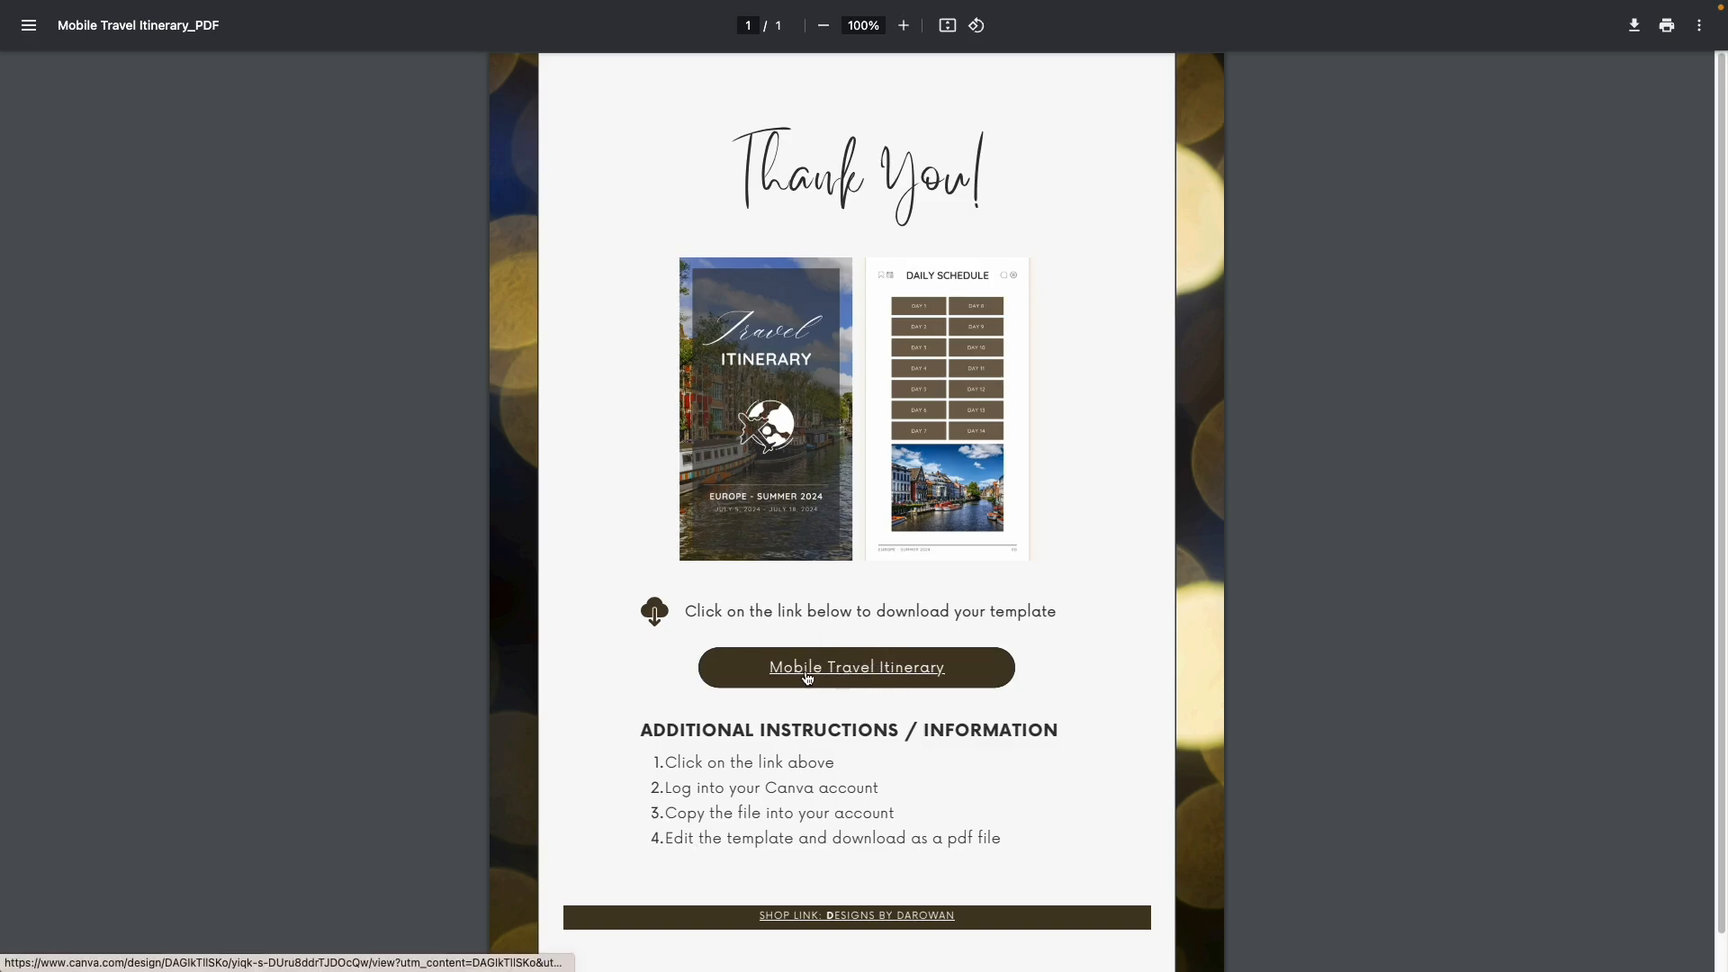
# Step: Create a new design from the Mobile Travel Itinerary template and rename it Euro Trip 2024
pyautogui.click(888, 677)
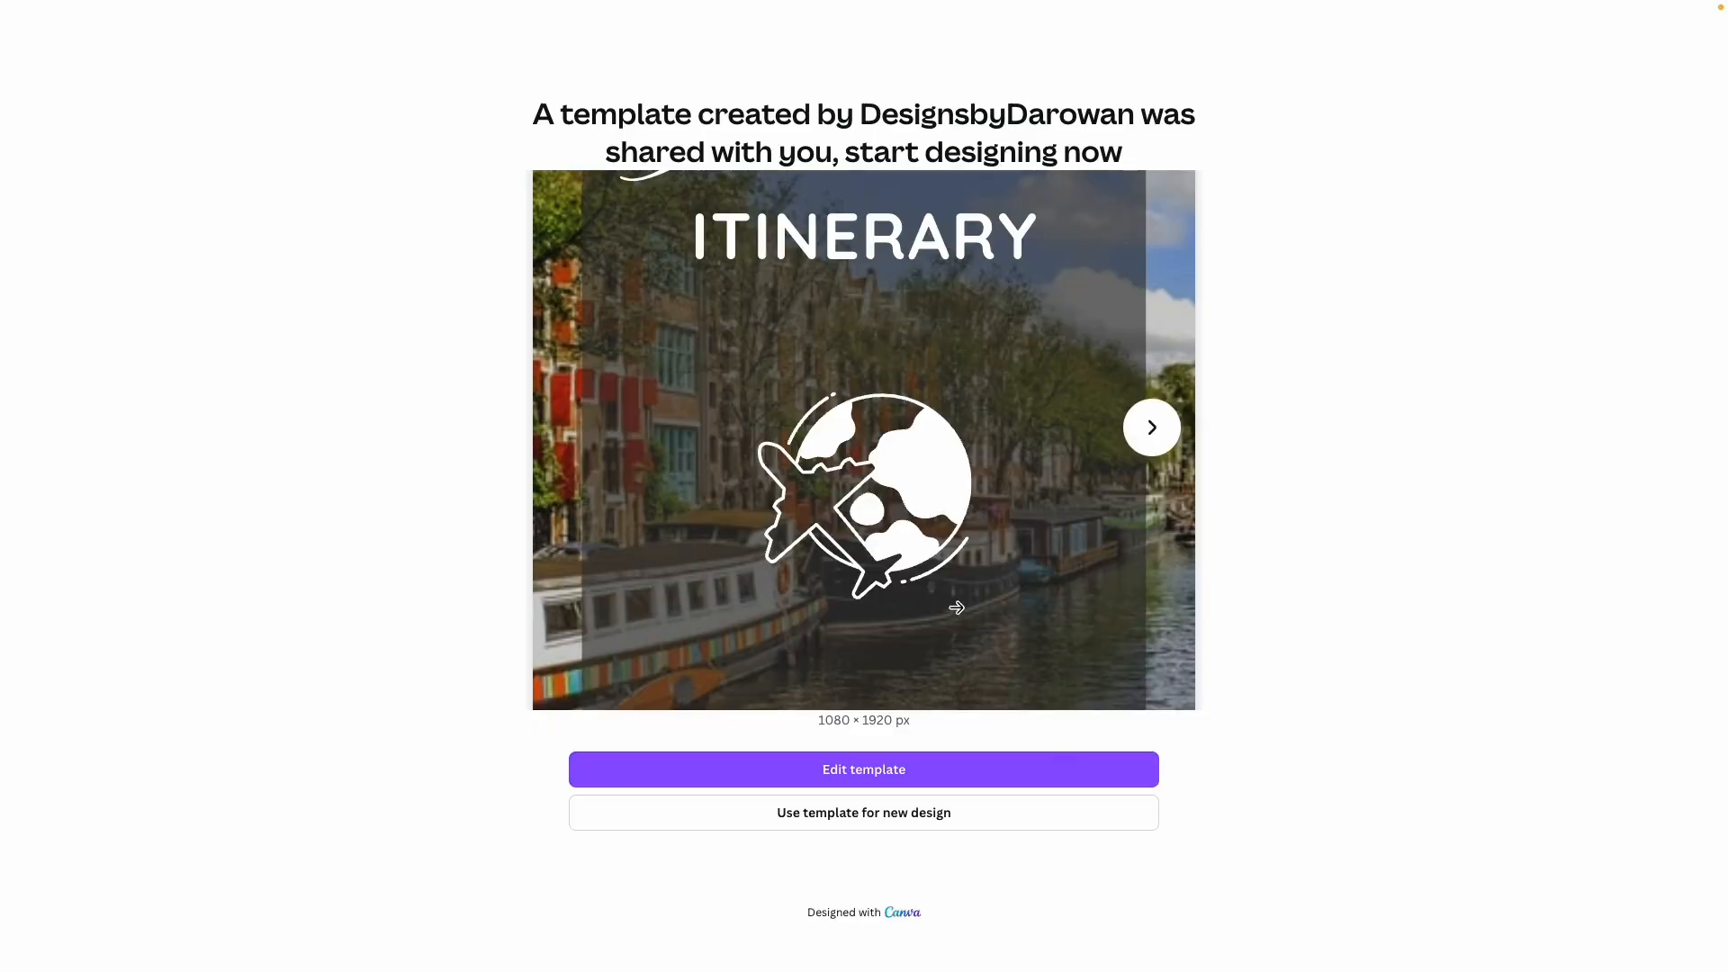
pyautogui.click(889, 821)
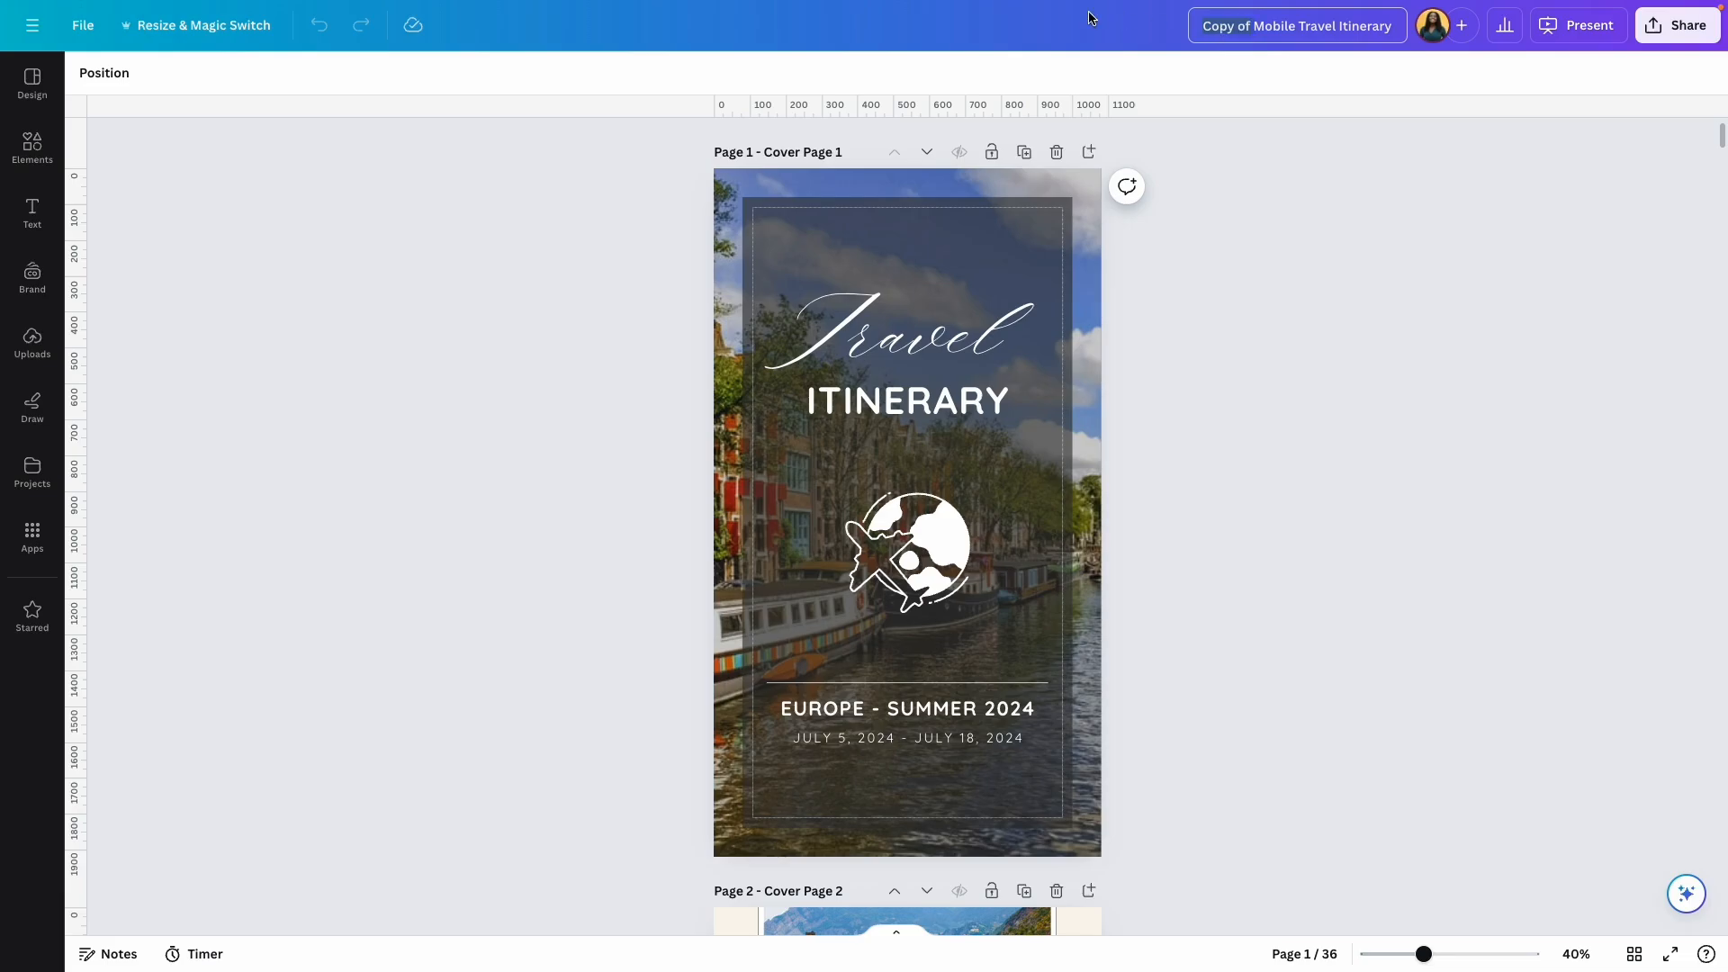
pyautogui.press('BackSpace')
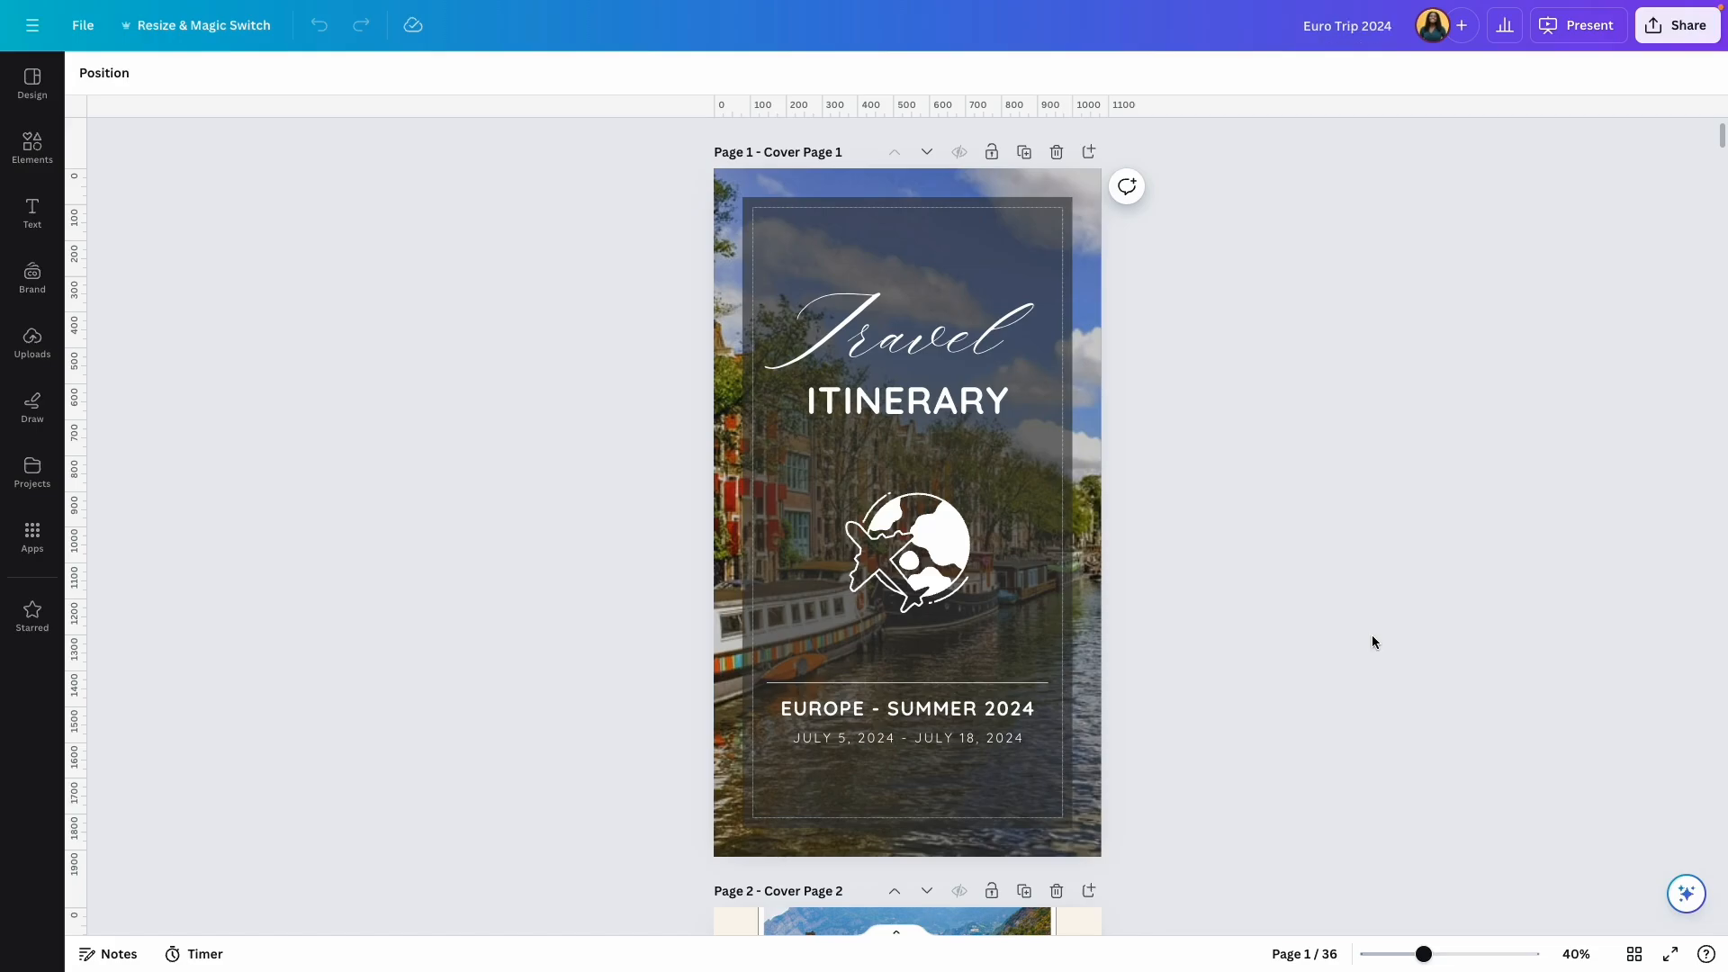
# Step: Review all pages of the itinerary in the grid overview and open the Table of Contents page
pyautogui.click(1634, 952)
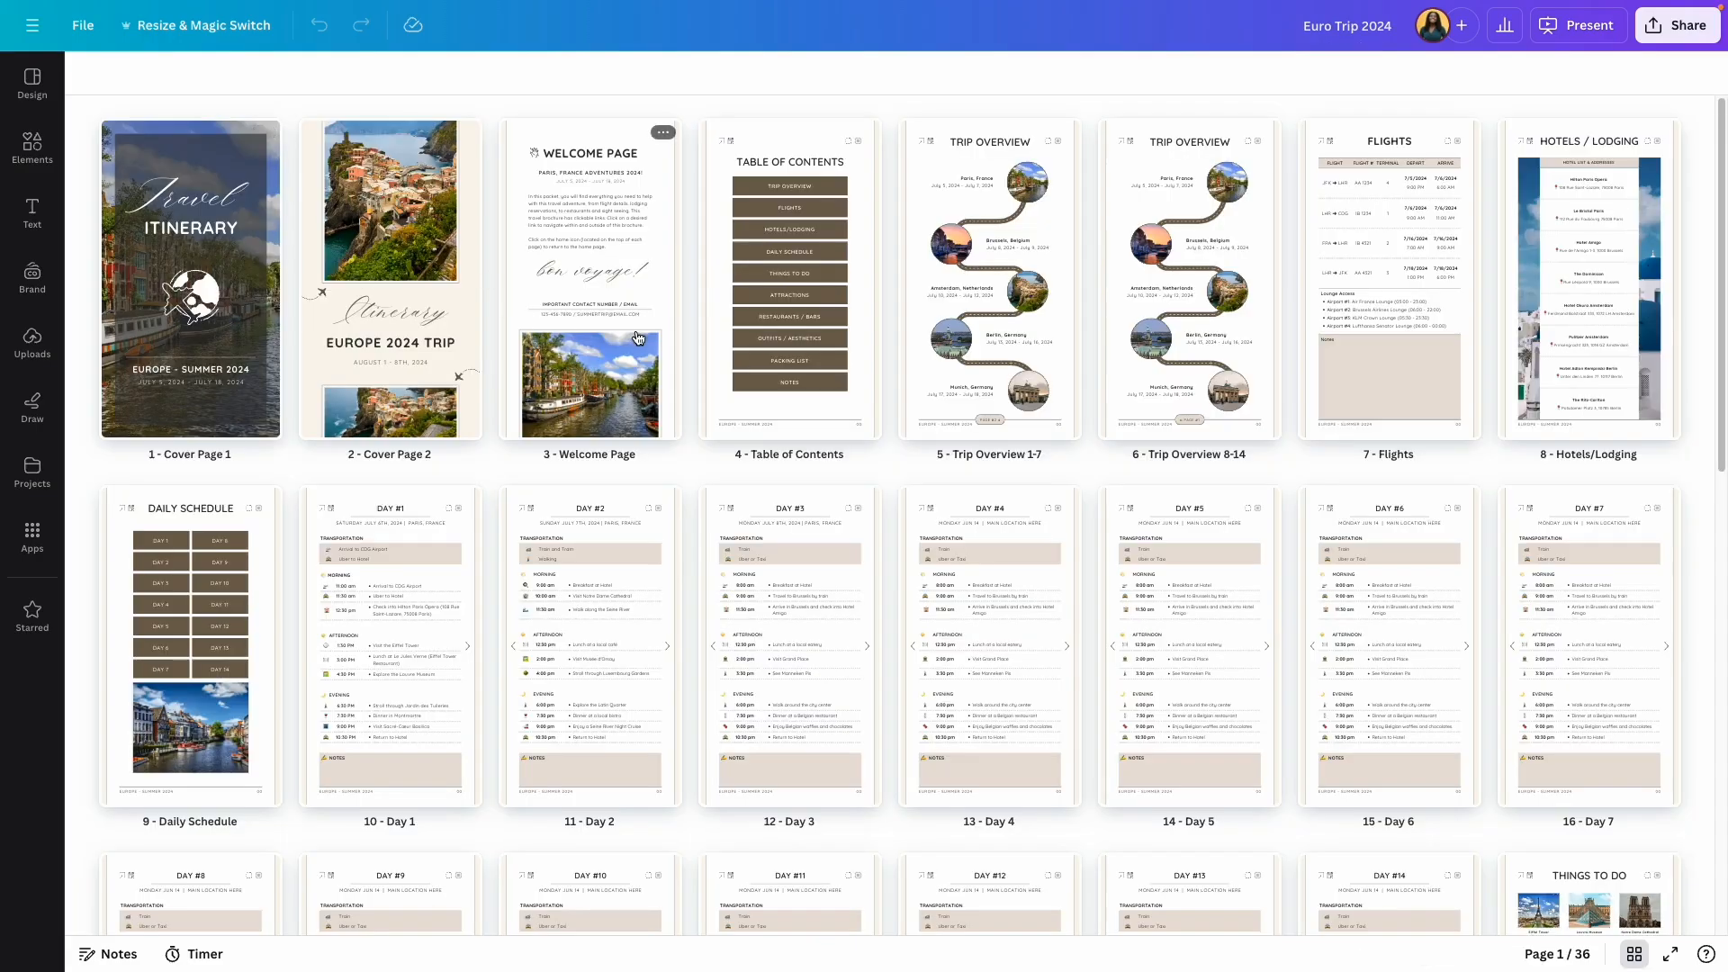
pyautogui.scroll(-10, 637, 340)
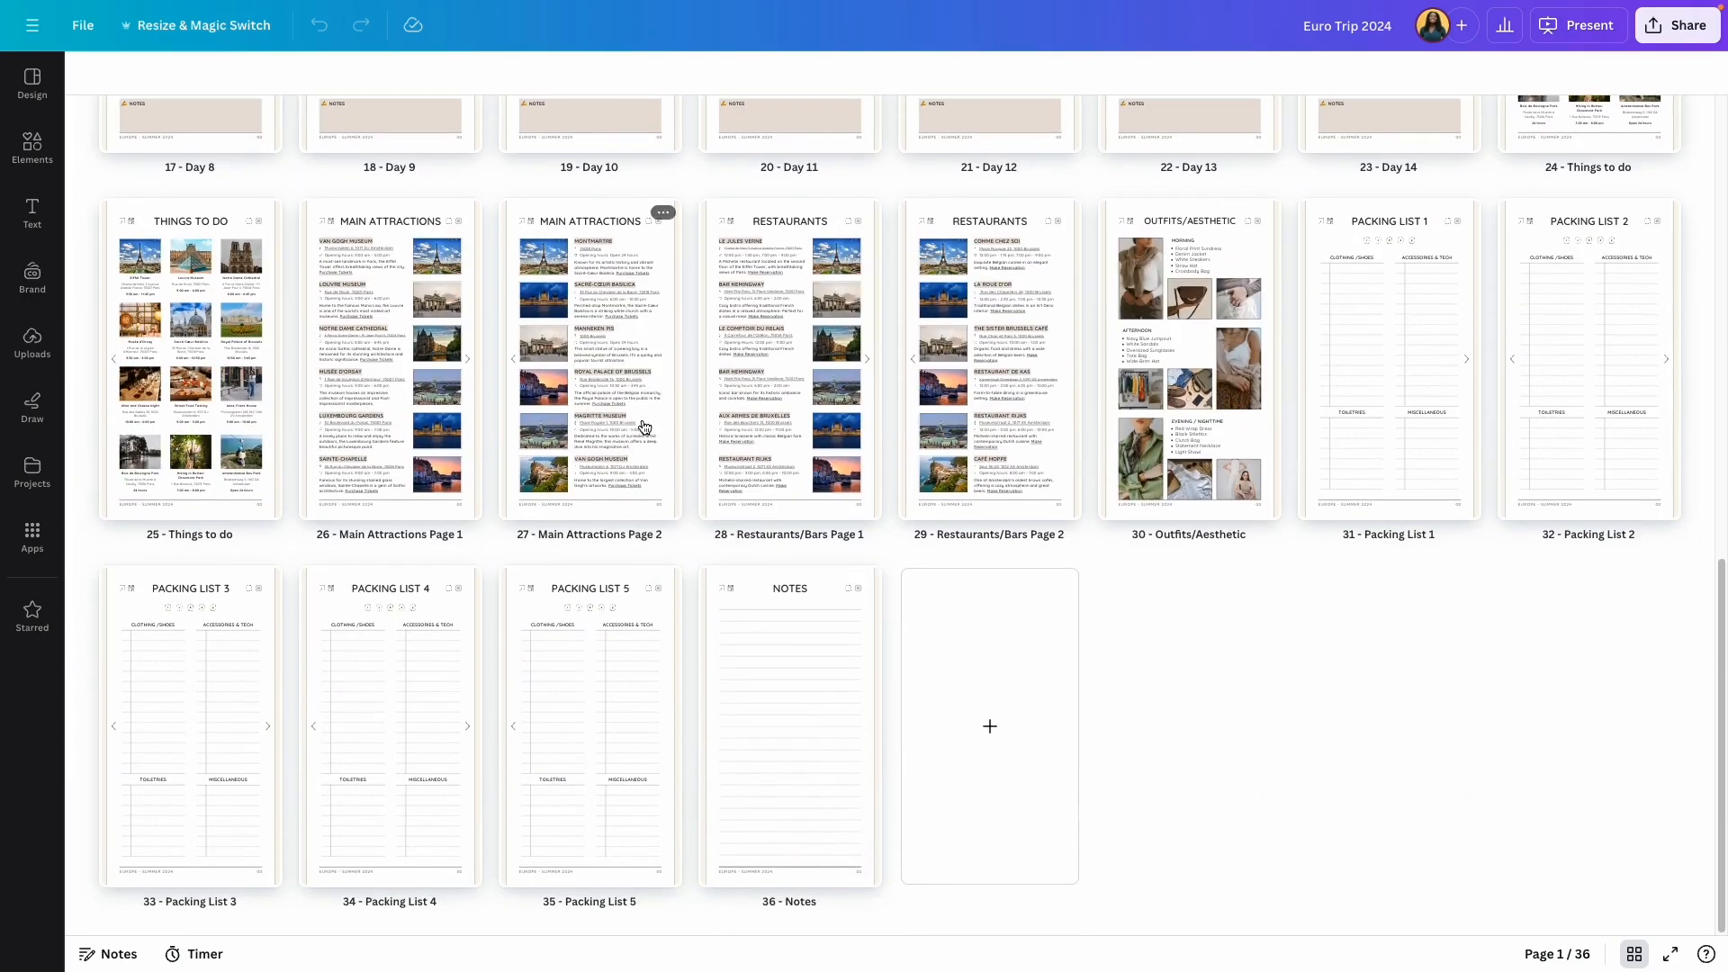
pyautogui.scroll(10, 793, 416)
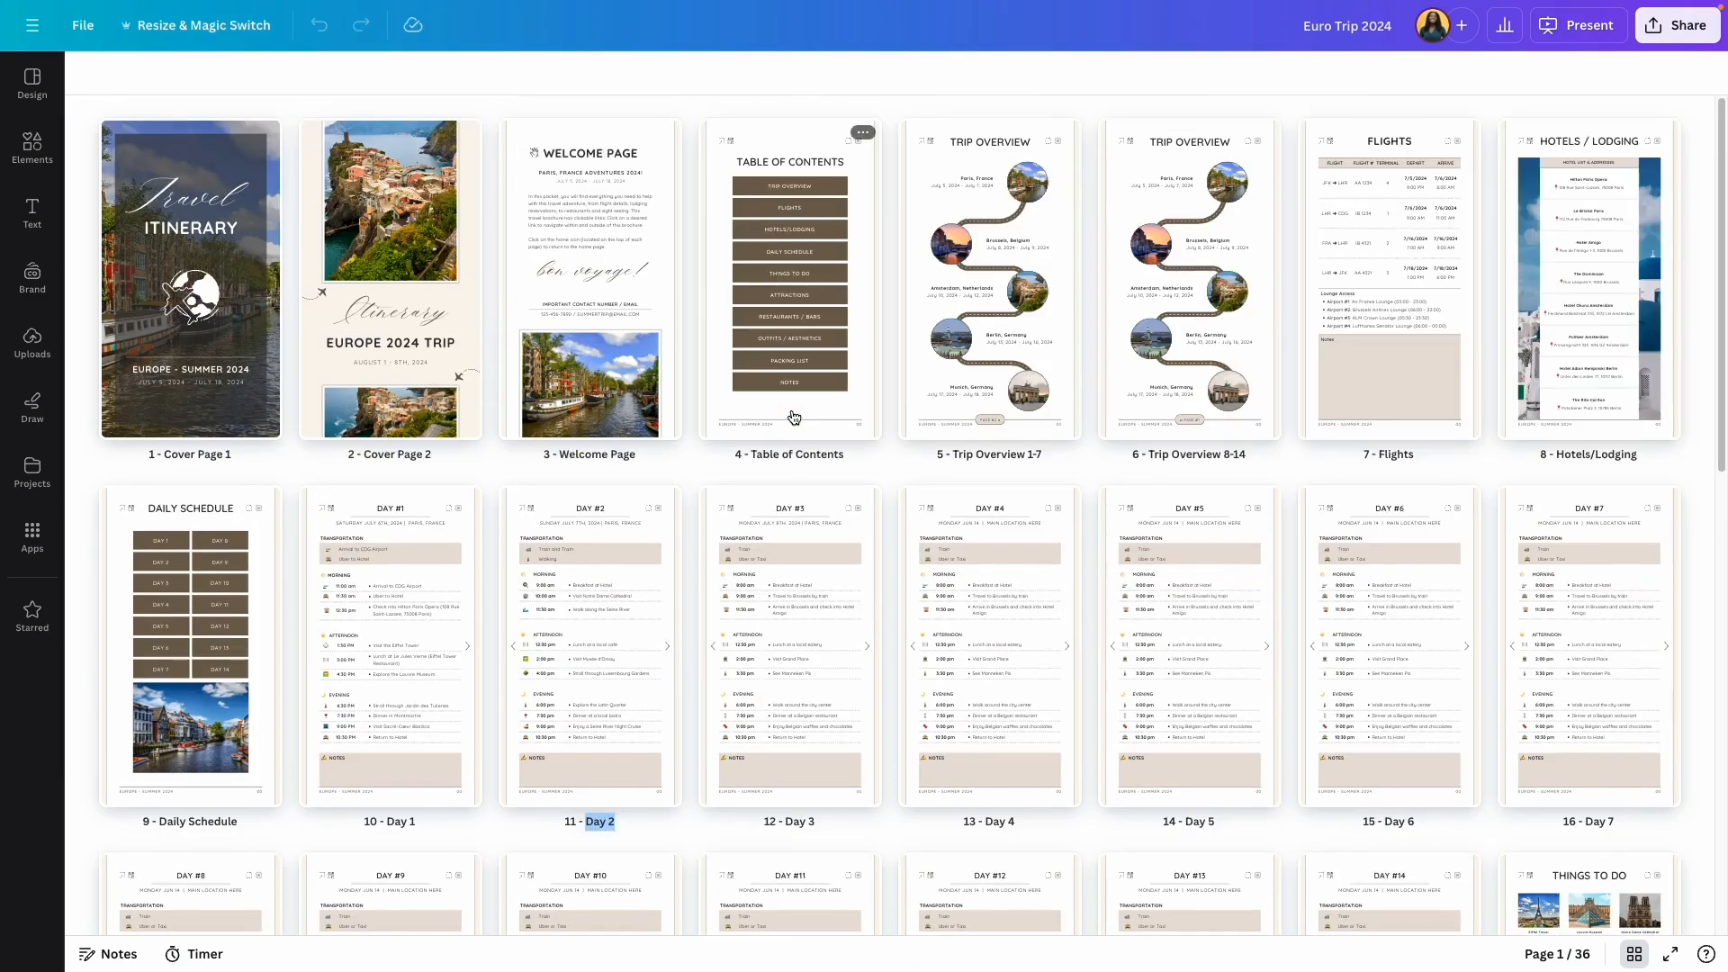
pyautogui.doubleClick(792, 417)
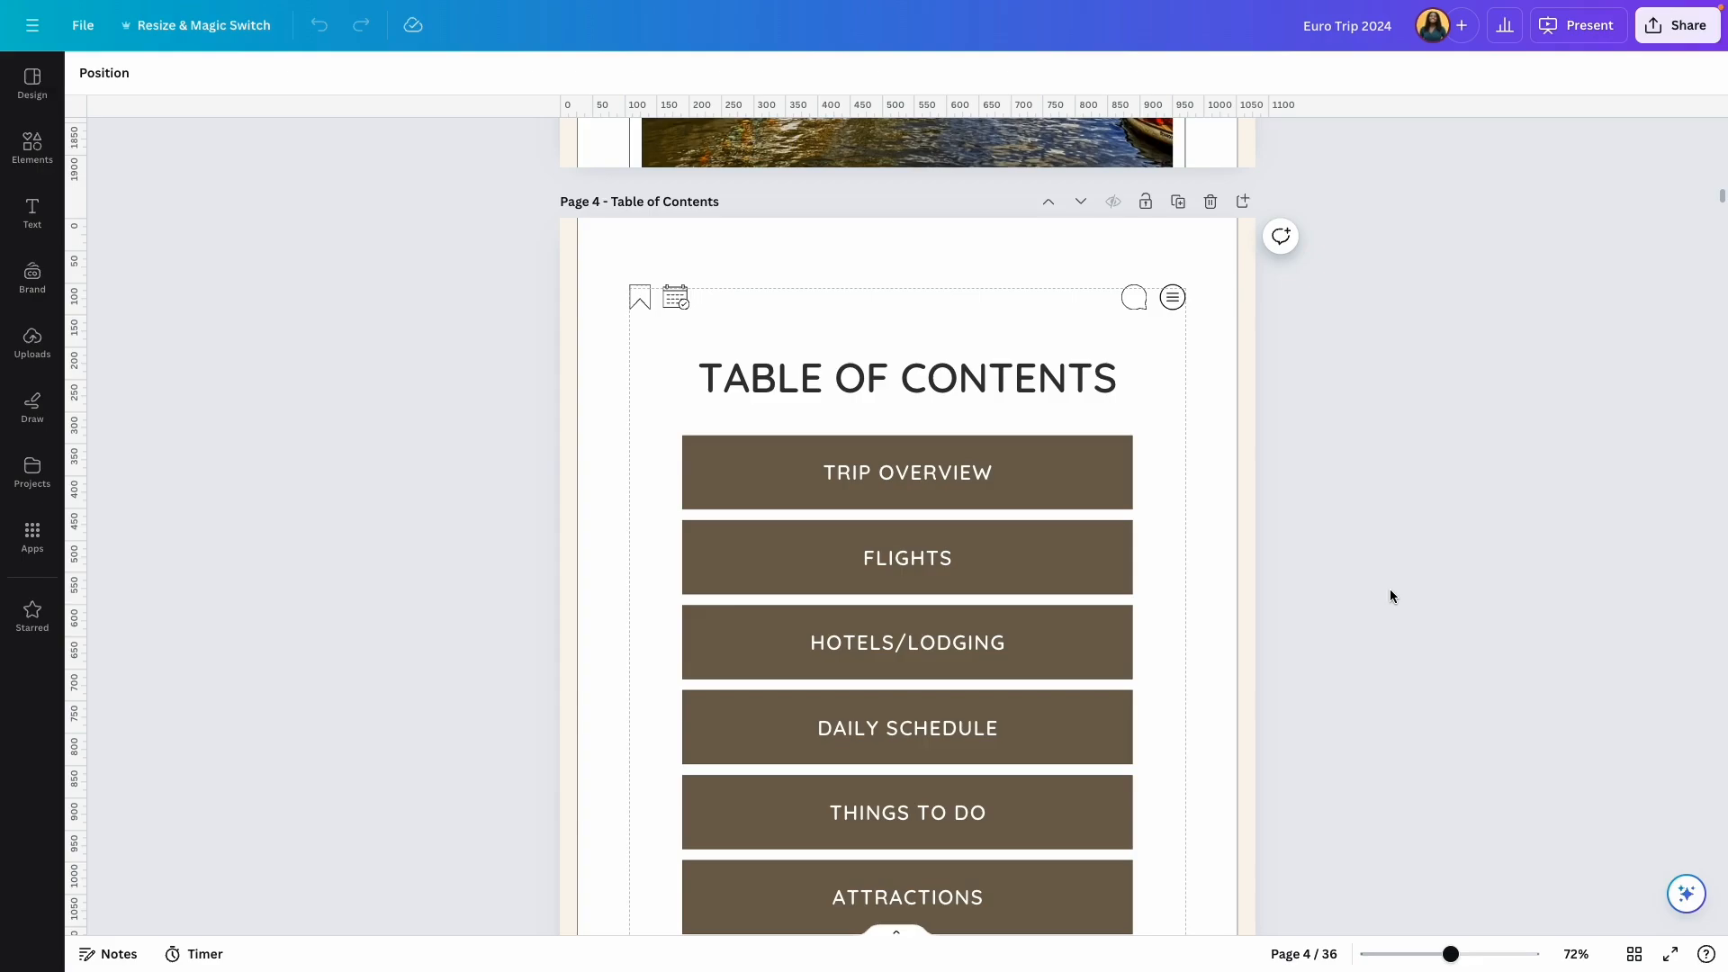
# Step: Check the page links on the Table of Contents buttons from Trip Overview to Attractions, and follow the Attractions link
pyautogui.scroll(-1, 1390, 591)
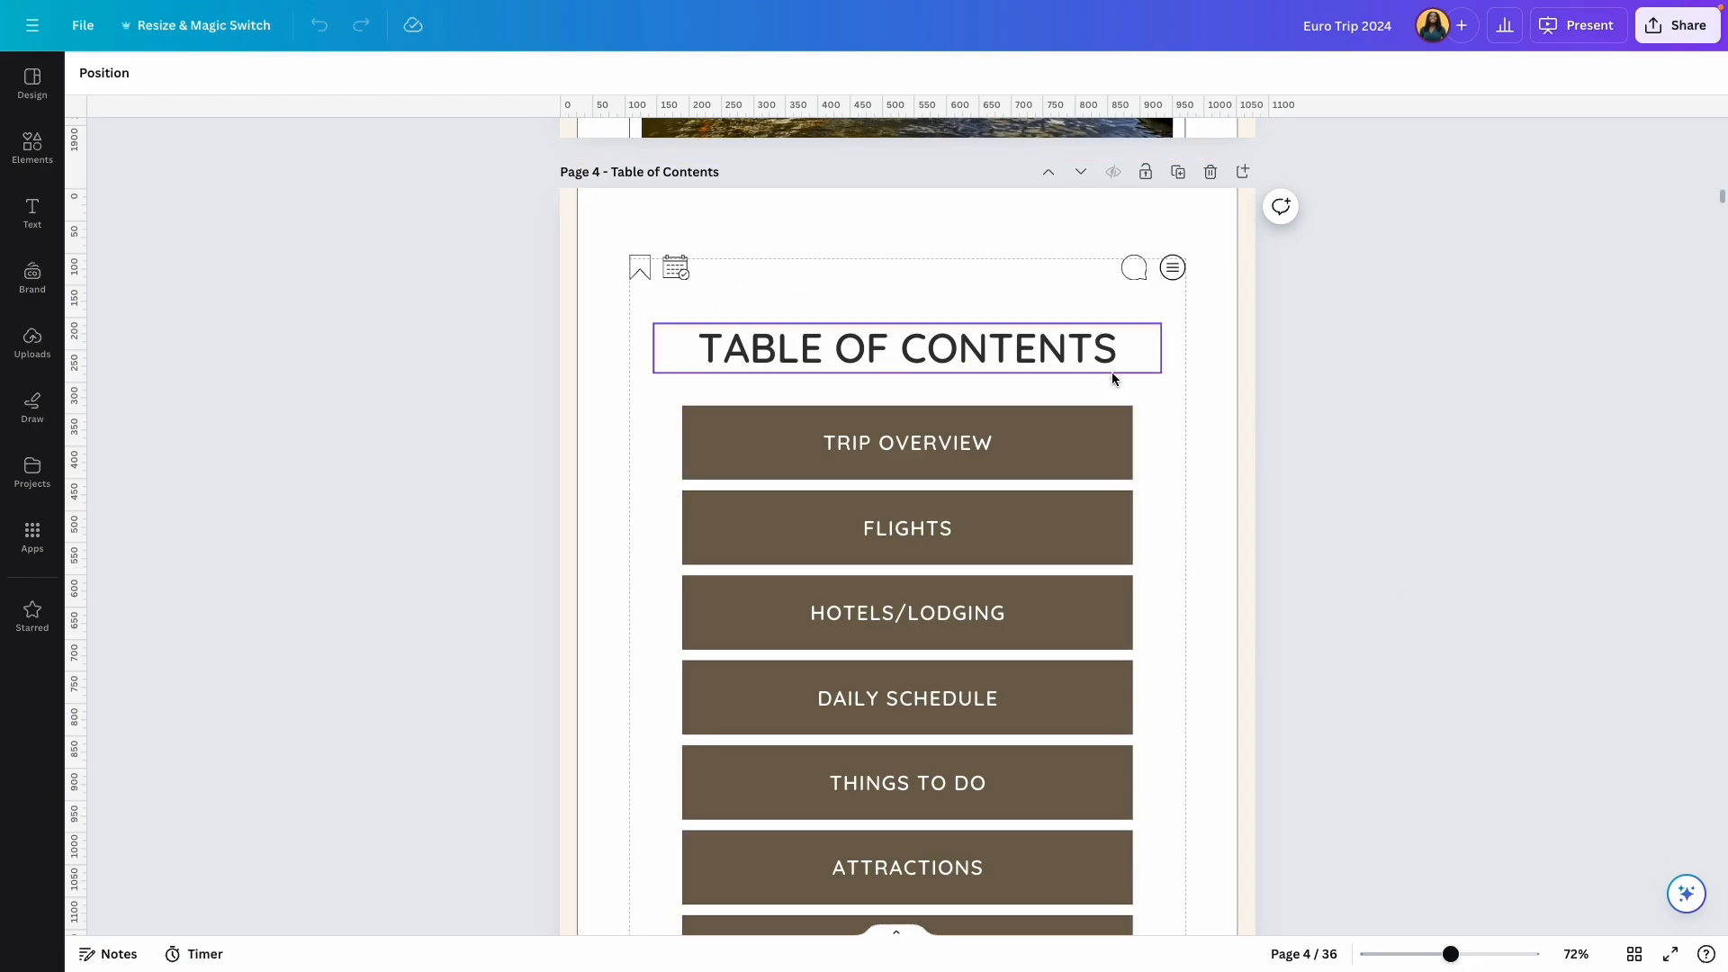
pyautogui.click(1085, 467)
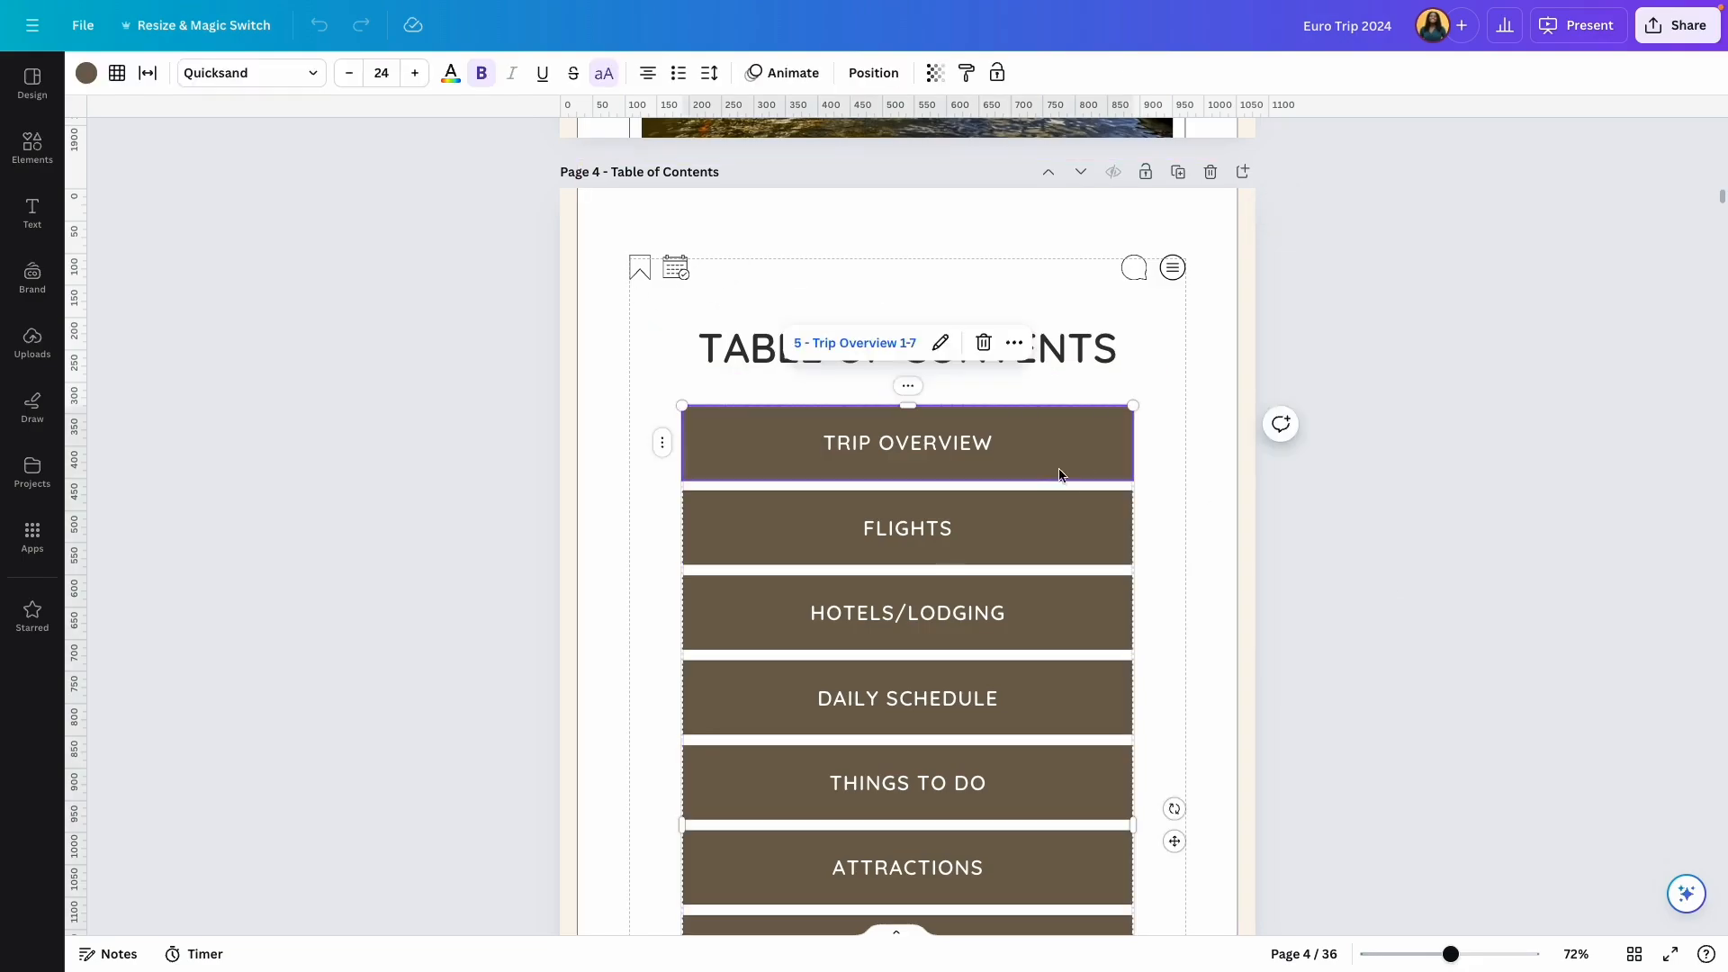
pyautogui.click(972, 525)
pyautogui.click(961, 625)
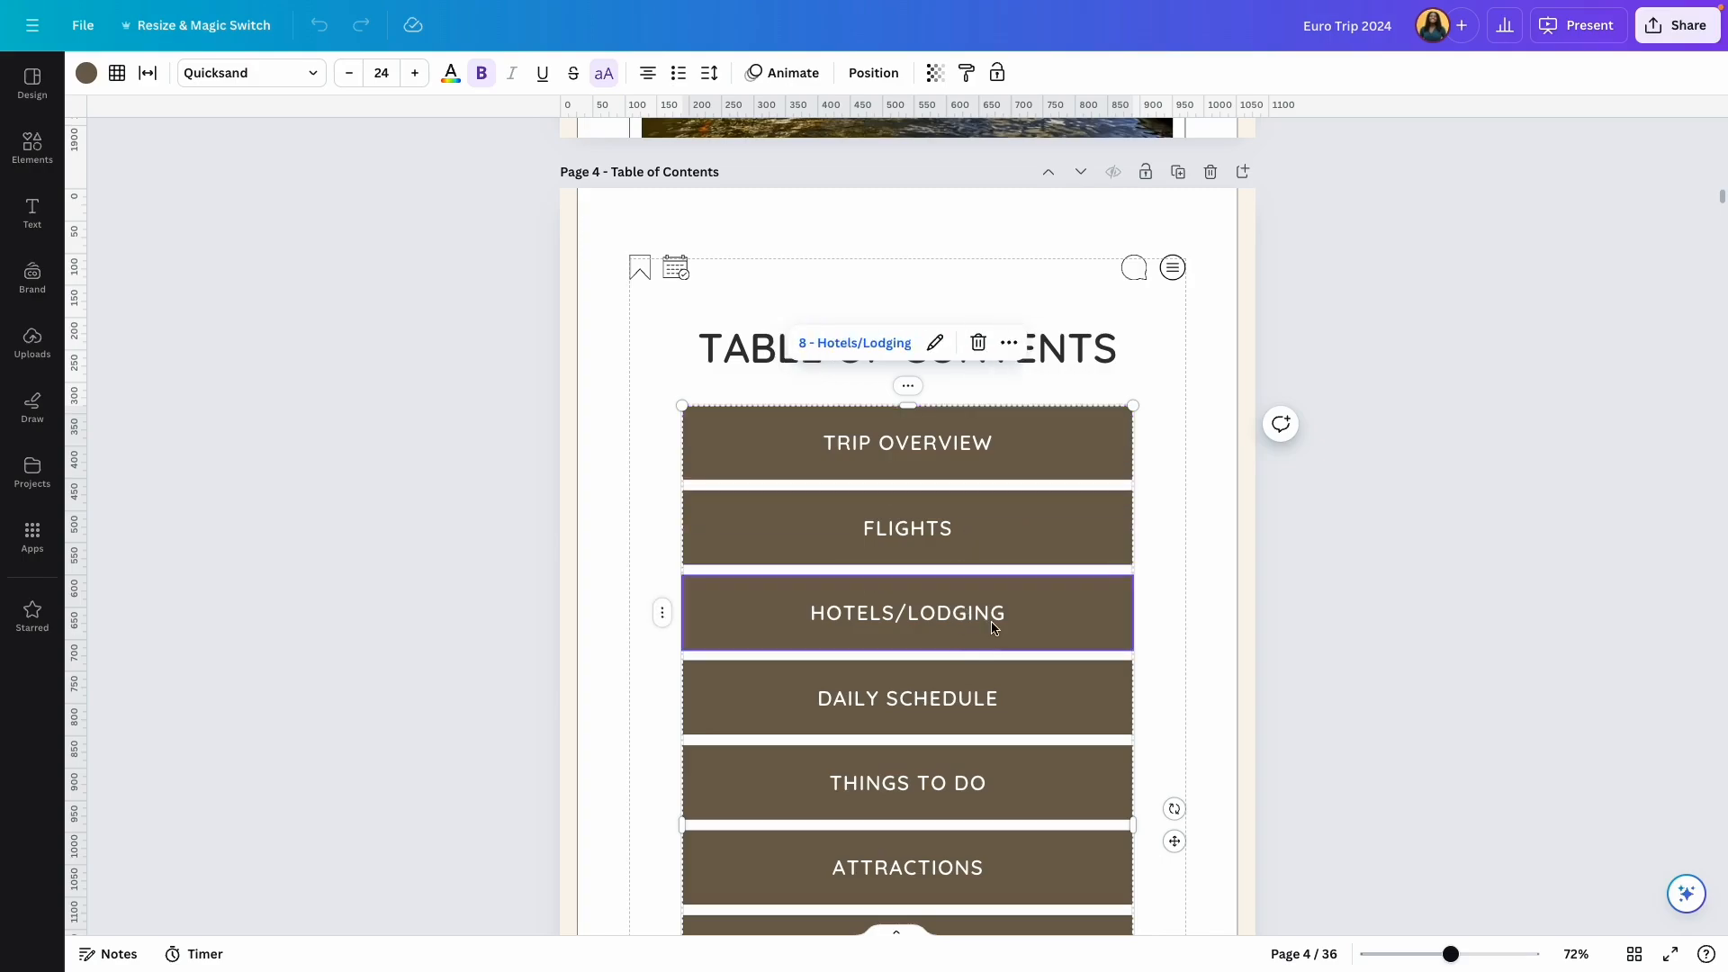
pyautogui.scroll(-2, 962, 630)
pyautogui.click(939, 655)
pyautogui.click(957, 745)
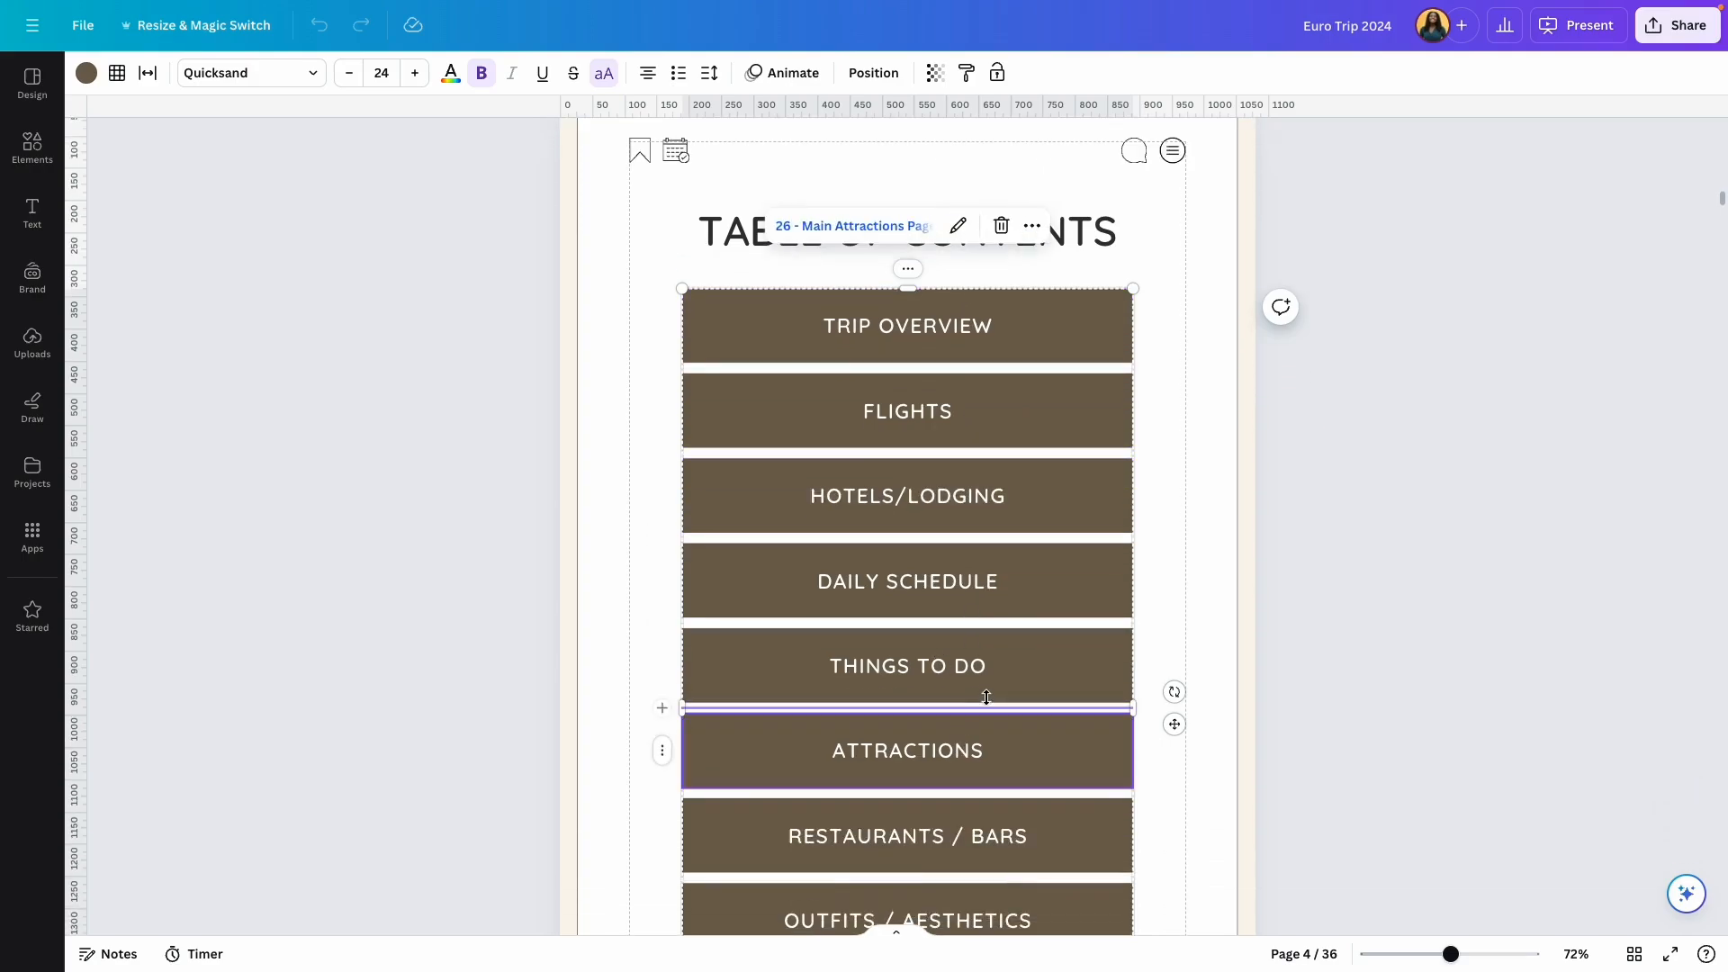
pyautogui.scroll(-1, 981, 710)
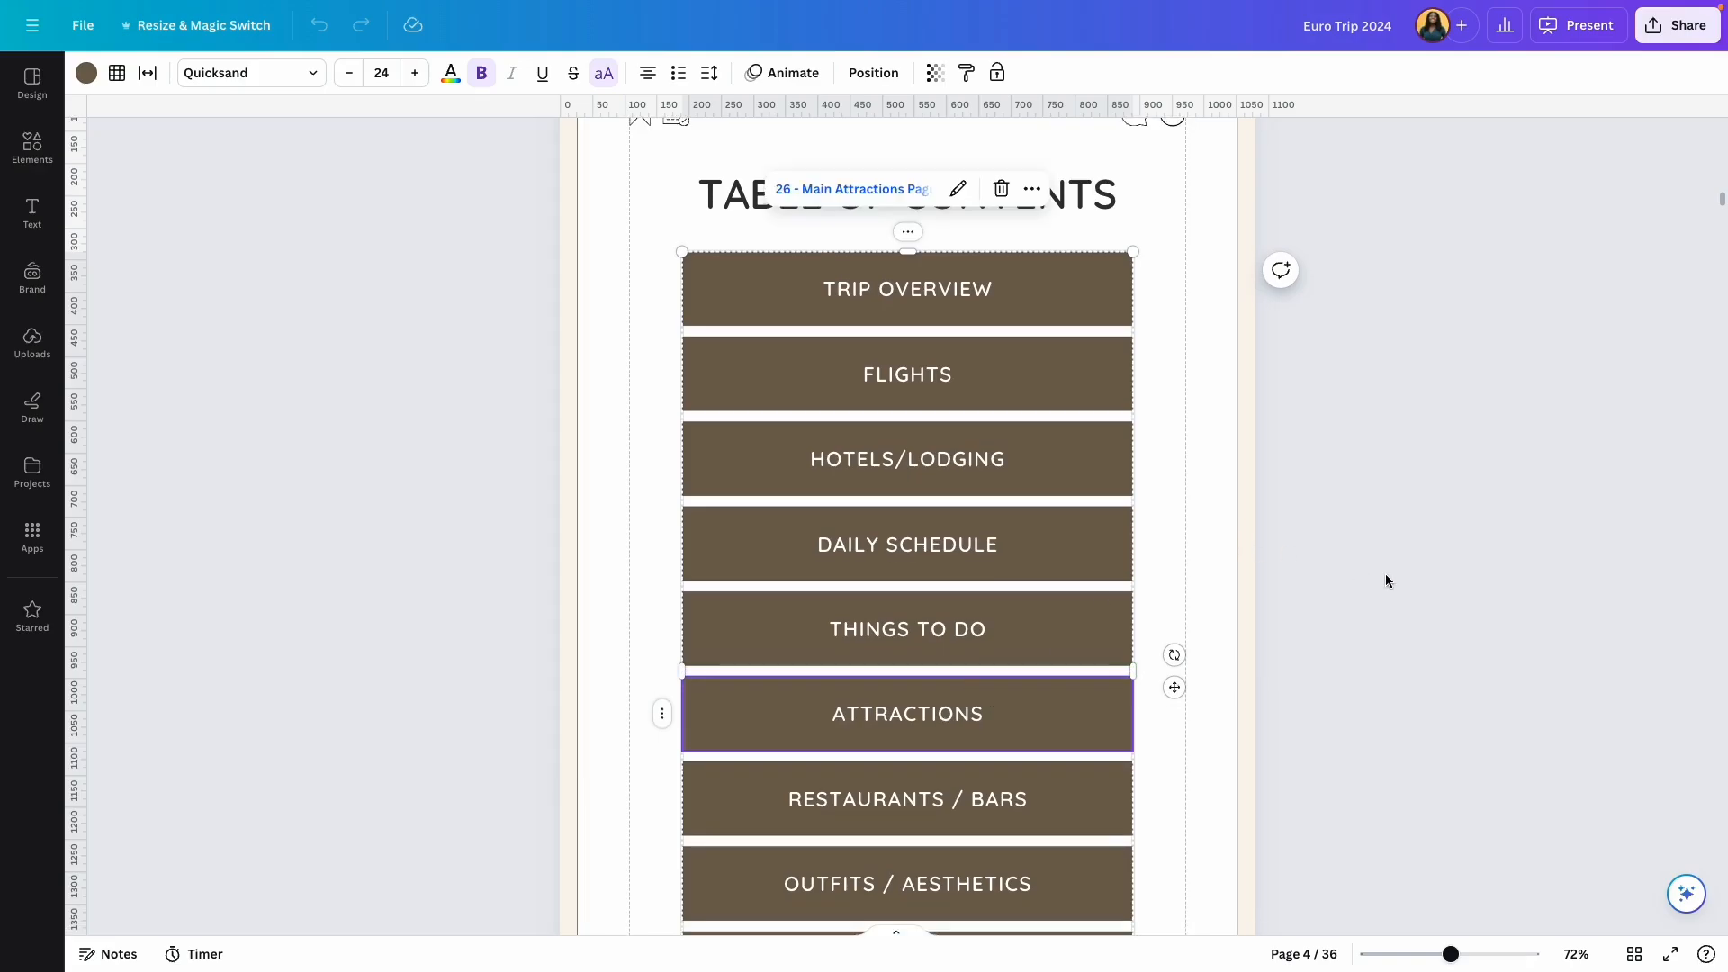
pyautogui.scroll(-2, 1385, 579)
pyautogui.scroll(3, 1044, 475)
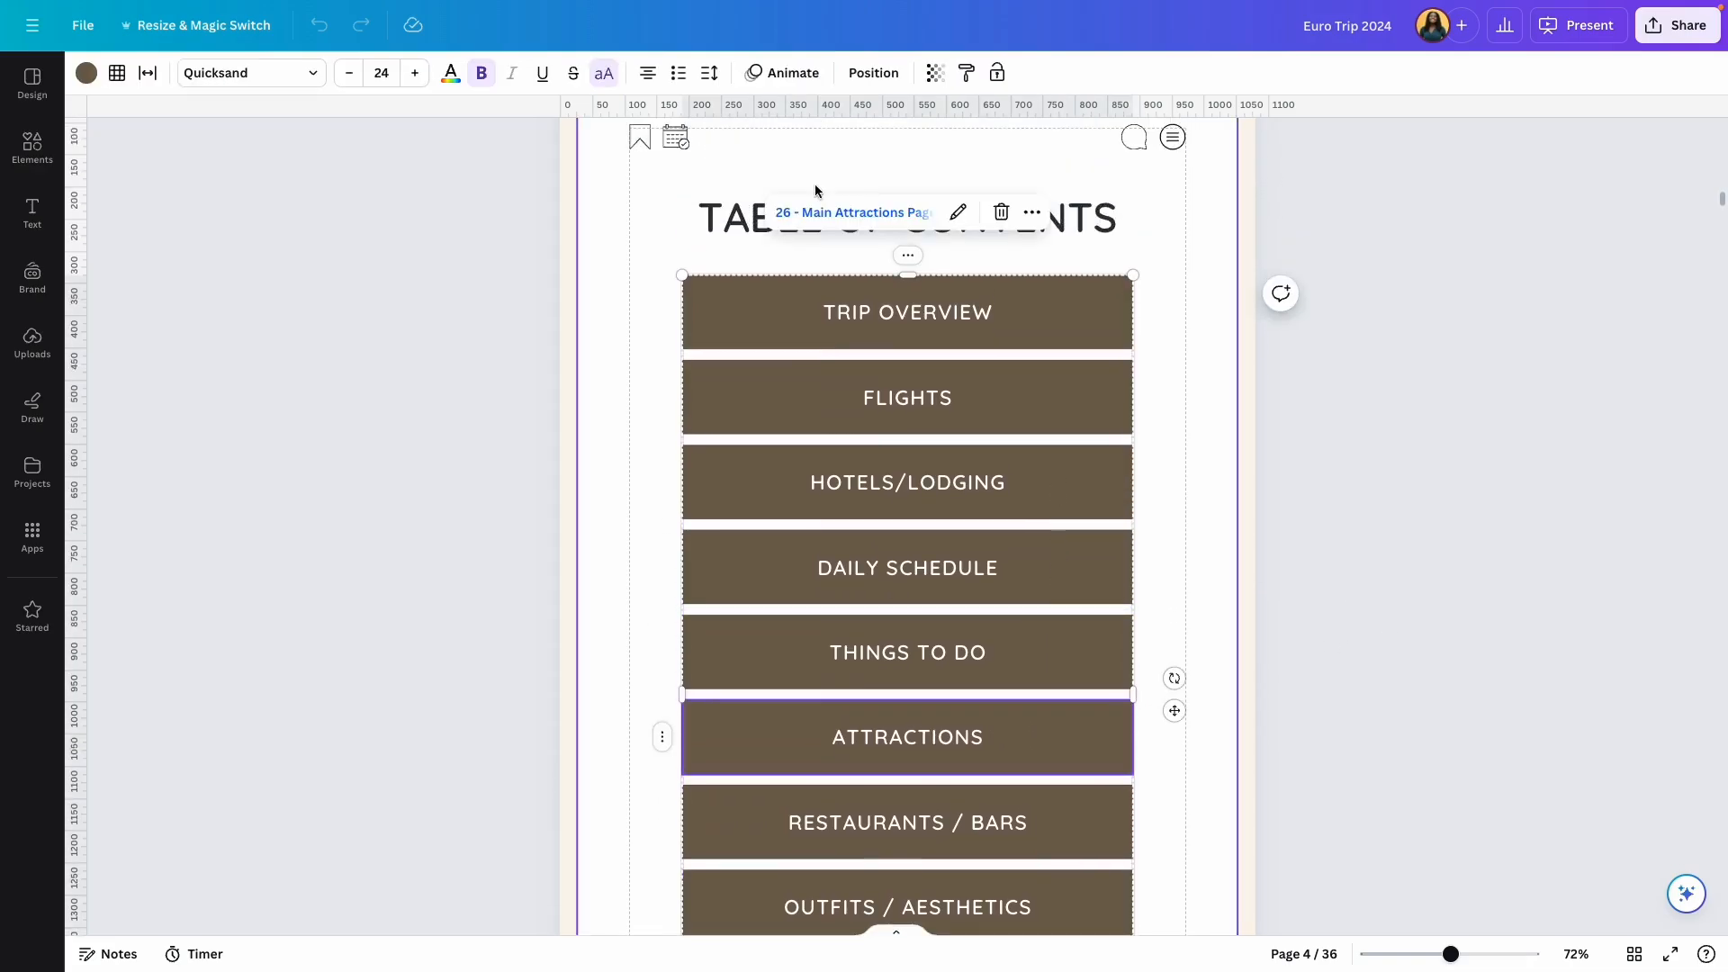
pyautogui.click(876, 222)
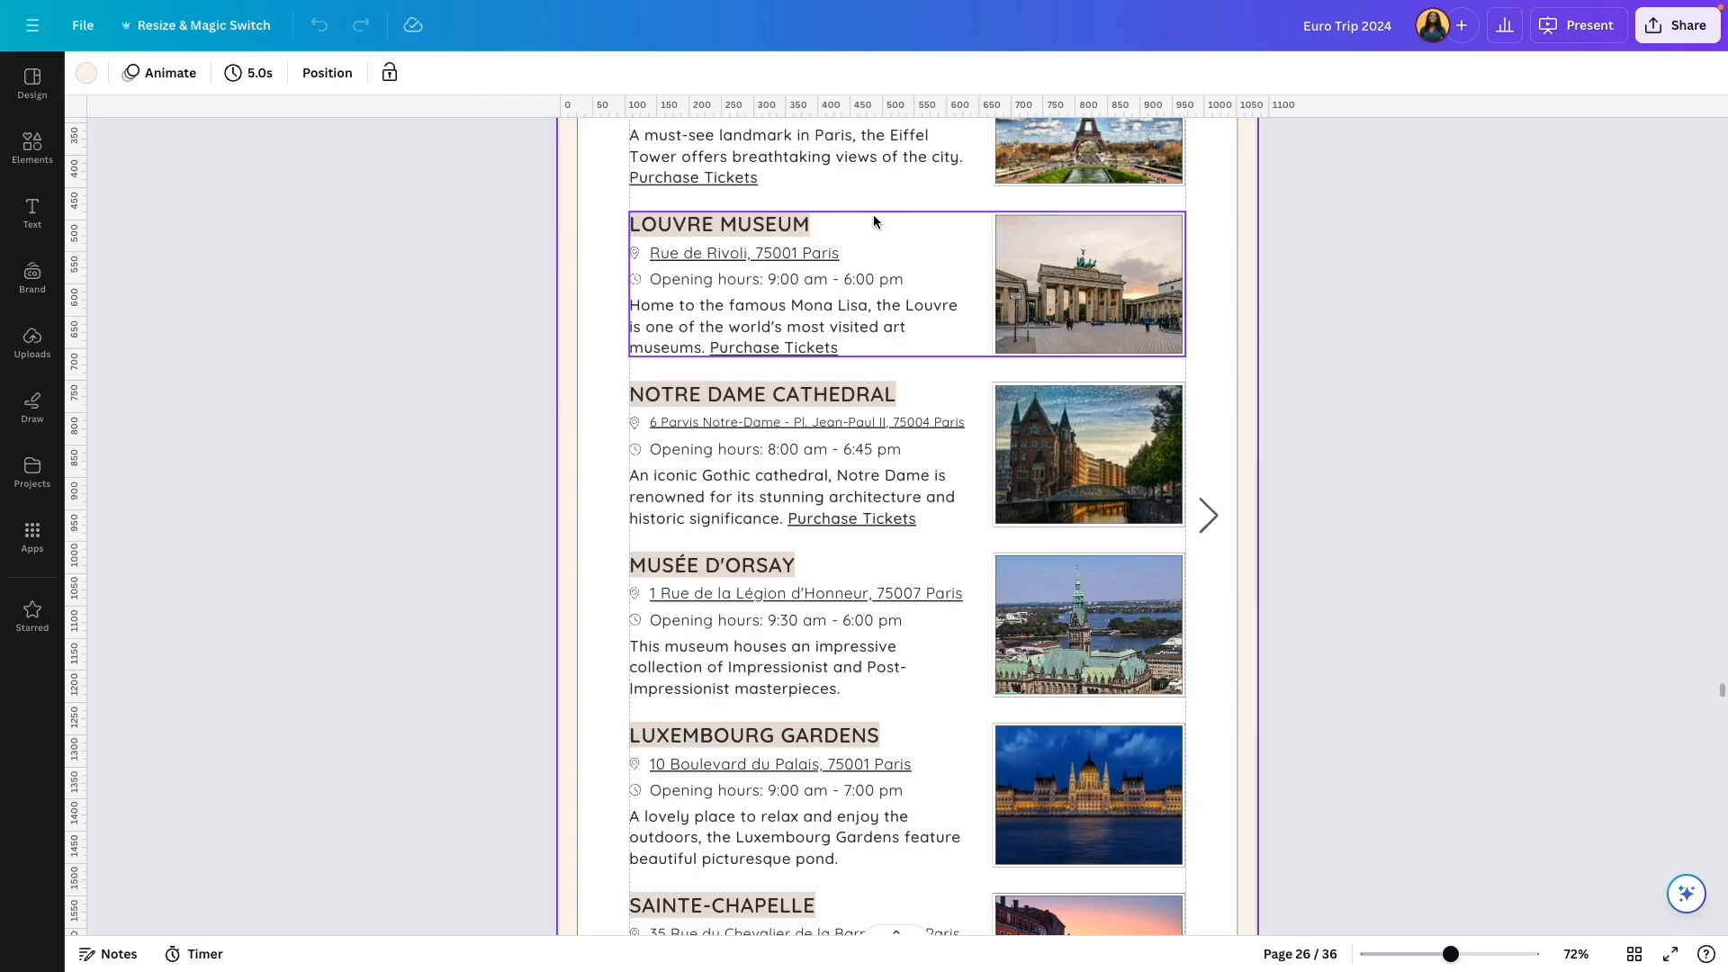
# Step: Follow the header icon links from Main Attractions back to the Table of Contents and on to the Daily Schedule
pyautogui.scroll(3, 942, 382)
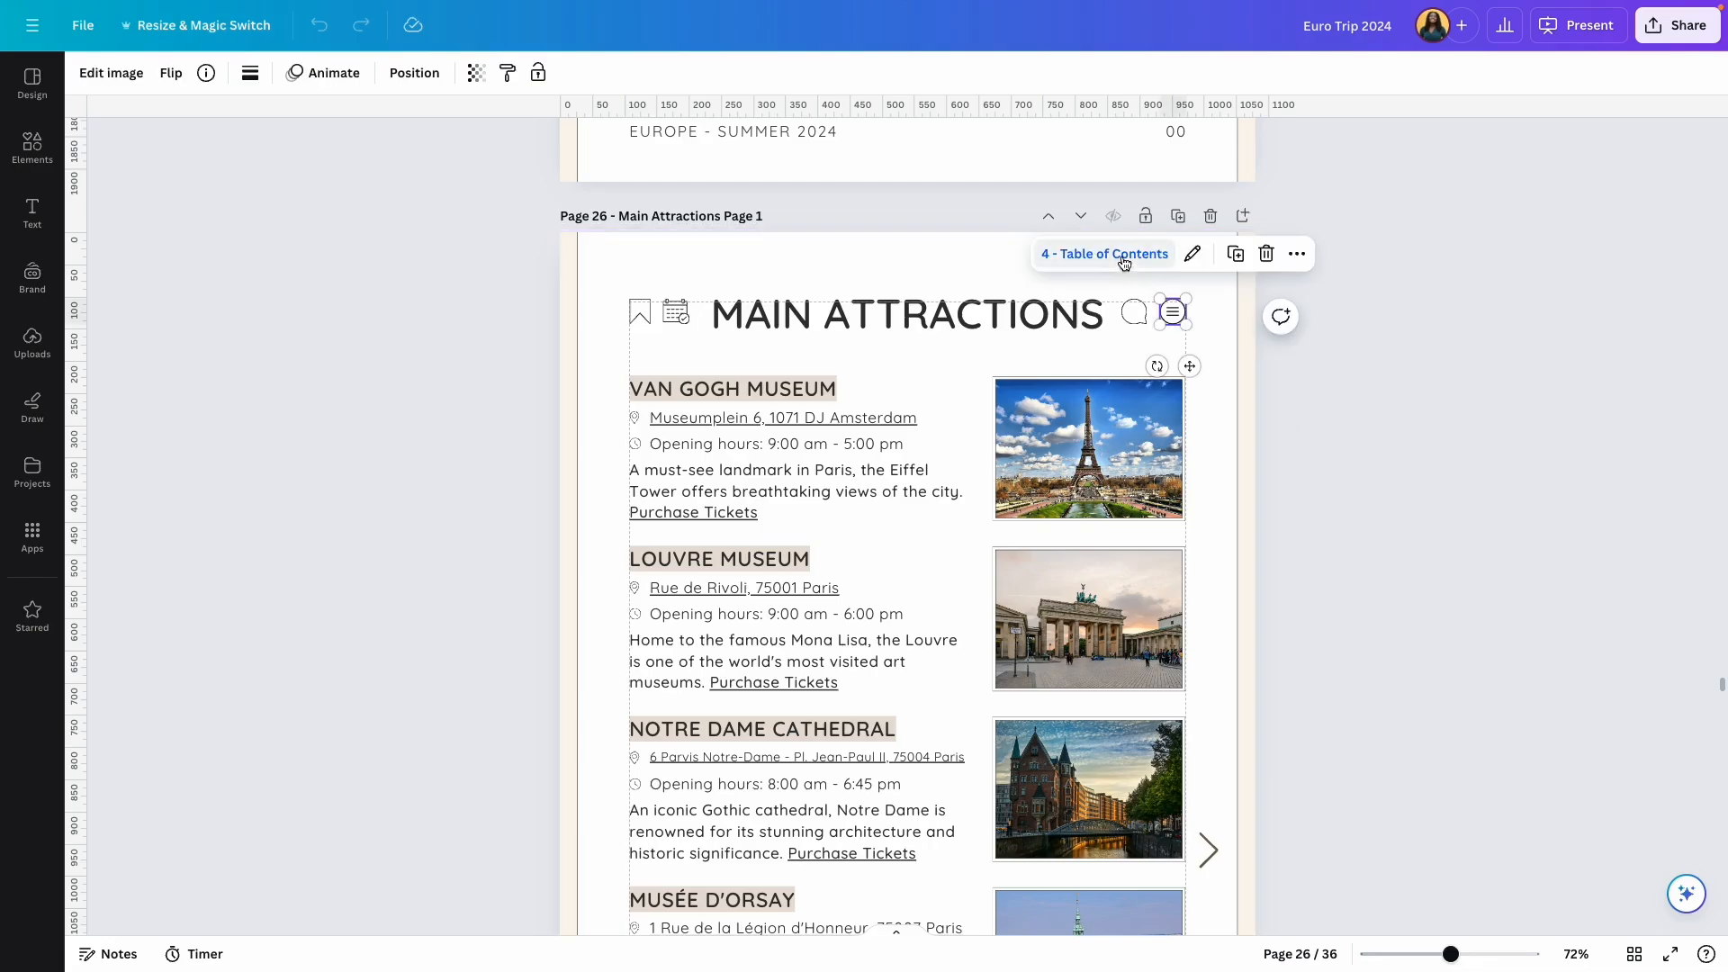
pyautogui.click(1115, 279)
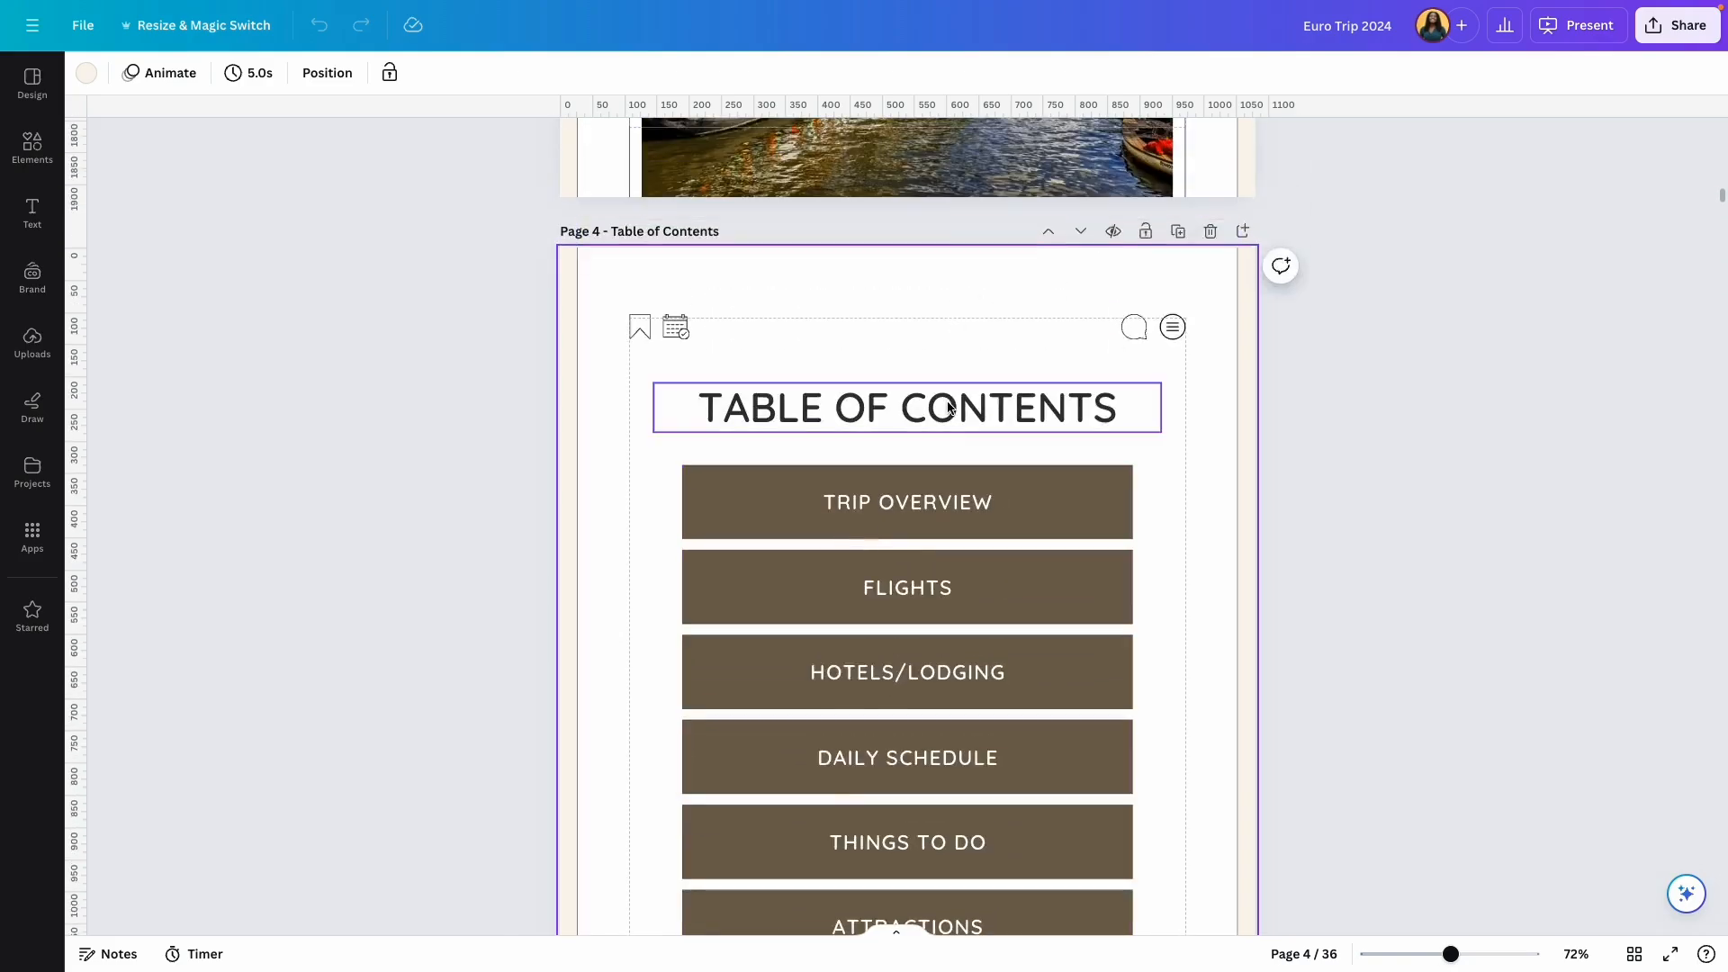
pyautogui.click(690, 330)
pyautogui.click(608, 269)
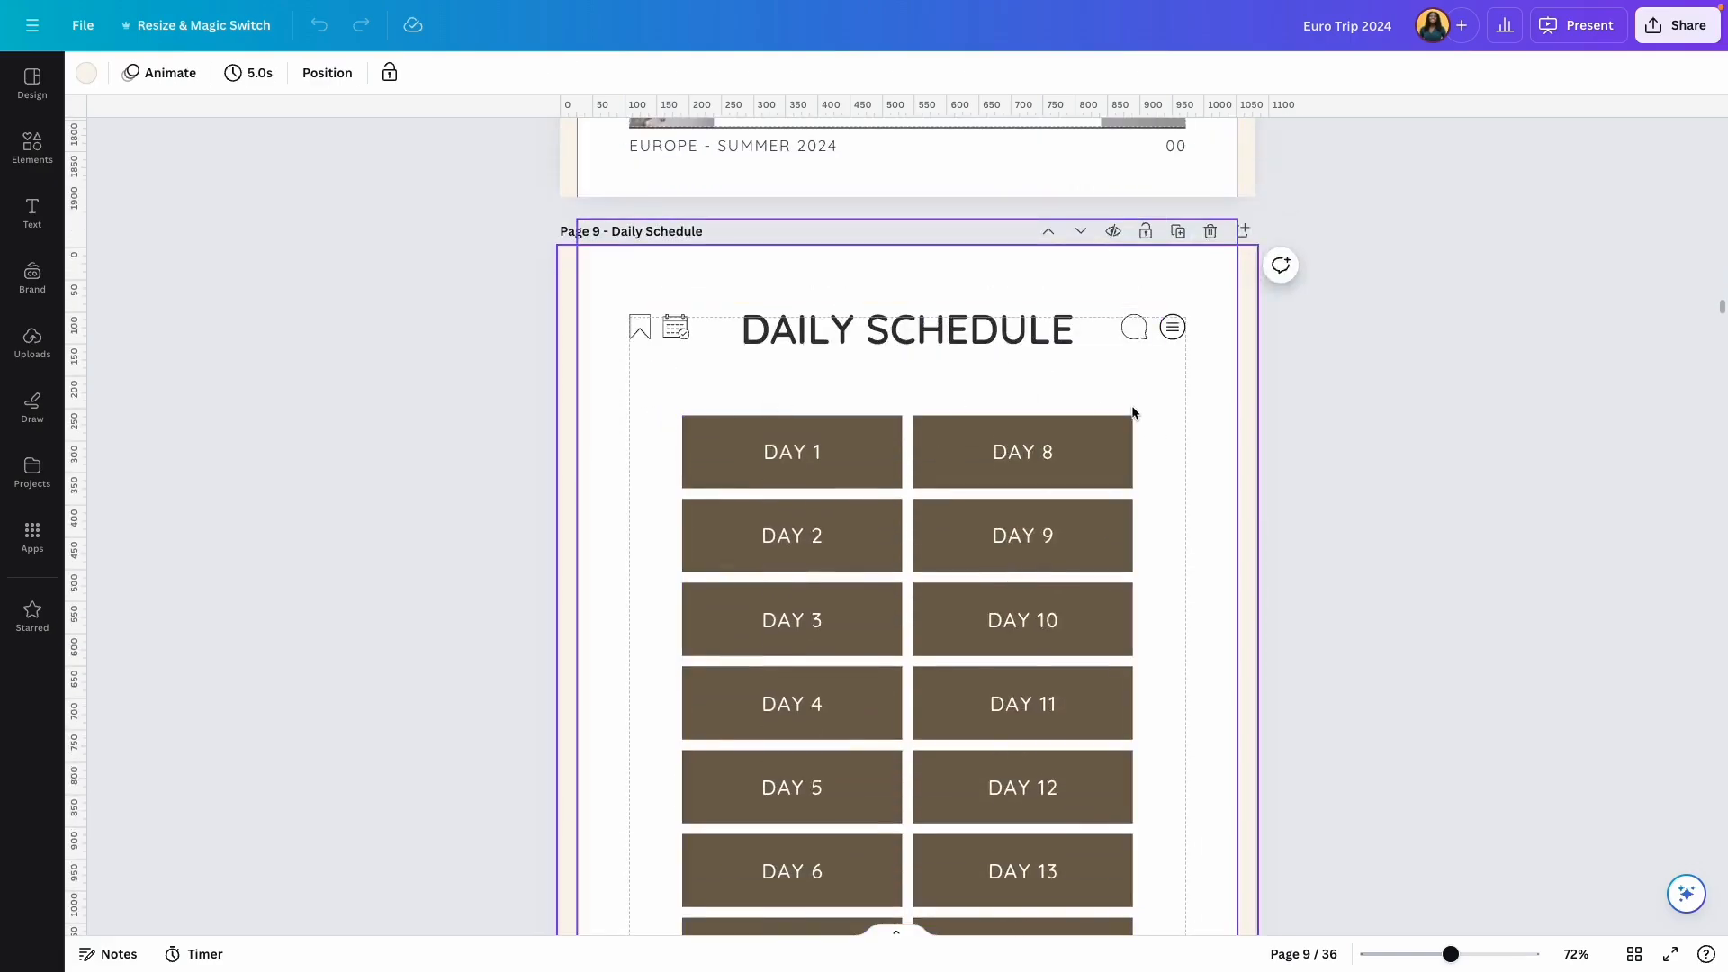
# Step: Follow the Day 1 link on the Daily Schedule page and review the Day 1 itinerary
pyautogui.scroll(-1, 1132, 407)
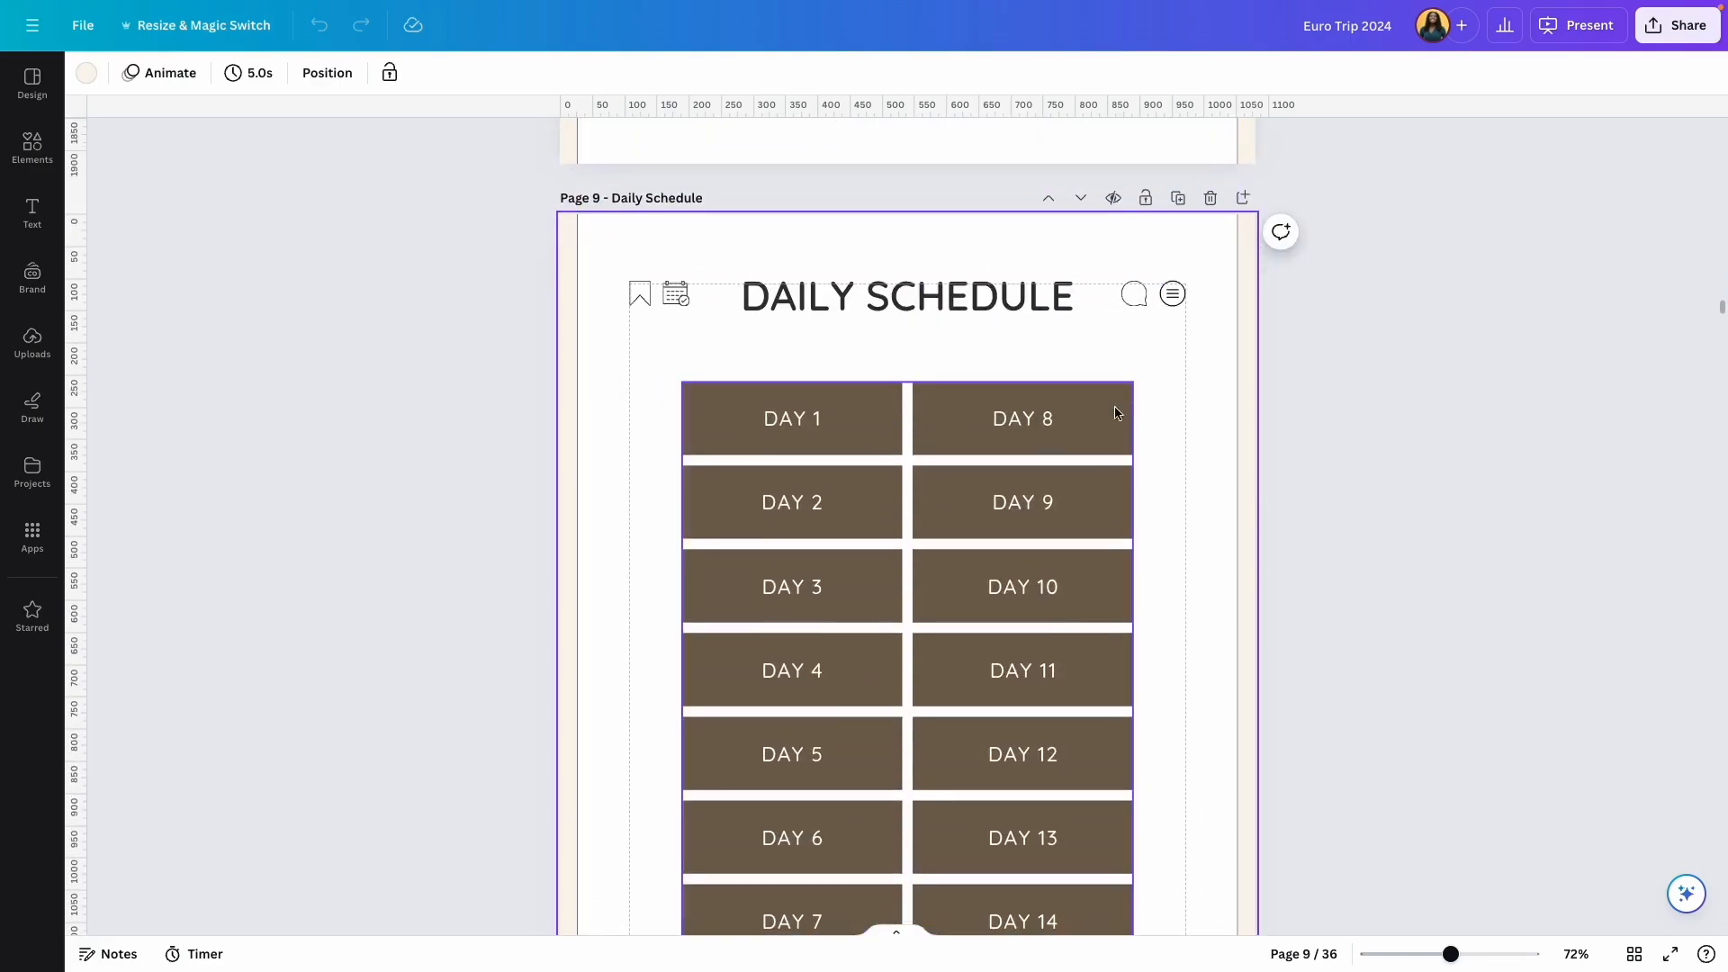
pyautogui.click(772, 421)
pyautogui.click(862, 319)
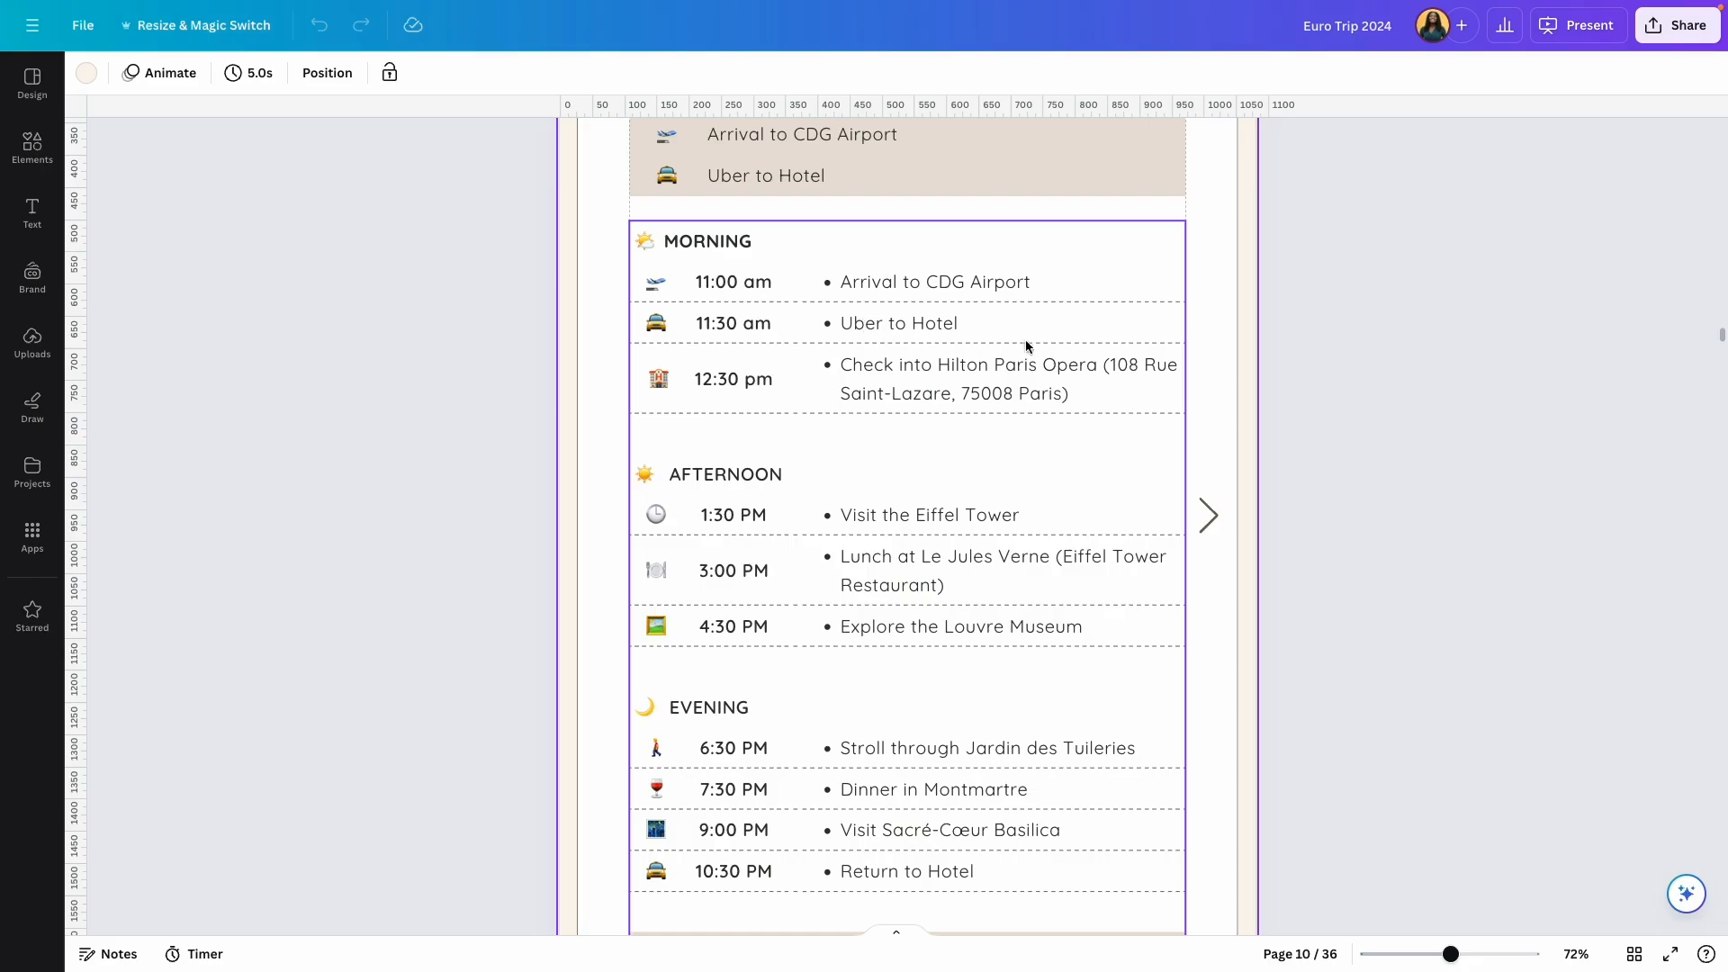
pyautogui.scroll(2, 1148, 351)
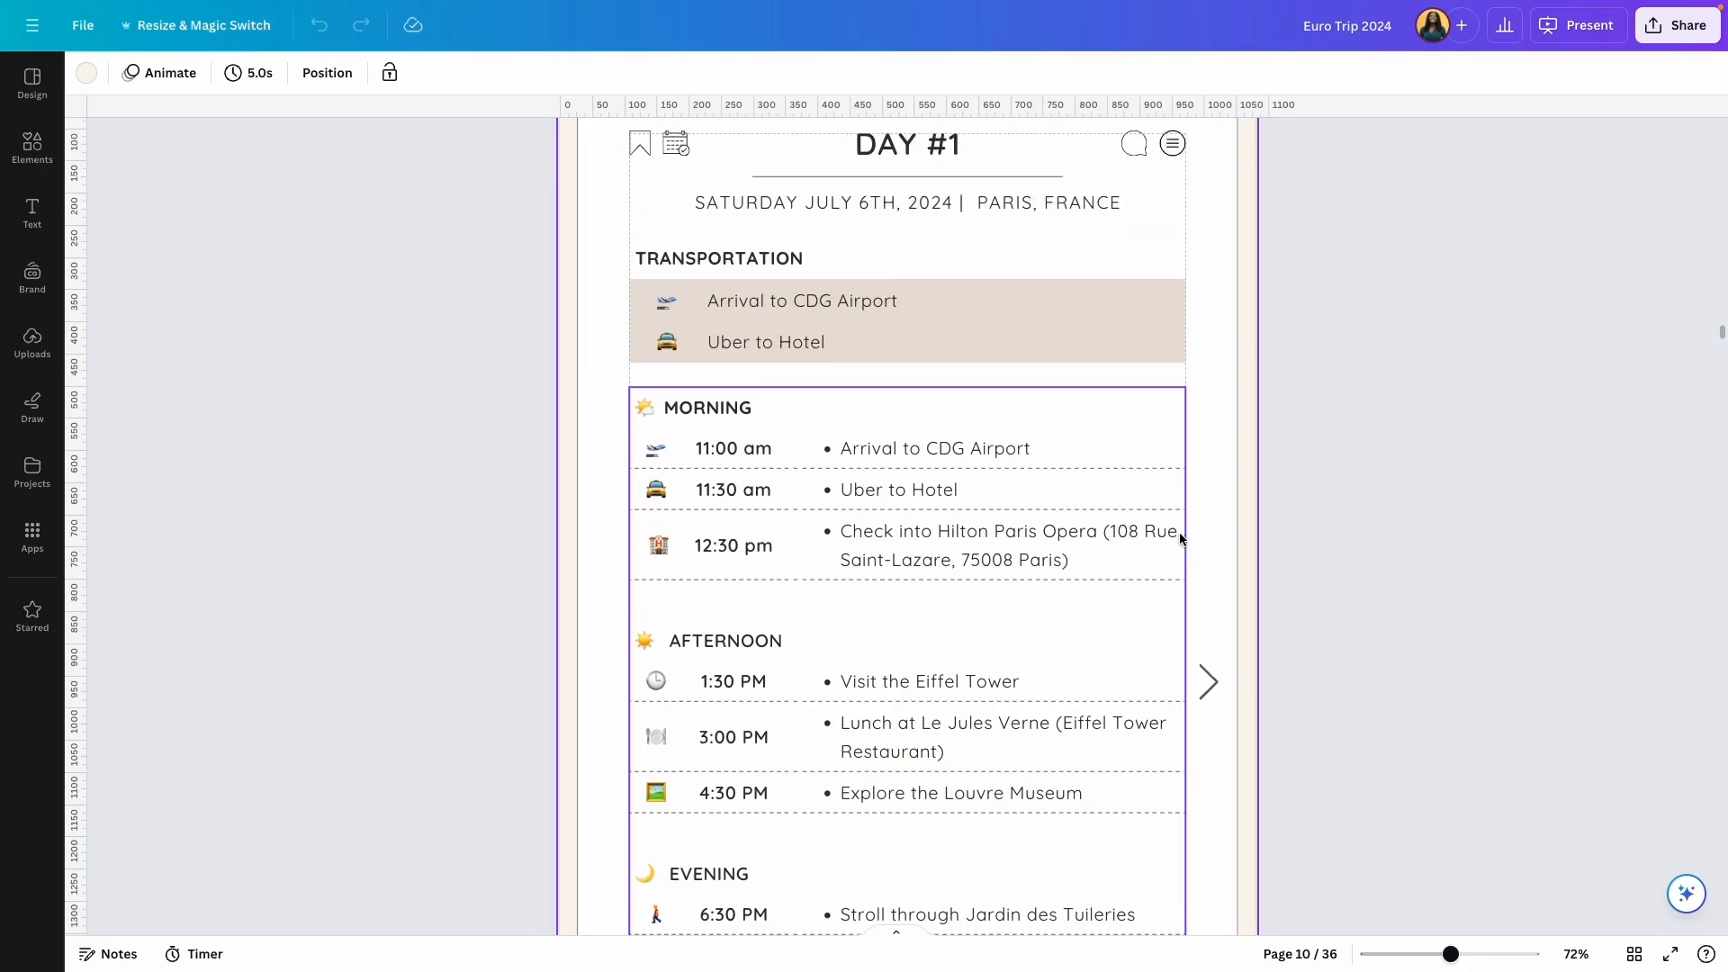
pyautogui.scroll(-3, 1188, 538)
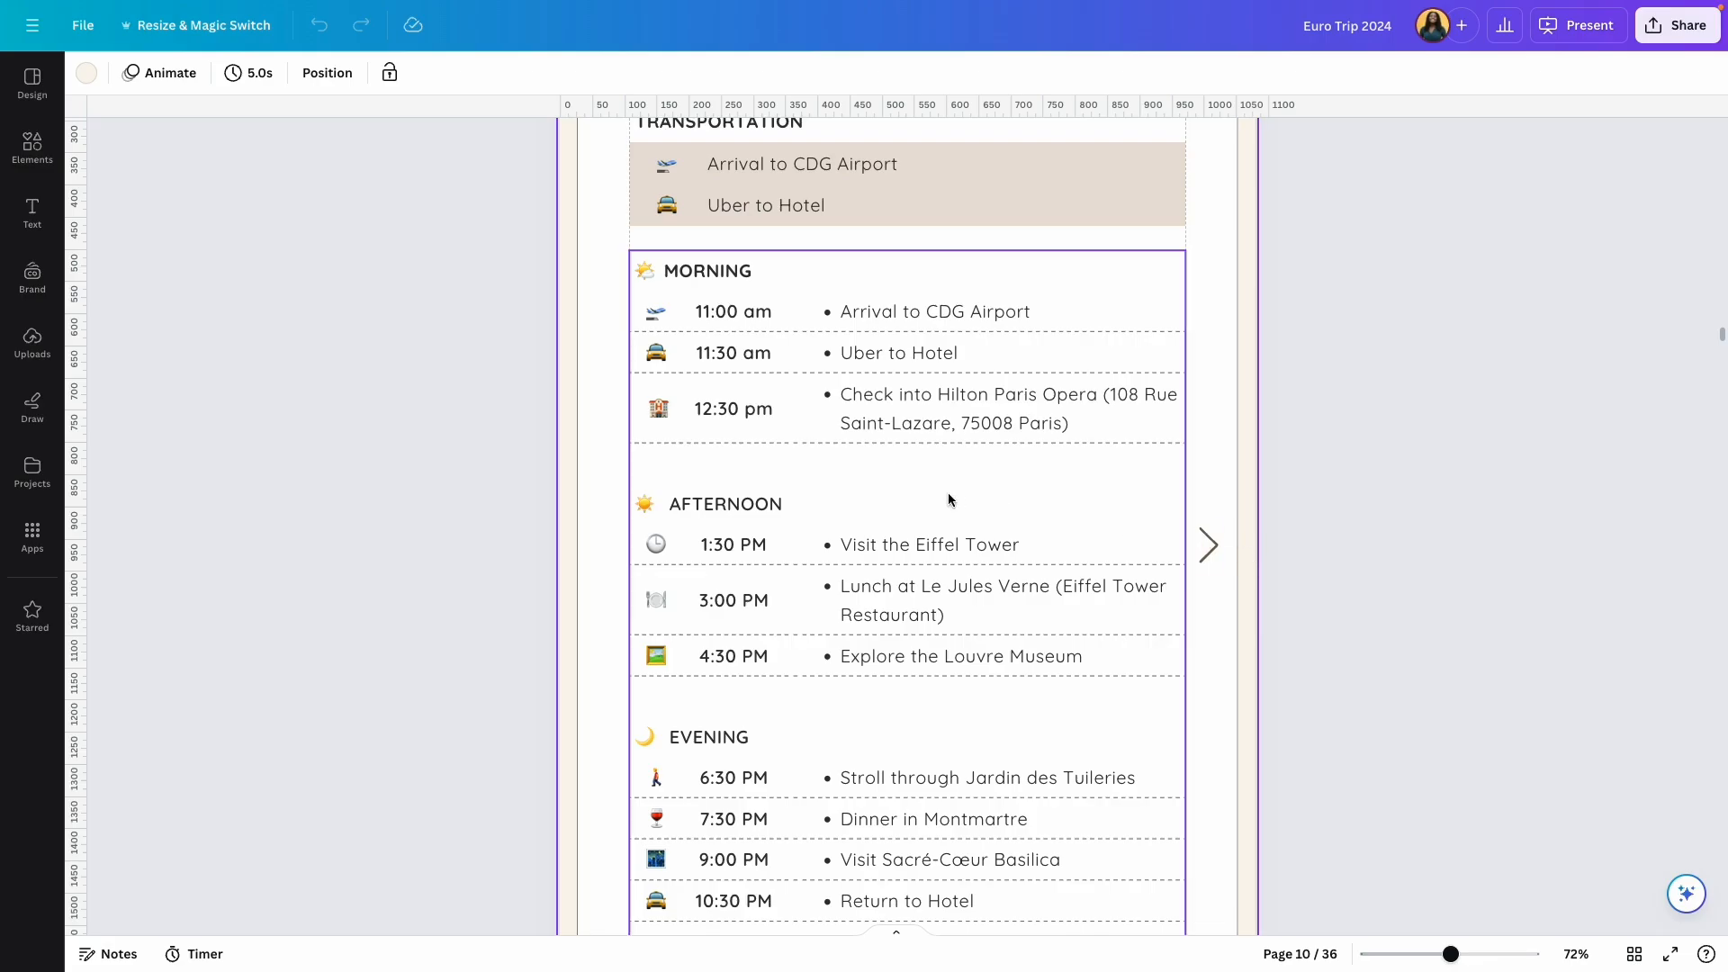
# Step: Follow the arrow links on the day pages forward to Day 2 and Day 3, and back to Day 2
pyautogui.click(1208, 544)
pyautogui.click(1167, 482)
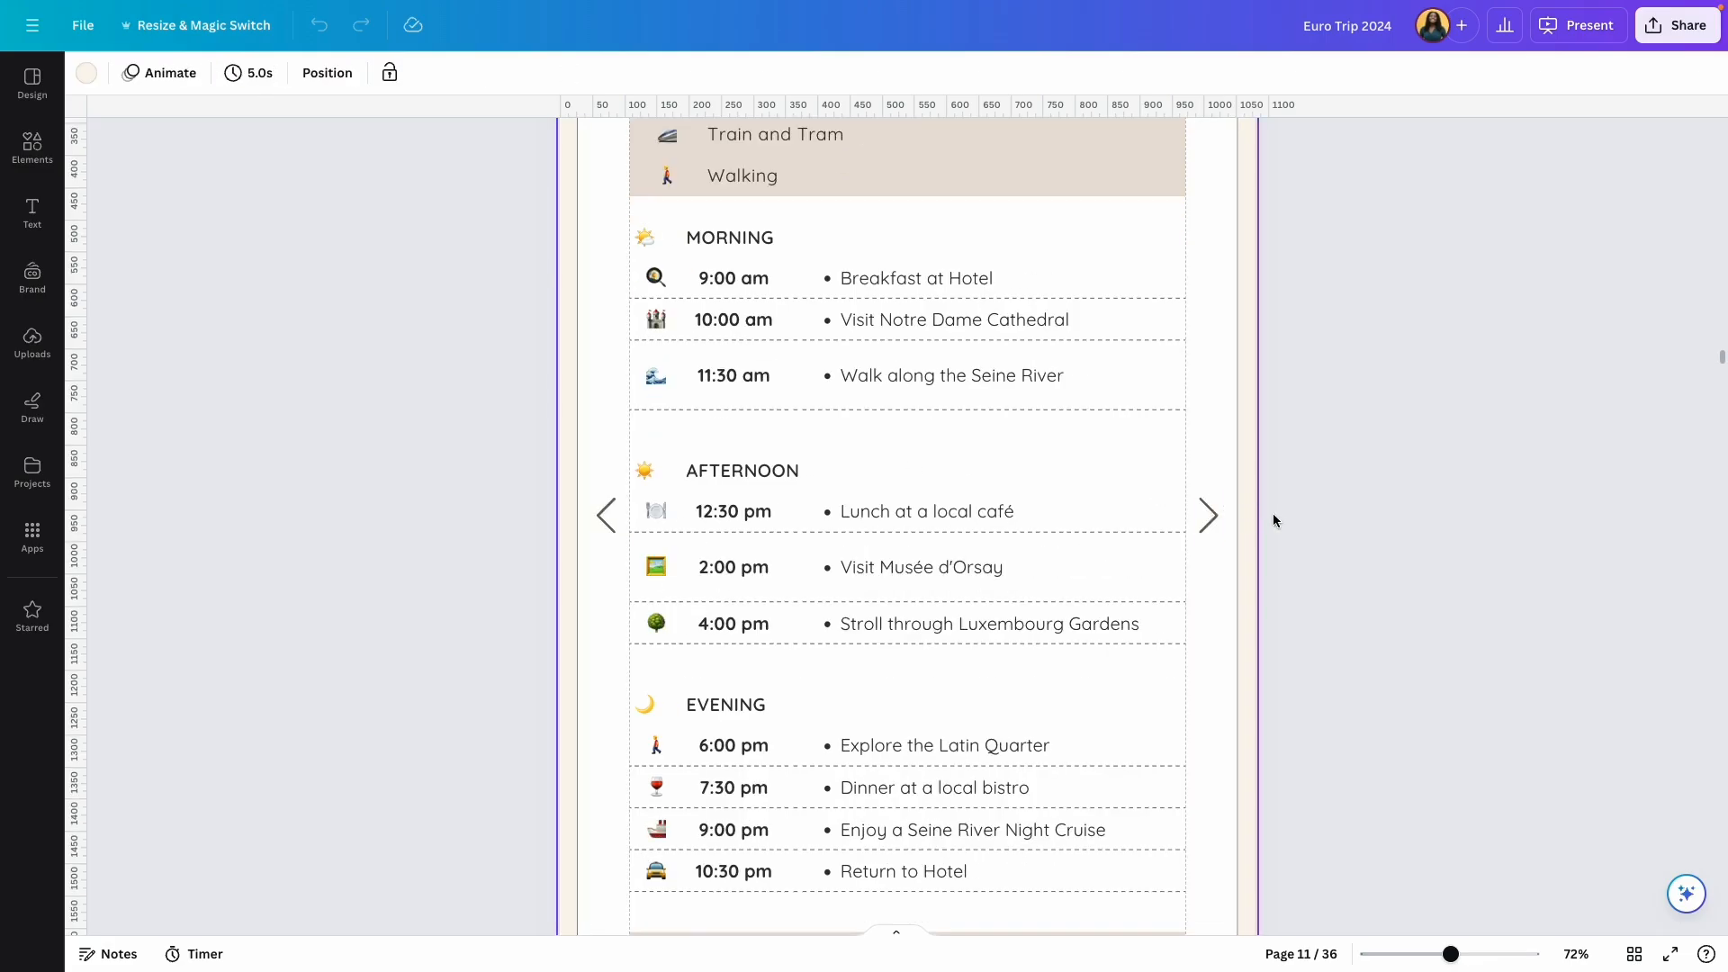
pyautogui.click(1208, 514)
pyautogui.click(1152, 452)
pyautogui.click(605, 510)
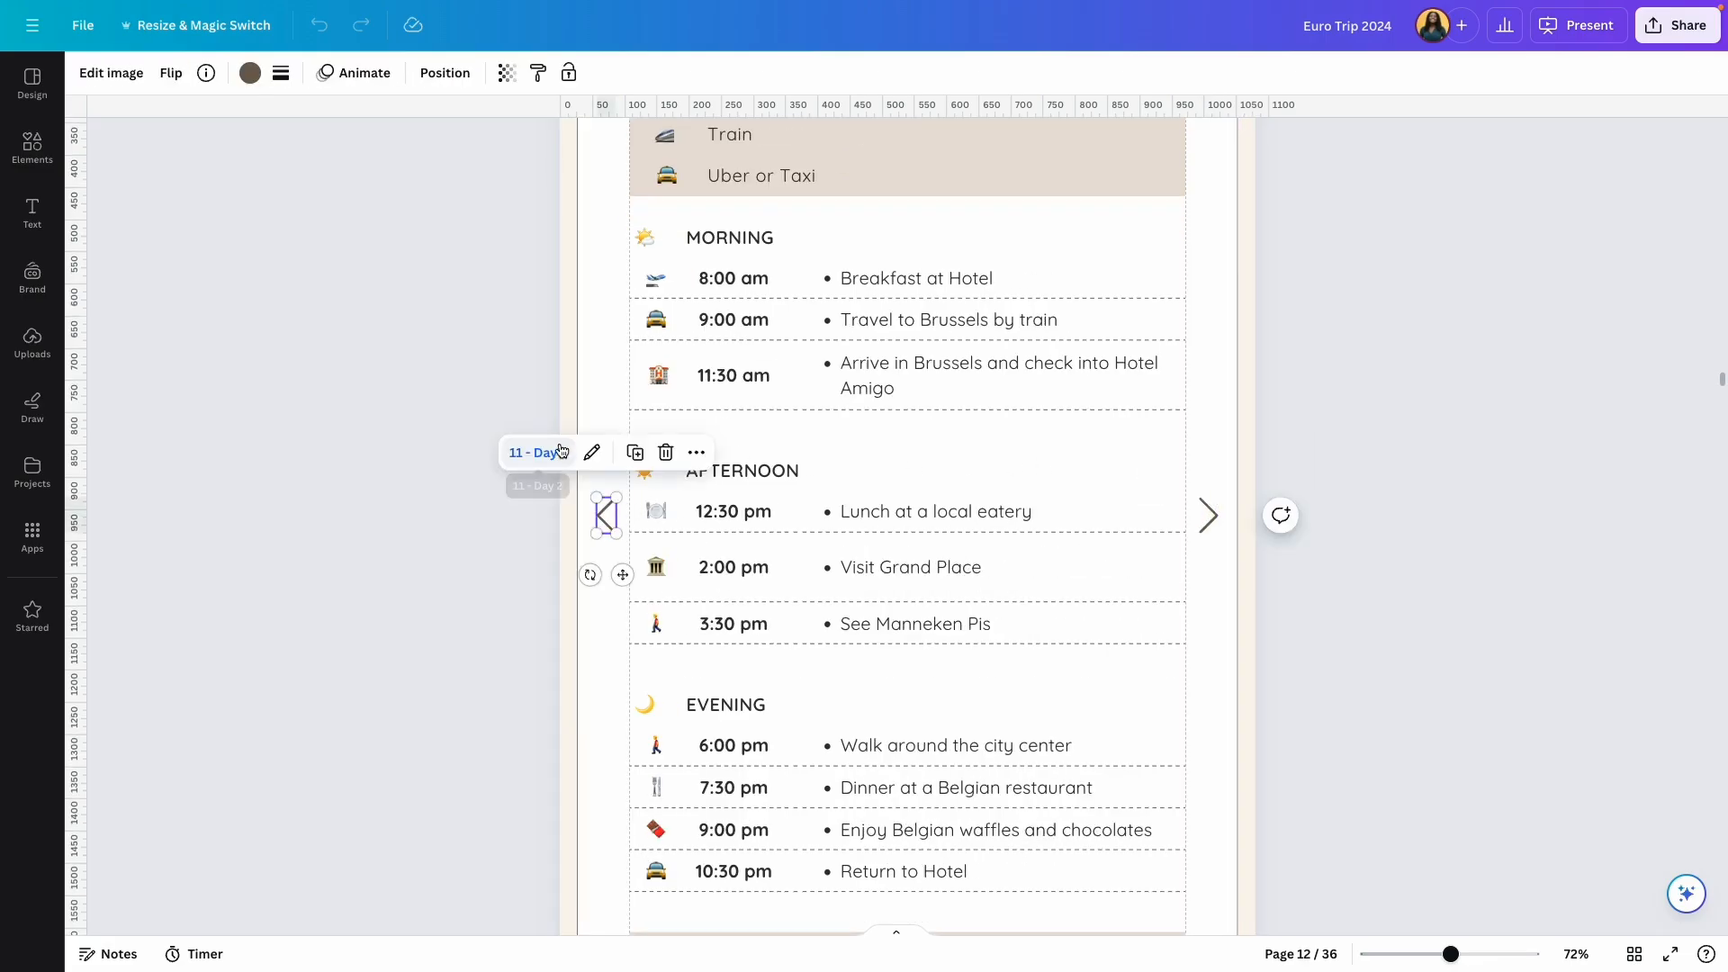
pyautogui.click(544, 453)
# Step: Compare the two cover page designs at the start of the document
pyautogui.scroll(4, 626, 377)
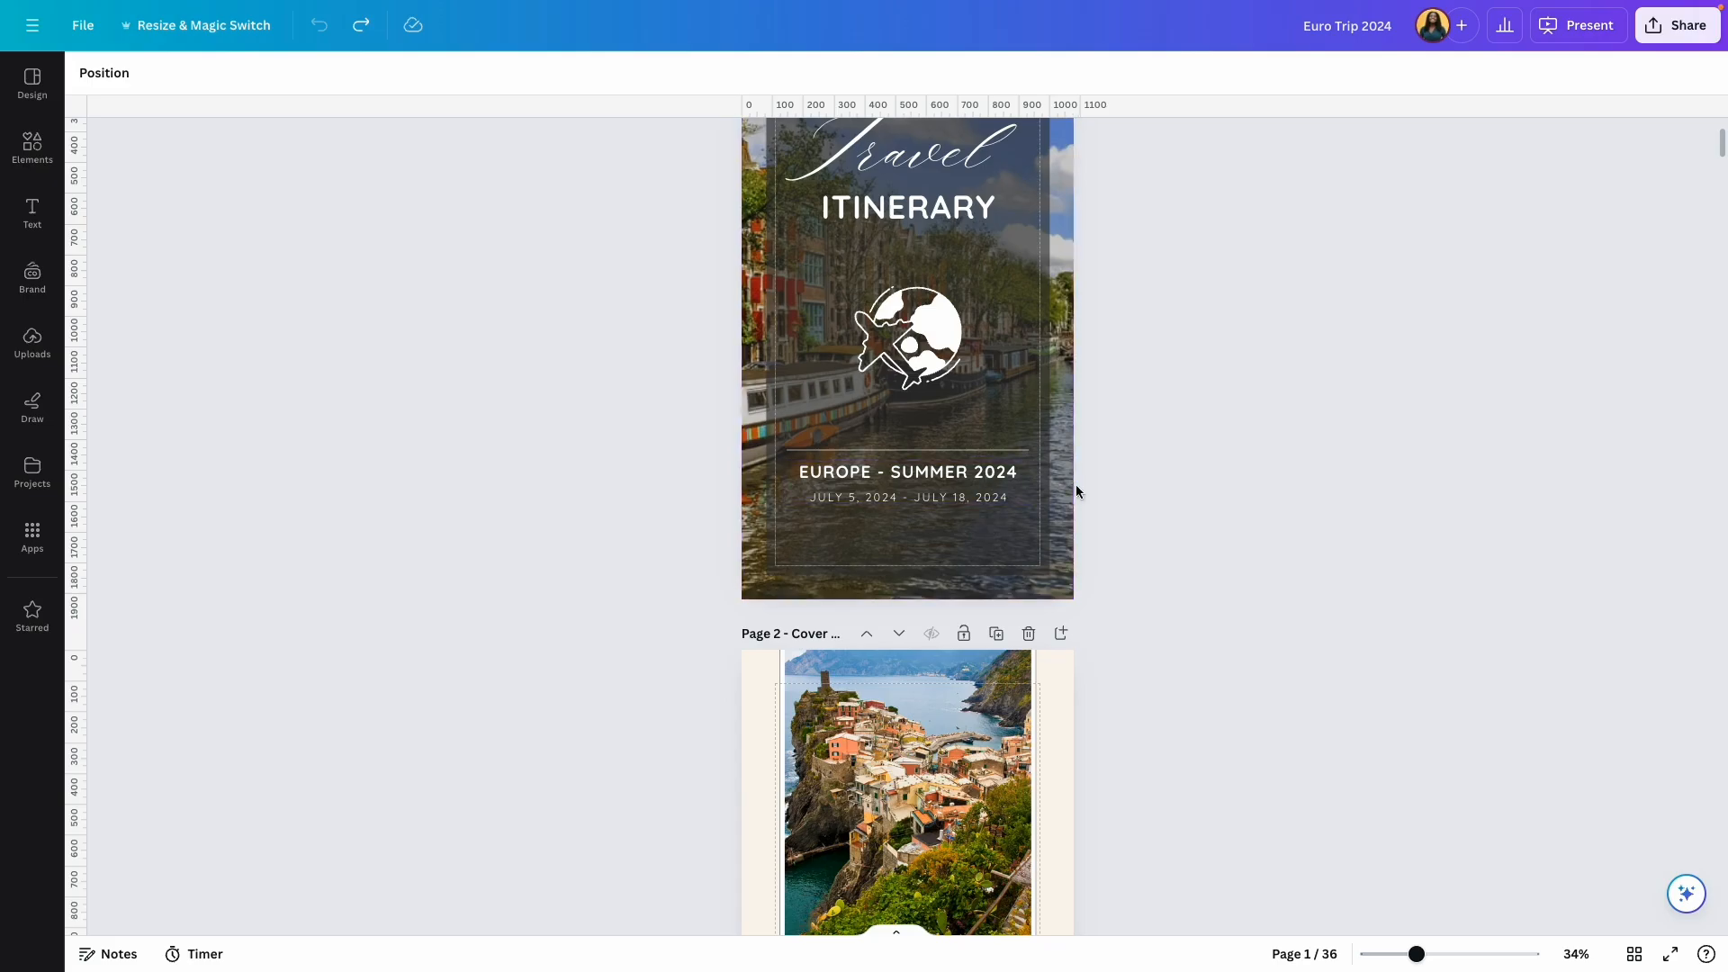
pyautogui.scroll(2, 1073, 540)
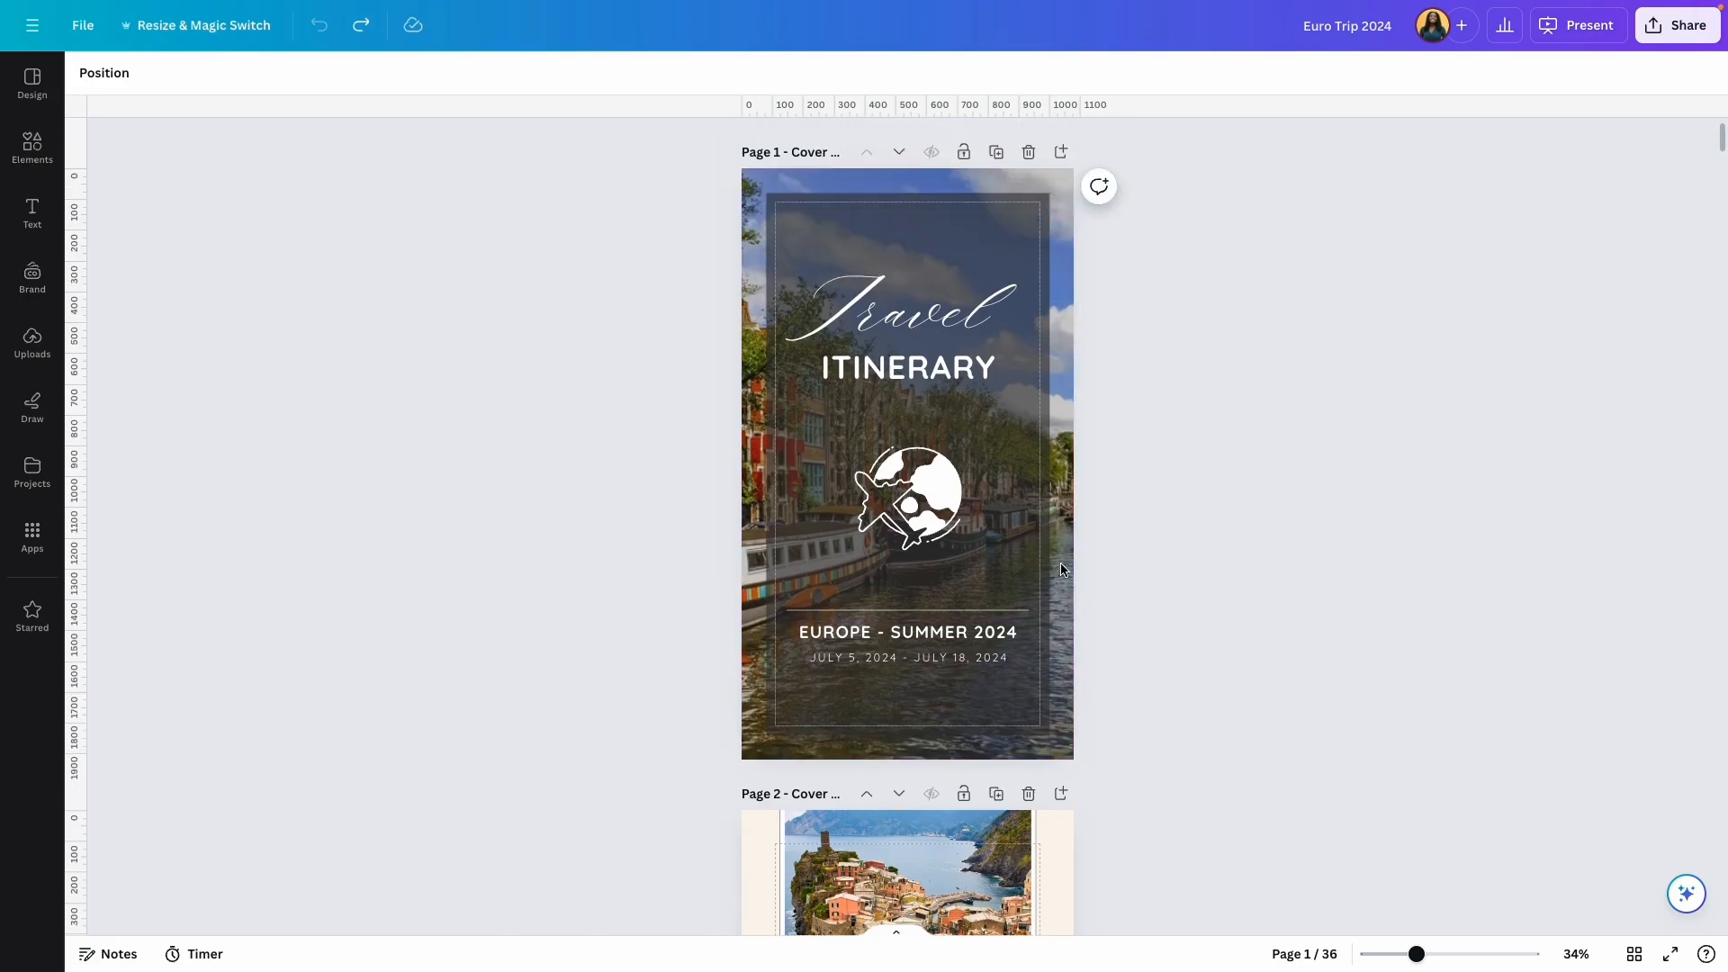
pyautogui.scroll(-1, 1057, 599)
pyautogui.scroll(-4, 1059, 603)
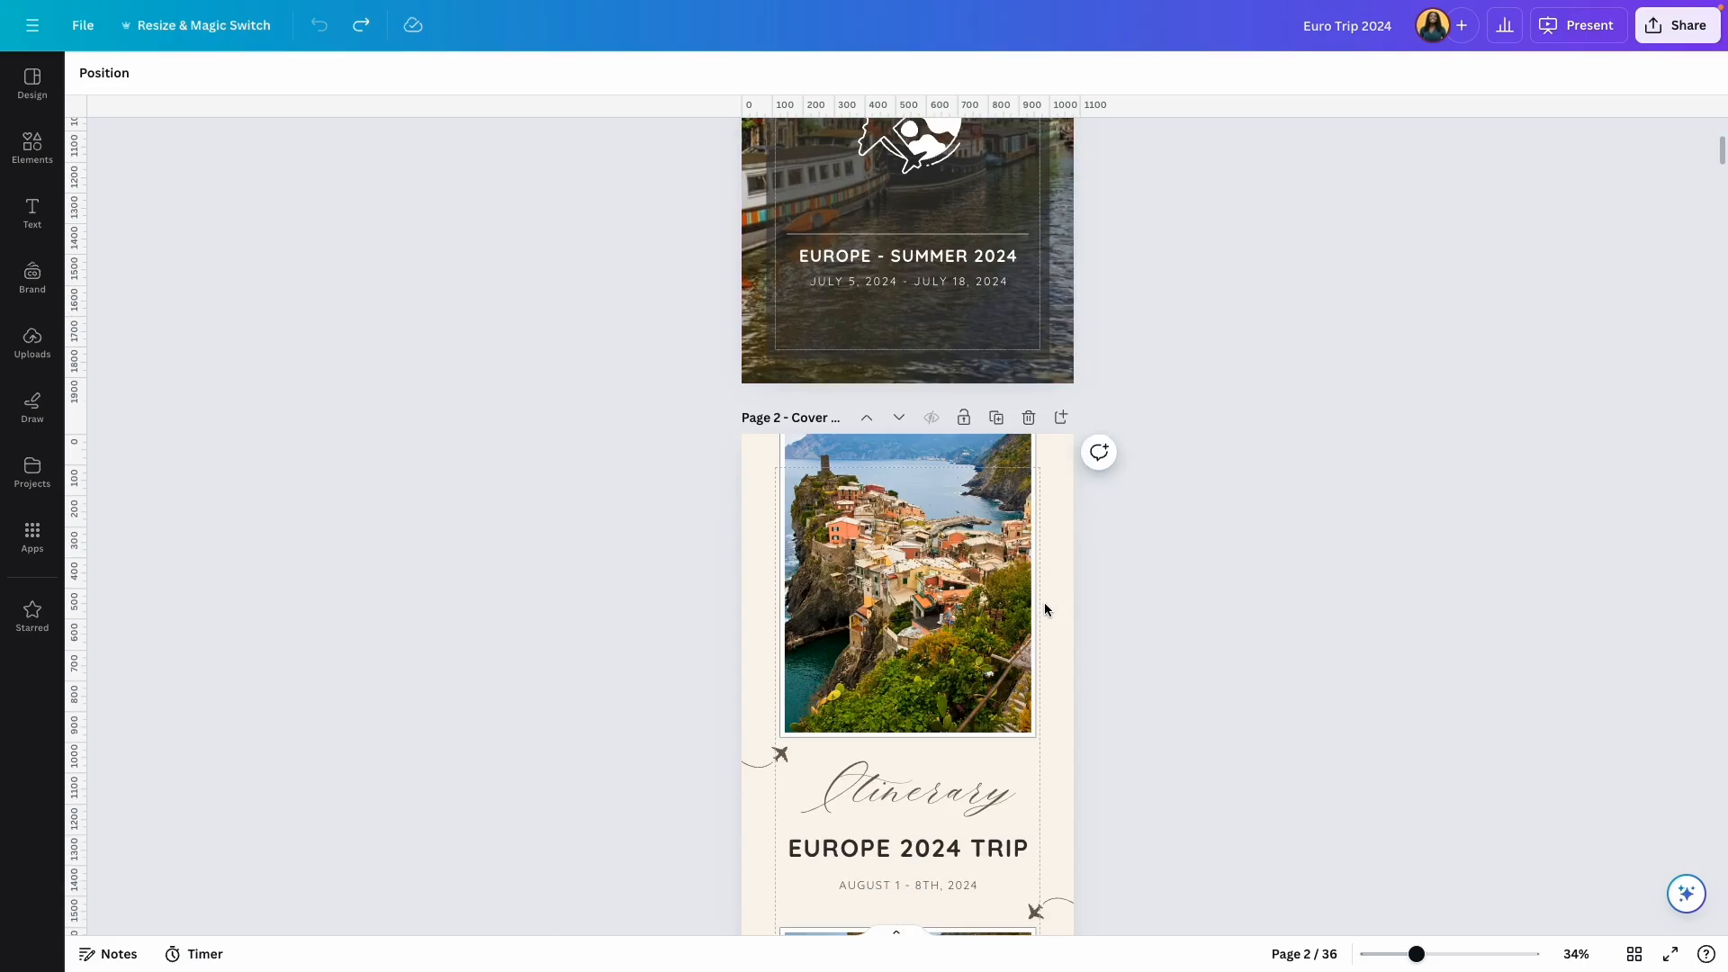
pyautogui.scroll(4, 1098, 630)
# Step: Try deleting Cover Page 1 and undo the deletion
pyautogui.click(1071, 842)
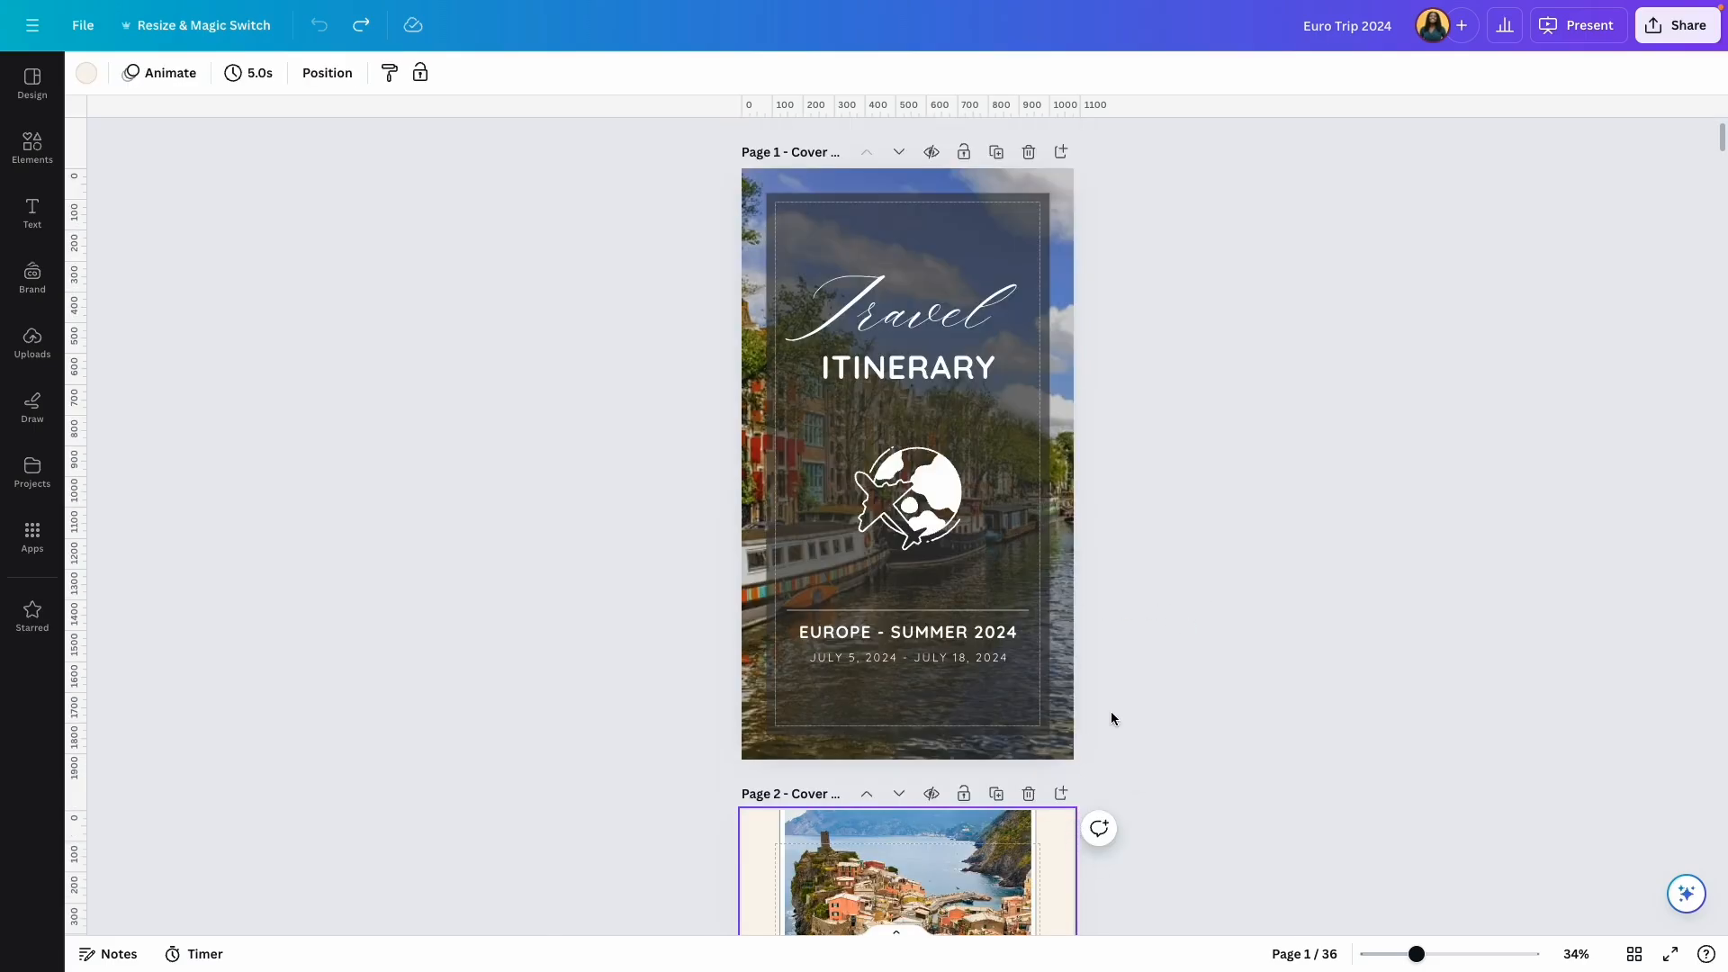
pyautogui.click(1029, 152)
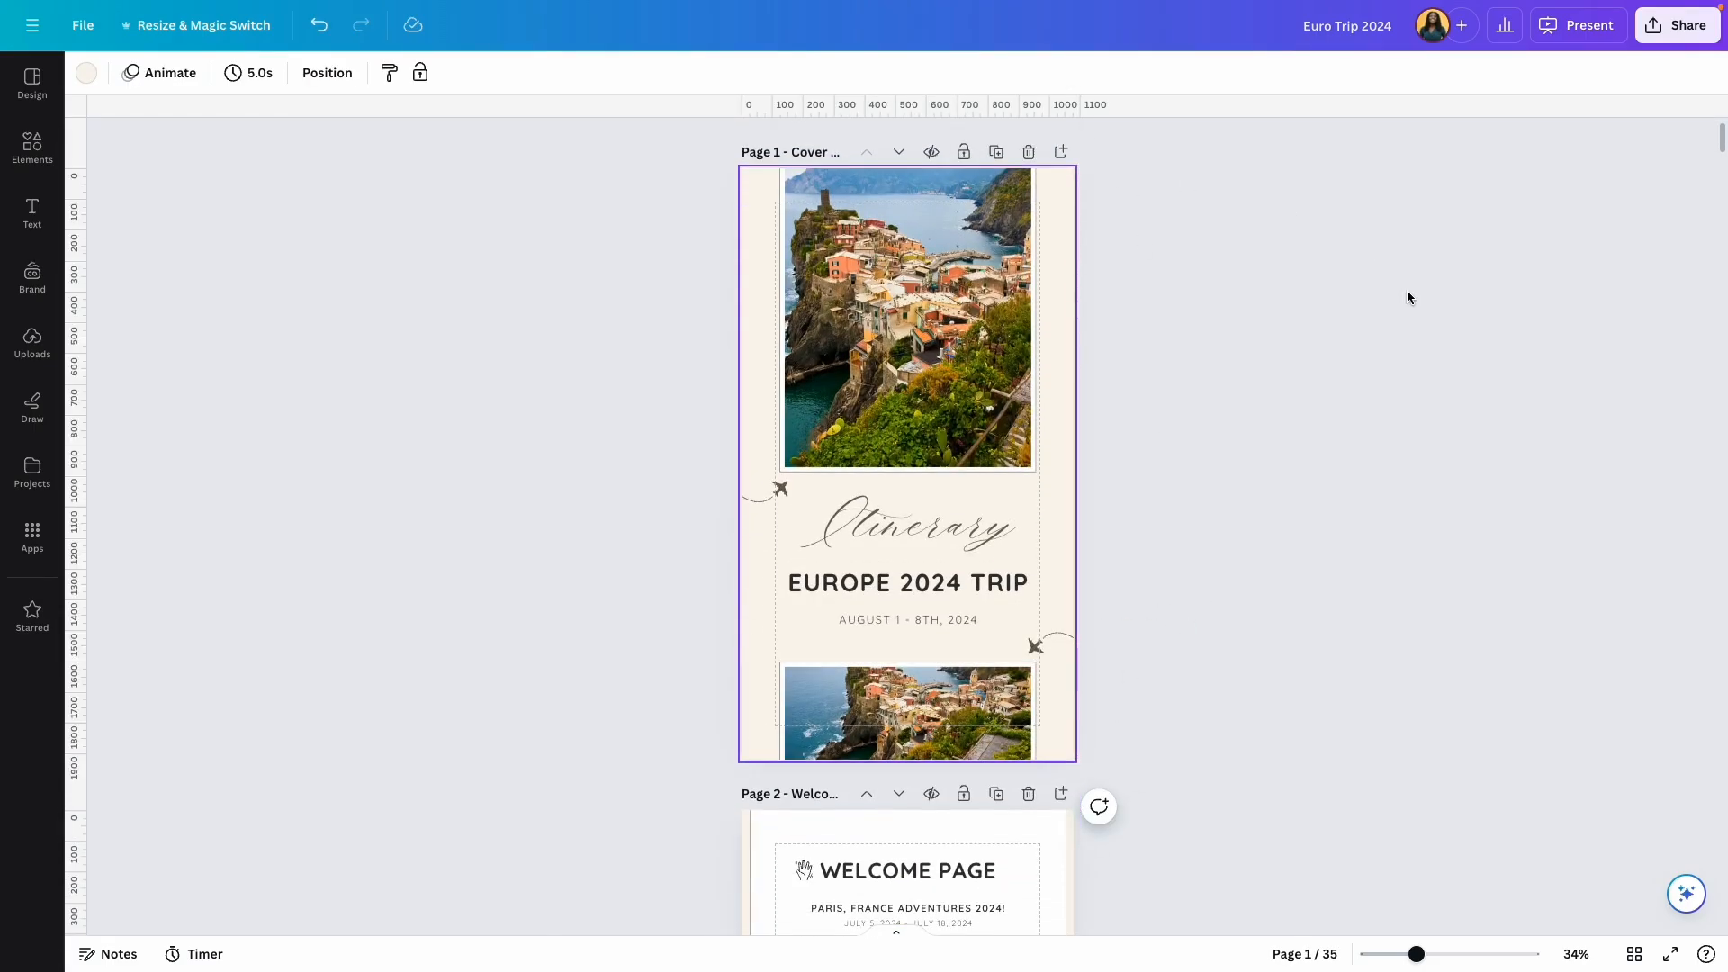
pyautogui.hotkey('ctrl', 'z')
# Step: Inspect the editable elements of Cover Page 1 by selecting the Travel title text and the canal background photo
pyautogui.click(1446, 954)
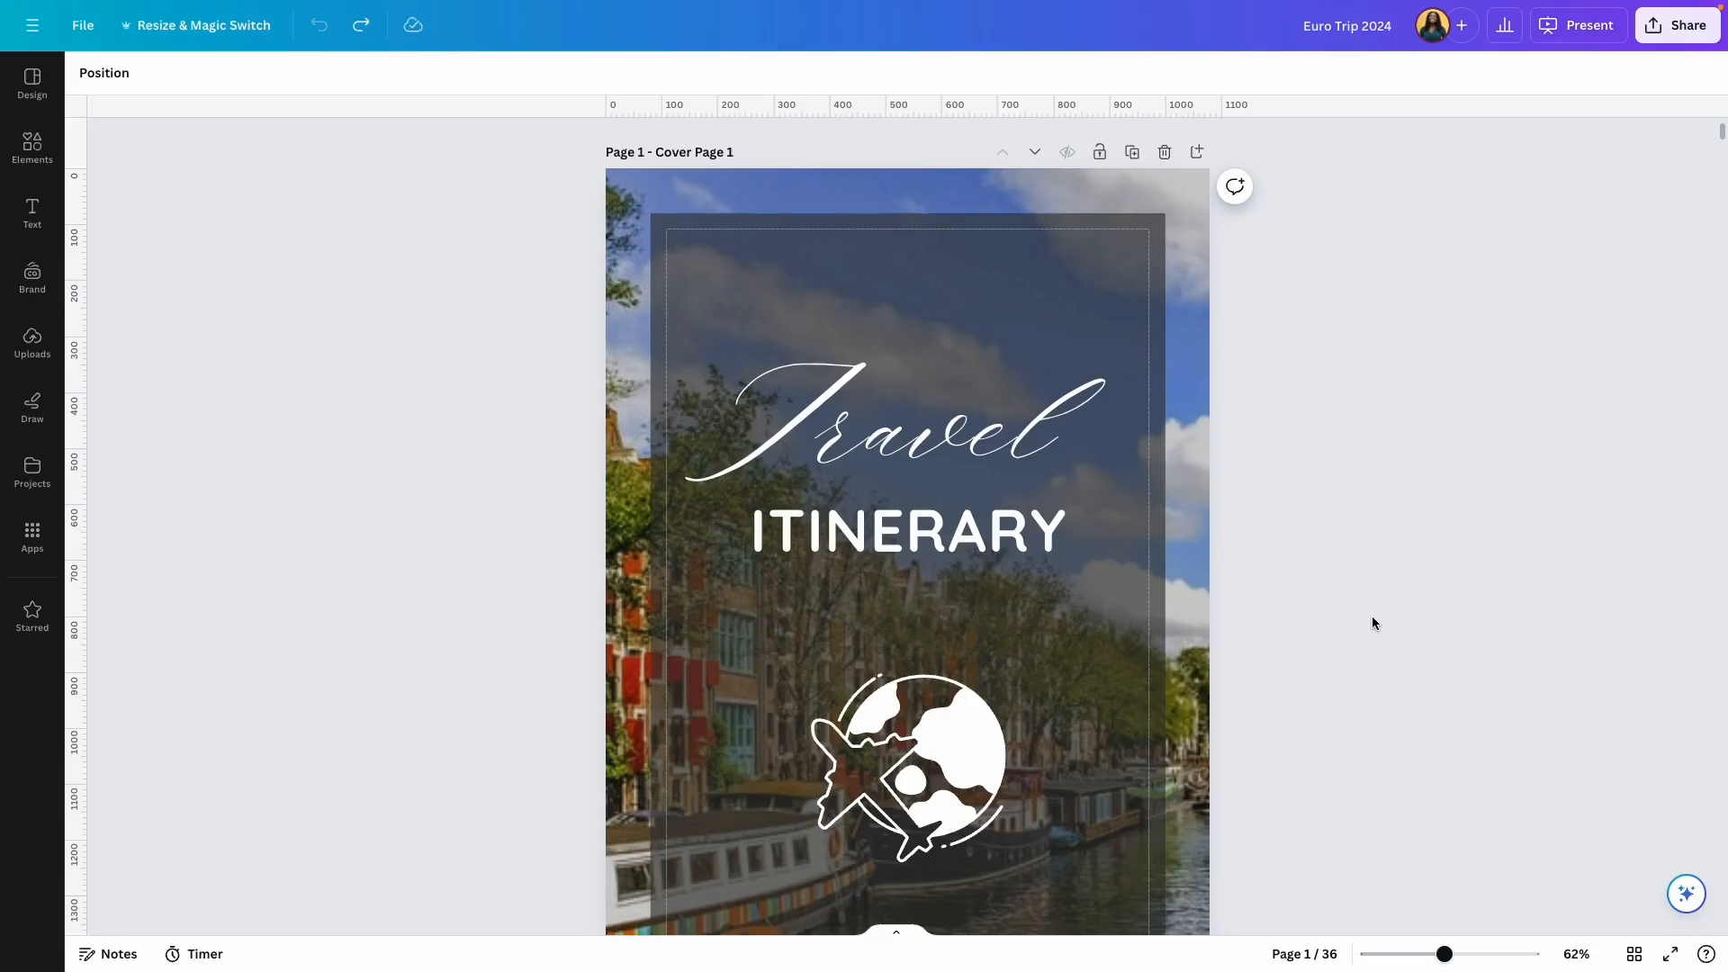
pyautogui.click(869, 204)
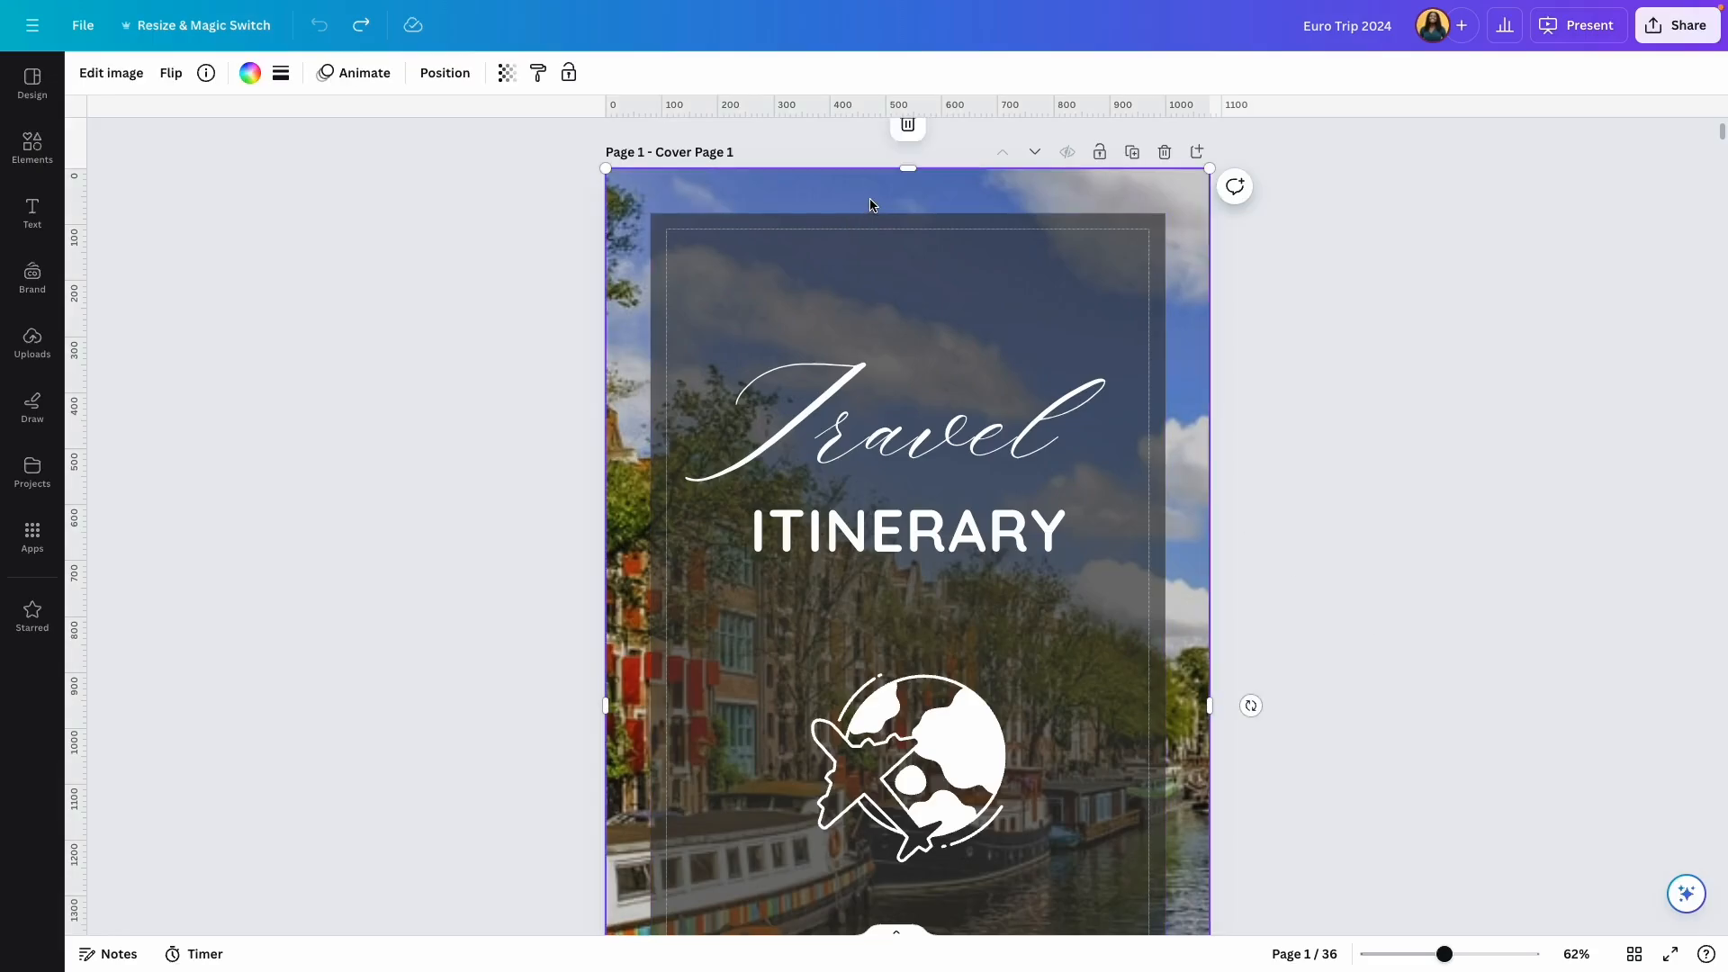
pyautogui.click(884, 435)
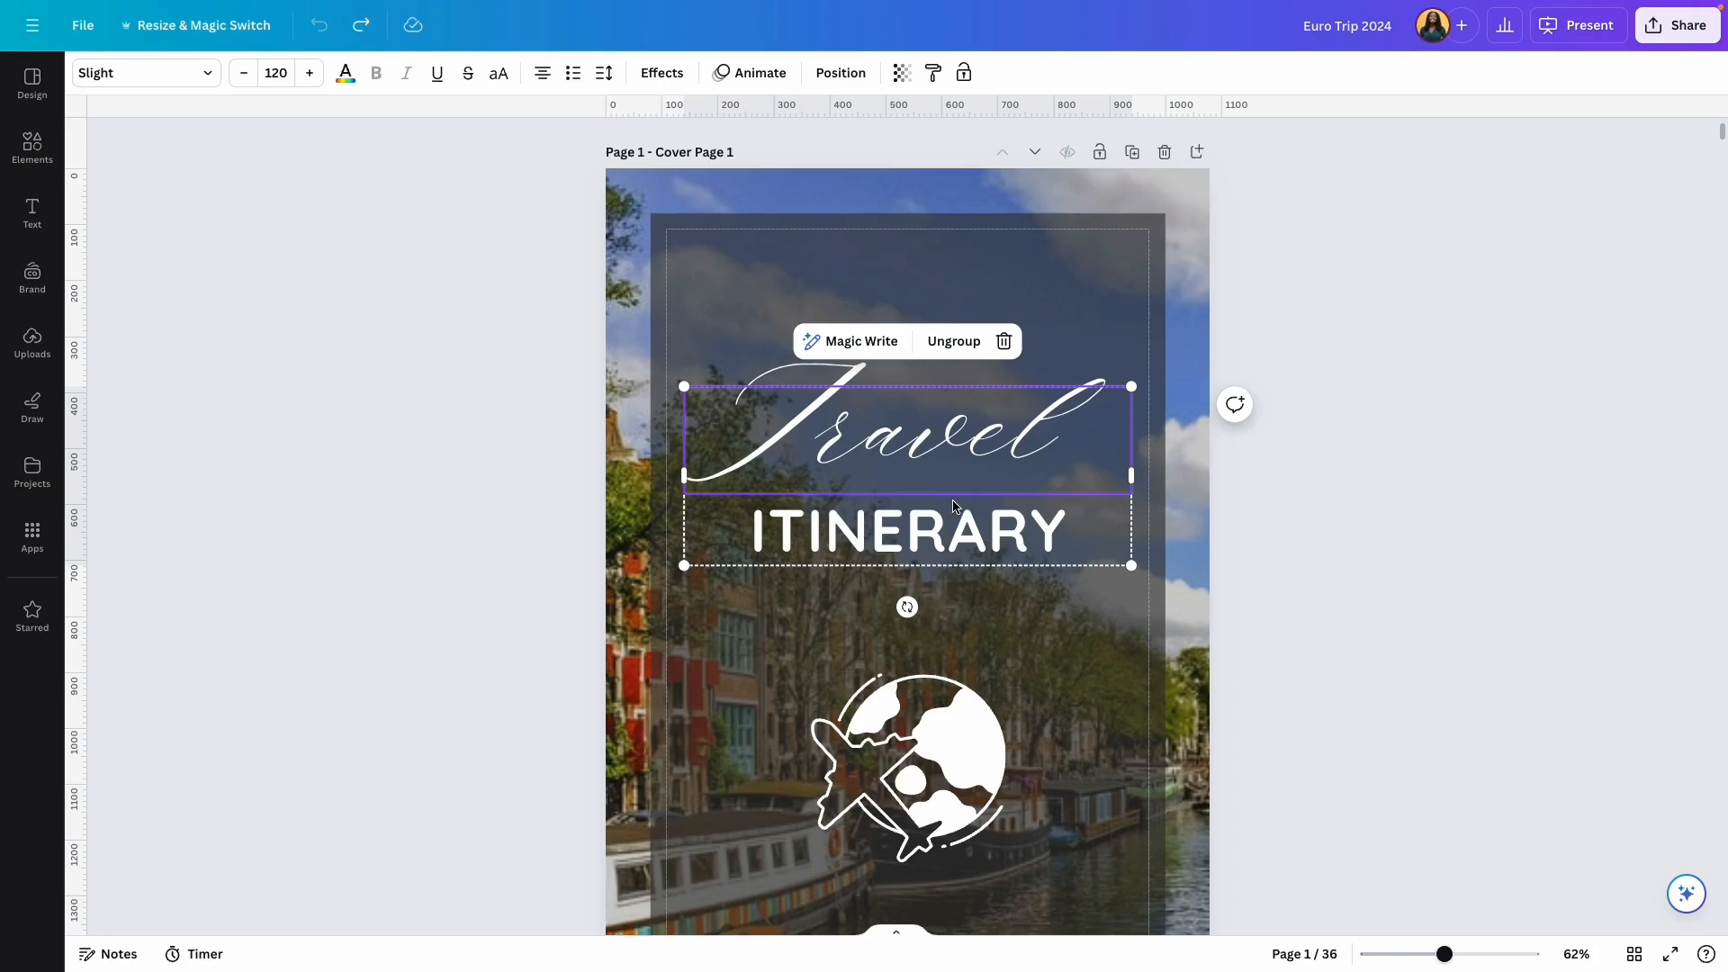
pyautogui.click(547, 135)
pyautogui.click(653, 198)
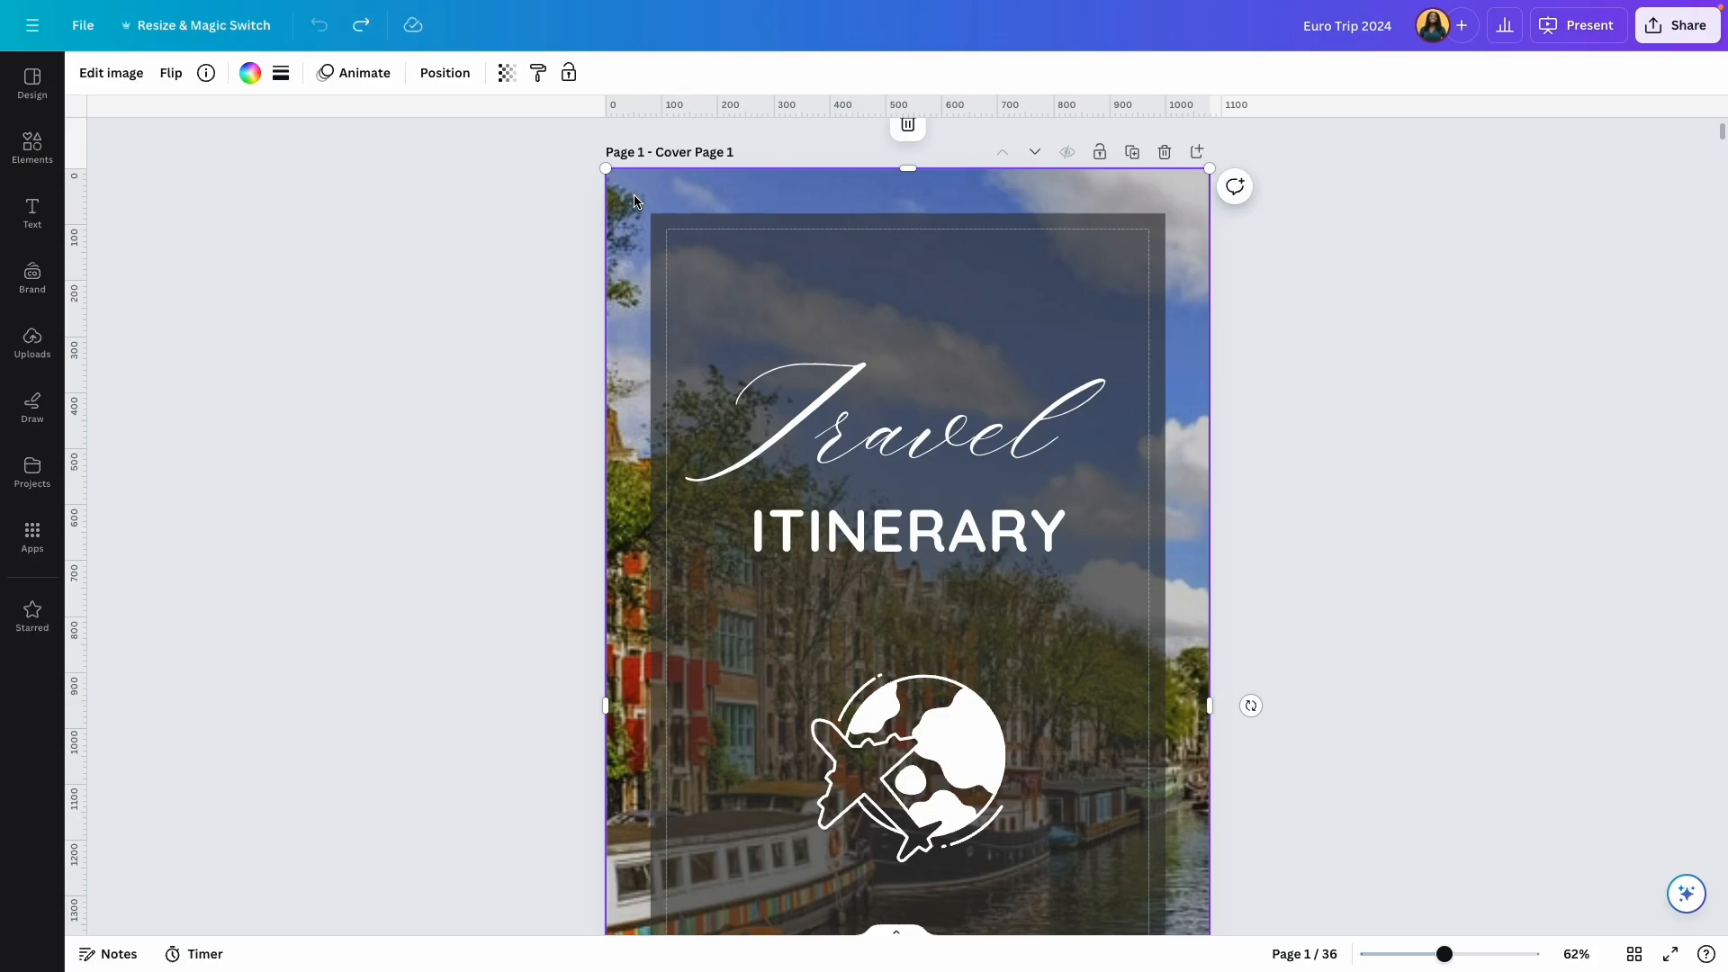
# Step: Browse the uploaded images and search the photo elements for "paris"
pyautogui.click(34, 347)
pyautogui.click(213, 127)
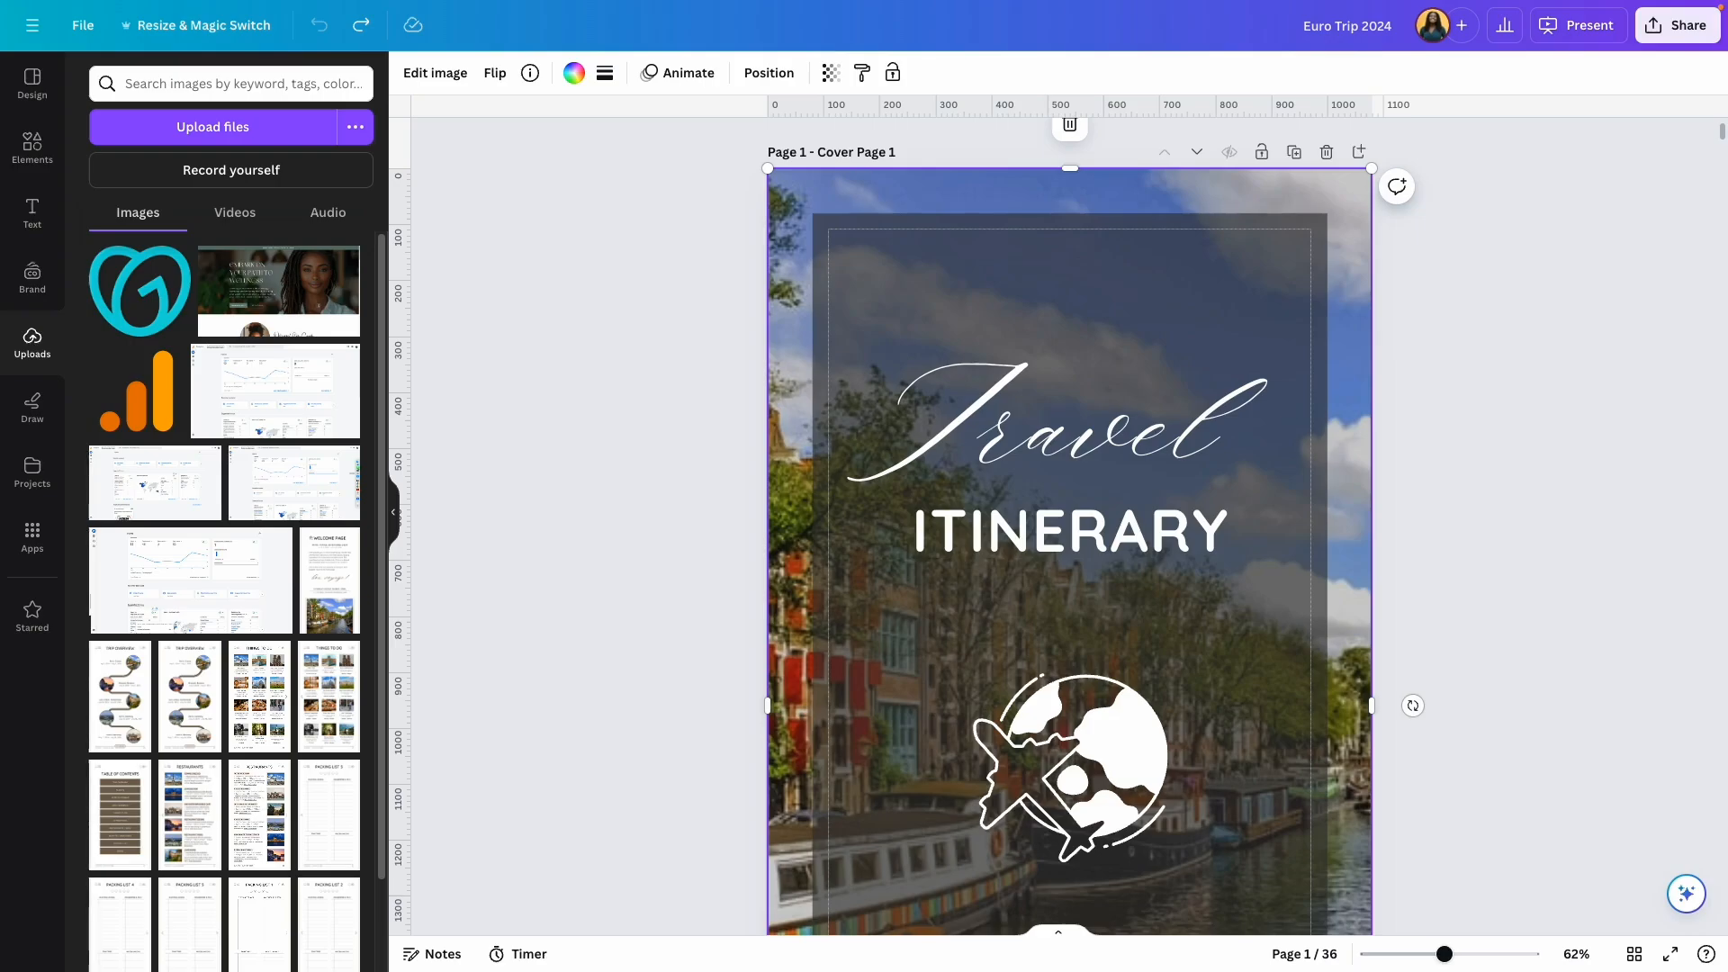
pyautogui.click(32, 147)
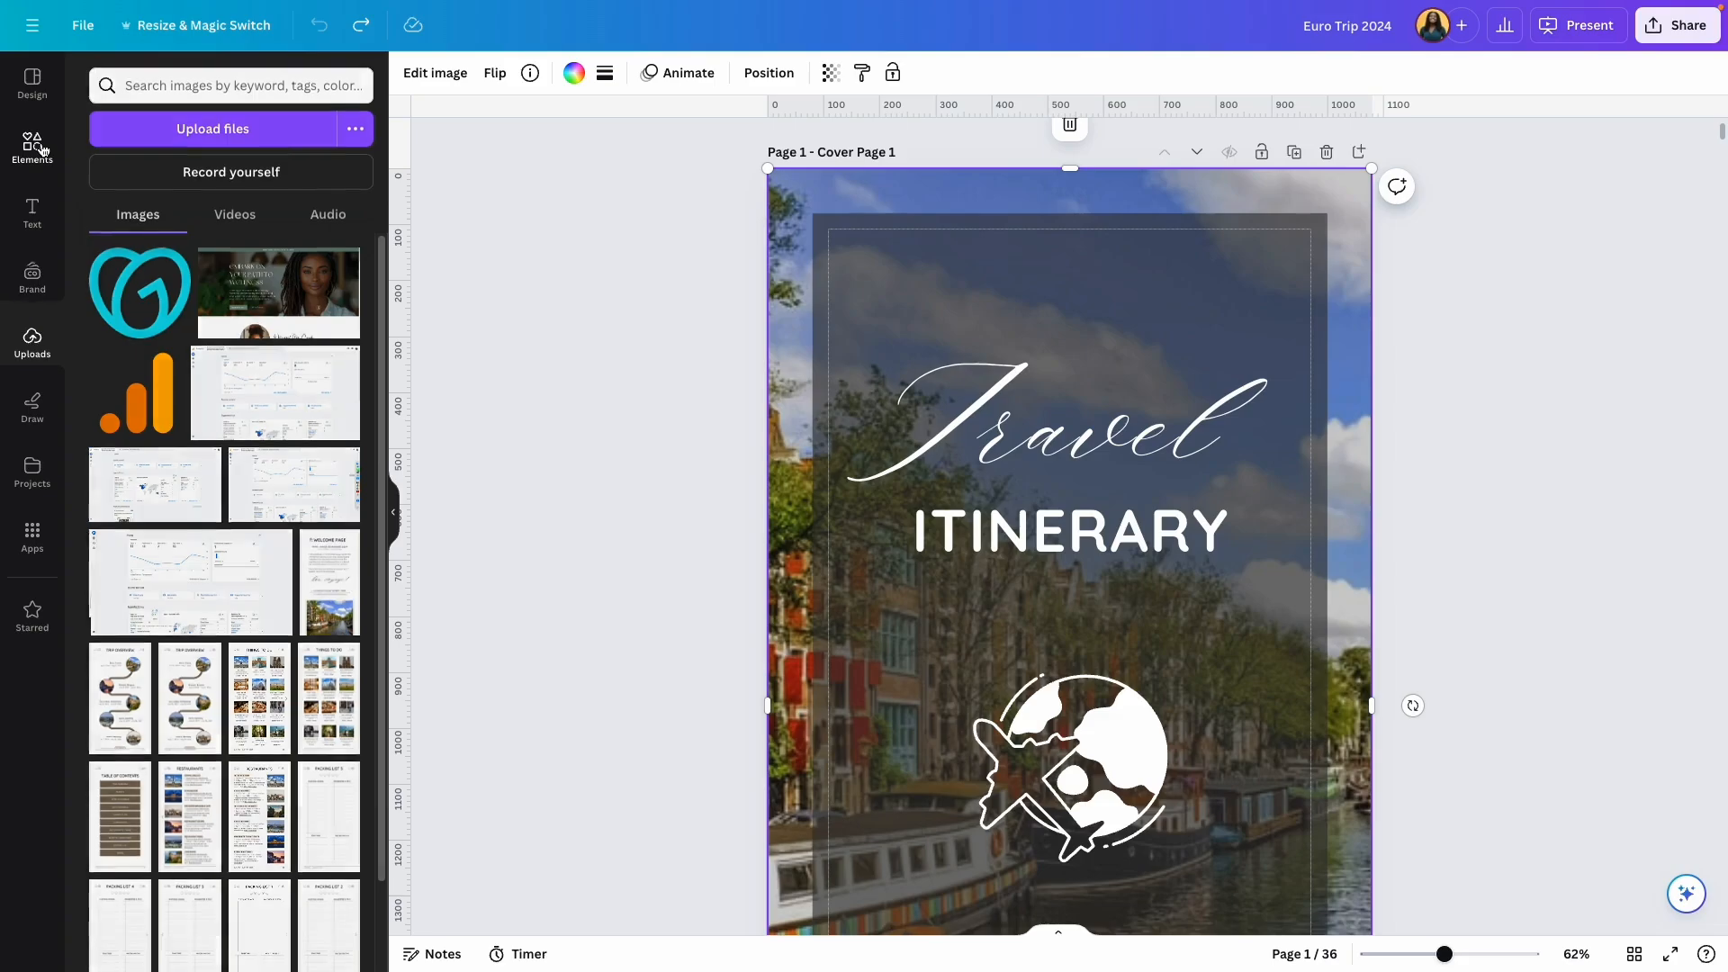
pyautogui.write('paris')
pyautogui.press('Return')
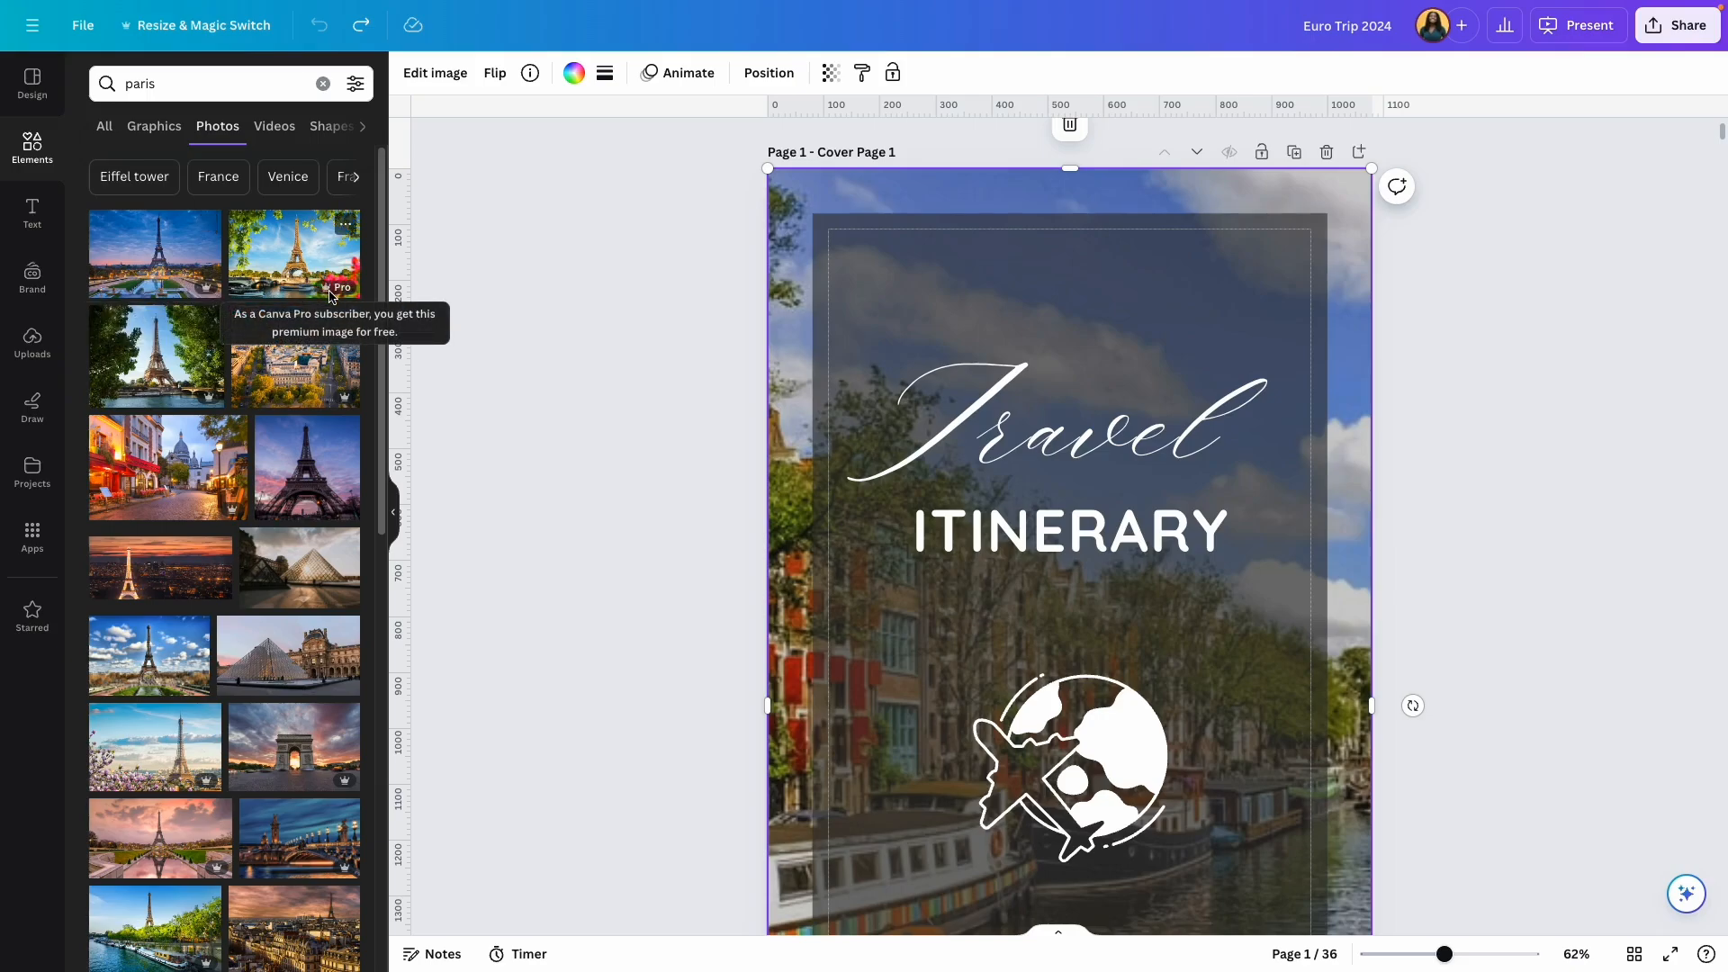
# Step: Browse the Paris photo results, then try deleting the canal background photo from Cover Page 1 and undo the deletion
pyautogui.click(587, 426)
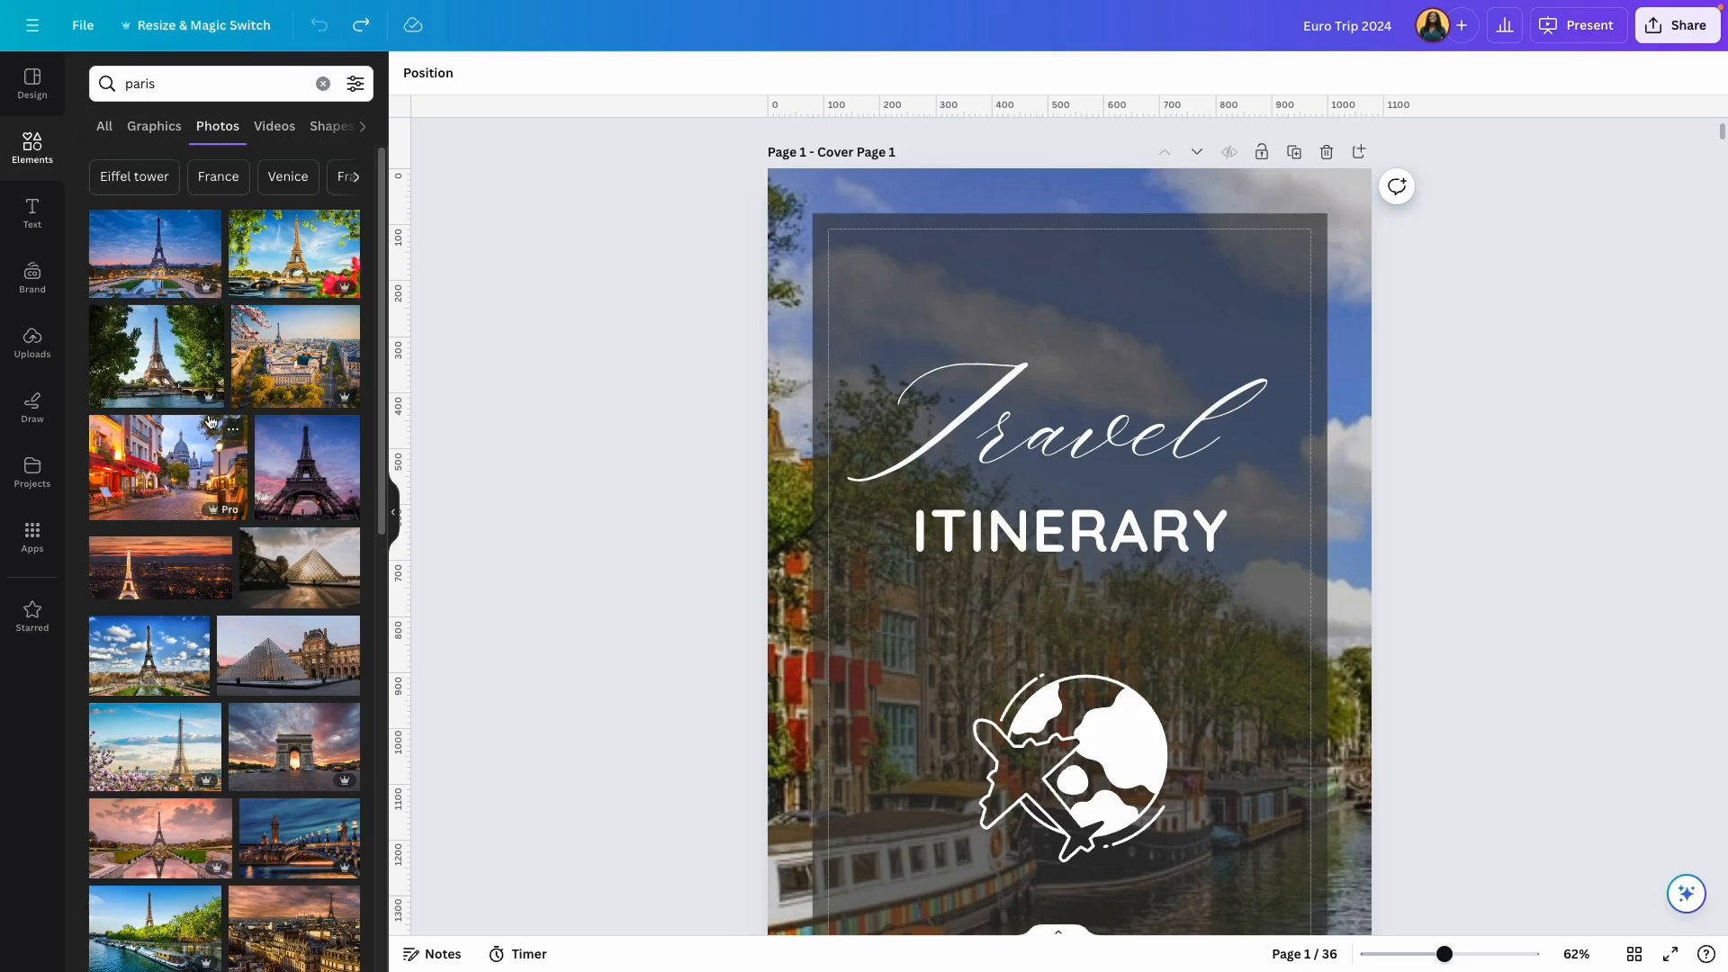
pyautogui.scroll(-3, 210, 421)
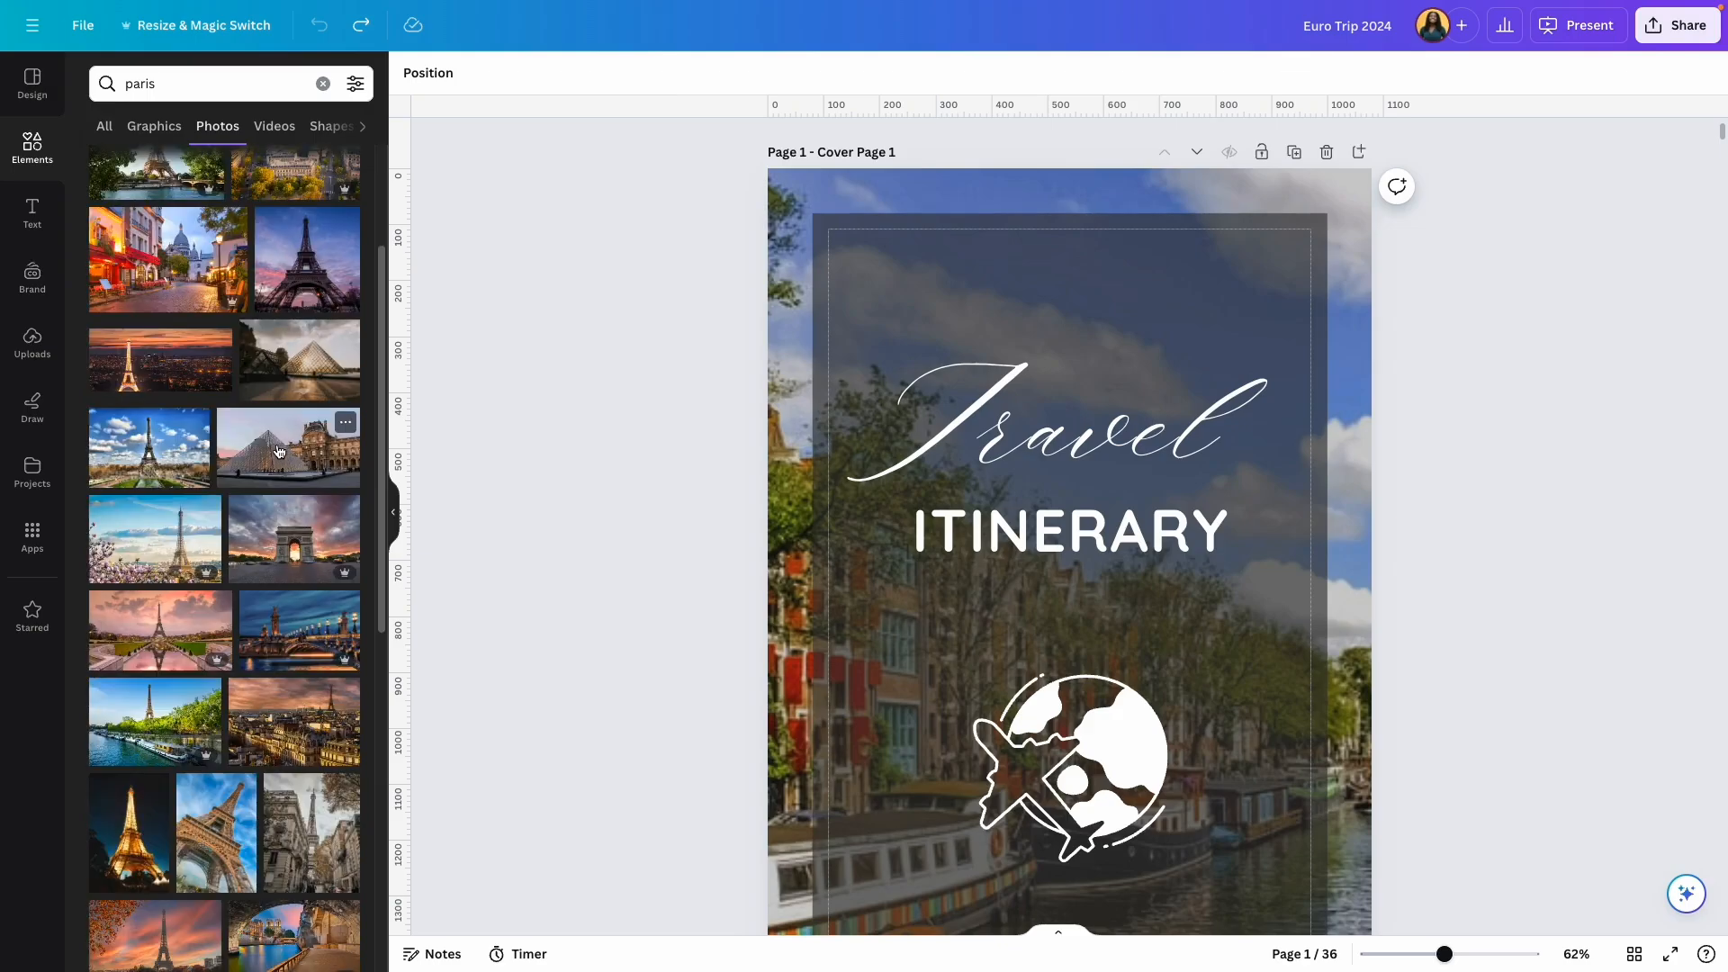
pyautogui.scroll(-2, 785, 536)
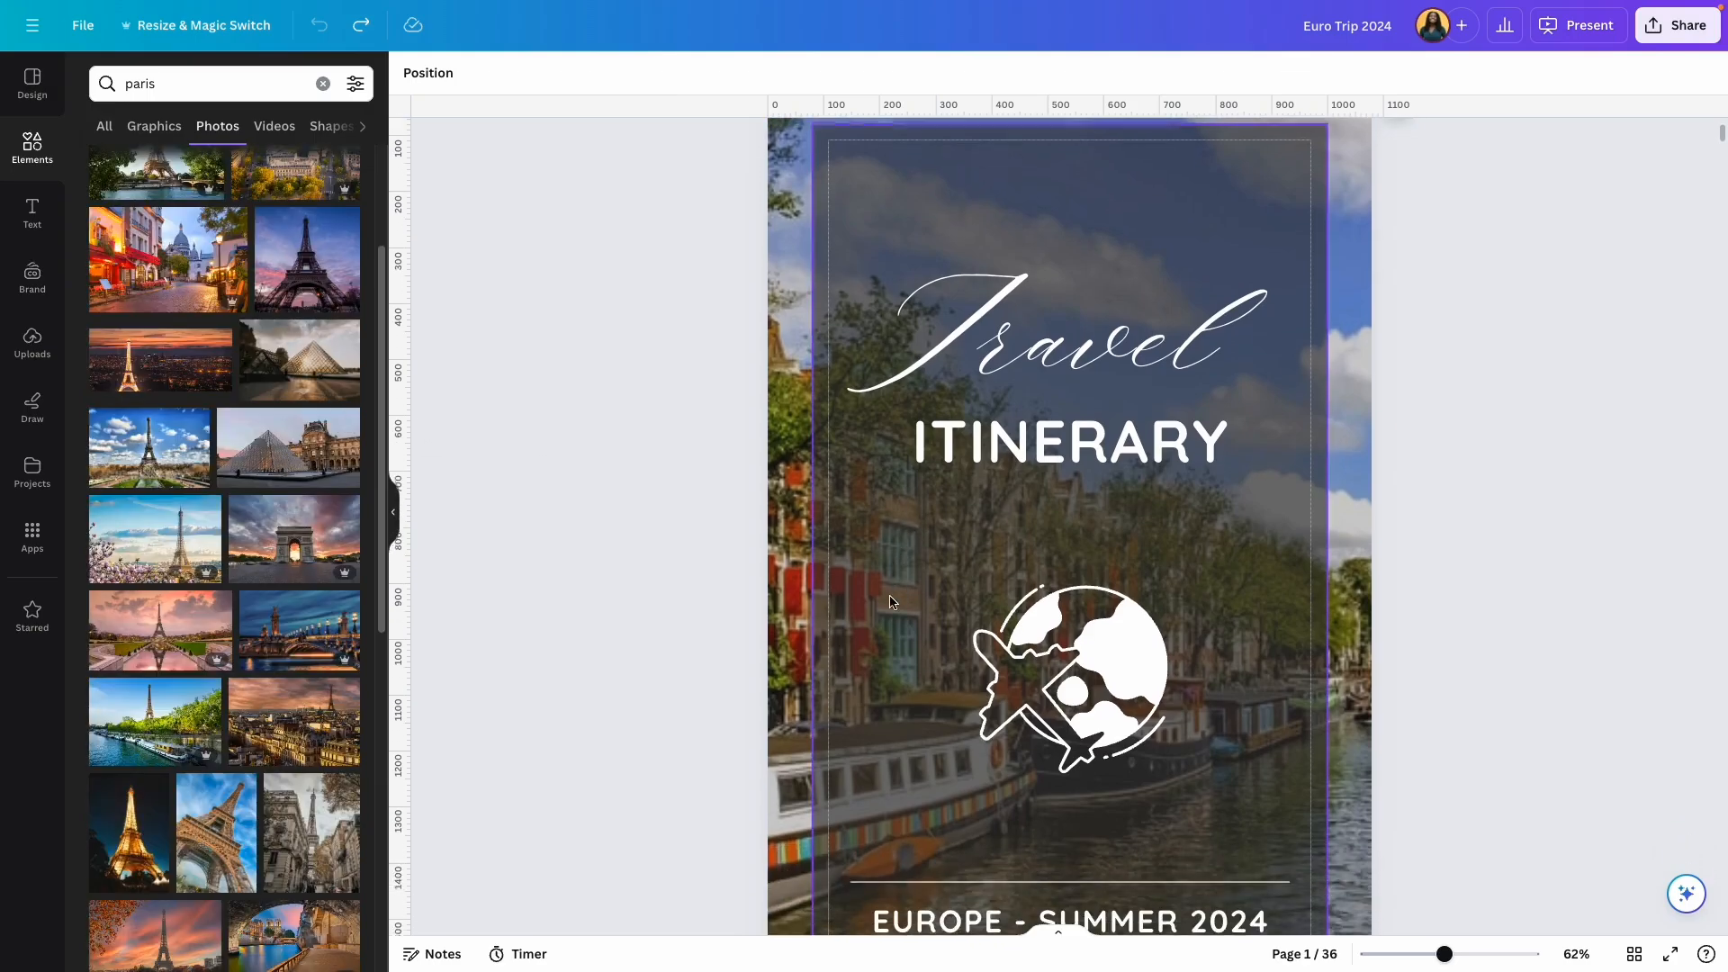
pyautogui.click(775, 549)
pyautogui.press('Delete')
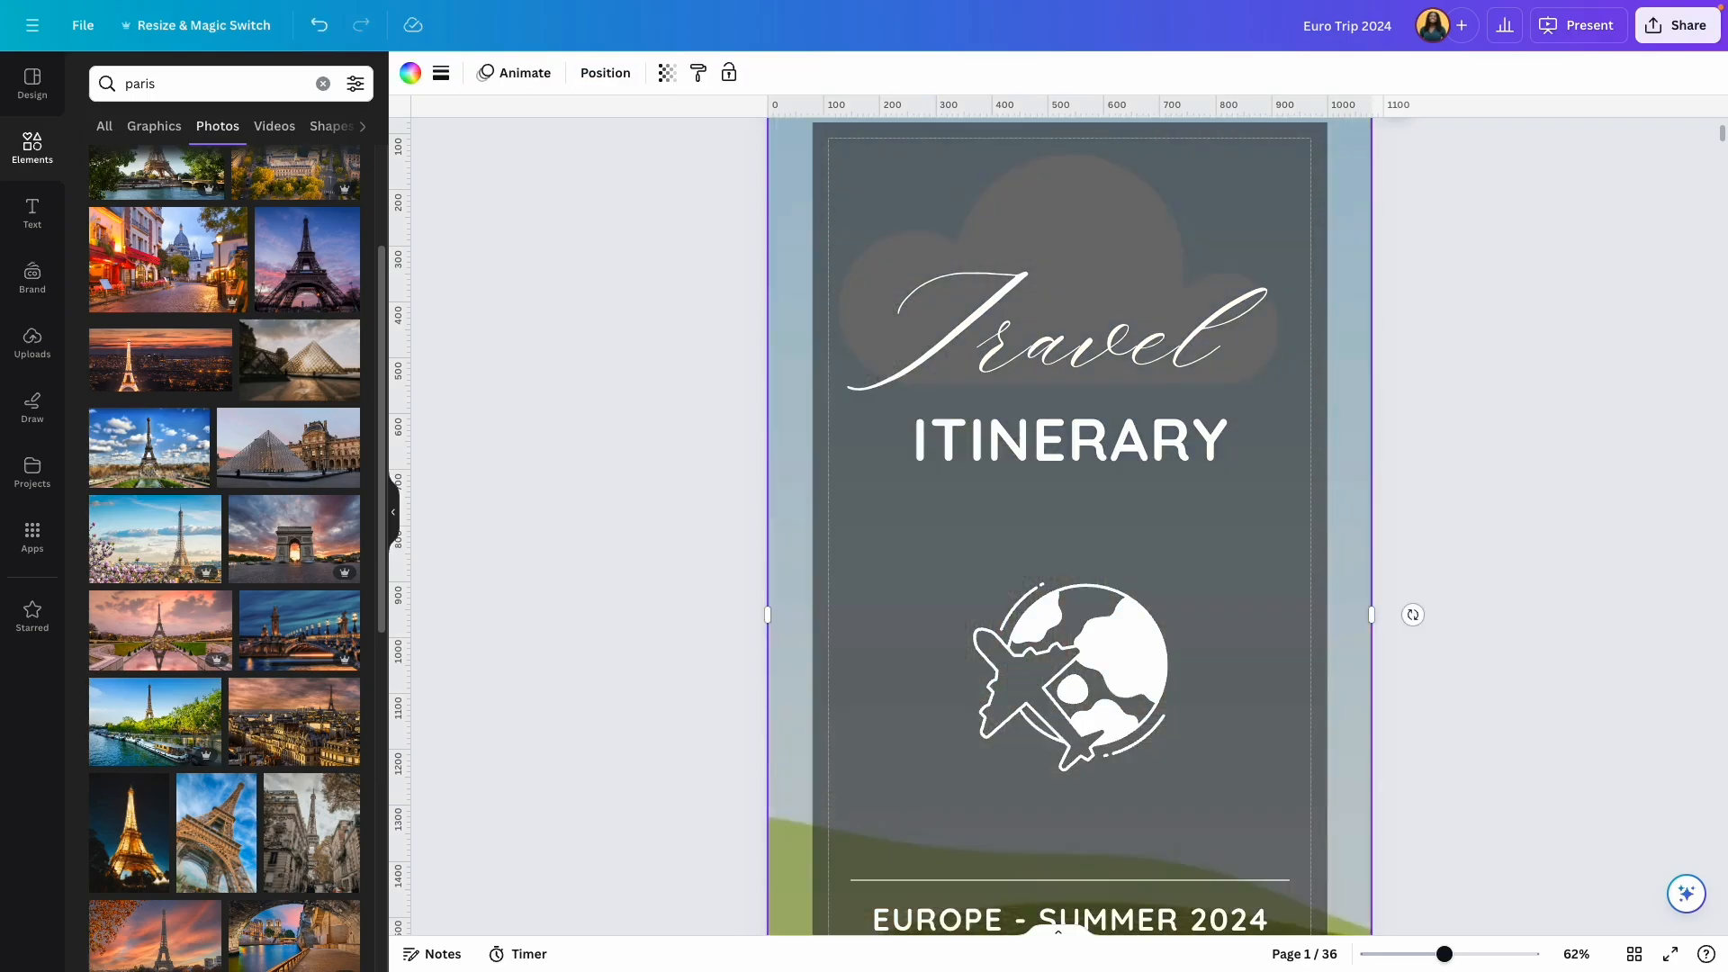
pyautogui.scroll(2, 675, 518)
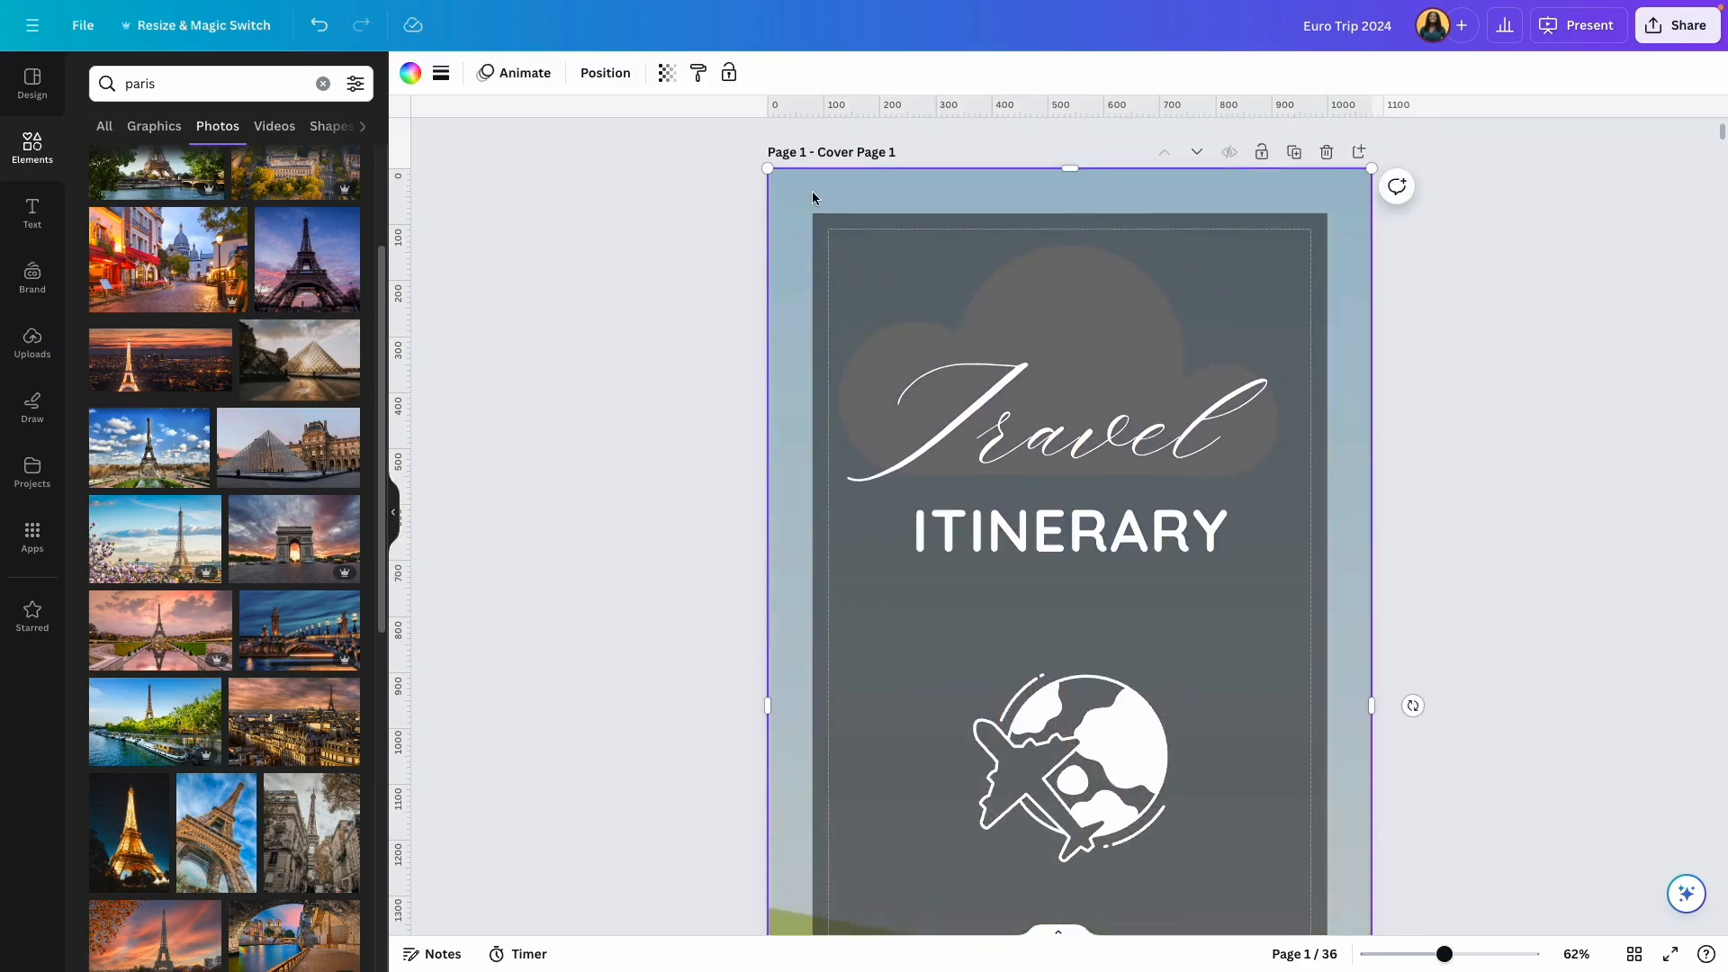
pyautogui.click(1458, 394)
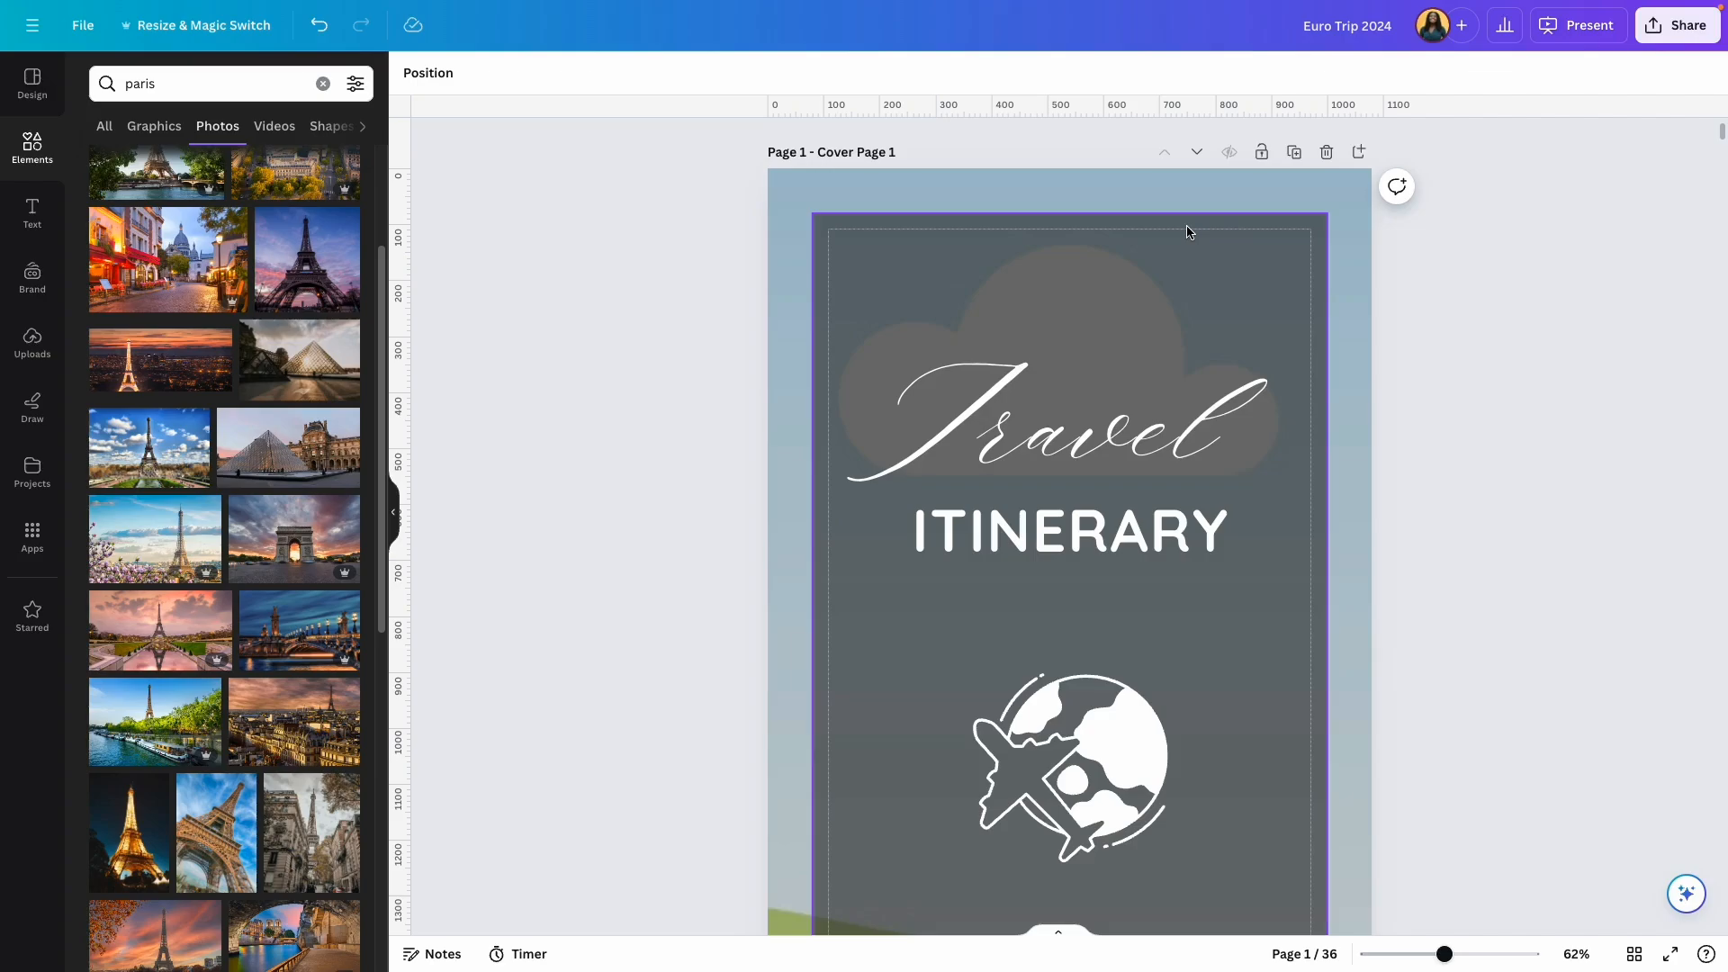
pyautogui.hotkey('ctrl', 'z')
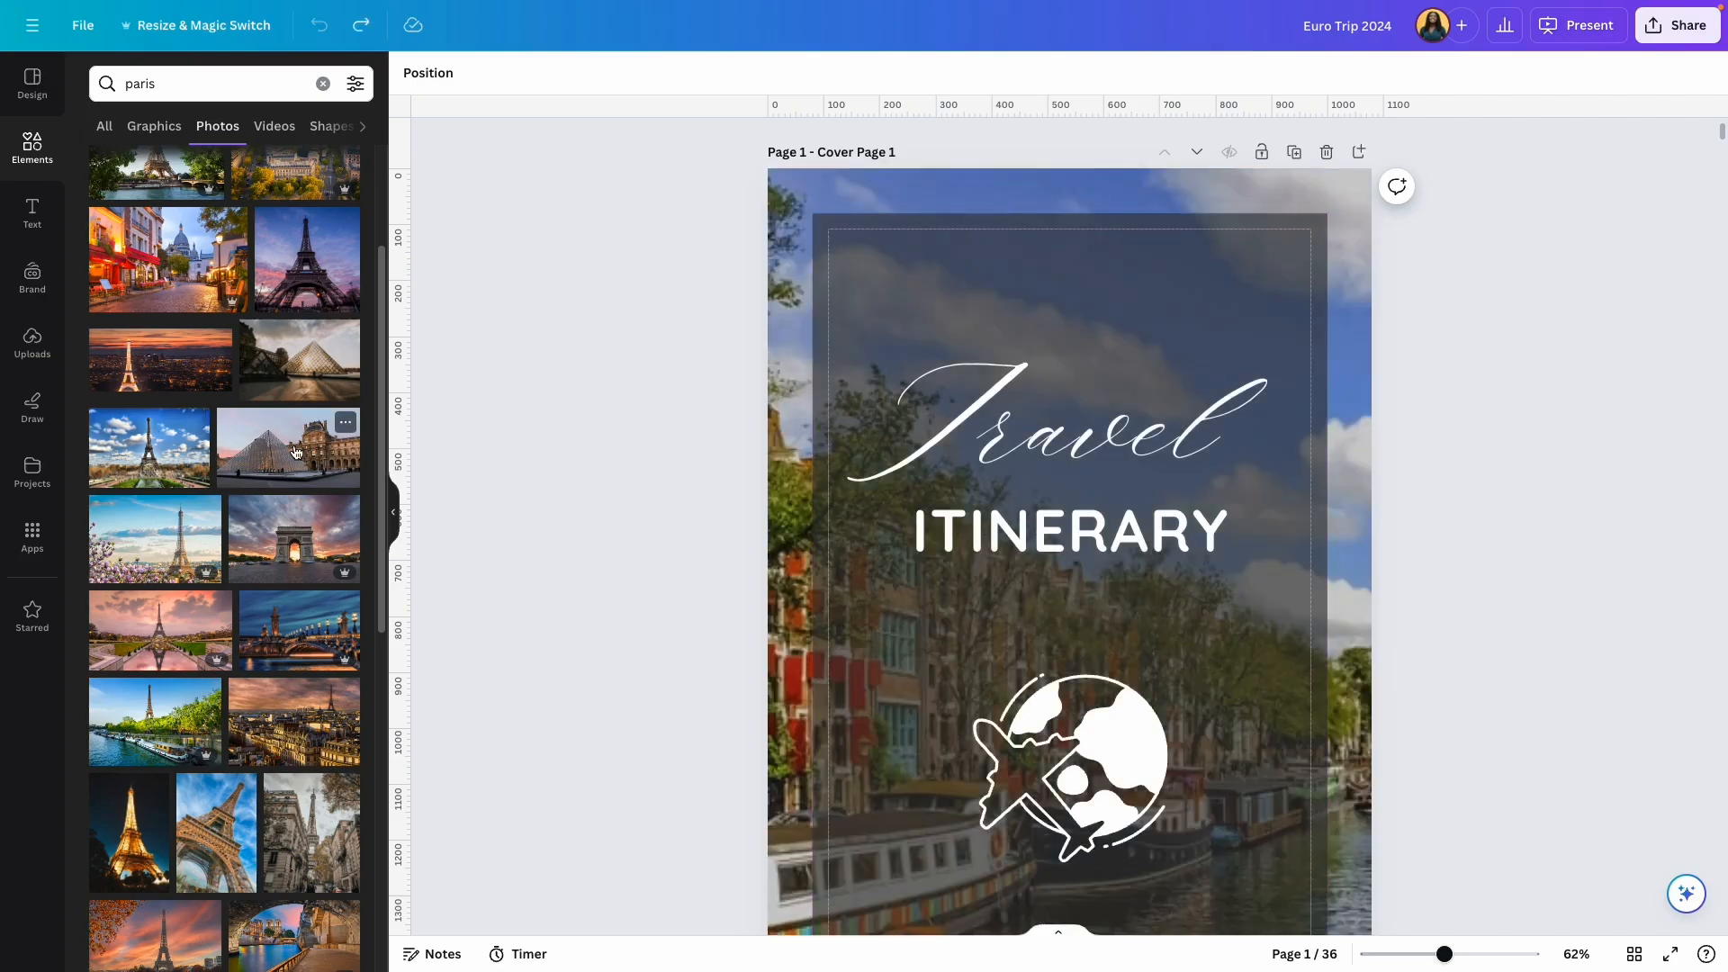
# Step: Replace the Cover Page 1 background with the Louvre pyramid photo and reposition the photo within the page
pyautogui.moveTo(296, 452); pyautogui.dragTo(783, 441)
pyautogui.doubleClick(1060, 384)
pyautogui.moveTo(1059, 383); pyautogui.dragTo(1563, 372)
pyautogui.click(593, 400)
pyautogui.click(1541, 468)
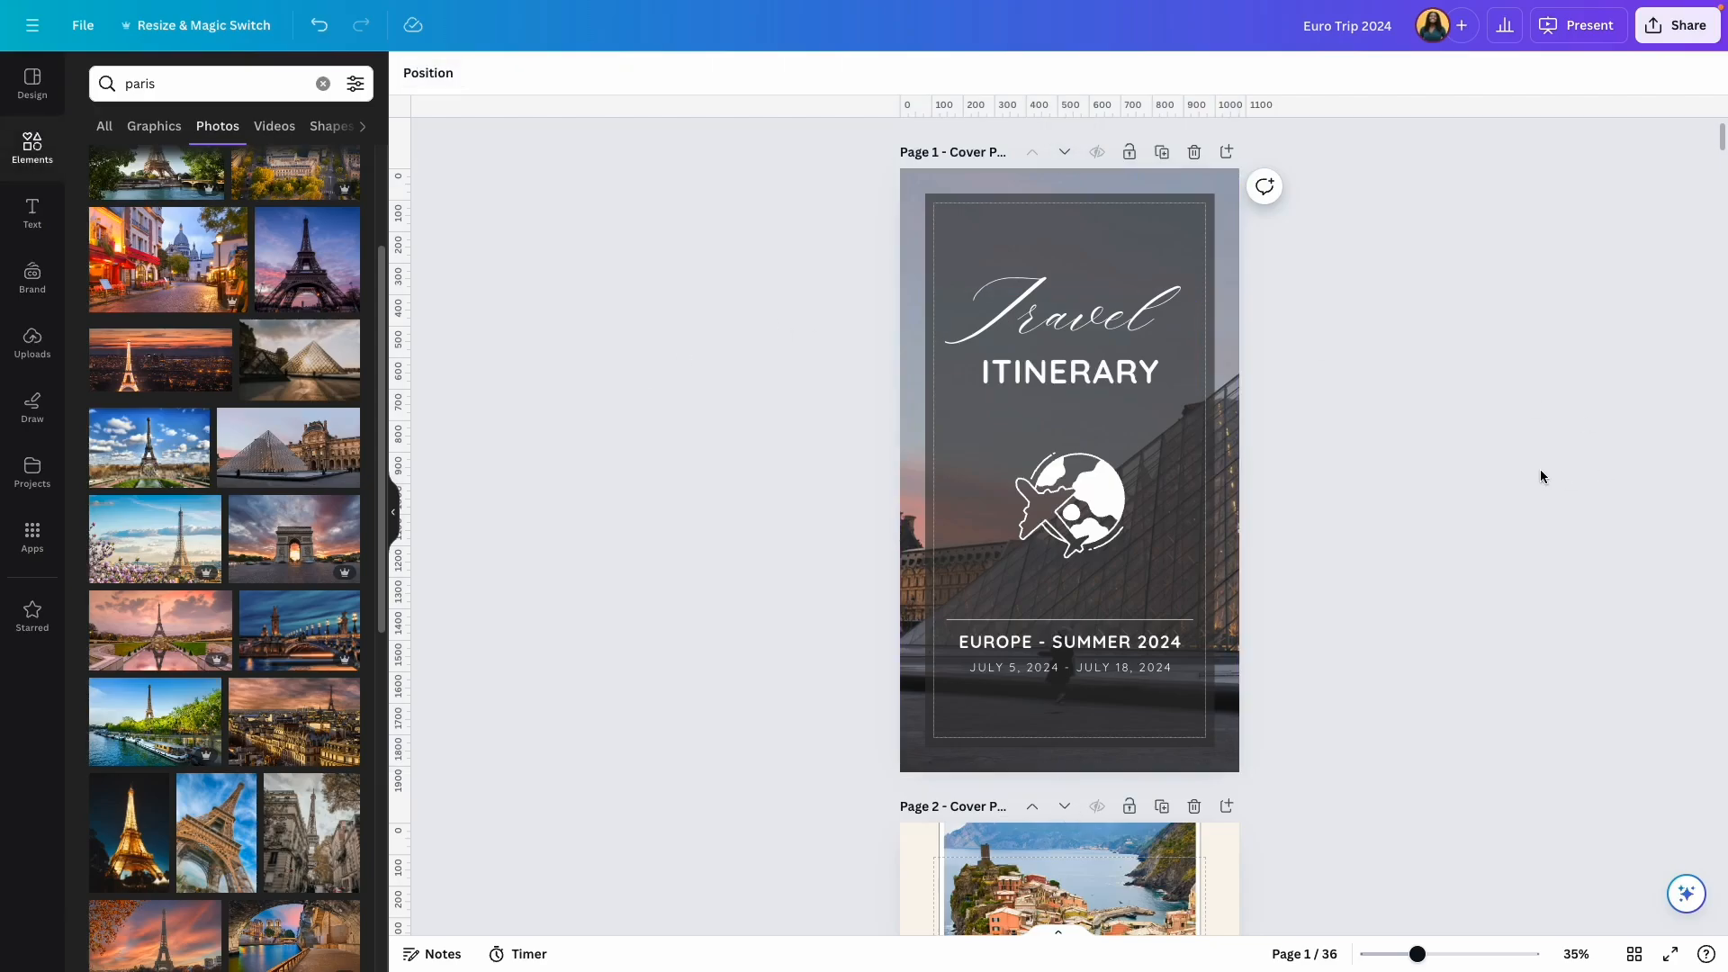
# Step: Replace both coastal village photos on Cover Page 2 with the Paris street photo of the Eiffel Tower between buildings
pyautogui.scroll(-5, 1123, 441)
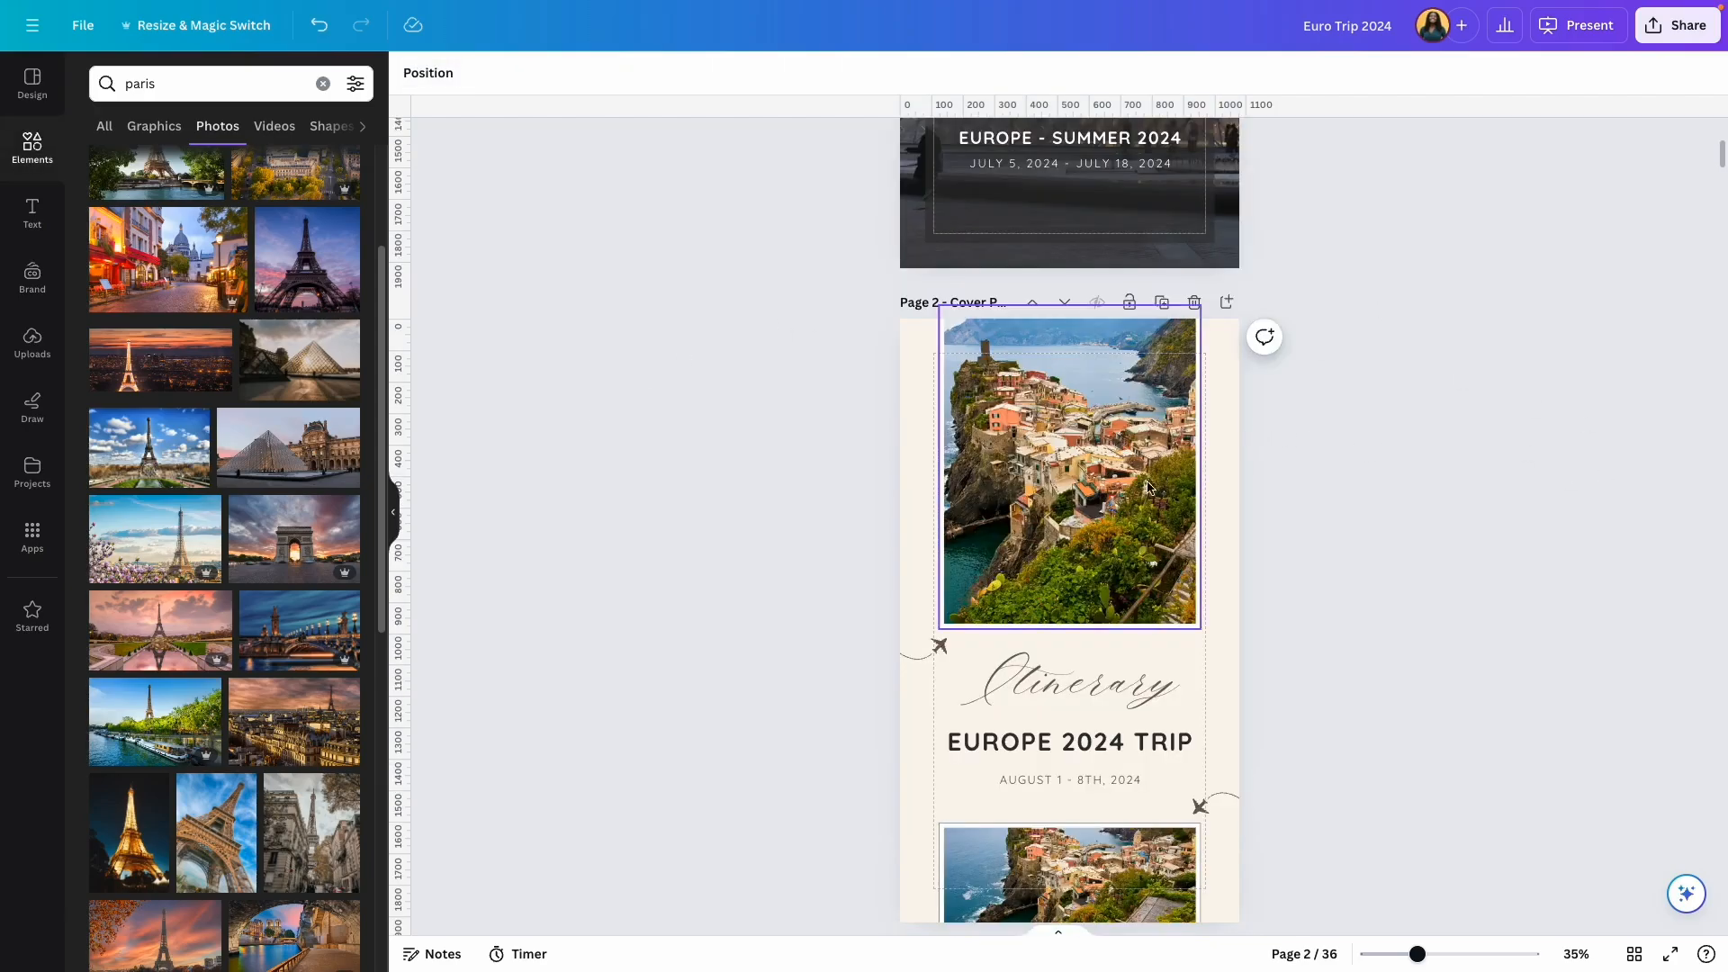
pyautogui.scroll(-2, 1123, 445)
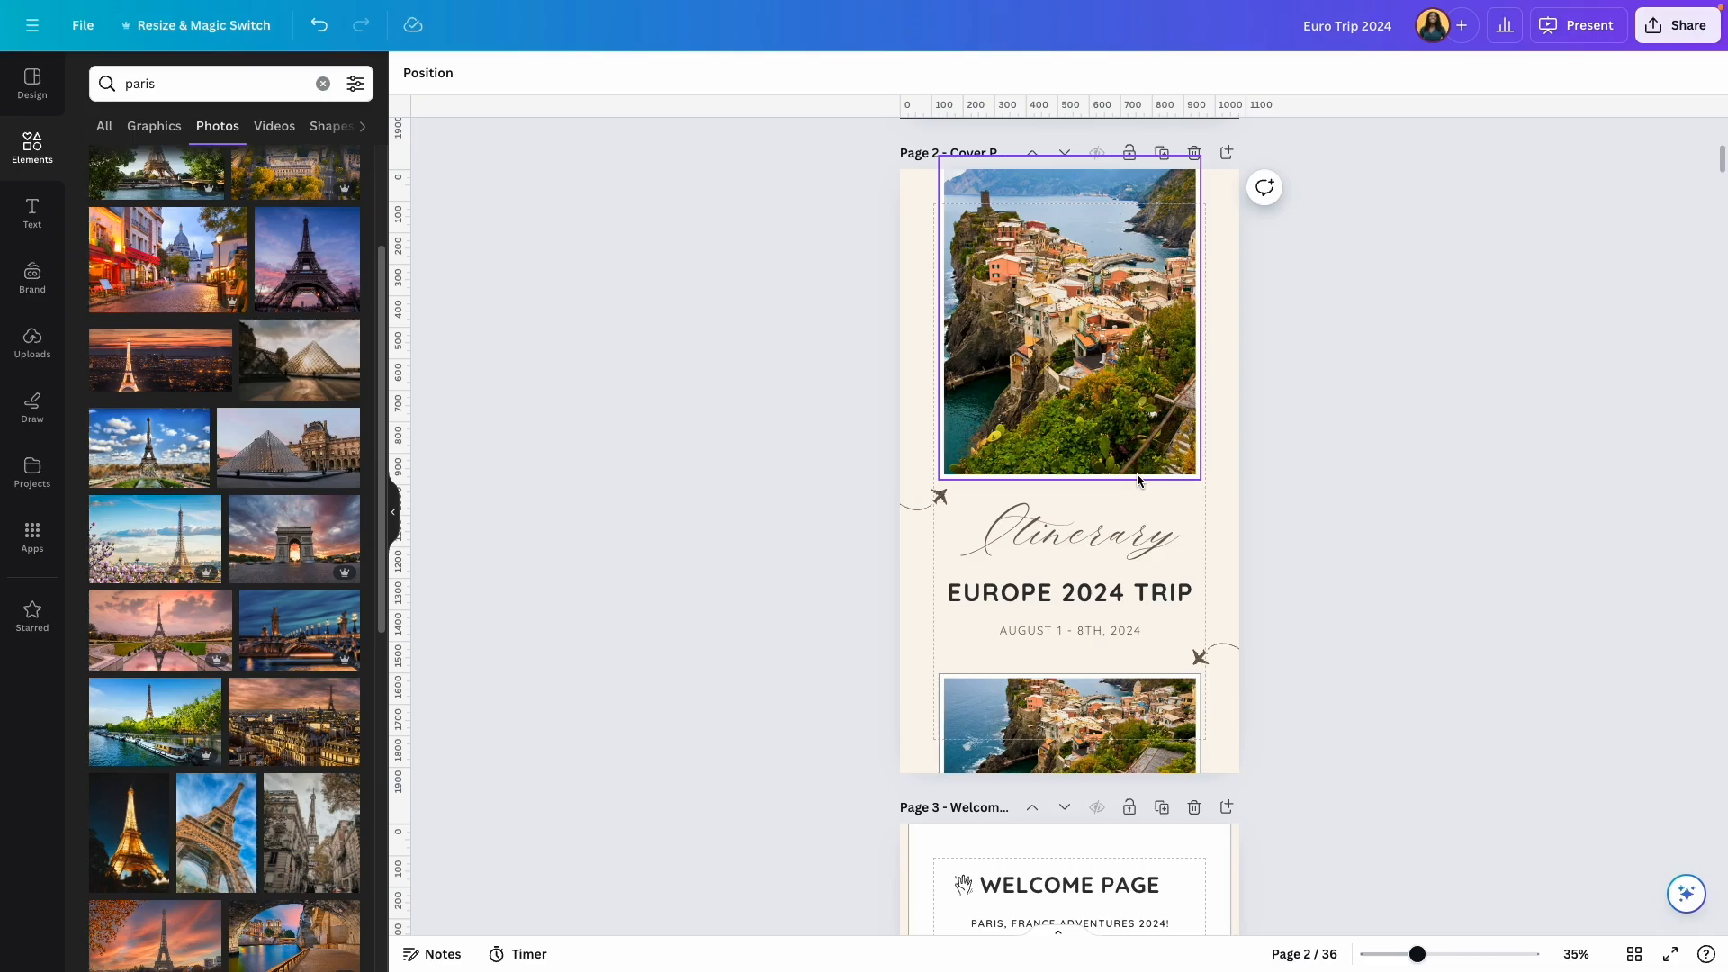
pyautogui.scroll(-4, 312, 758)
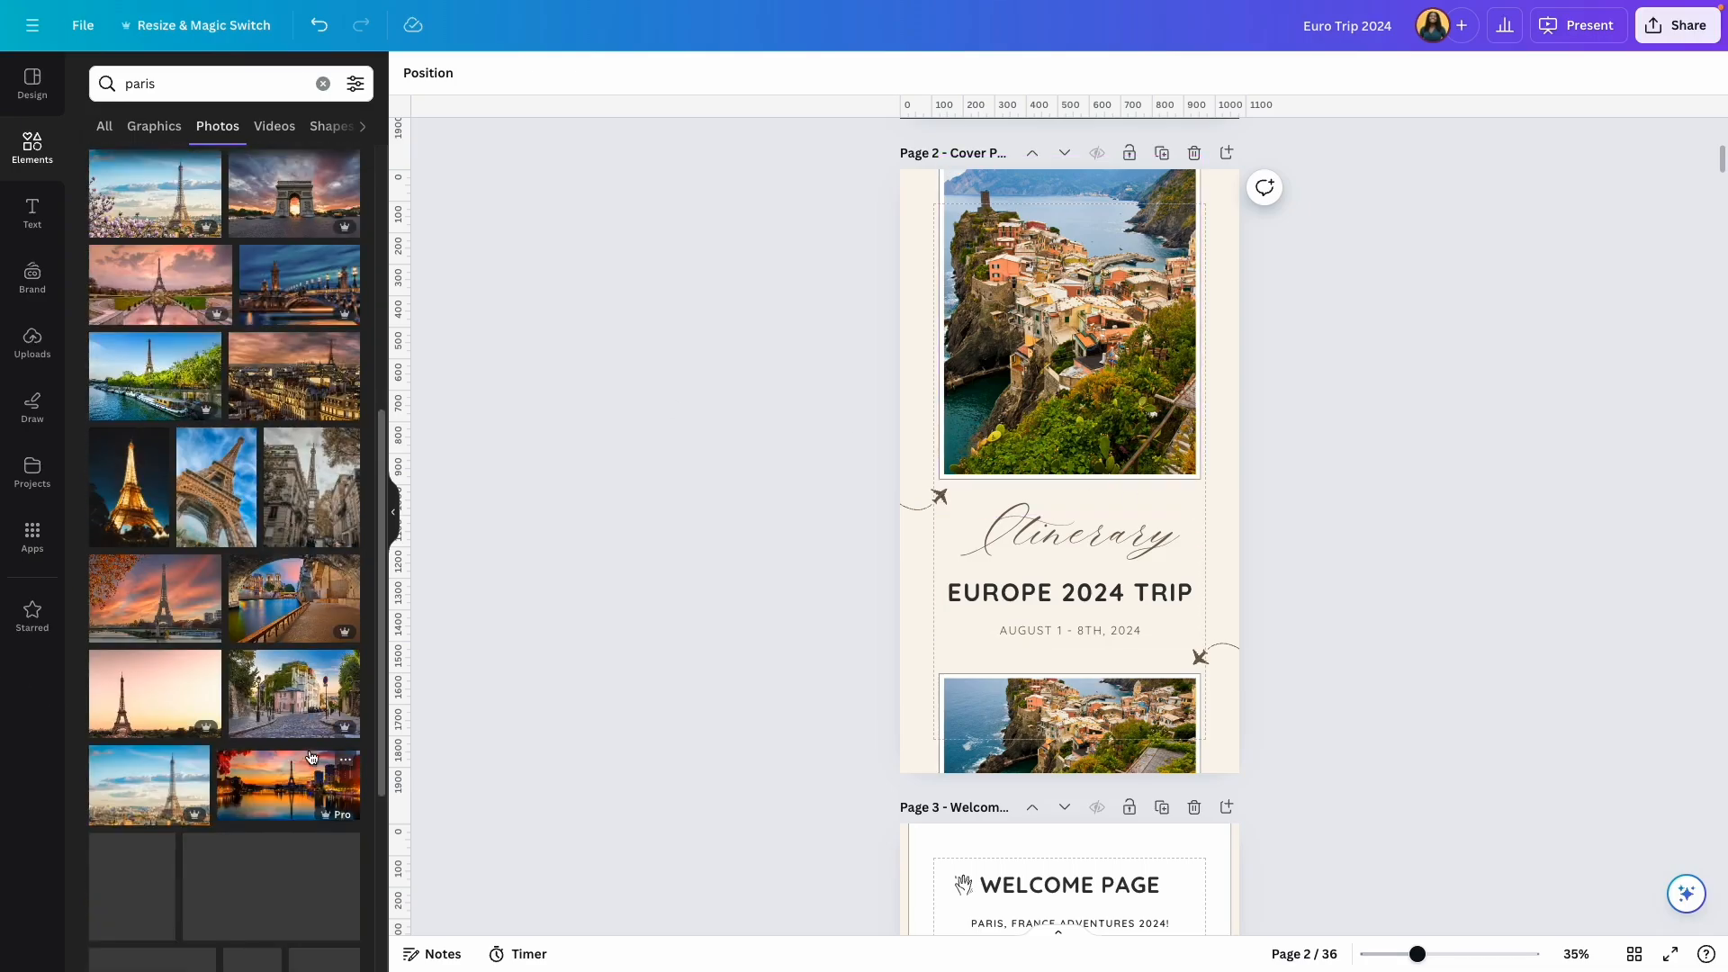
pyautogui.scroll(1, 311, 758)
pyautogui.moveTo(302, 625); pyautogui.dragTo(1069, 324)
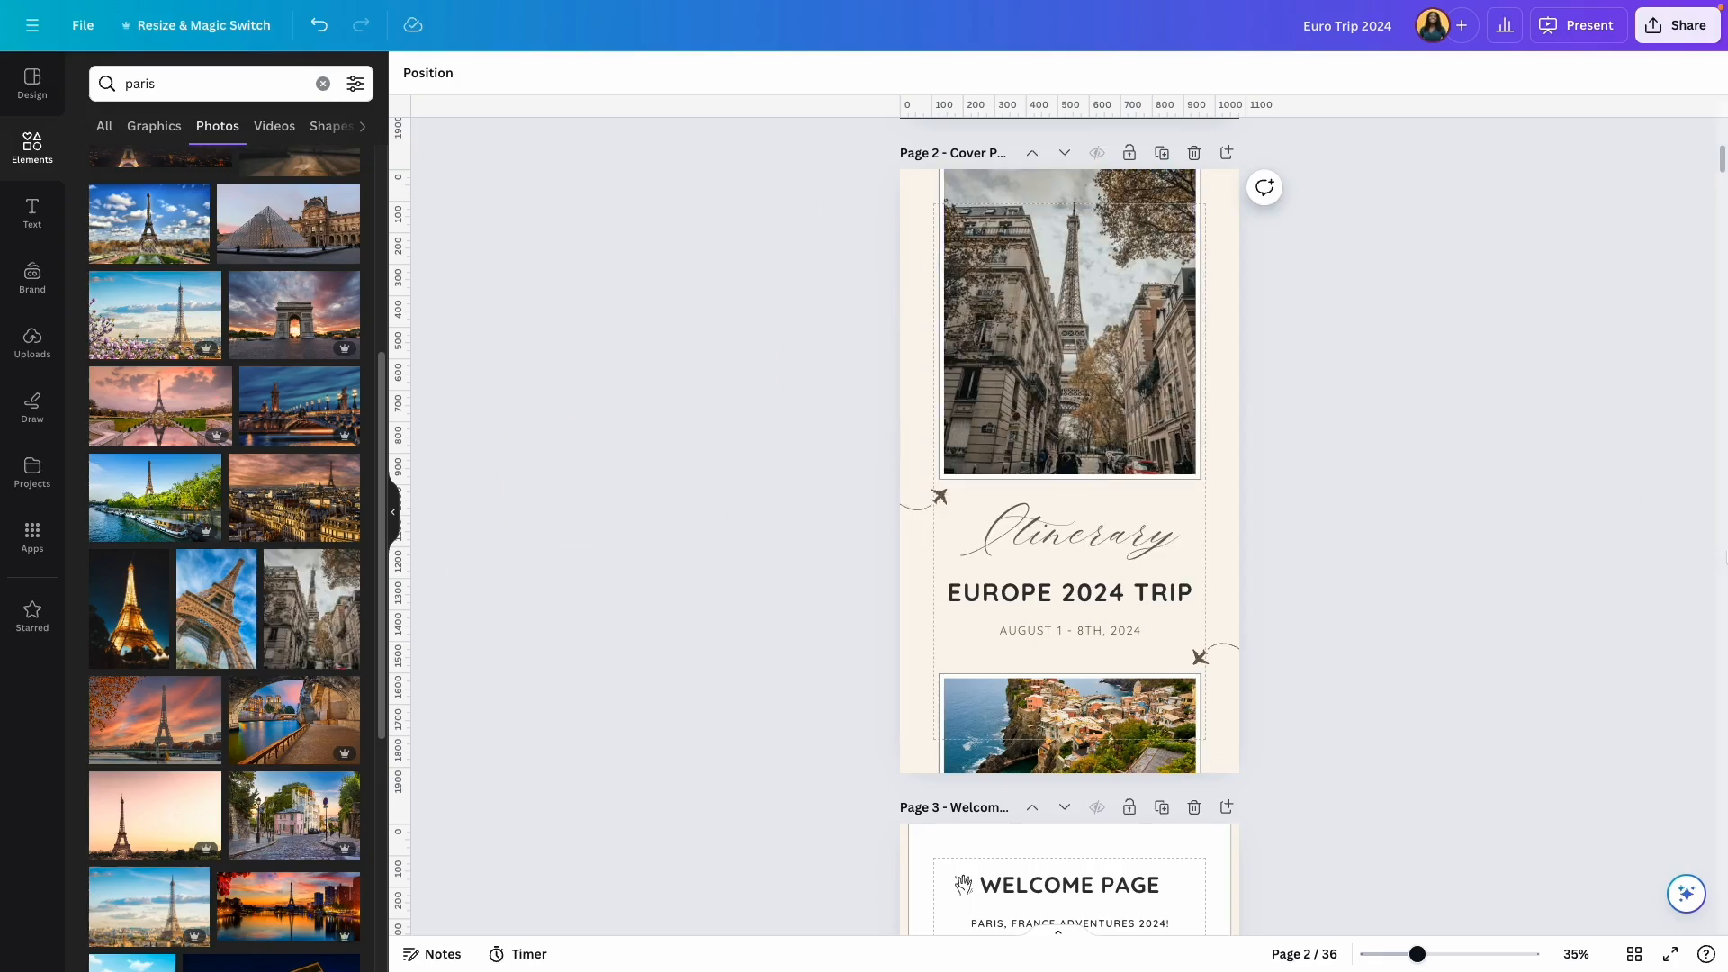
pyautogui.moveTo(312, 609); pyautogui.dragTo(1098, 729)
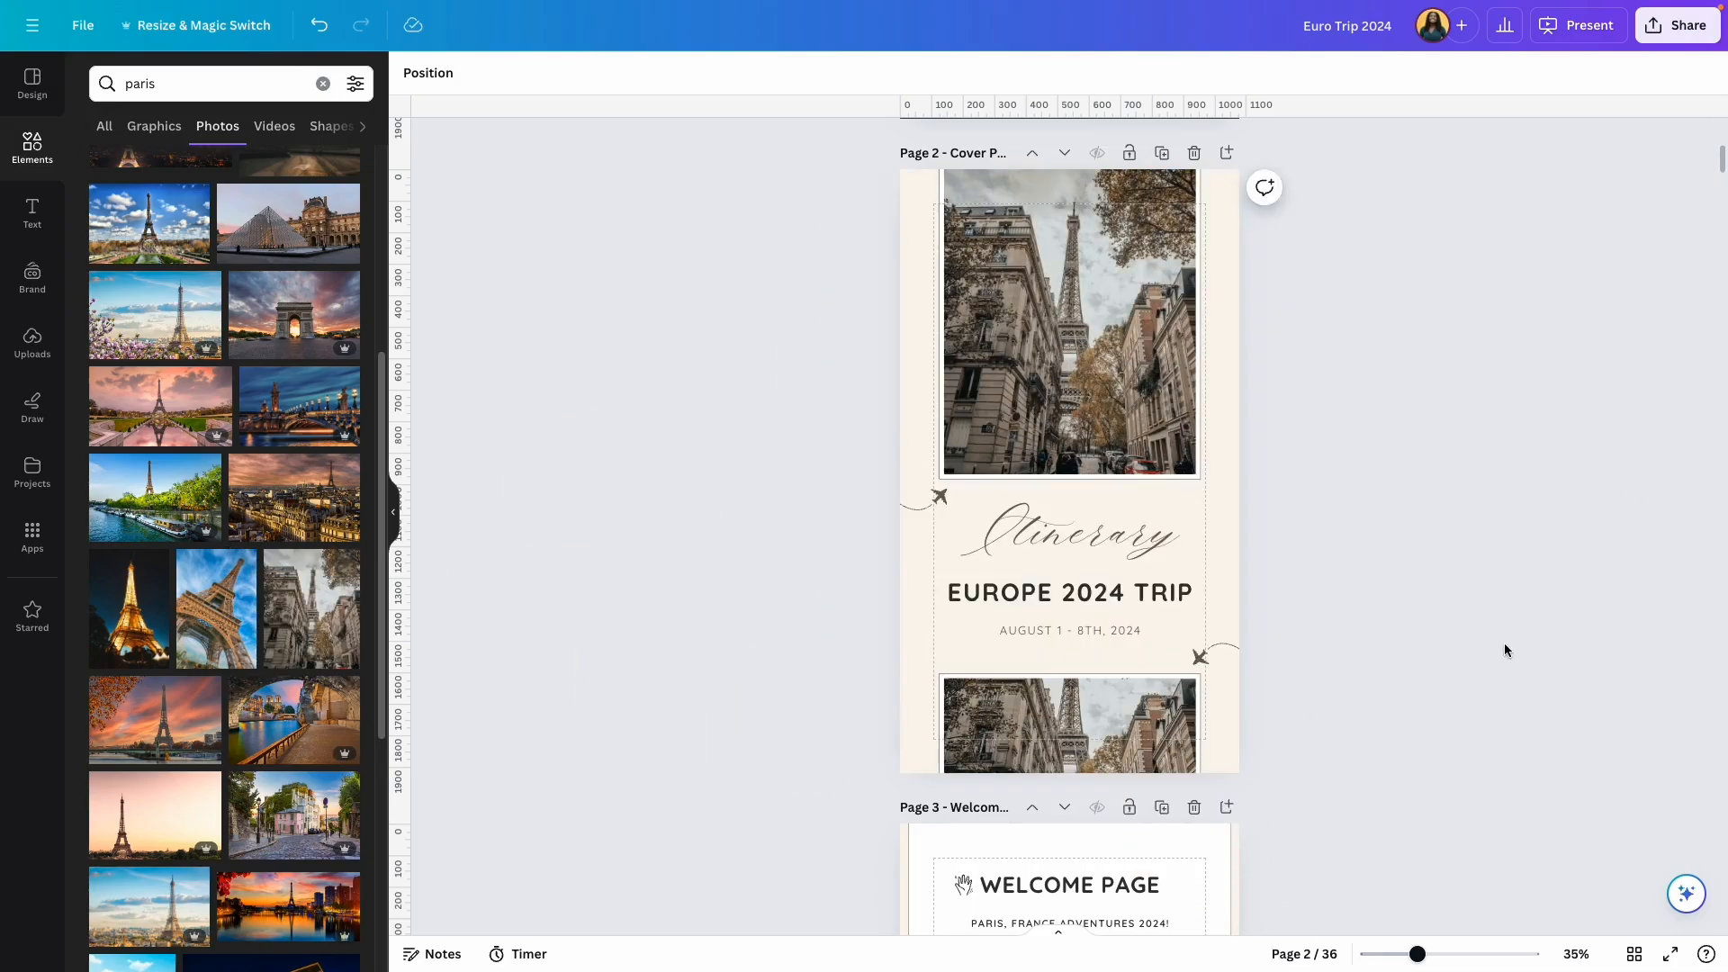
# Step: Inspect the crop of the upper Eiffel Tower photo on Cover Page 2
pyautogui.scroll(1, 1086, 393)
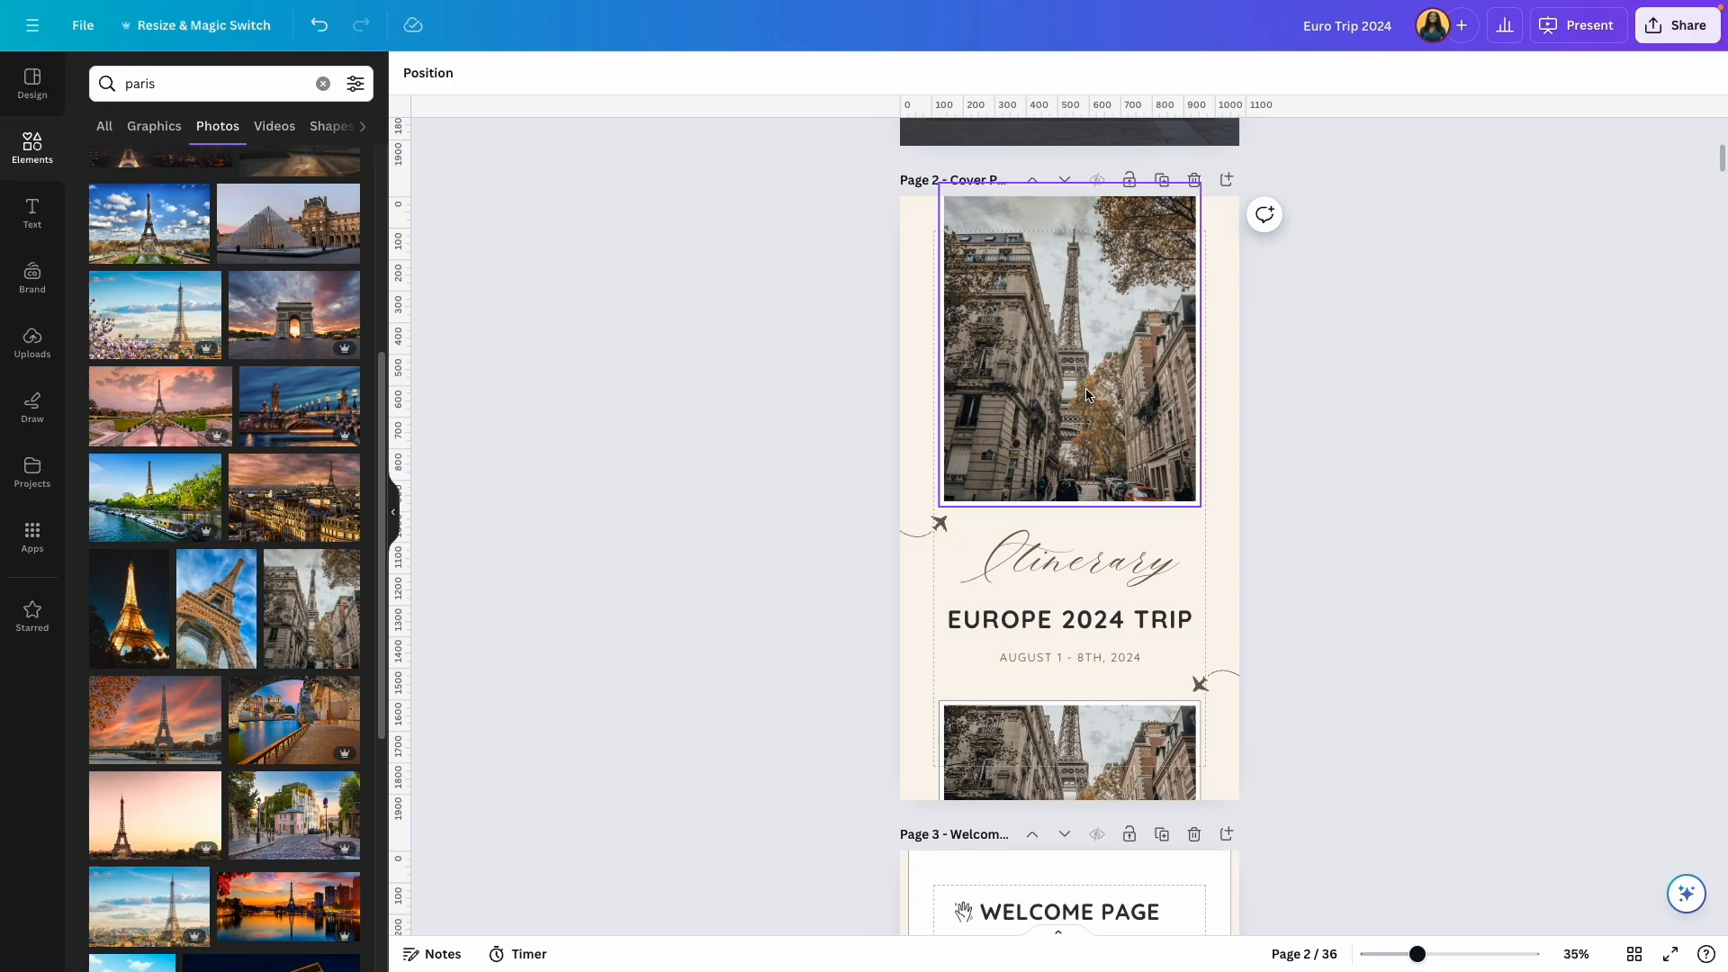
pyautogui.doubleClick(1086, 393)
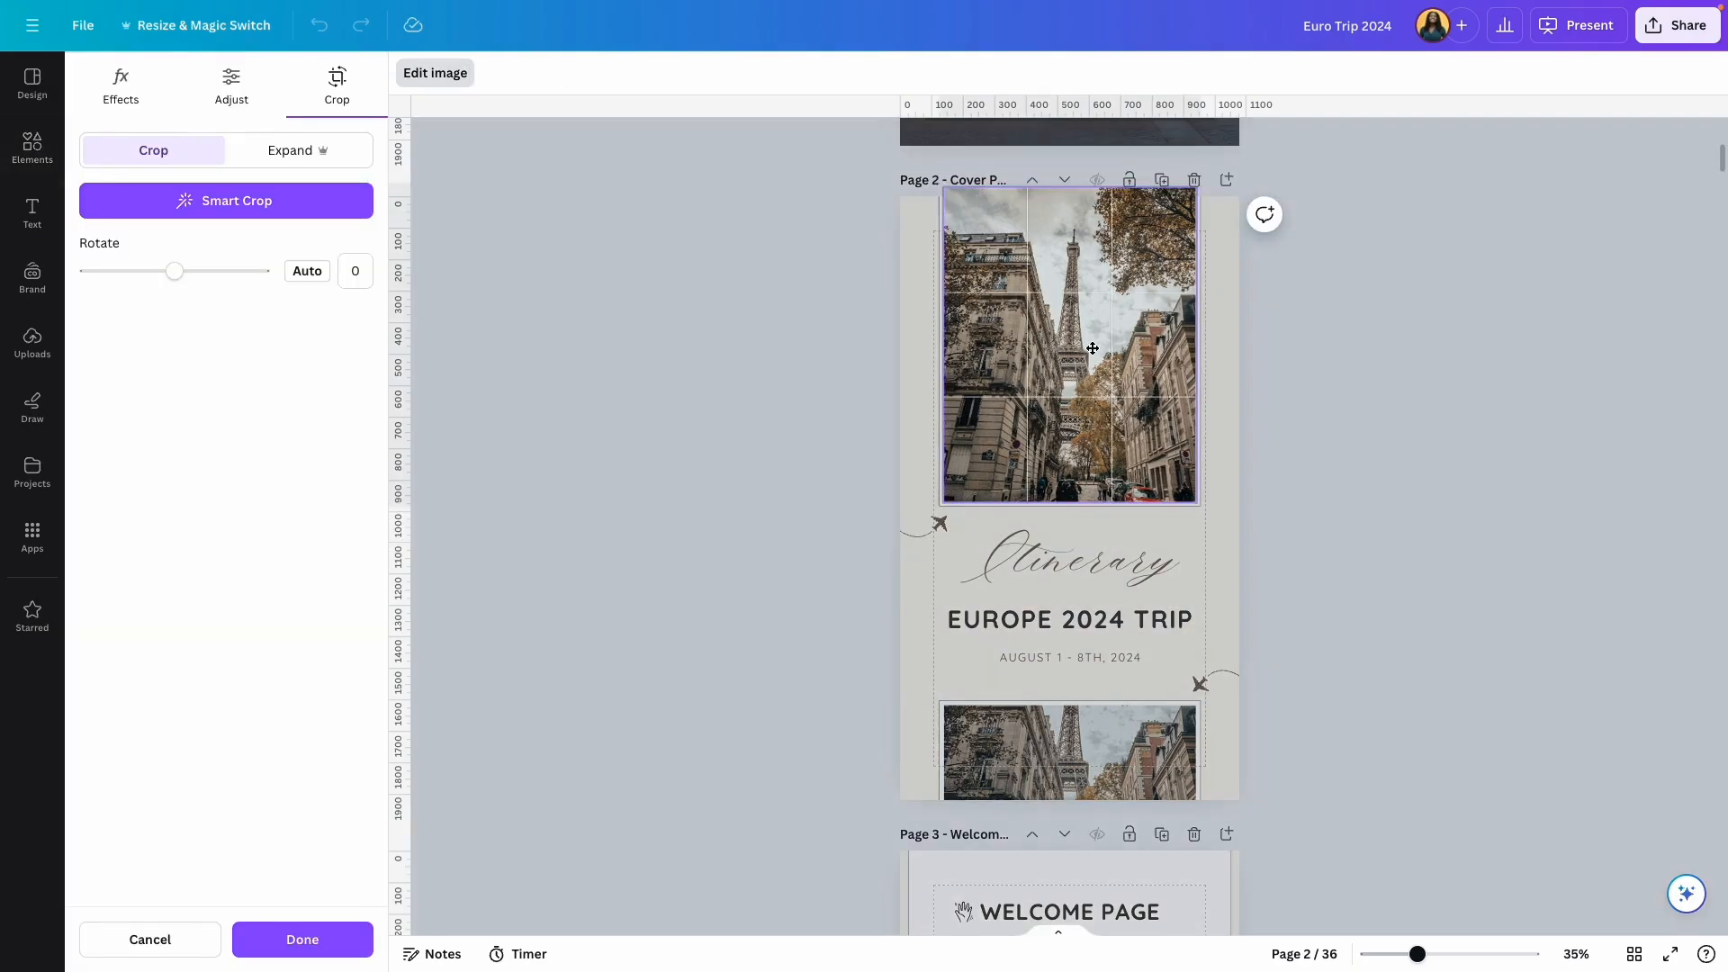
pyautogui.click(1498, 450)
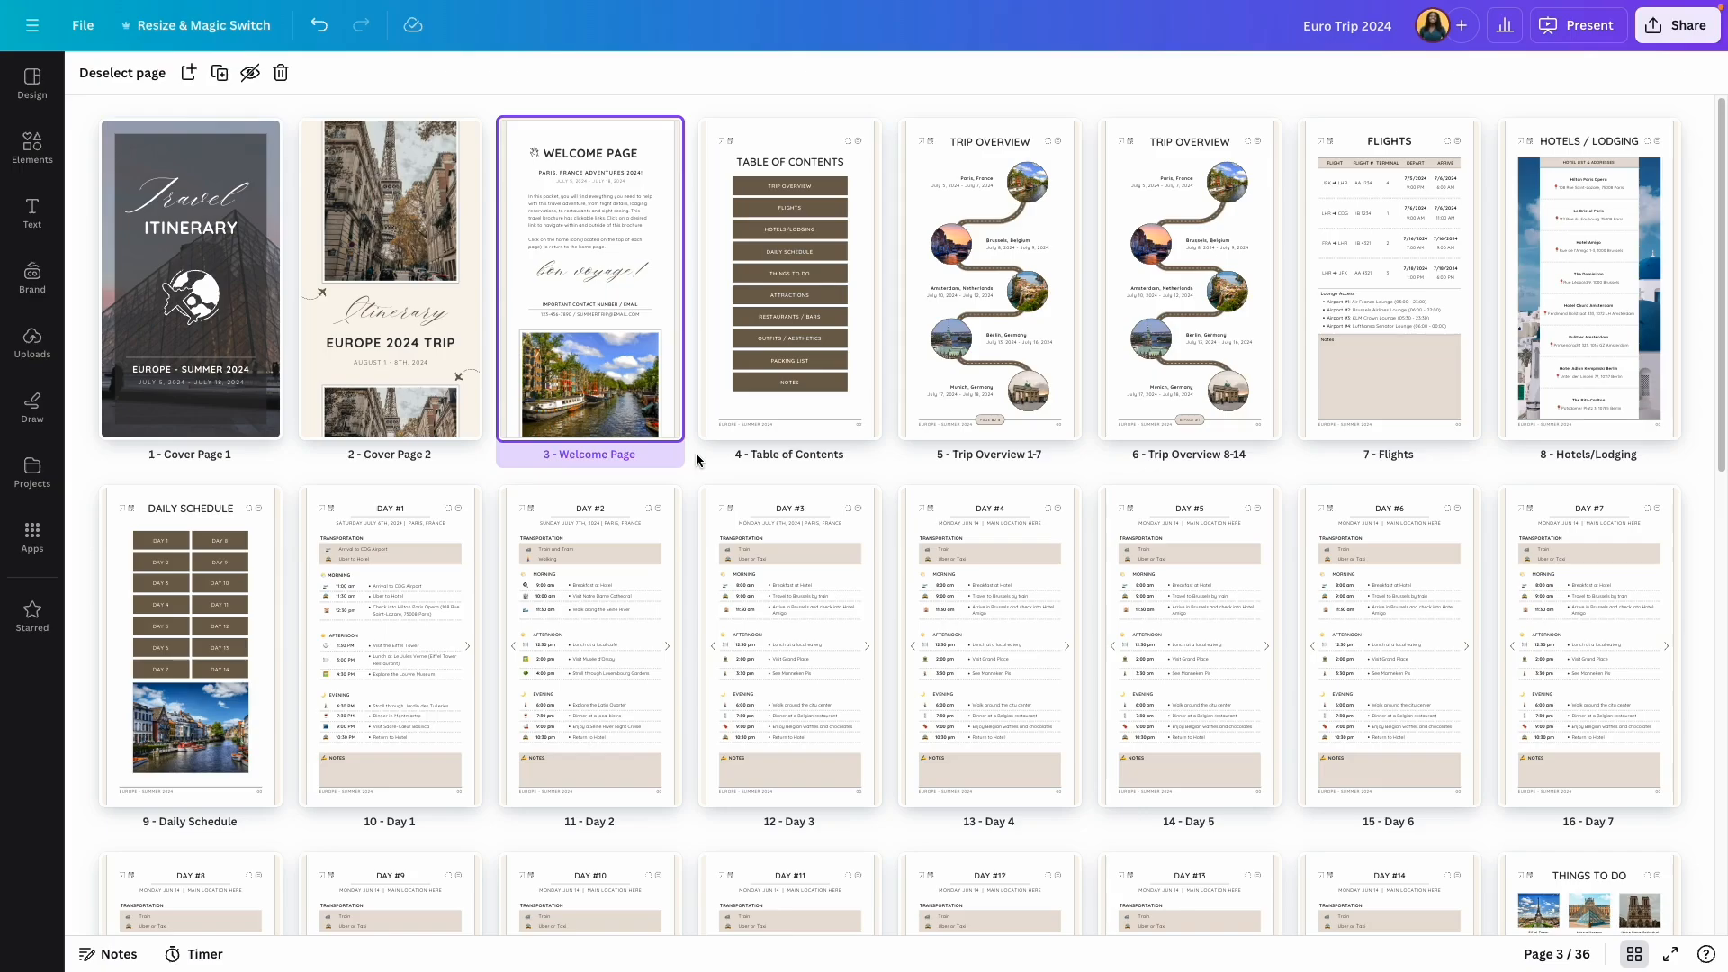
# Step: On the Trip Overview 1-7 page, replace the circular Paris, France picture with the purple-sky Eiffel Tower photo
pyautogui.doubleClick(988, 367)
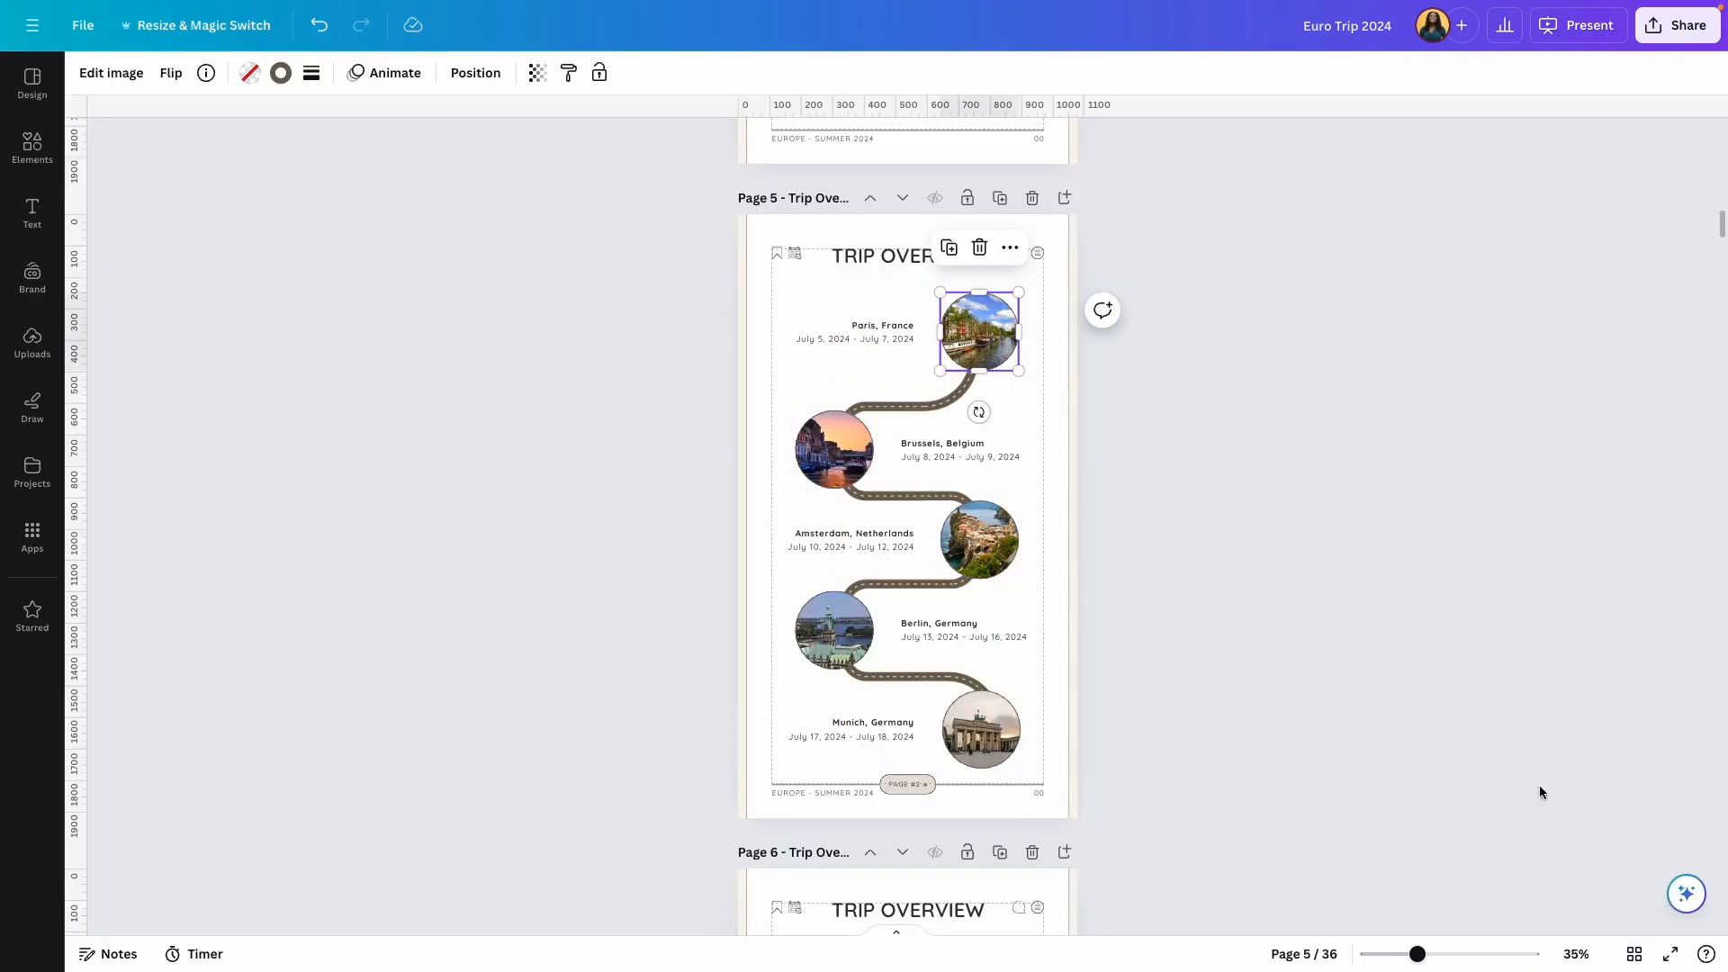
pyautogui.click(1453, 954)
pyautogui.scroll(5, 1494, 810)
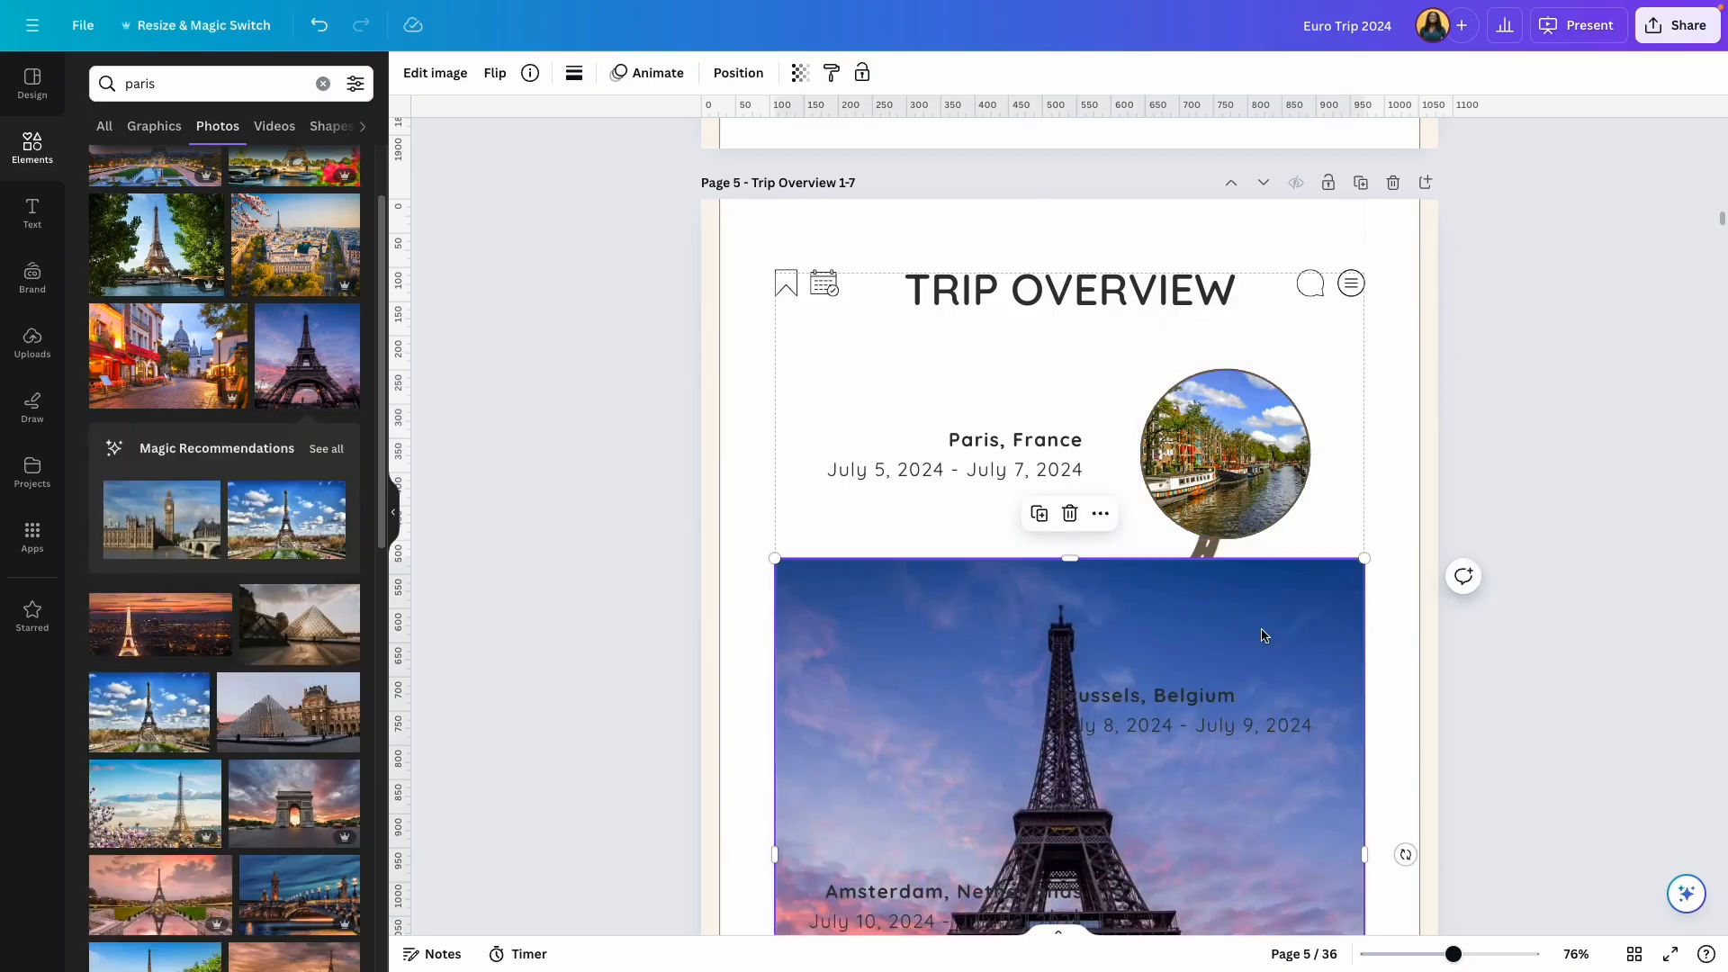
pyautogui.moveTo(1266, 635); pyautogui.dragTo(1227, 452)
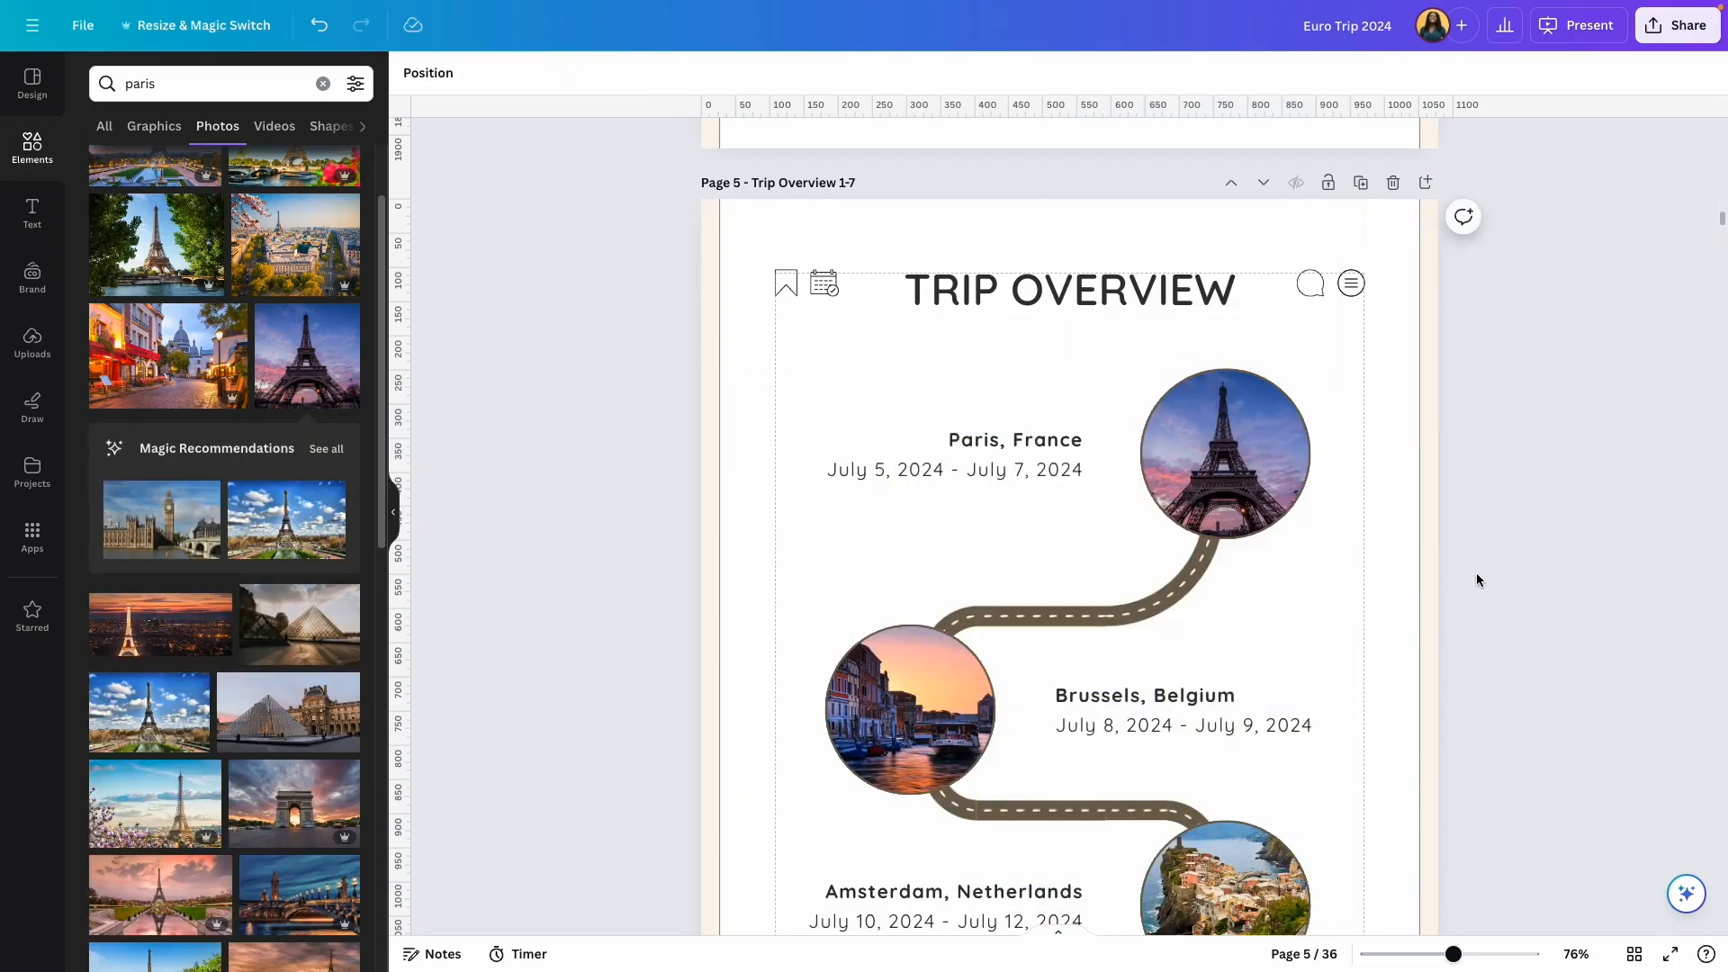
# Step: Enlarge and reposition the Eiffel Tower photo inside the circular Paris, France frame
pyautogui.click(1203, 440)
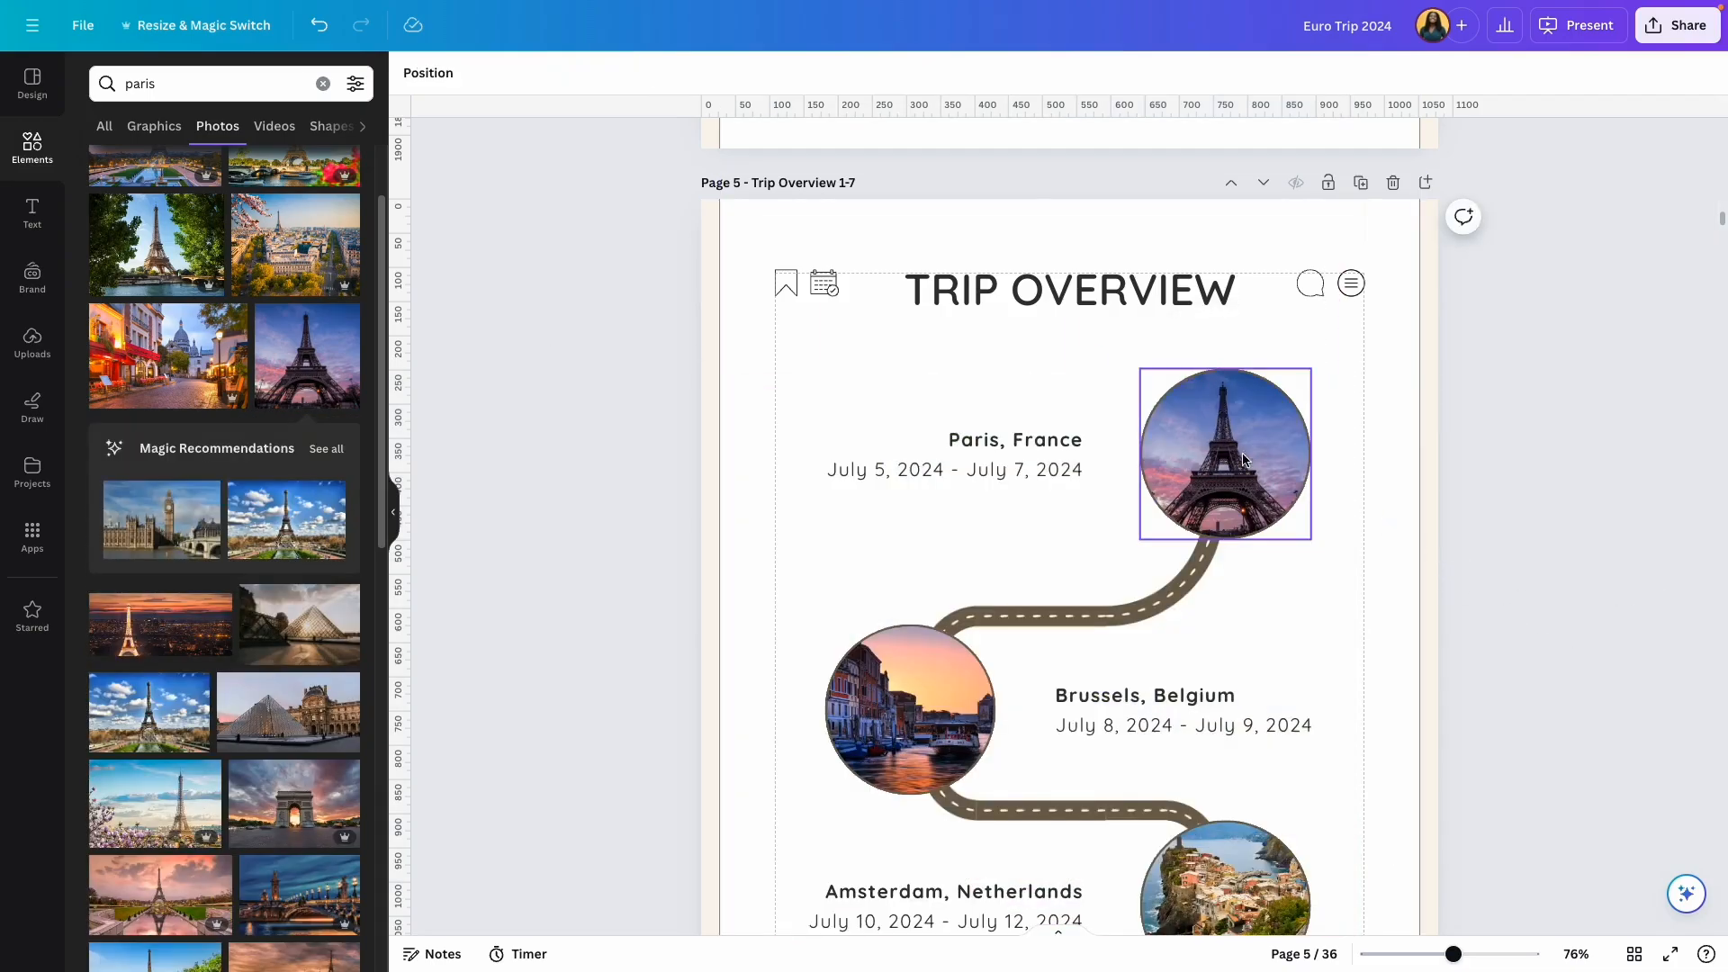
pyautogui.doubleClick(1203, 440)
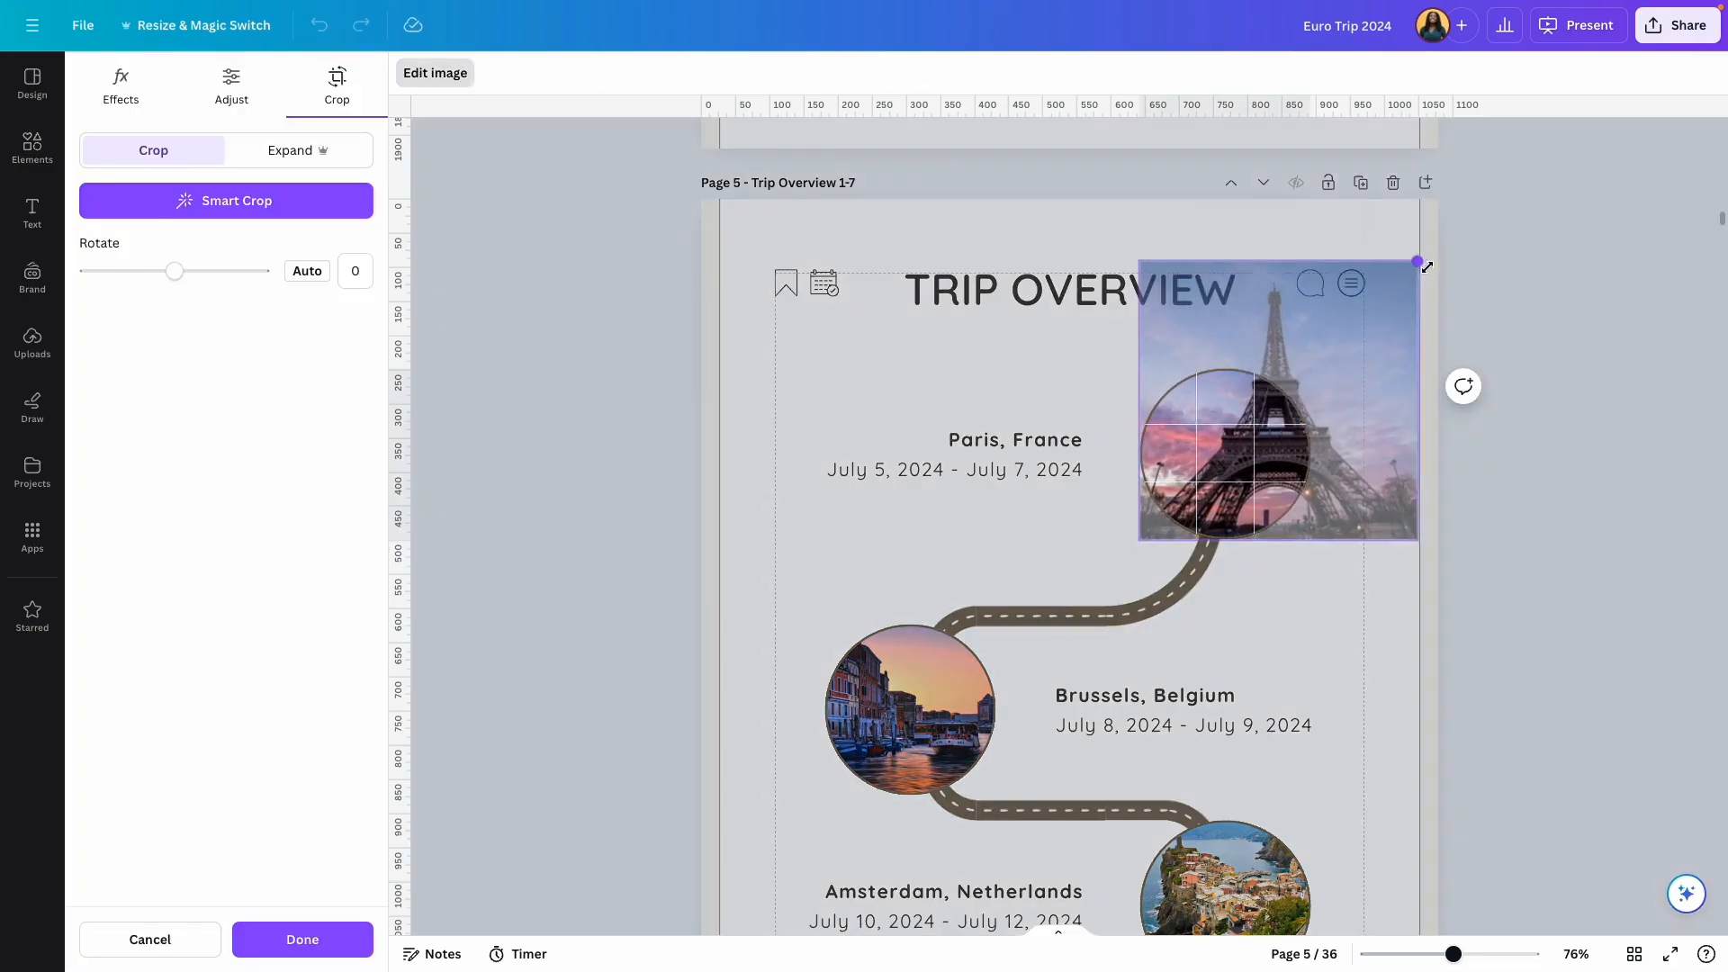
pyautogui.moveTo(1246, 462); pyautogui.dragTo(1278, 484)
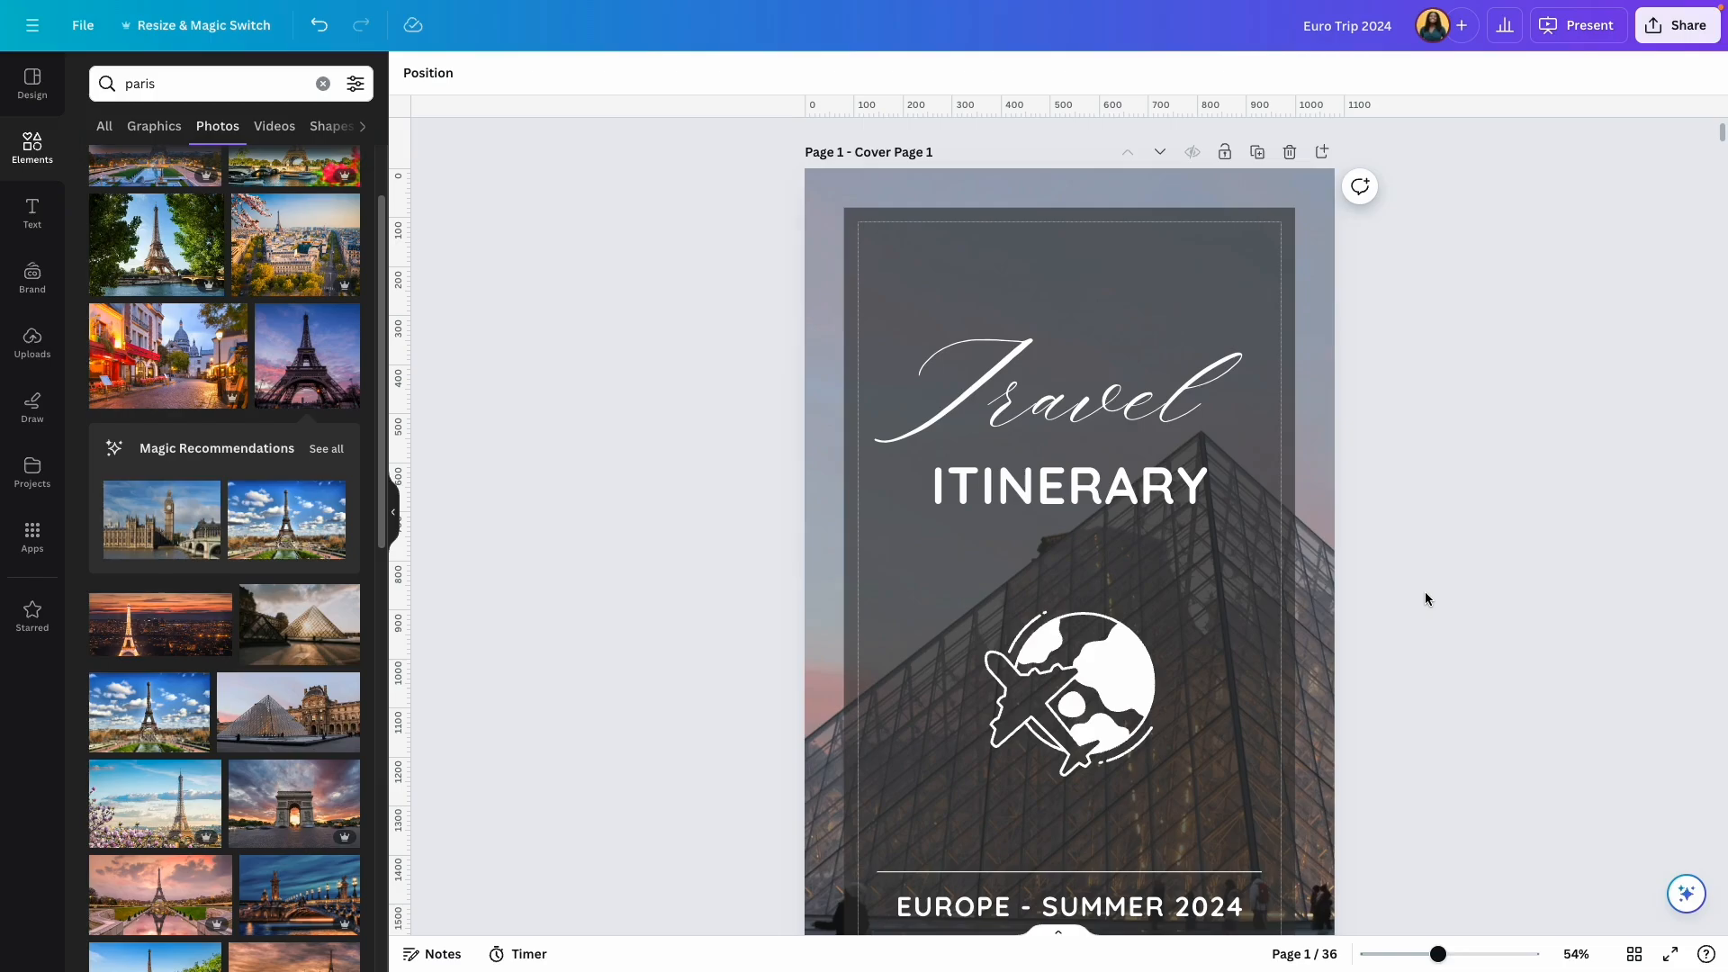
# Step: Inspect the grouped title on Cover Page 1 by selecting its Travel and Itinerary text
pyautogui.click(1115, 477)
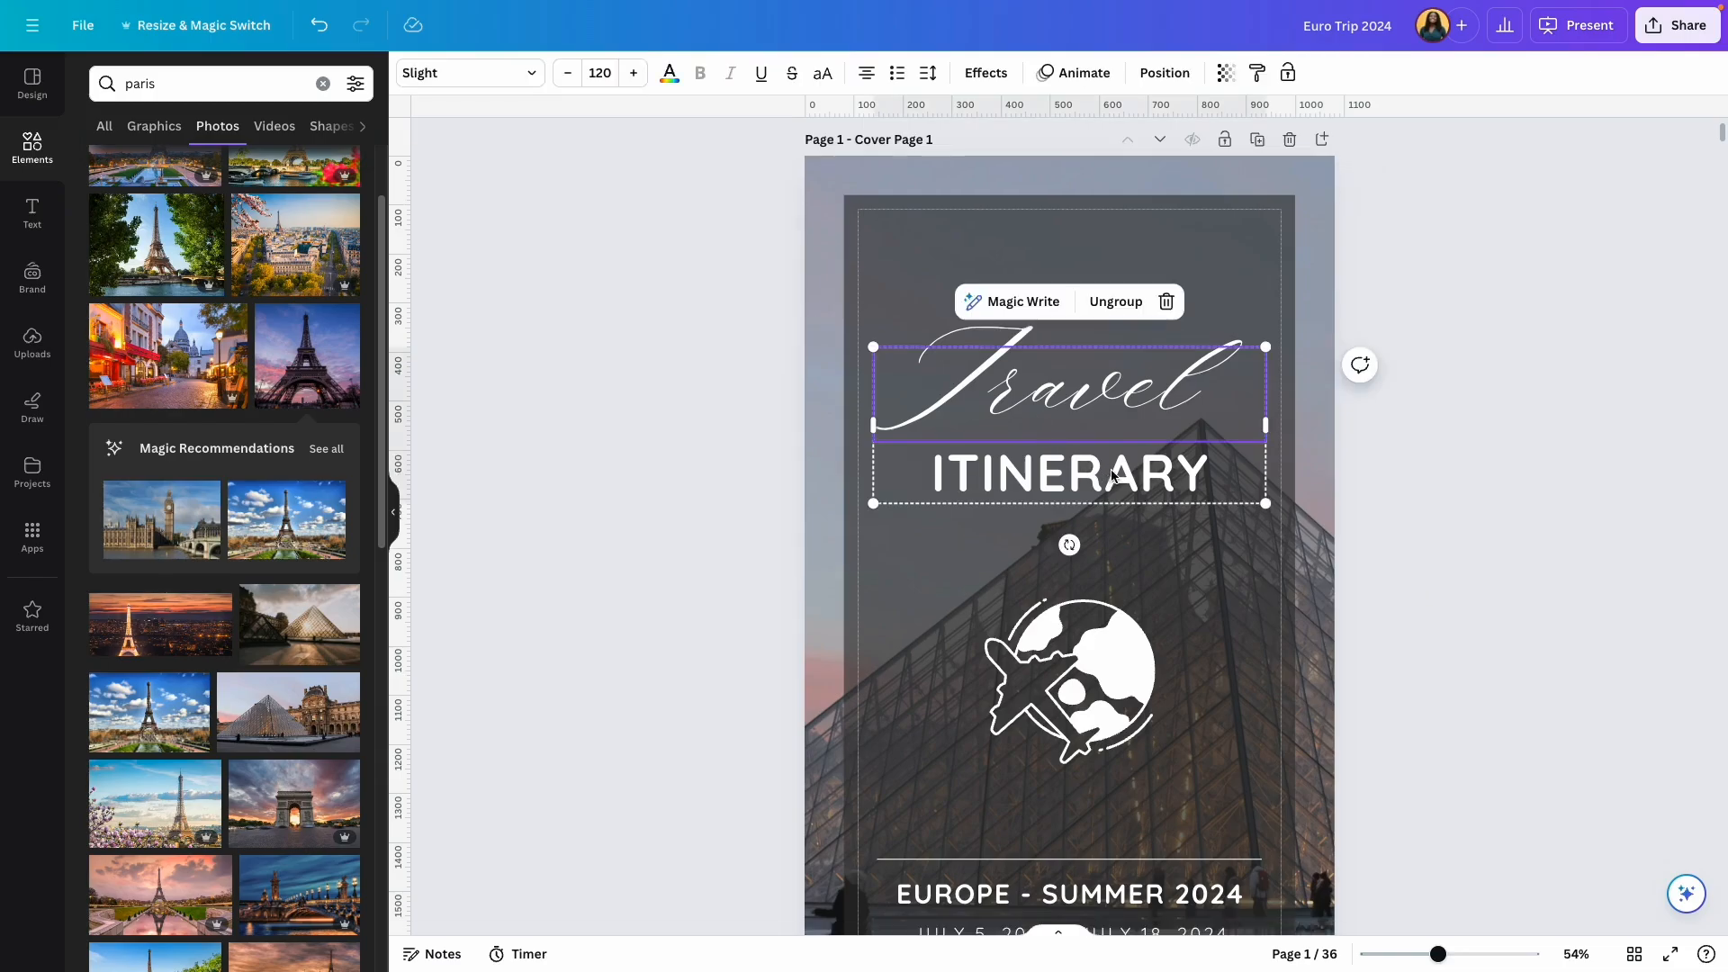
pyautogui.click(1115, 477)
pyautogui.click(1417, 502)
pyautogui.click(1145, 410)
pyautogui.click(1434, 513)
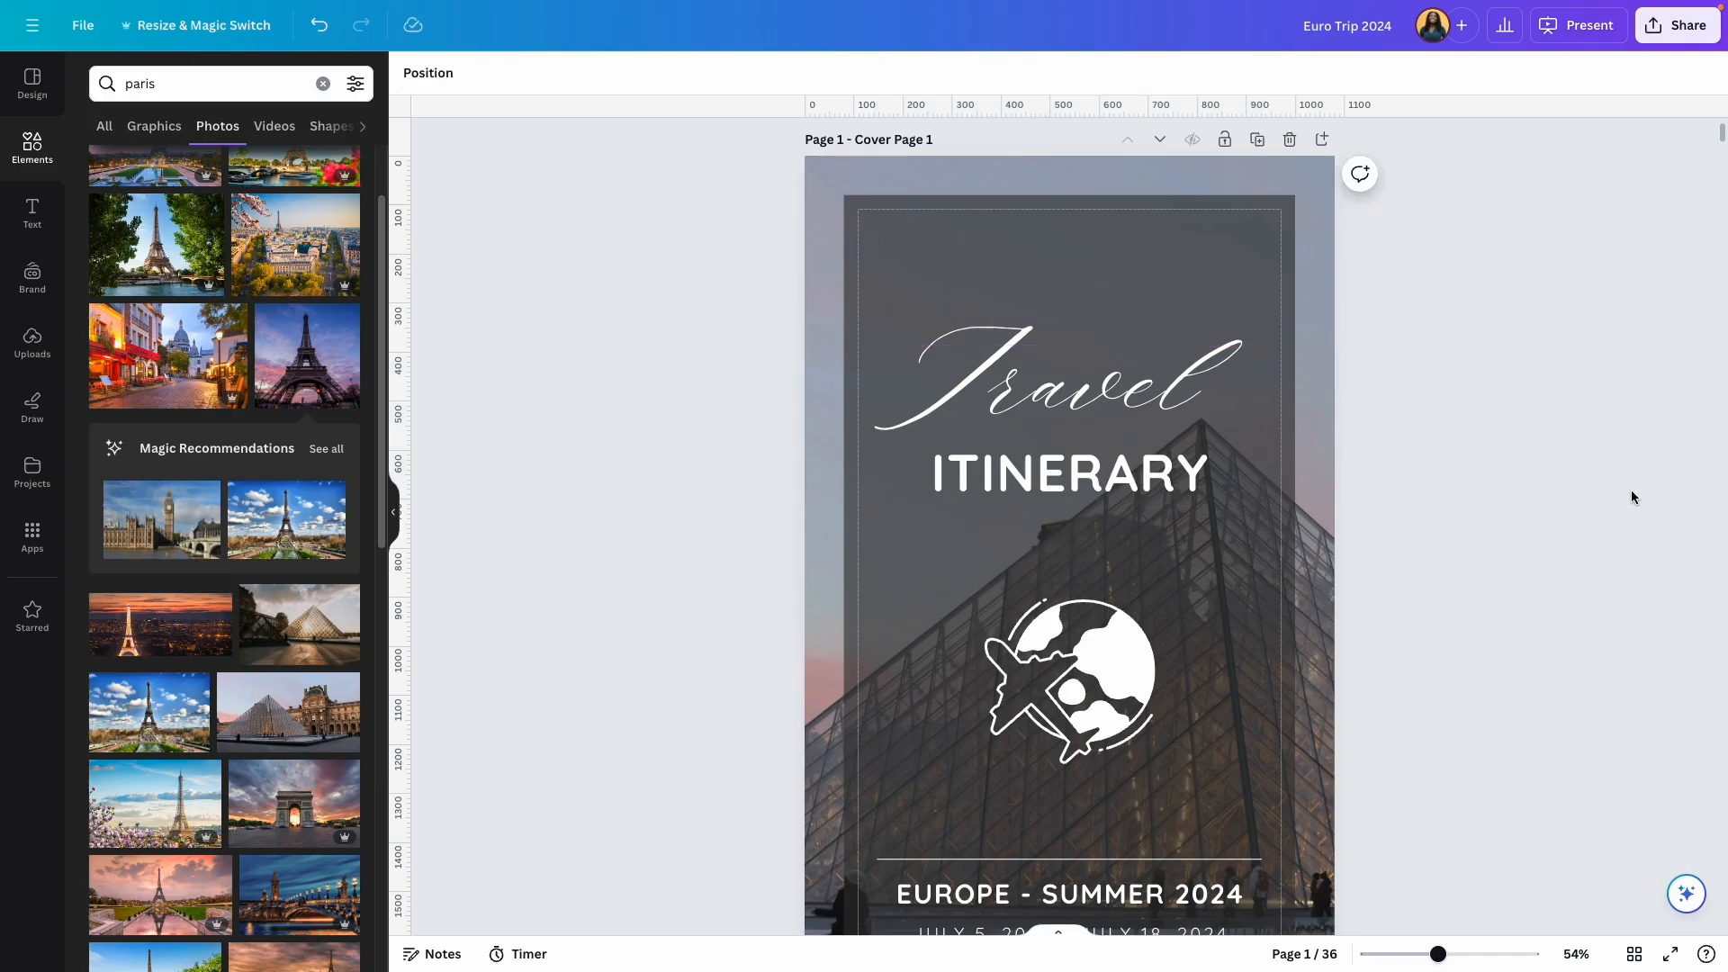
# Step: Recolor the Travel title text on Cover Page 1 to light green from the brand palette
pyautogui.click(1088, 407)
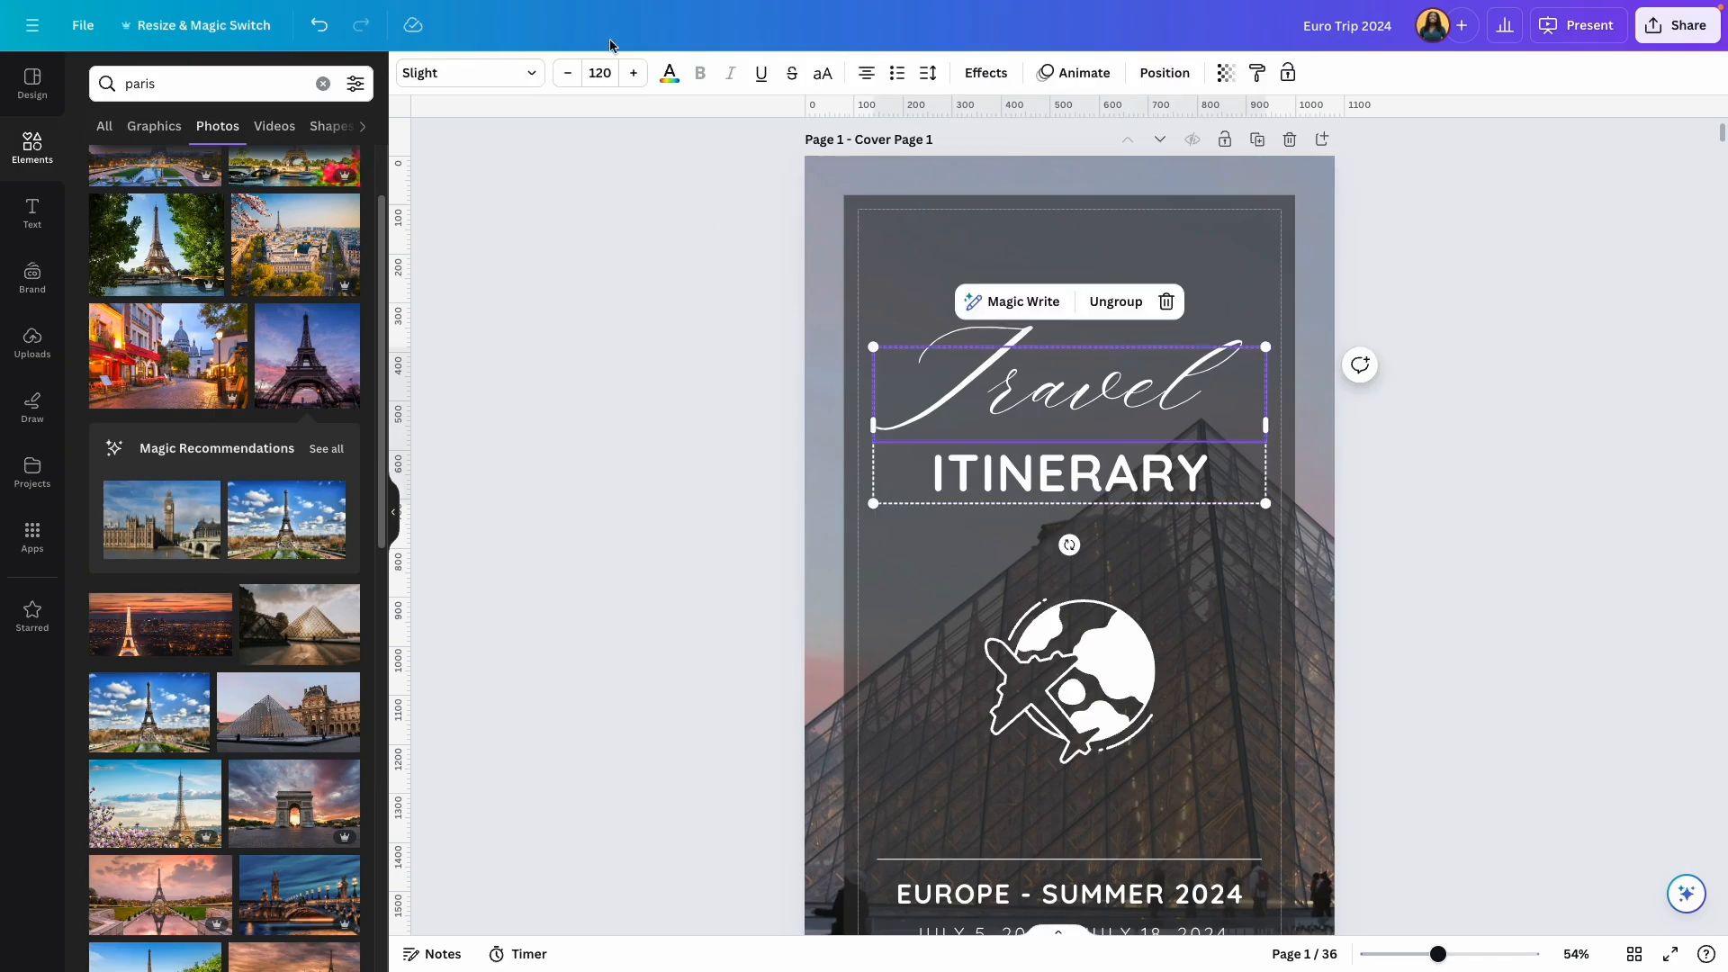
pyautogui.click(670, 74)
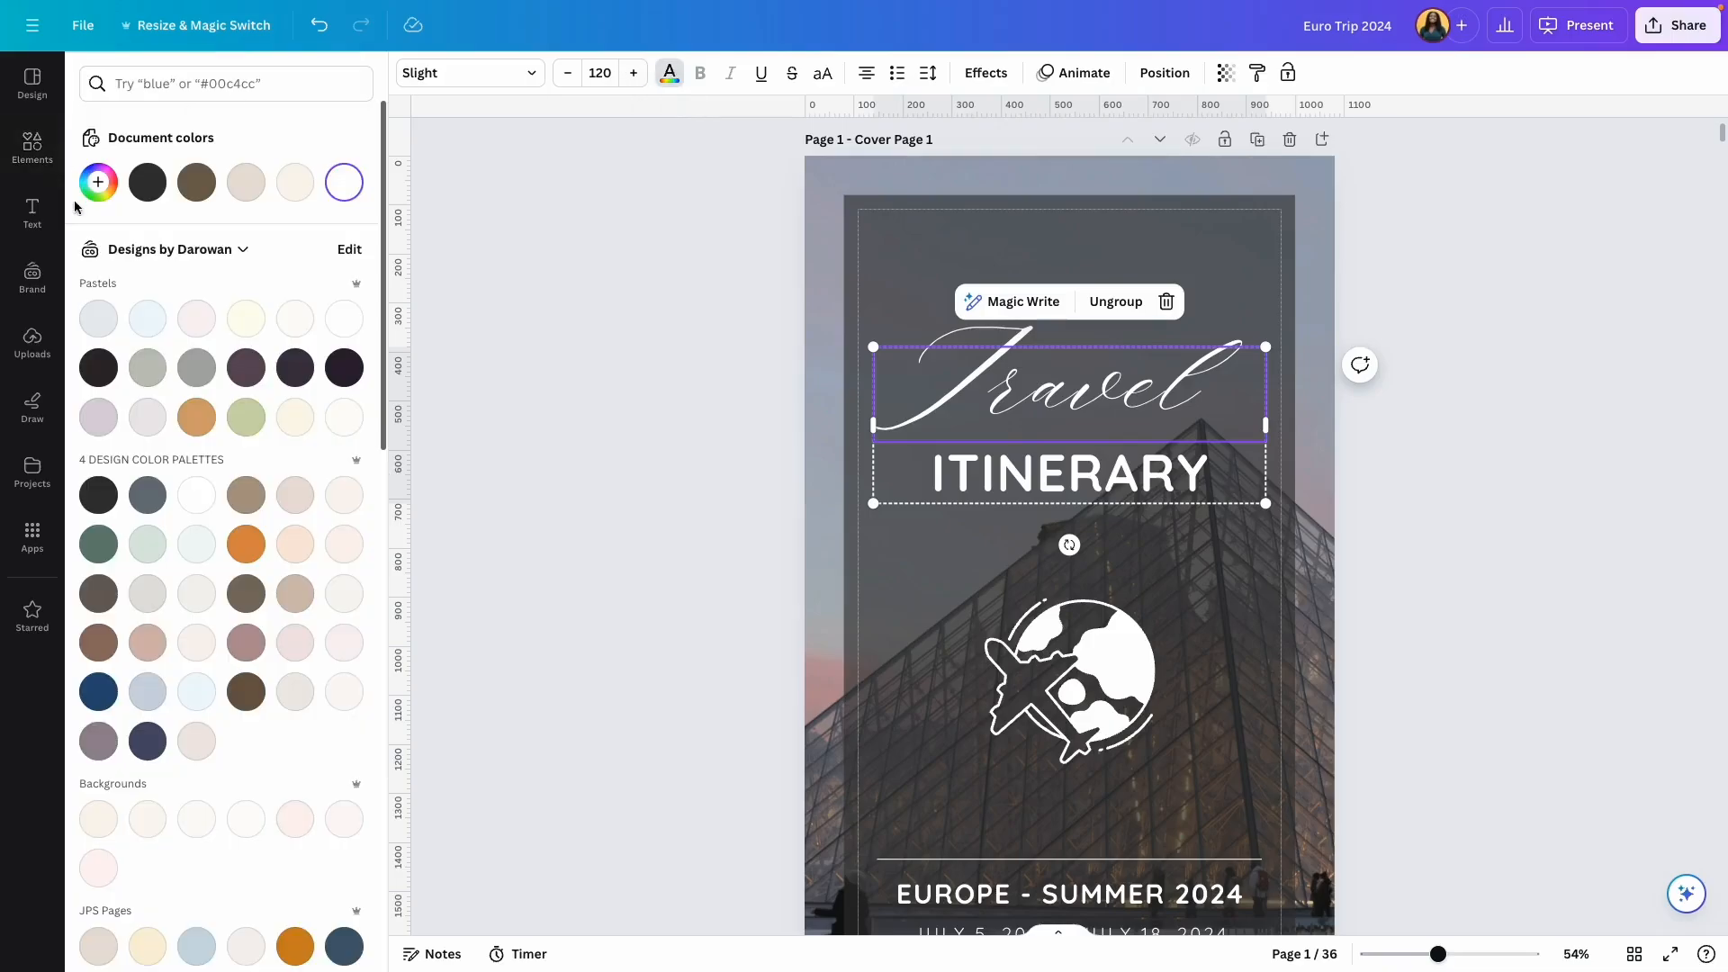
pyautogui.click(198, 320)
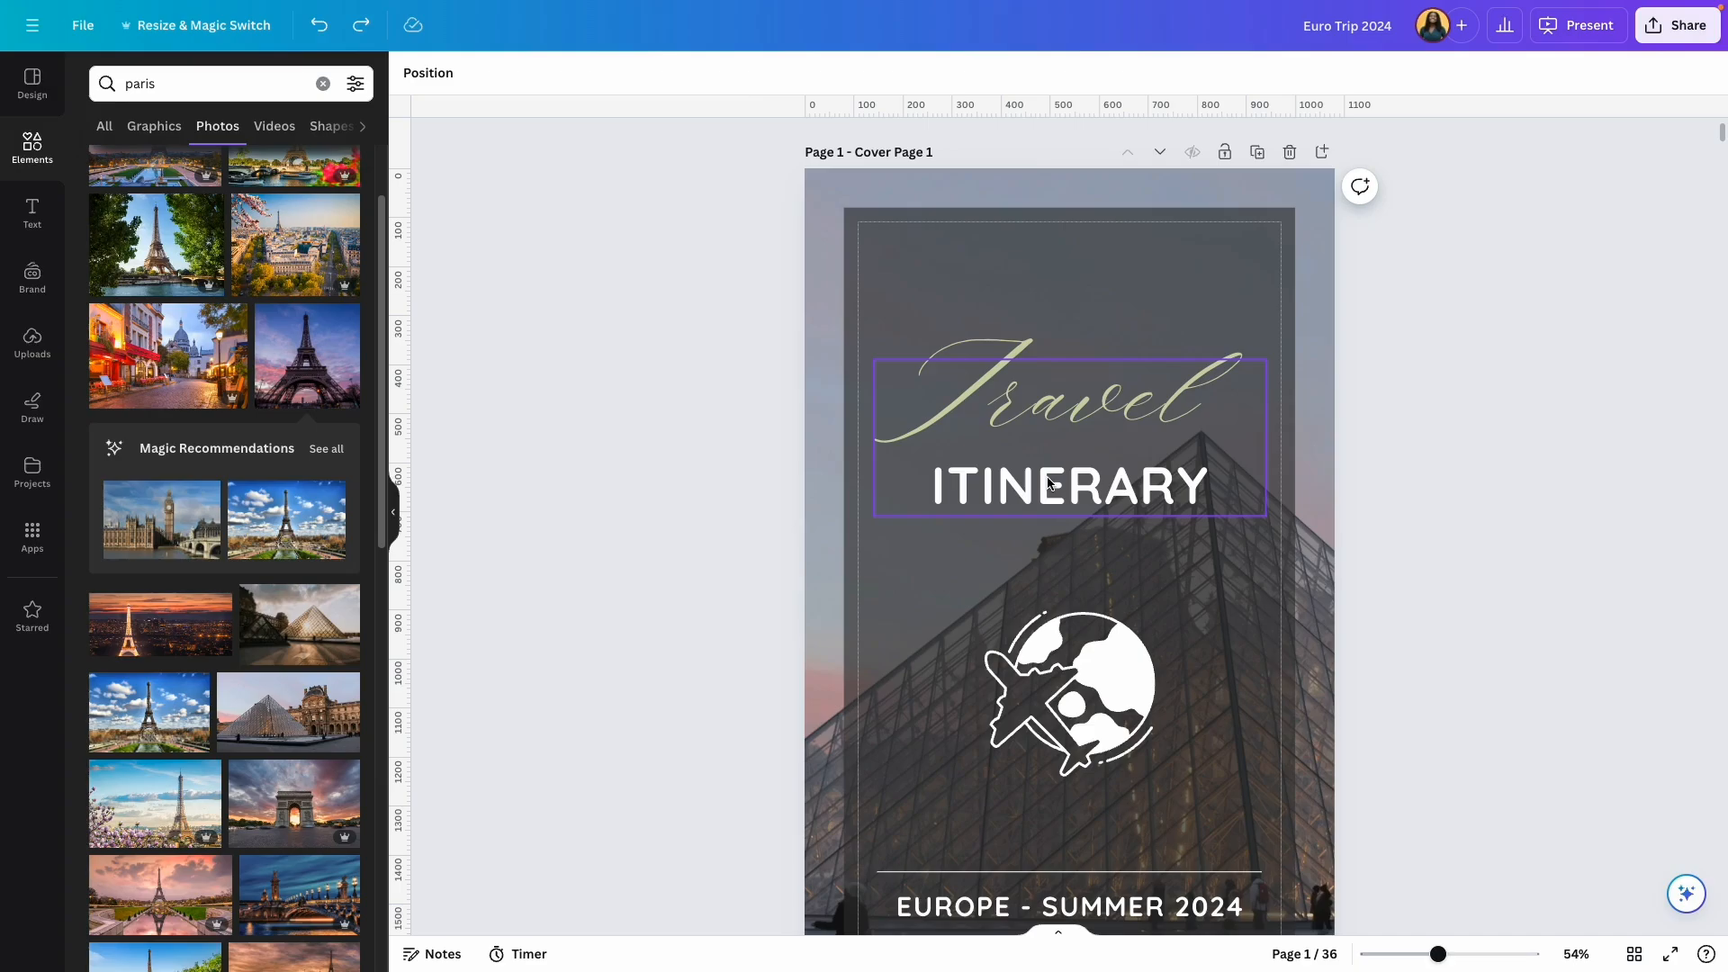
# Step: Replace the ITINERARY text on Cover Page 1 with "SUMMER CONFERENCE"
pyautogui.click(1048, 485)
pyautogui.doubleClick(1046, 488)
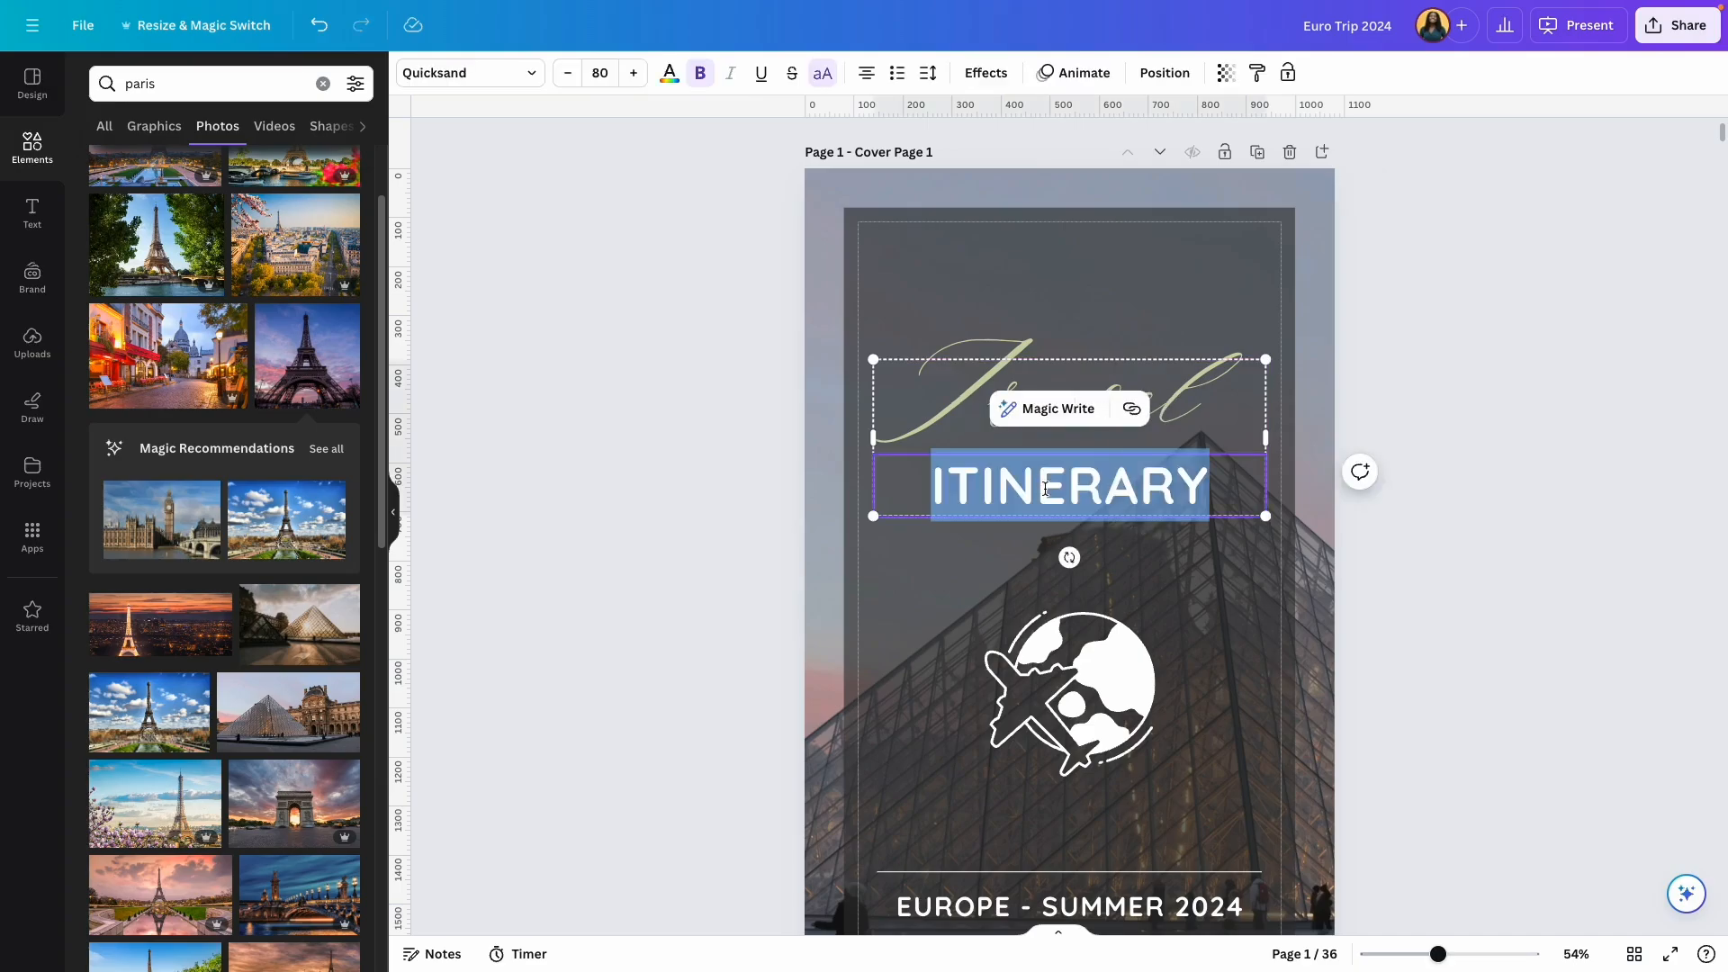
pyautogui.press('BackSpace')
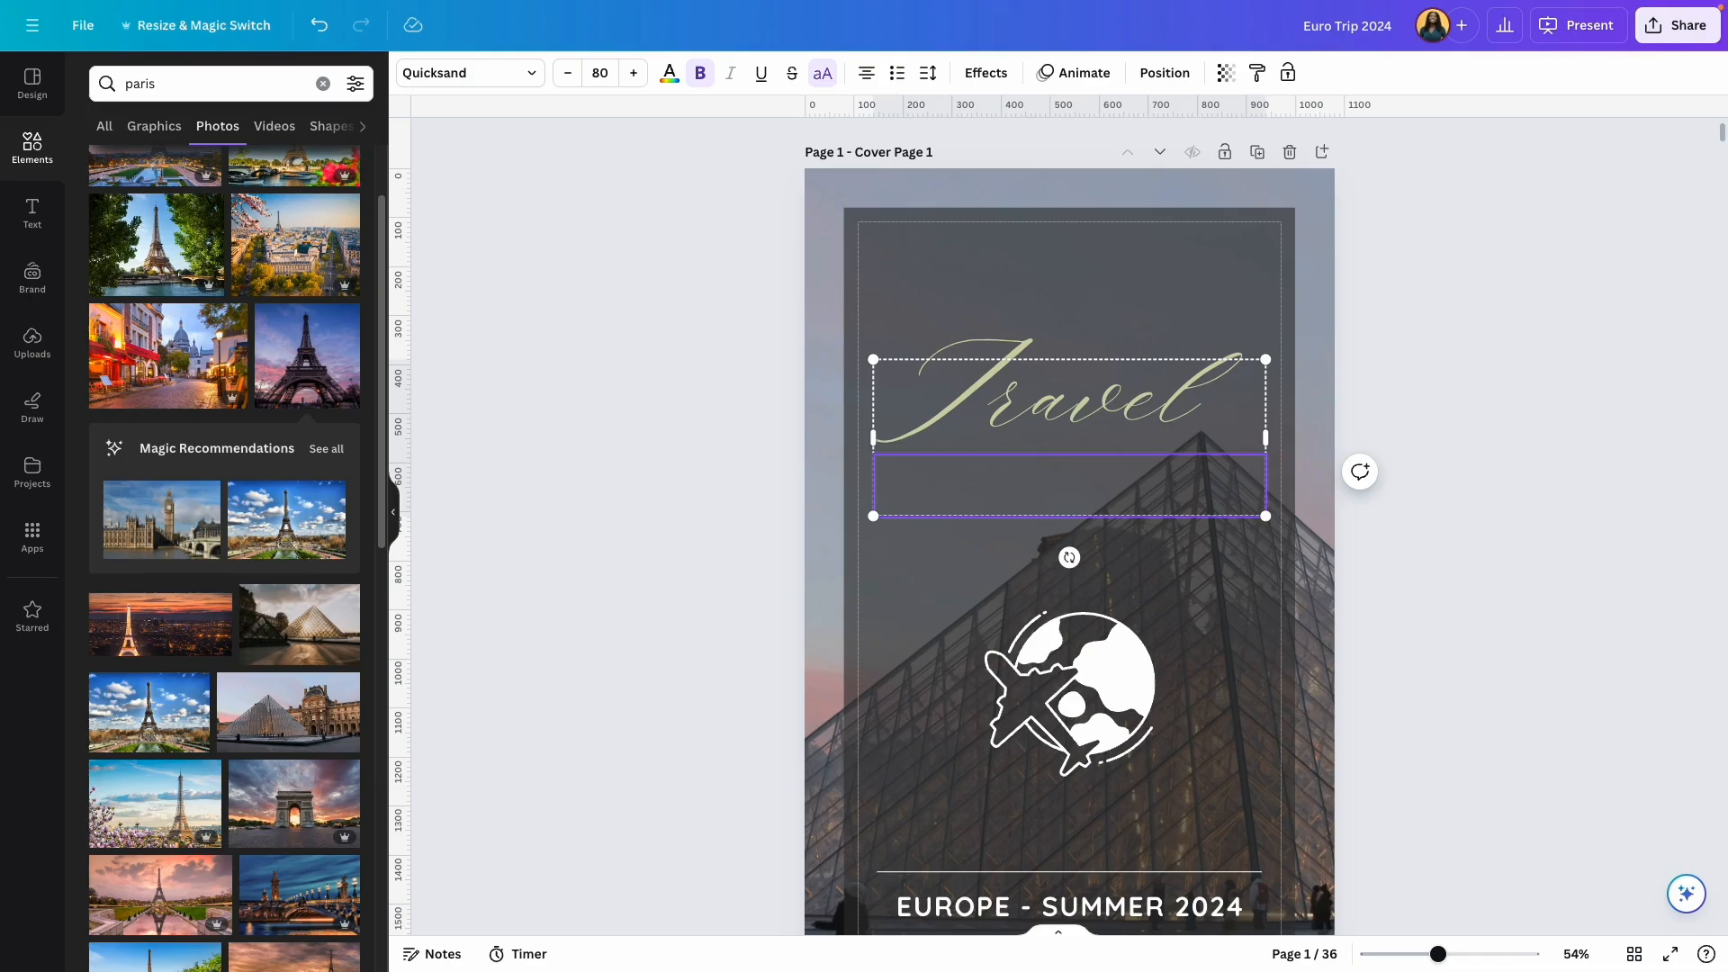
pyautogui.write('CONFERENCE')
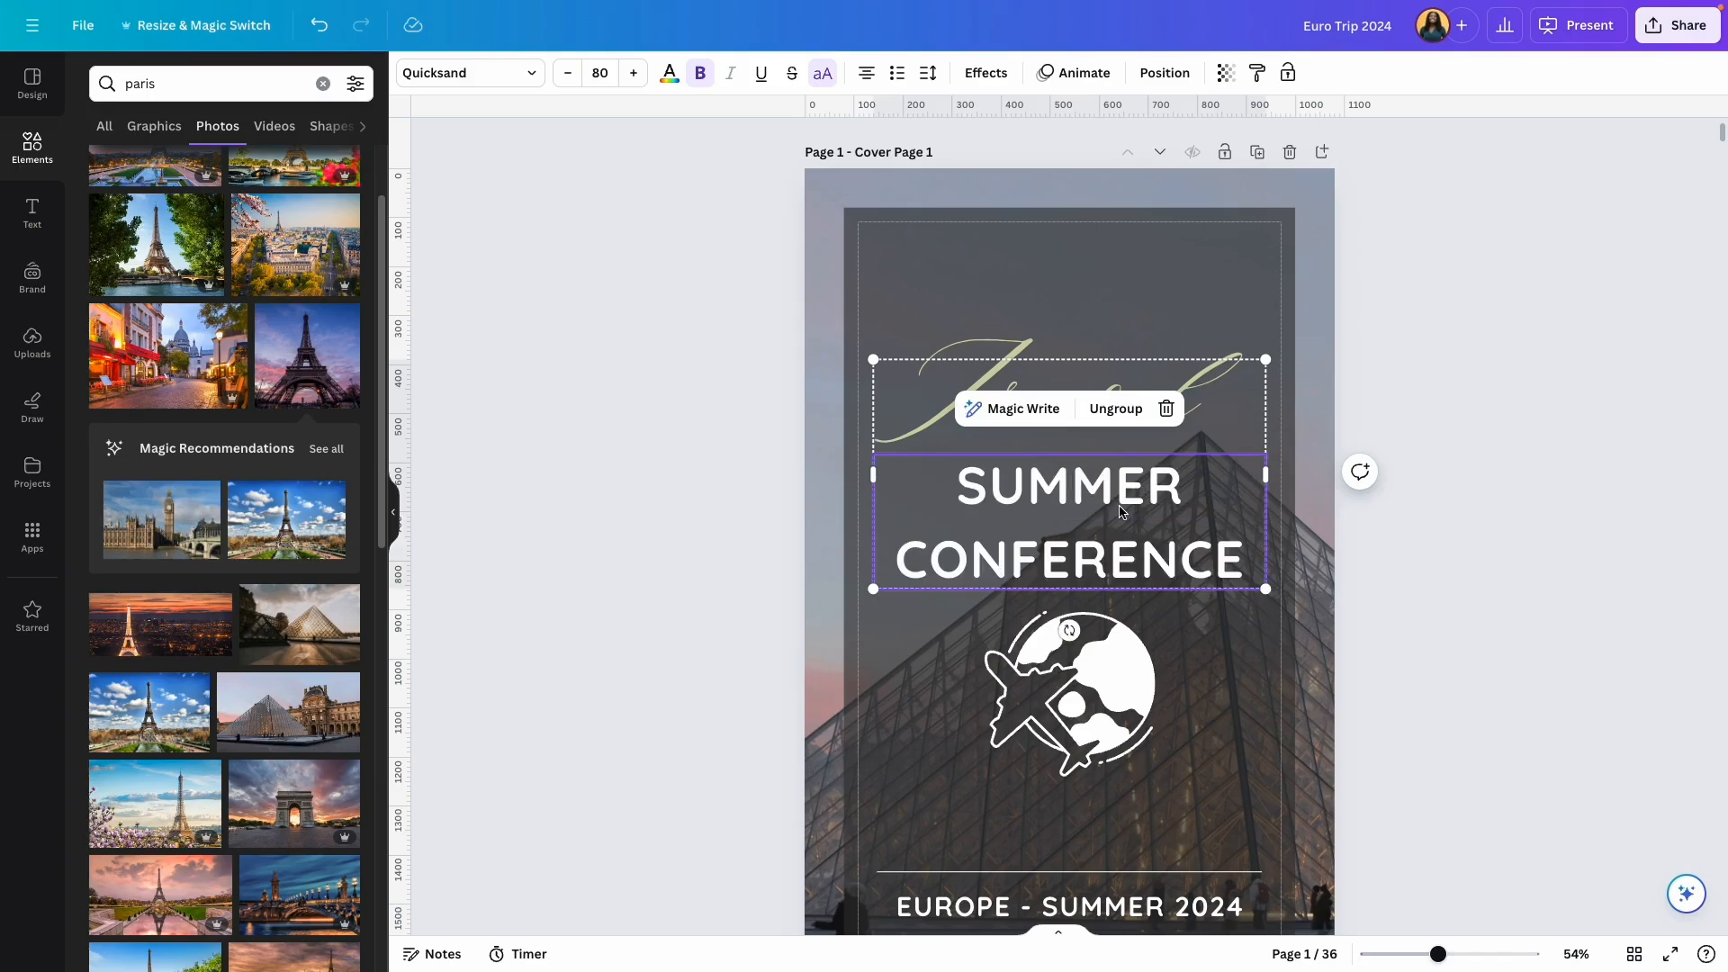
# Step: Move the Travel Summer Conference title group up, clear of the globe and airplane graphic
pyautogui.moveTo(1121, 512); pyautogui.dragTo(1072, 456)
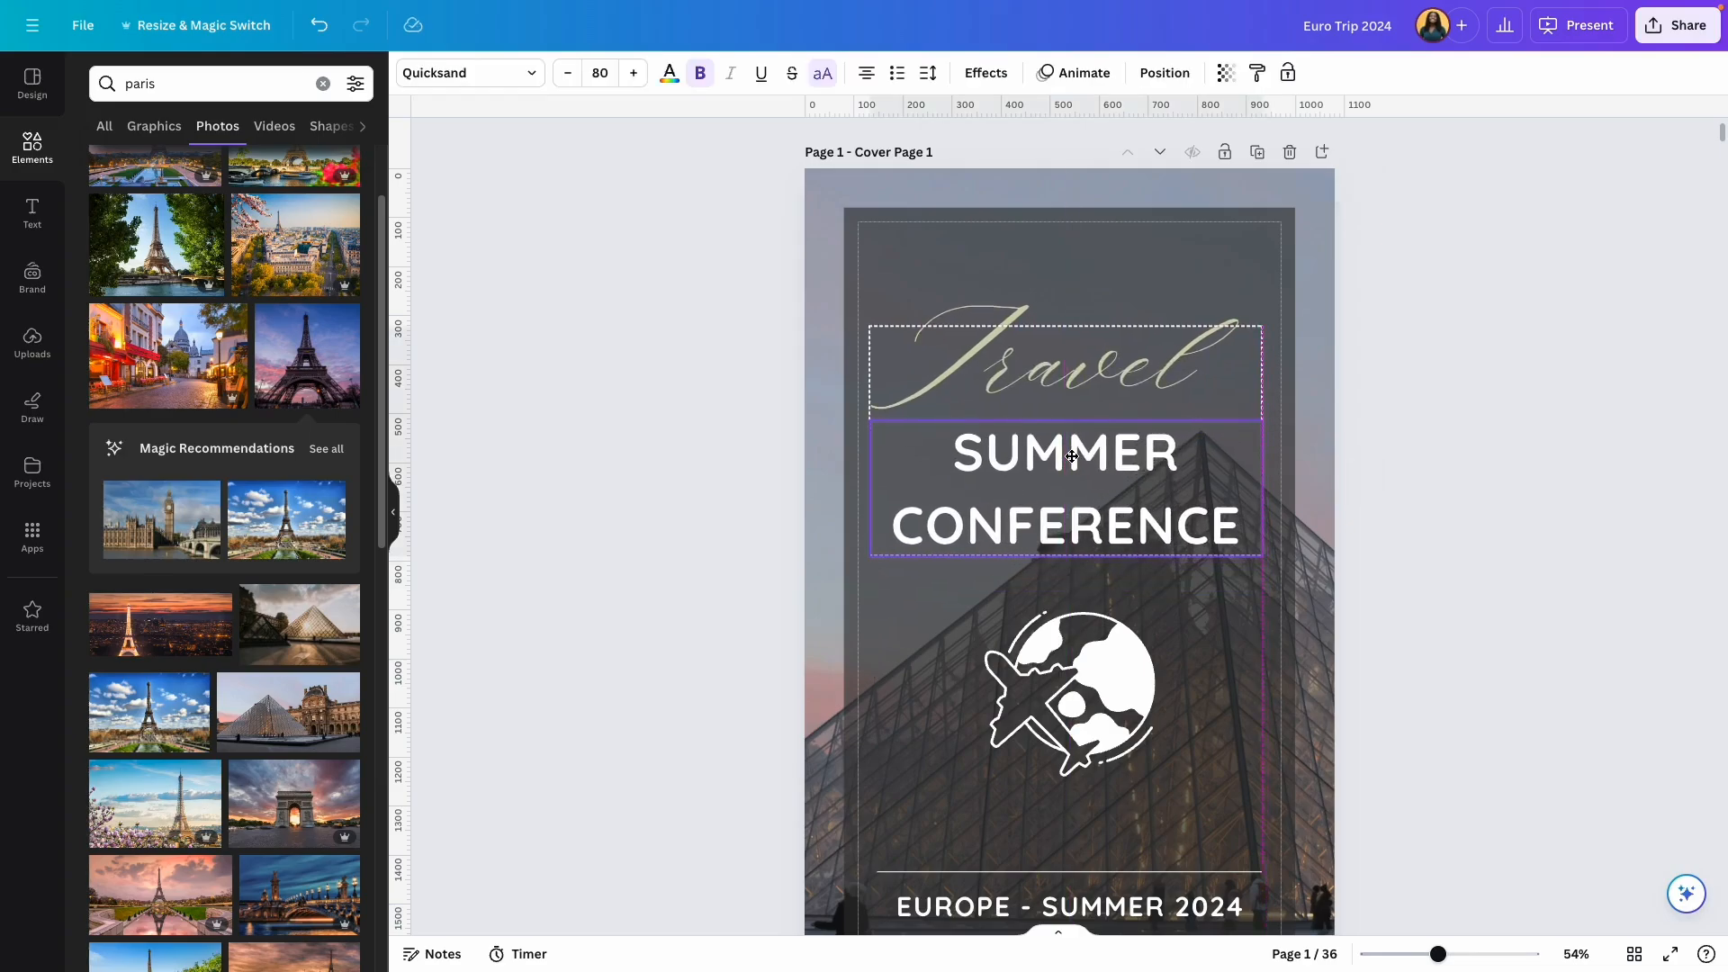
pyautogui.press('Escape')
pyautogui.click(1065, 478)
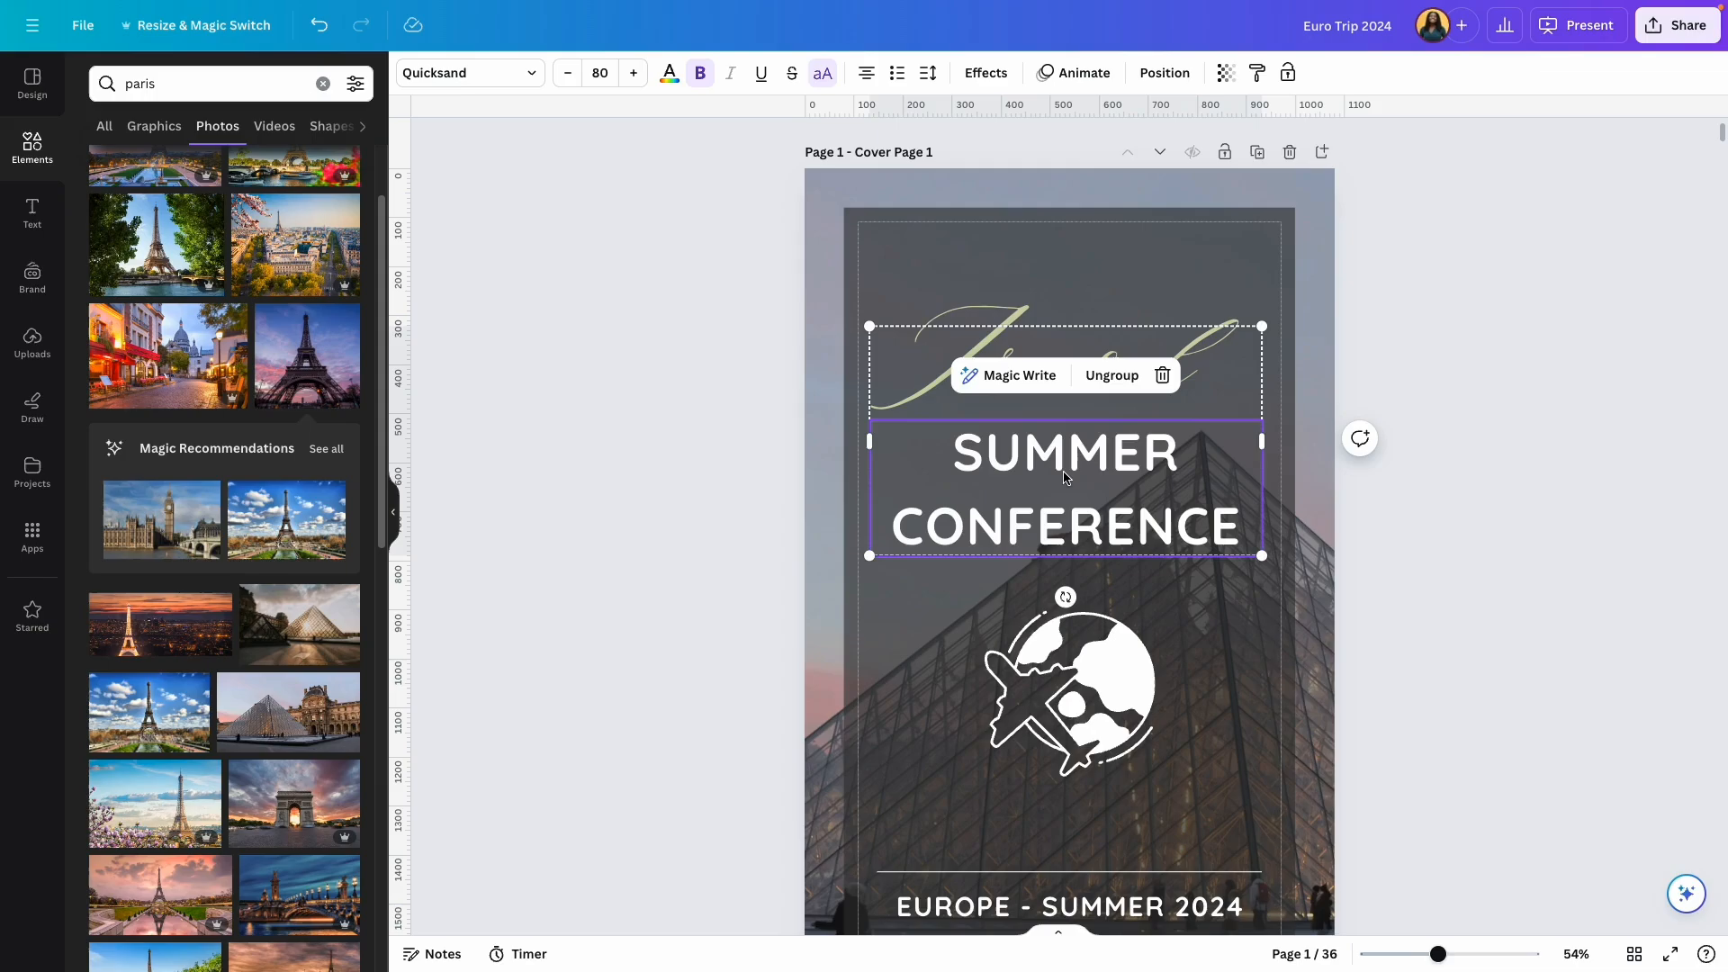
# Step: Set the font size of the entire SUMMER CONFERENCE text to 51
pyautogui.doubleClick(941, 458)
pyautogui.click(945, 446)
pyautogui.moveTo(945, 446); pyautogui.dragTo(1250, 531)
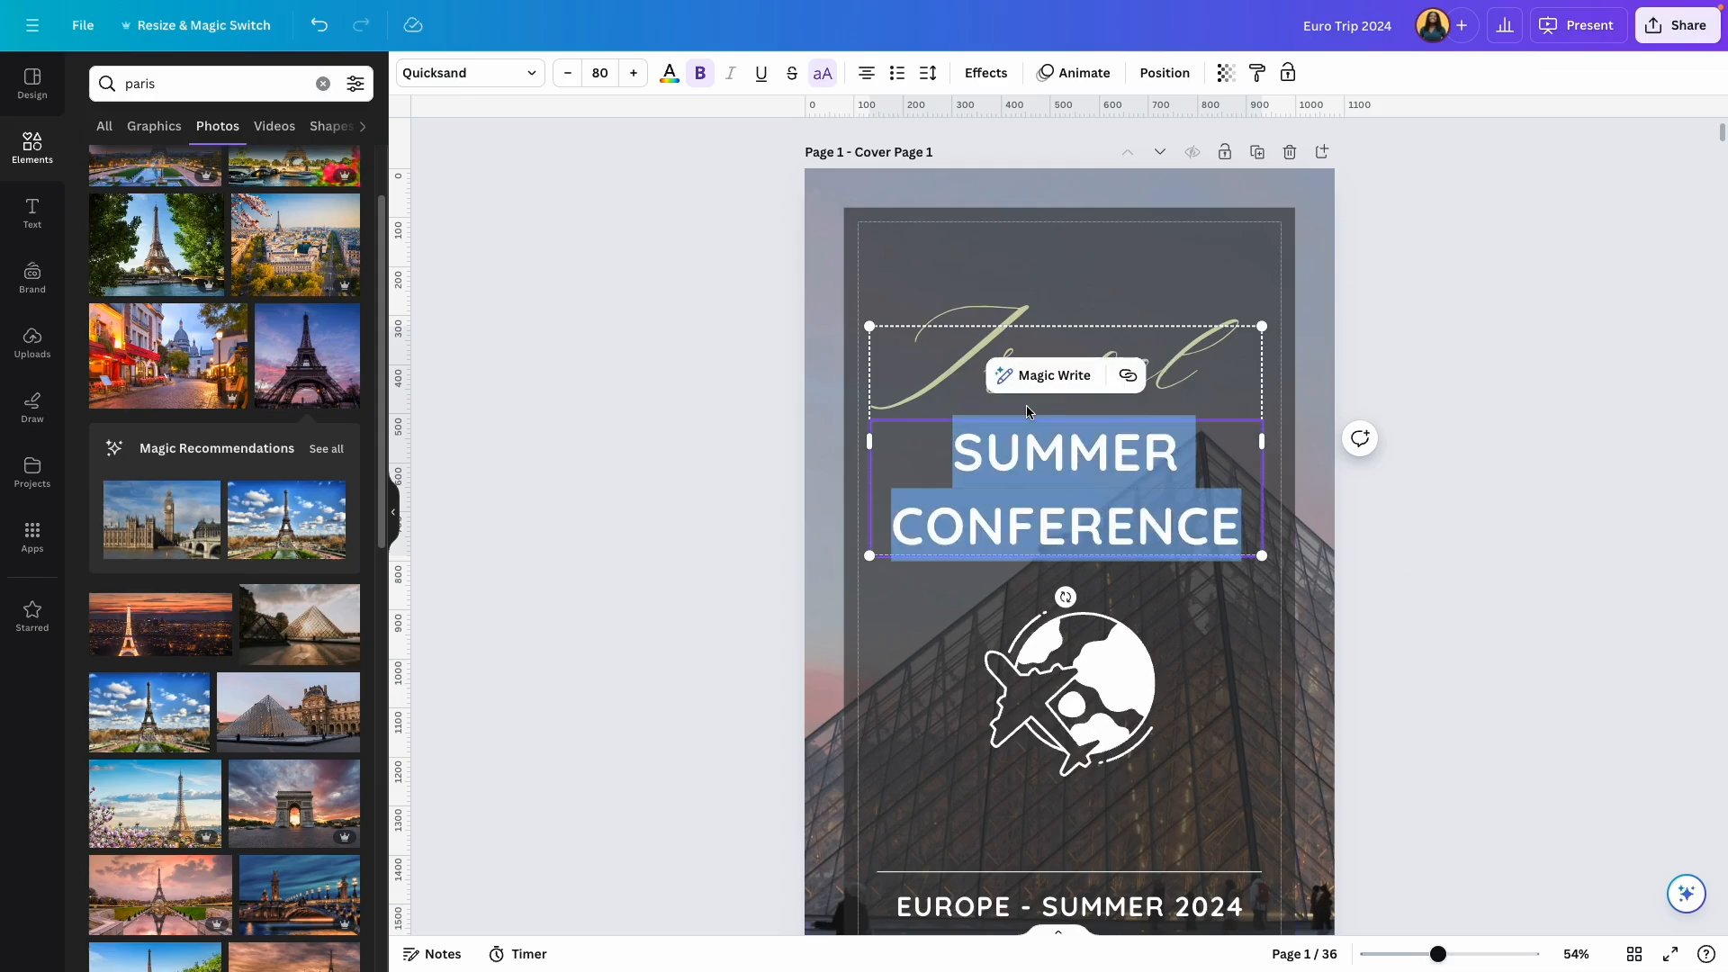
pyautogui.click(603, 77)
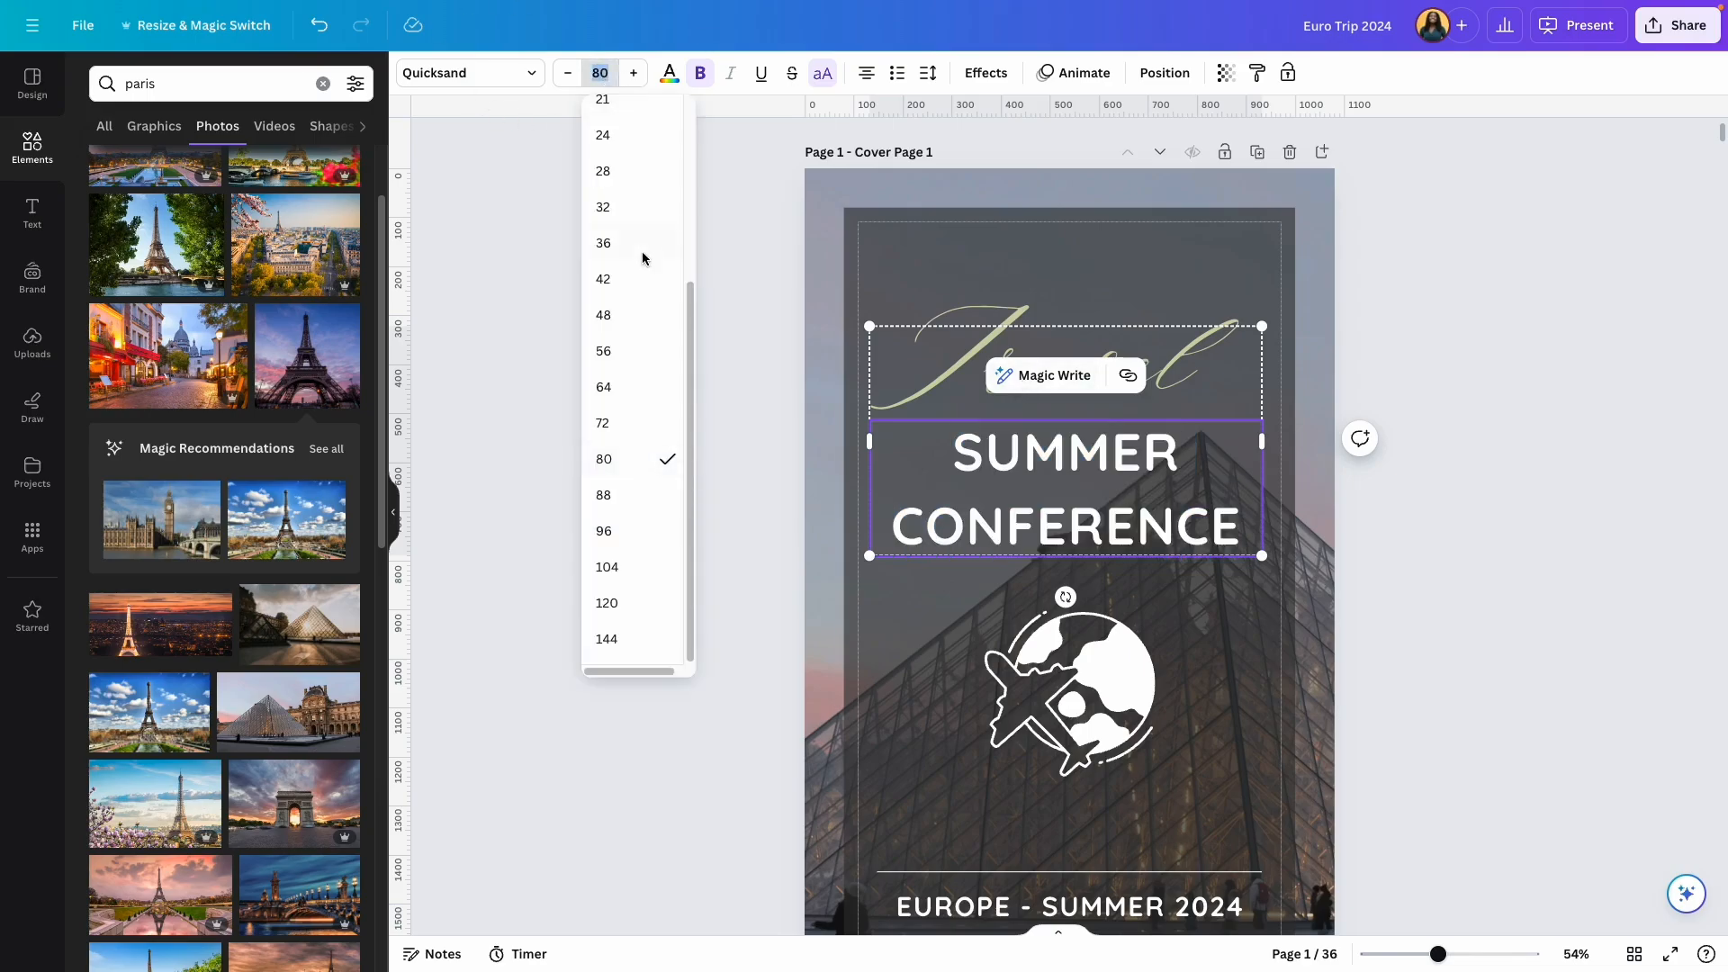
pyautogui.click(625, 315)
pyautogui.click(634, 72)
pyautogui.click(633, 73)
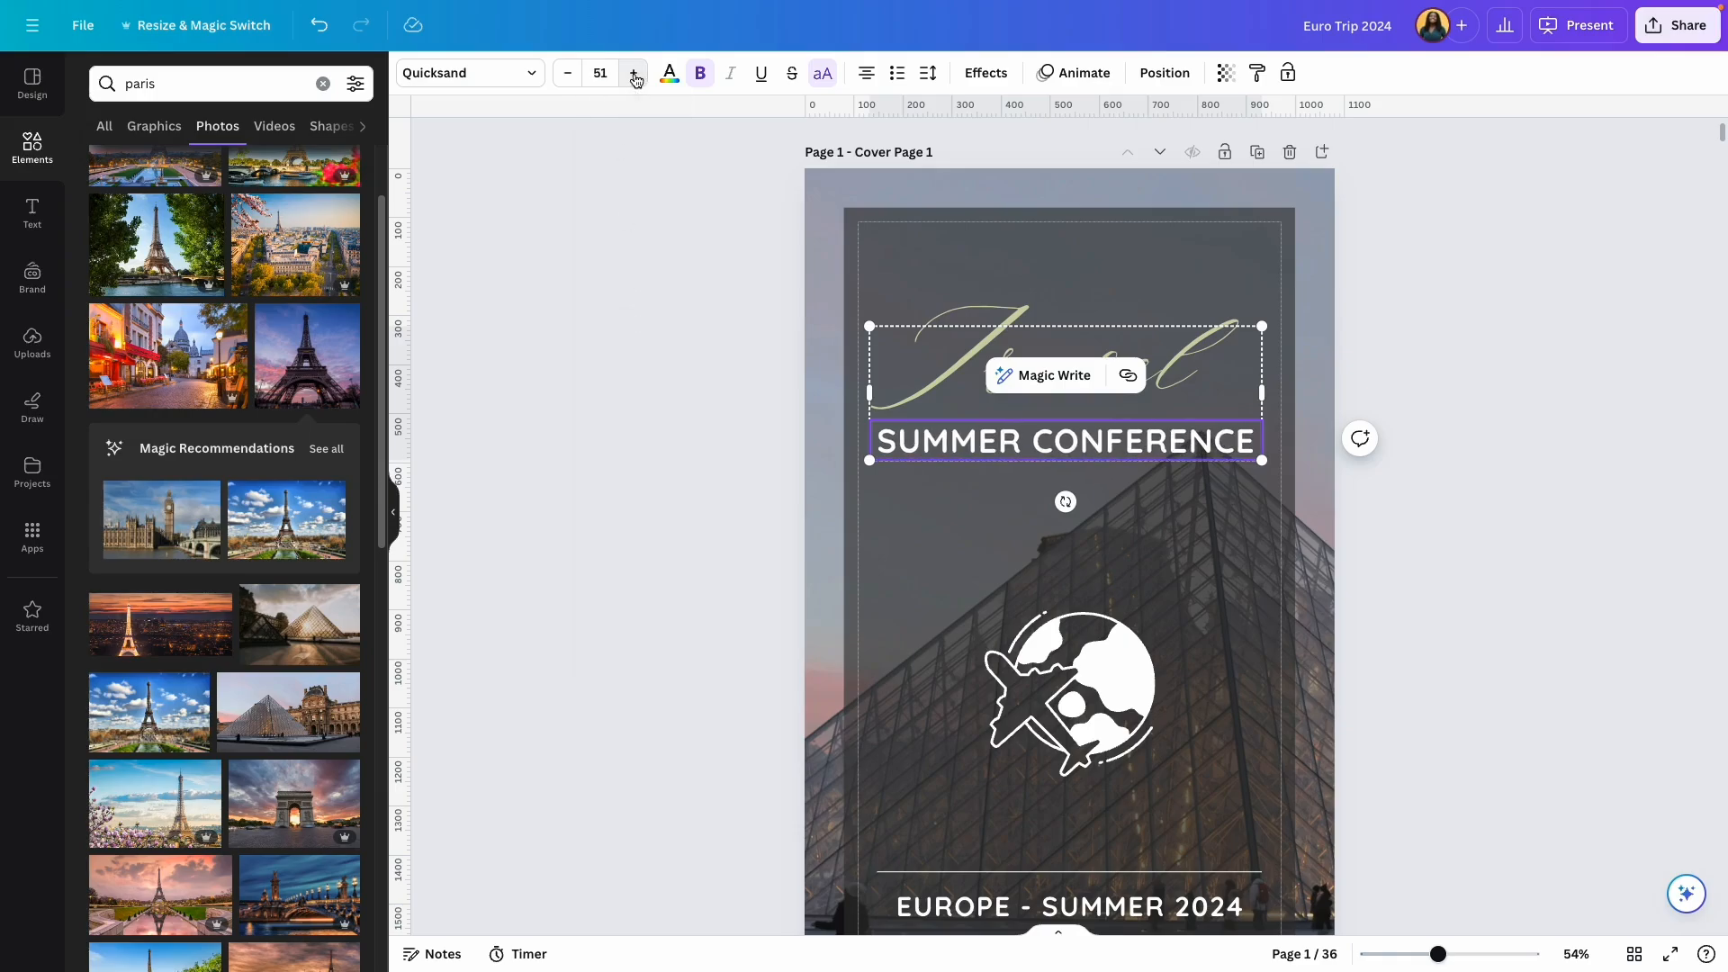
# Step: Enlarge the SUMMER CONFERENCE text slightly and move the Travel Summer Conference title group down on Cover Page 1
pyautogui.click(633, 73)
pyautogui.click(634, 73)
pyautogui.click(1613, 540)
pyautogui.moveTo(1123, 369); pyautogui.dragTo(1116, 408)
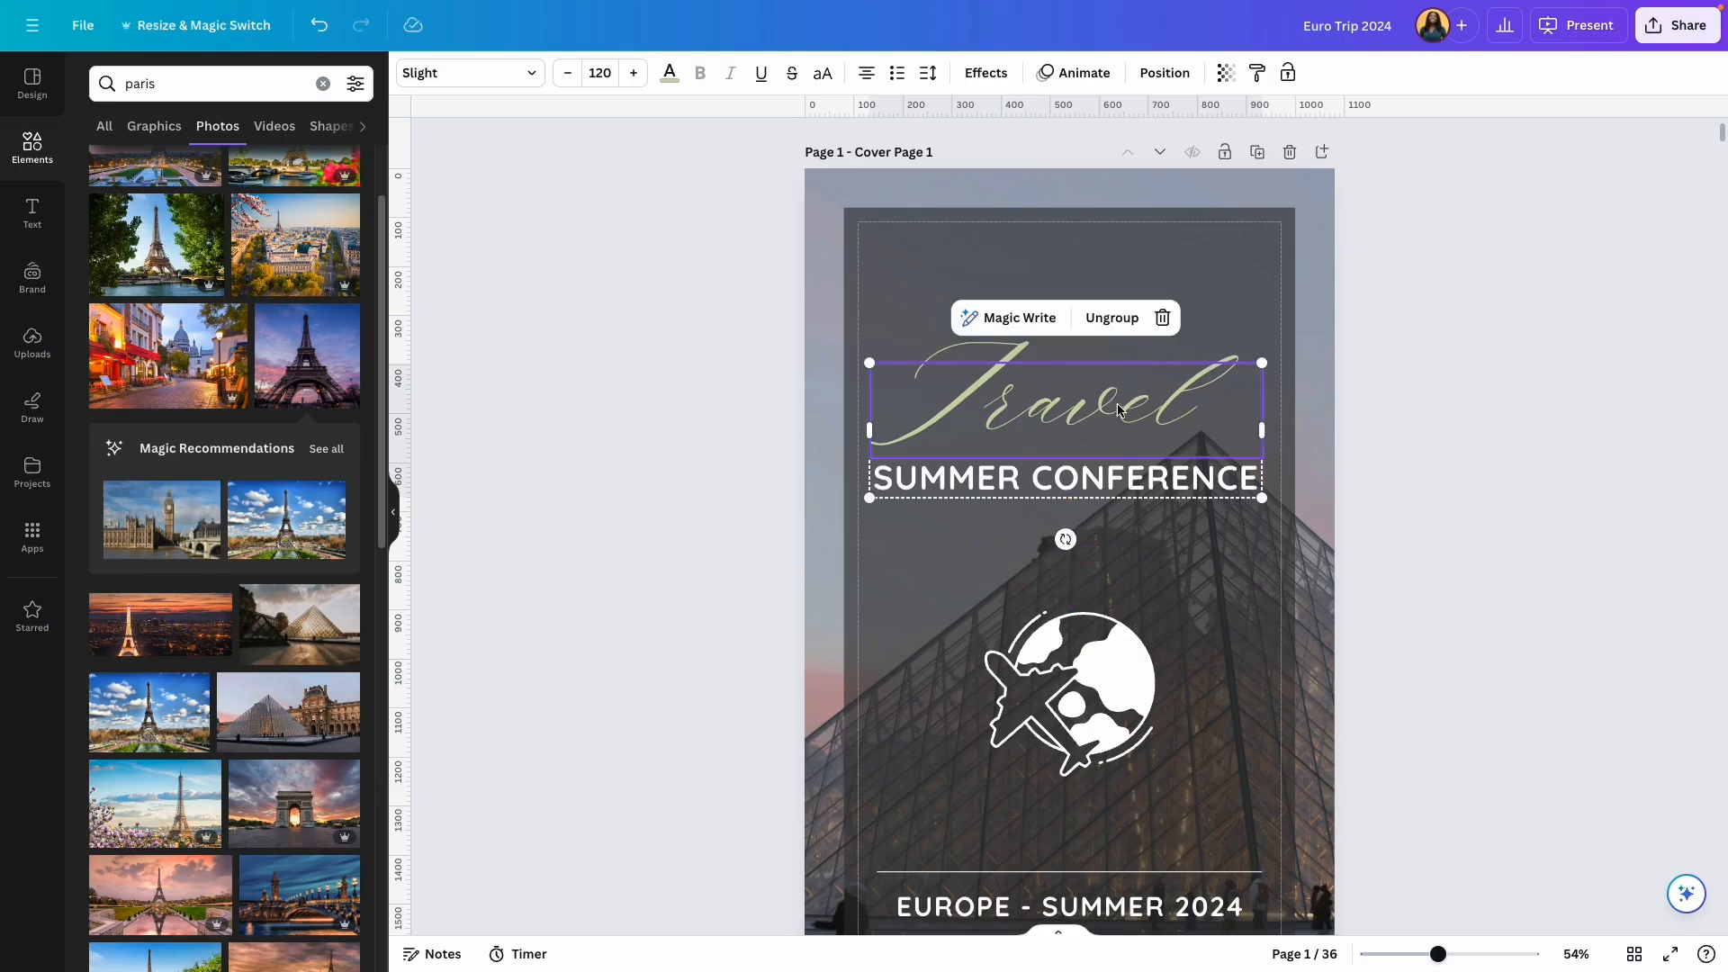
# Step: Undo the recent resizing and moving of the cover title group, restoring SUMMER CONFERENCE to size 80 on two lines
pyautogui.click(1443, 501)
pyautogui.hotkey('ctrl', 'z')
pyautogui.click(1394, 558)
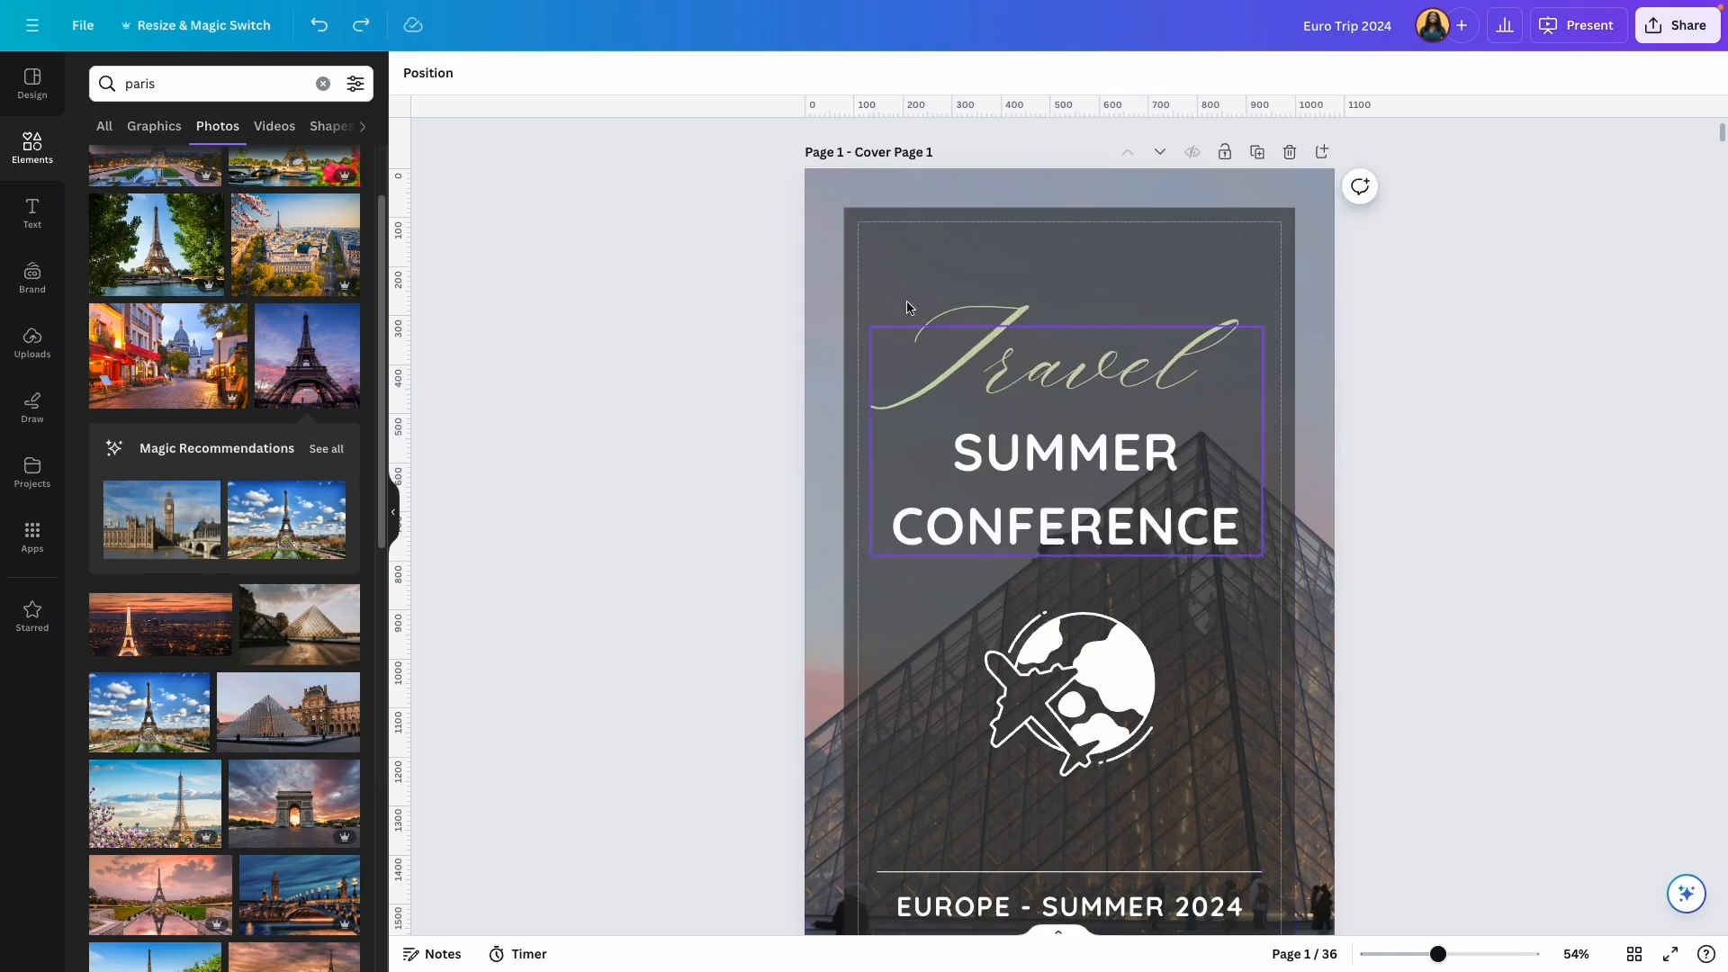
pyautogui.hotkey('ctrl', 'y')
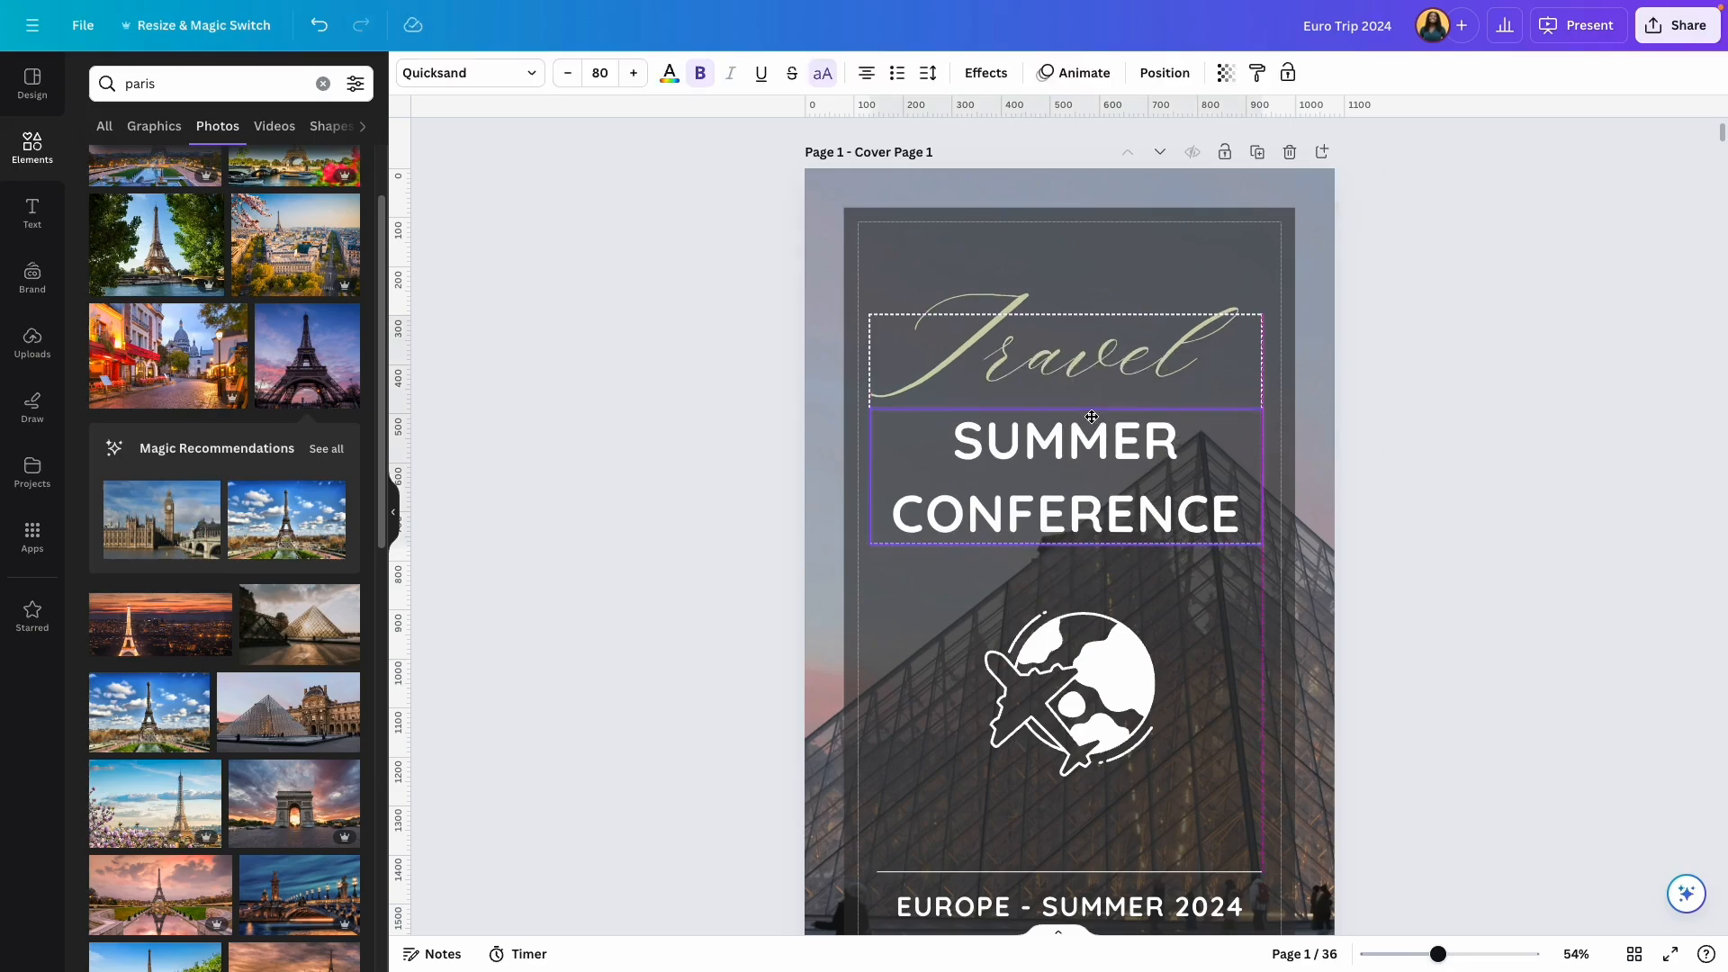
# Step: Check the EUROPE - SUMMER 2024 line and the date line beneath it on Cover Page 1
pyautogui.scroll(-4, 1092, 416)
pyautogui.tripleClick(1080, 591)
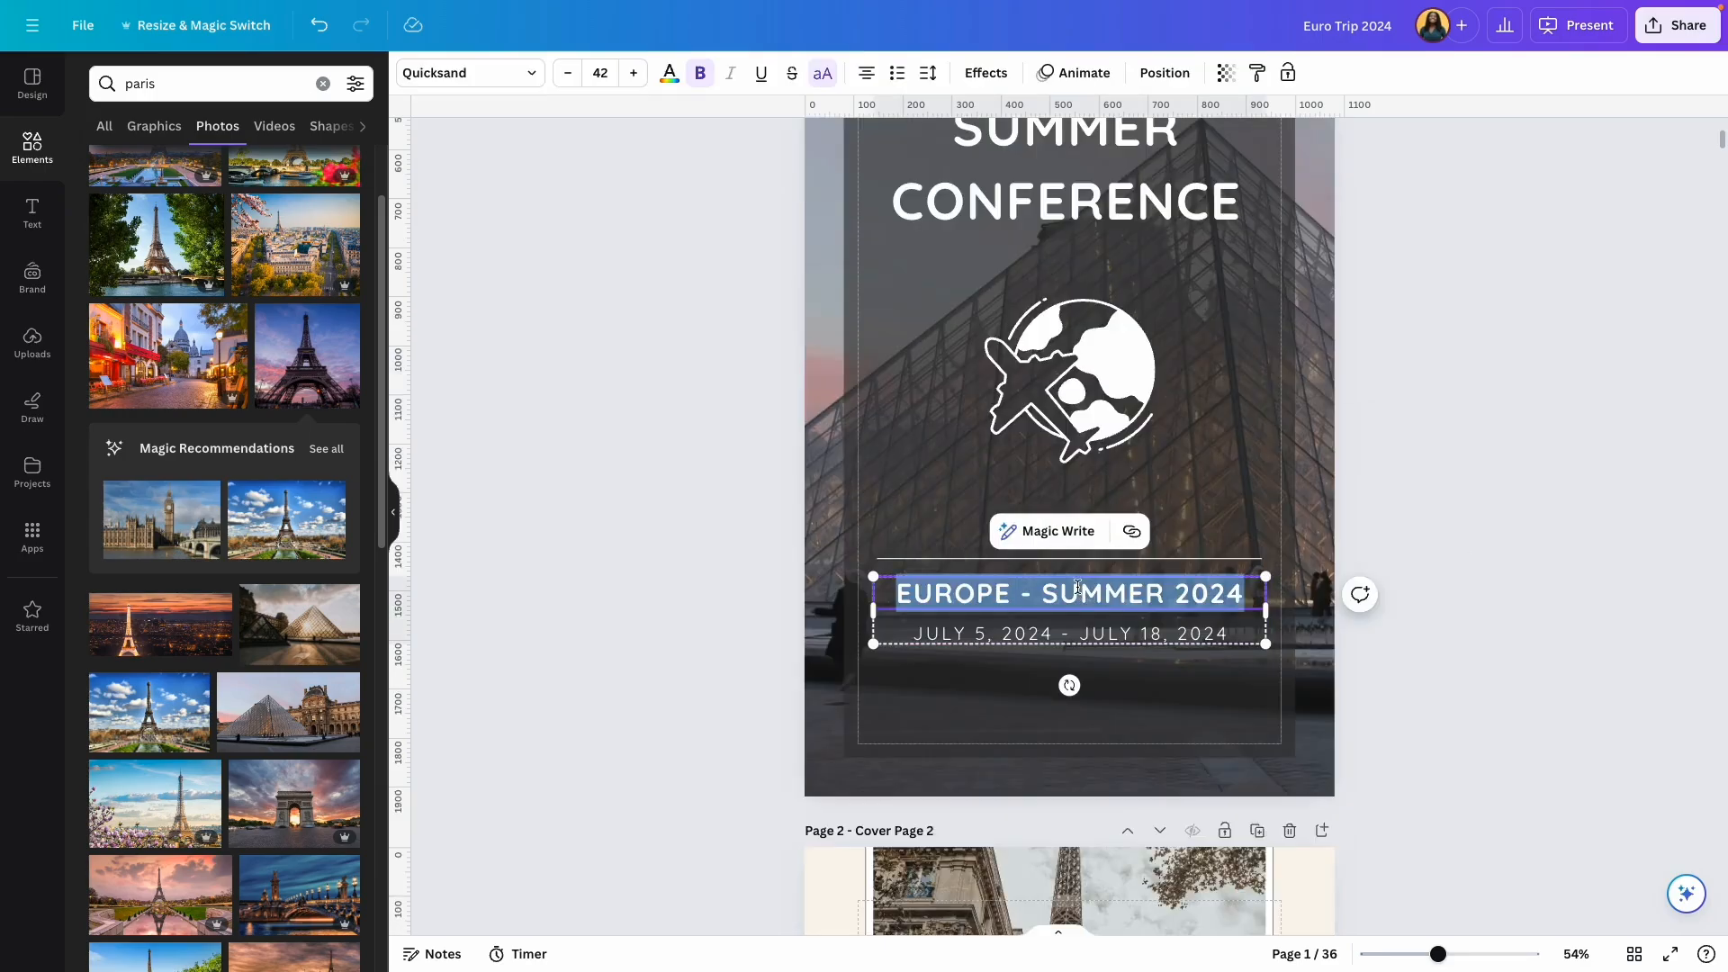
pyautogui.tripleClick(1053, 635)
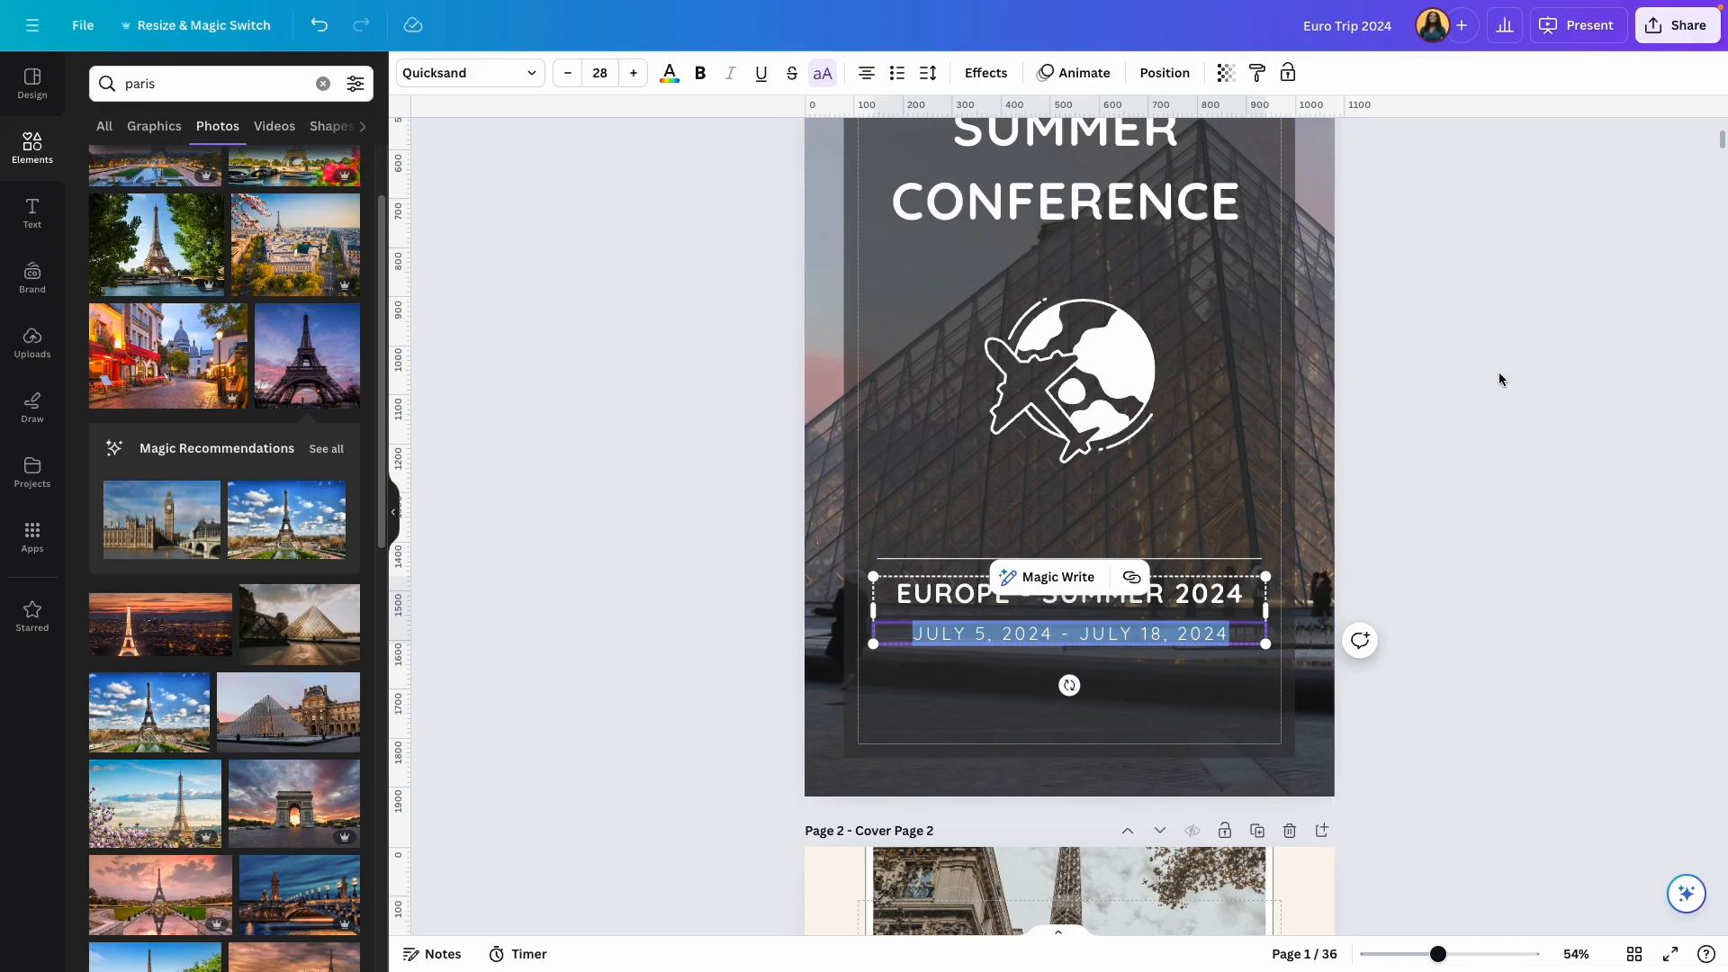
pyautogui.click(1477, 397)
# Step: Recolor the globe and airplane graphic on Cover Page 1 to the light green from the document colors
pyautogui.scroll(3, 1477, 396)
pyautogui.click(1069, 567)
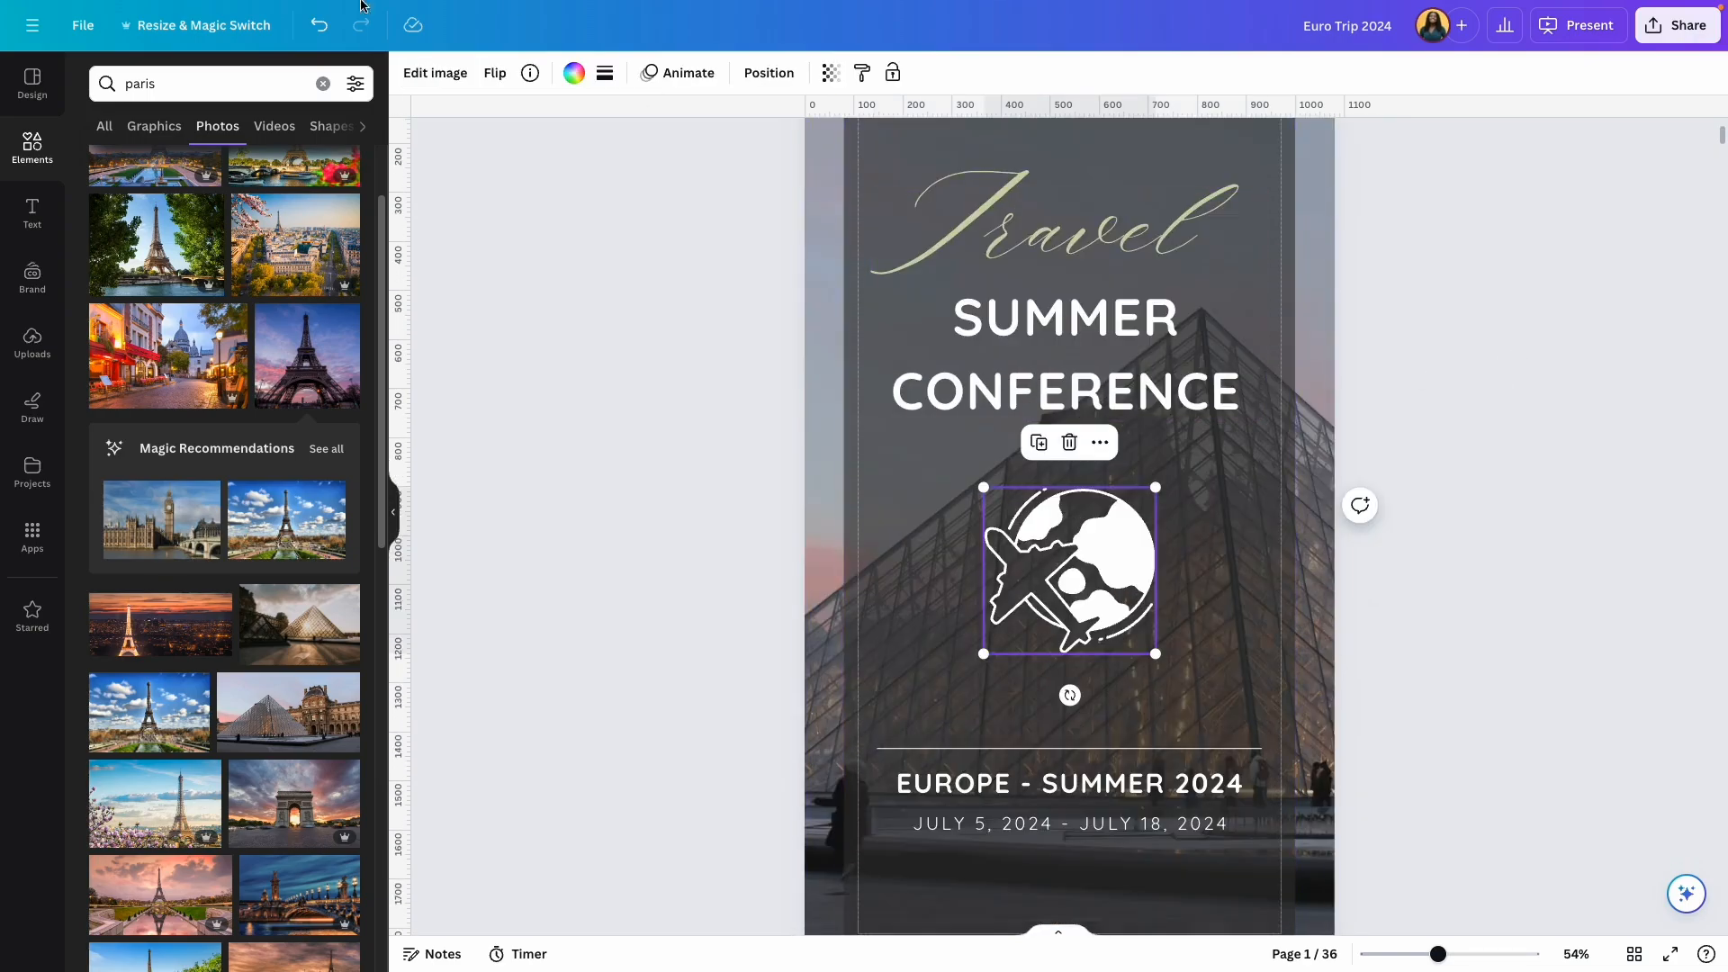
pyautogui.click(574, 73)
pyautogui.click(246, 182)
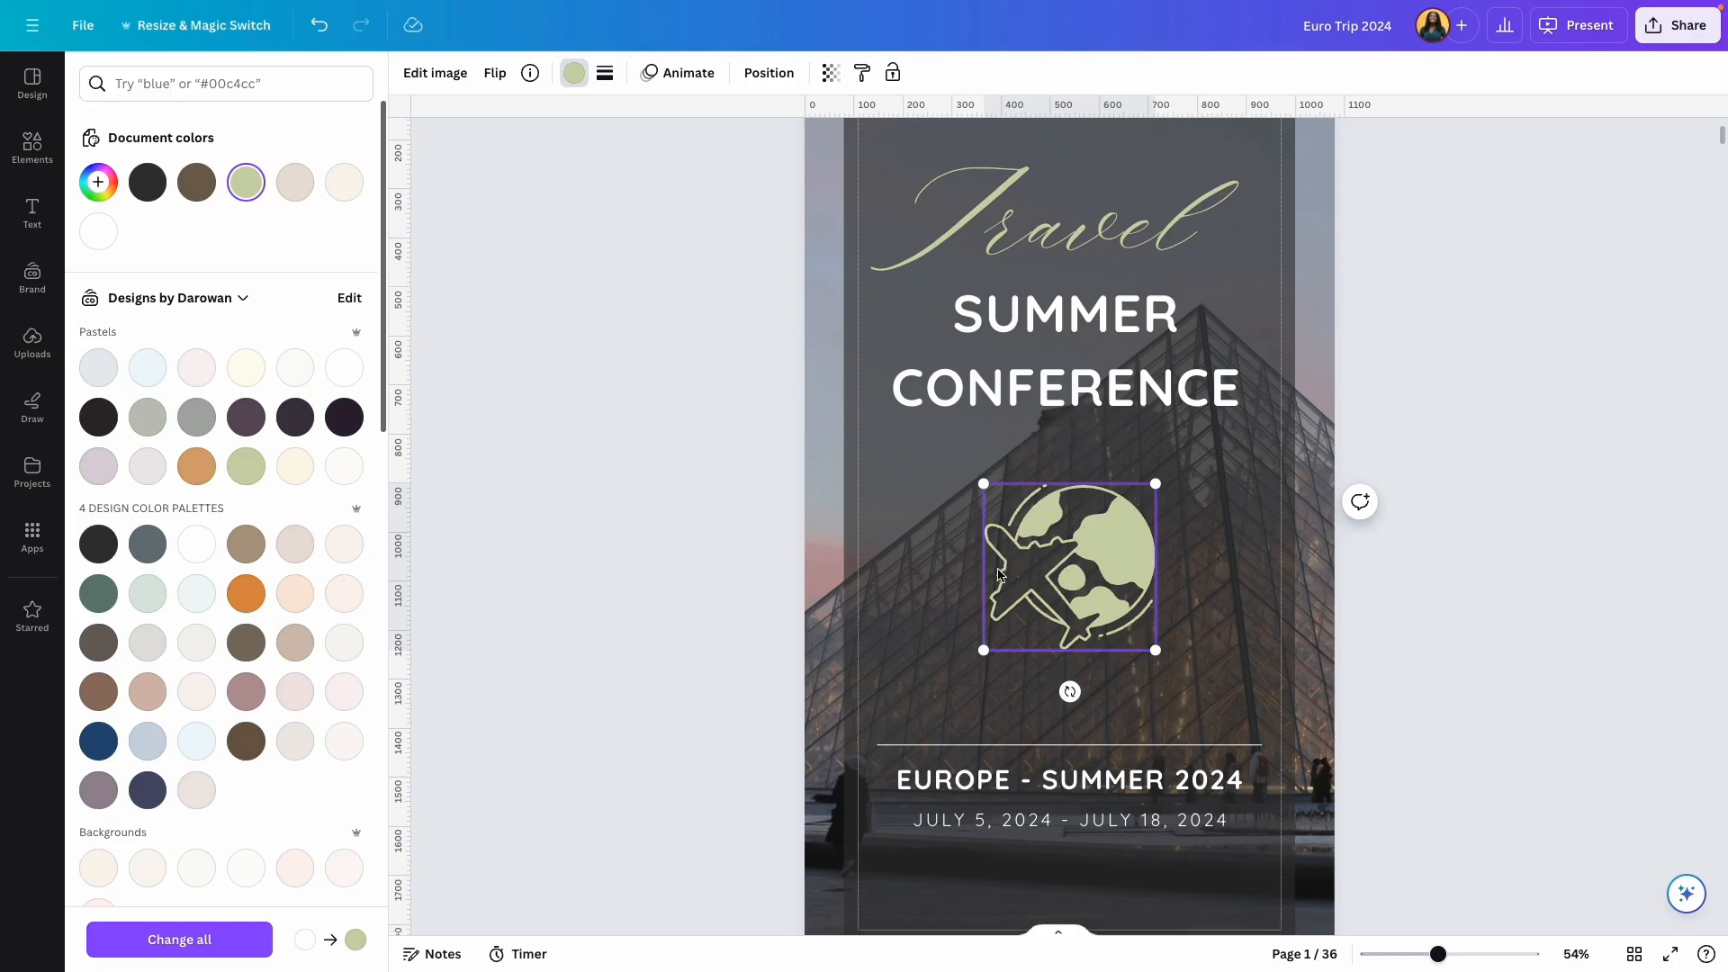
# Step: Change all white elements throughout the document to light green and review the pages in grid view
pyautogui.scroll(-5, 999, 572)
pyautogui.scroll(2, 994, 570)
pyautogui.click(213, 942)
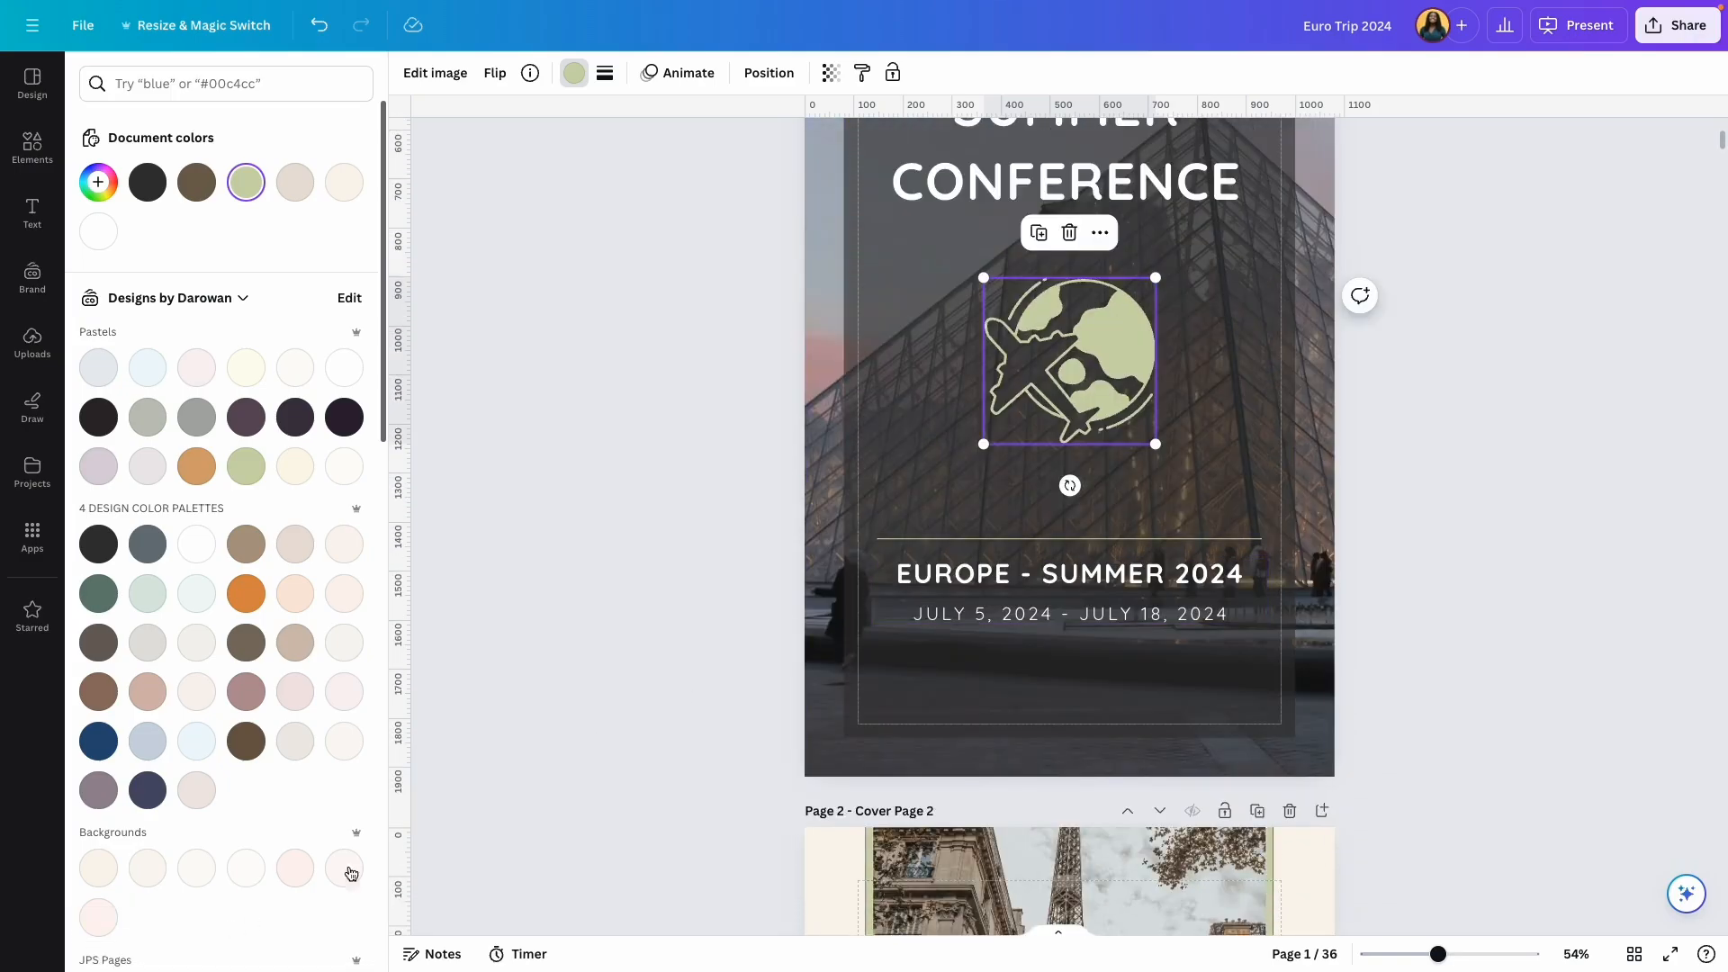
pyautogui.click(1634, 954)
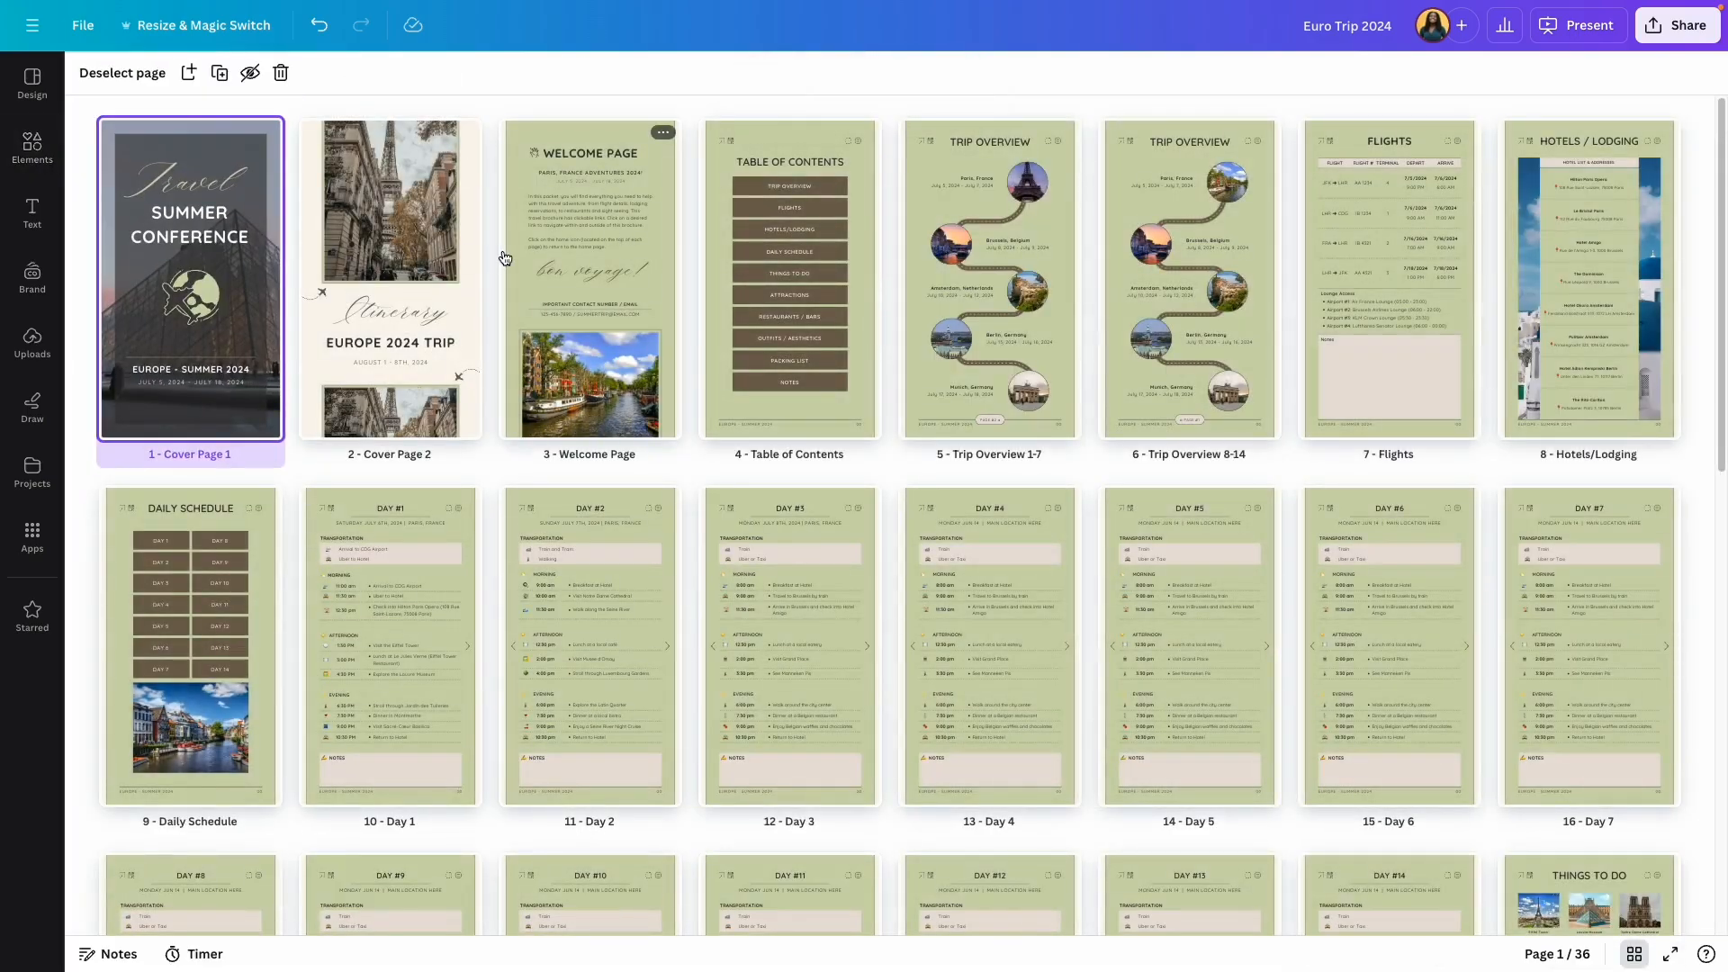
pyautogui.scroll(-1, 503, 252)
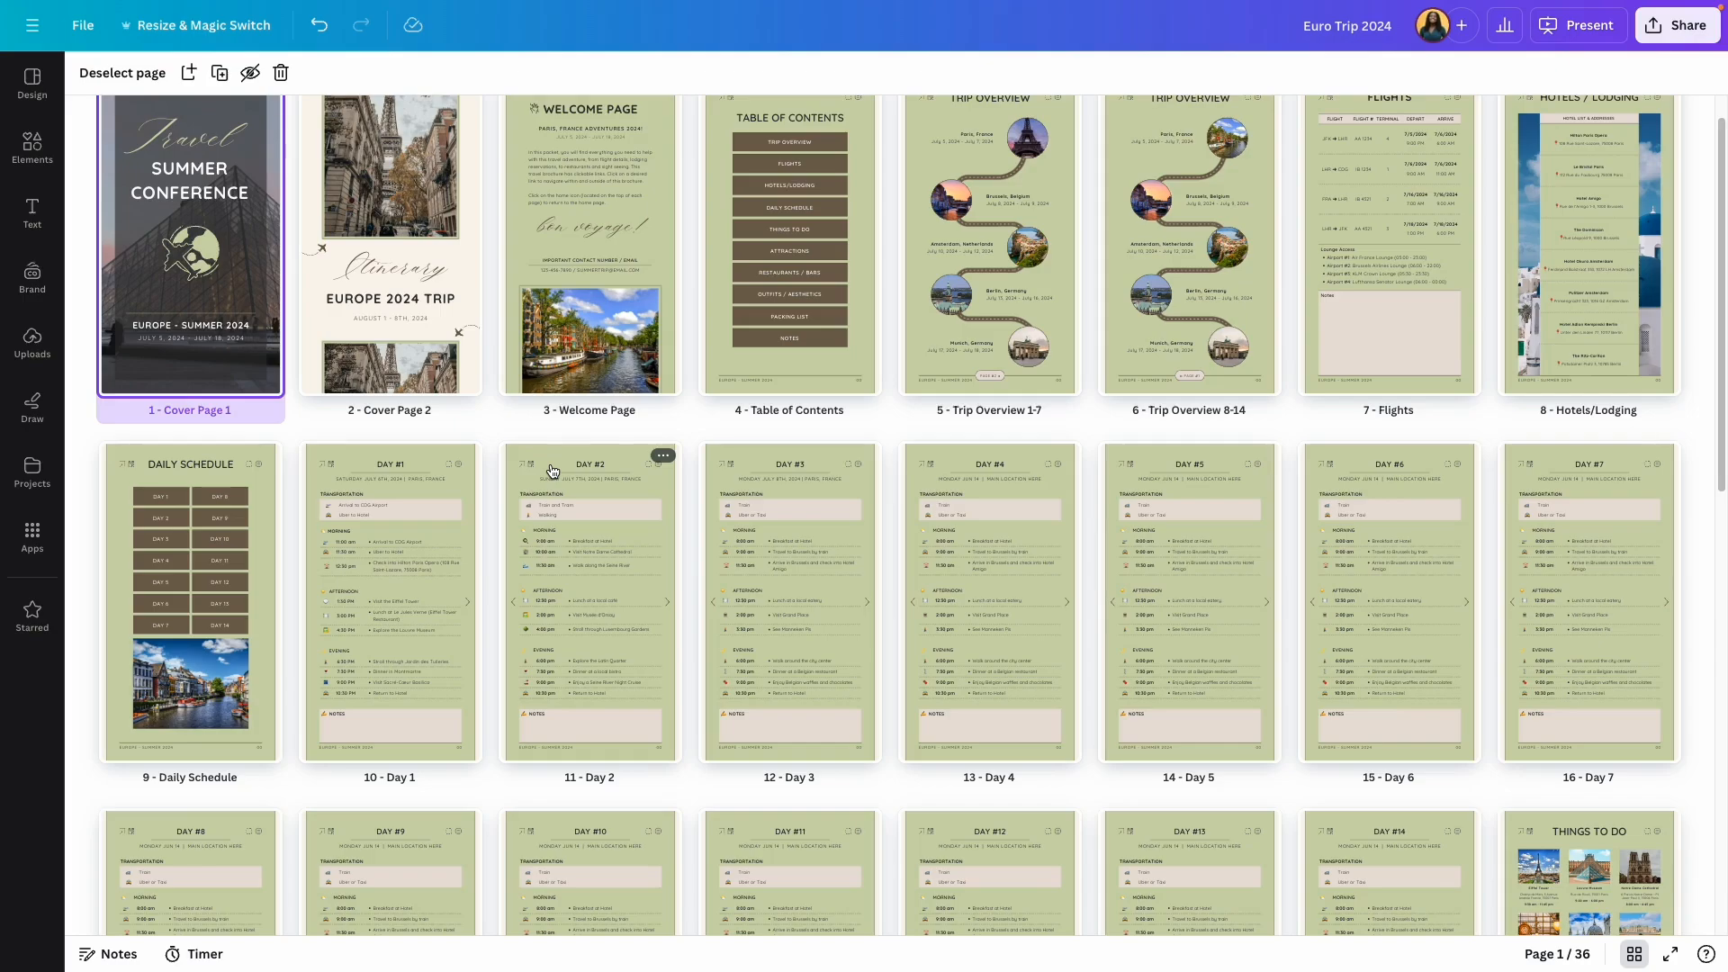
# Step: Return to Cover Page 1 and undo the document-wide change from white to light green
pyautogui.doubleClick(207, 319)
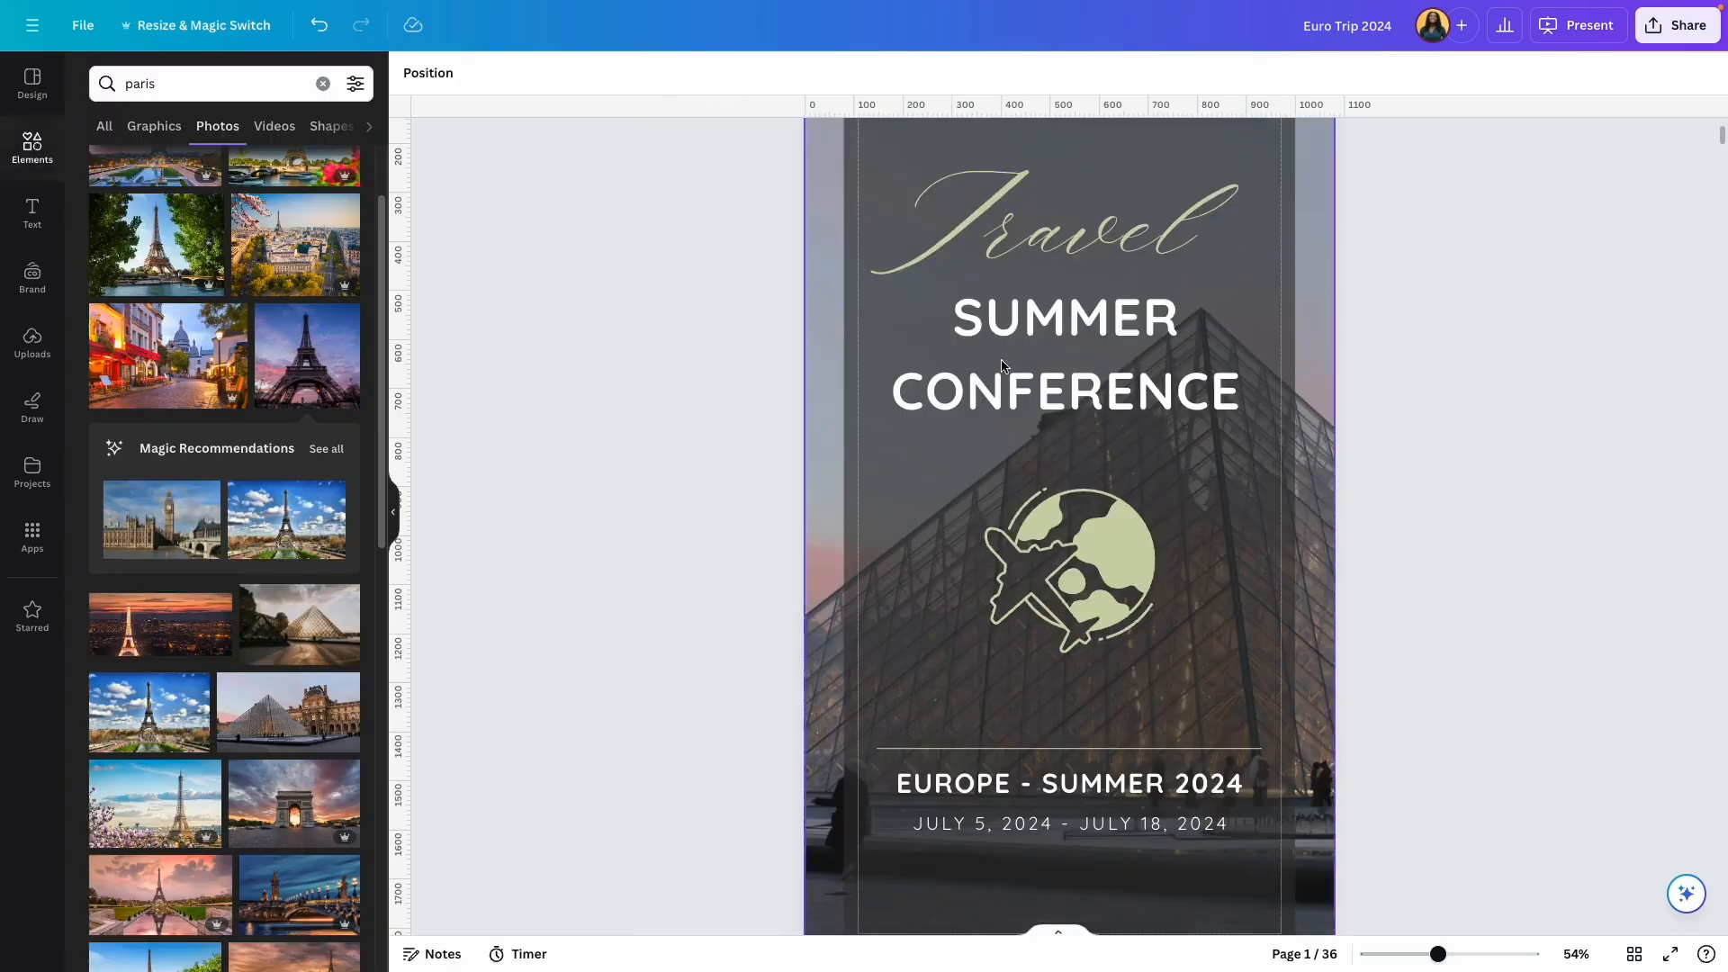
pyautogui.click(1086, 540)
pyautogui.hotkey('ctrl', 'z')
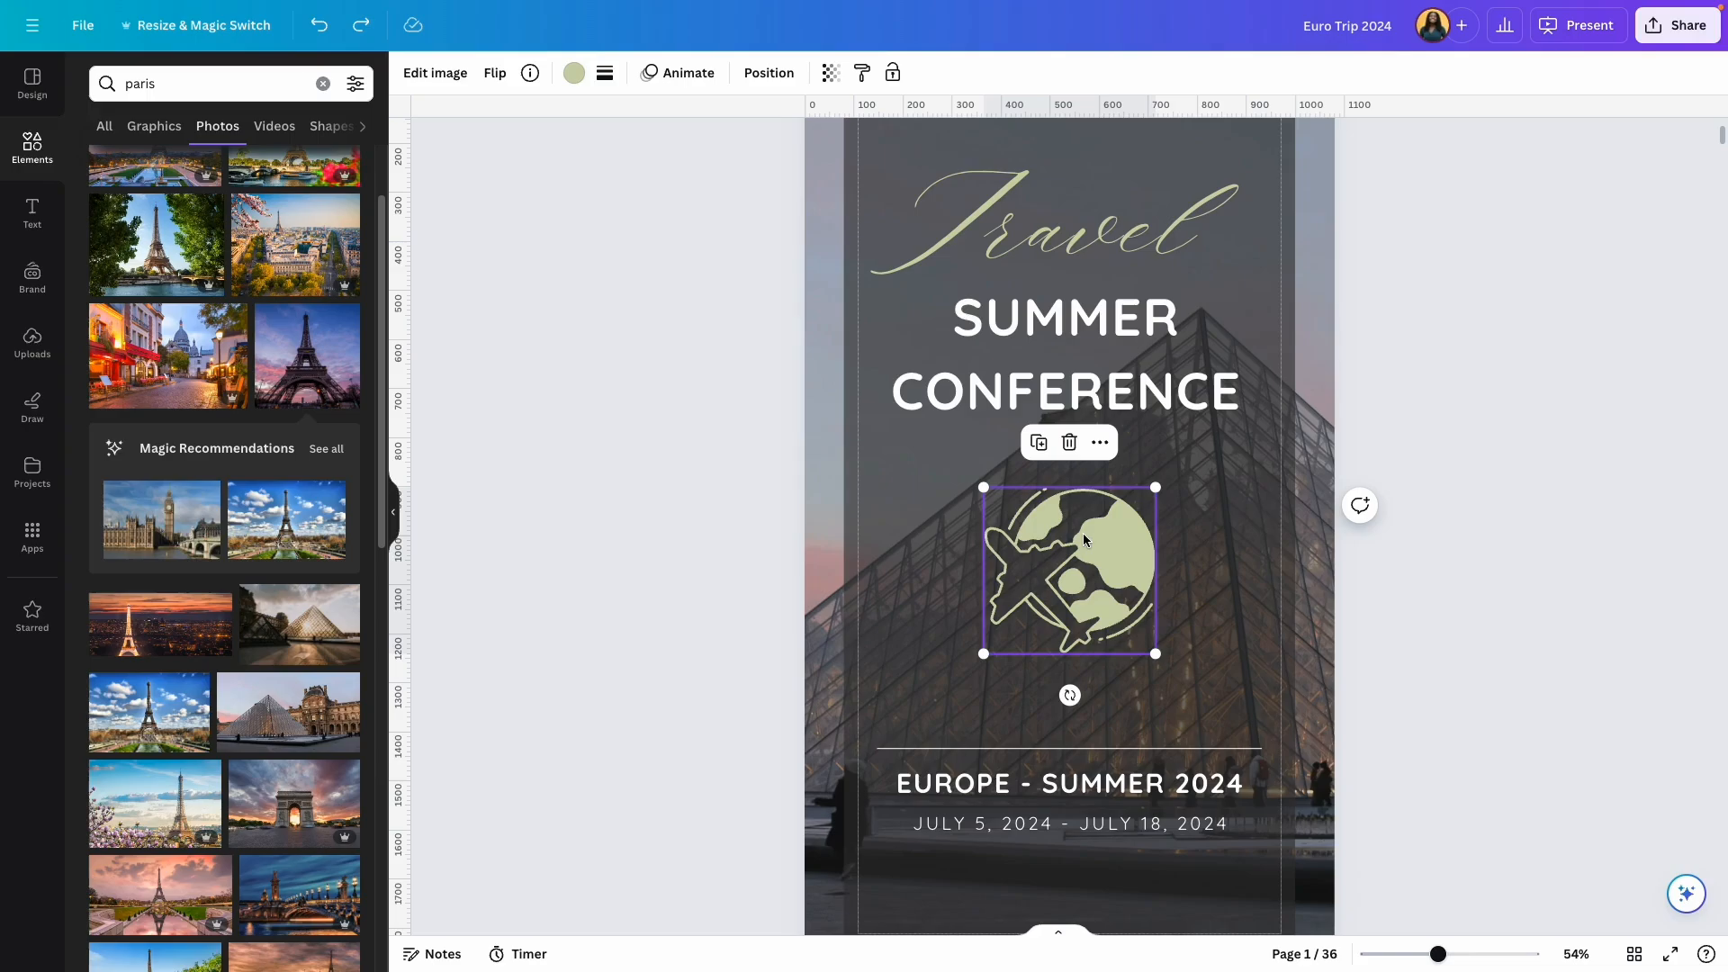
pyautogui.click(1541, 668)
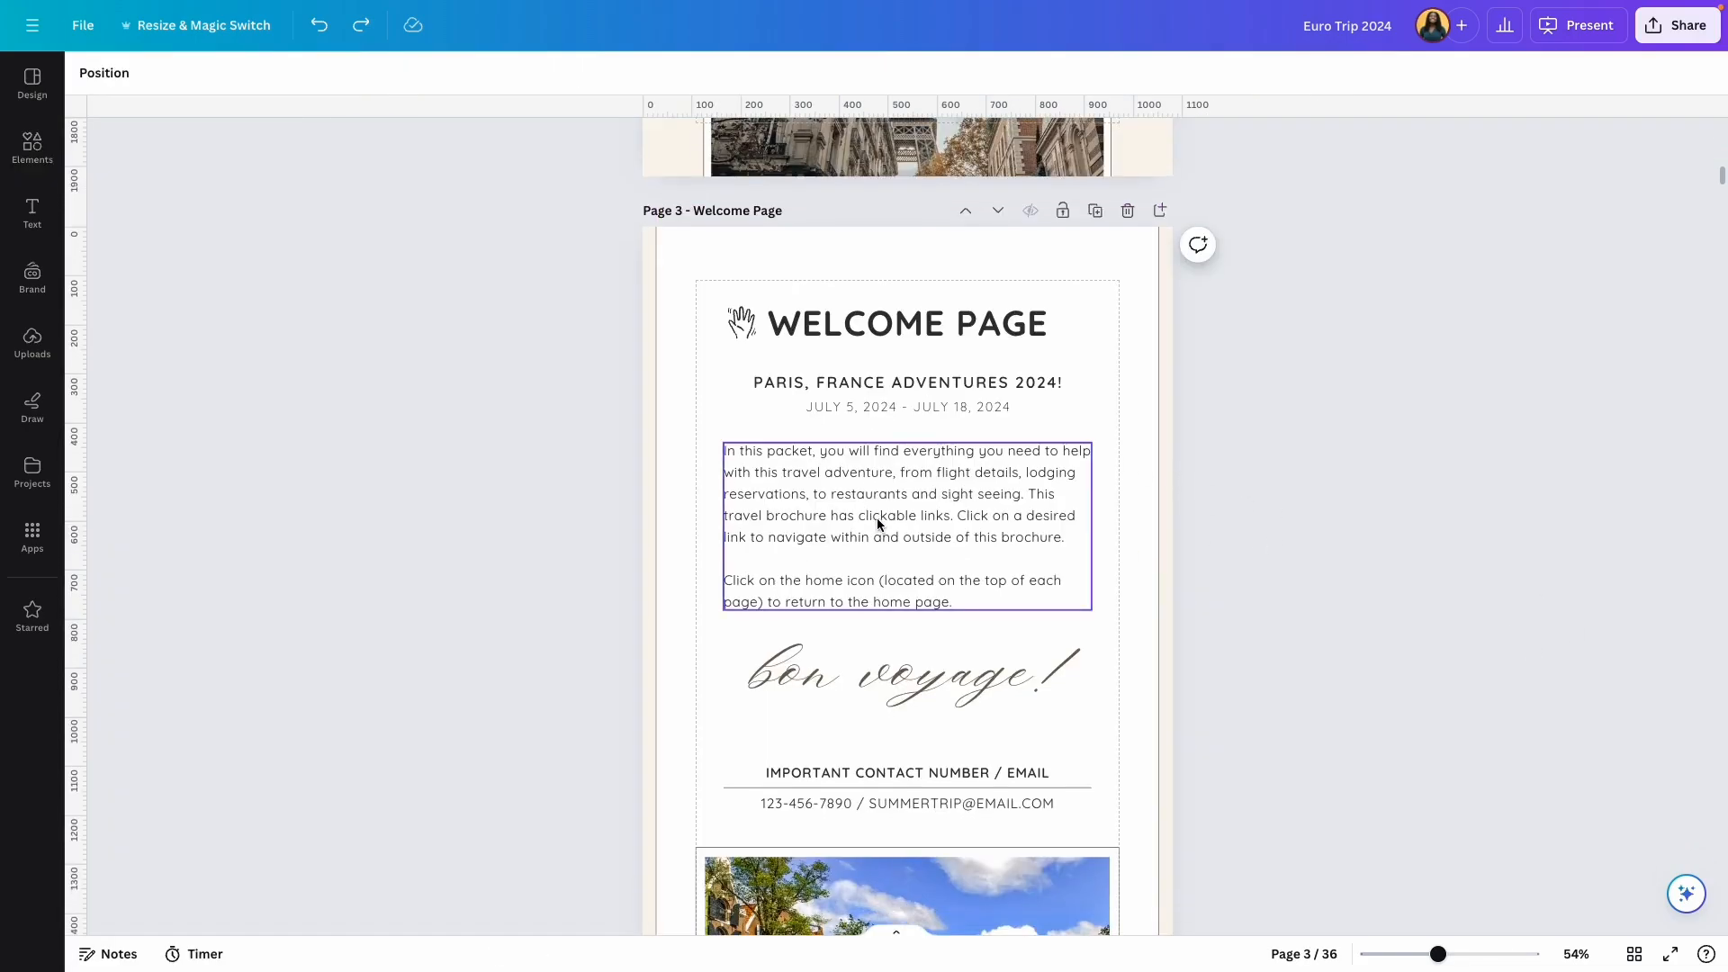
# Step: Review the introduction paragraphs and the contact number and email block on the Welcome Page
pyautogui.doubleClick(771, 521)
pyautogui.doubleClick(858, 599)
pyautogui.tripleClick(860, 592)
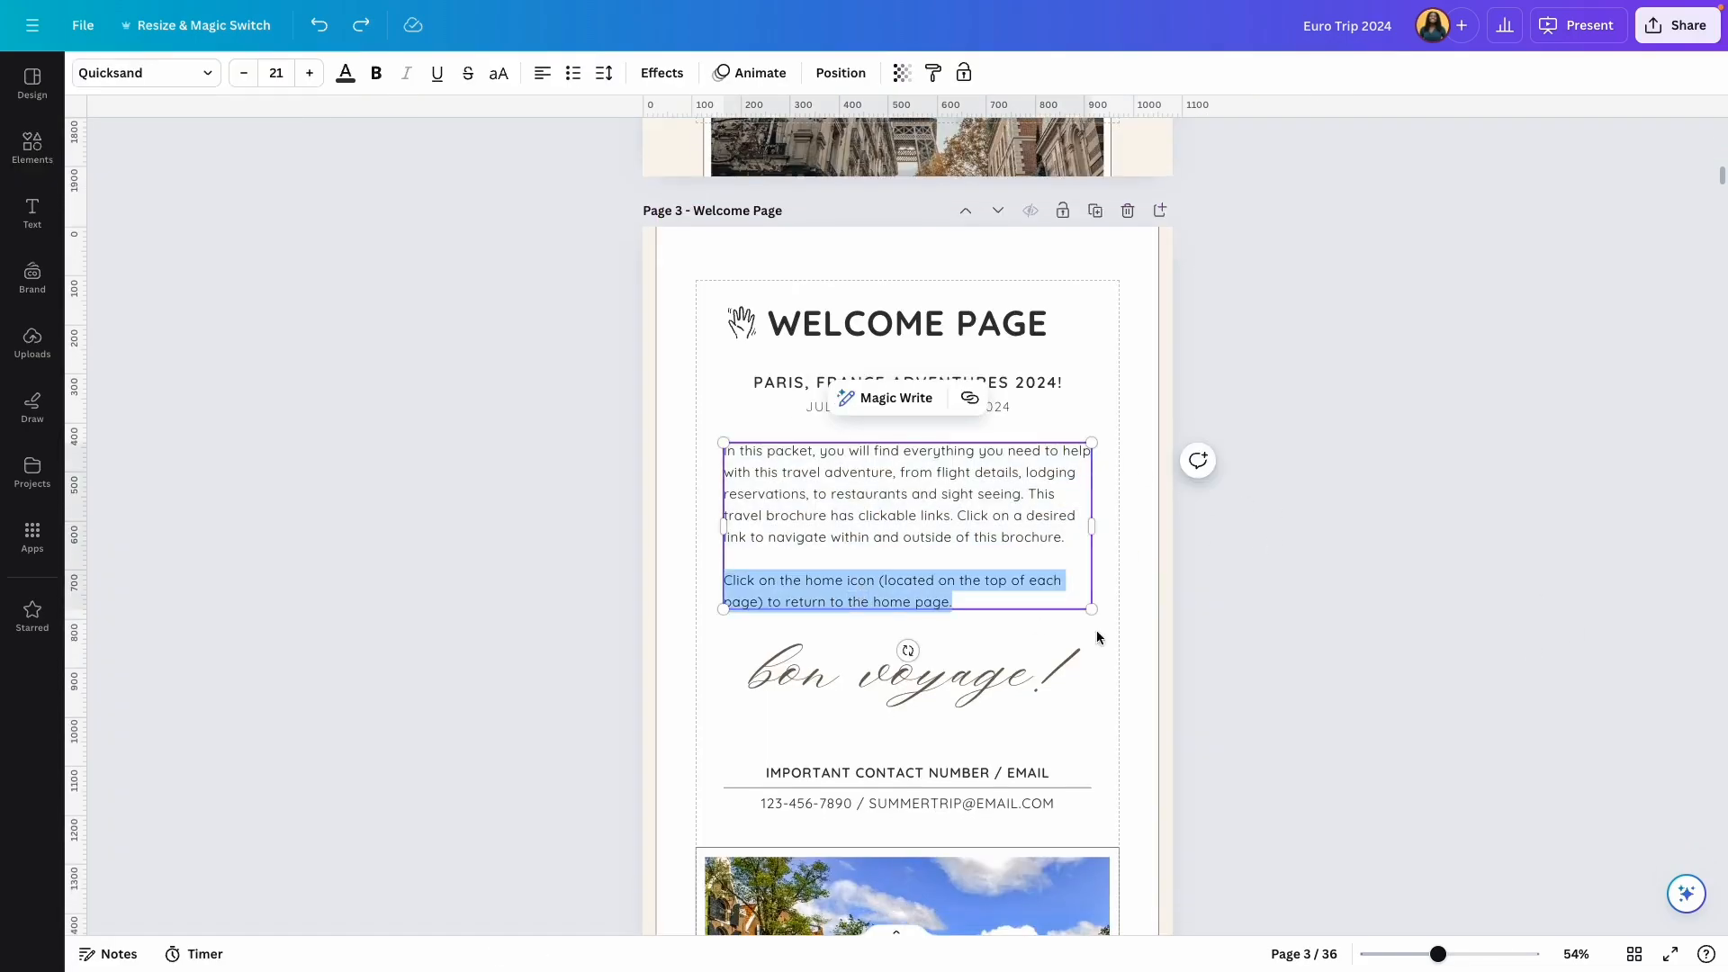
pyautogui.click(1234, 666)
pyautogui.scroll(-3, 931, 458)
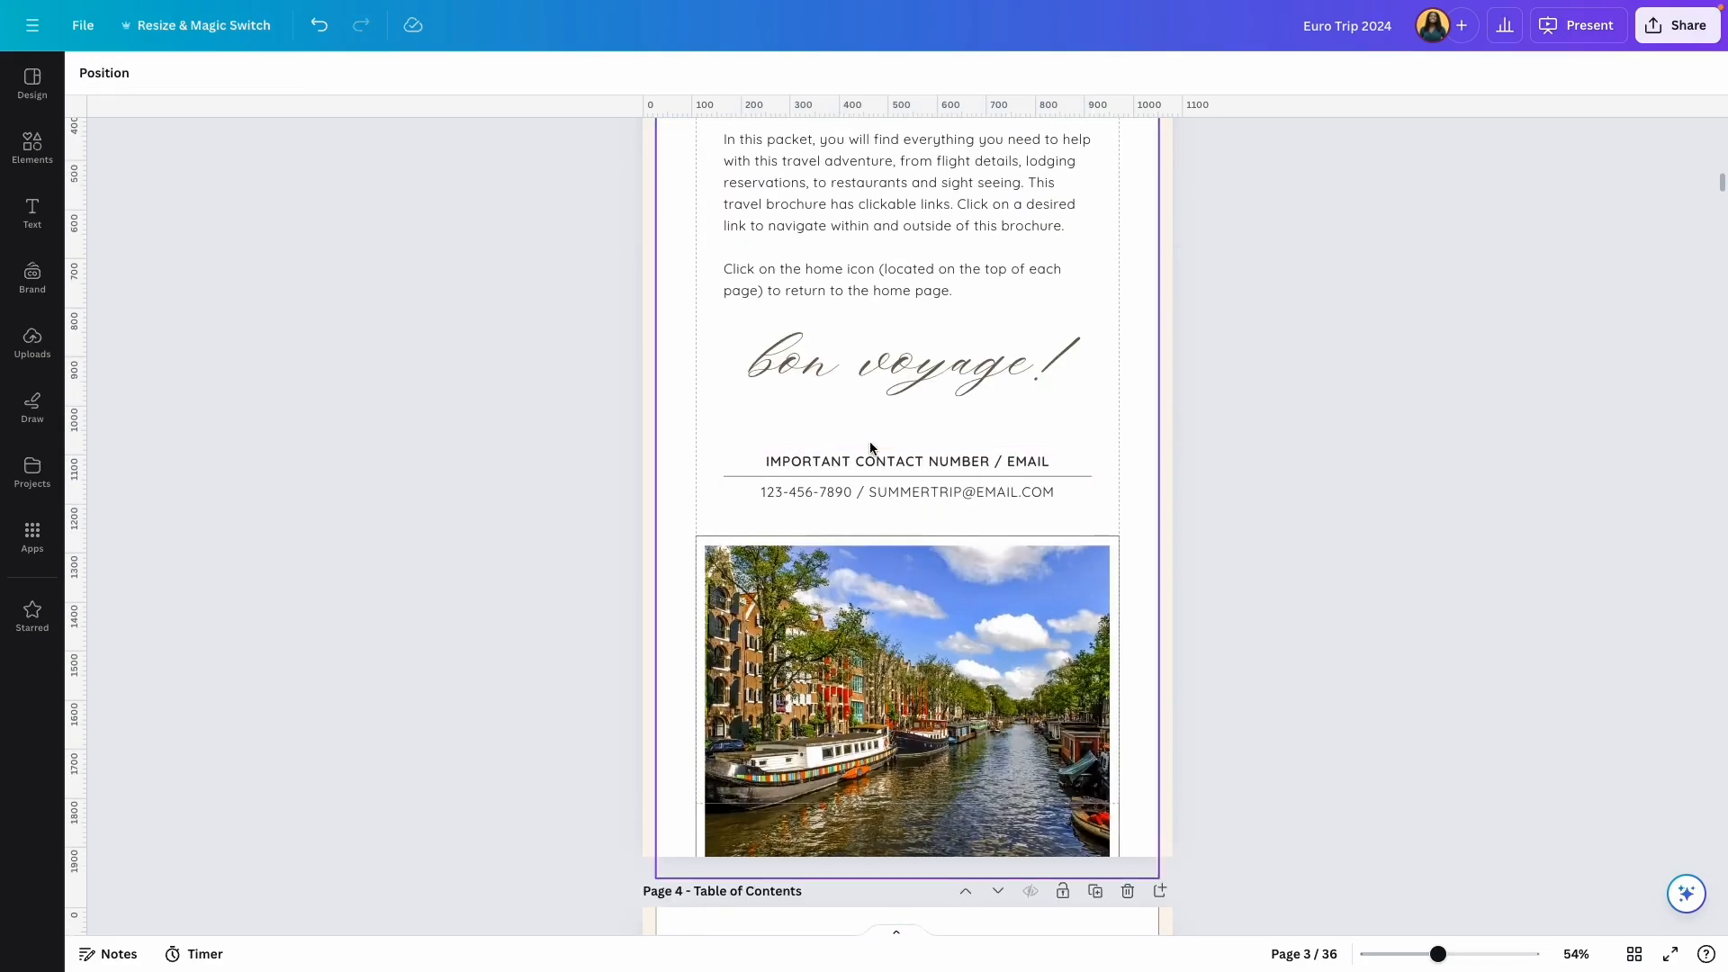
pyautogui.doubleClick(864, 462)
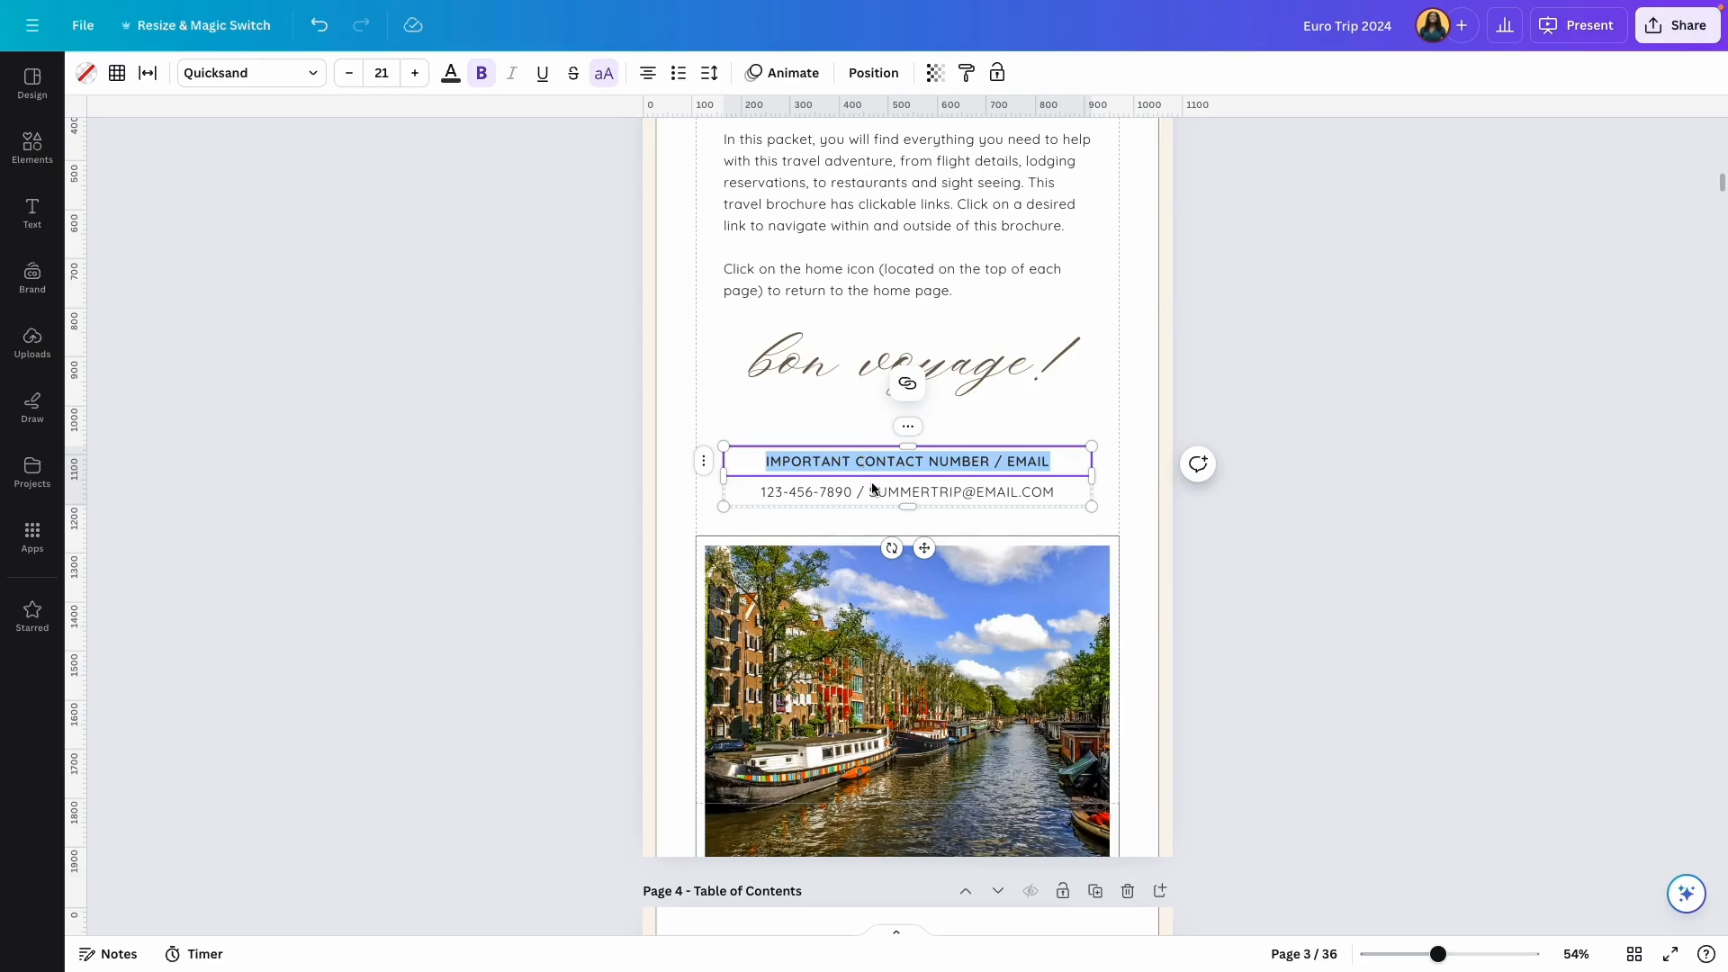
pyautogui.click(974, 505)
pyautogui.scroll(5, 950, 523)
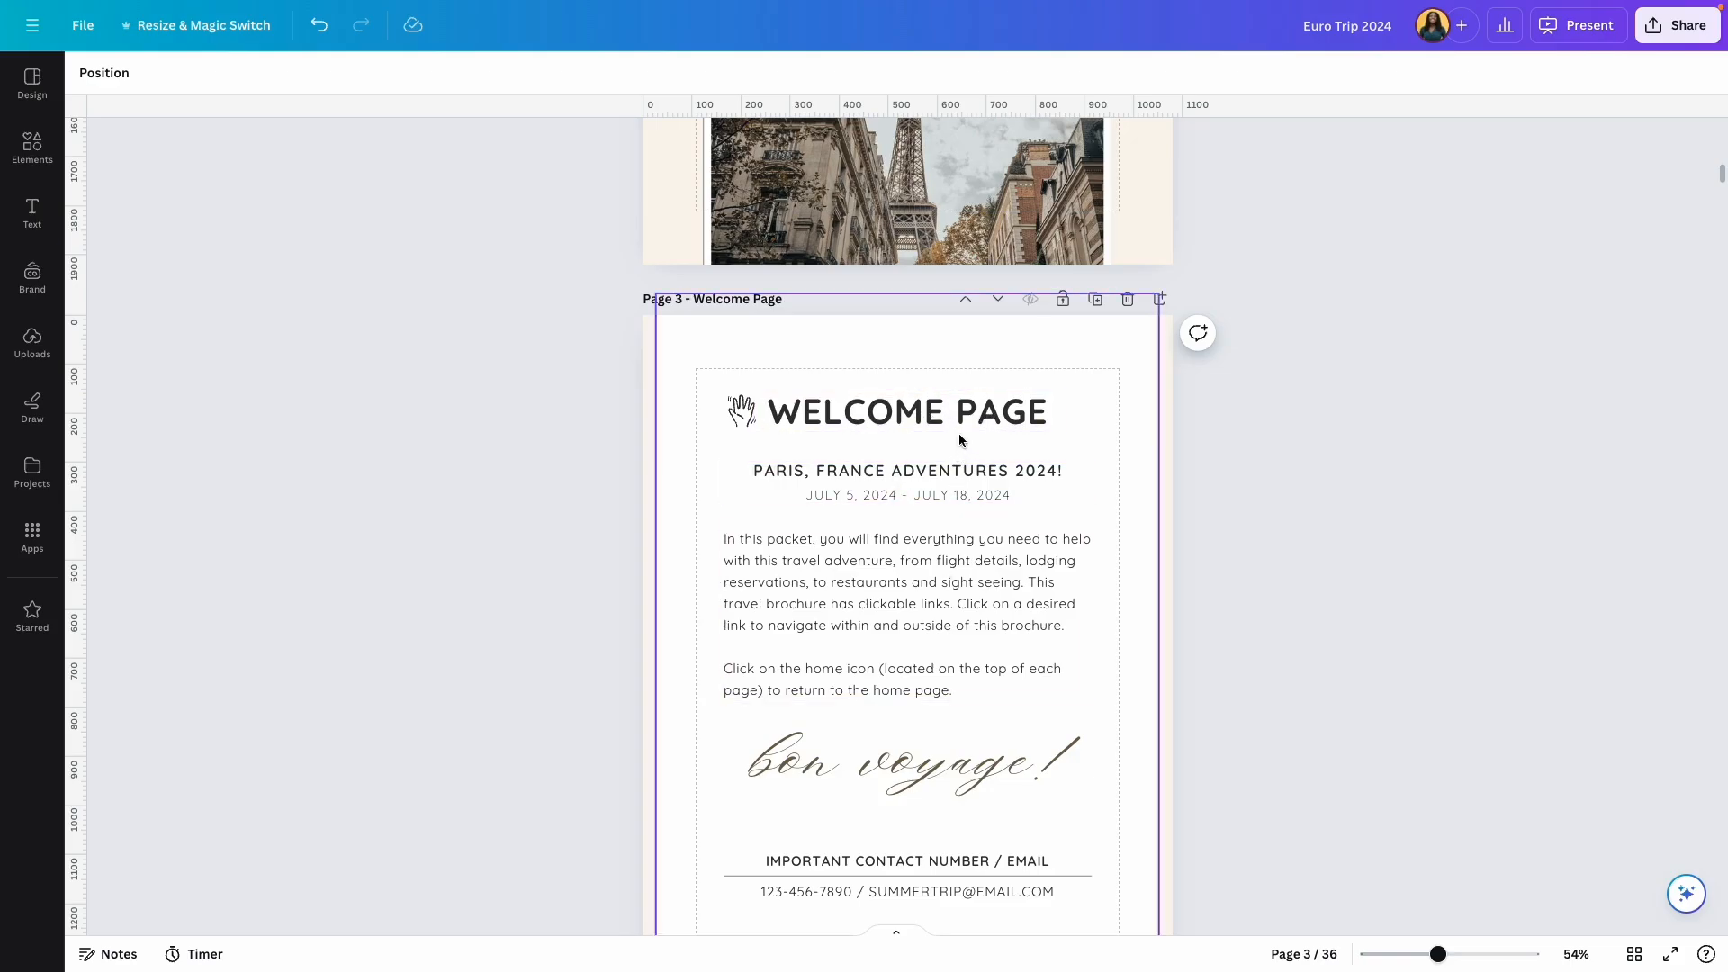
# Step: Follow the home icon's link on the Table of Contents page to the Welcome Page
pyautogui.scroll(-10, 958, 440)
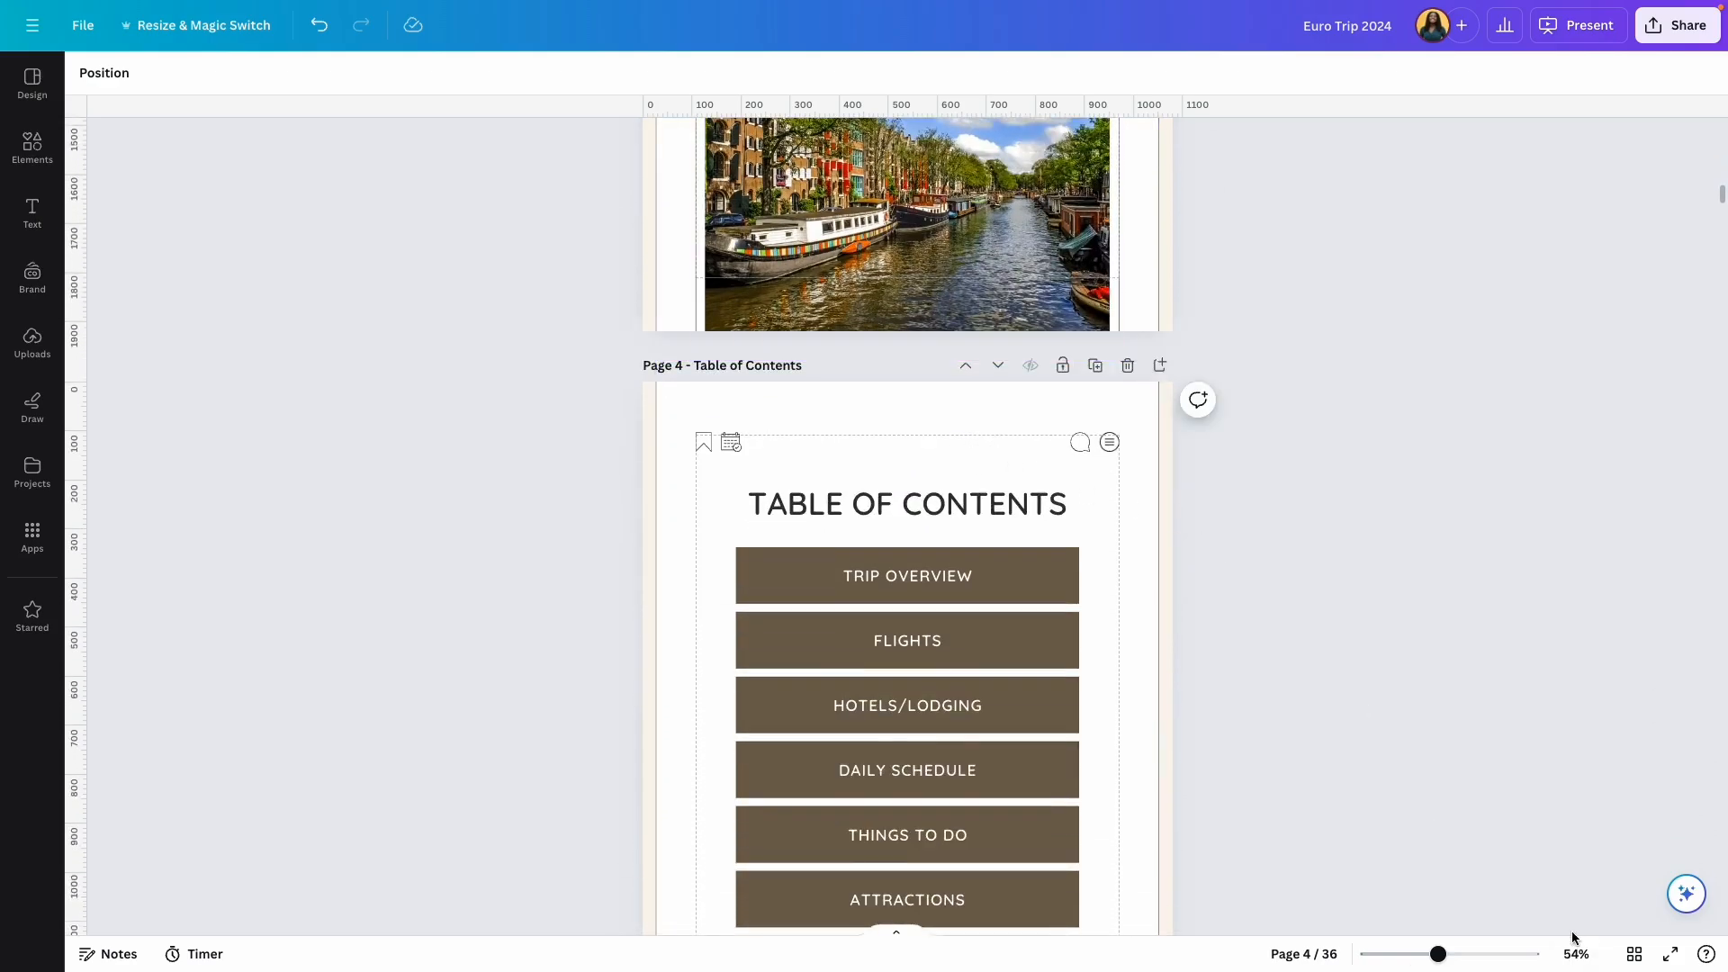
pyautogui.click(1477, 954)
pyautogui.click(1318, 617)
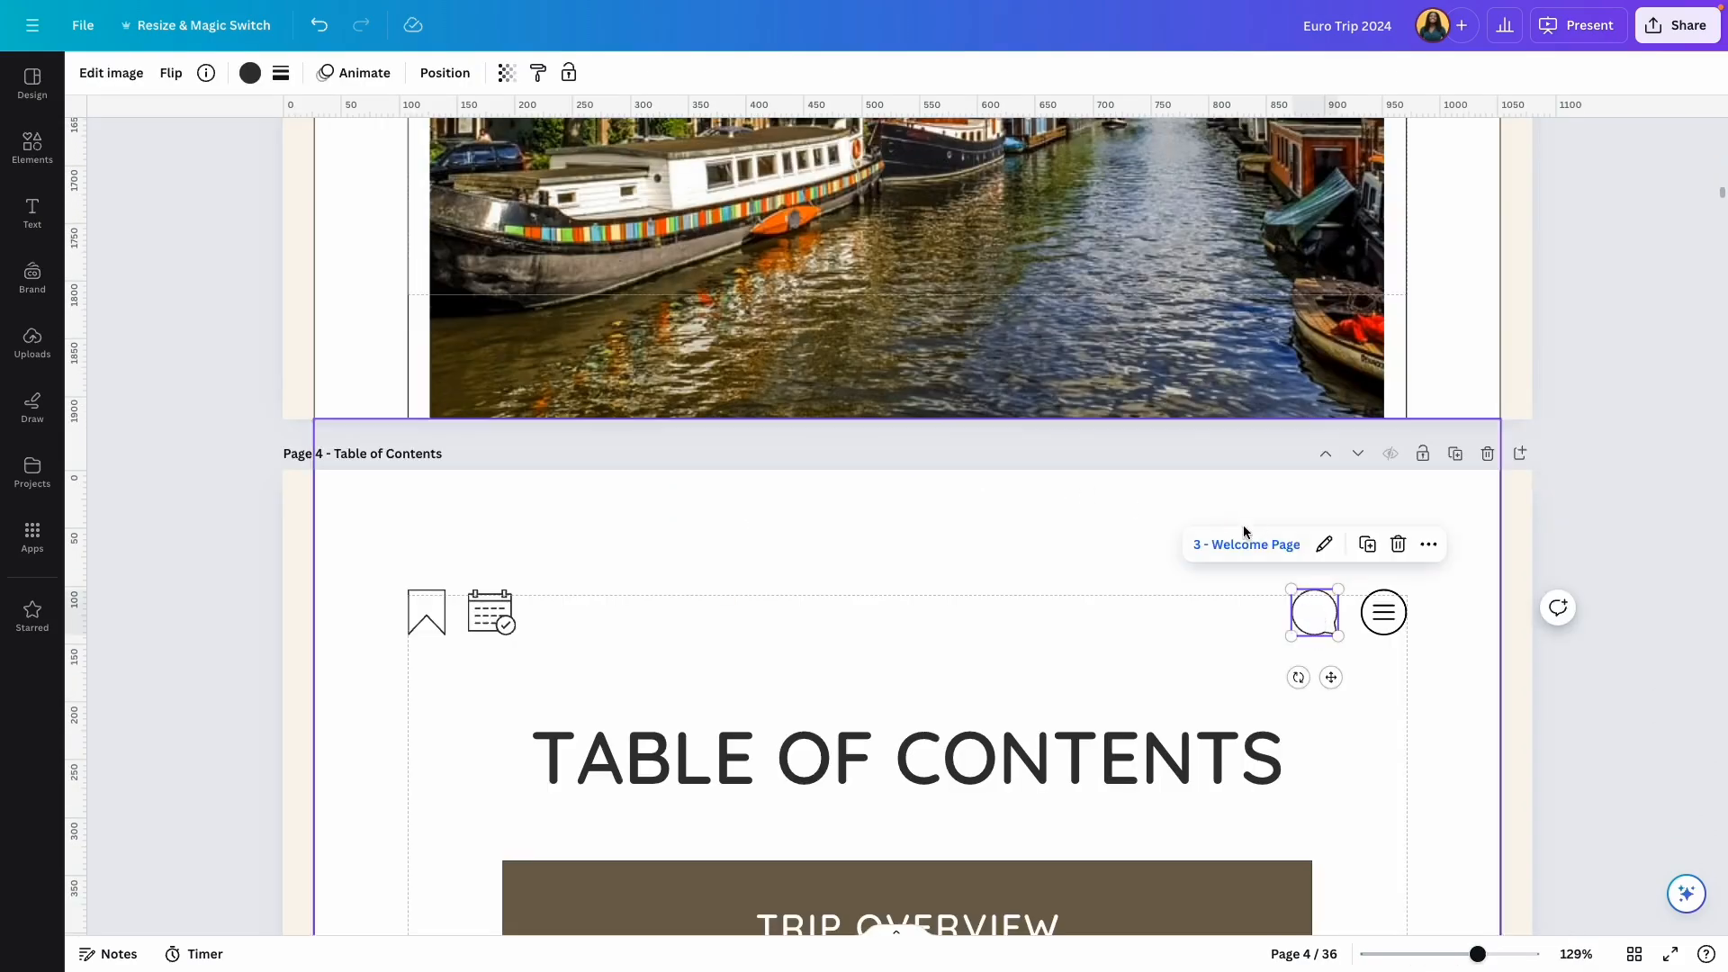
pyautogui.click(1259, 543)
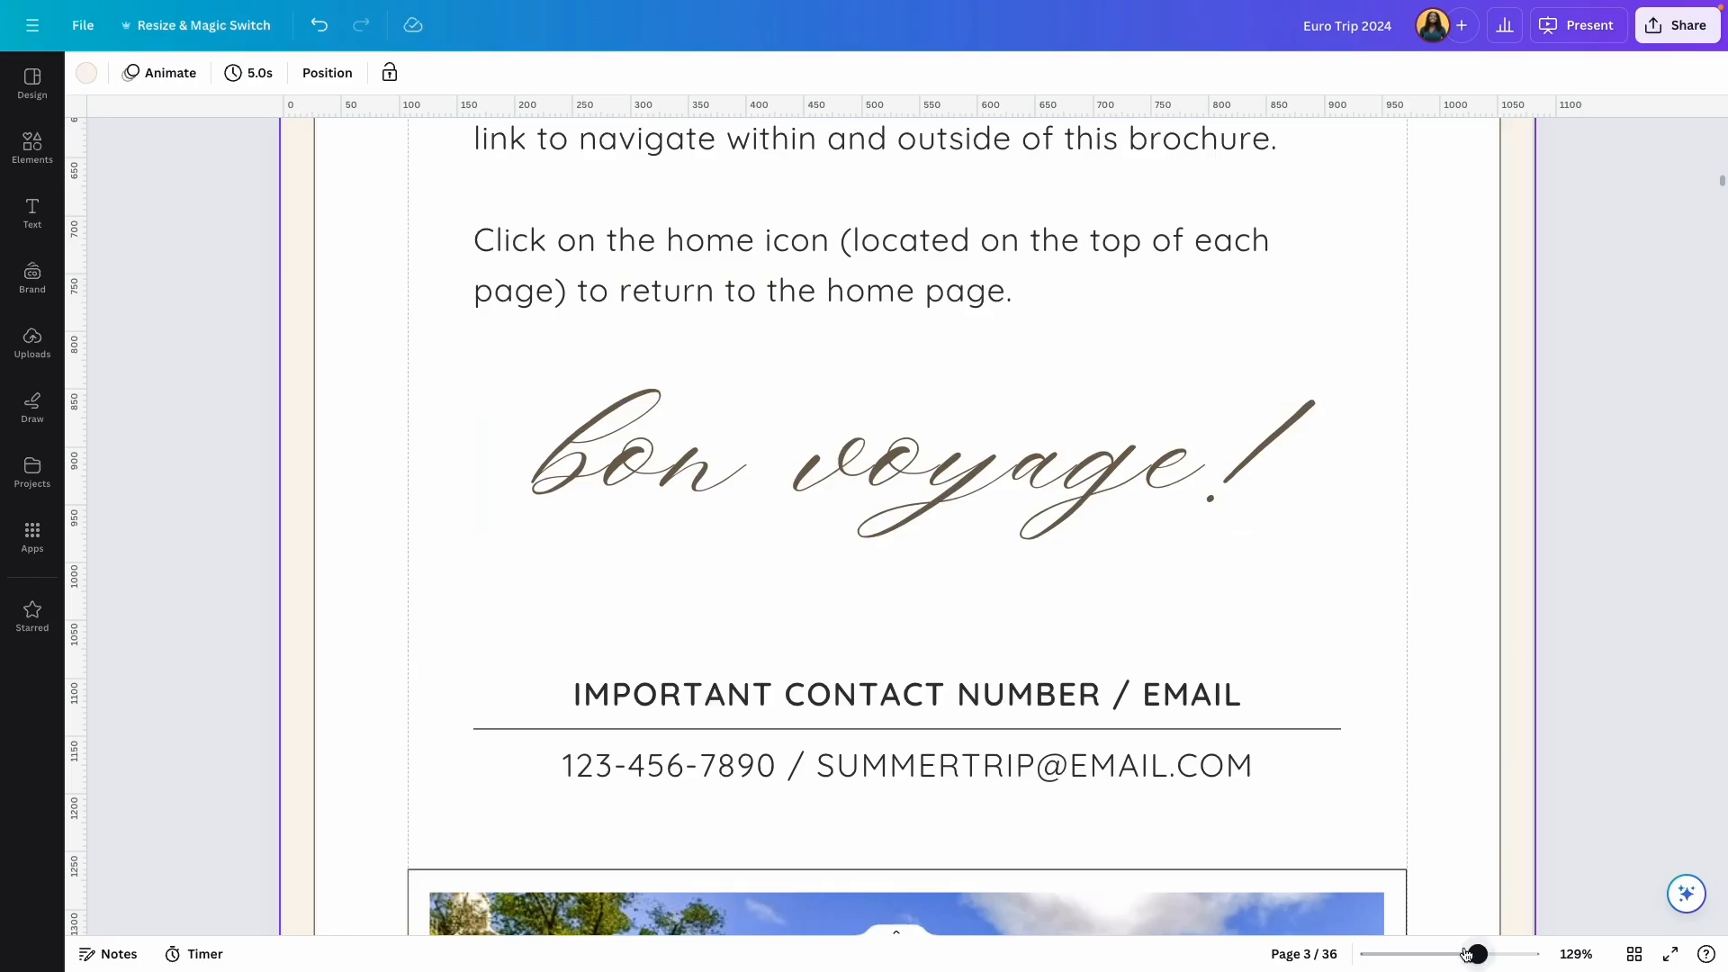
# Step: Check the page links of the TRIP OVERVIEW, FLIGHTS and HOTELS/LODGING rows in the table of contents
pyautogui.moveTo(1477, 954); pyautogui.dragTo(1446, 954)
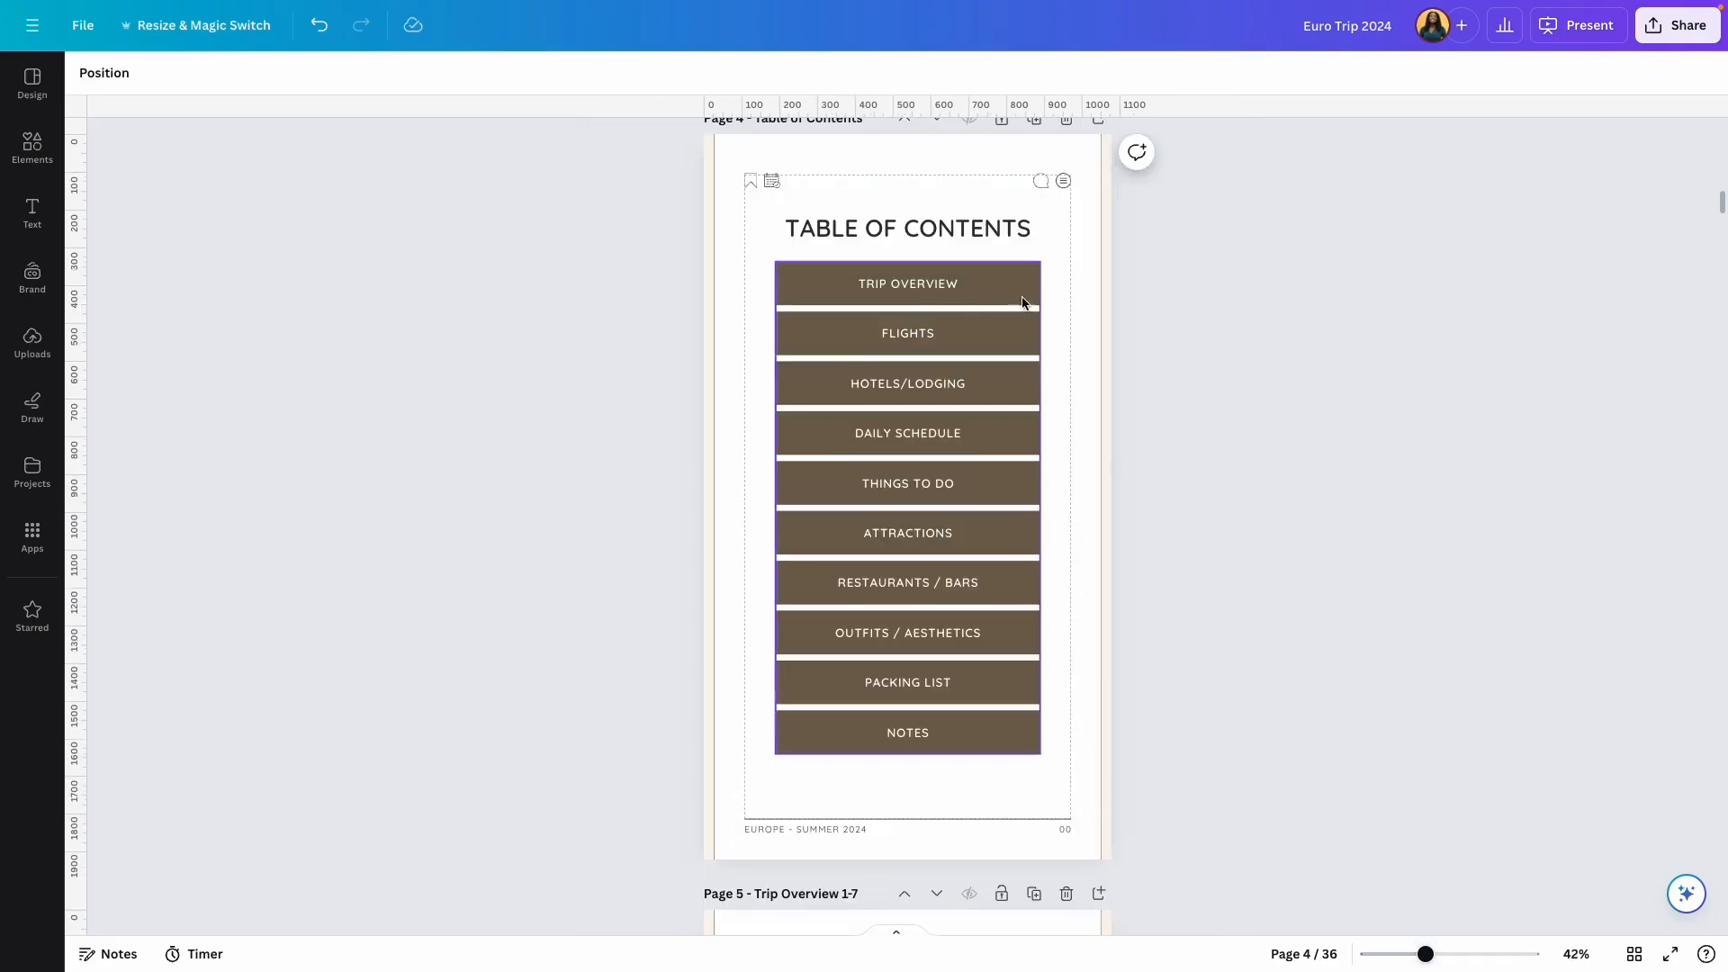
pyautogui.click(999, 297)
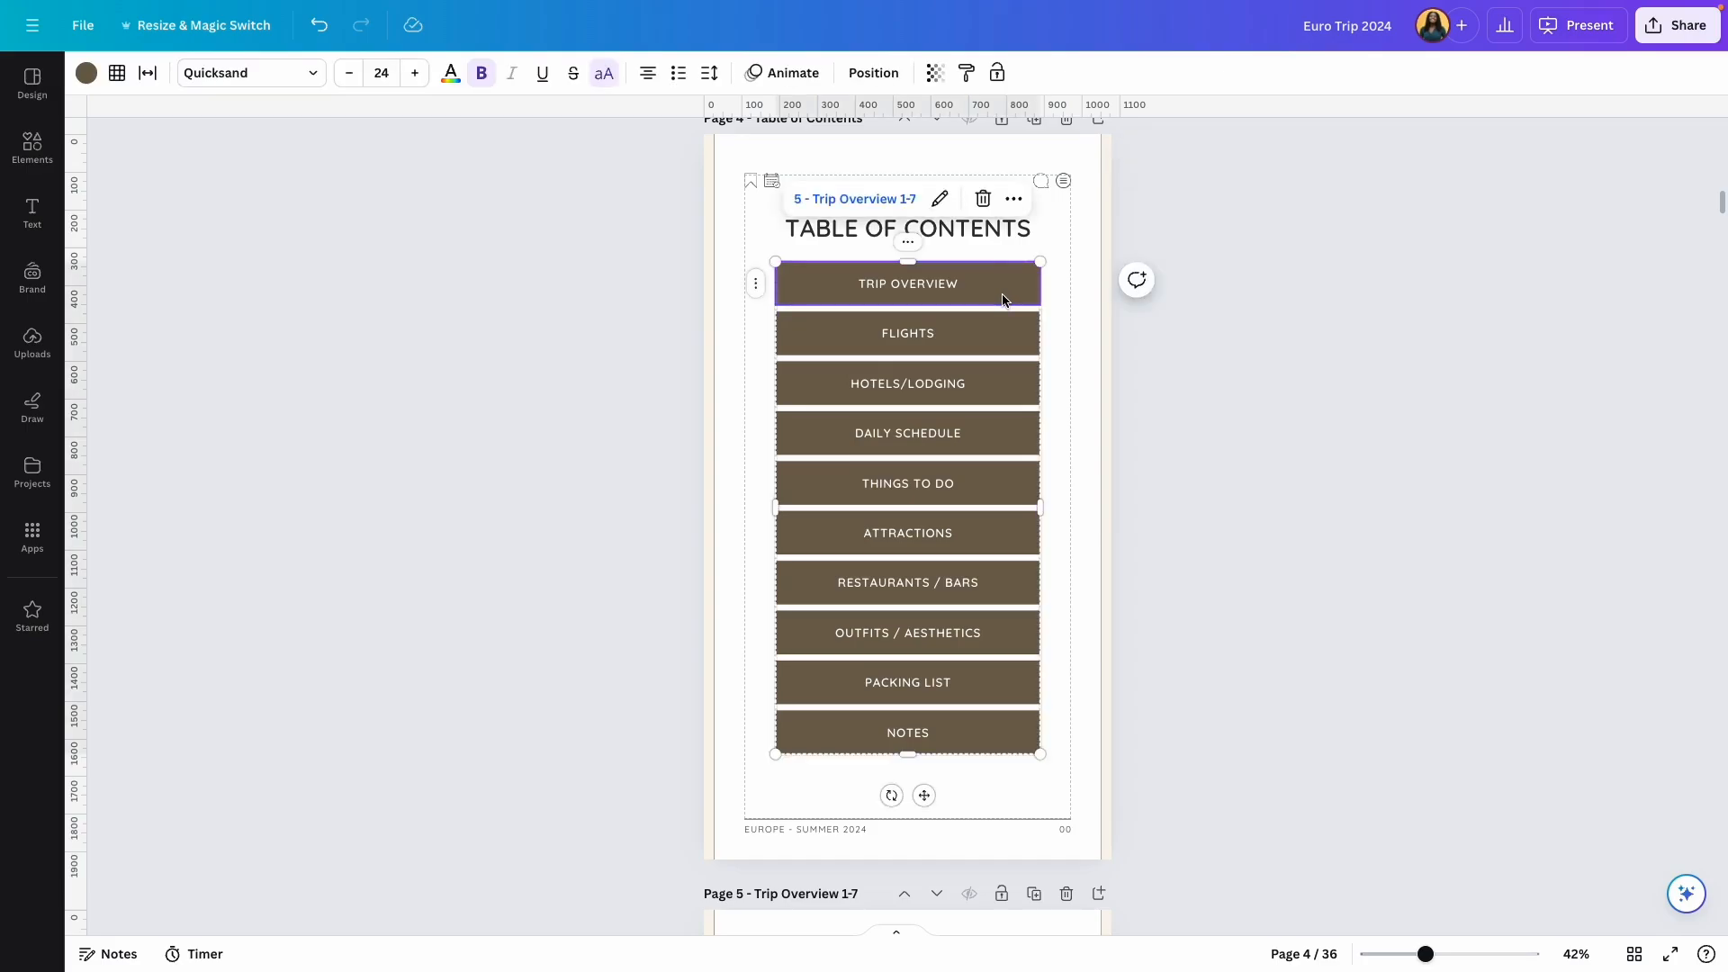
pyautogui.click(906, 345)
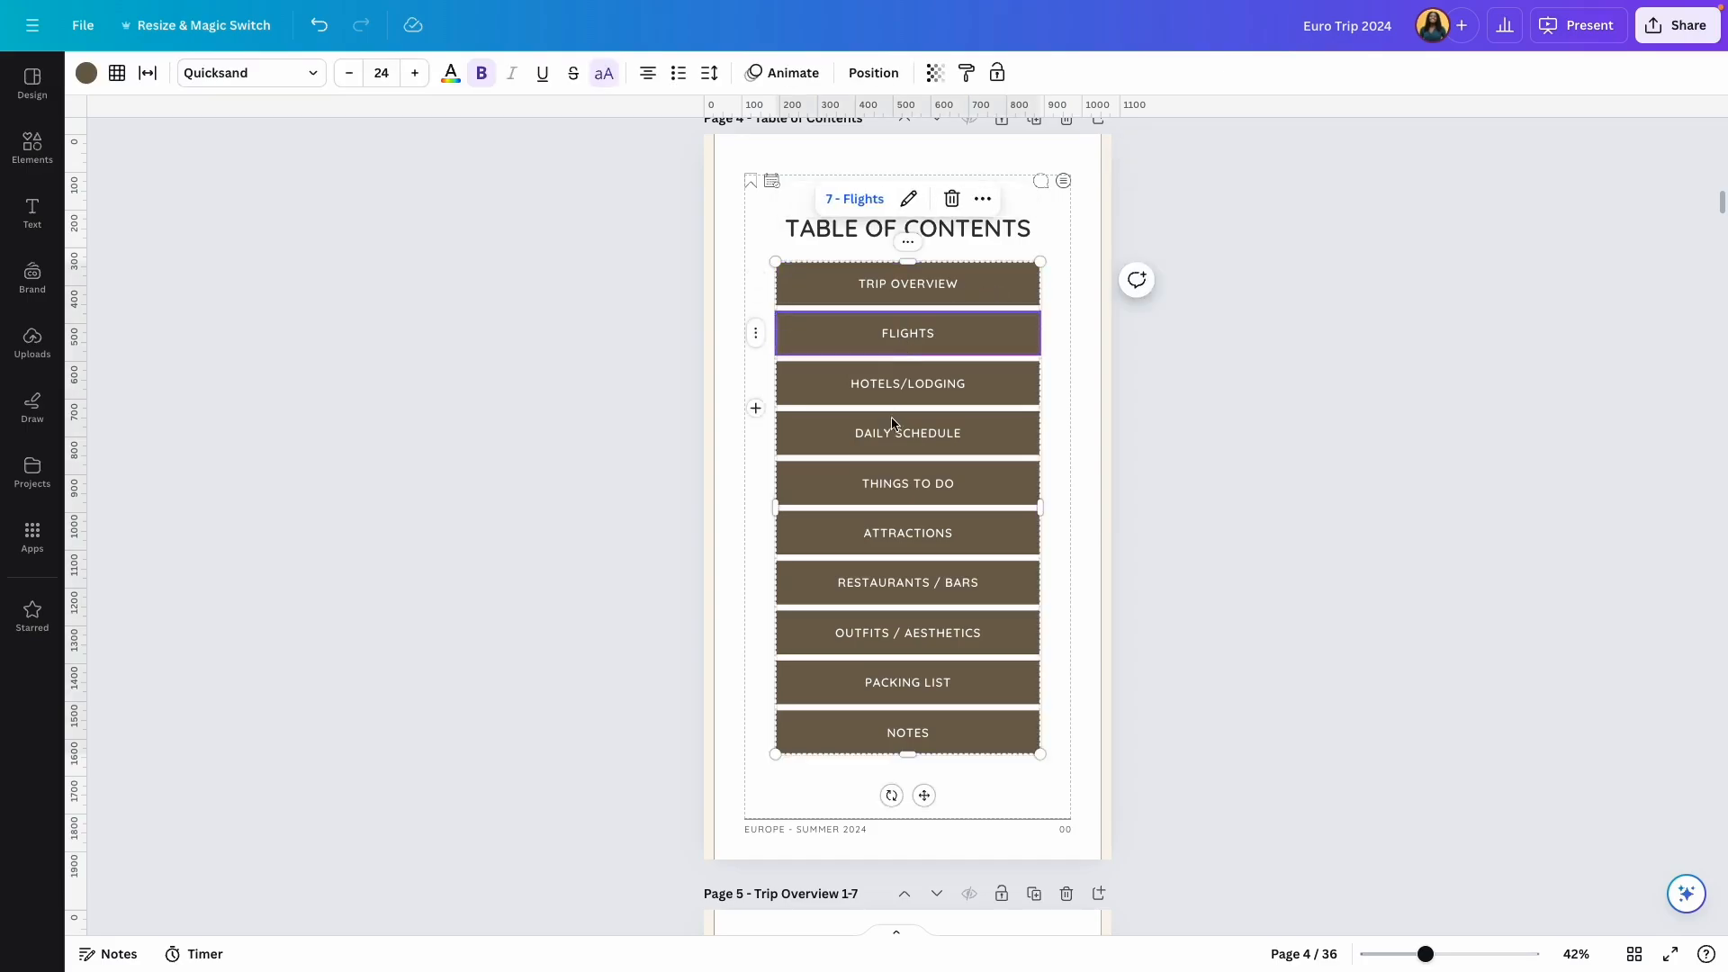
pyautogui.click(905, 396)
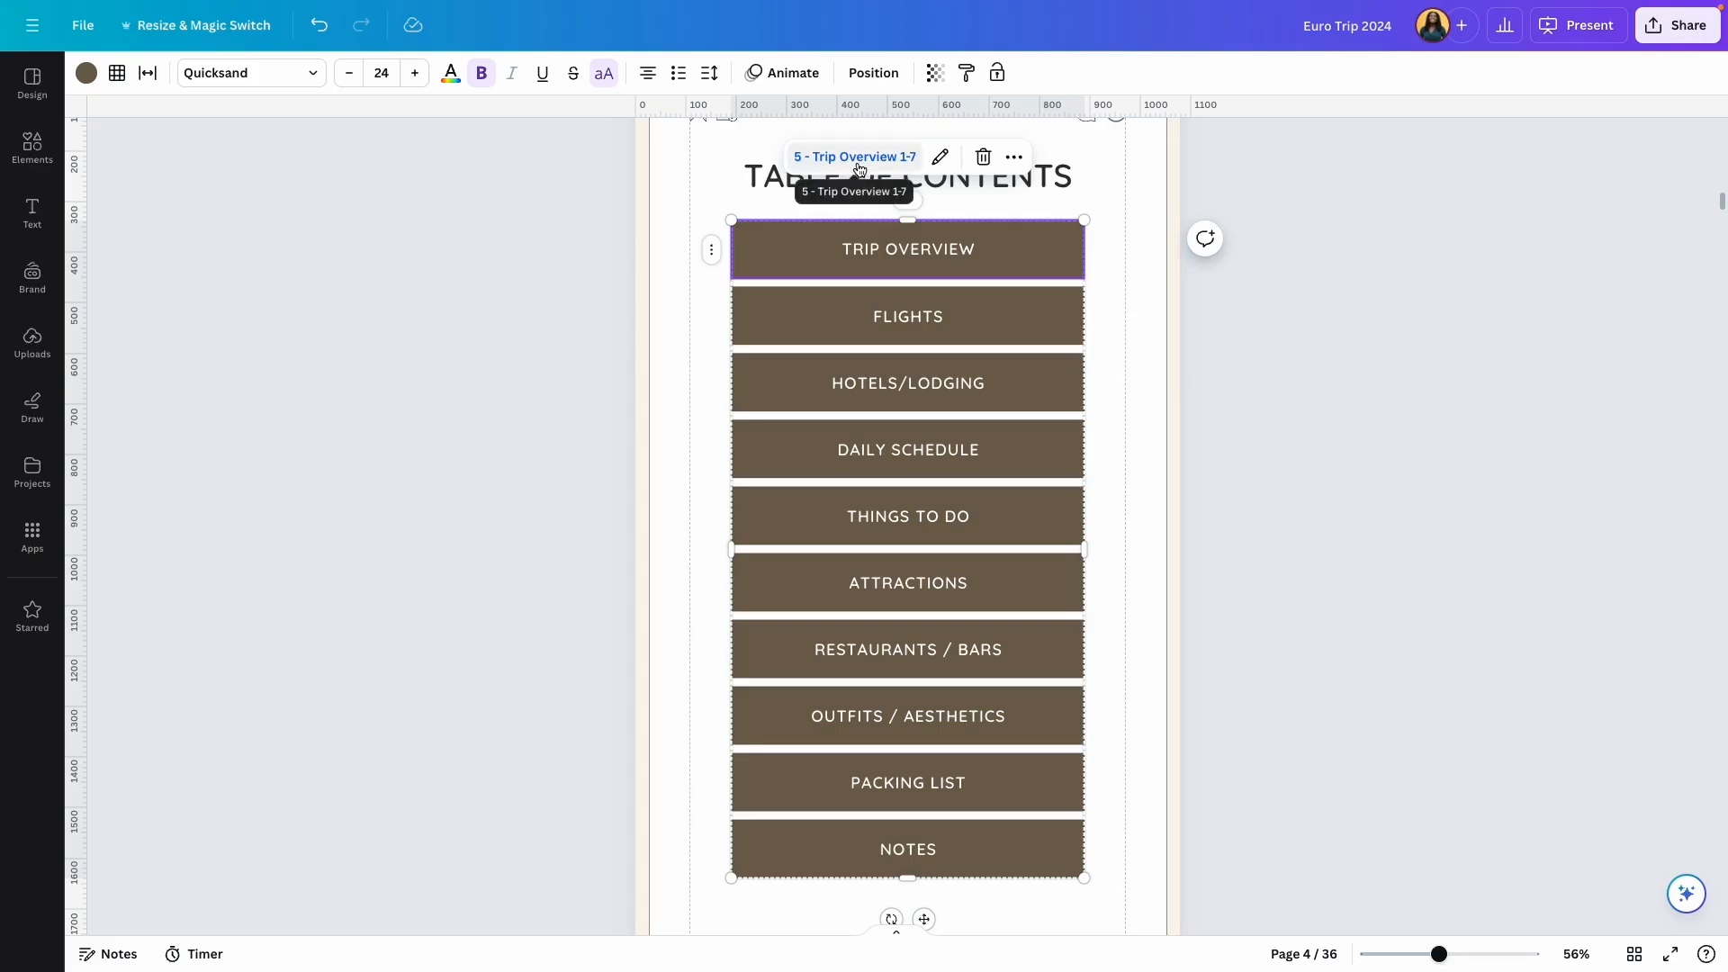
# Step: Follow the TRIP OVERVIEW row's link to page 5, and request but cancel that page's deletion
pyautogui.click(857, 160)
pyautogui.scroll(3, 1035, 441)
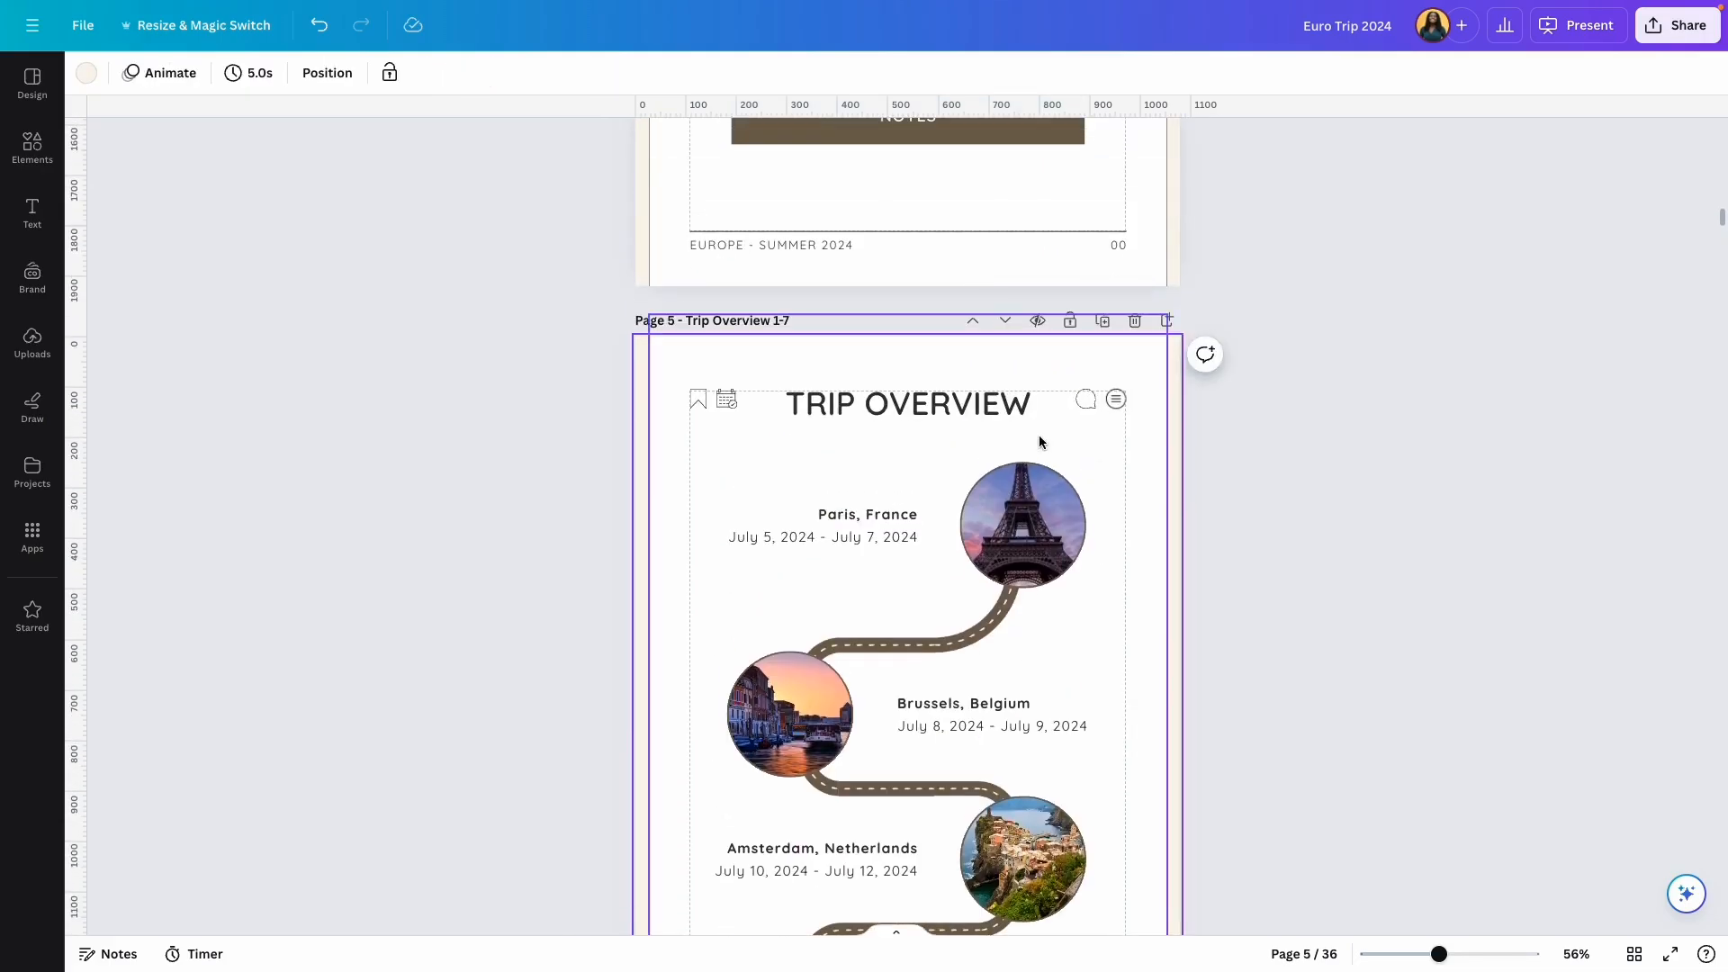
pyautogui.click(1133, 320)
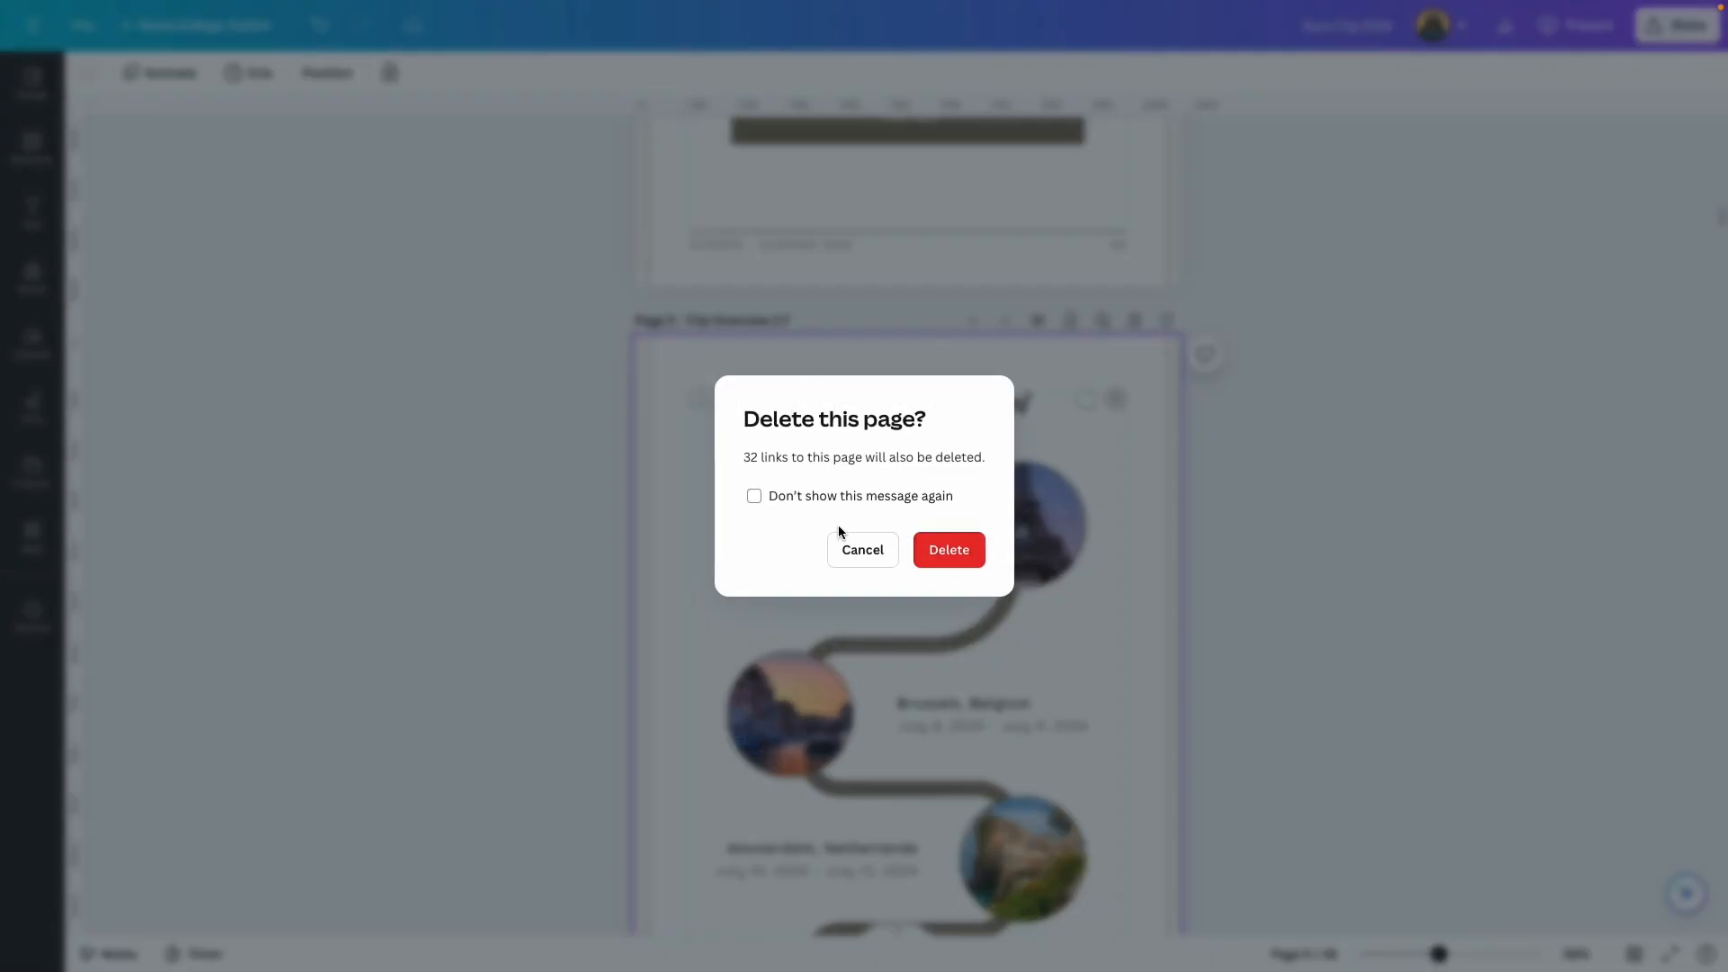
pyautogui.click(840, 549)
# Step: Rename the TRIP OVERVIEW row in the table of contents to OVERVIEW
pyautogui.scroll(2, 850, 558)
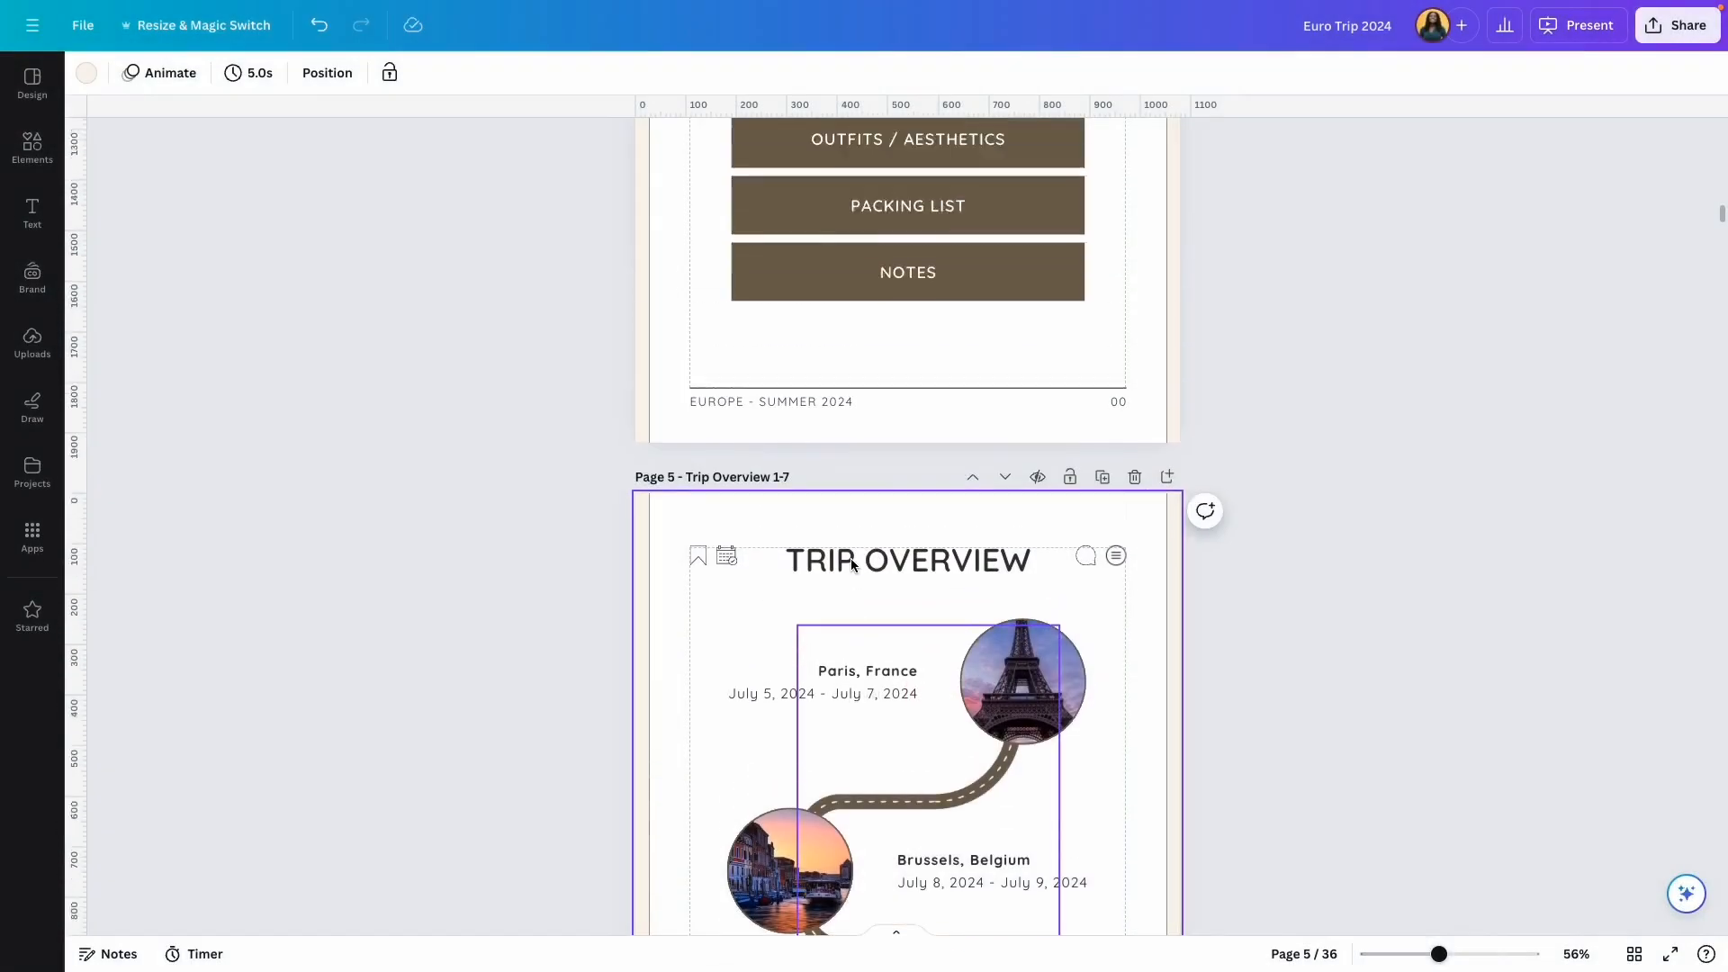
pyautogui.scroll(5, 850, 558)
pyautogui.click(892, 327)
pyautogui.click(892, 327)
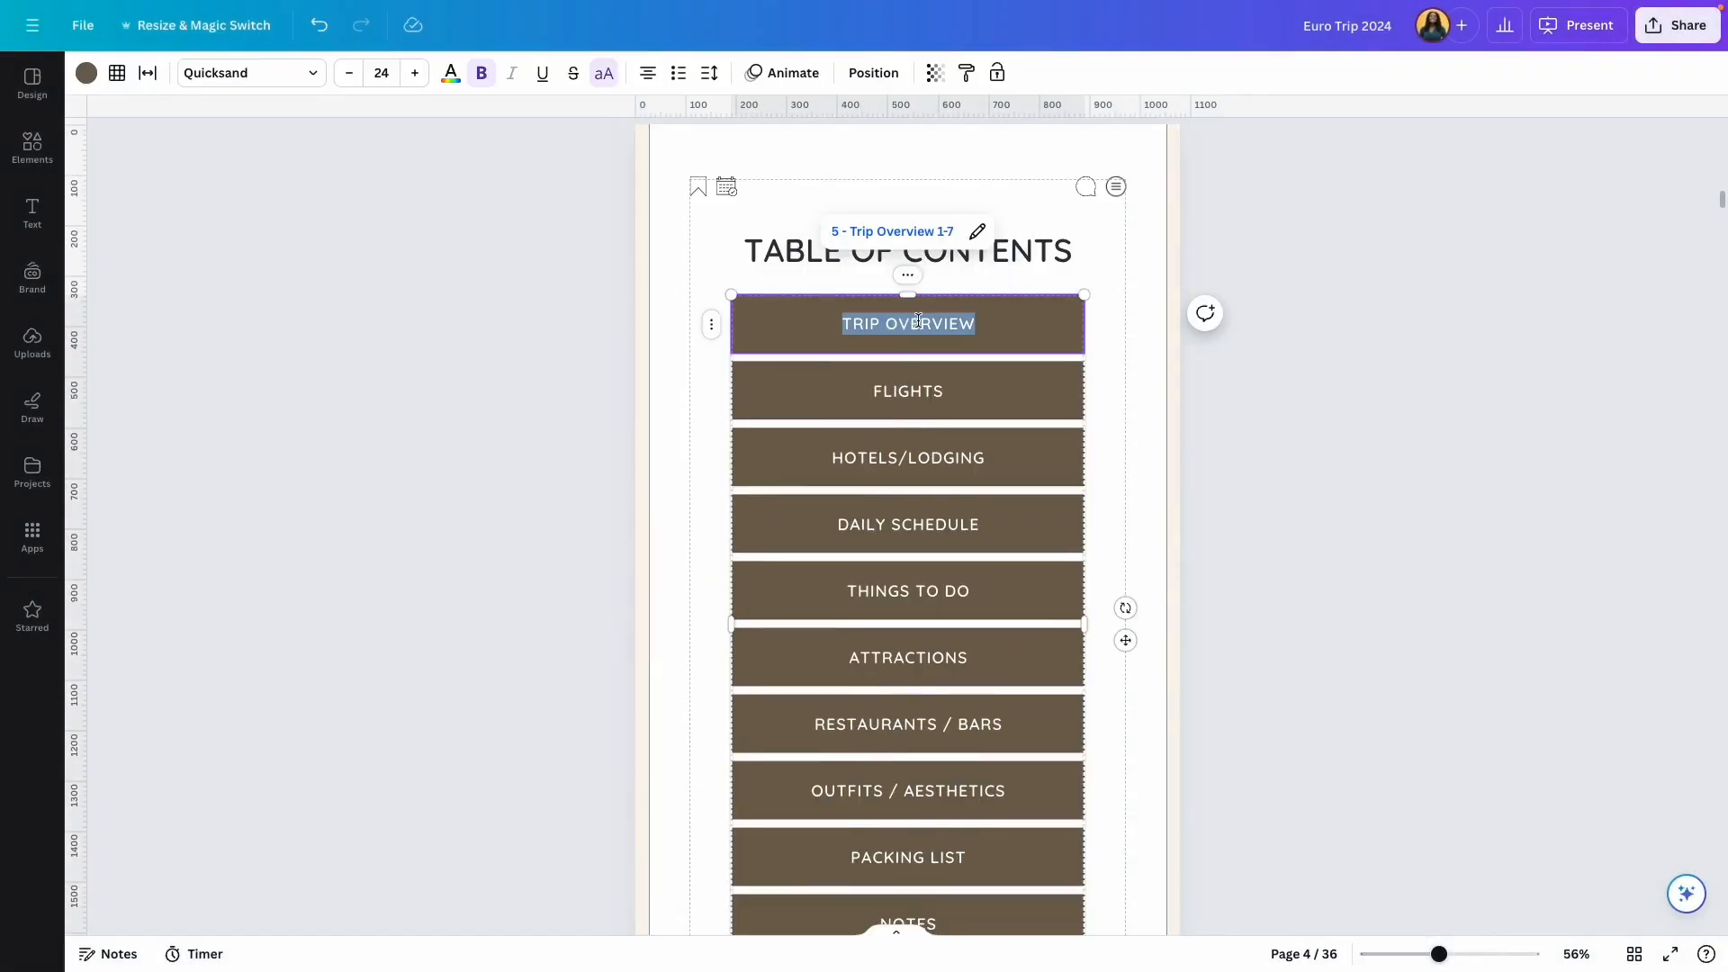
pyautogui.press('BackSpace')
pyautogui.write('OVERVIEW')
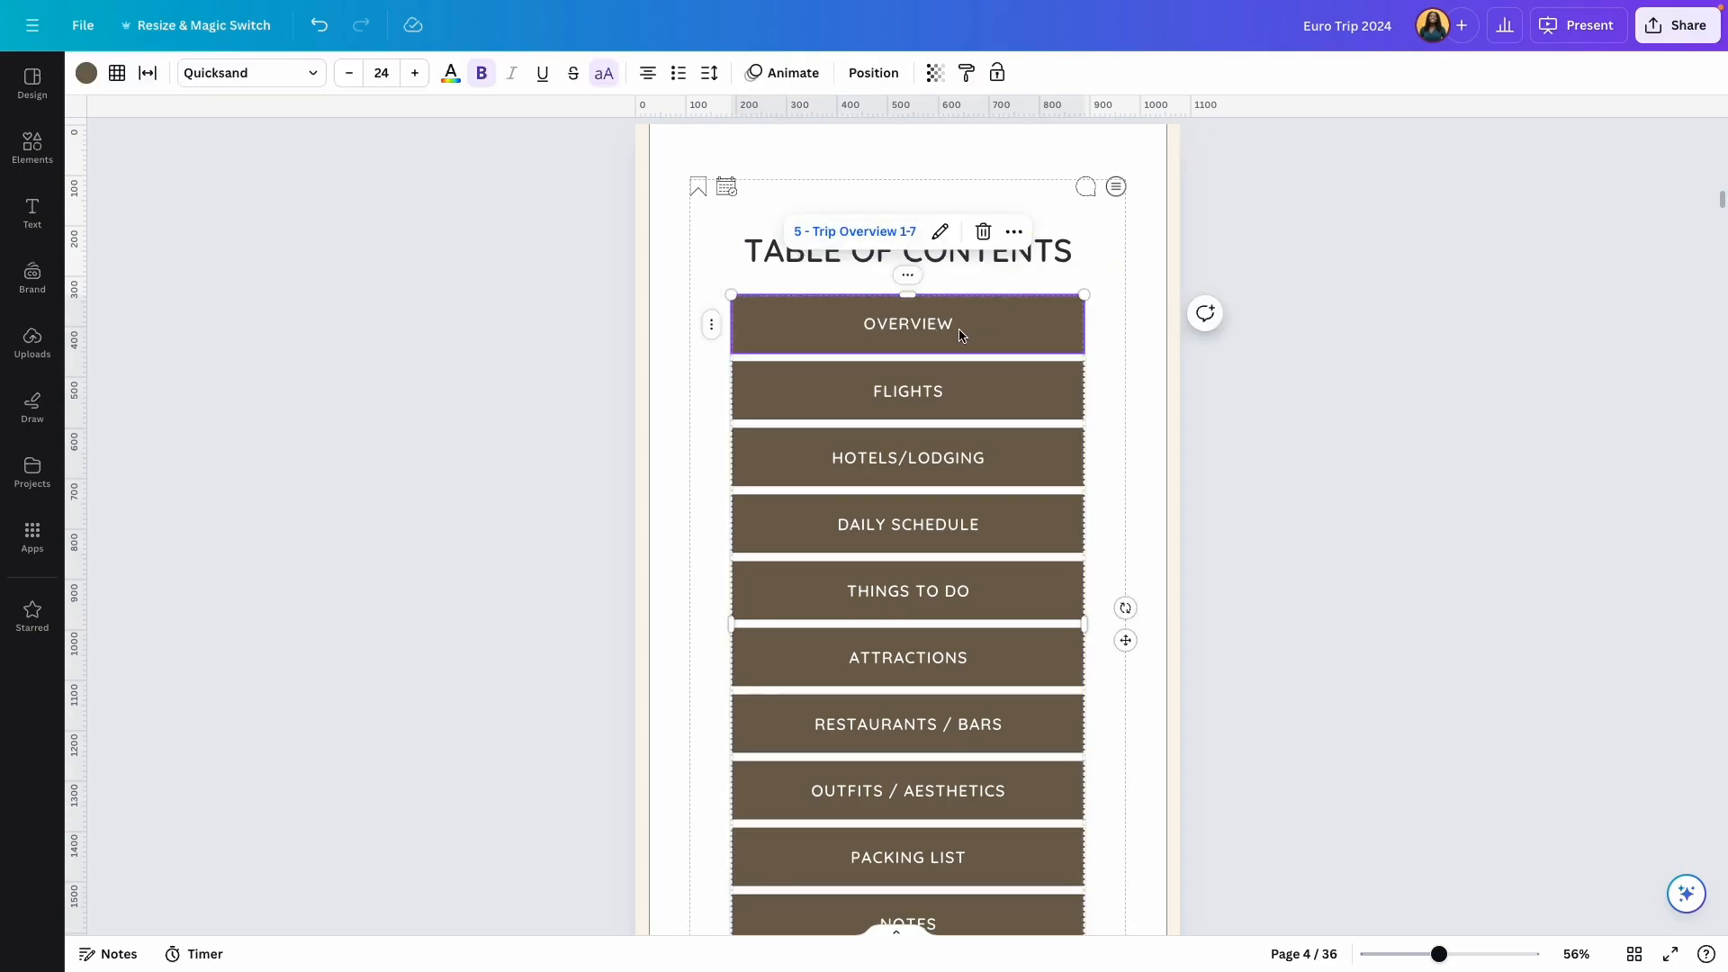
# Step: Follow the OVERVIEW row's link to the Trip Overview 1-7 page and return to the table of contents
pyautogui.click(862, 239)
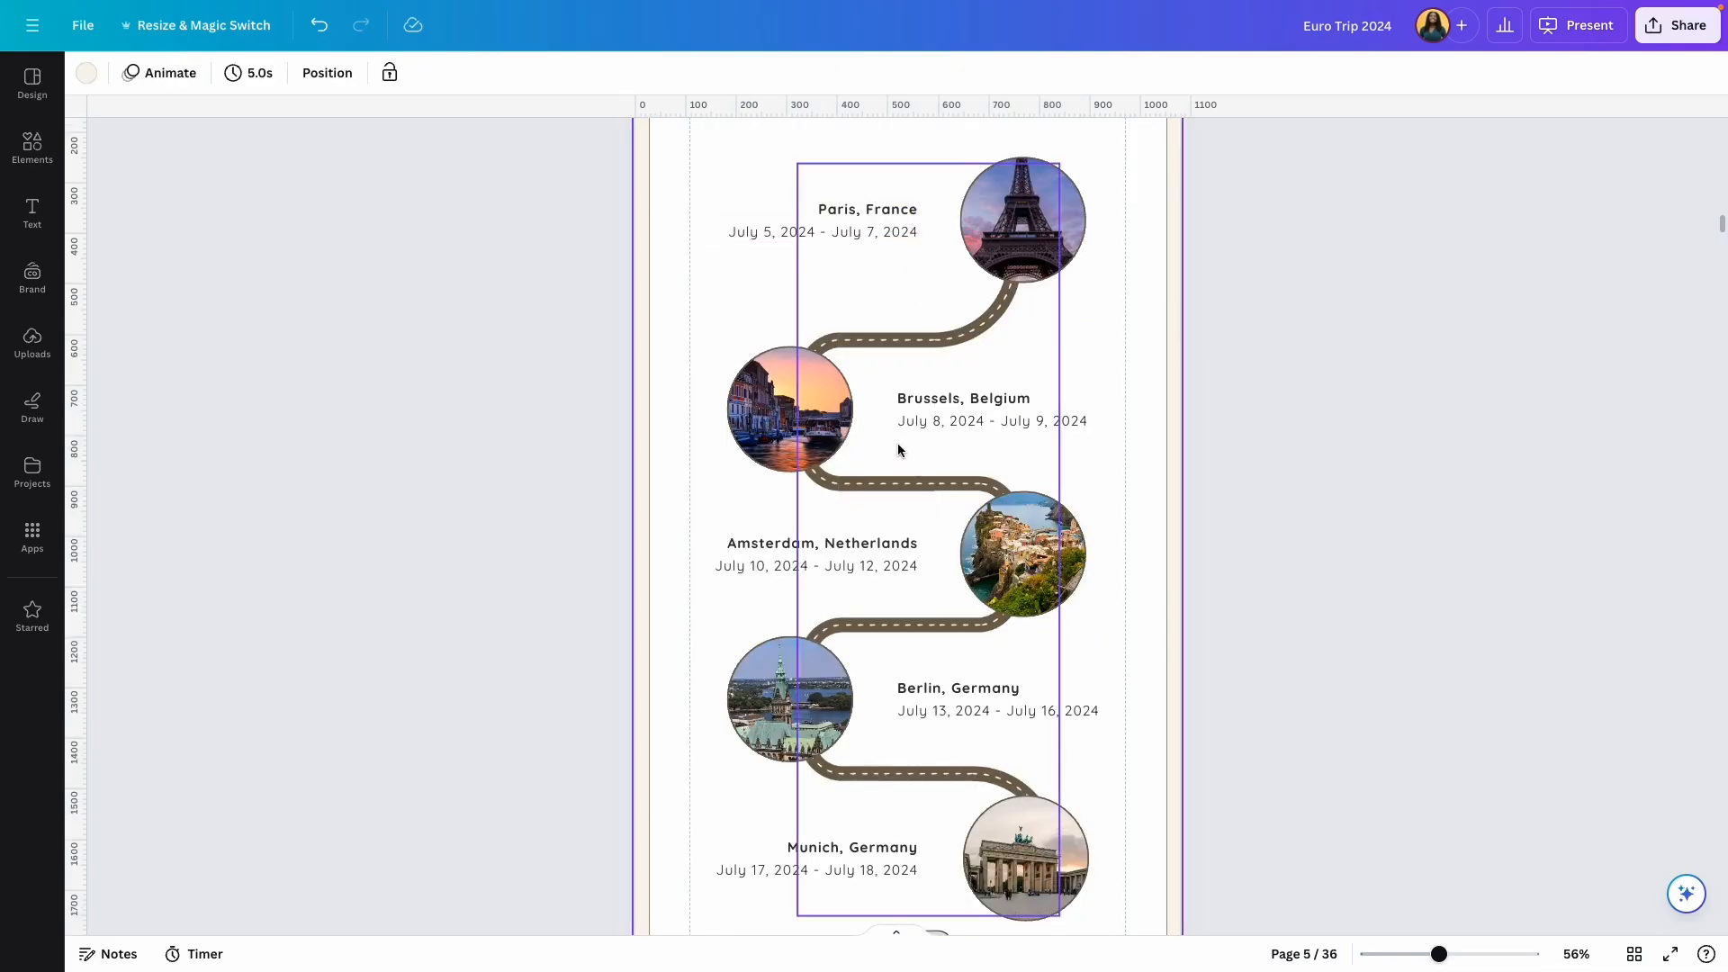
pyautogui.hotkey('ctrl', 'z')
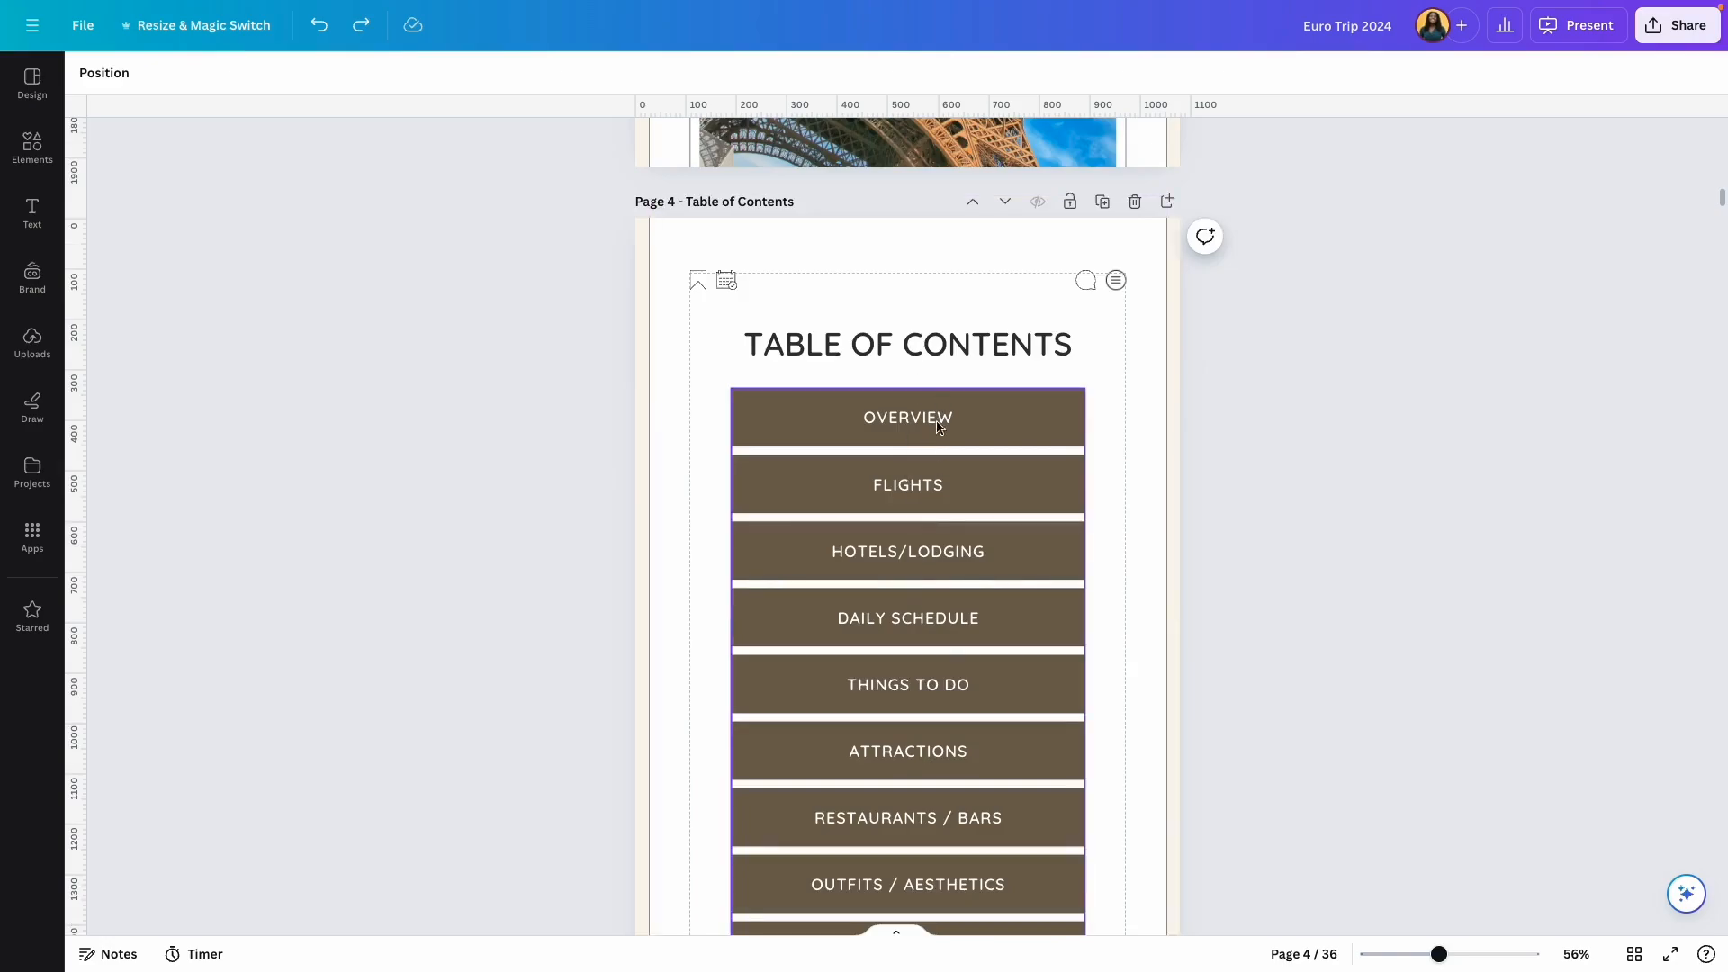
pyautogui.scroll(-2, 935, 491)
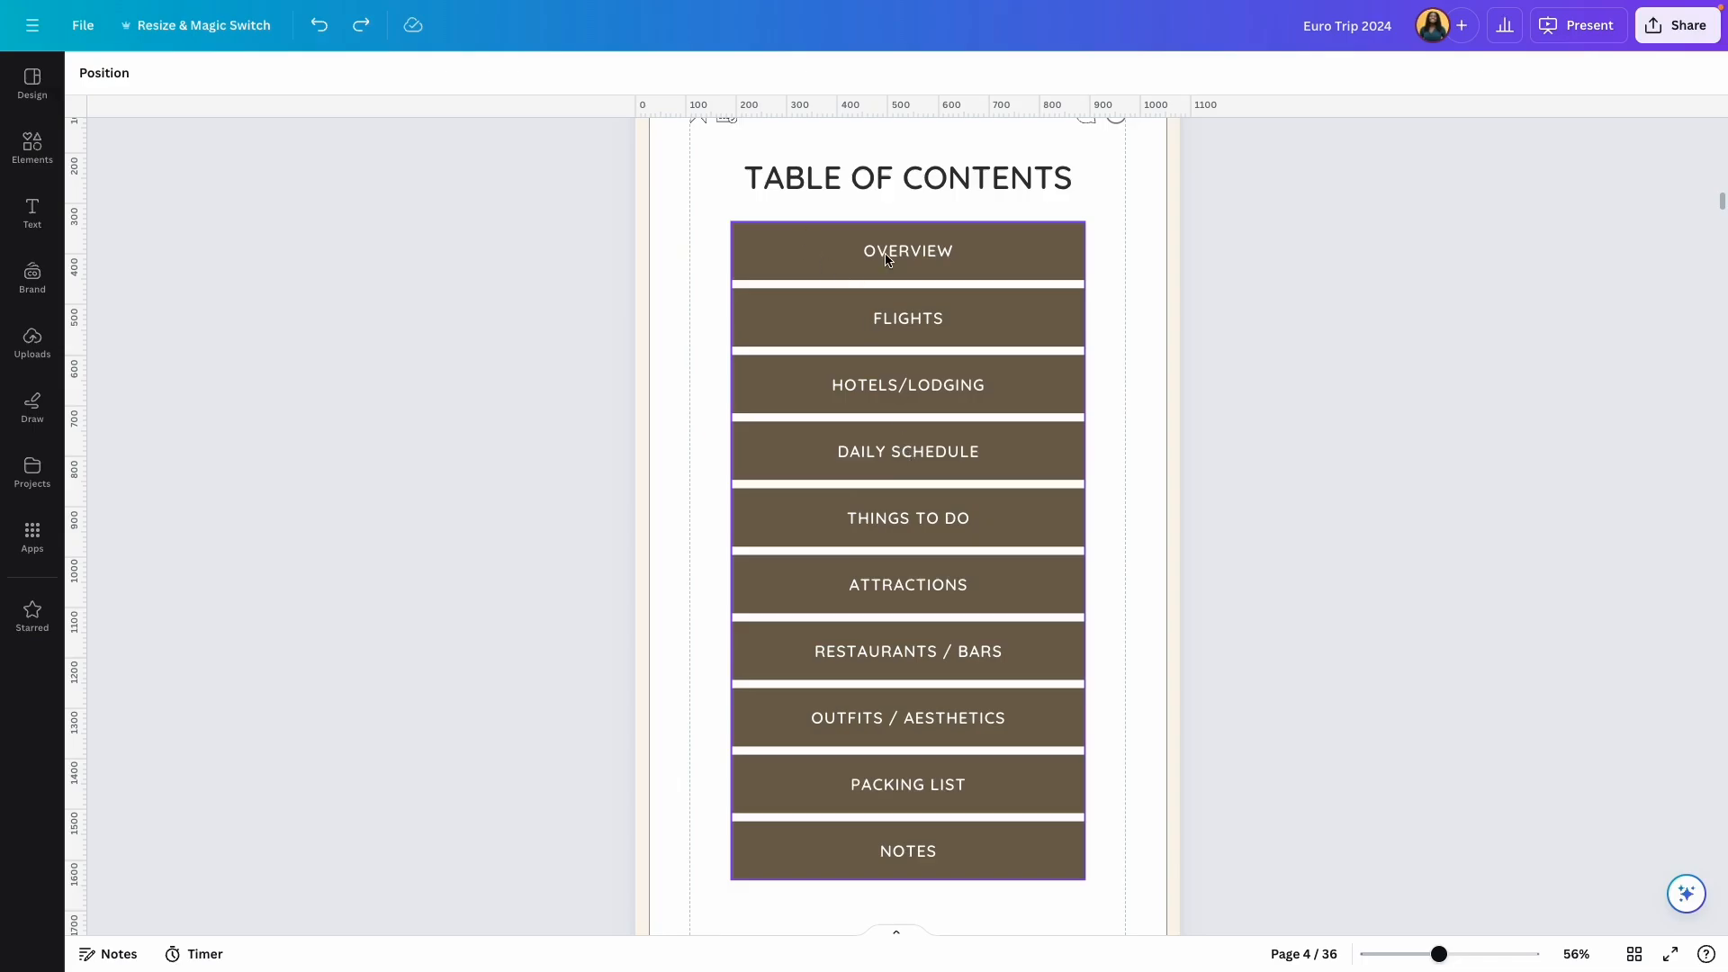
# Step: Move the DAILY SCHEDULE row up three places in the table of contents
pyautogui.click(993, 450)
pyautogui.rightClick(993, 449)
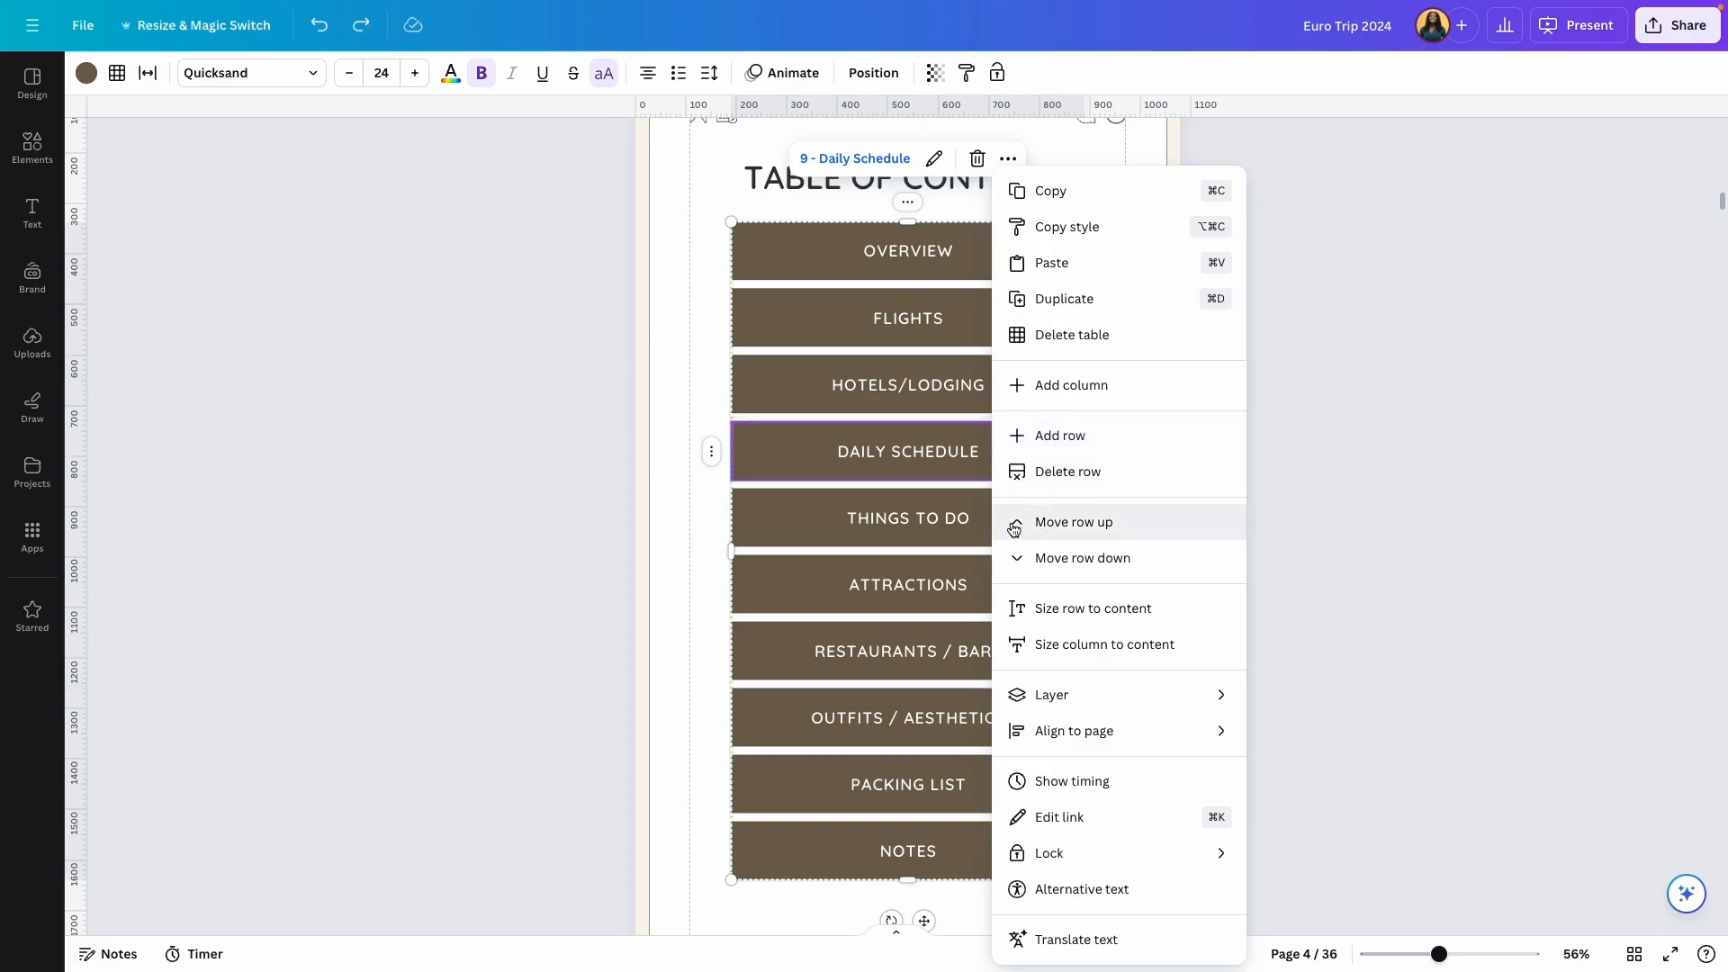
pyautogui.click(1077, 531)
pyautogui.rightClick(945, 397)
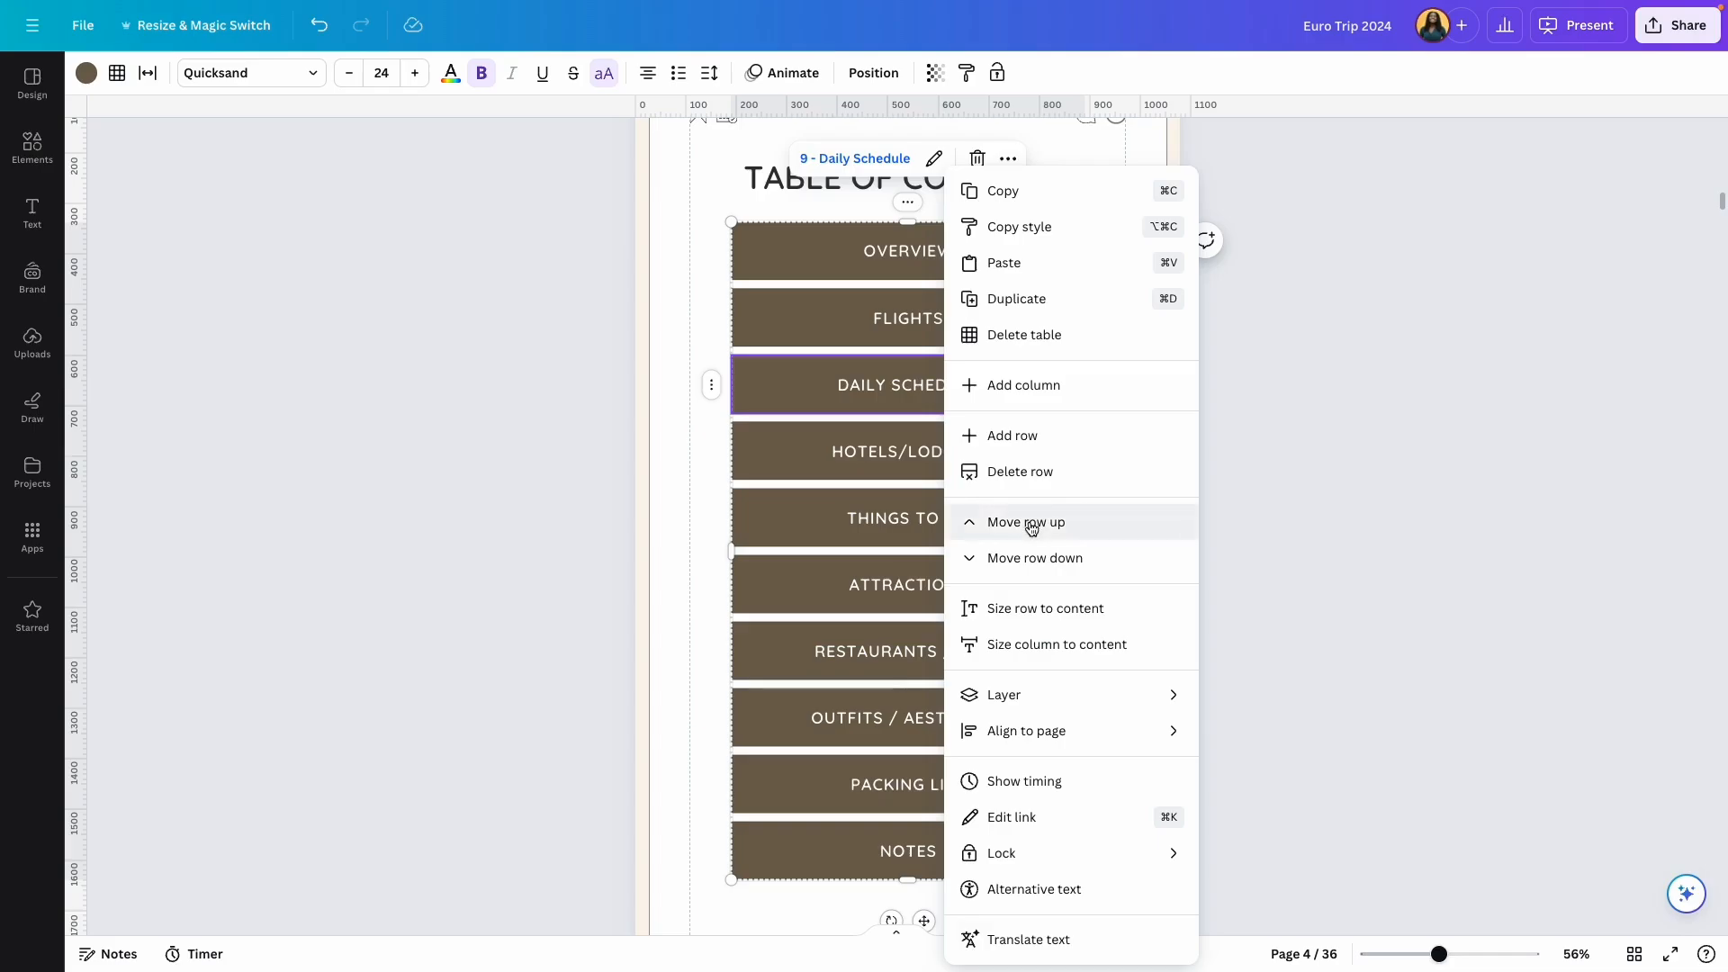
pyautogui.click(1028, 520)
pyautogui.rightClick(931, 326)
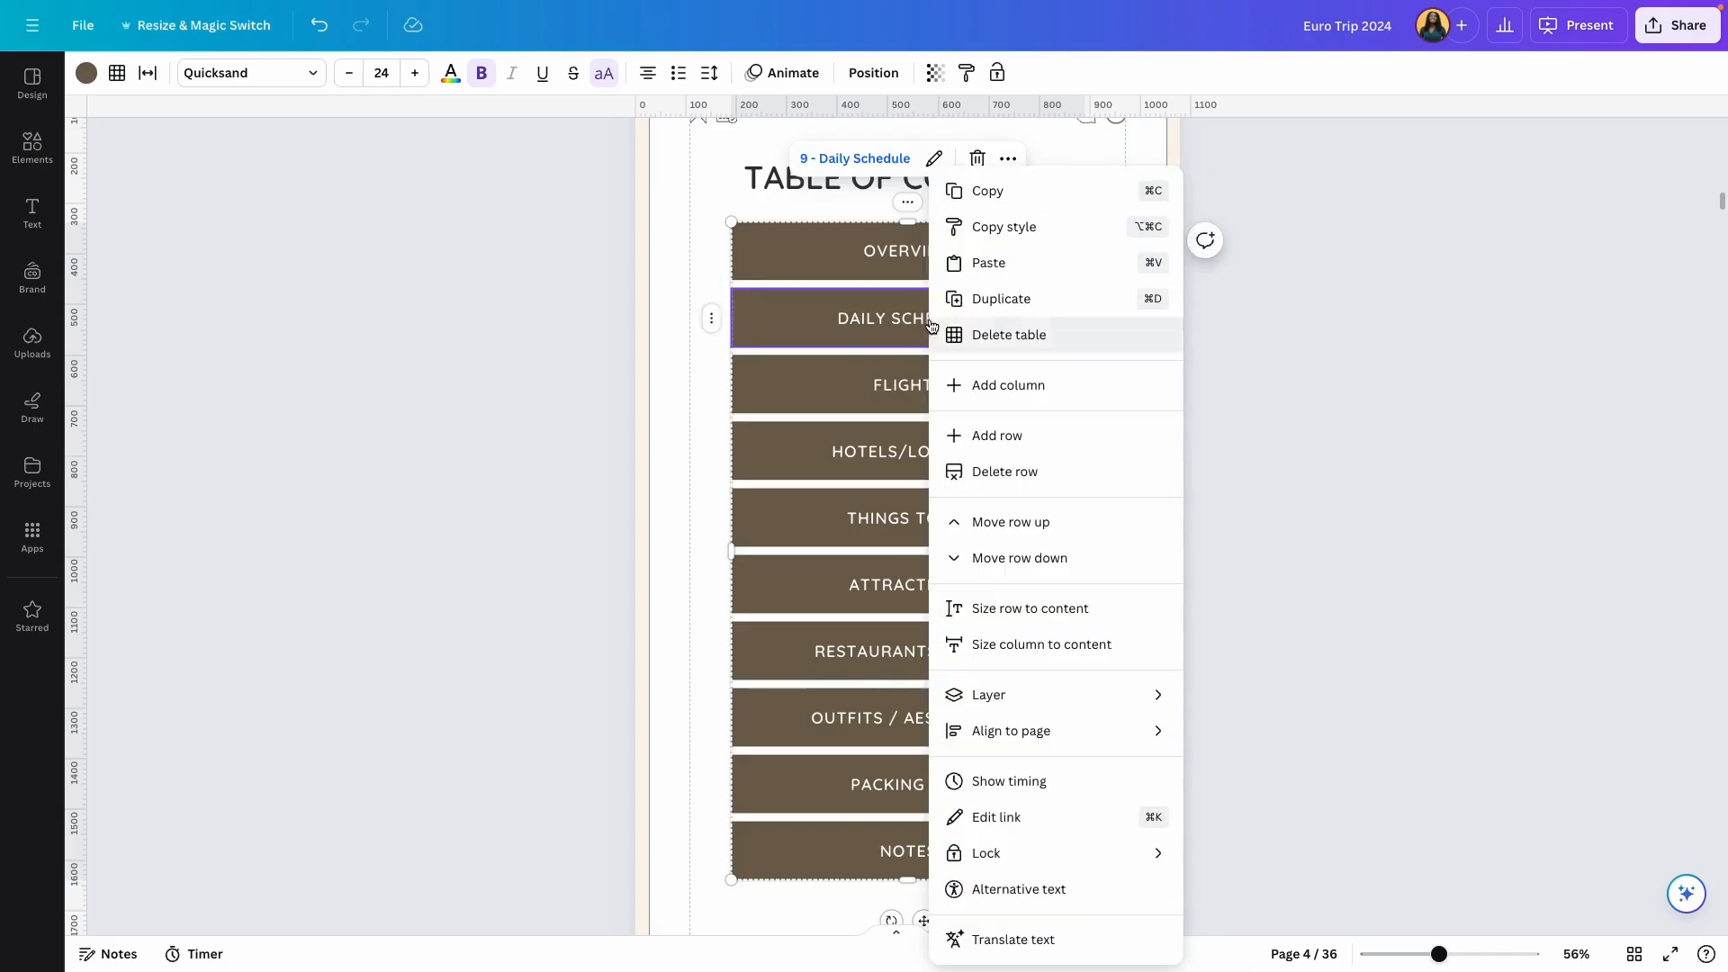
pyautogui.click(1034, 521)
pyautogui.click(1271, 468)
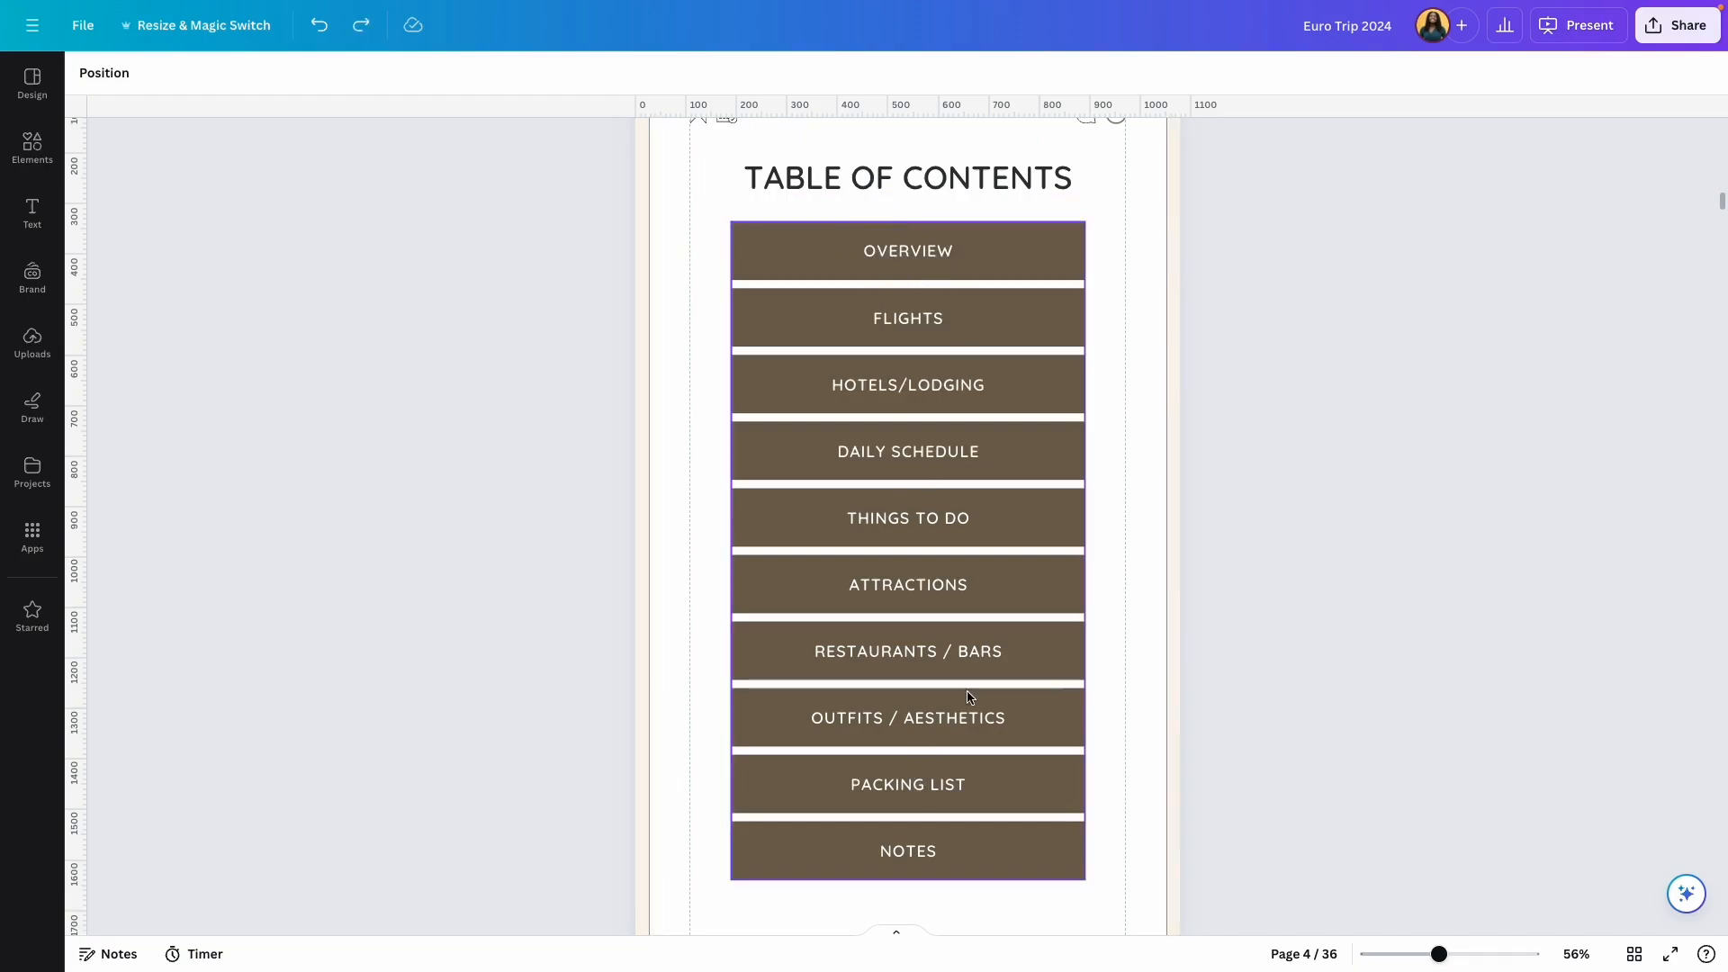
# Step: Clear the text of the OUTFITS / AESTHETICS, NOTES and ATTRACTIONS rows in the table of contents
pyautogui.click(989, 735)
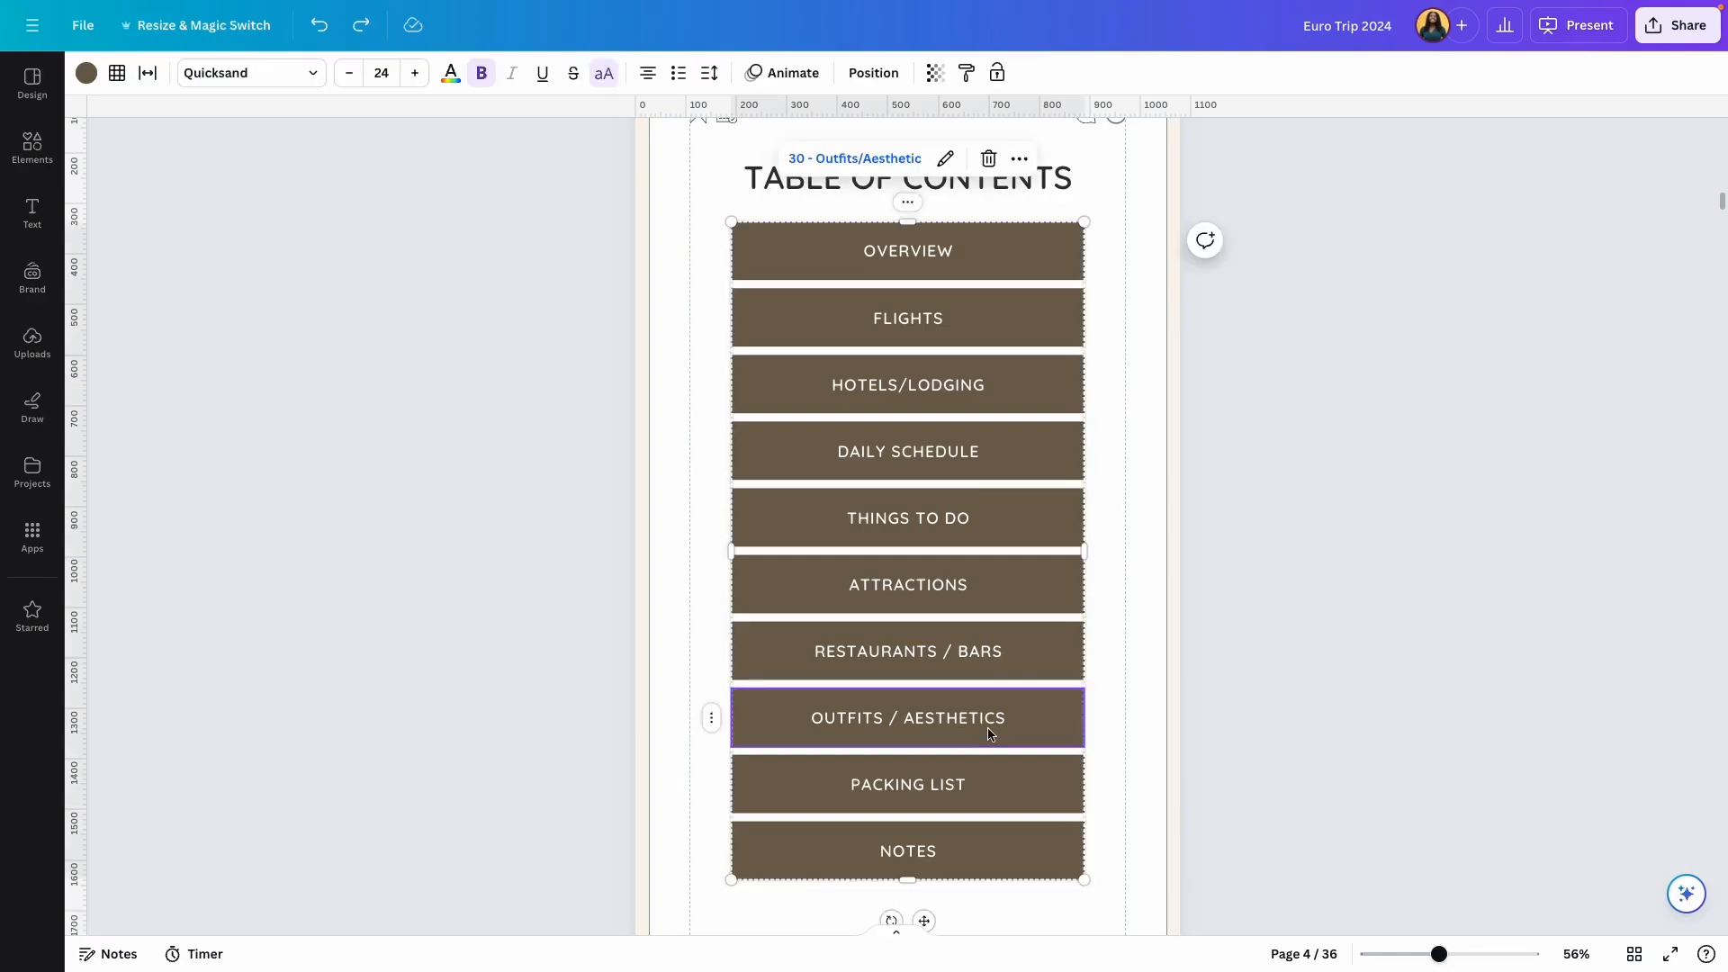
pyautogui.press('Delete')
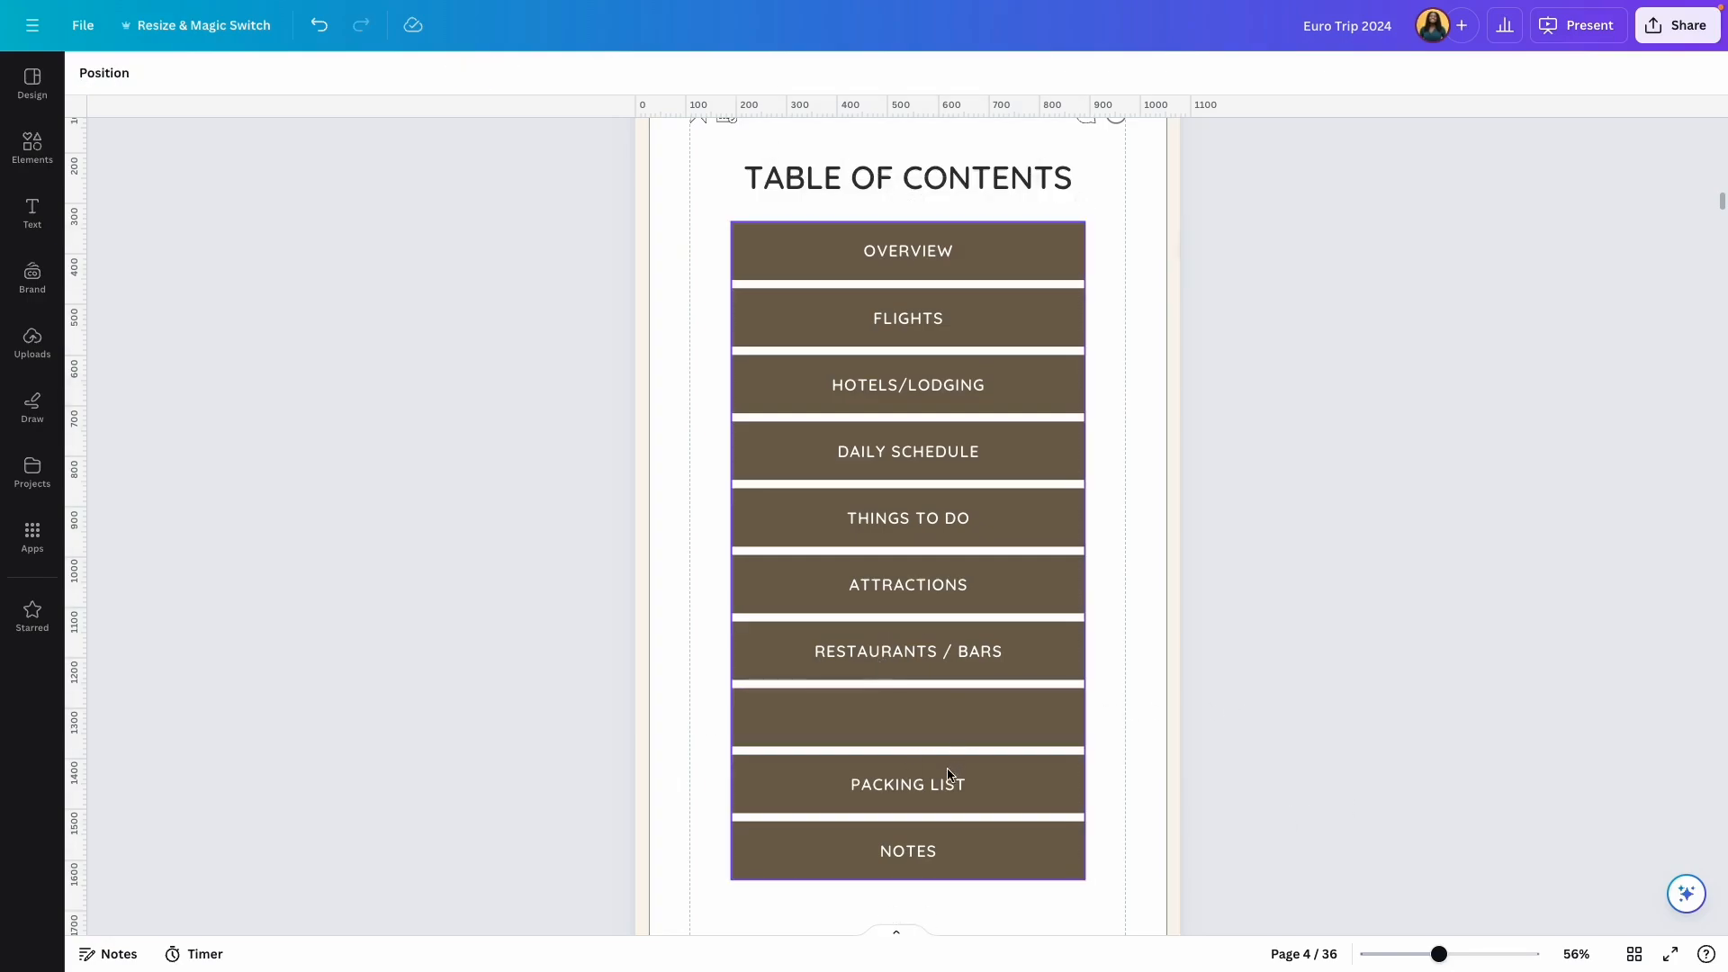
pyautogui.click(924, 848)
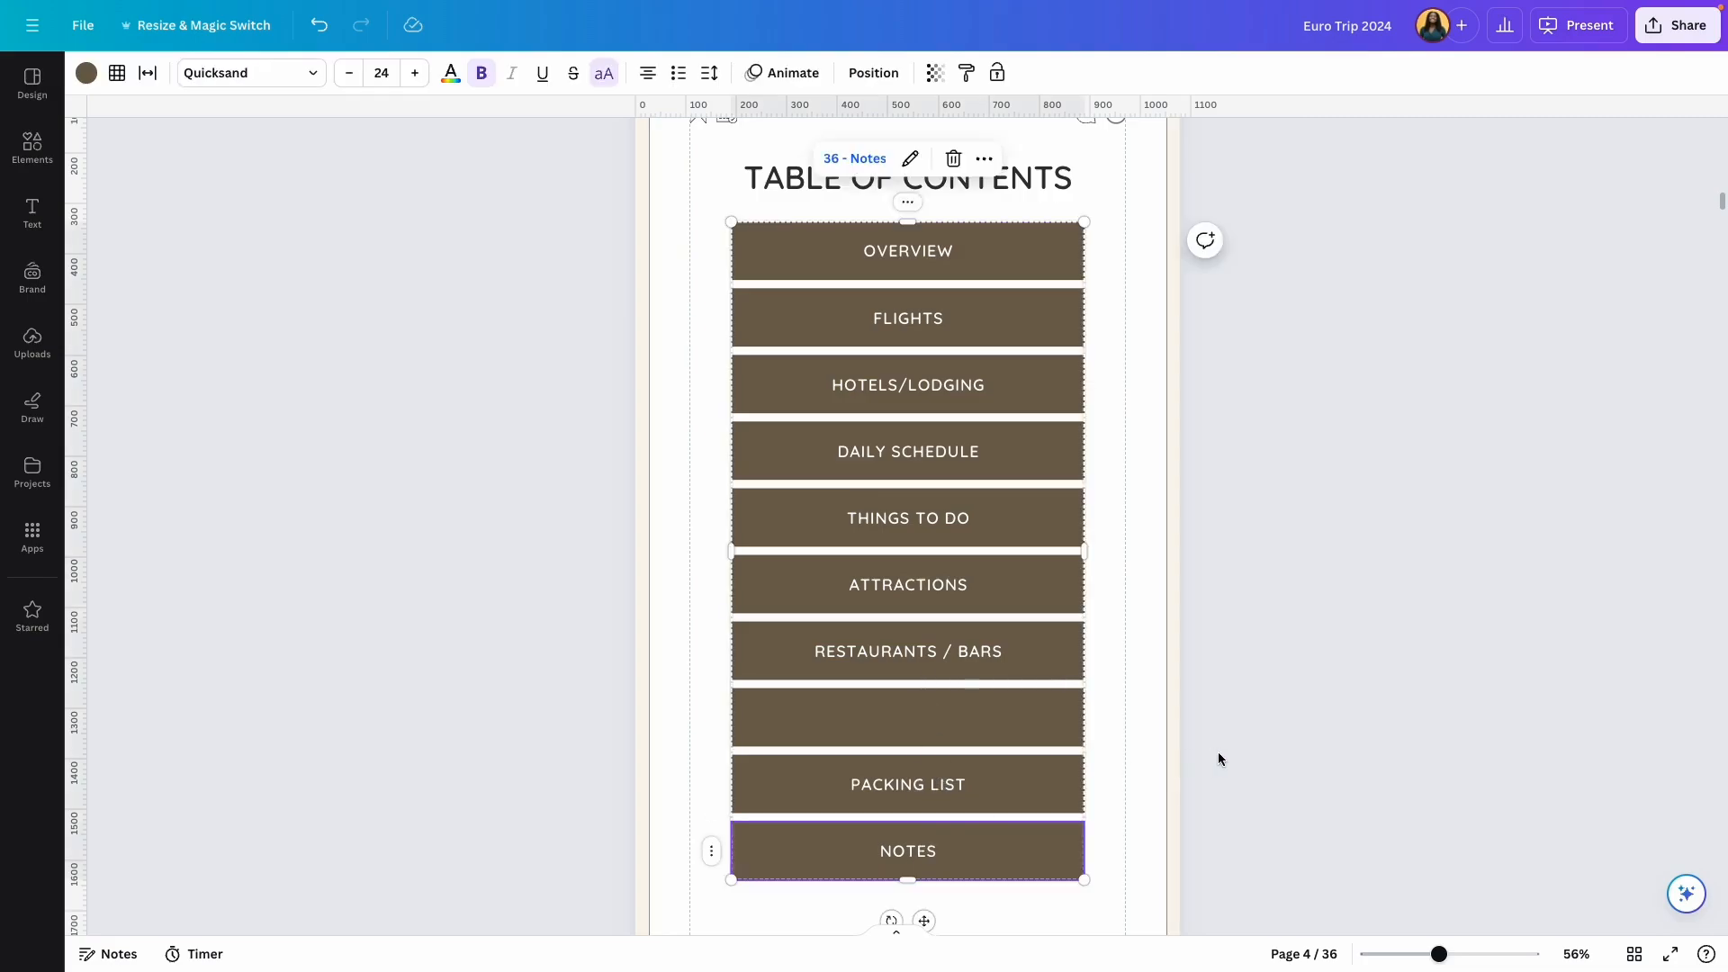
pyautogui.press('Delete')
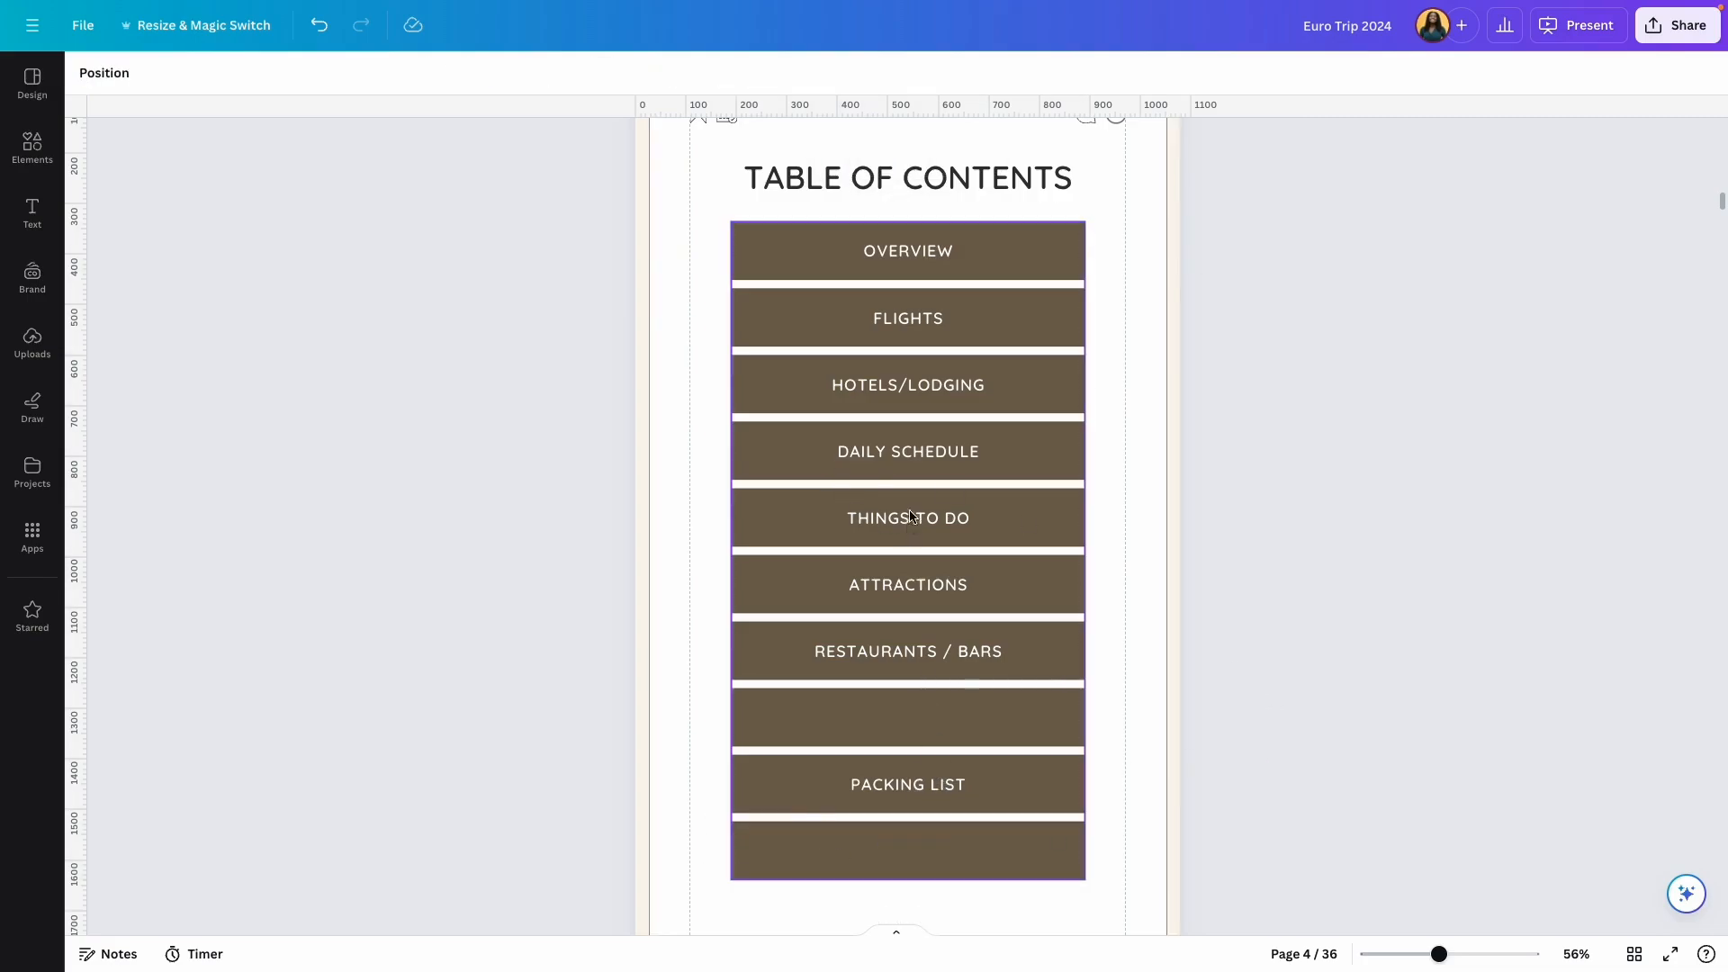
pyautogui.click(918, 568)
pyautogui.doubleClick(909, 585)
pyautogui.press('Delete')
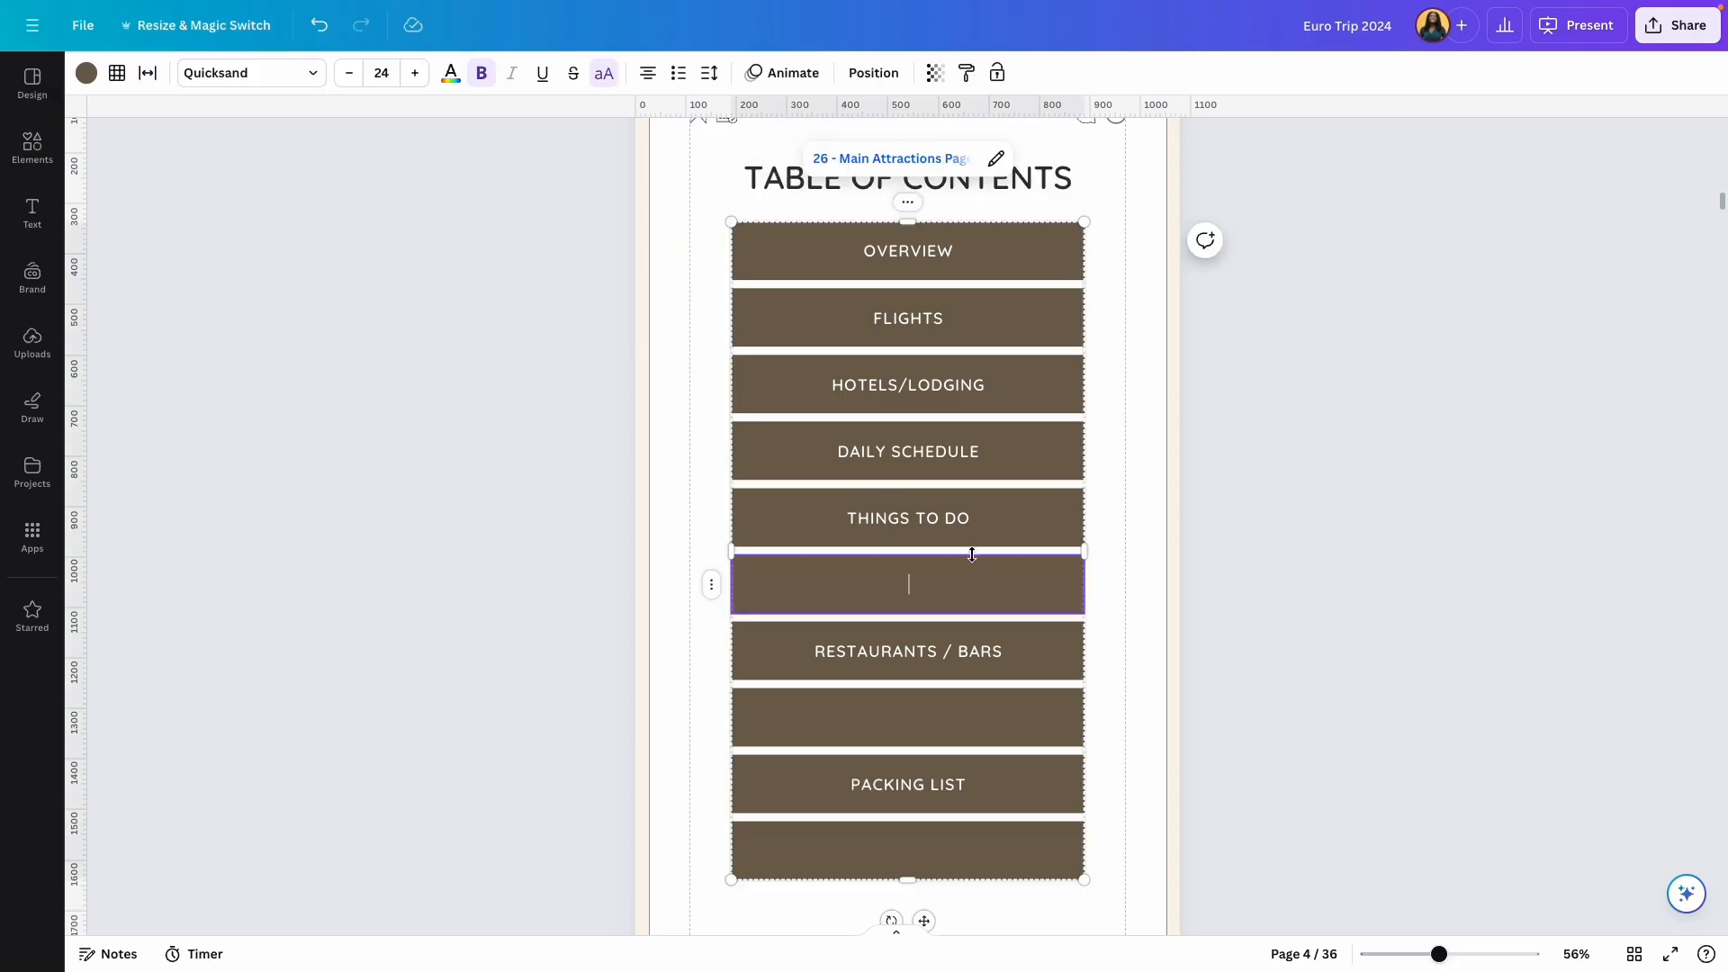
# Step: Move the RESTAURANTS / BARS and PACKING LIST rows up so that the blank rows are at the end of the table
pyautogui.click(870, 652)
pyautogui.rightClick(873, 650)
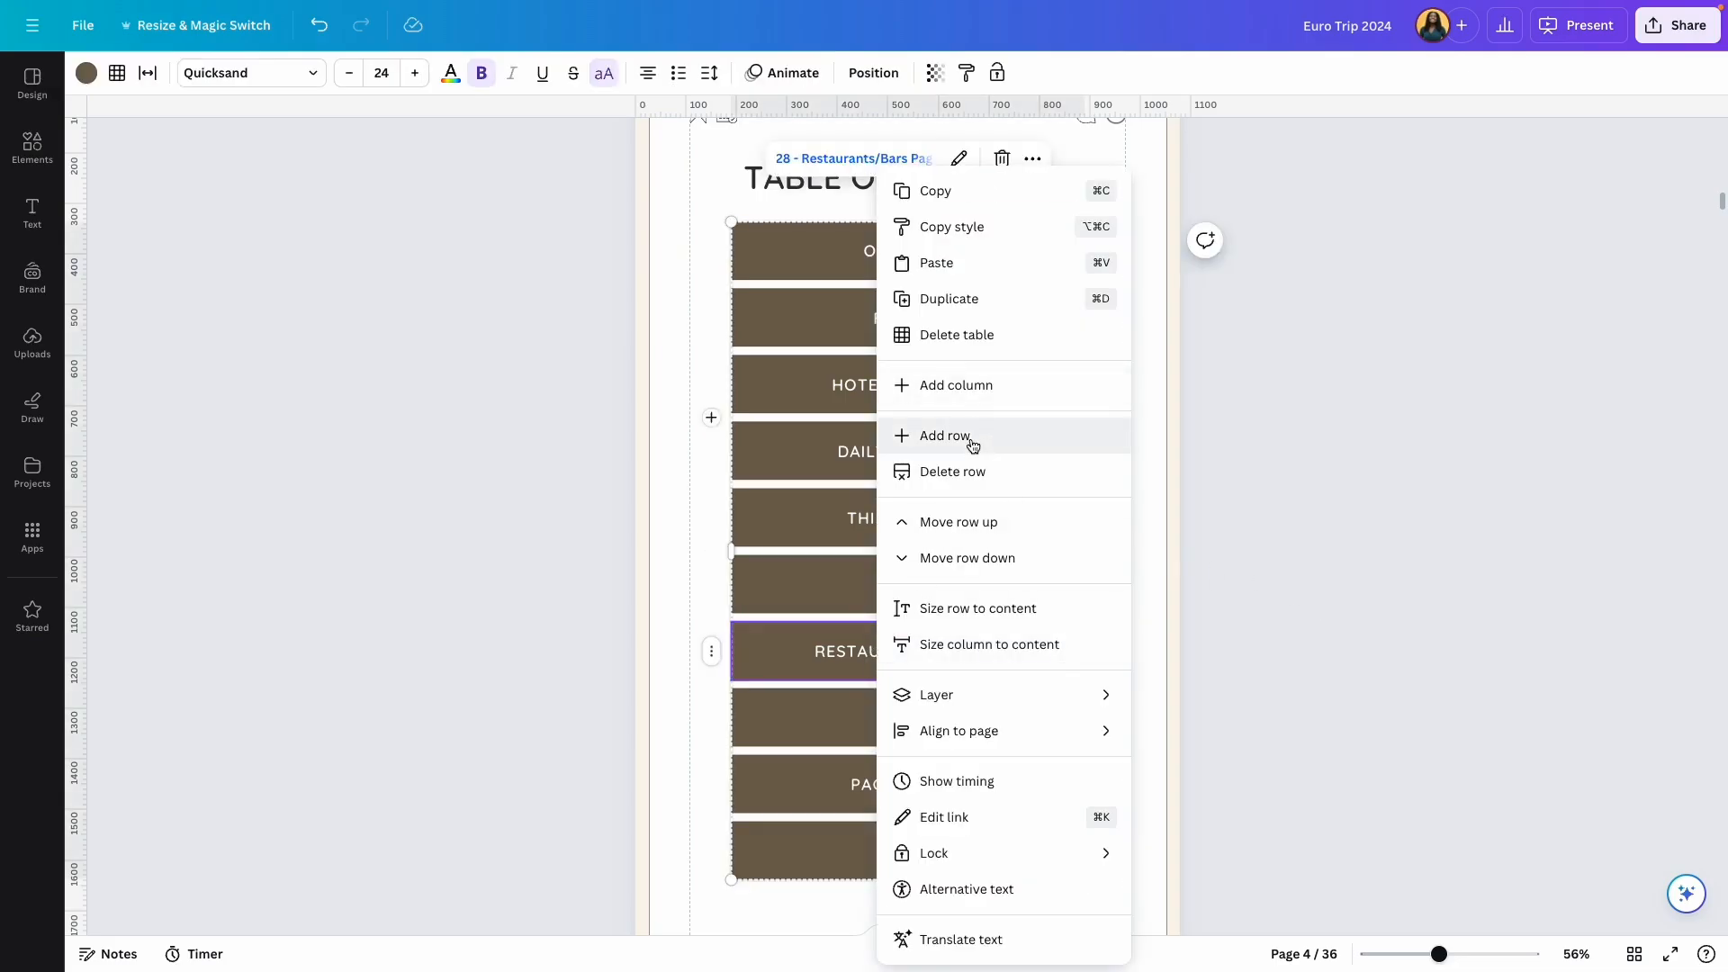
pyautogui.click(976, 522)
pyautogui.rightClick(929, 784)
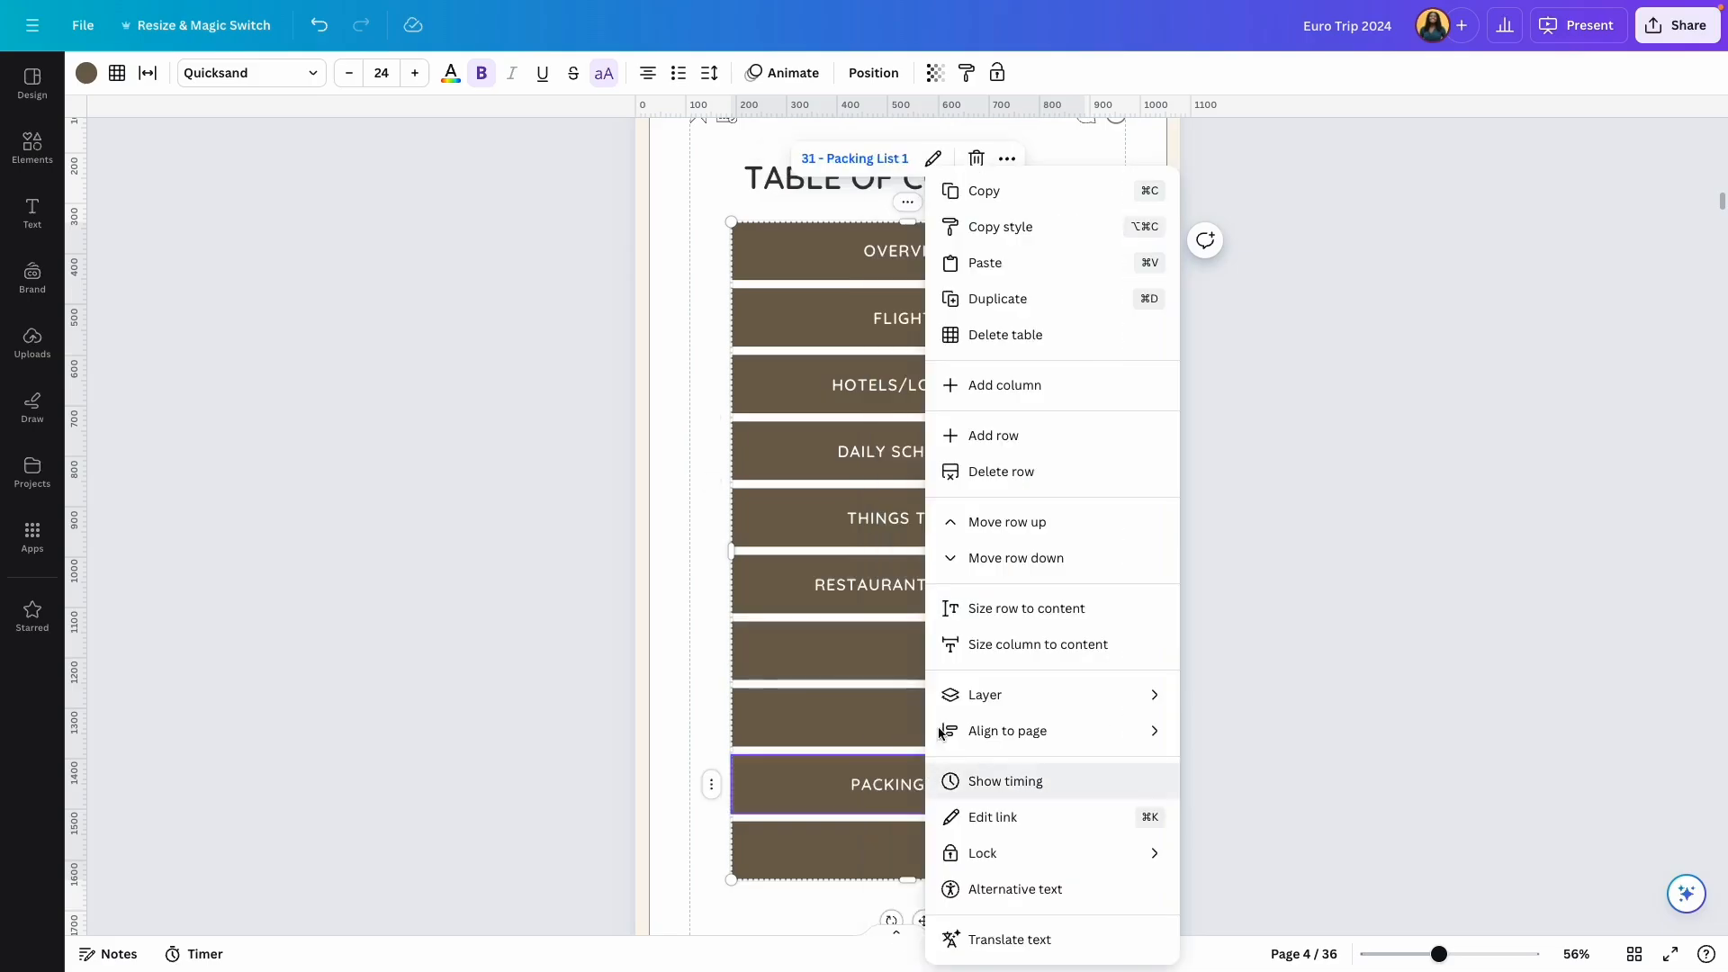
pyautogui.click(1008, 525)
pyautogui.click(1299, 578)
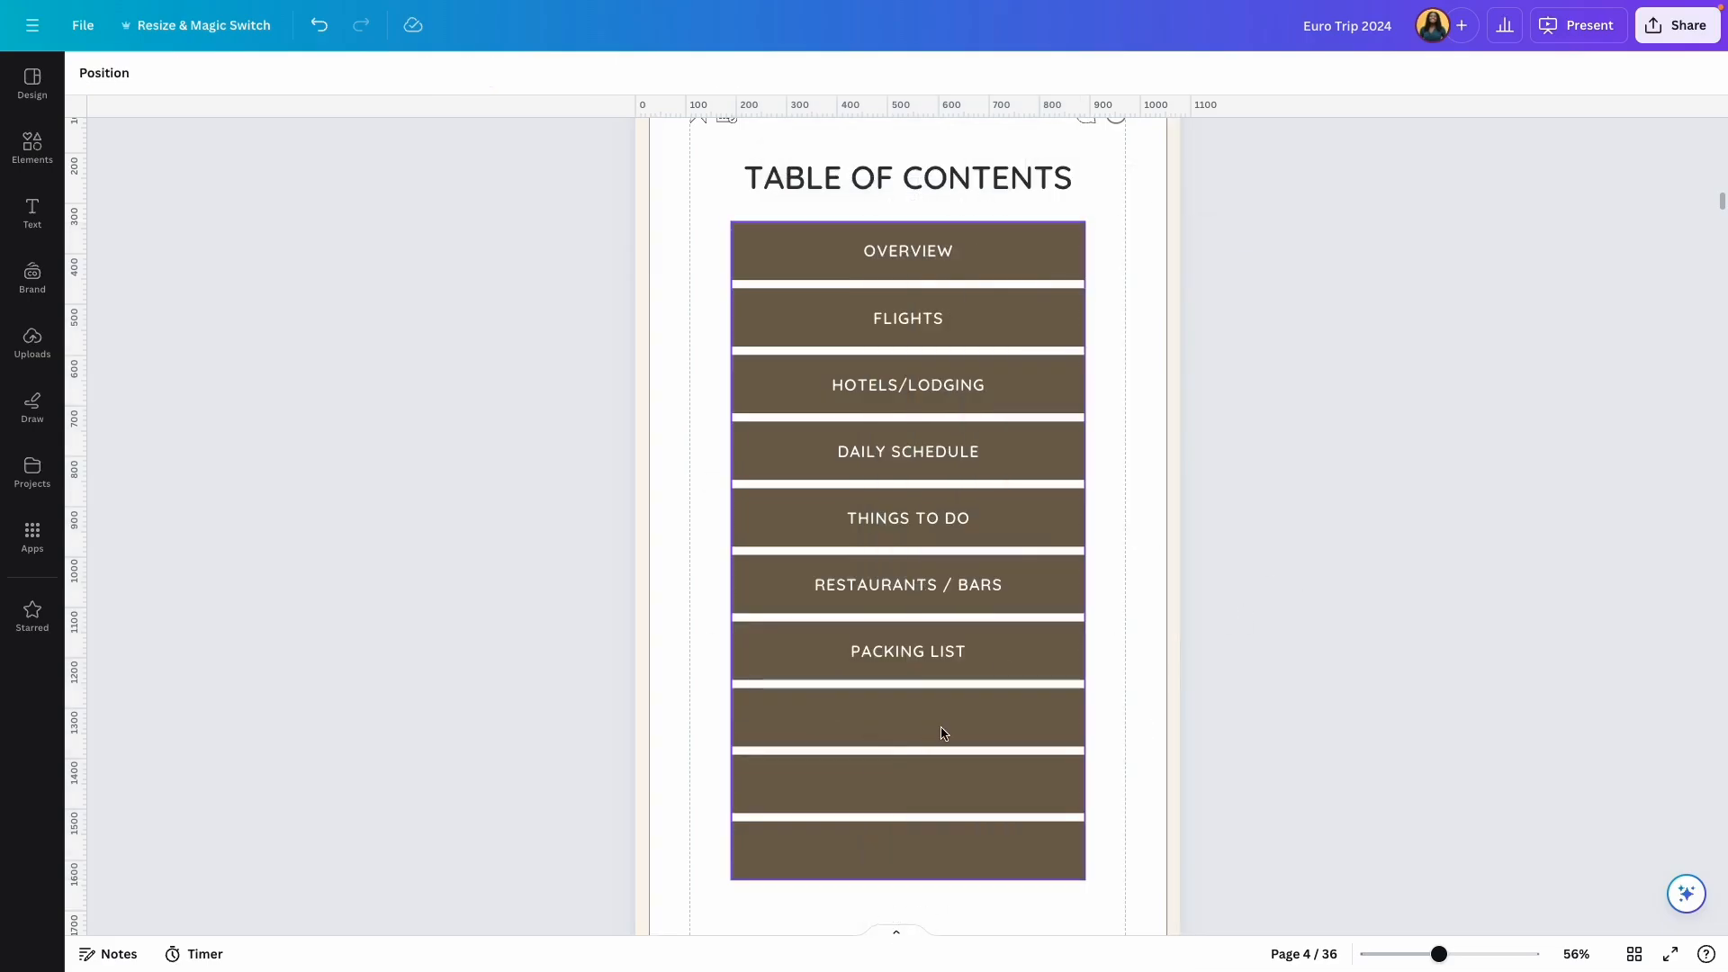
pyautogui.click(864, 731)
pyautogui.click(1405, 597)
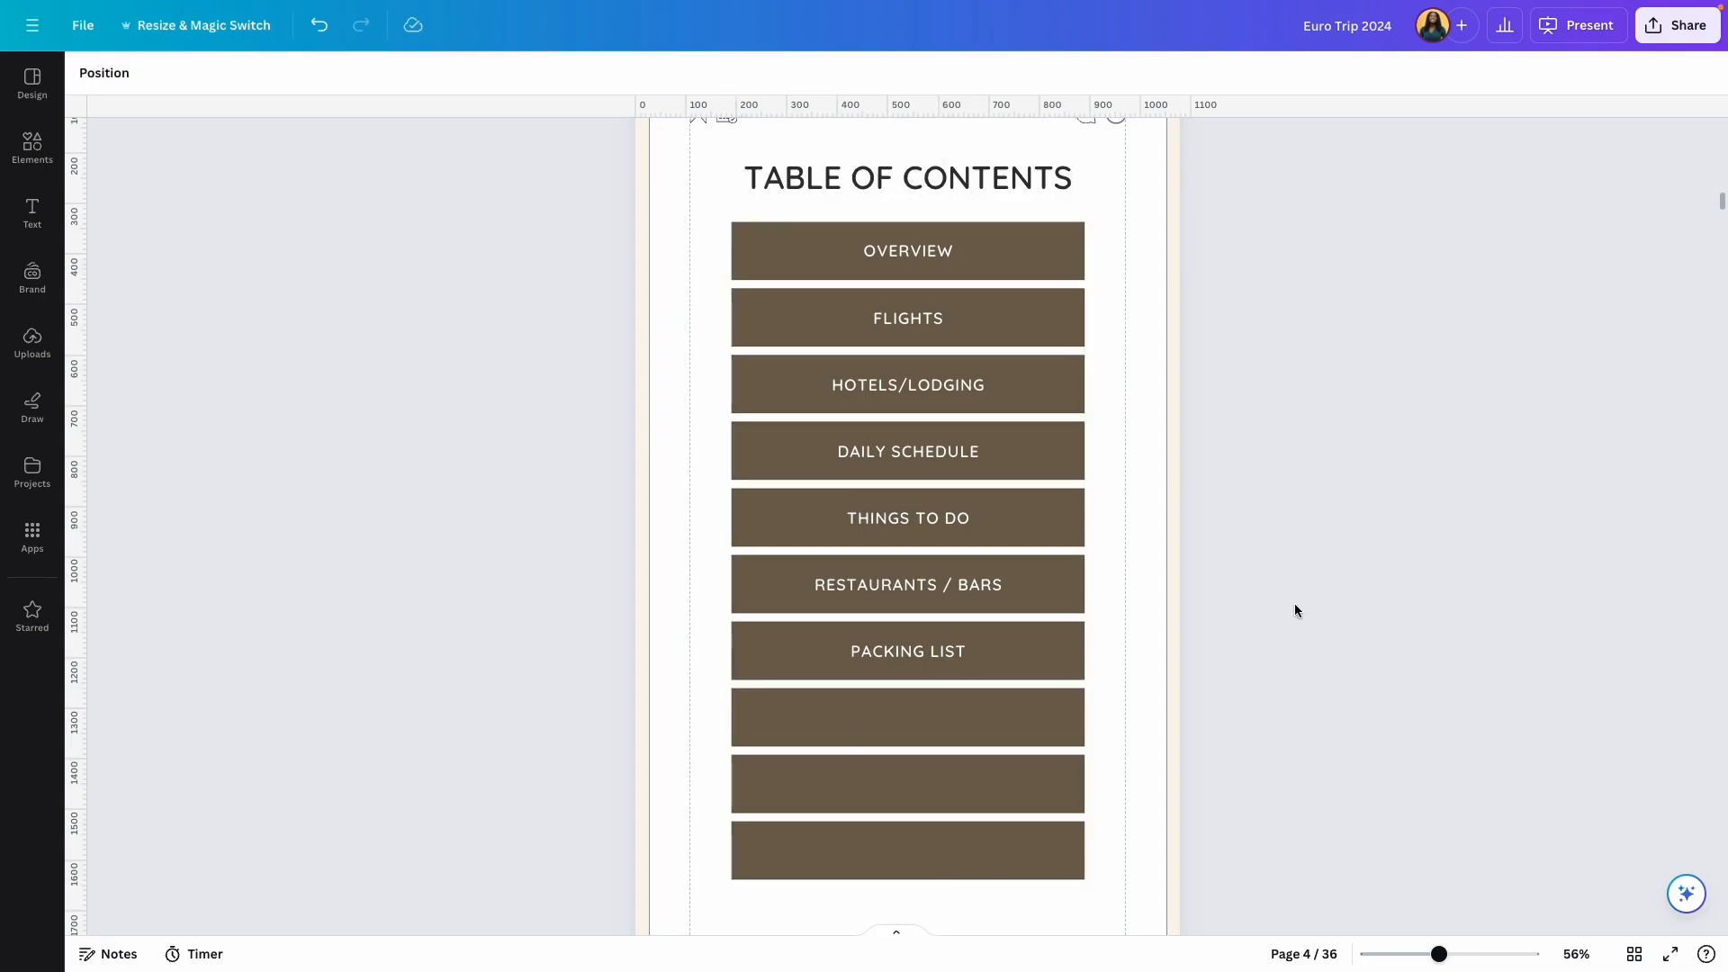
# Step: Set the three blank rows at the end of the table to no fill color
pyautogui.click(828, 718)
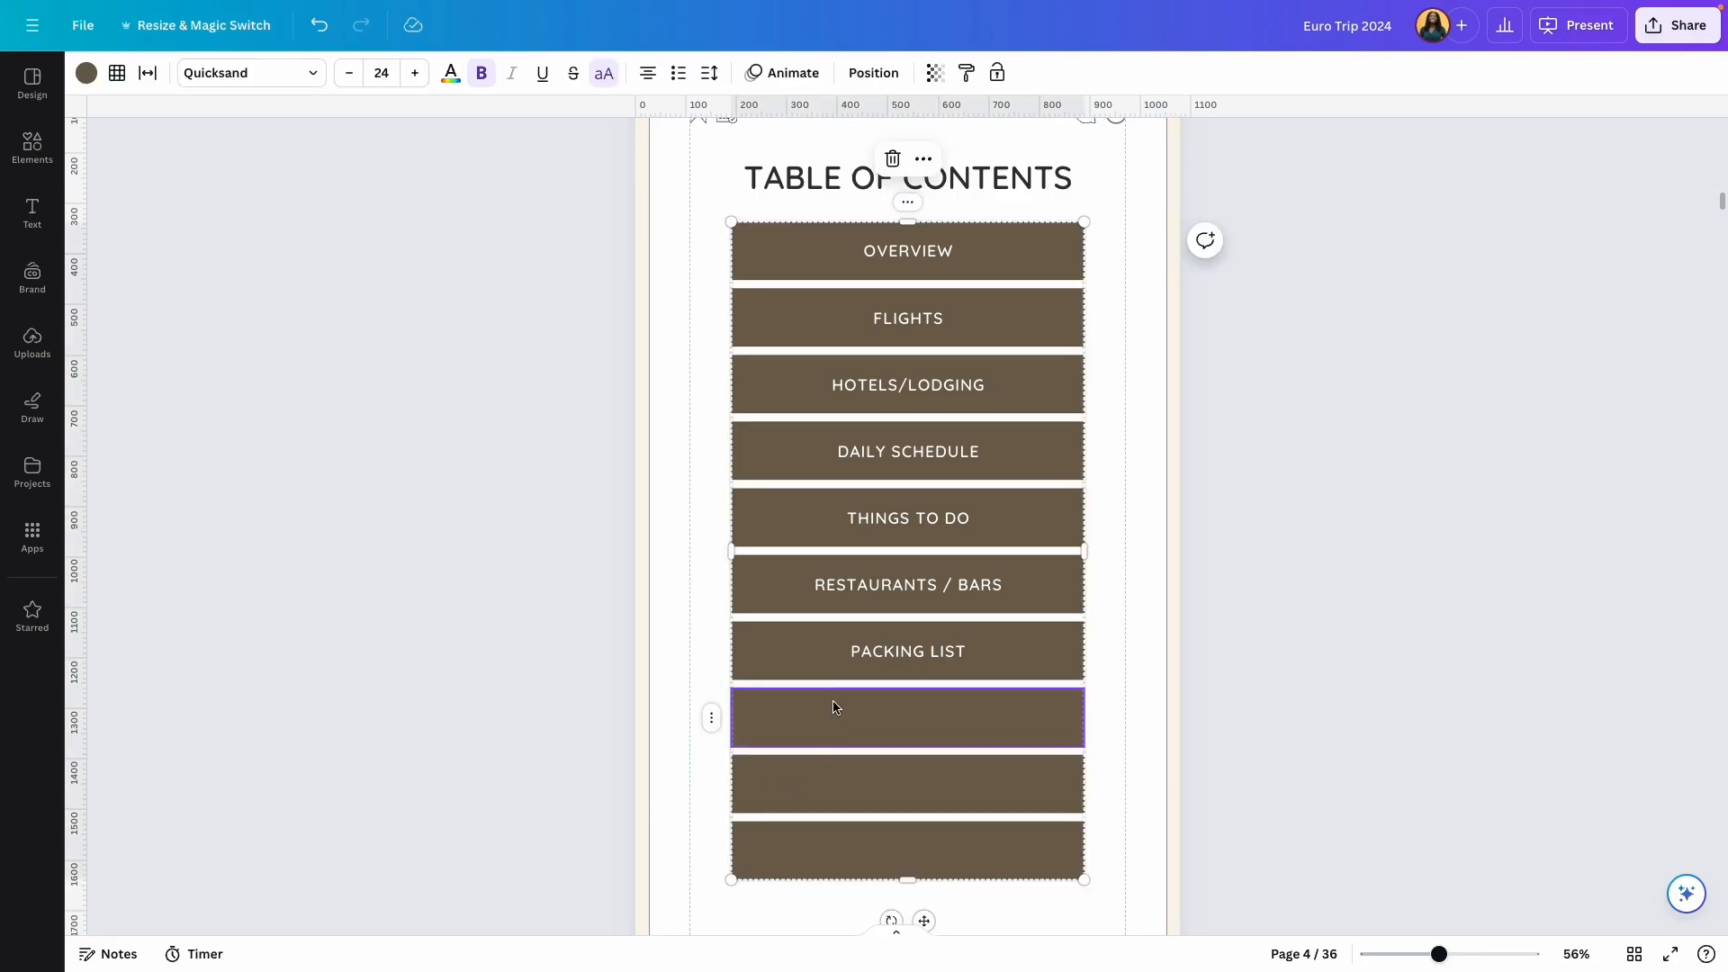
pyautogui.moveTo(834, 705); pyautogui.dragTo(900, 851)
pyautogui.click(86, 72)
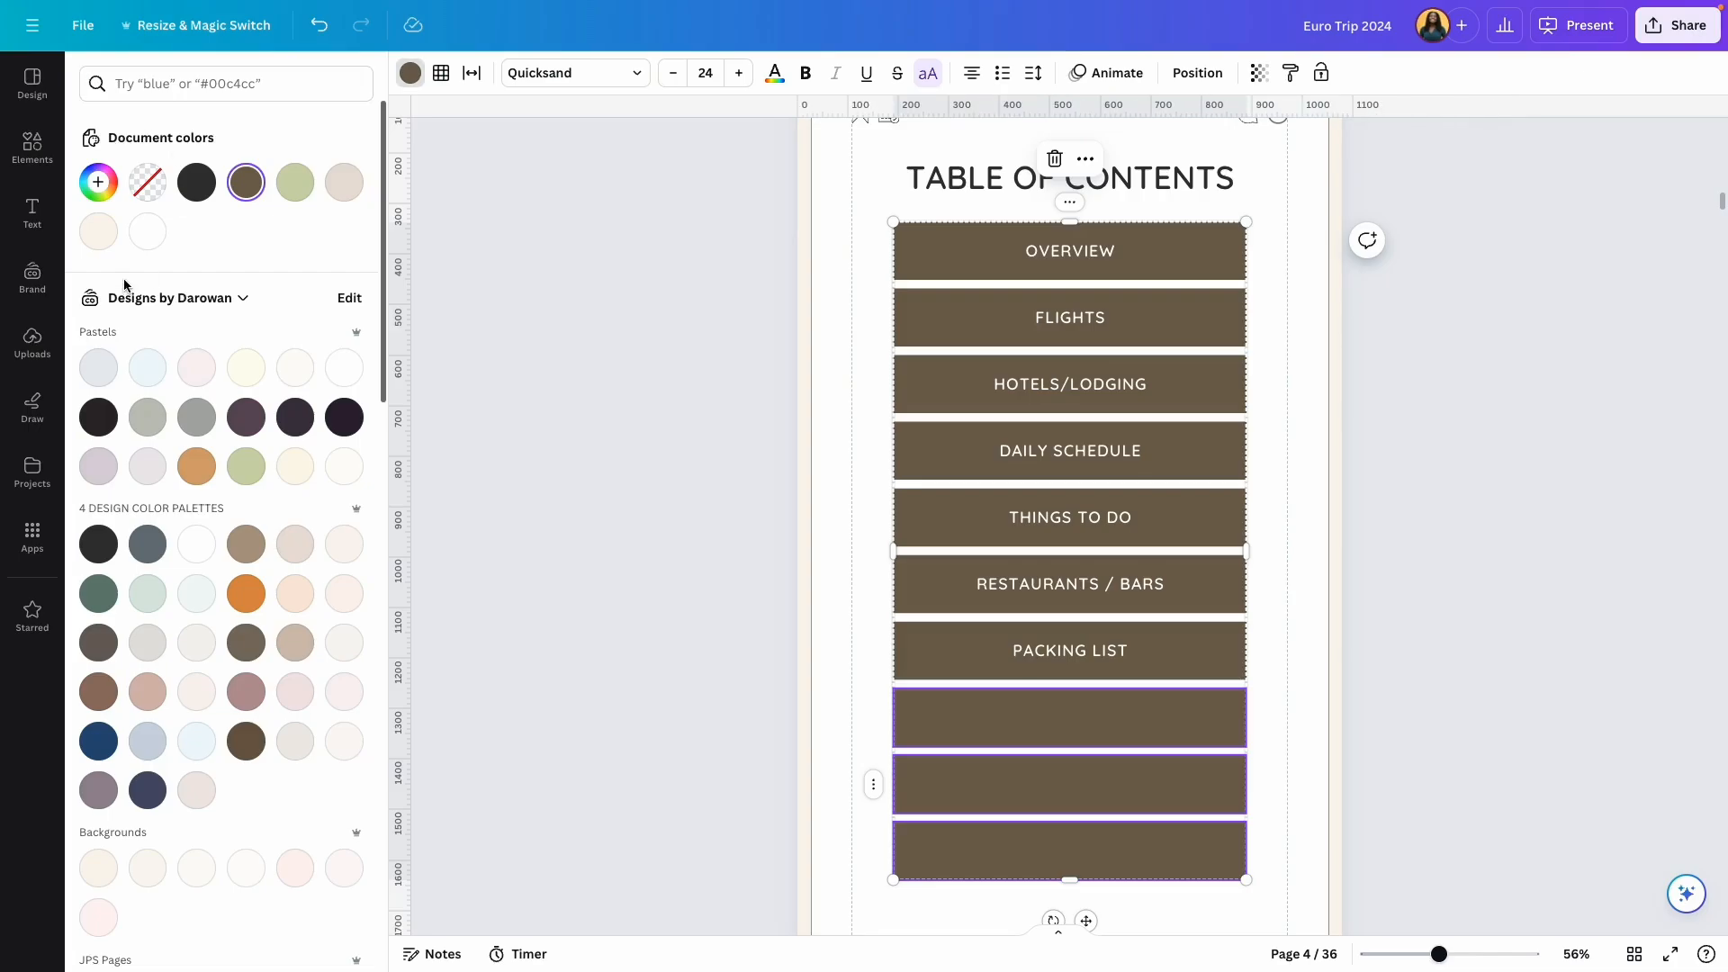
pyautogui.click(149, 189)
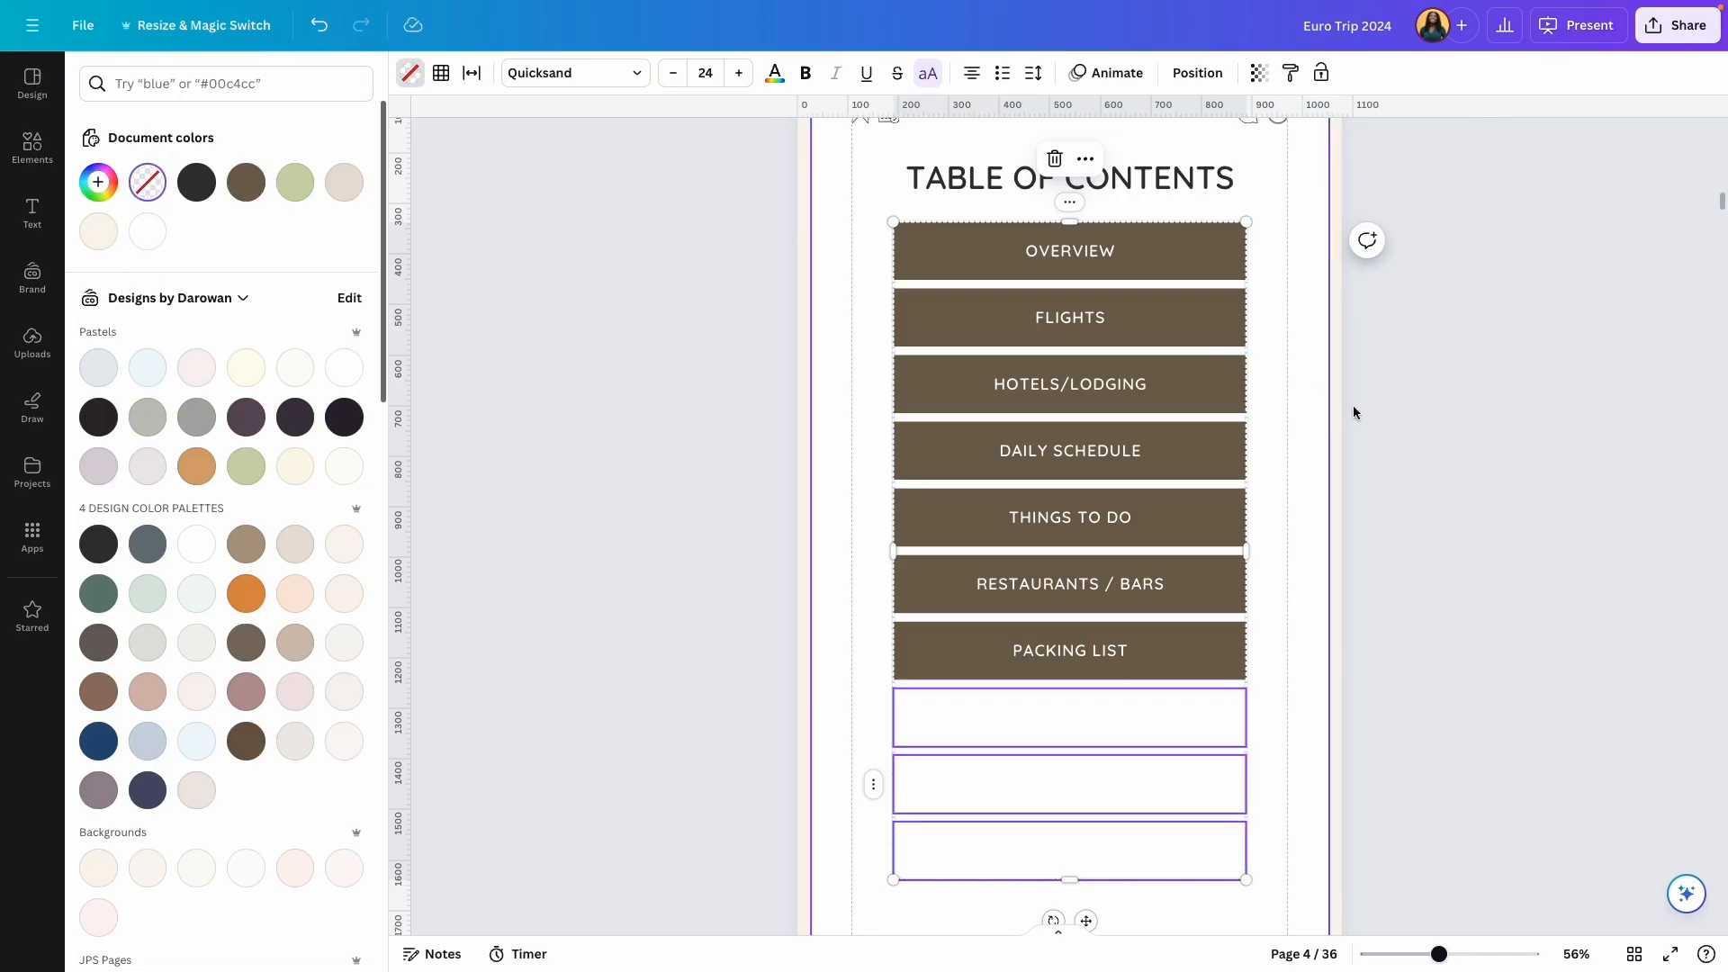
pyautogui.press('Escape')
pyautogui.click(1419, 478)
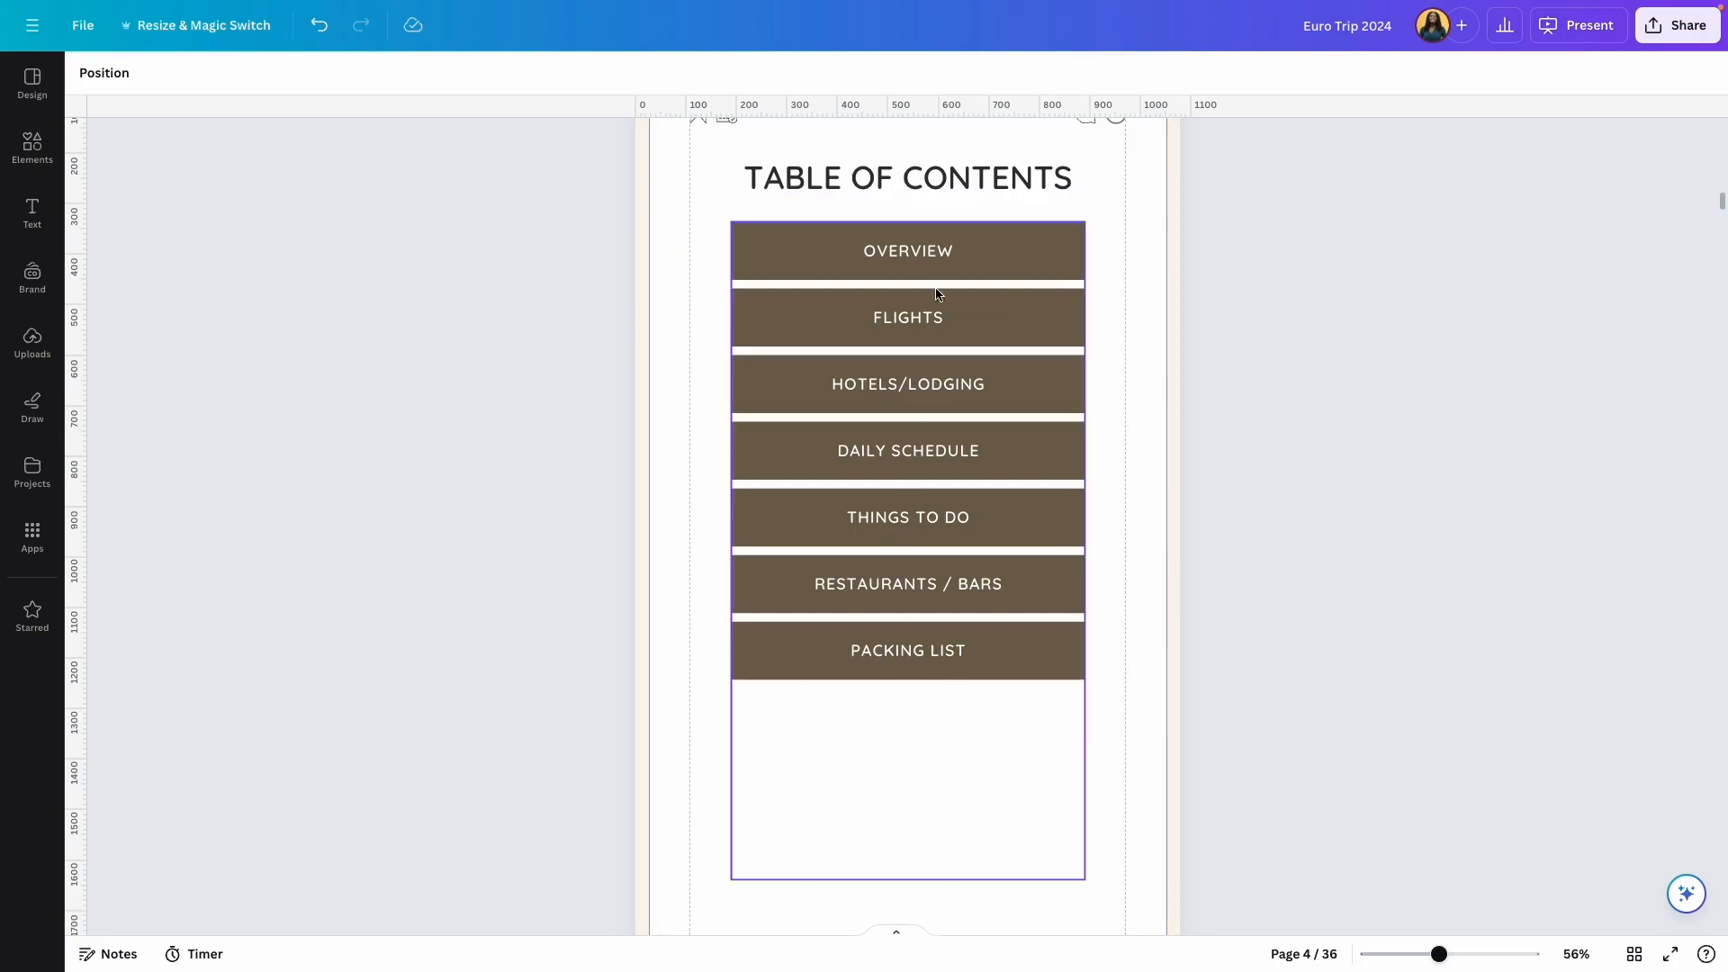
# Step: Shift the whole table slightly down the page and delete the blank row below PACKING LIST
pyautogui.click(936, 447)
pyautogui.moveTo(936, 447); pyautogui.dragTo(936, 456)
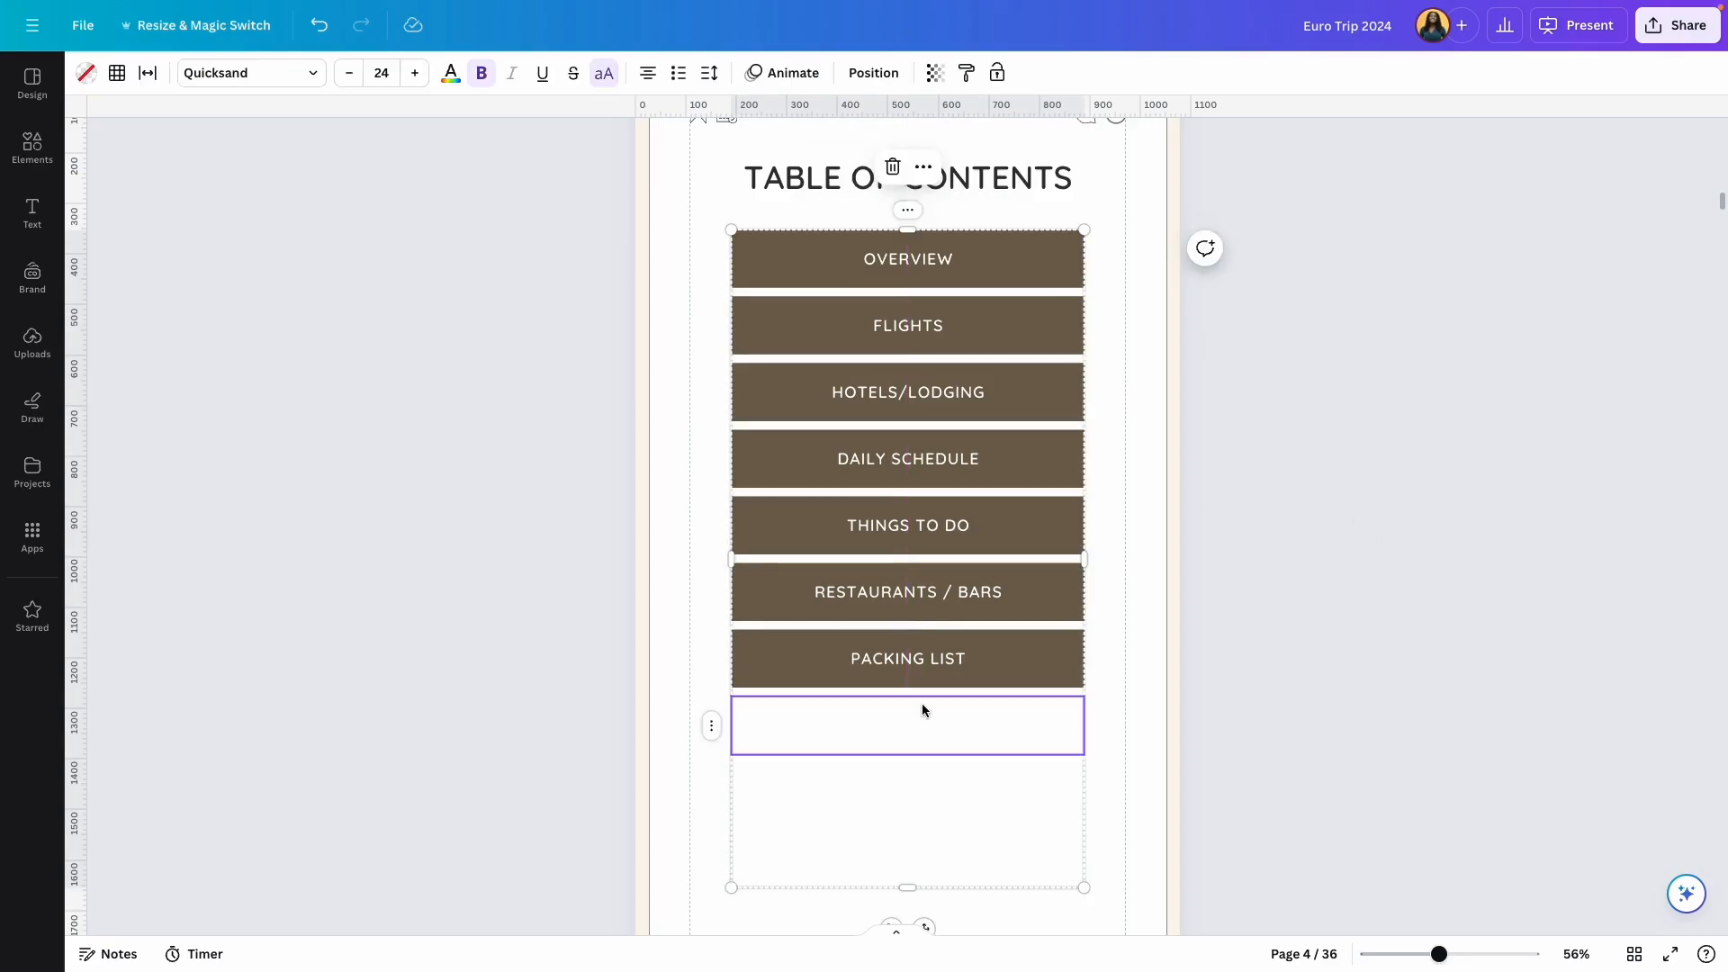
pyautogui.rightClick(884, 731)
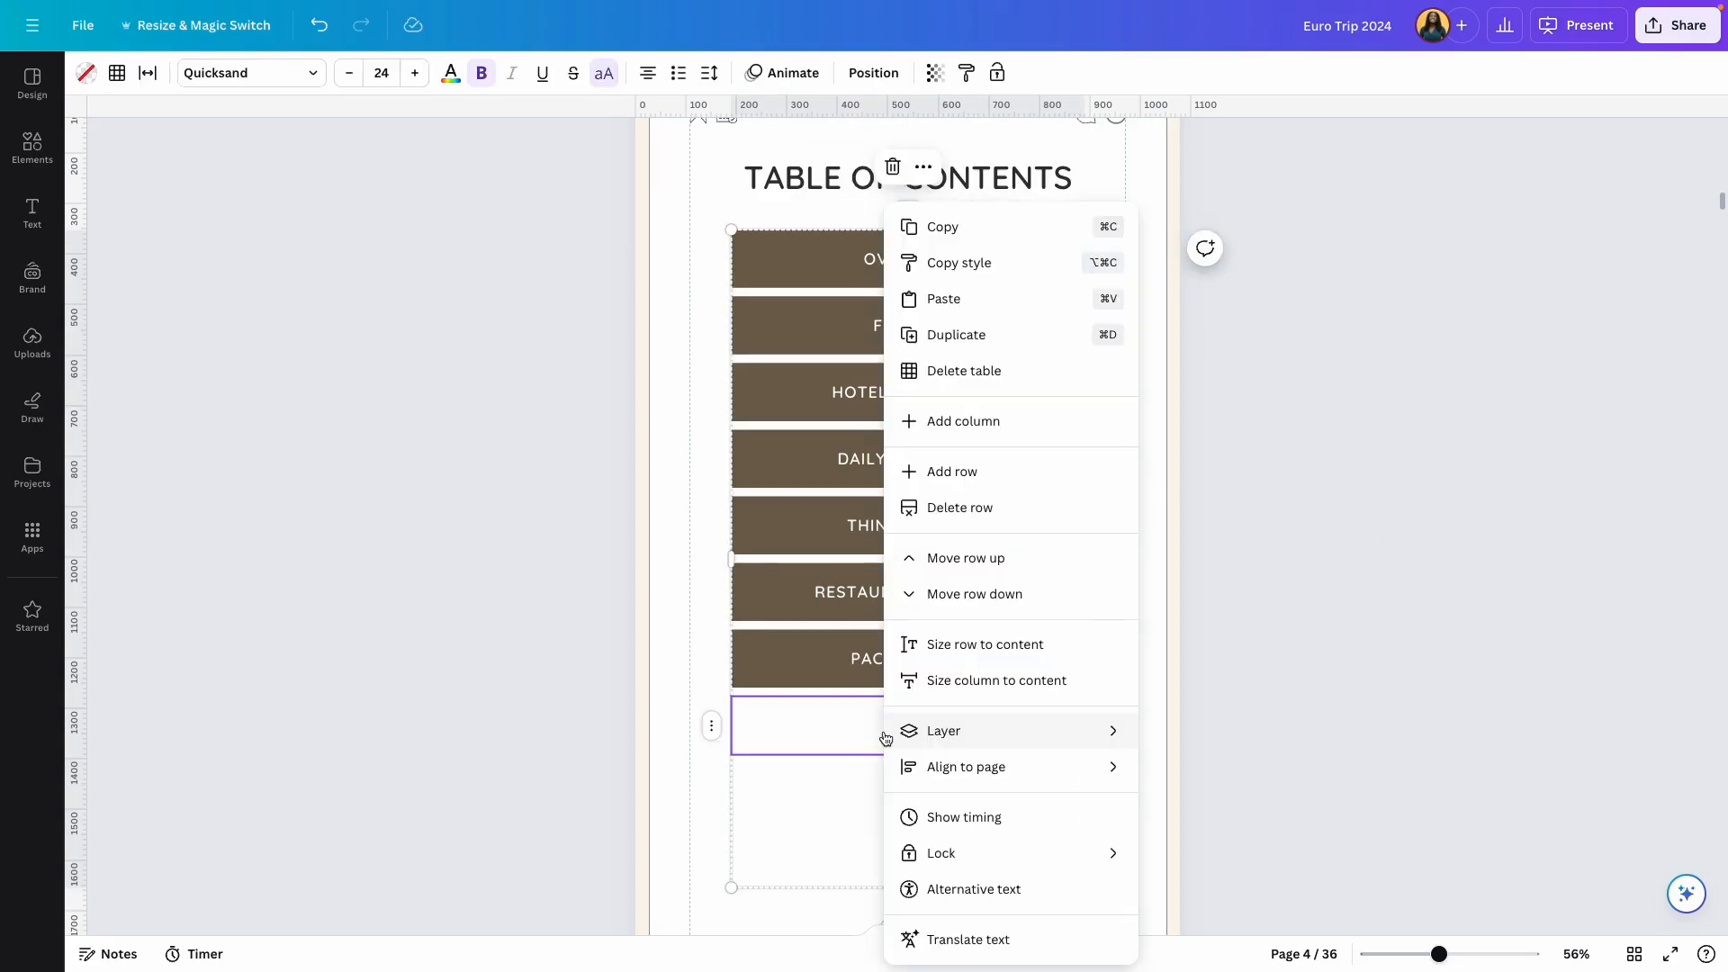
pyautogui.click(972, 517)
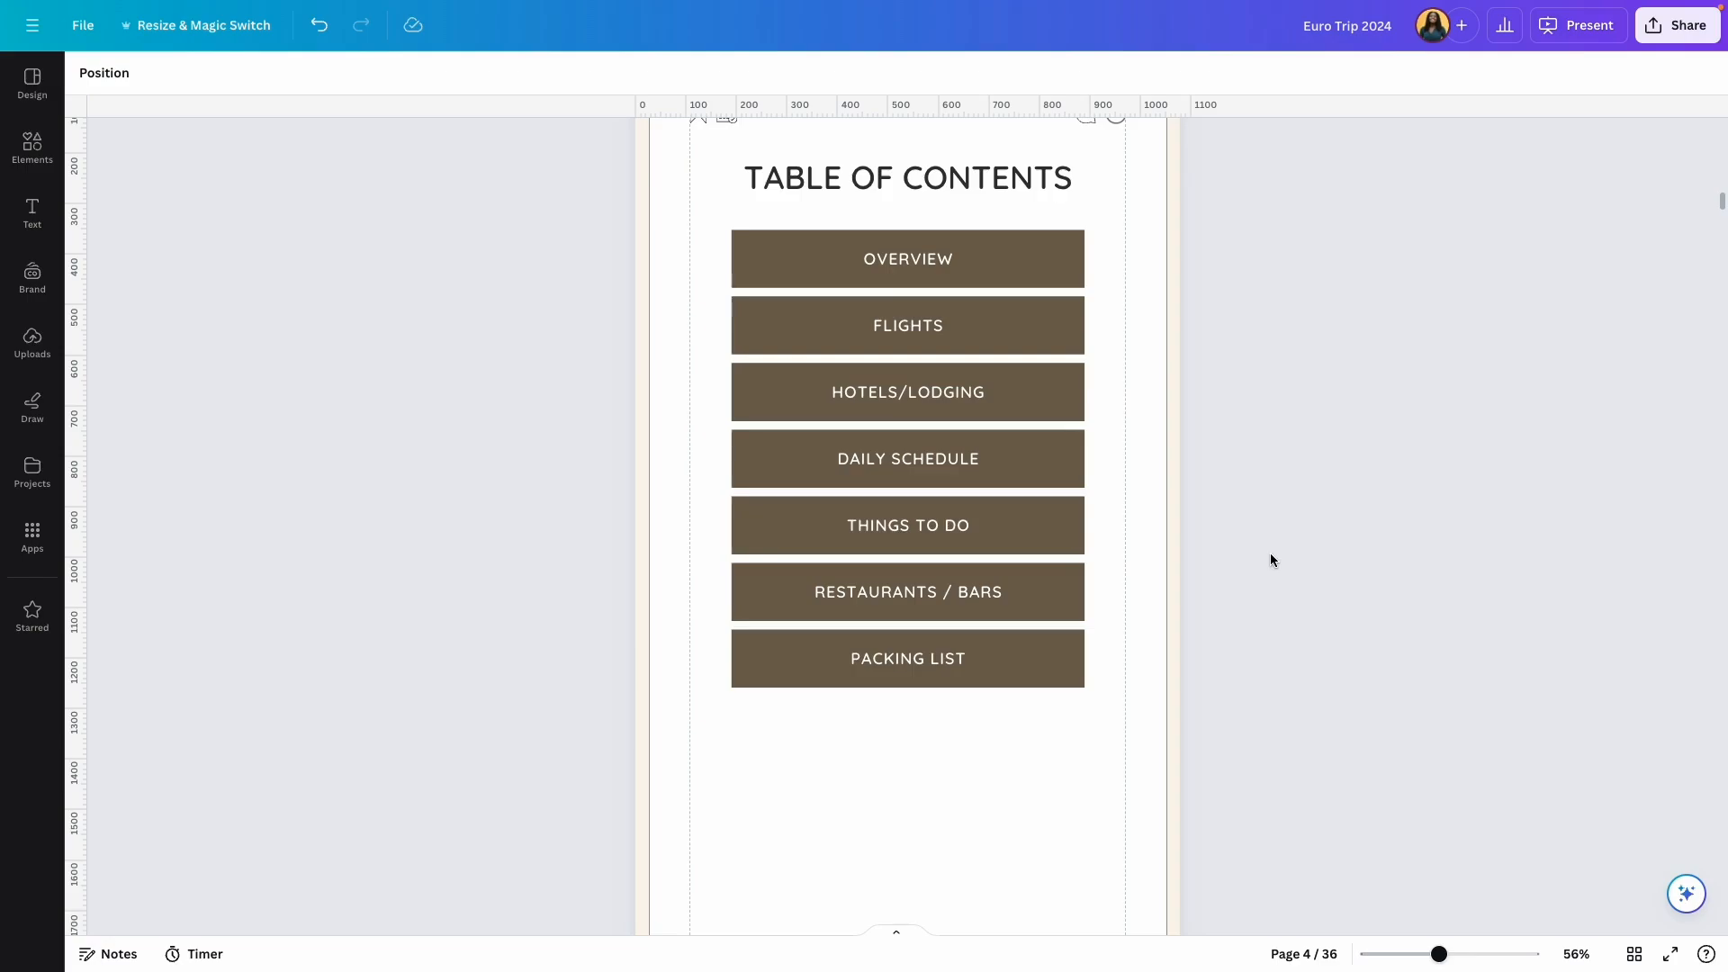
# Step: Undo the table shift, fill removal, row moves and text deletions to restore the complete table of contents
pyautogui.hotkey('ctrl', 'z')
pyautogui.hotkey('ctrl', 'z')
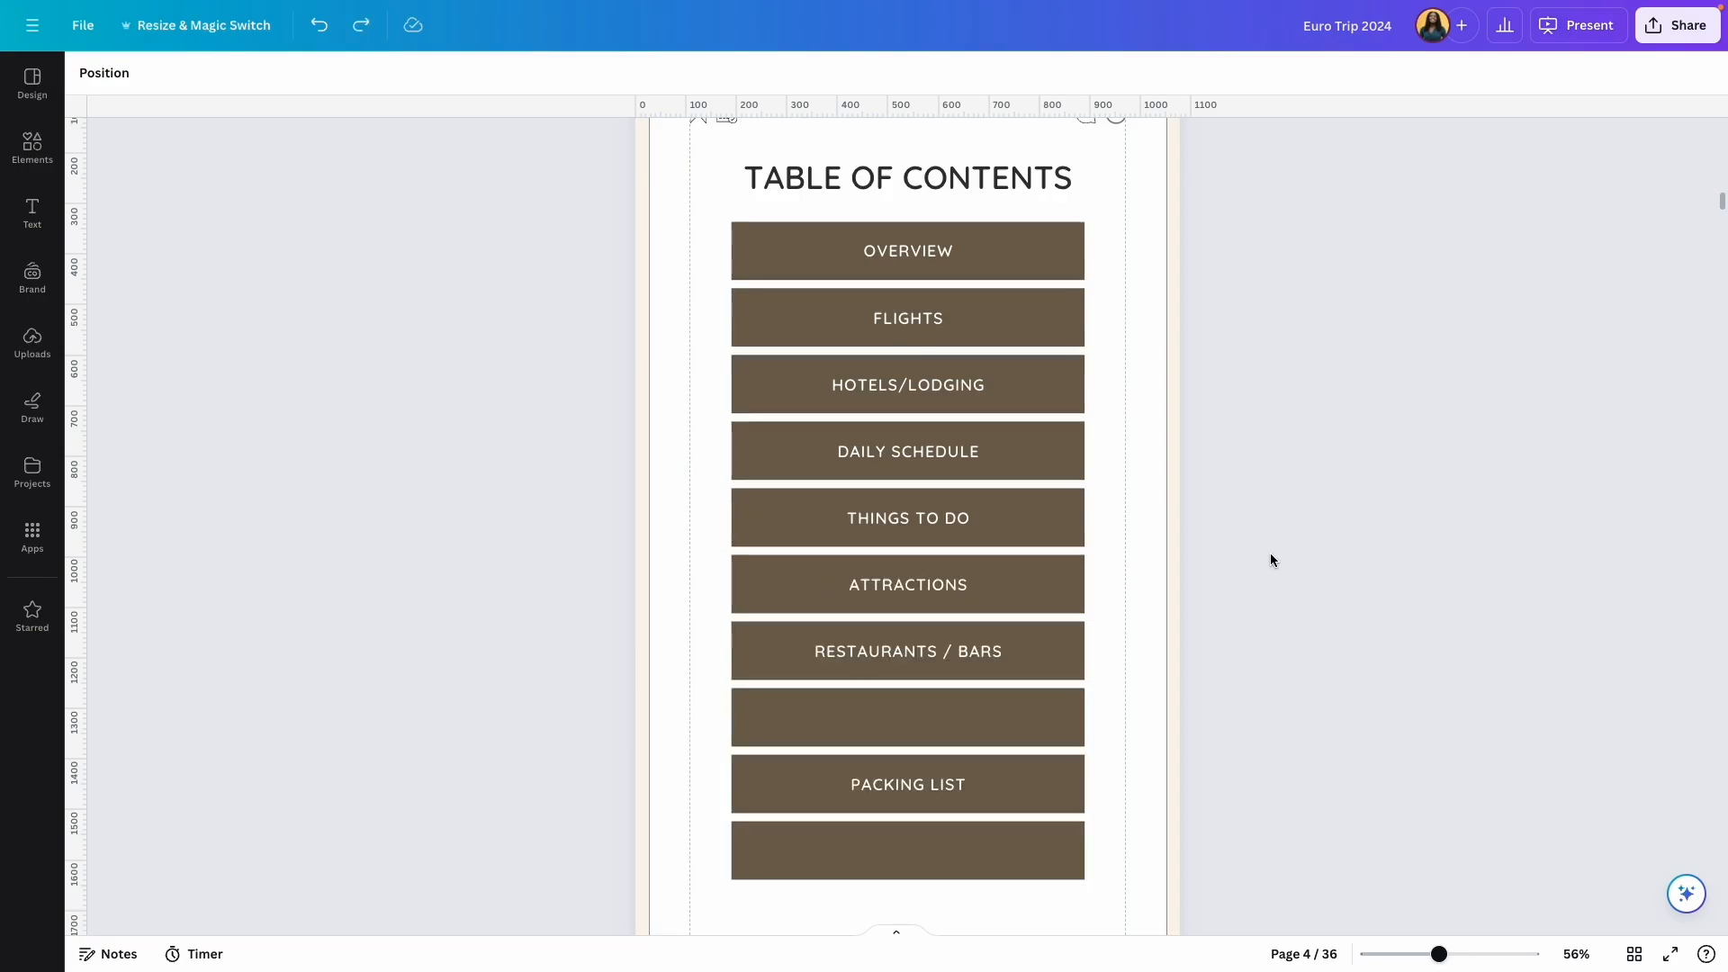
pyautogui.hotkey('ctrl', 'z')
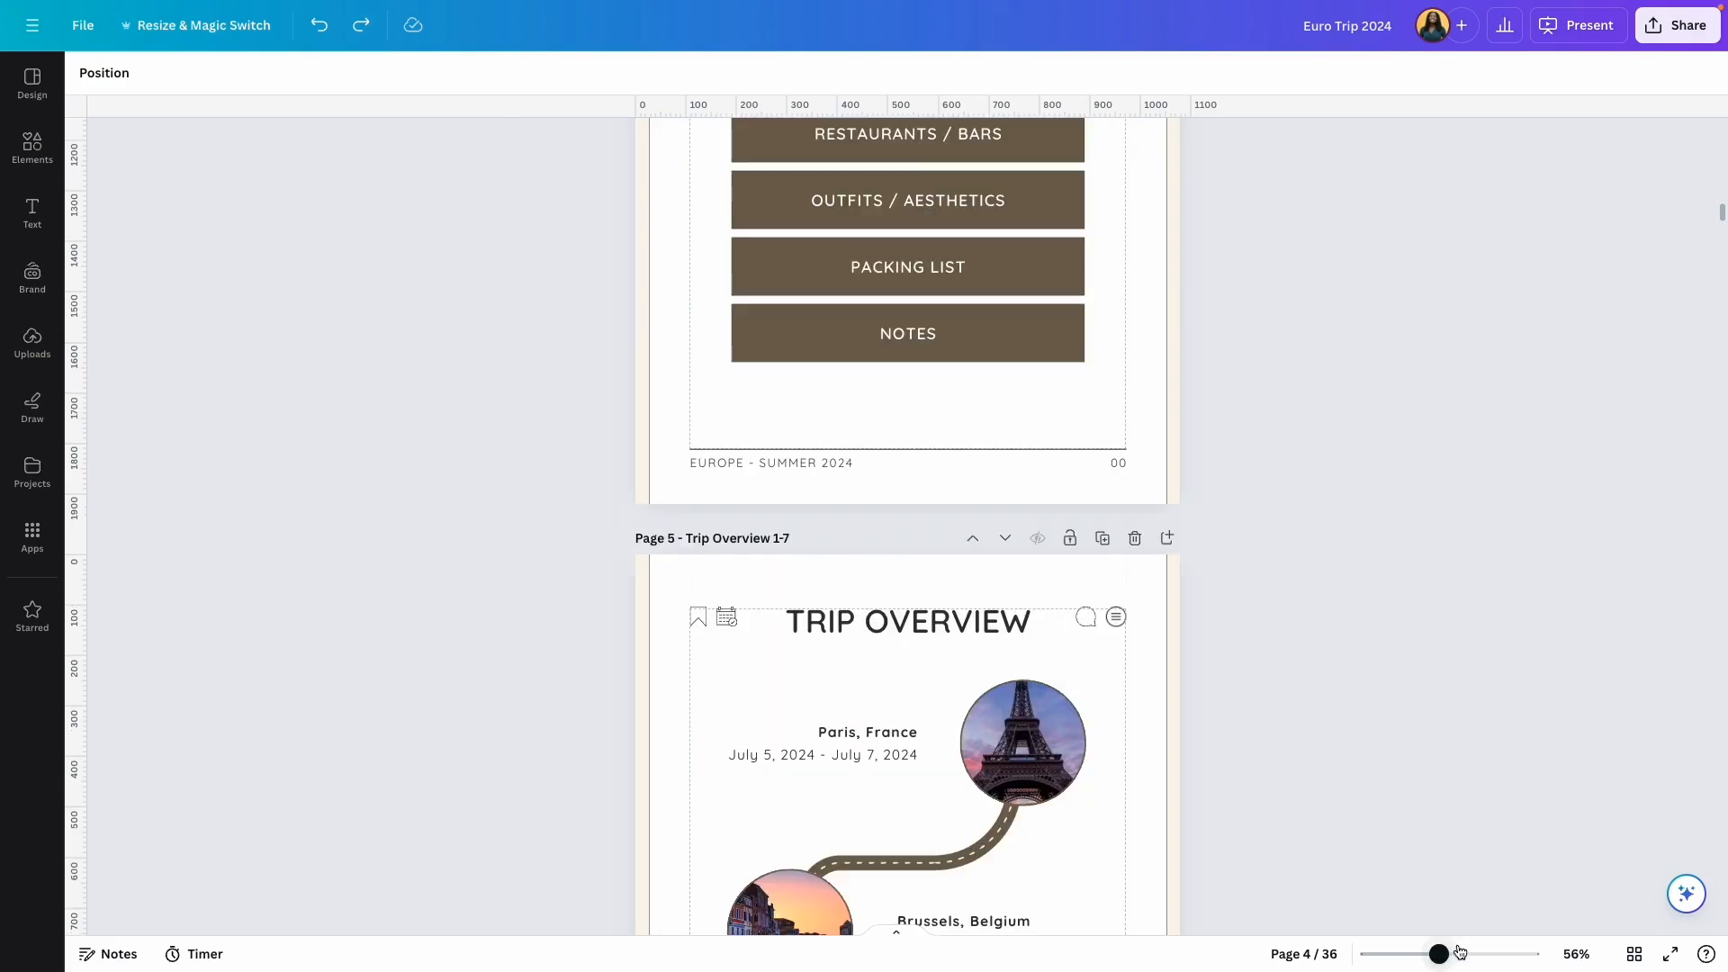
# Step: Examine the EUROPE - SUMMER 2024 text on the cover and in the footer of the table of contents page
pyautogui.click(1459, 951)
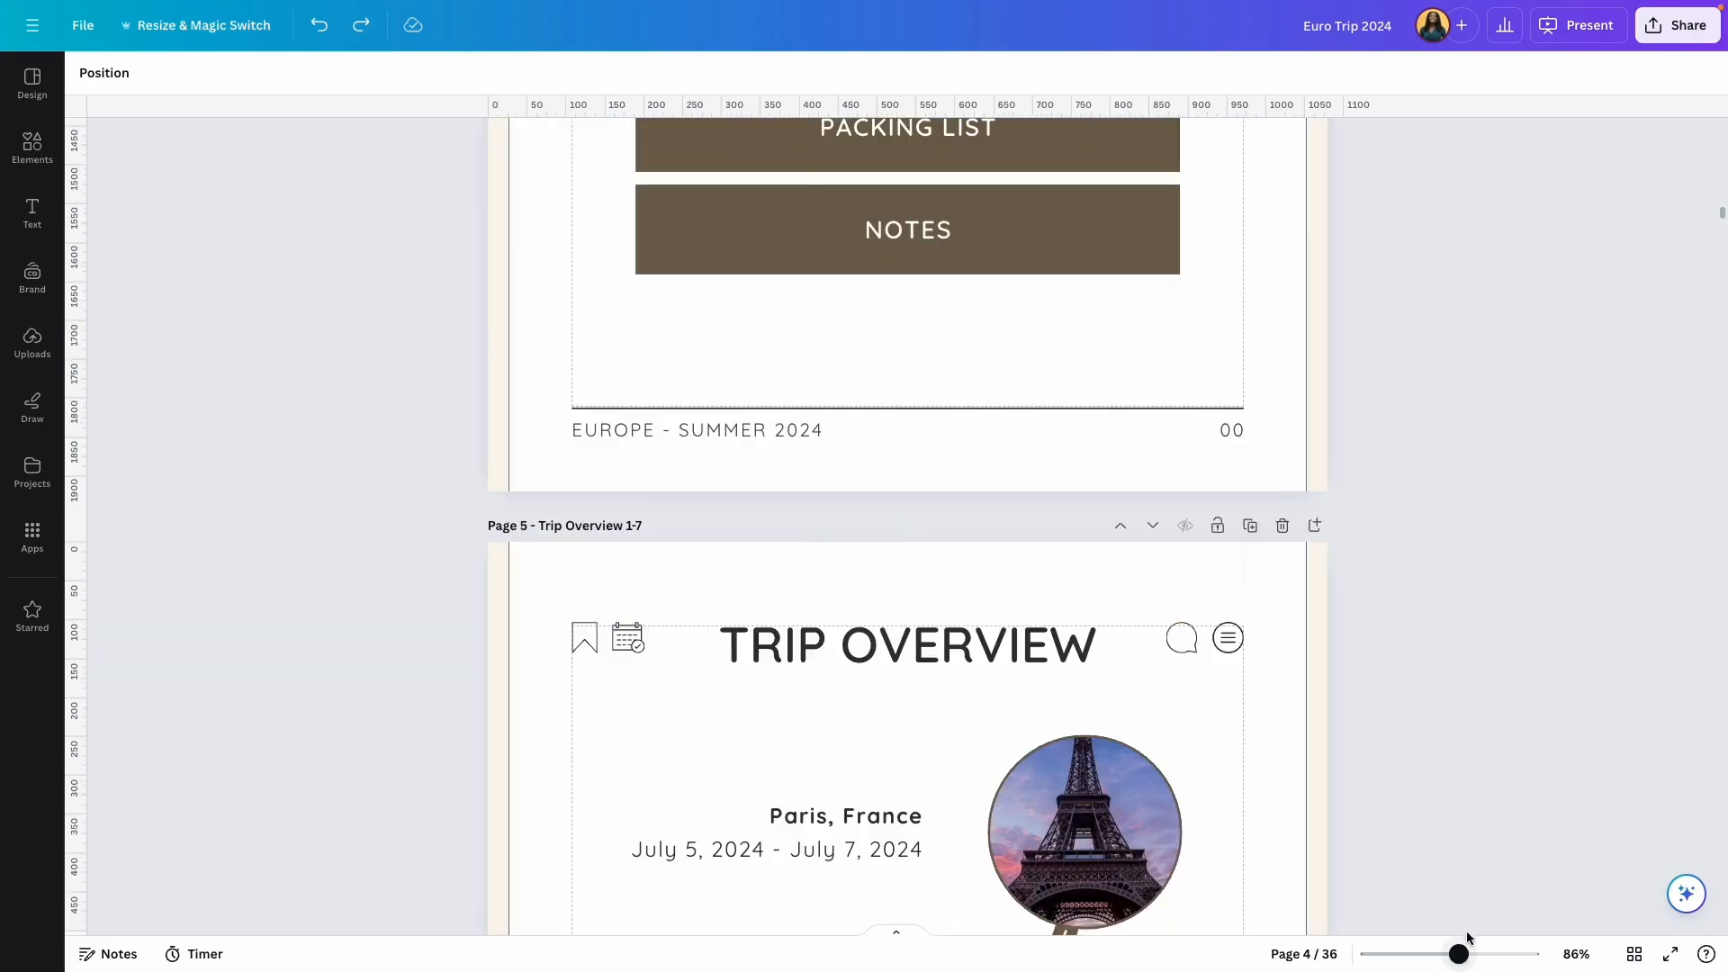
pyautogui.doubleClick(673, 438)
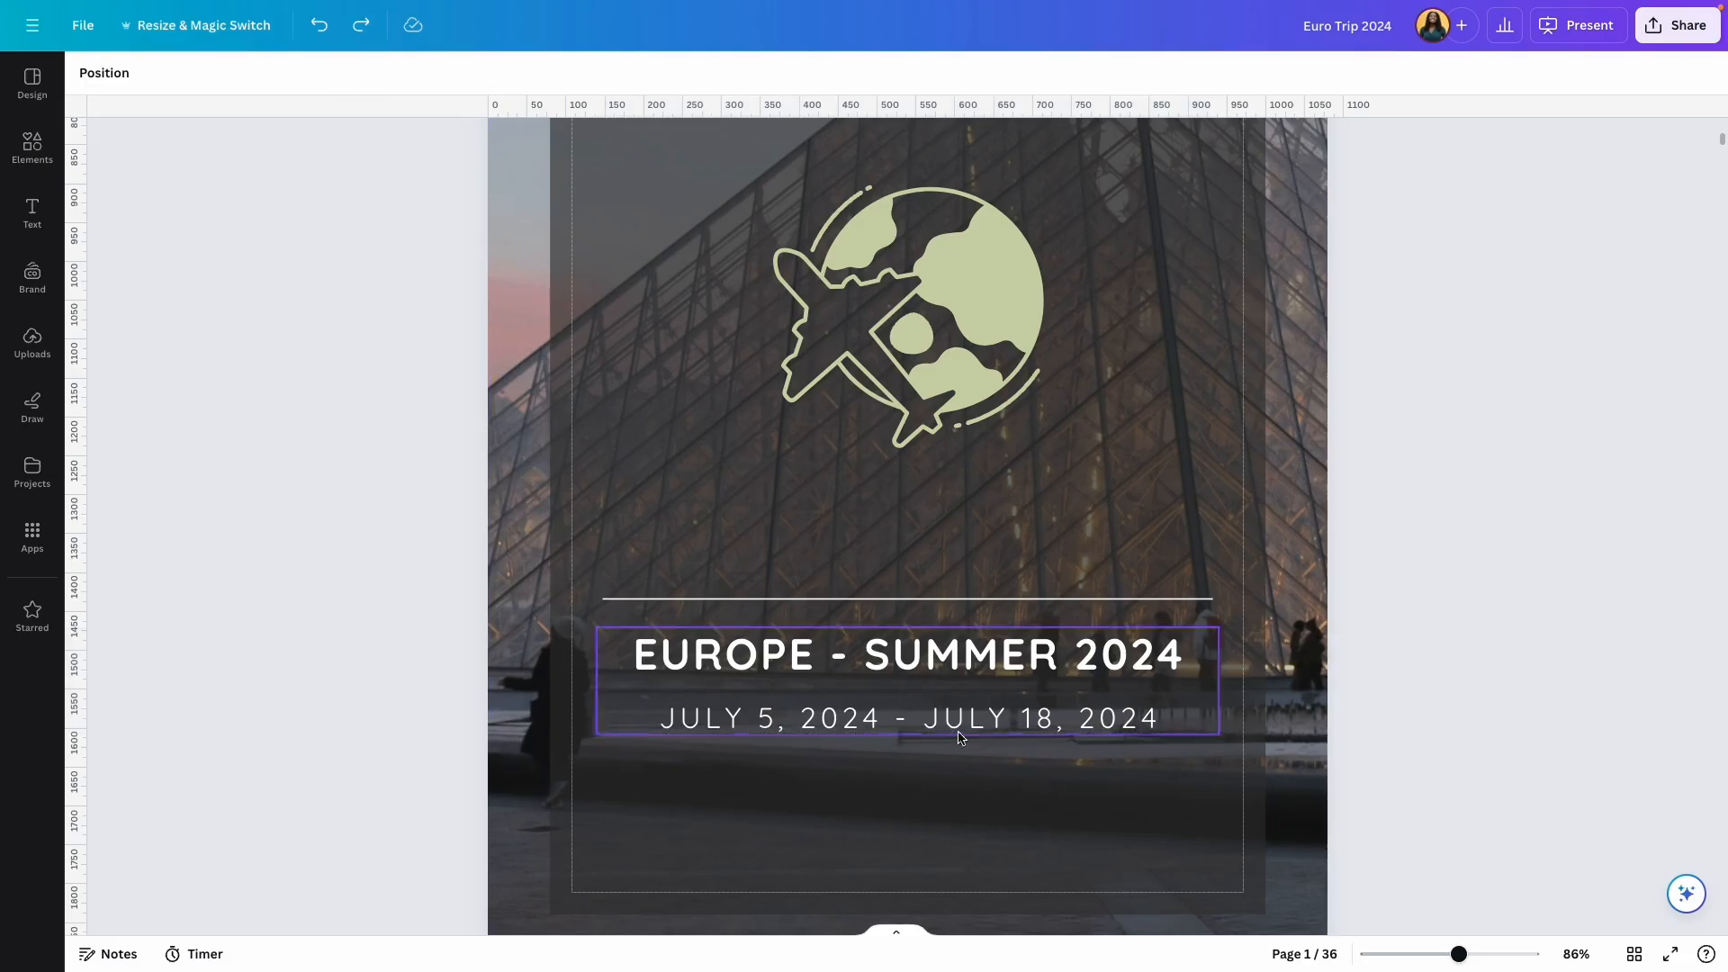
pyautogui.click(921, 655)
pyautogui.scroll(-10, 921, 661)
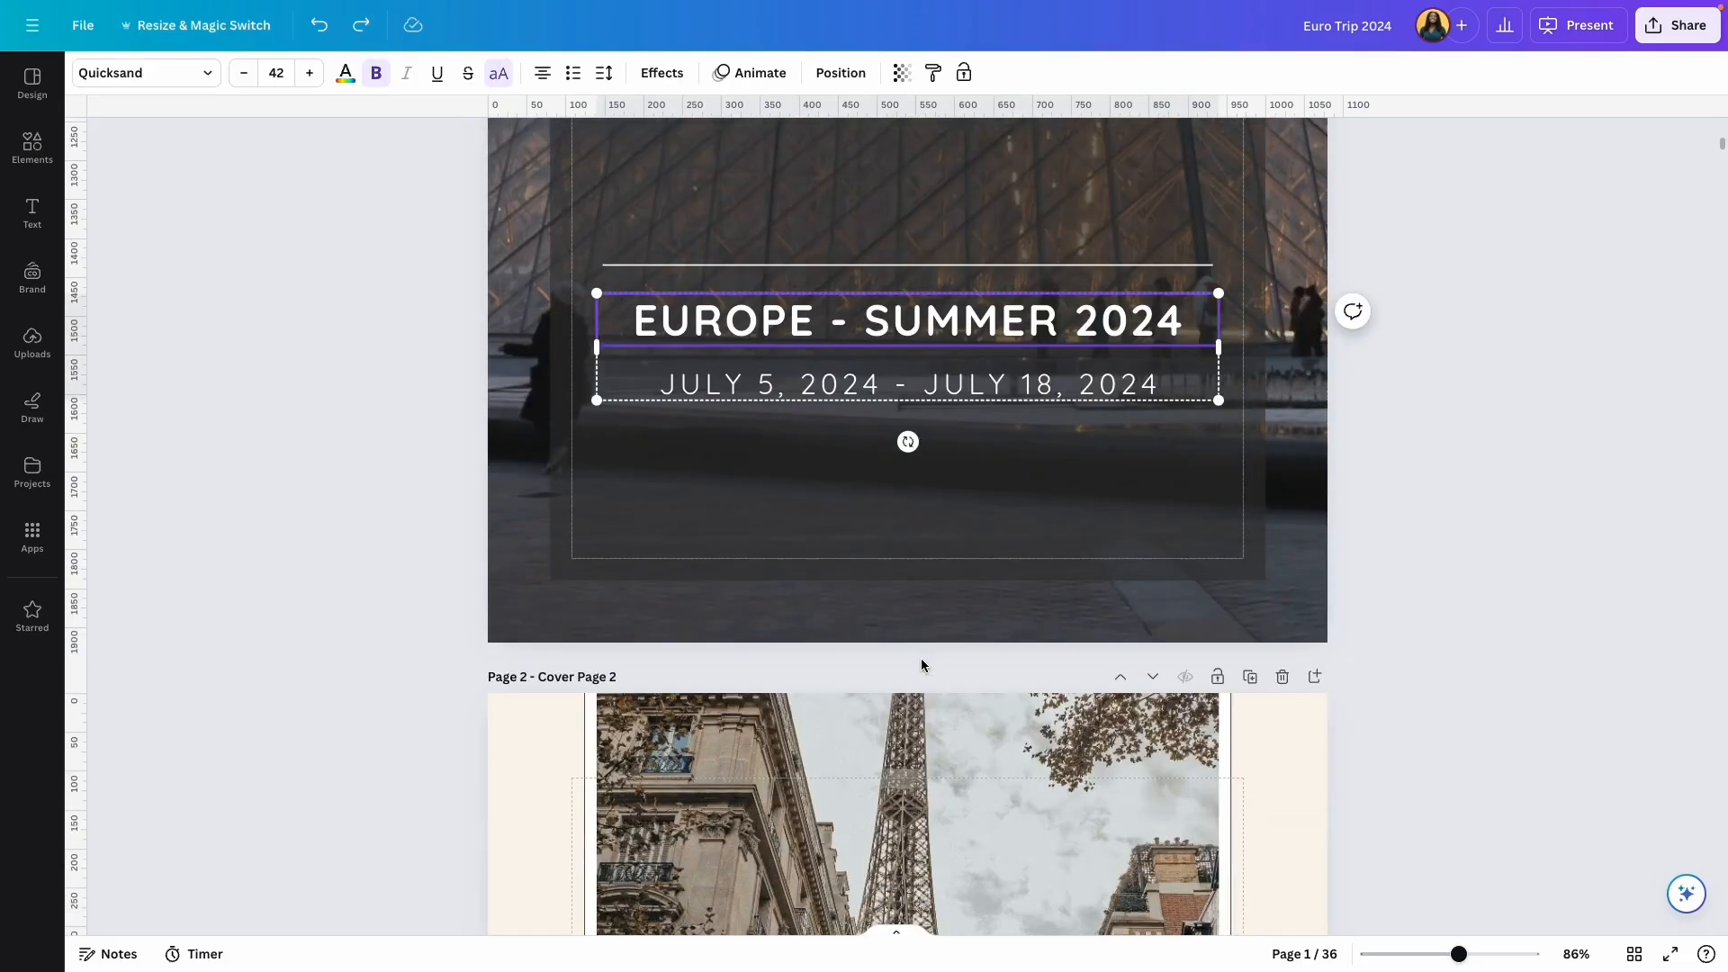
pyautogui.scroll(-15, 921, 661)
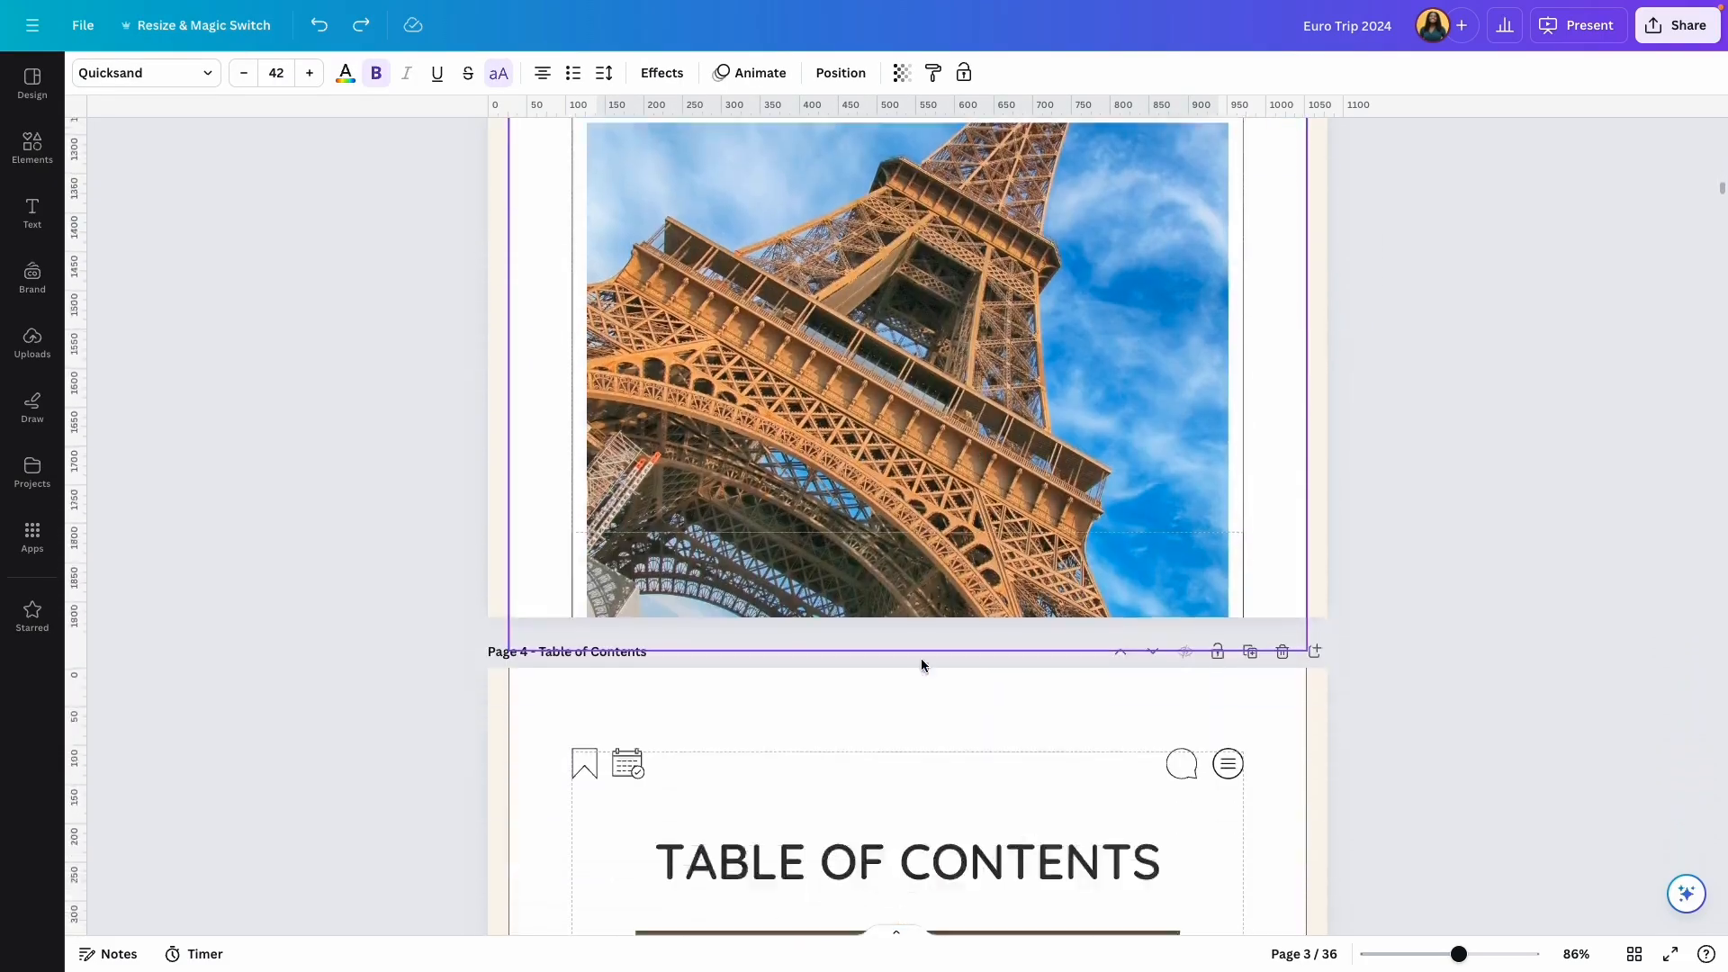
pyautogui.click(652, 670)
pyautogui.doubleClick(652, 673)
pyautogui.click(1482, 394)
pyautogui.scroll(10, 1482, 394)
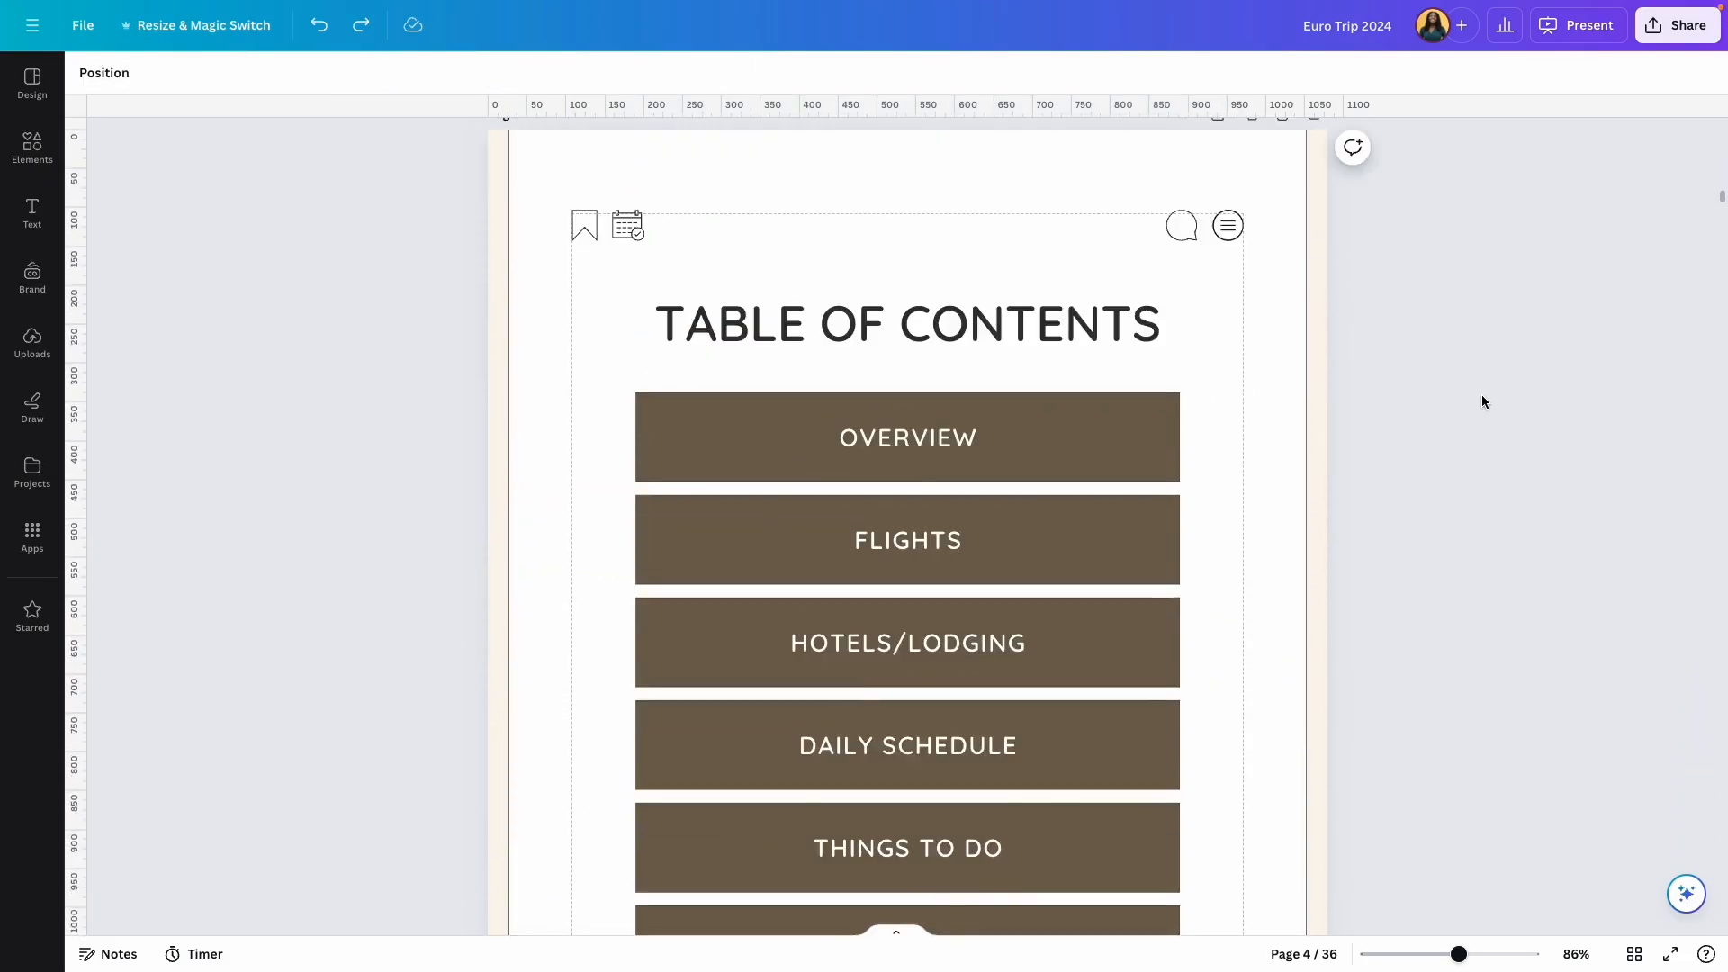
pyautogui.scroll(15, 1488, 399)
pyautogui.scroll(-2, 1489, 398)
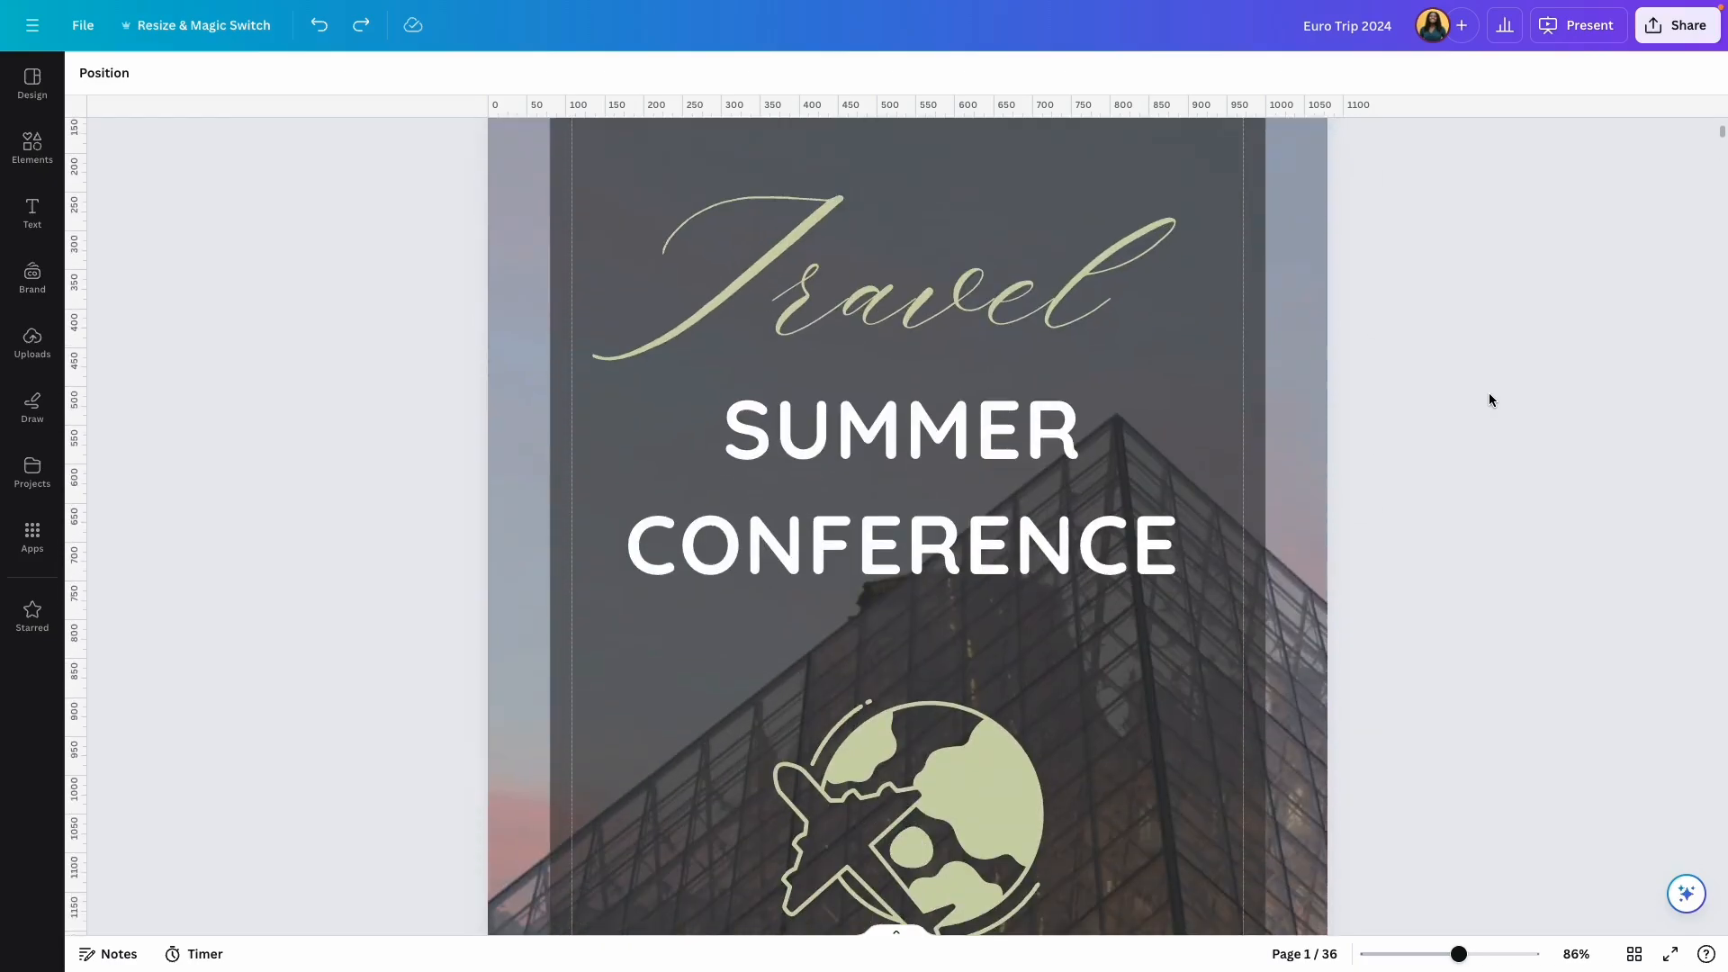
pyautogui.scroll(-5, 1488, 399)
pyautogui.click(914, 689)
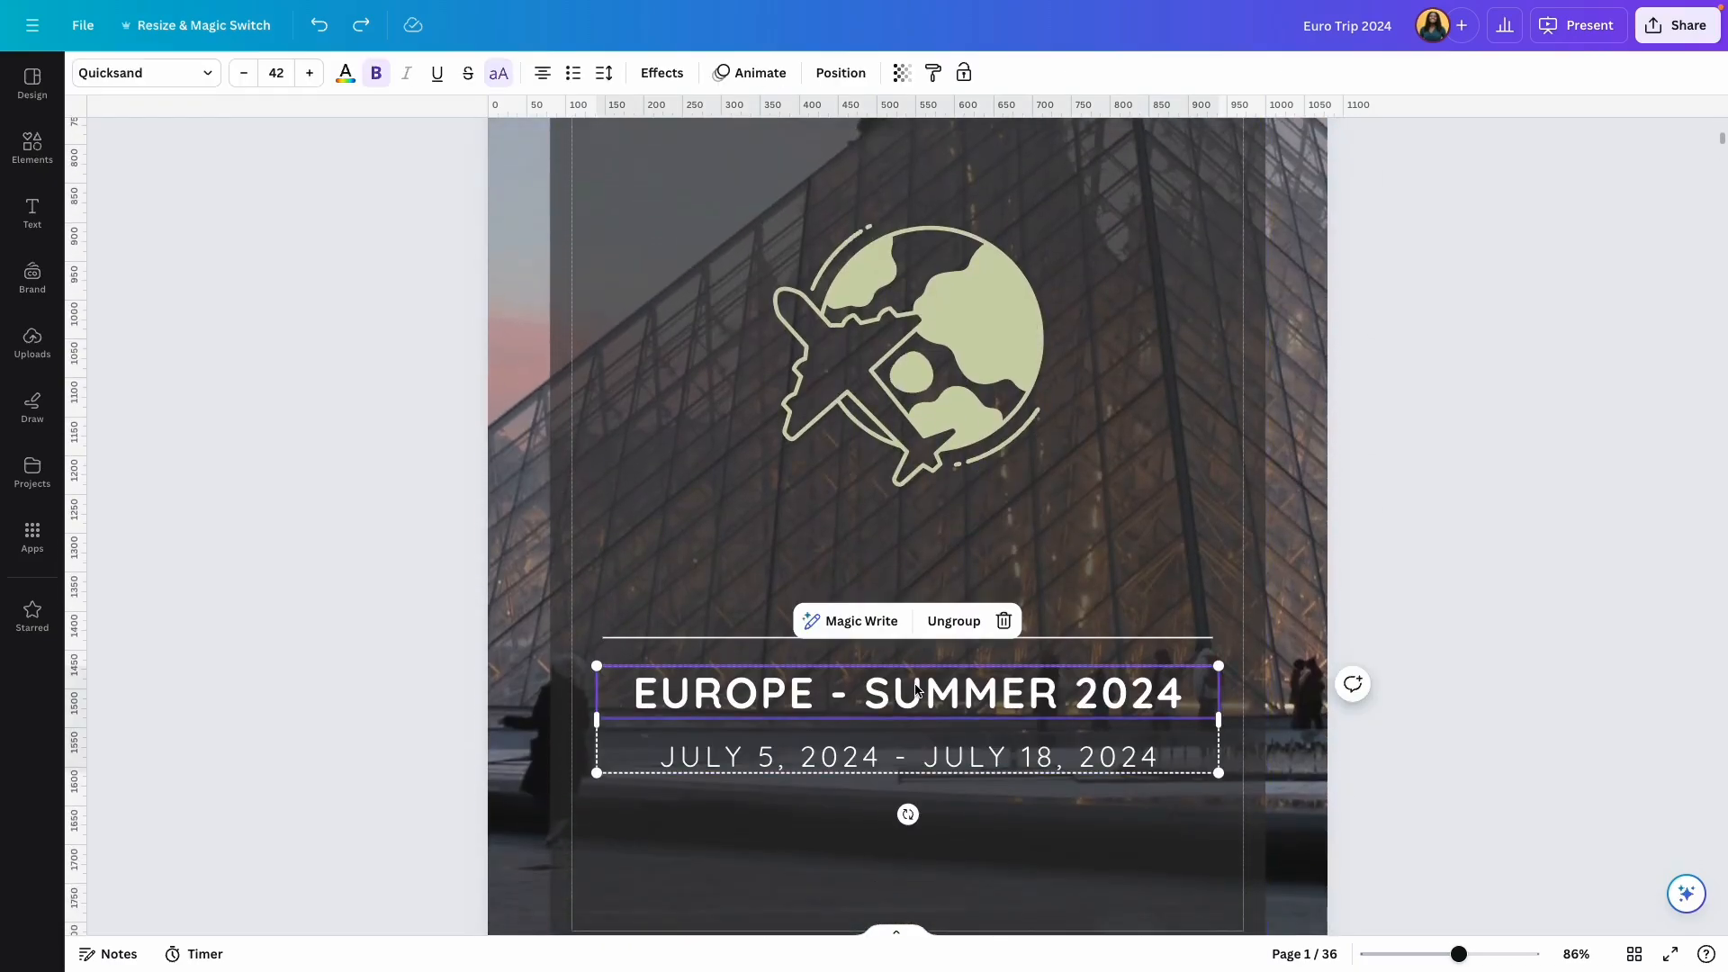
pyautogui.doubleClick(914, 686)
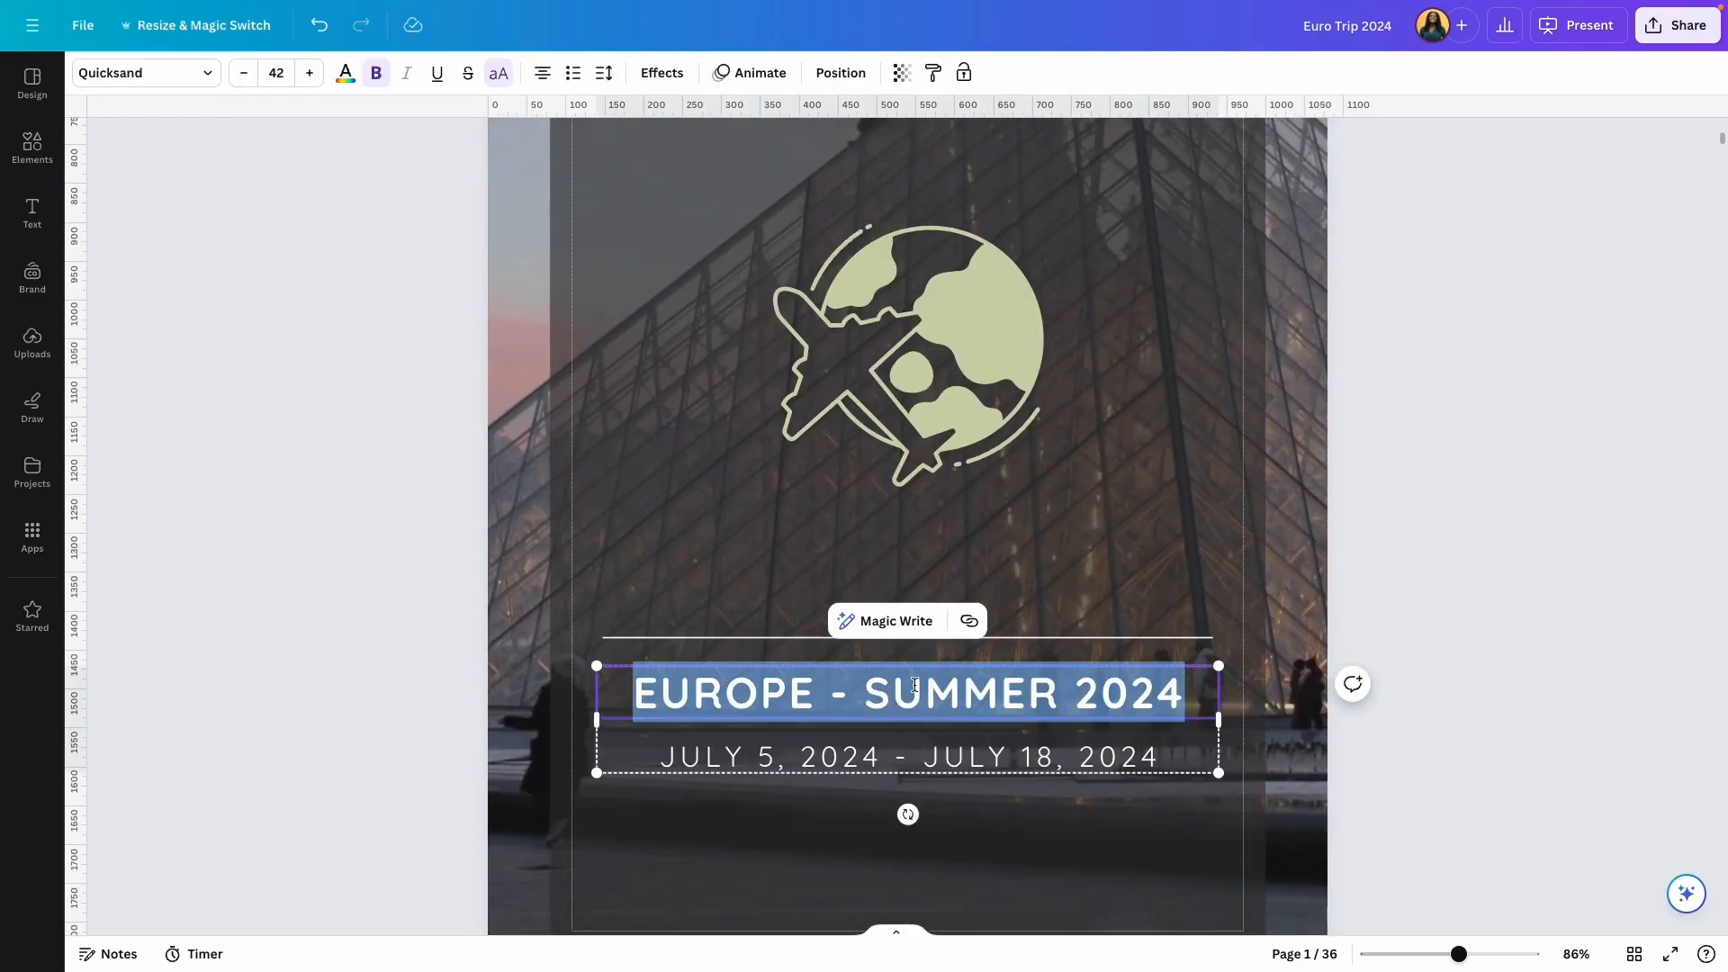
pyautogui.click(1467, 537)
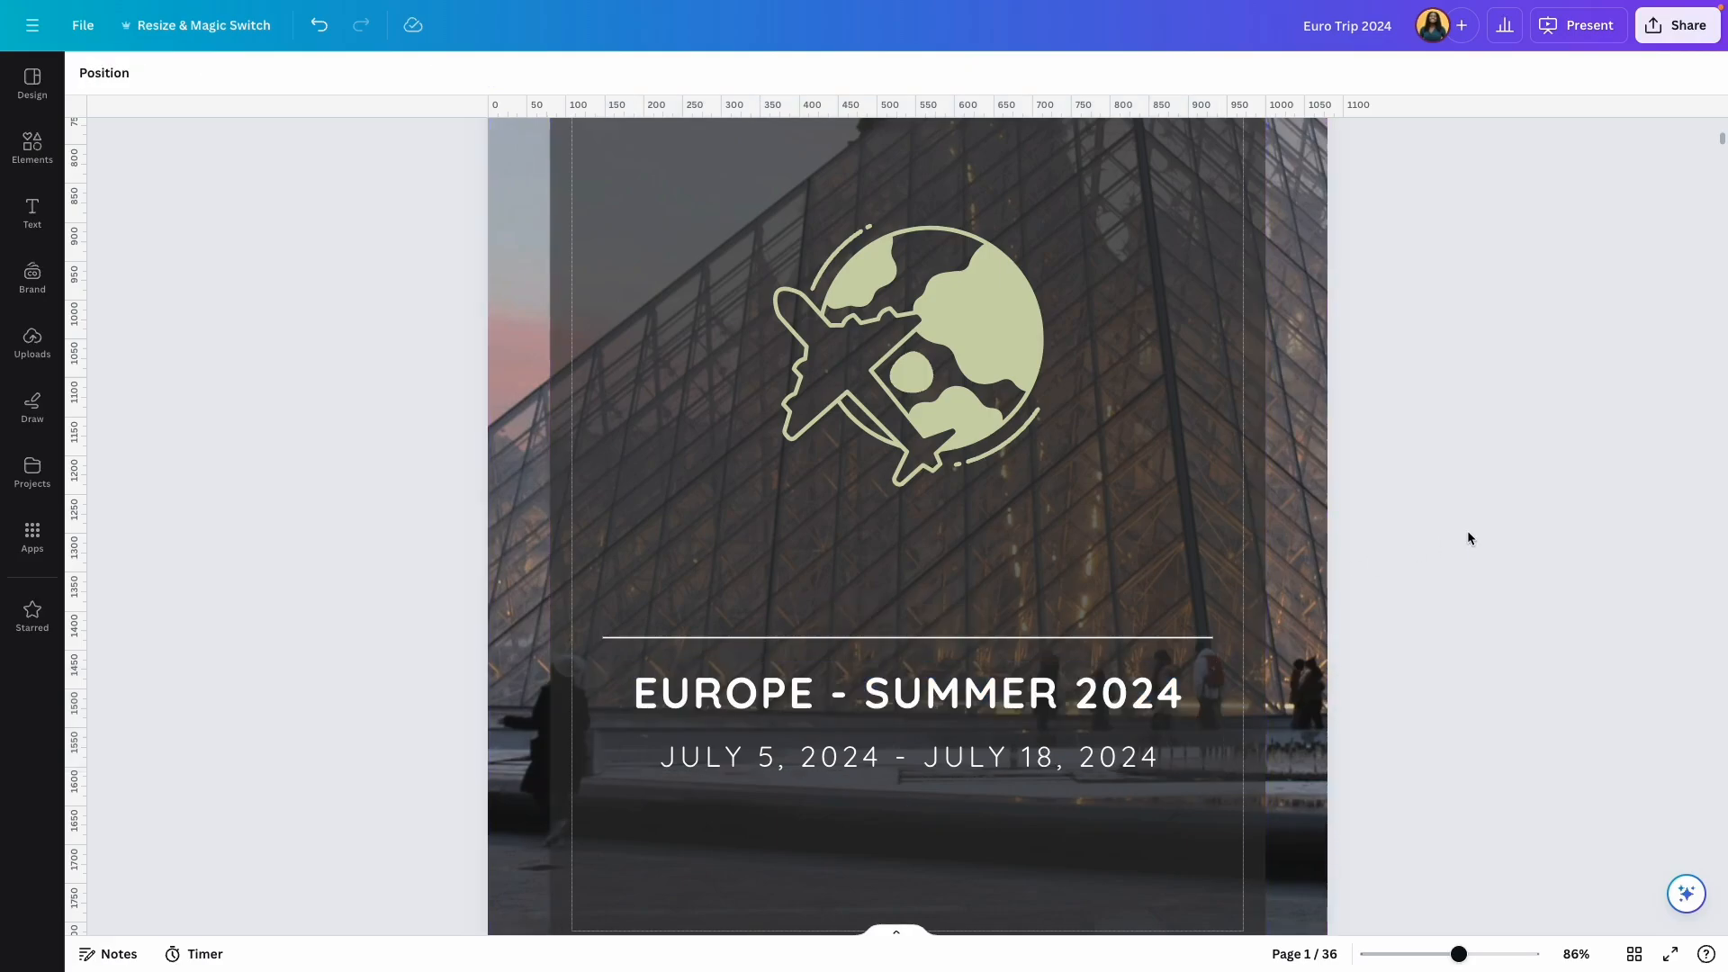
# Step: Find every "Europe - Summer 2024" in the design and replace all with "South East Asia 2025"
pyautogui.hotkey('ctrl', 'f')
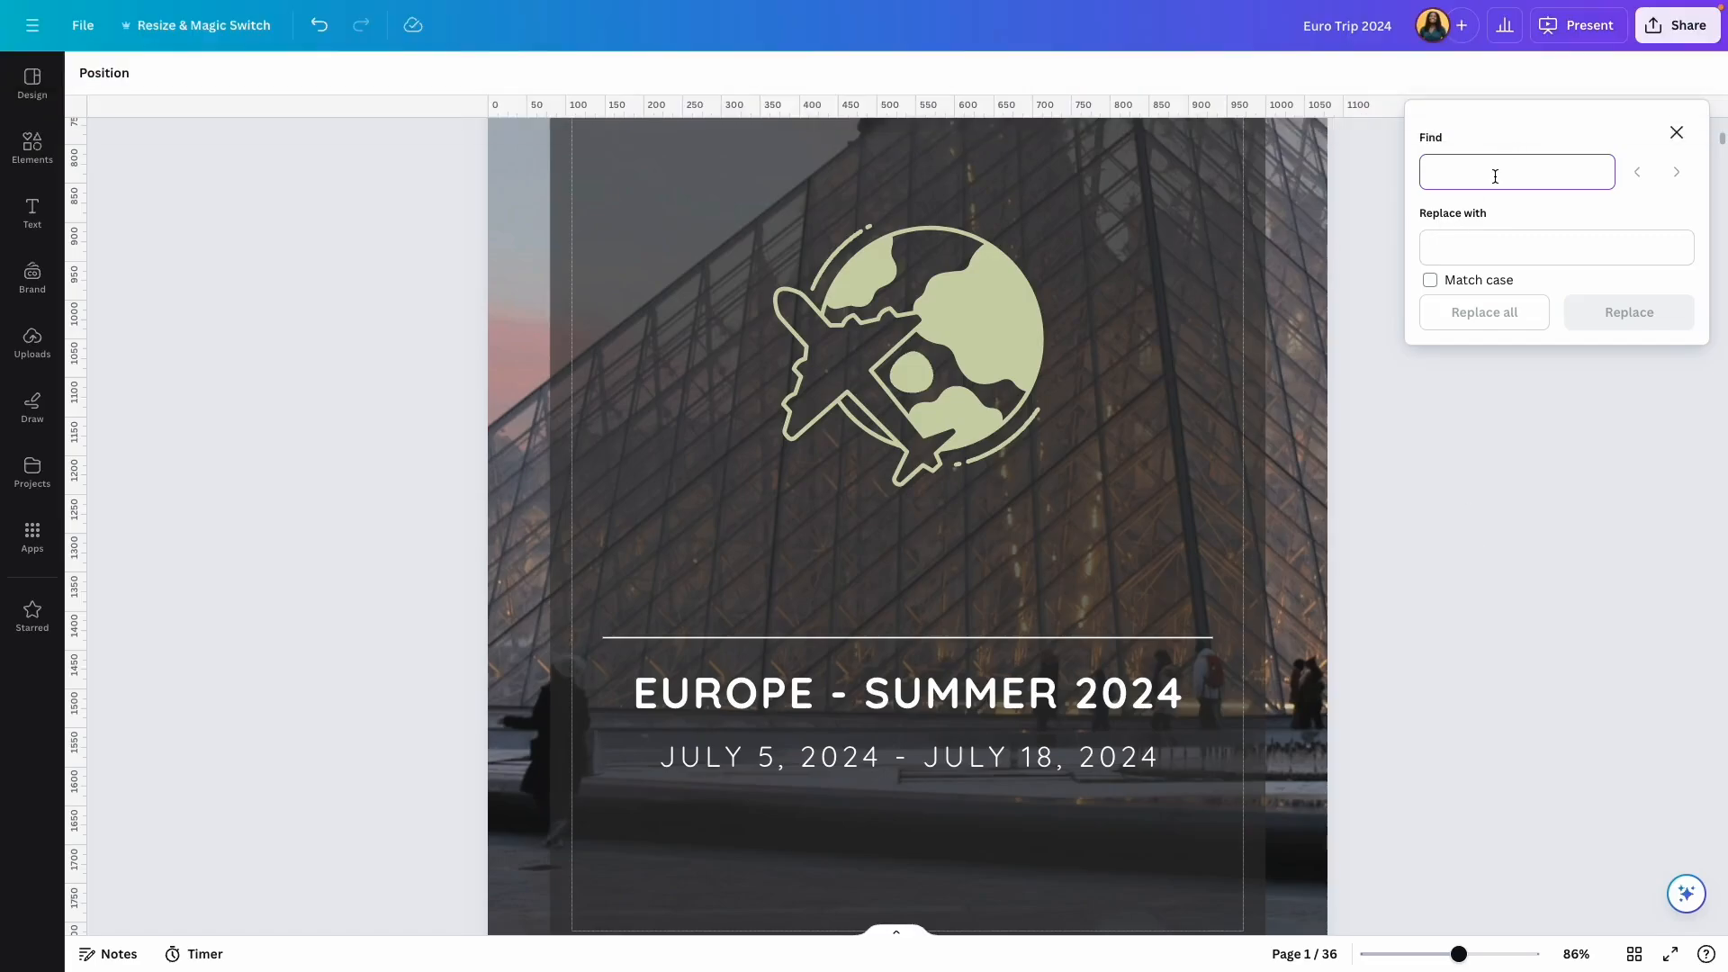
pyautogui.write('Europe - Summer 2024')
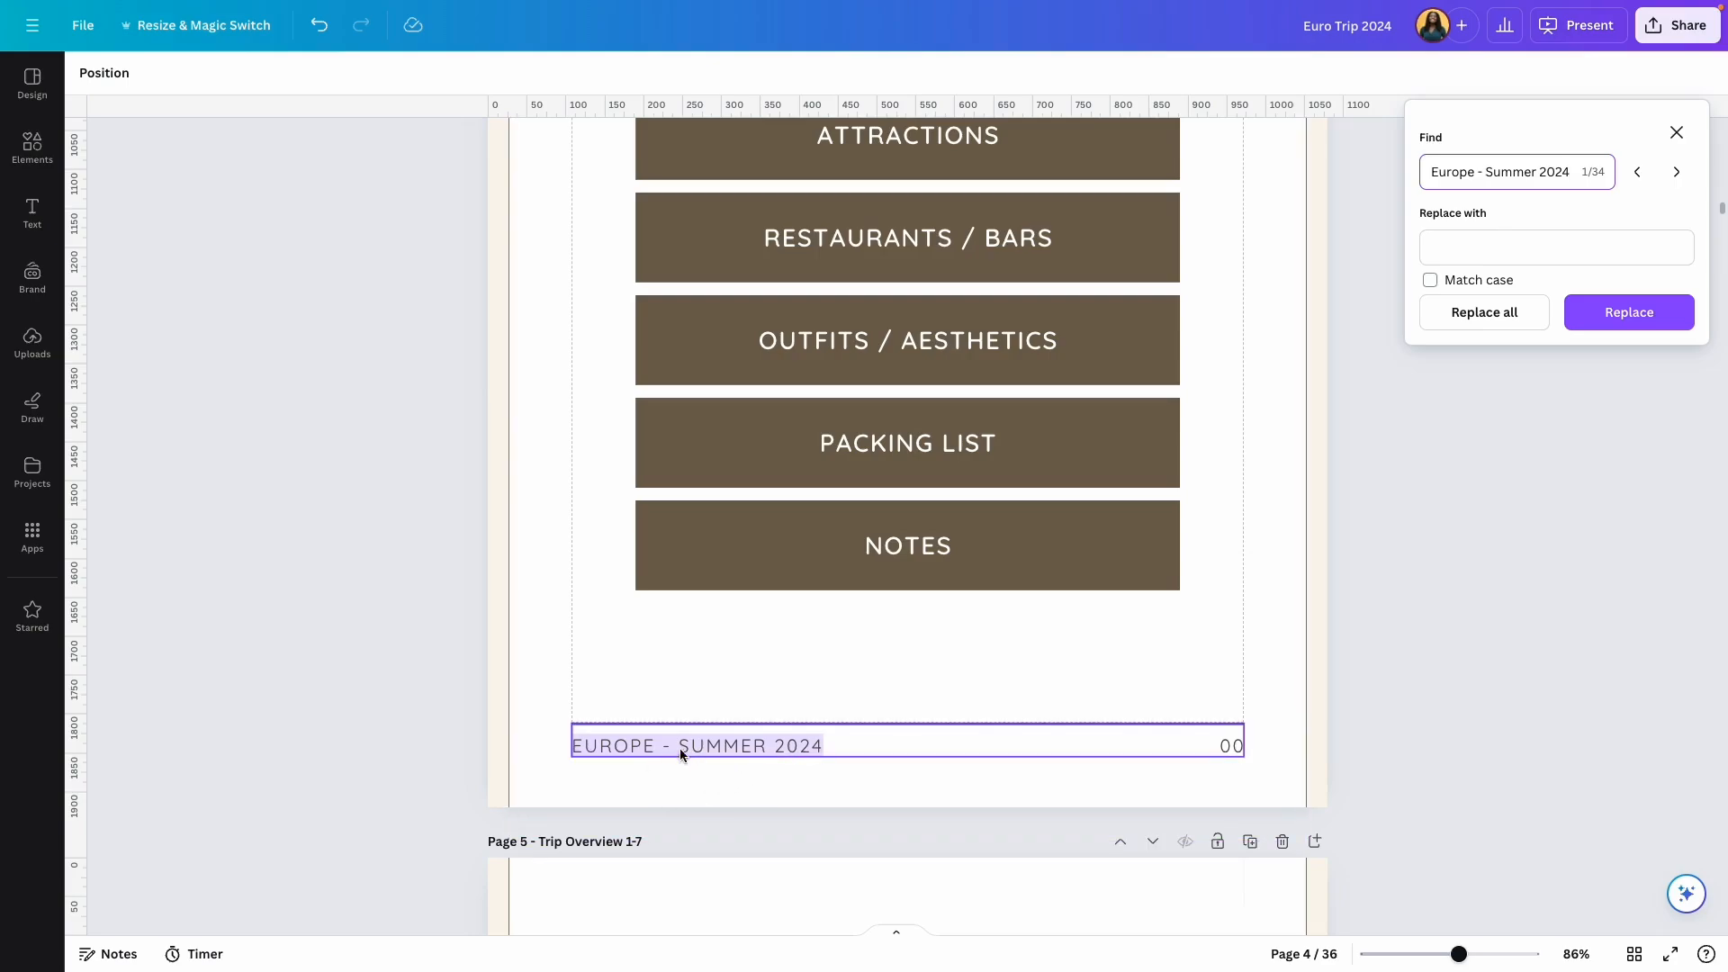
pyautogui.click(1488, 243)
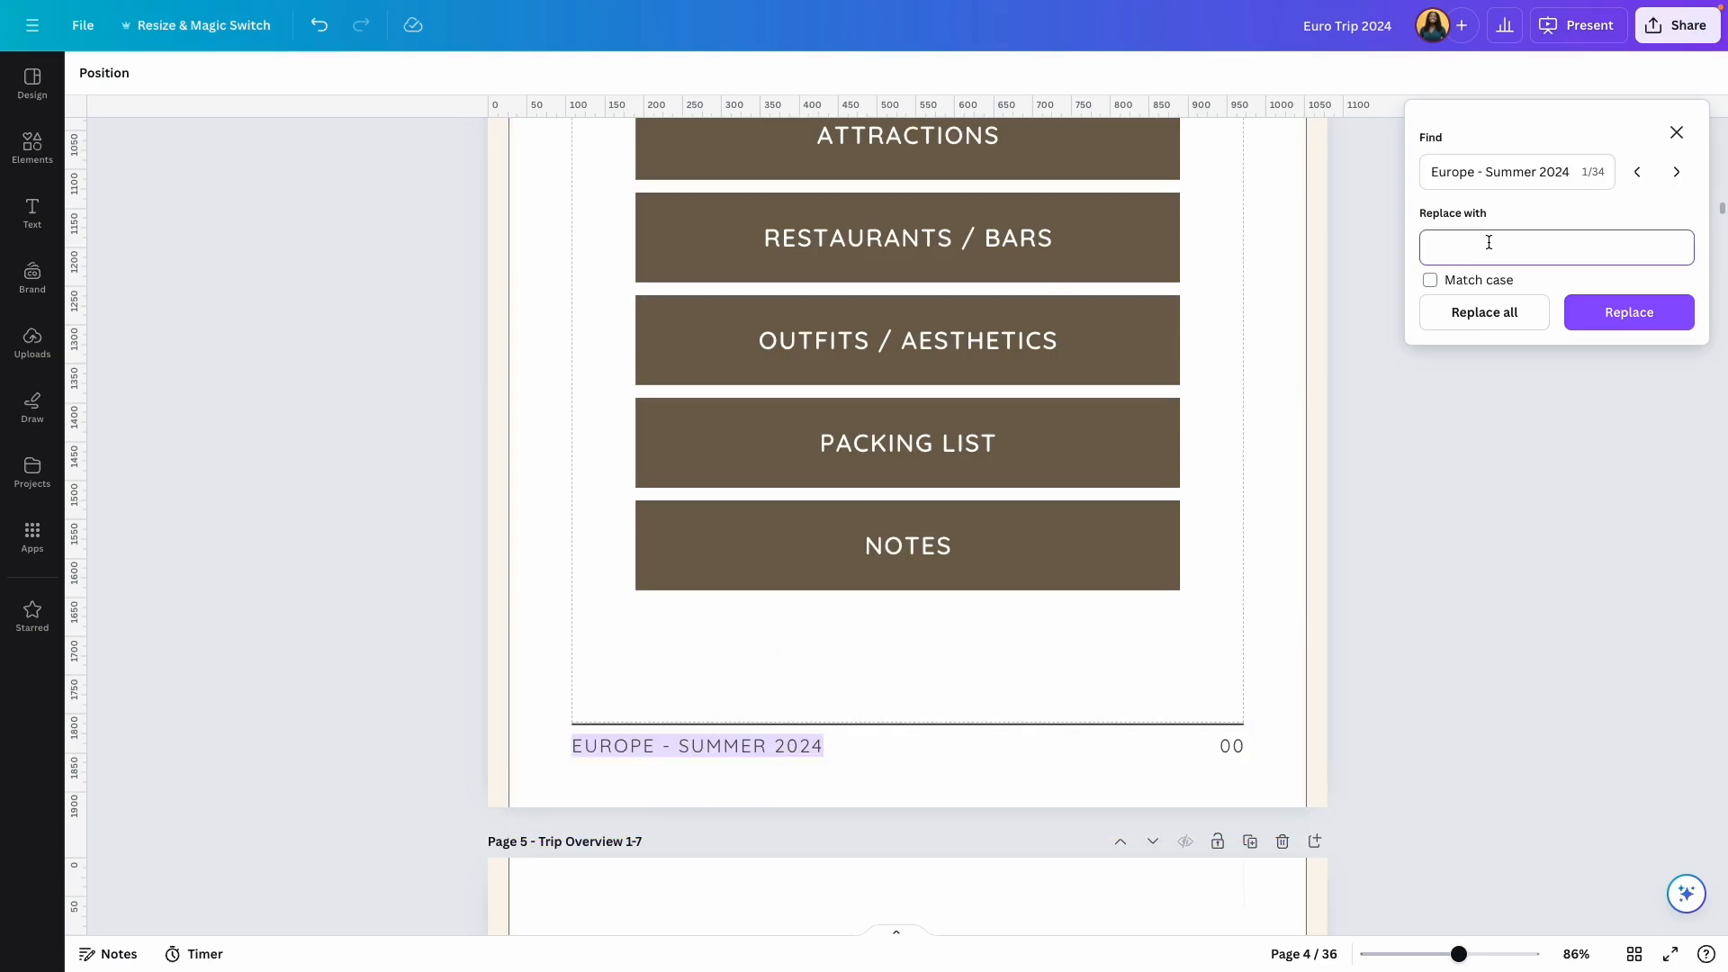
pyautogui.write('South East Asia 2025')
pyautogui.click(1484, 312)
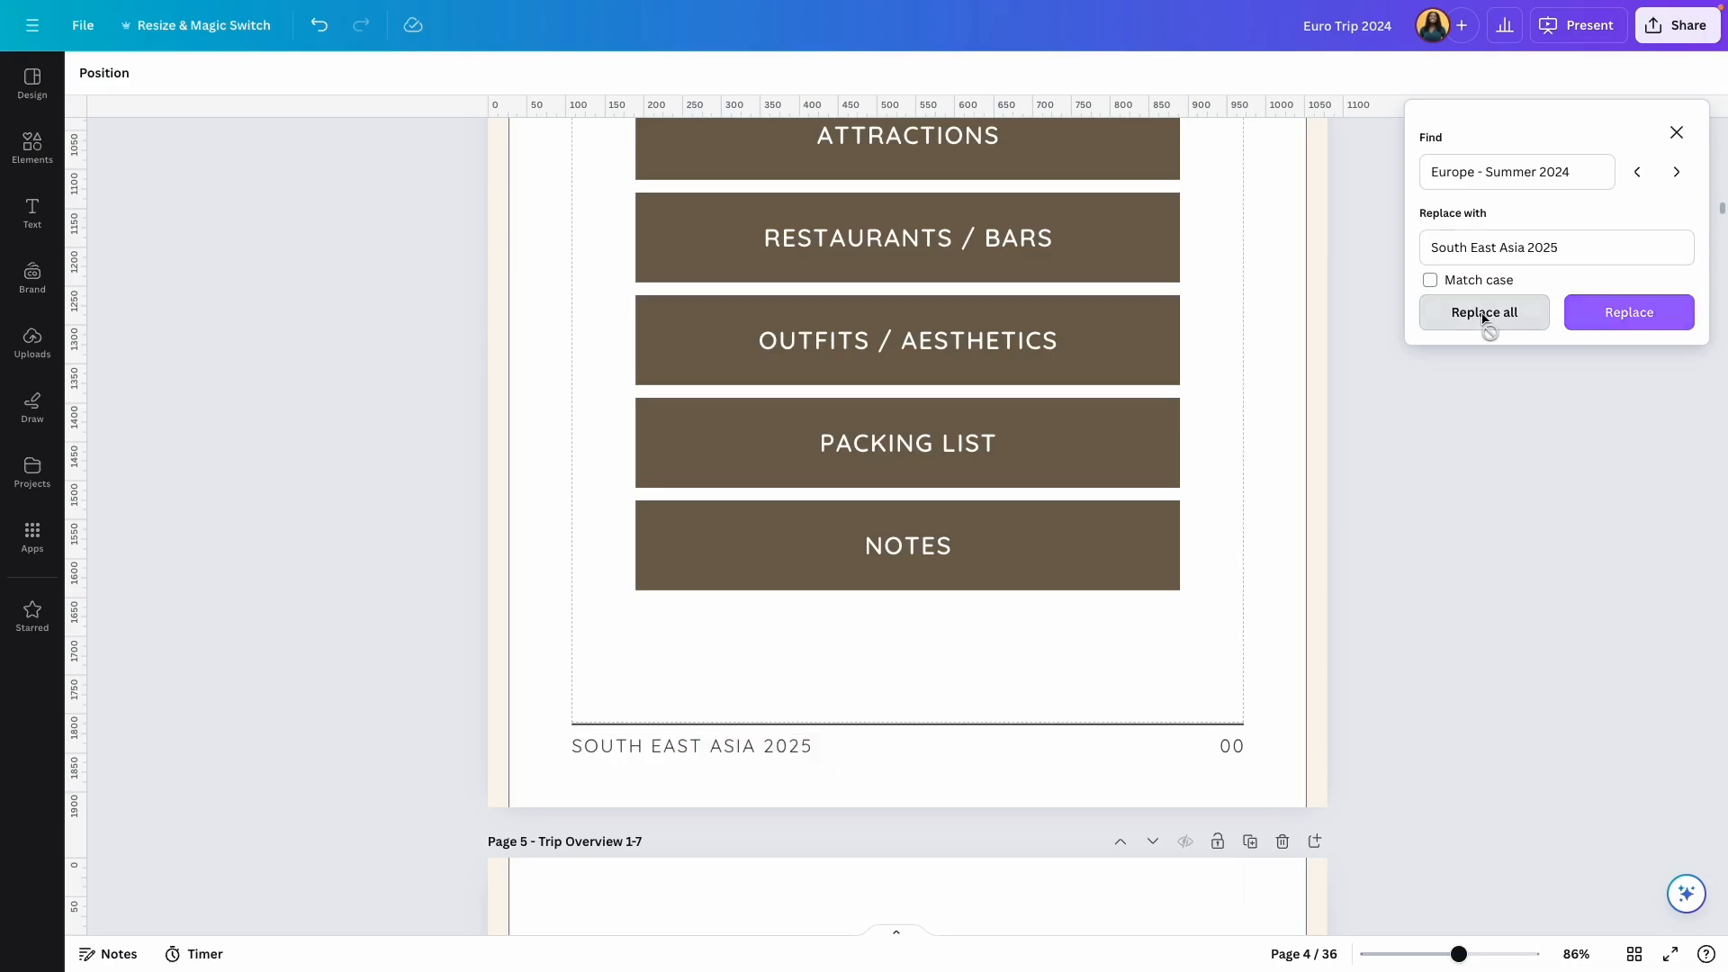
# Step: Examine the Trip Overview 1-7 page's route and the start of the Trip Overview 8-14 page
pyautogui.scroll(-20, 1557, 475)
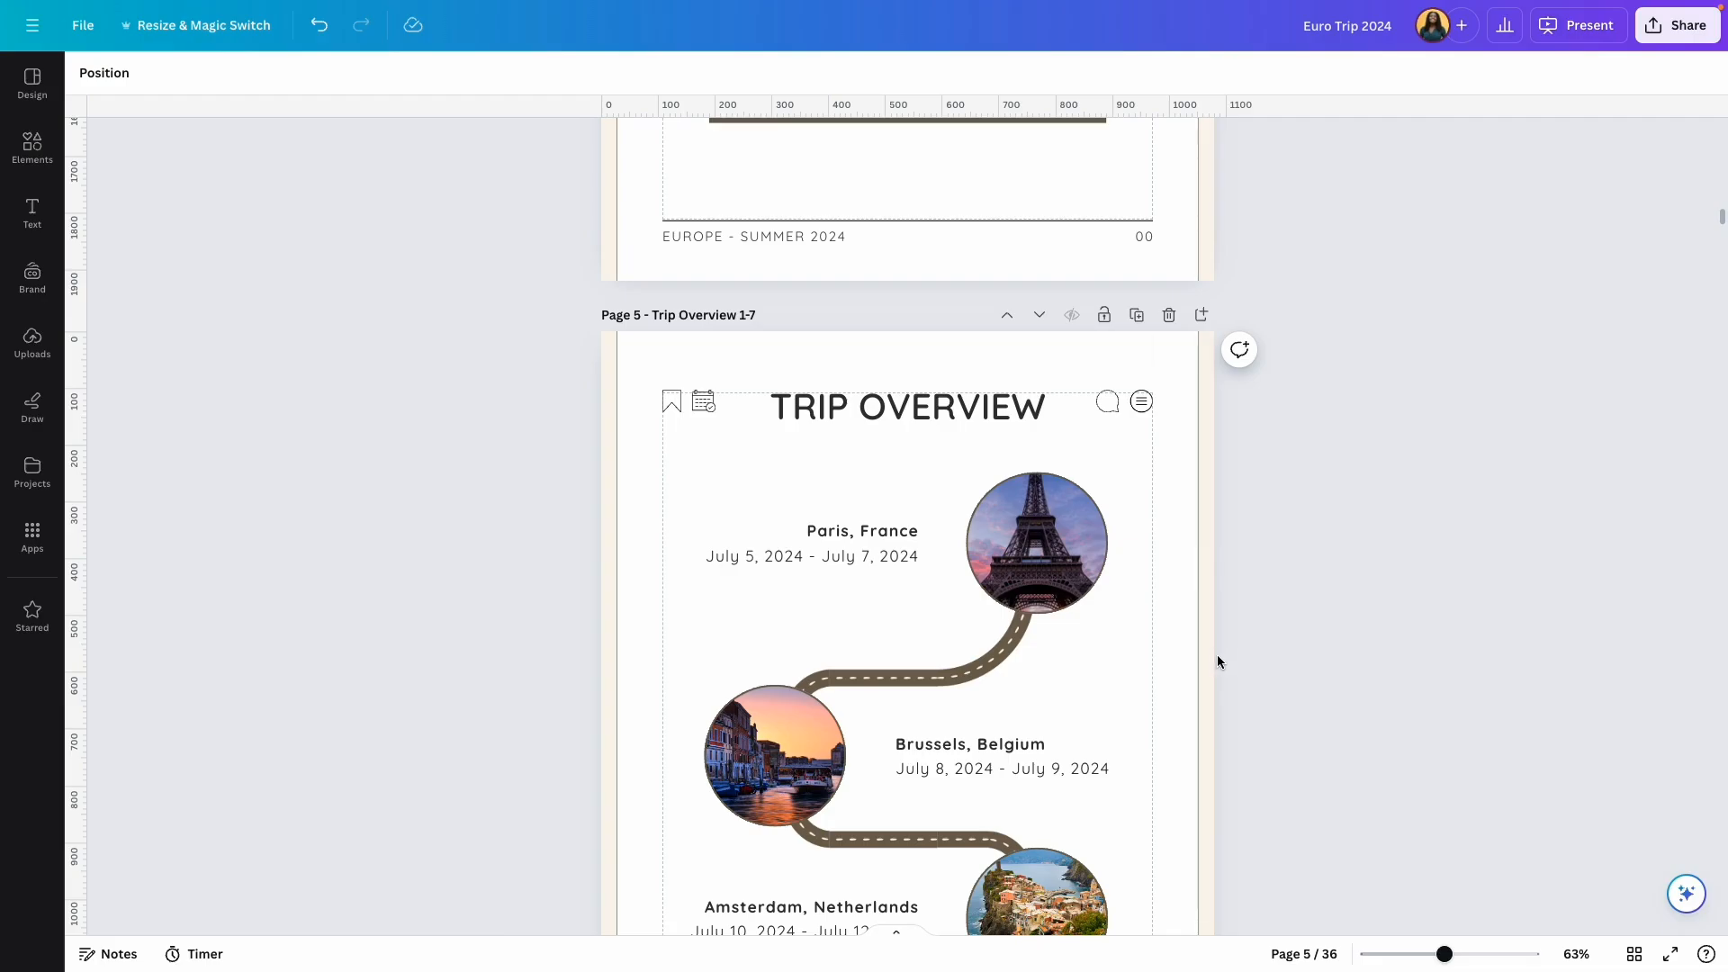
pyautogui.scroll(-7, 1219, 662)
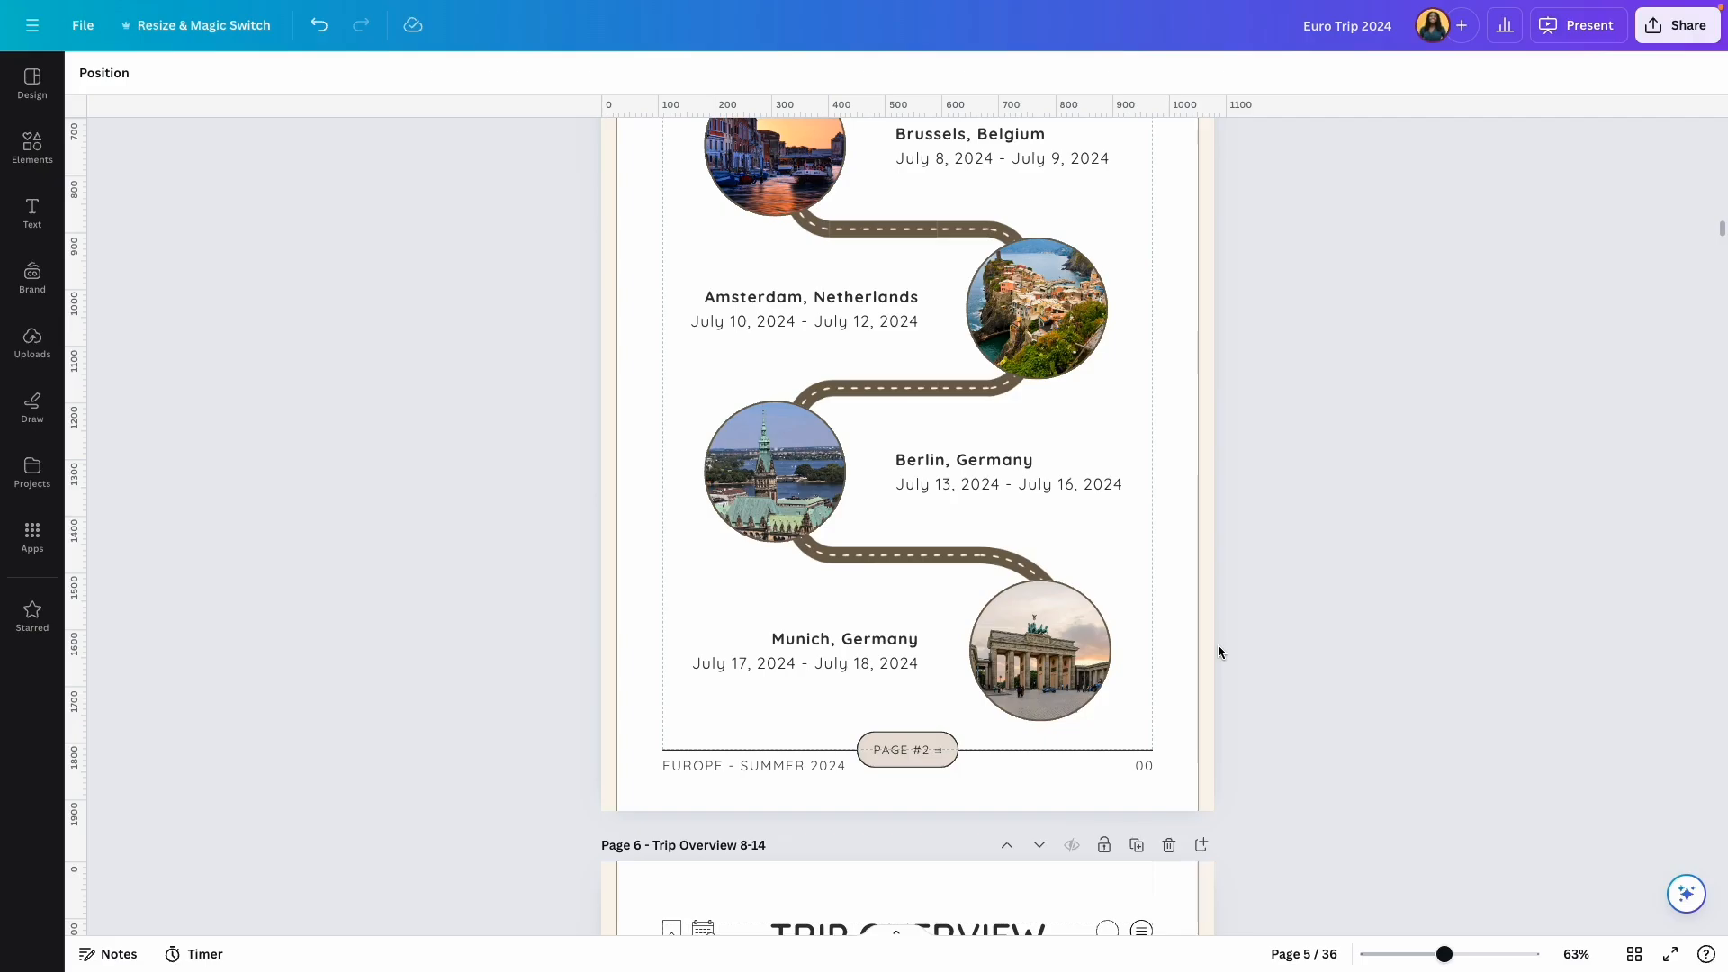
pyautogui.scroll(-5, 1218, 651)
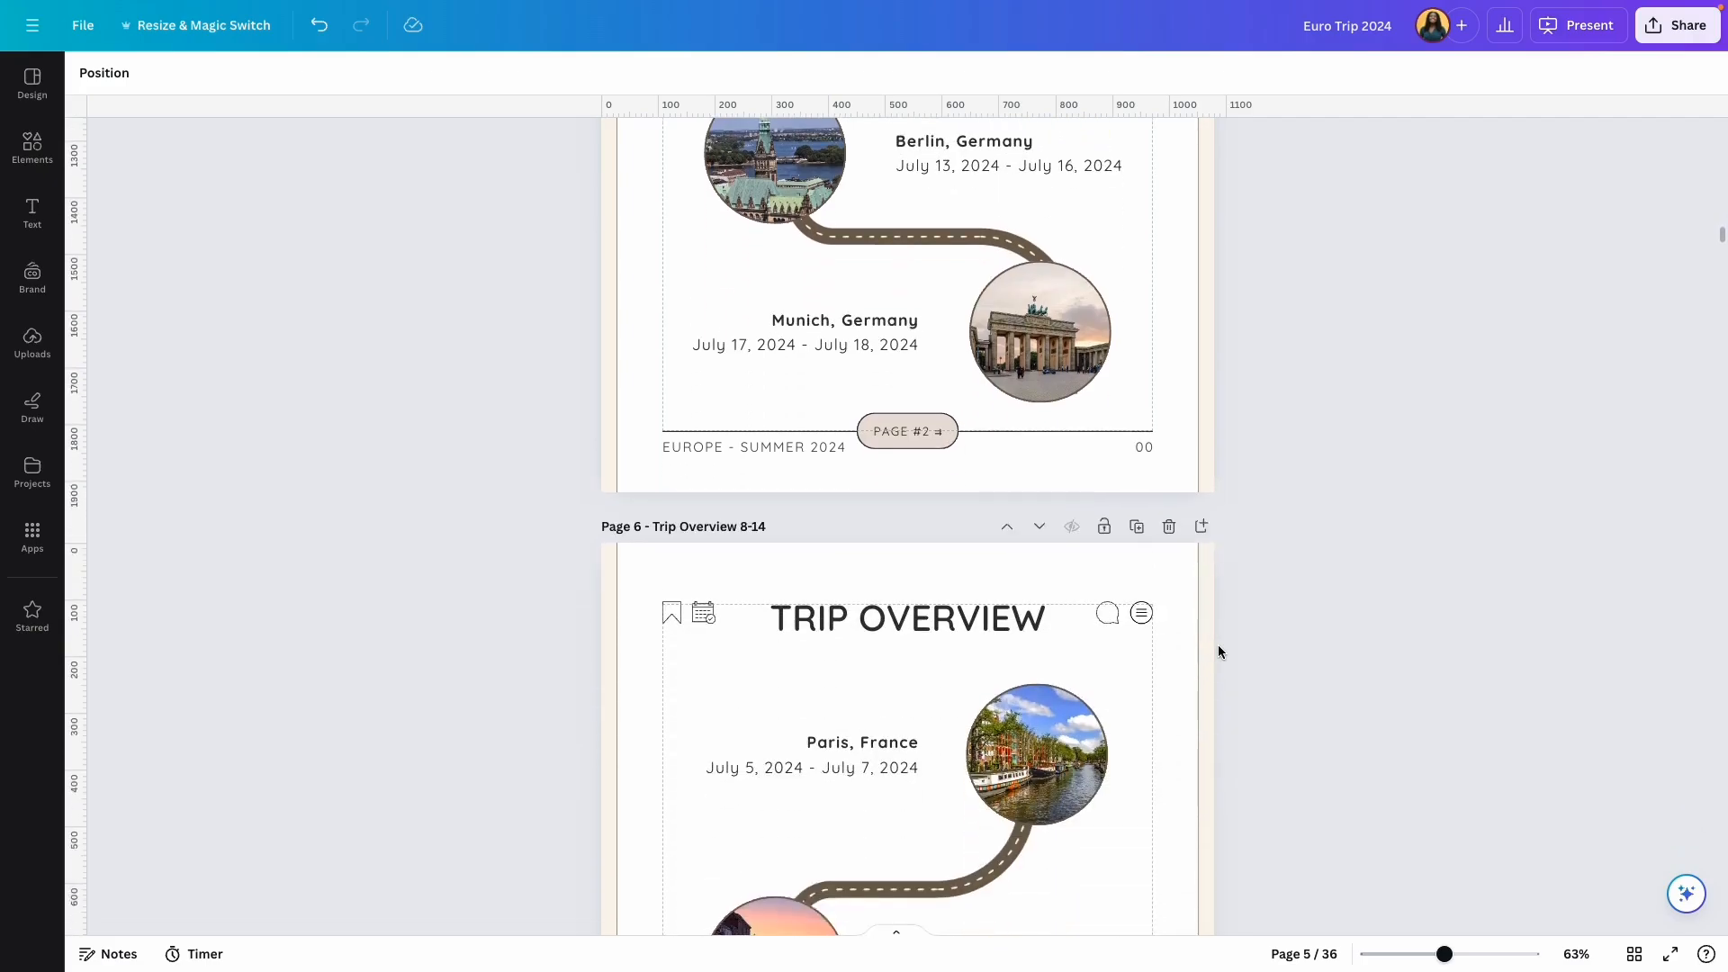
pyautogui.scroll(5, 1218, 644)
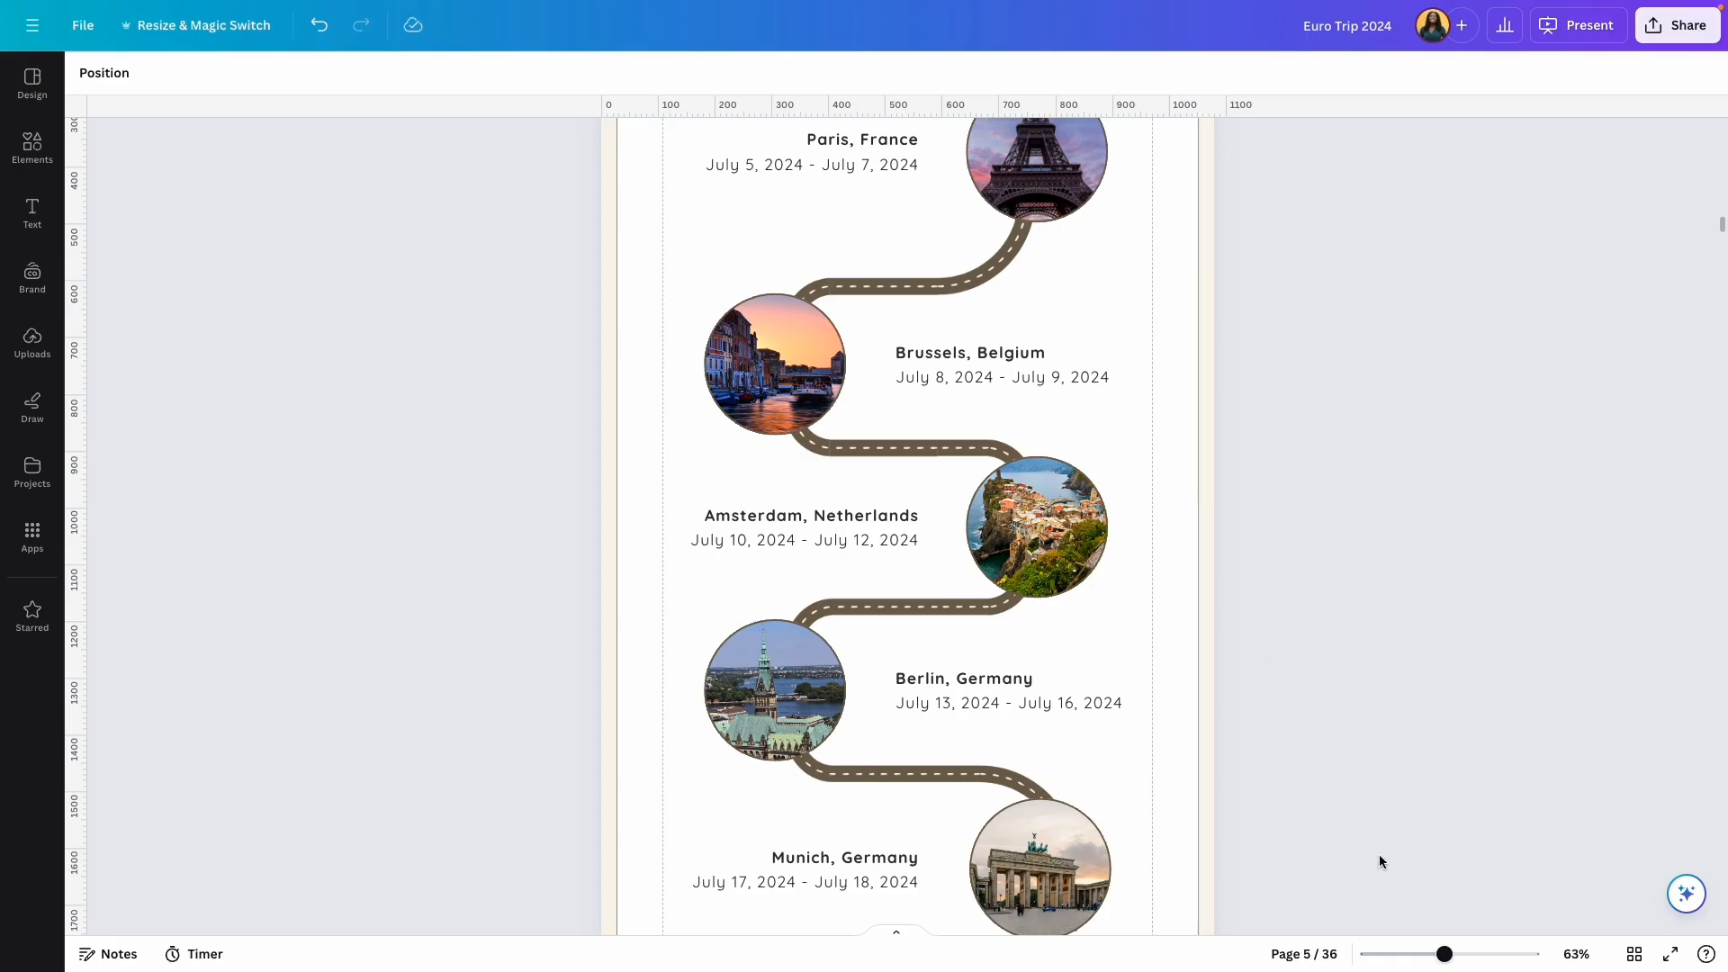
# Step: Follow the PAGE #2 link to Trip Overview 8-14 and its PAGE #1 link back to Trip Overview 1-7
pyautogui.click(1461, 956)
pyautogui.scroll(-5, 989, 716)
pyautogui.click(949, 583)
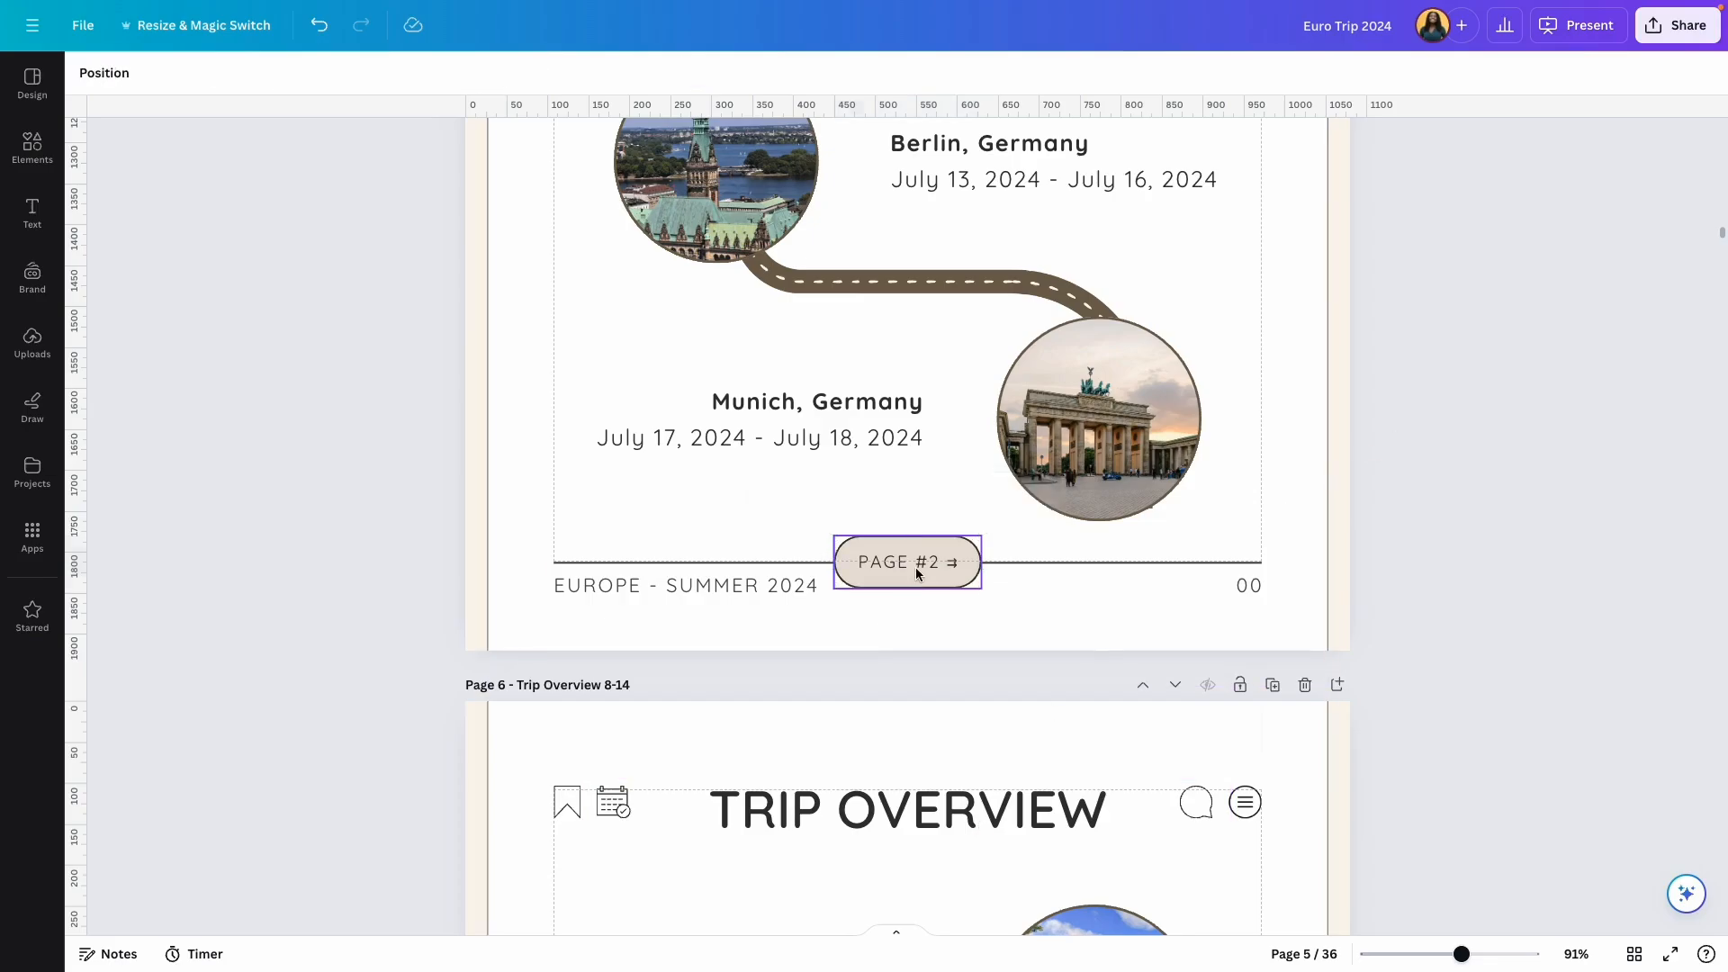
pyautogui.click(840, 491)
pyautogui.scroll(-6, 915, 500)
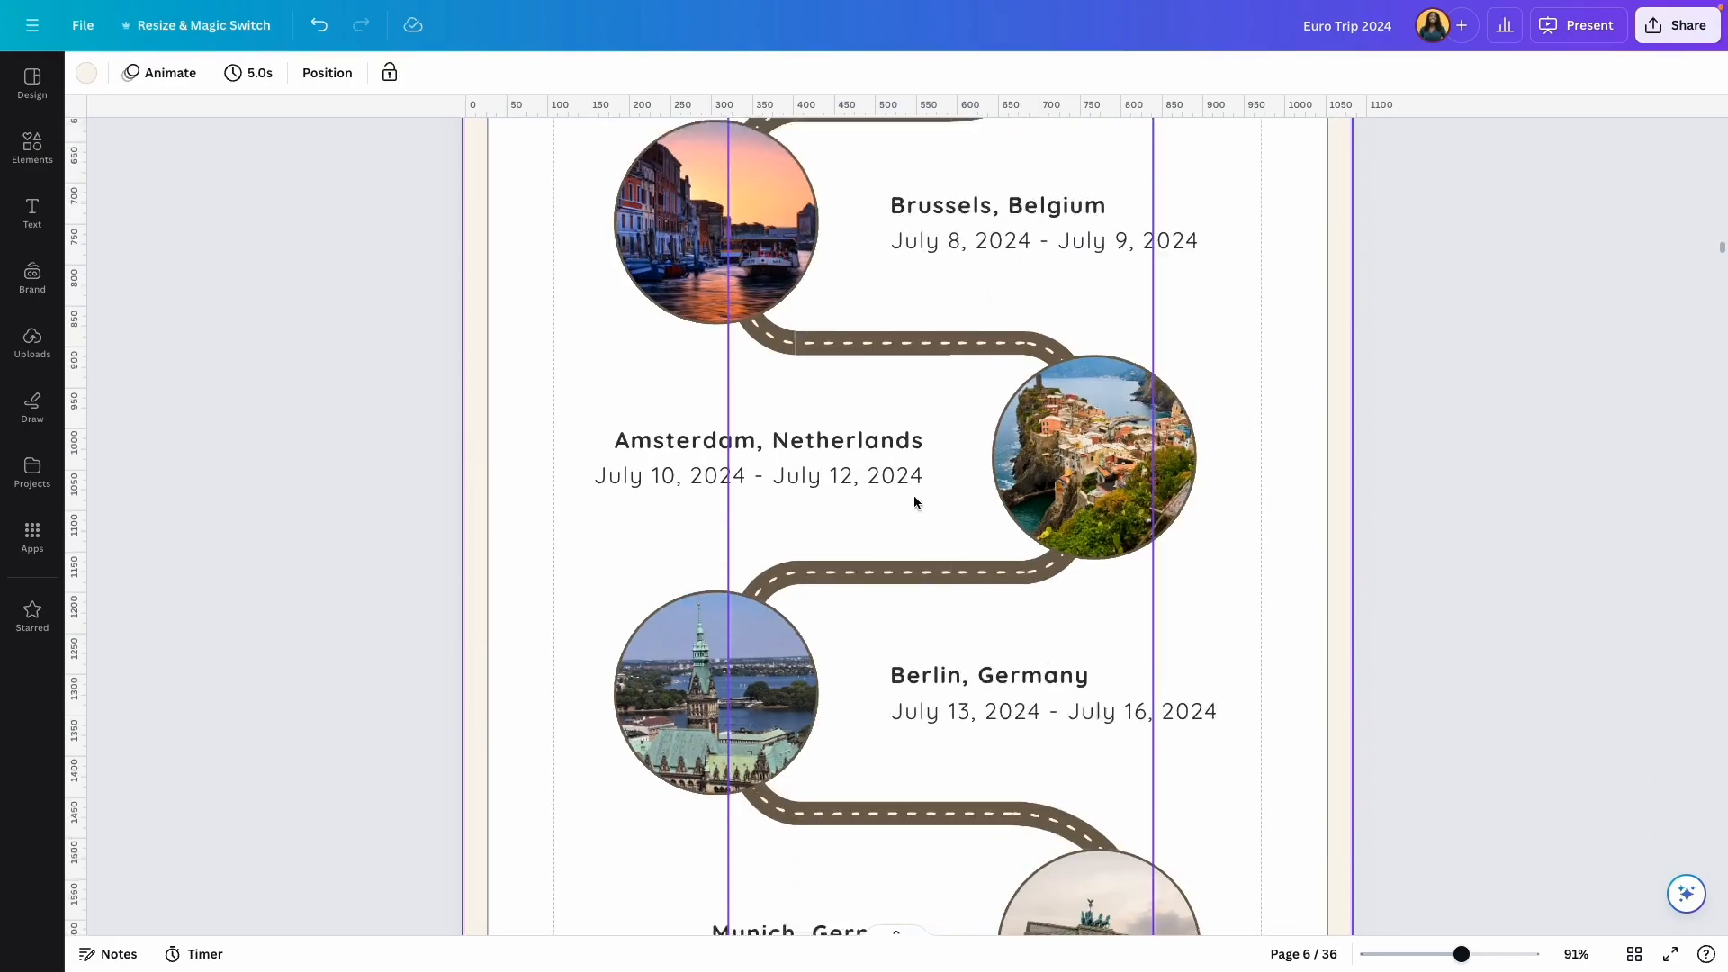
pyautogui.click(927, 618)
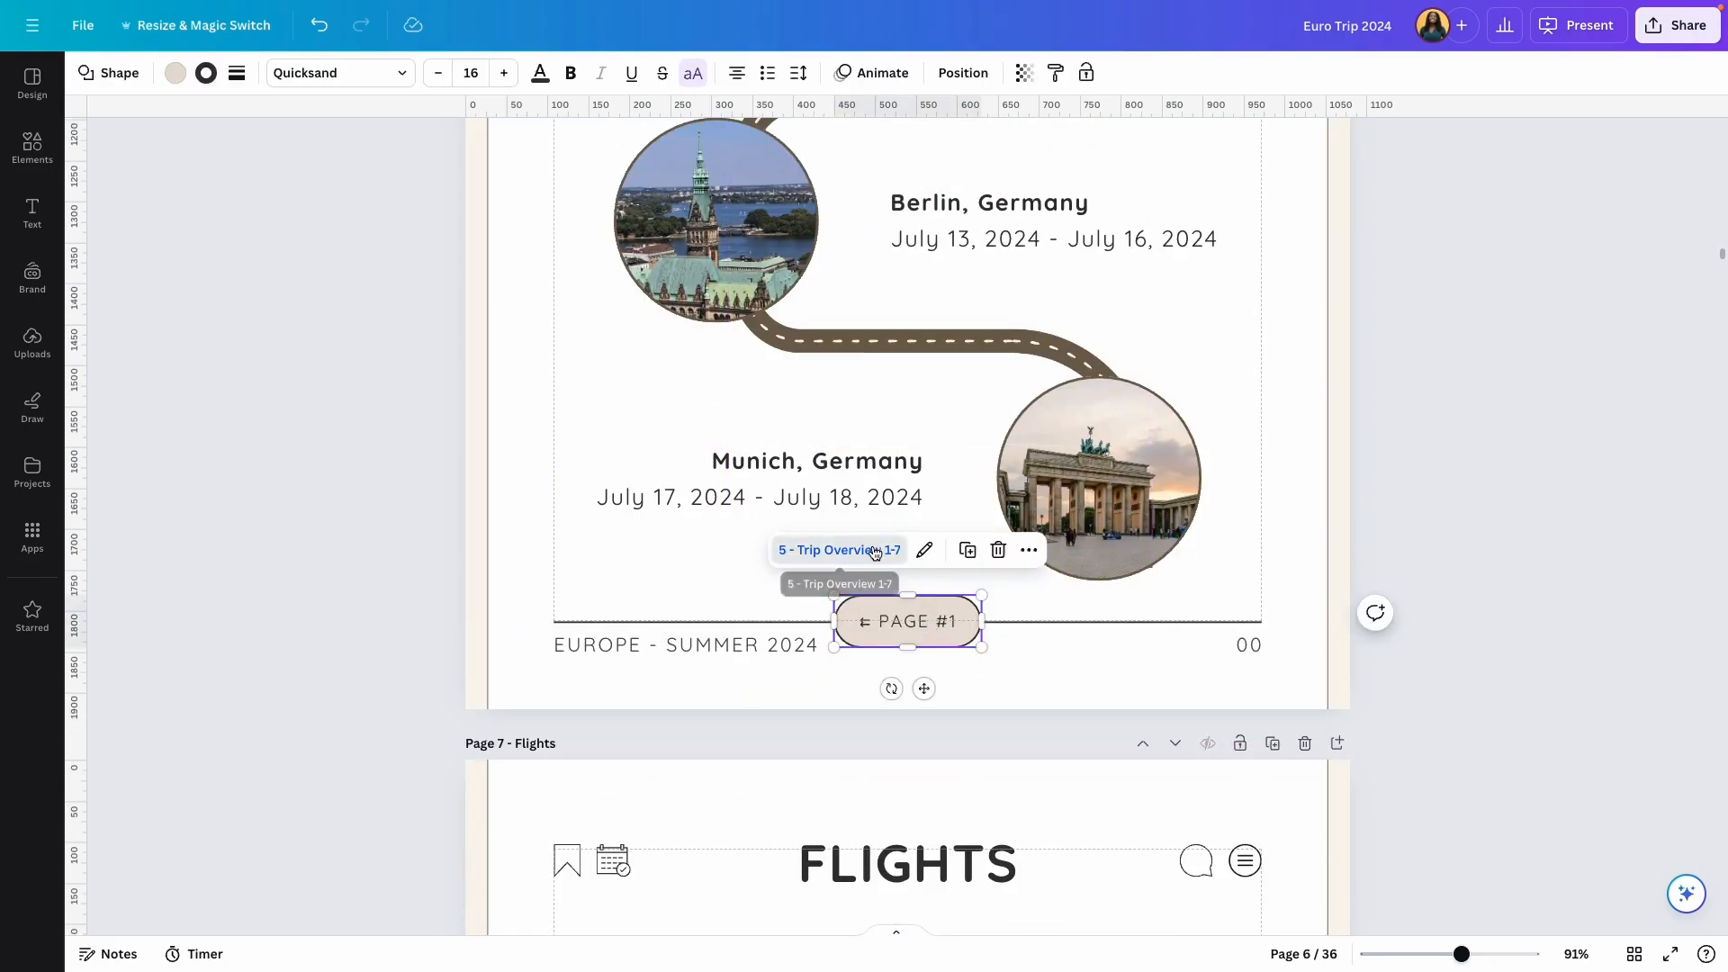
pyautogui.click(877, 550)
# Step: Delete page 6, Trip Overview 8-14, from the design
pyautogui.click(1437, 956)
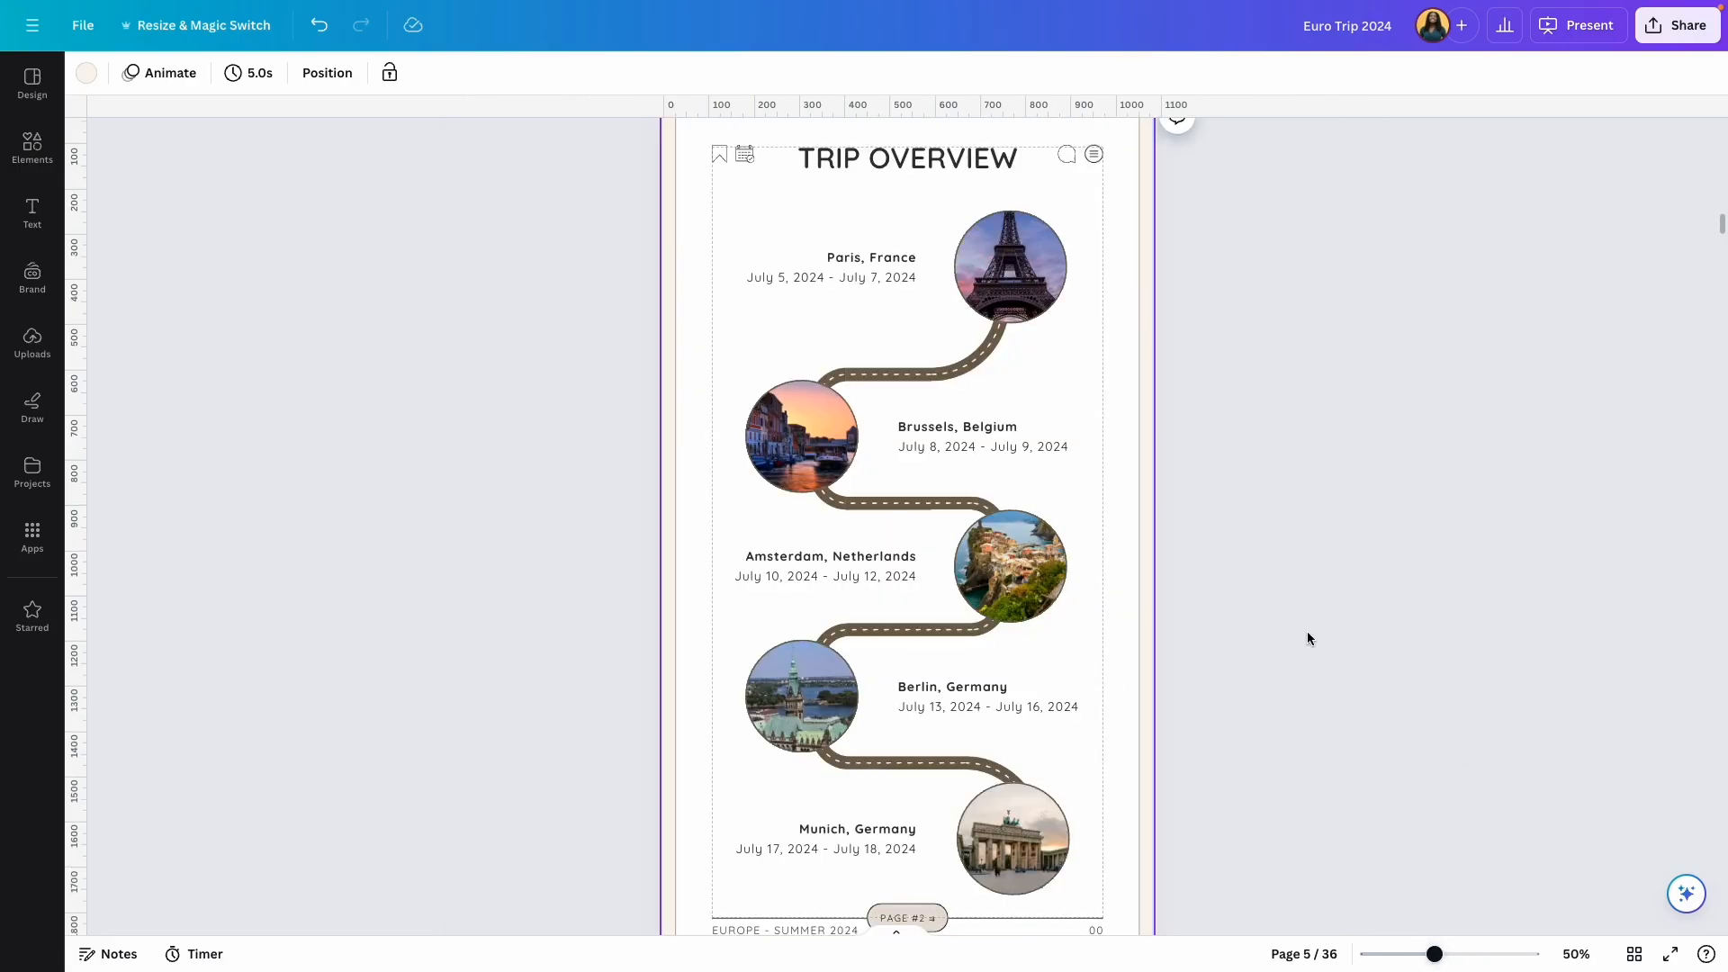
pyautogui.scroll(4, 1307, 630)
pyautogui.scroll(-6, 943, 702)
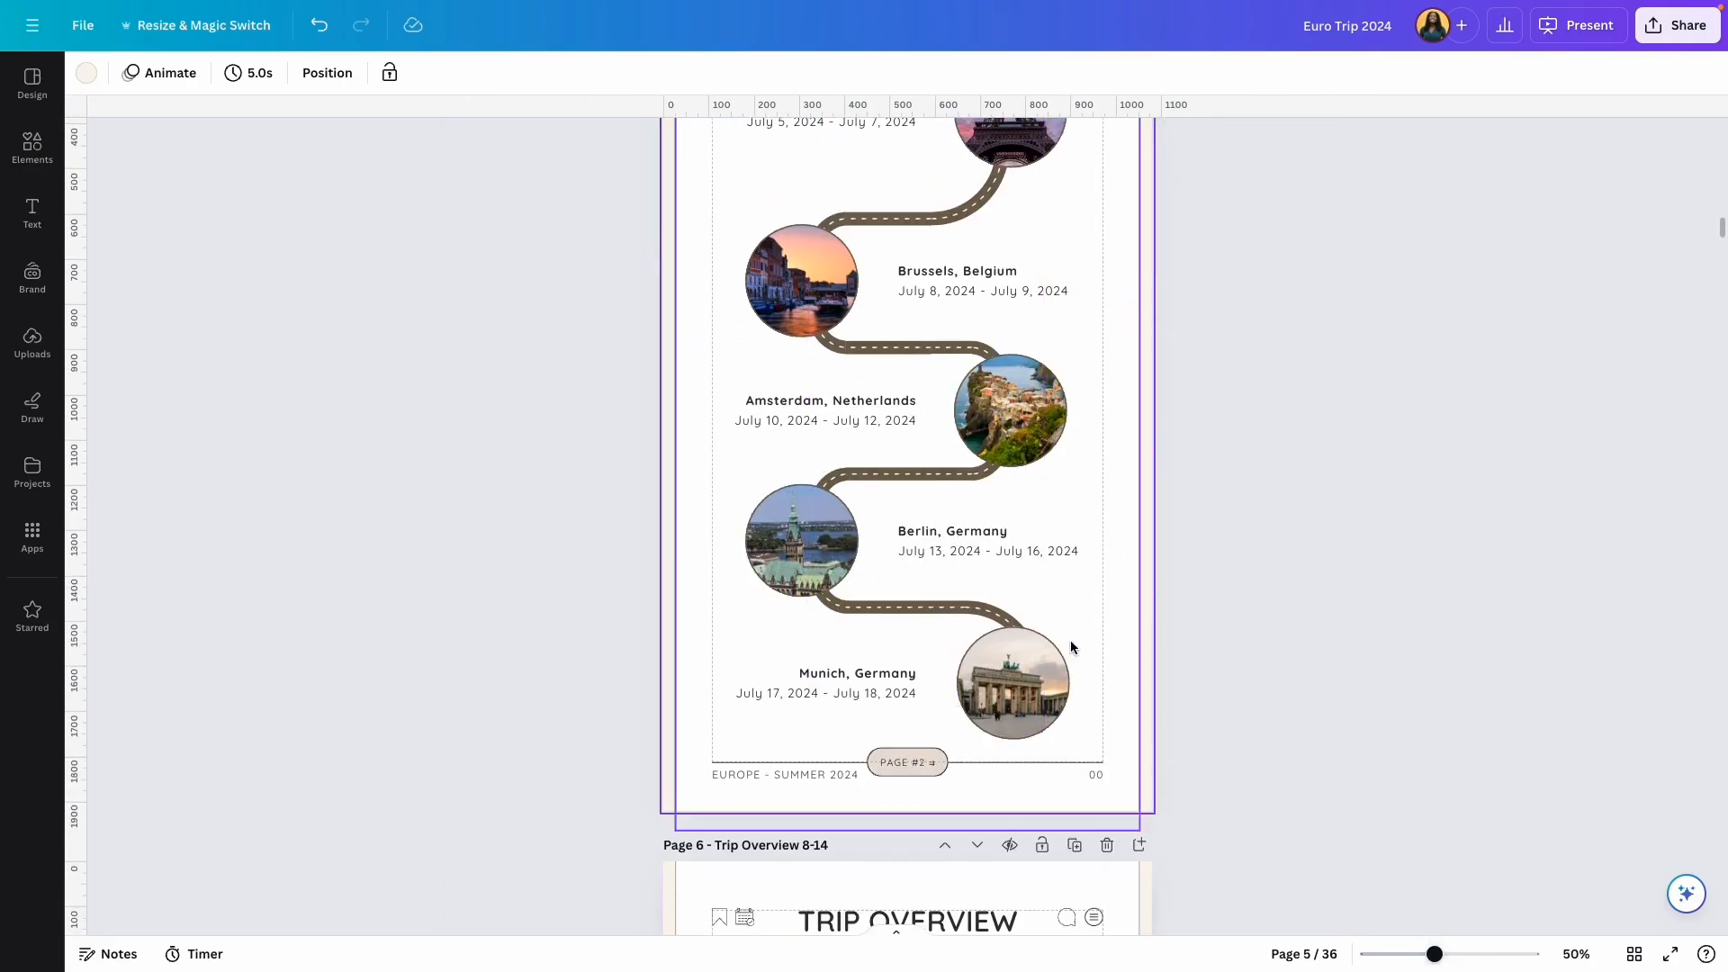
pyautogui.scroll(-2, 1071, 640)
pyautogui.click(1108, 639)
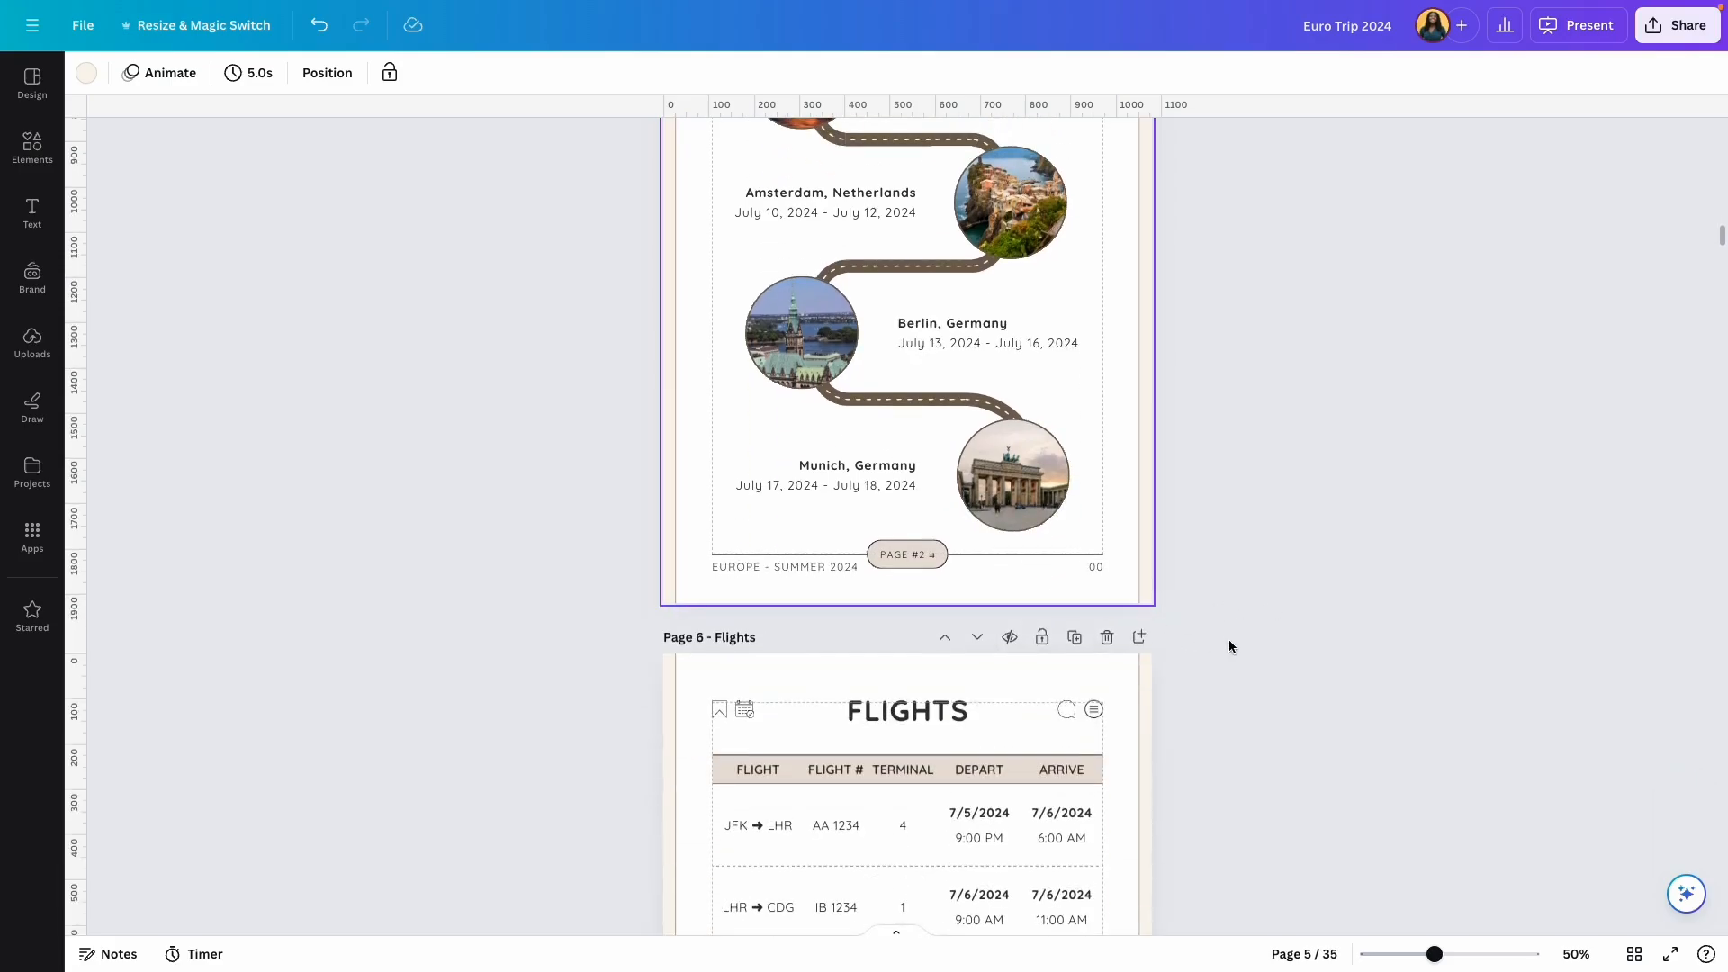
# Step: Follow the Trip Overview header's link to the table of contents and the OVERVIEW link back, and review the page
pyautogui.scroll(3, 1127, 558)
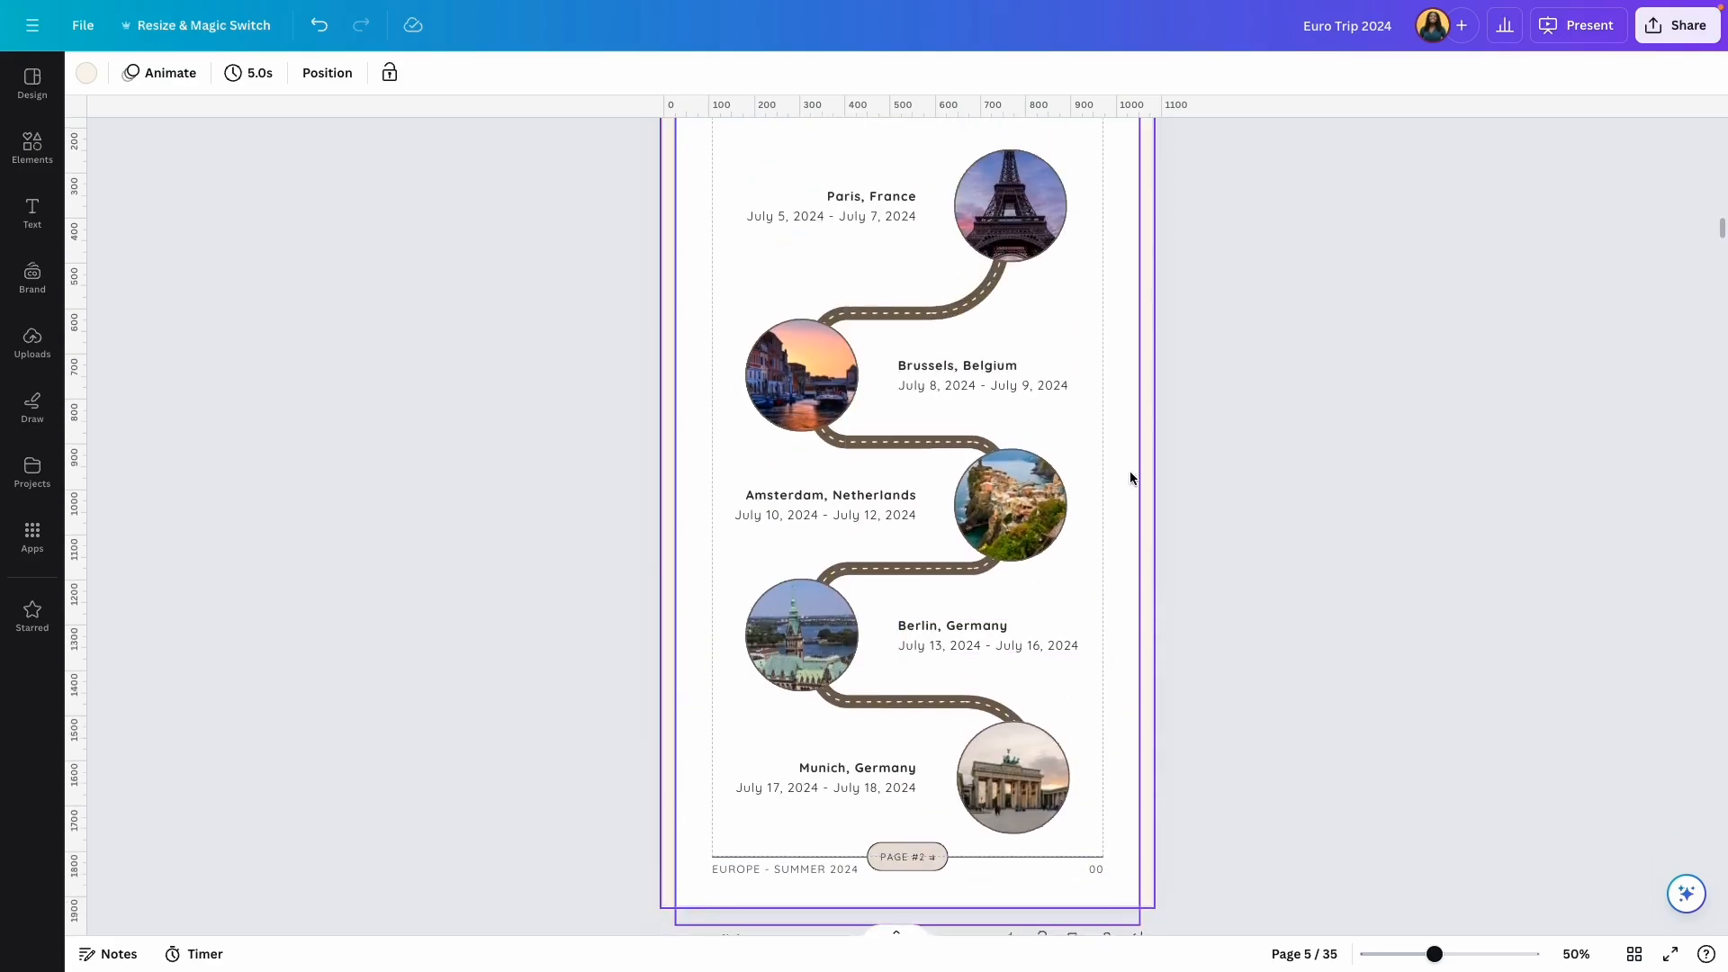
pyautogui.click(1148, 328)
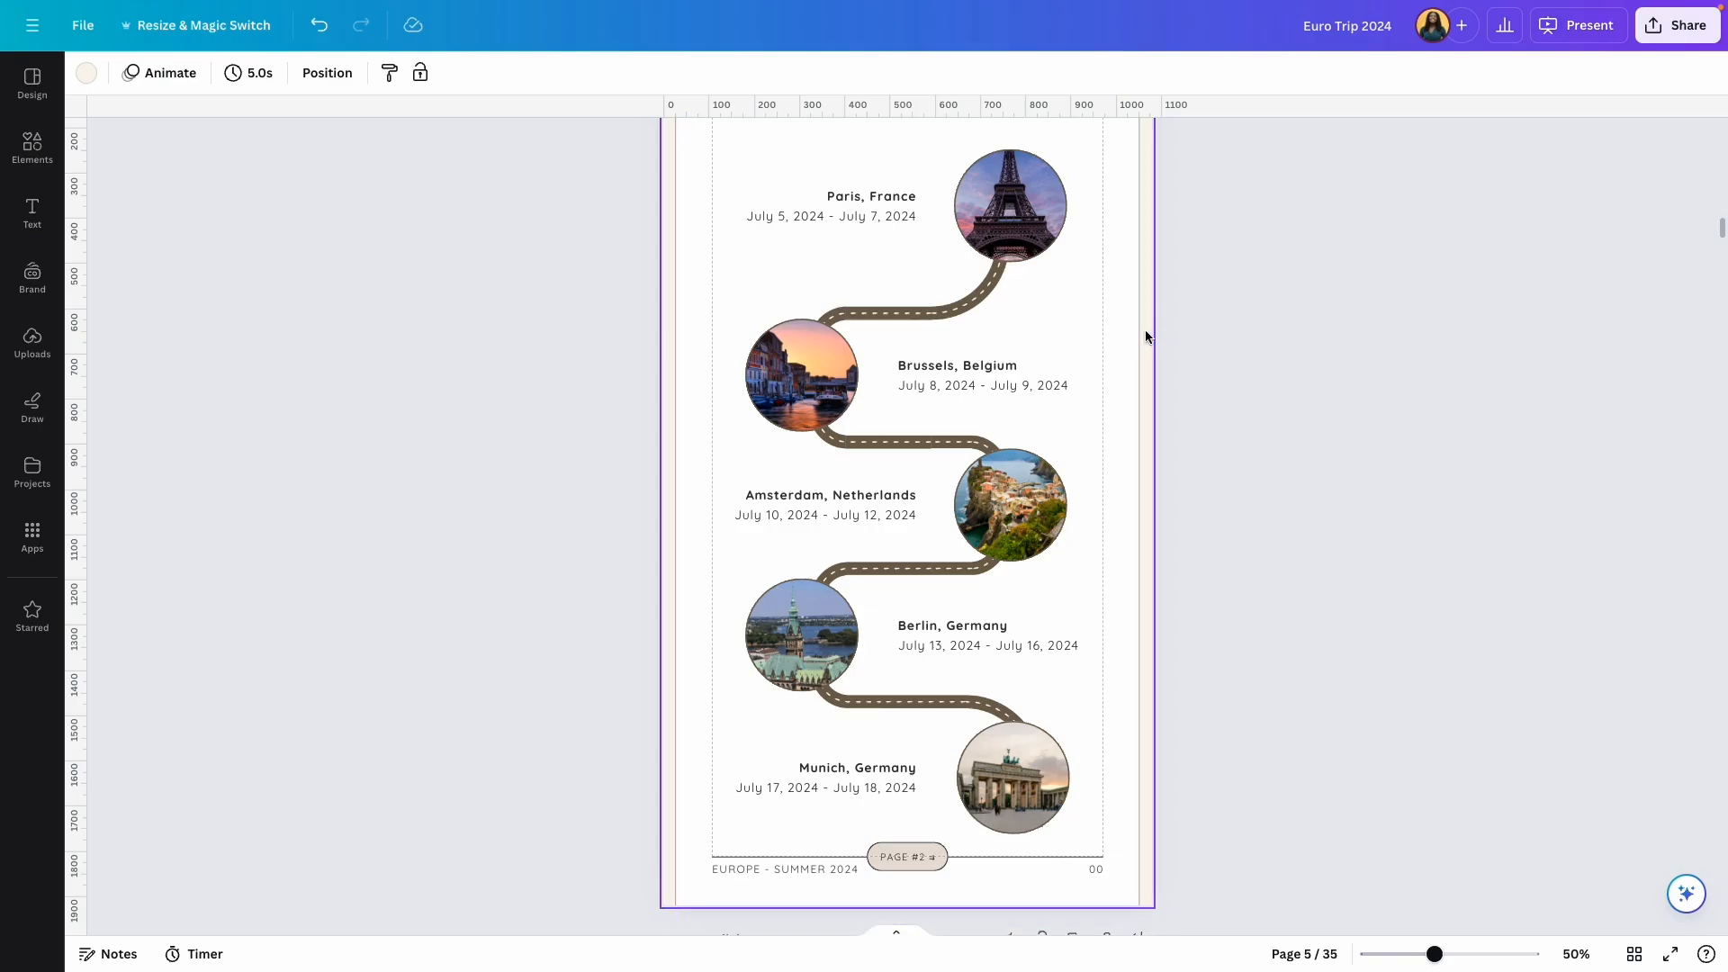
pyautogui.scroll(1, 1146, 337)
pyautogui.scroll(2, 1147, 337)
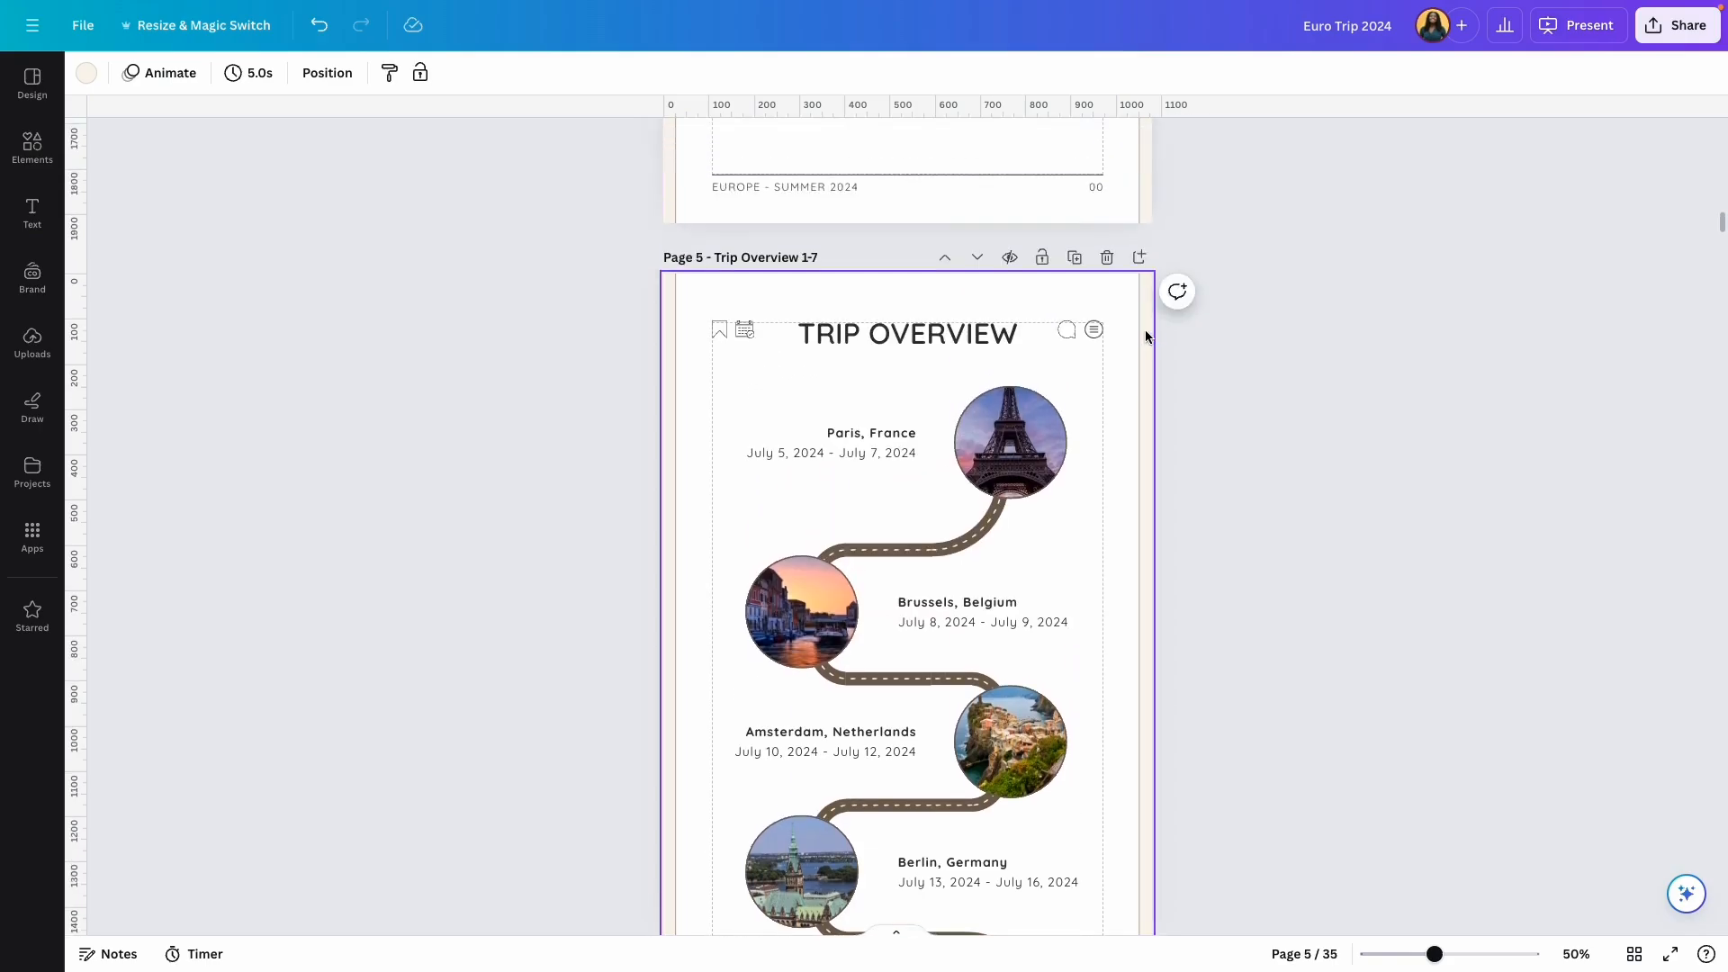
pyautogui.click(1099, 336)
pyautogui.click(1017, 272)
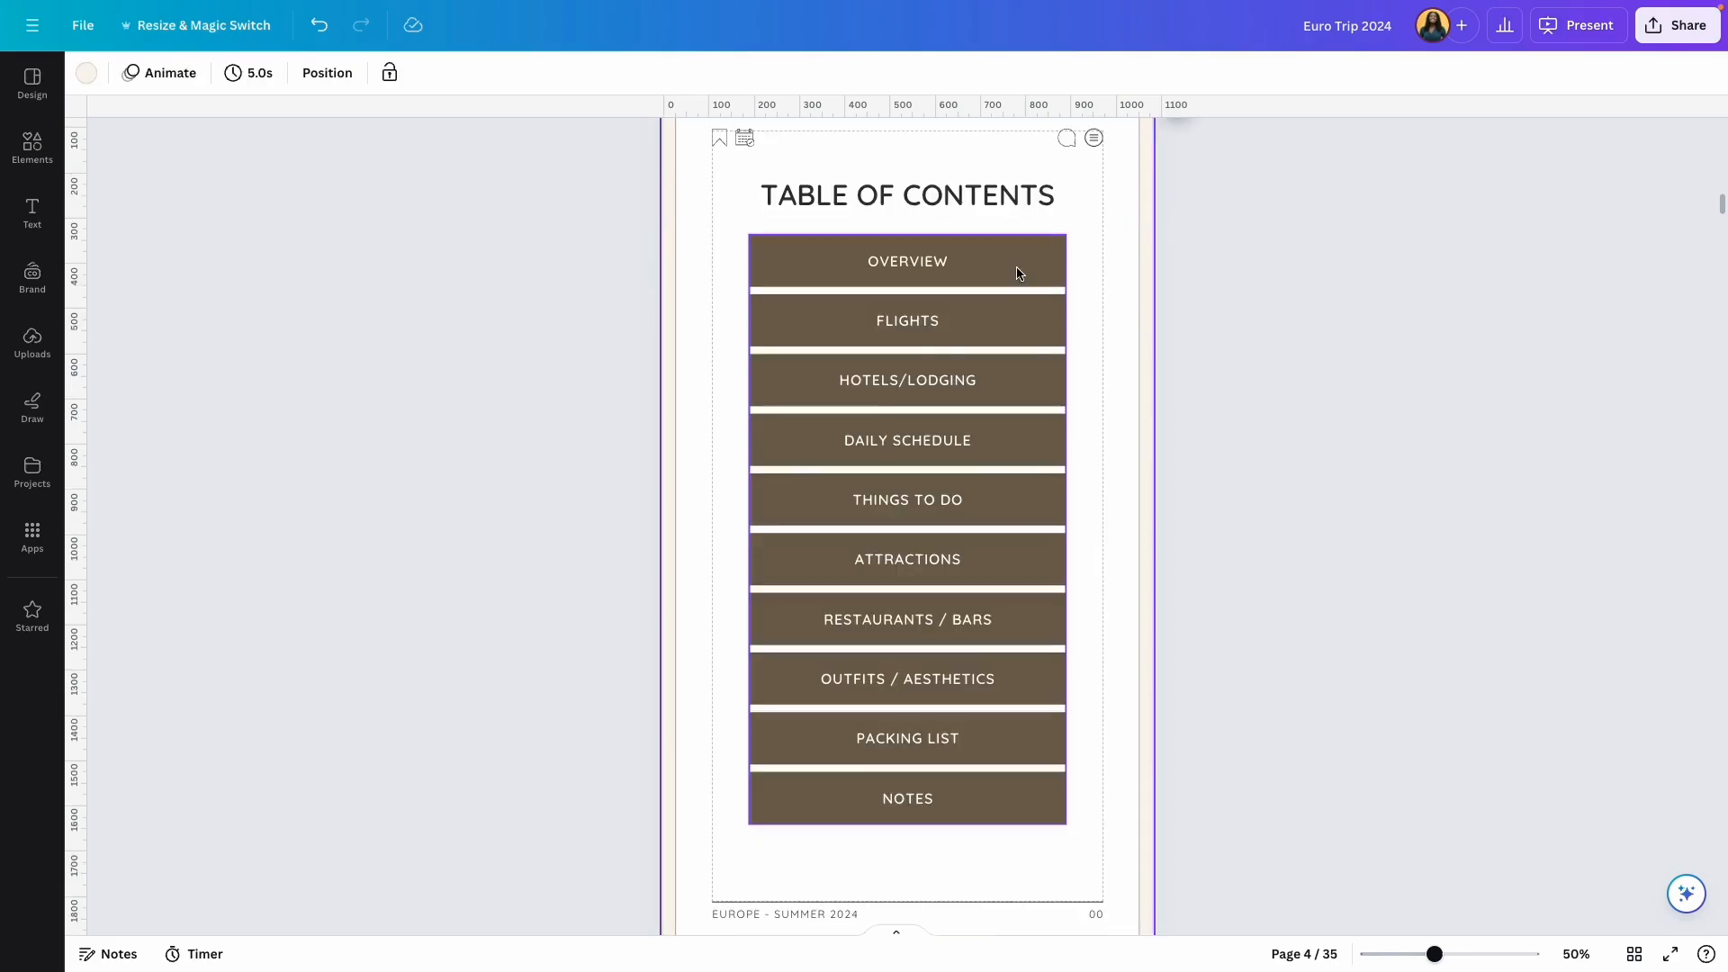
pyautogui.click(939, 258)
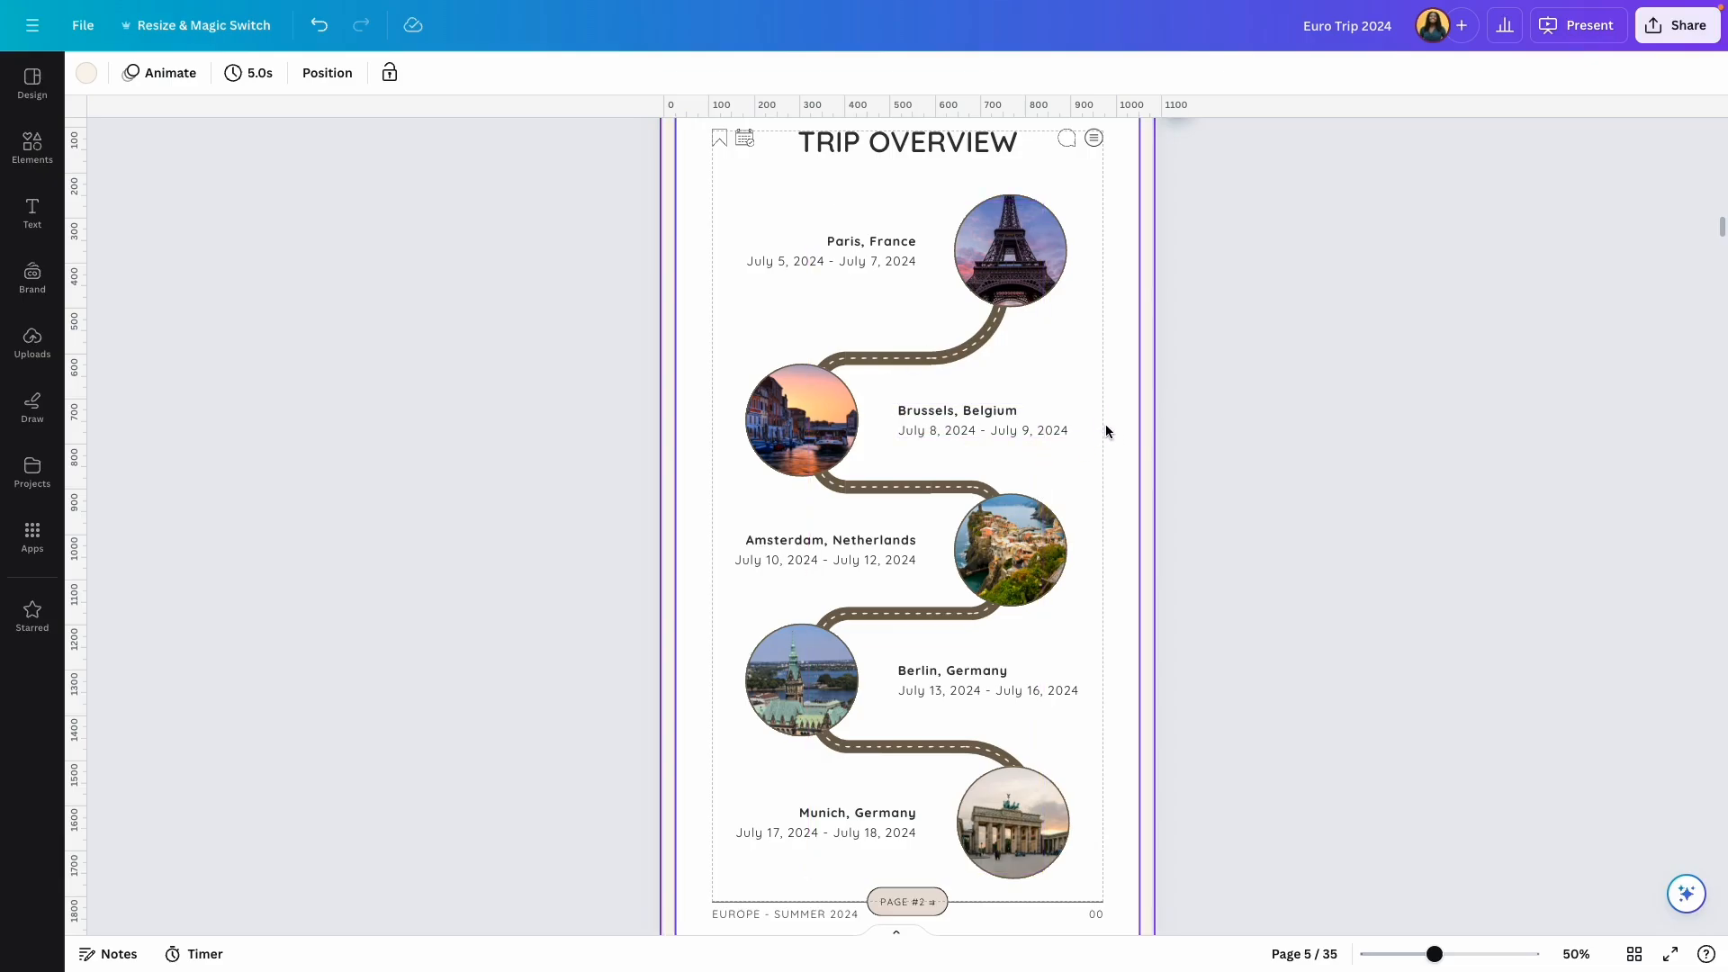
pyautogui.scroll(-9, 1112, 432)
pyautogui.scroll(7, 1277, 463)
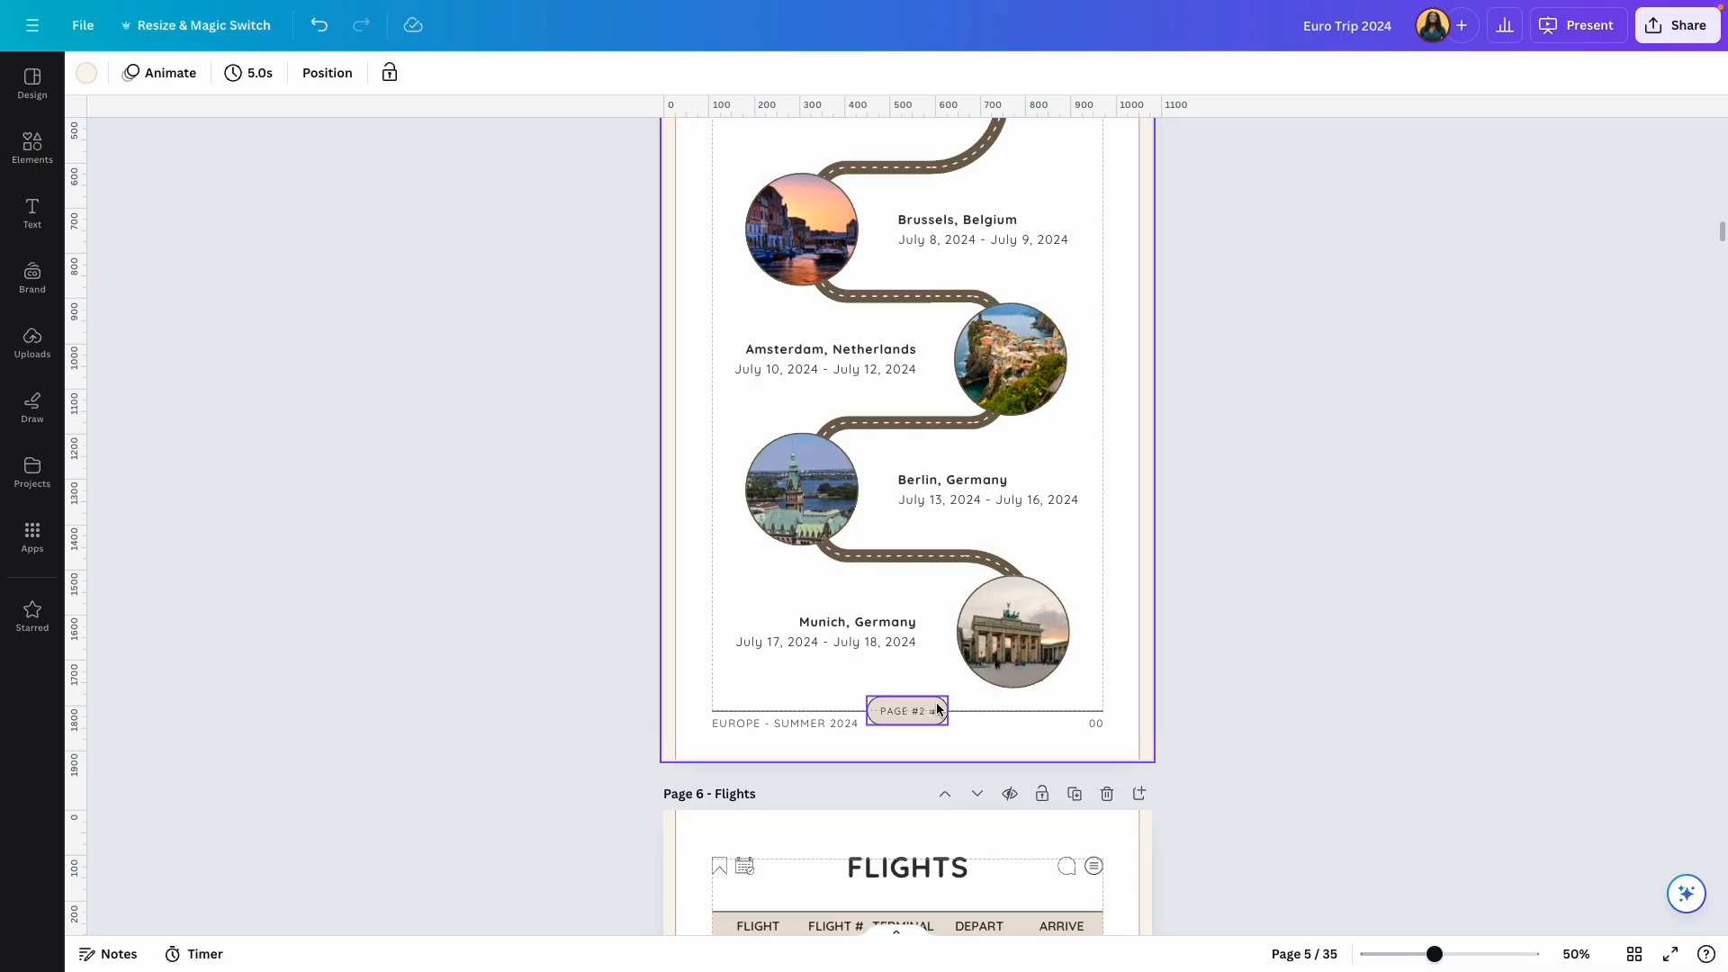
# Step: Select the PAGE #2 link button on Trip Overview 1-7 and undo the deletion of the Trip Overview 8-14 page
pyautogui.click(937, 710)
pyautogui.hotkey('ctrl', 'z')
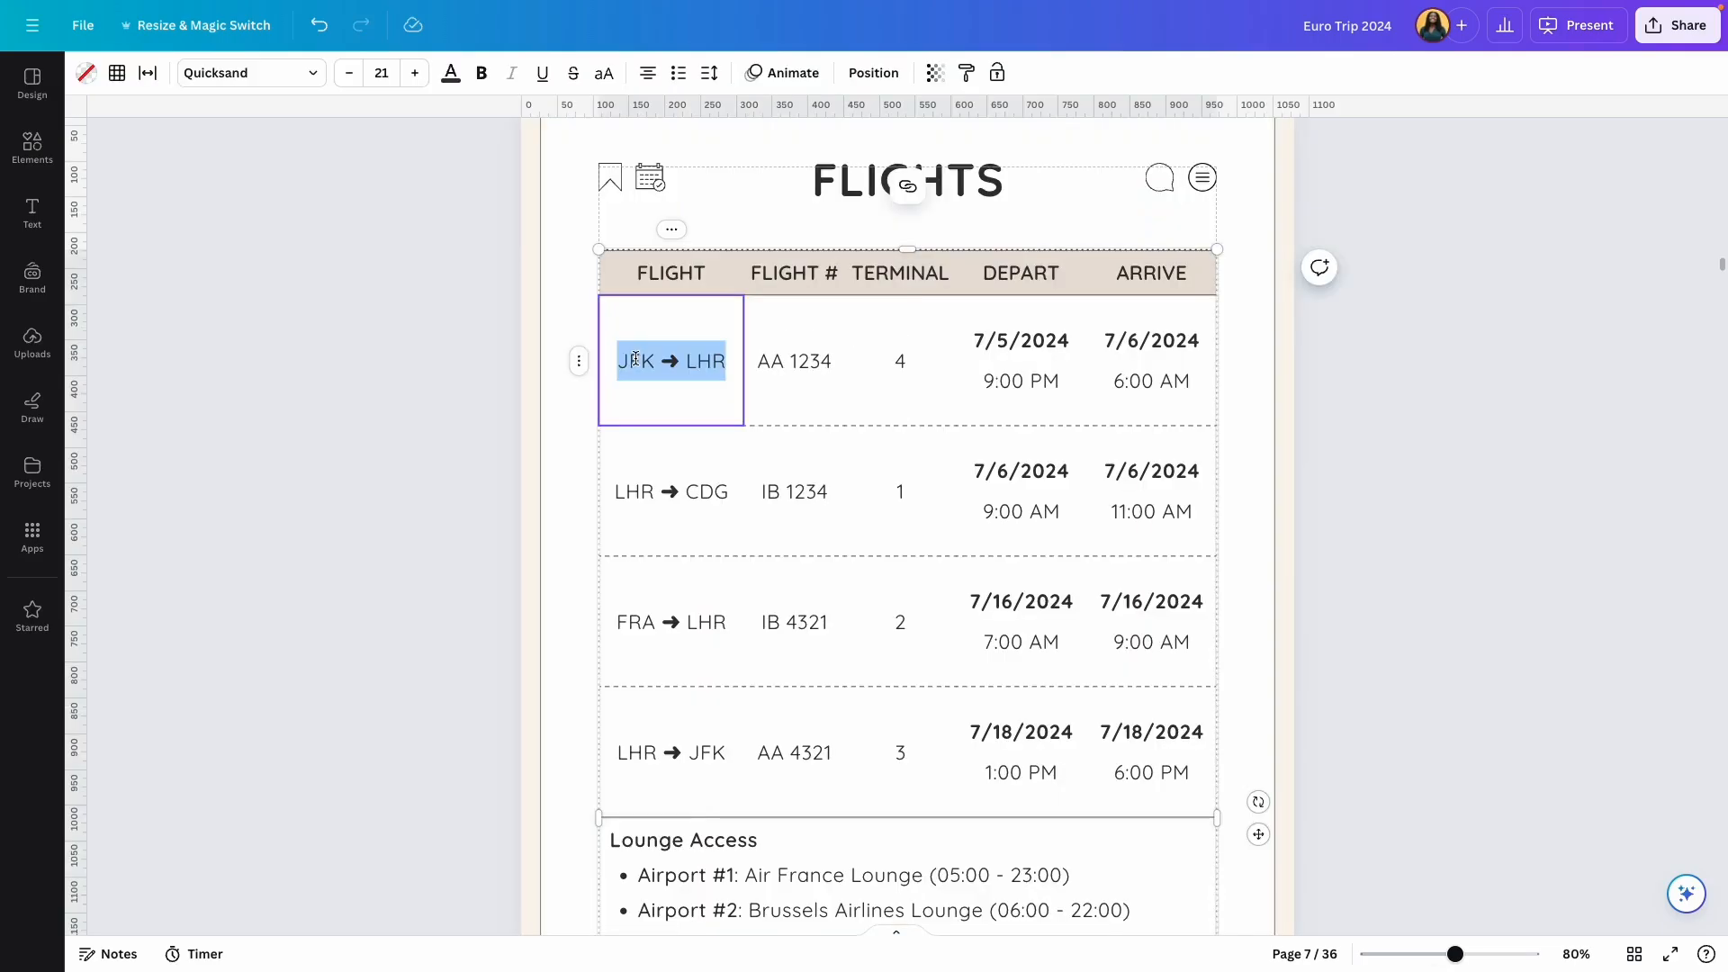
# Step: Examine the first flight row's editable route, flight number, terminal, departure date and departure time
pyautogui.doubleClick(633, 360)
pyautogui.doubleClick(698, 365)
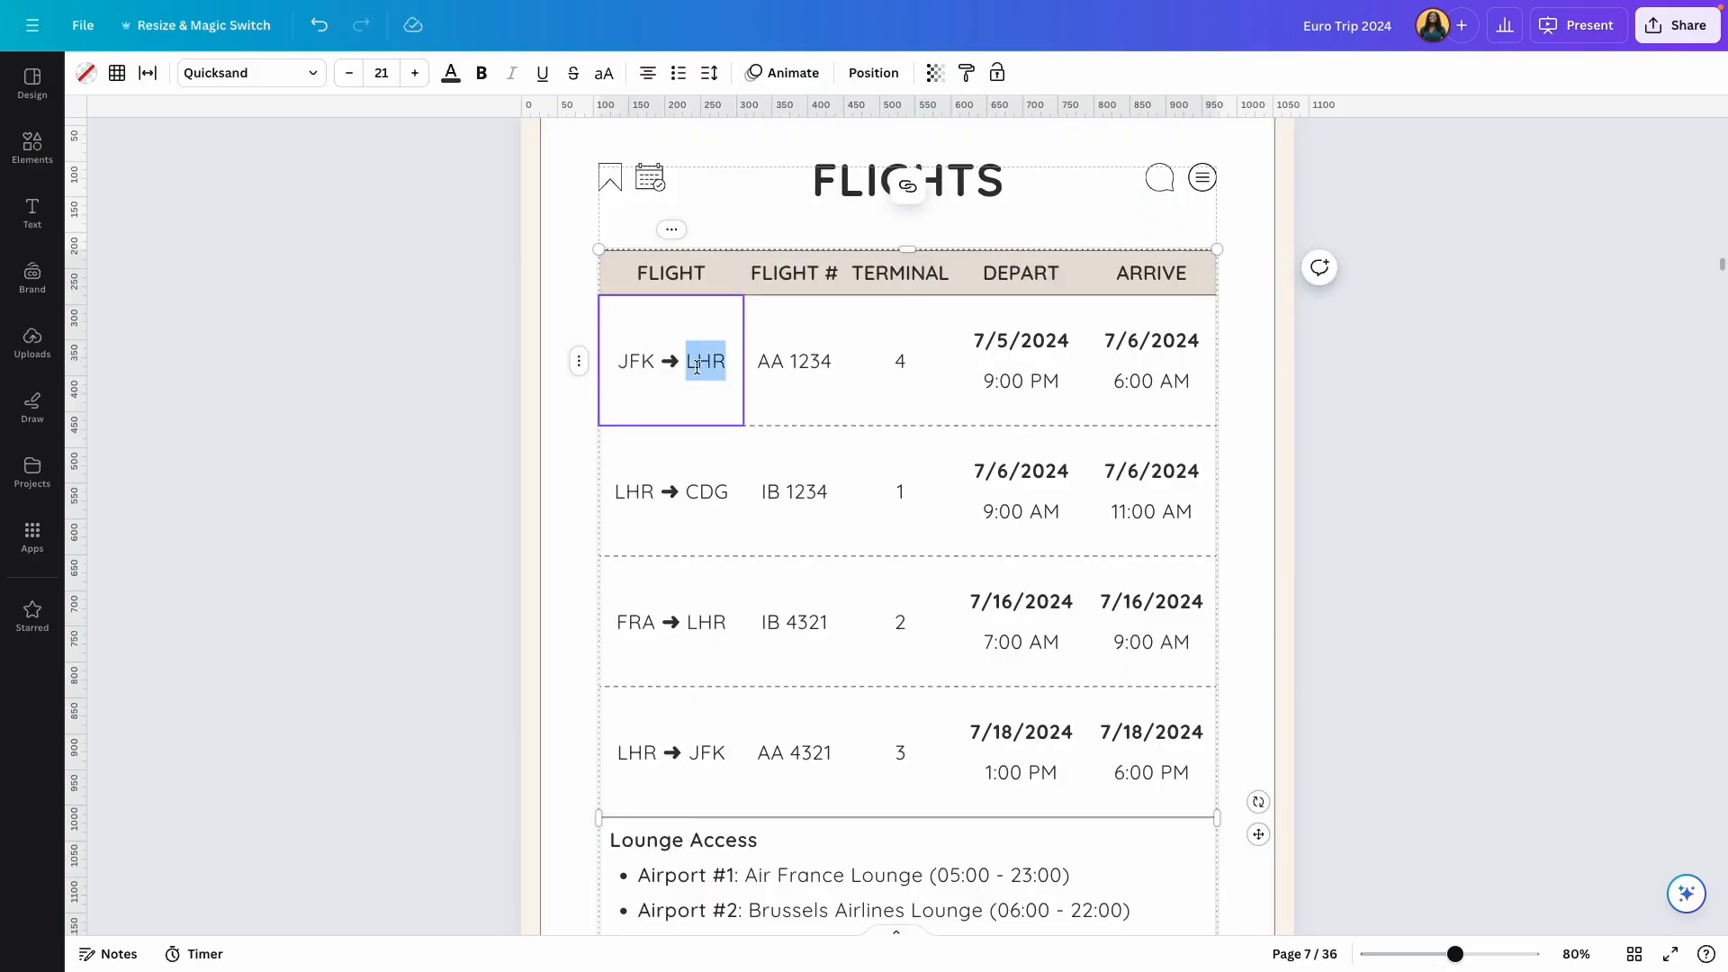
pyautogui.tripleClick(776, 362)
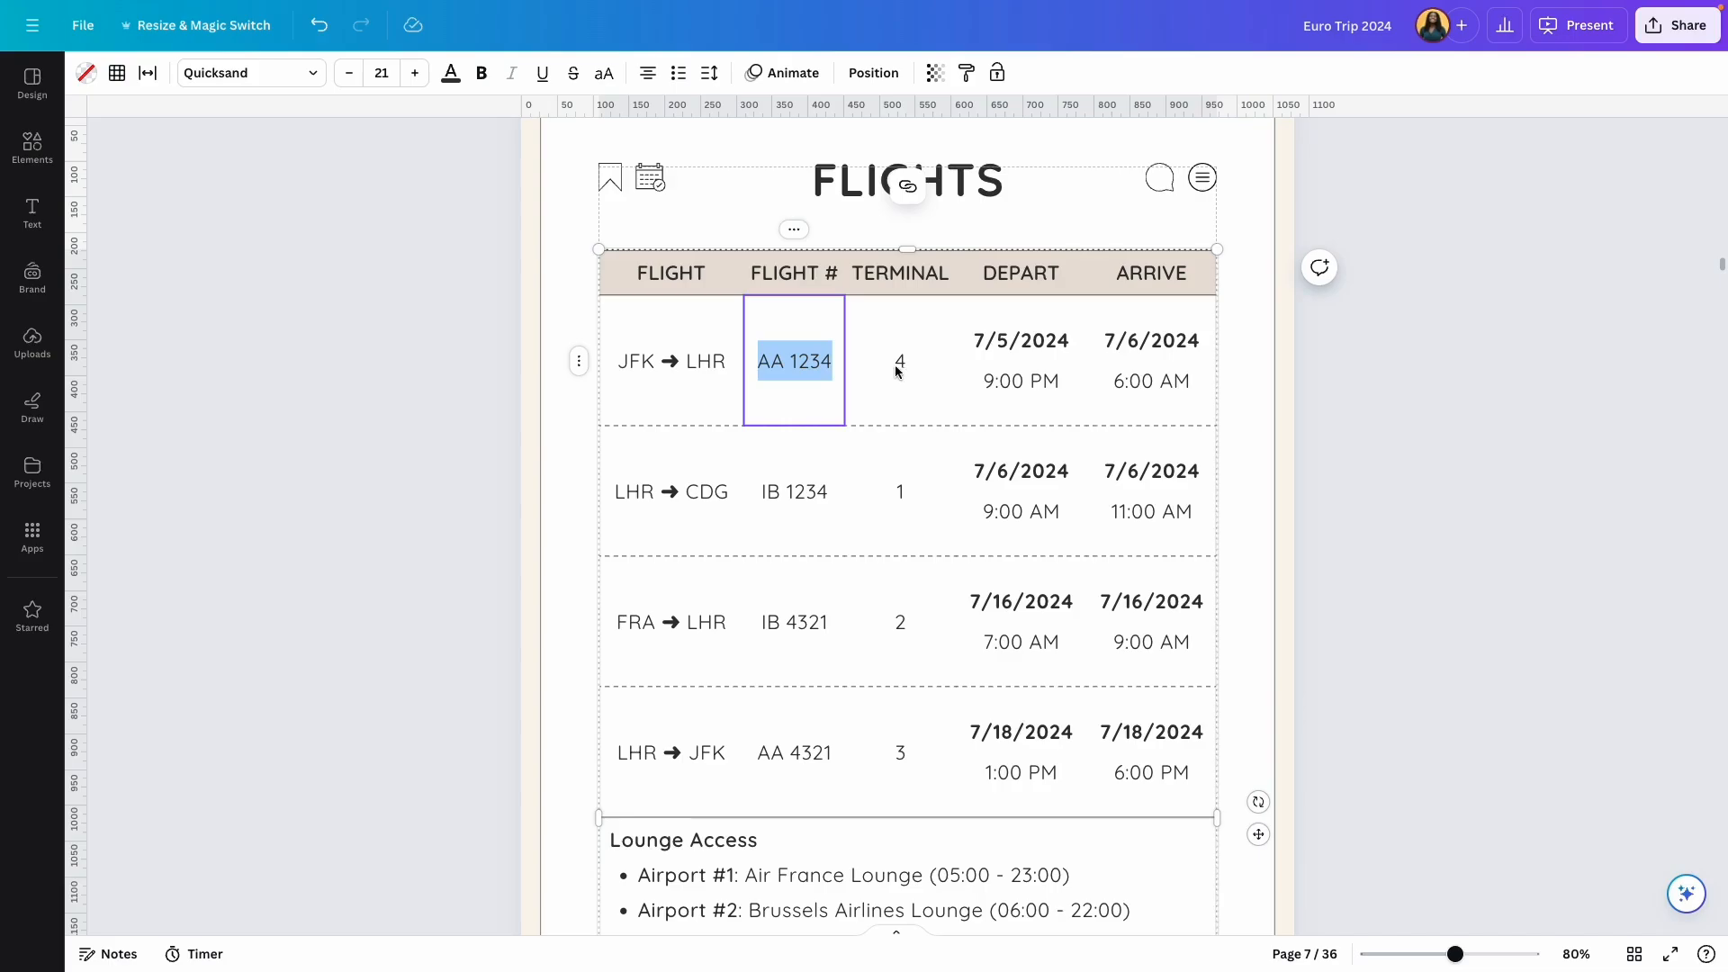
pyautogui.doubleClick(896, 363)
pyautogui.click(1009, 339)
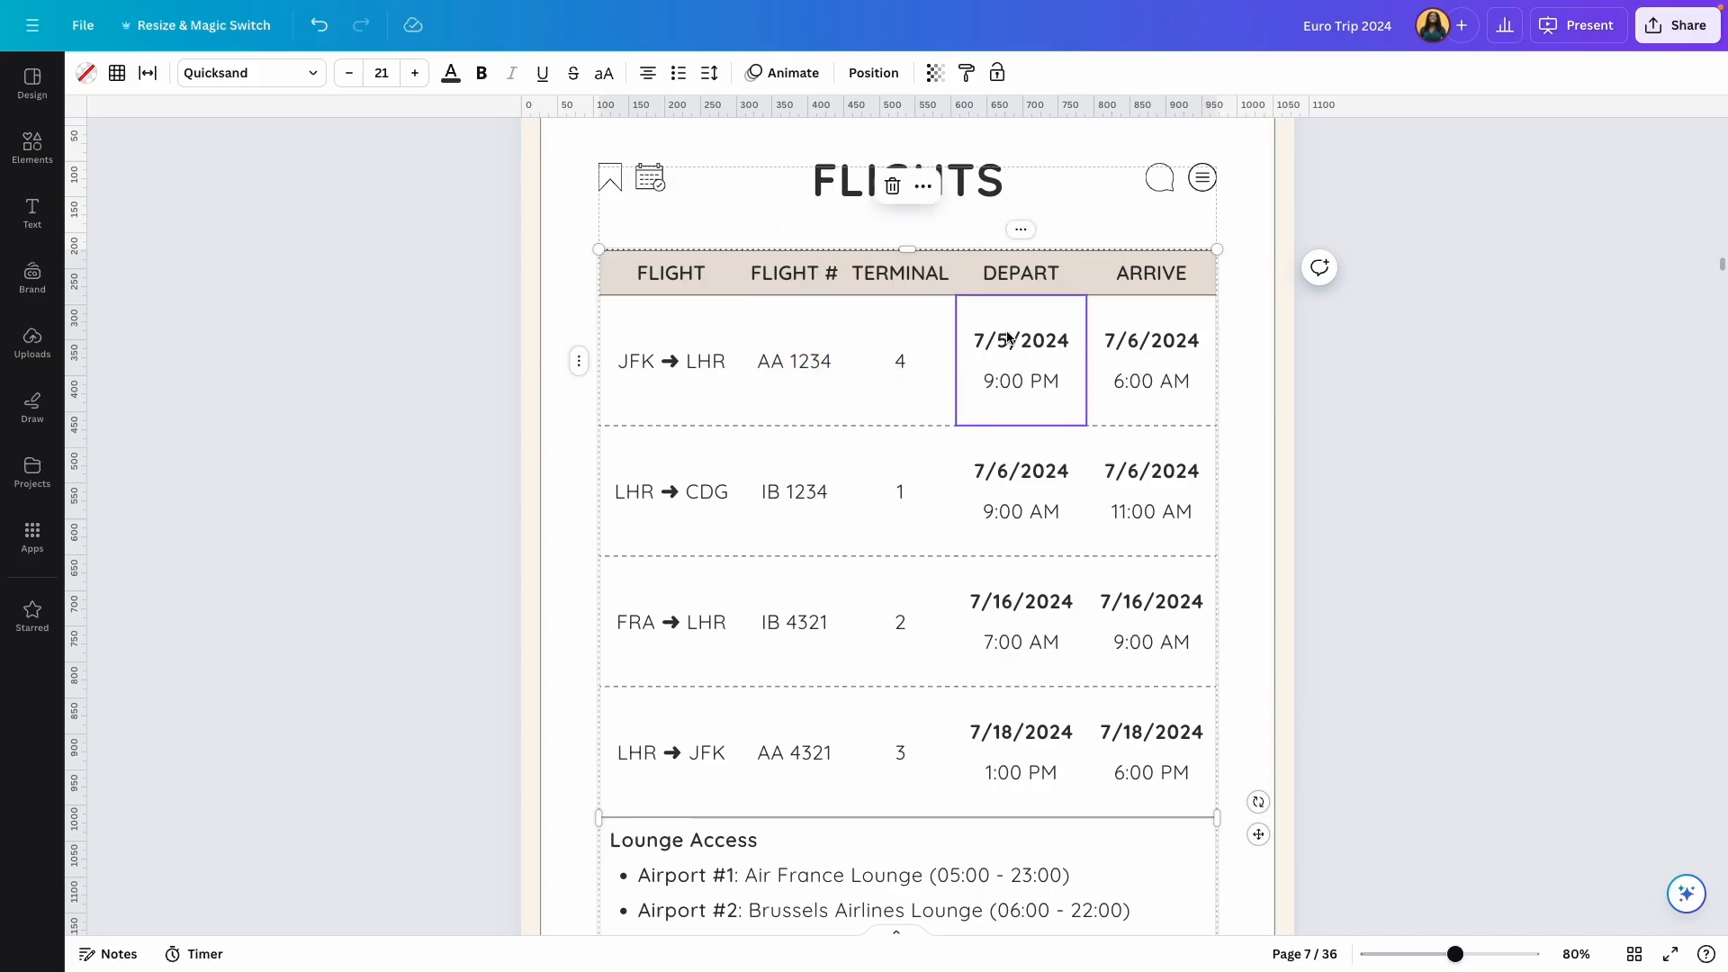
pyautogui.tripleClick(1007, 335)
pyautogui.tripleClick(1024, 386)
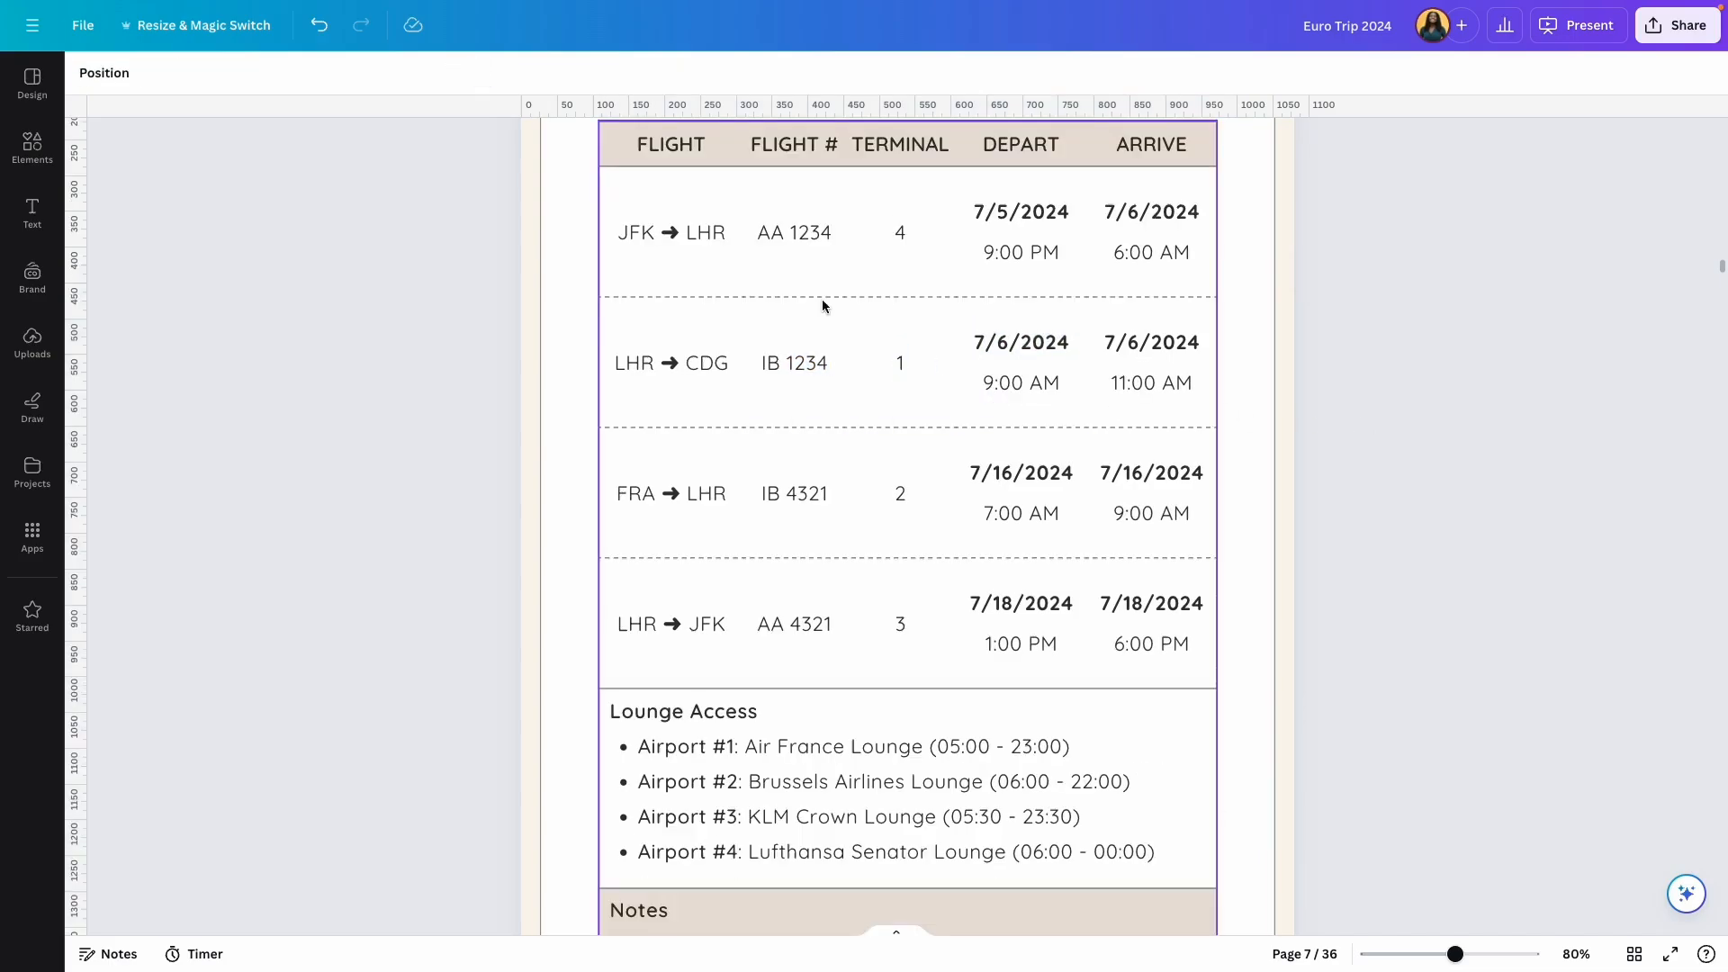
# Step: Delete the FRA to LHR and LHR to JFK rows from the Flights table
pyautogui.scroll(1, 822, 299)
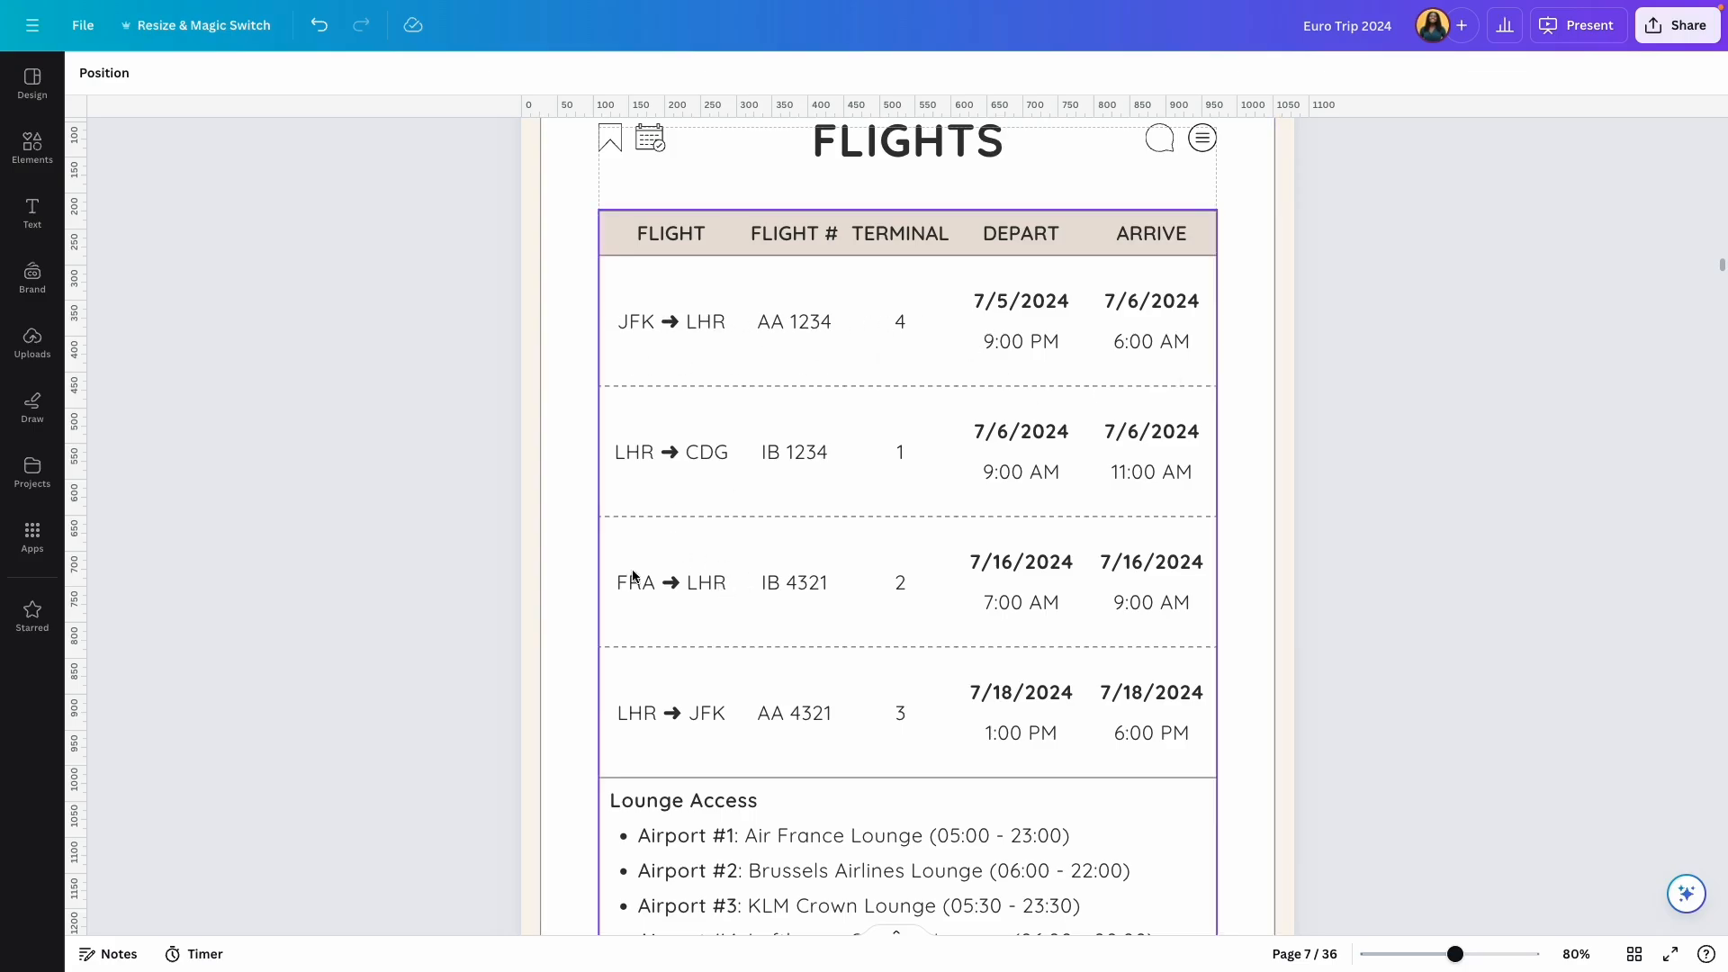
pyautogui.click(657, 548)
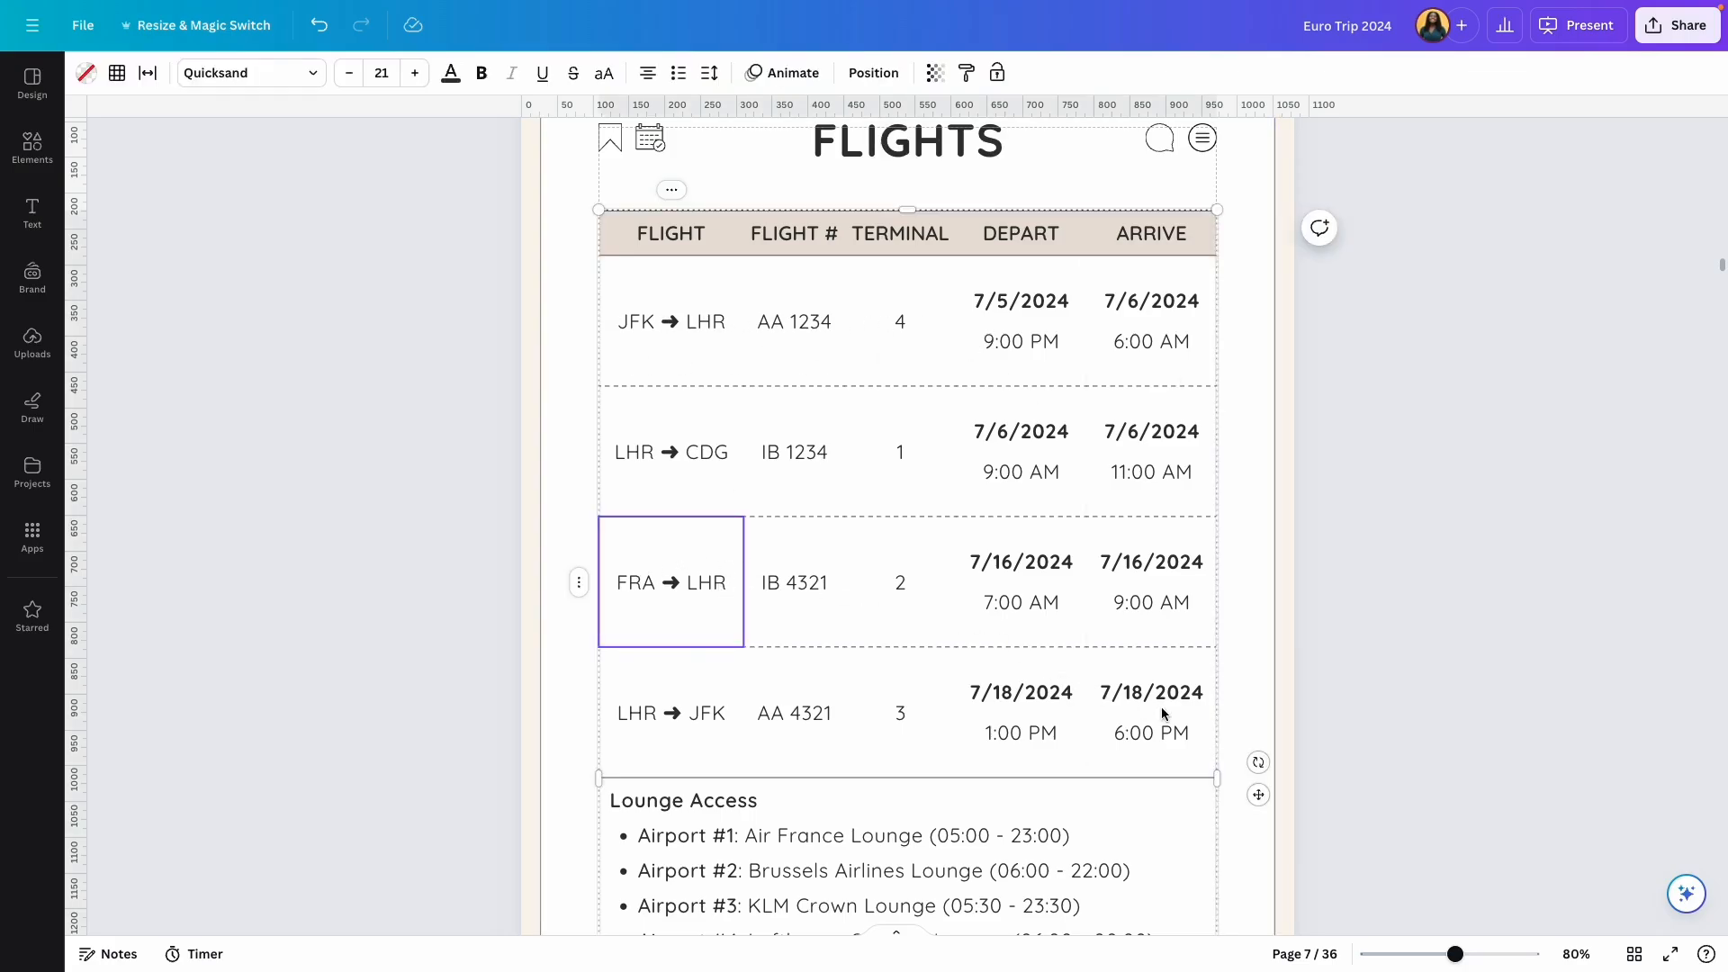
pyautogui.press('Escape')
pyautogui.click(633, 552)
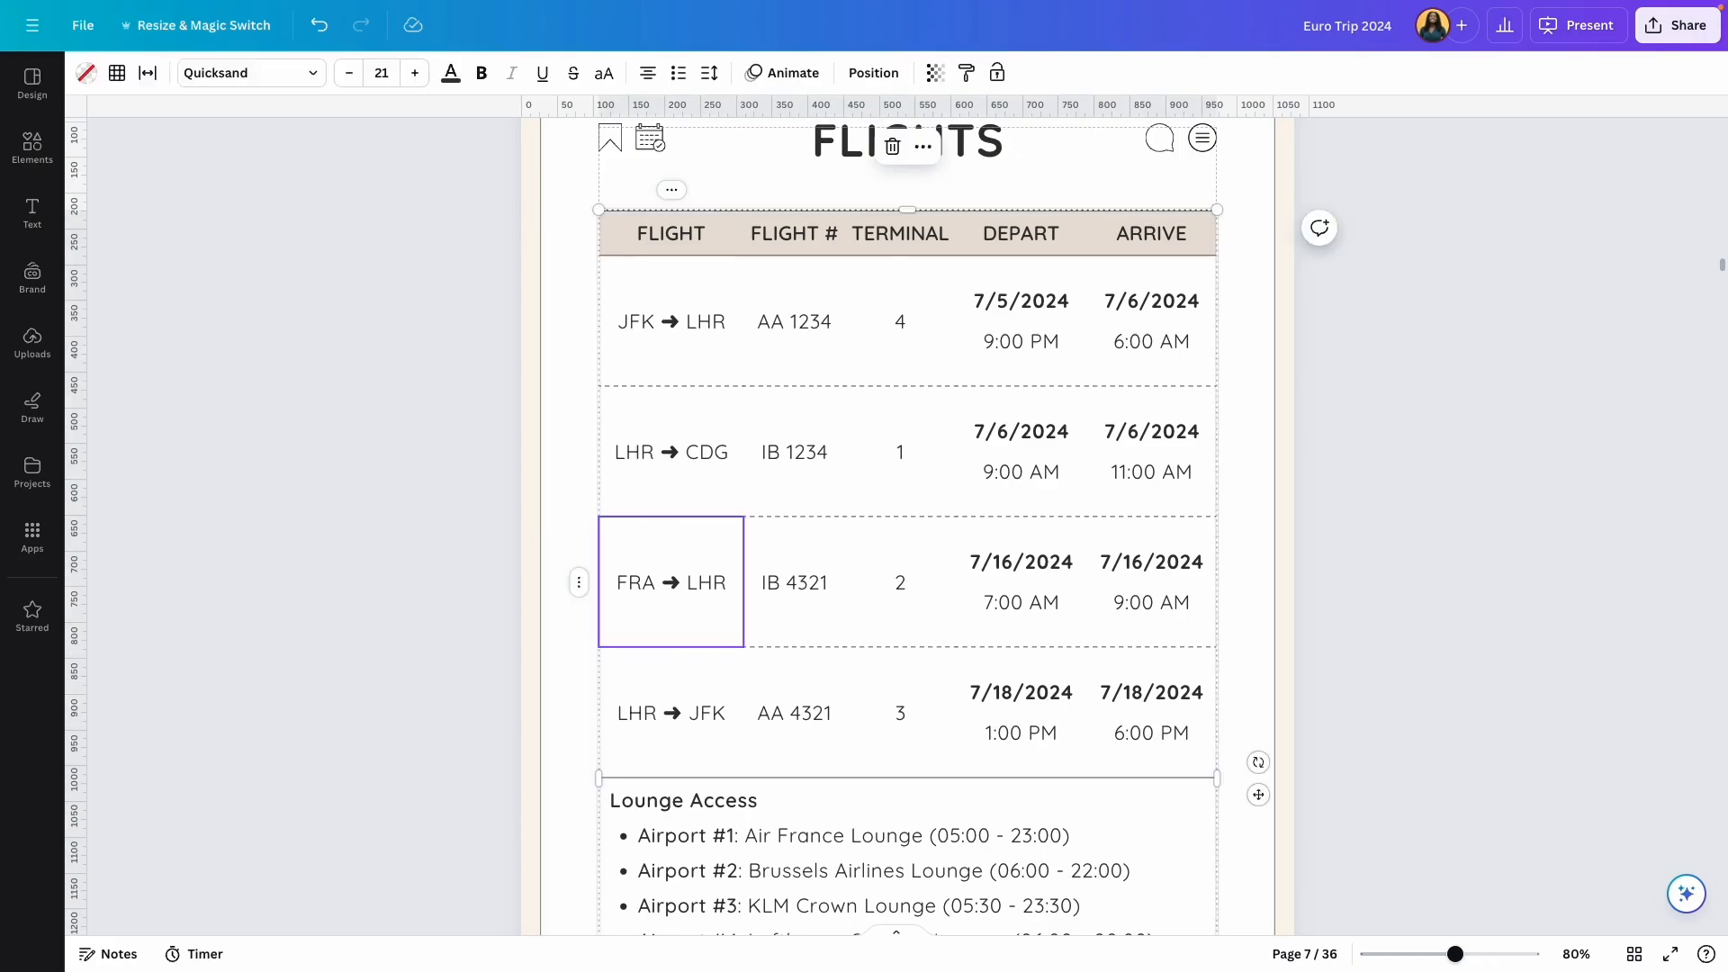
pyautogui.rightClick(632, 552)
pyautogui.click(715, 470)
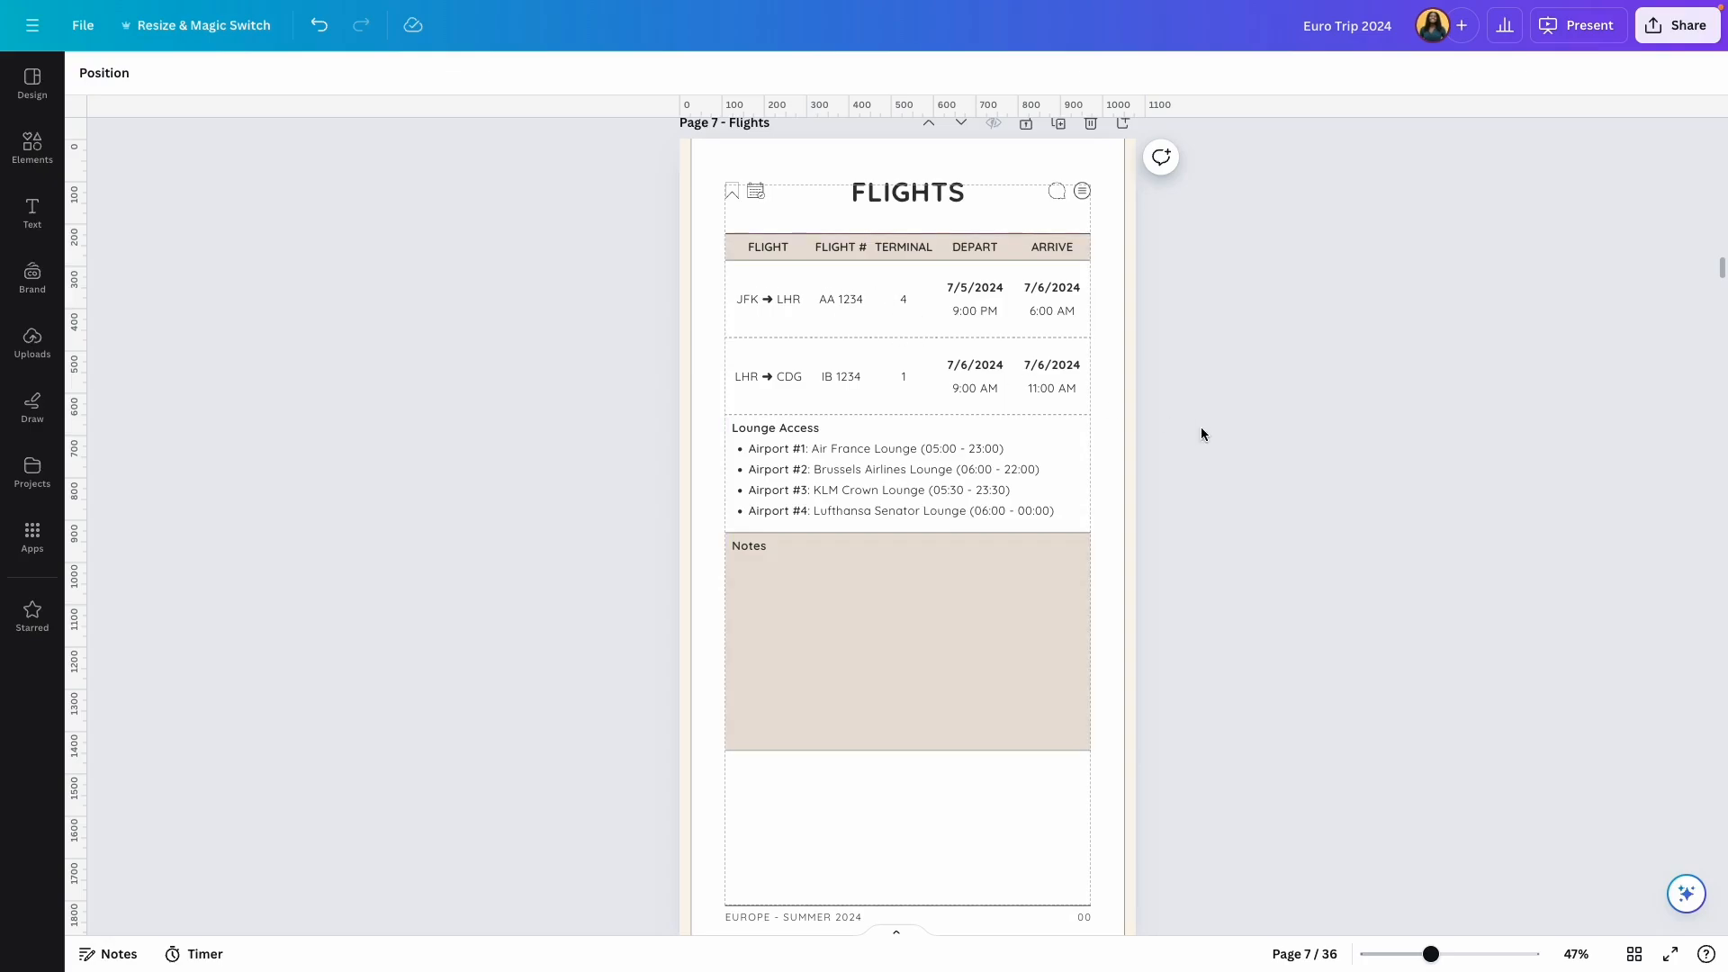
# Step: Add a blank row below the LHR to JFK flight and shorten the table's Notes area from its lower edge
pyautogui.scroll(-1, 1161, 486)
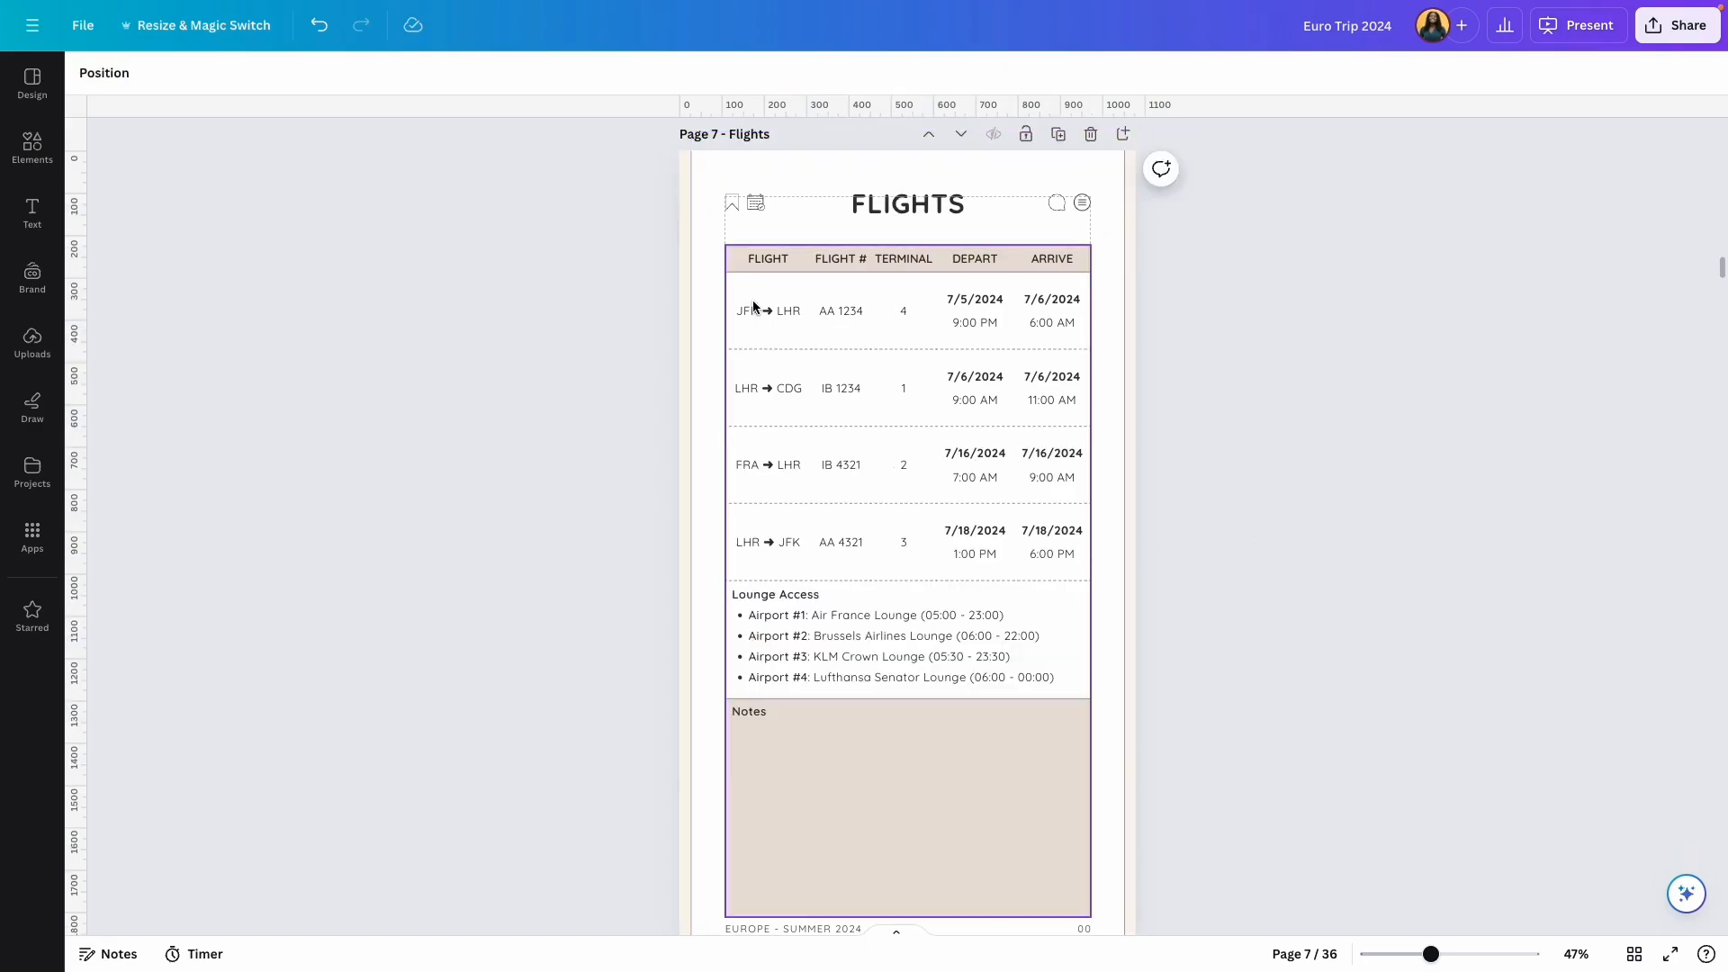
pyautogui.click(776, 537)
pyautogui.rightClick(772, 540)
pyautogui.click(946, 432)
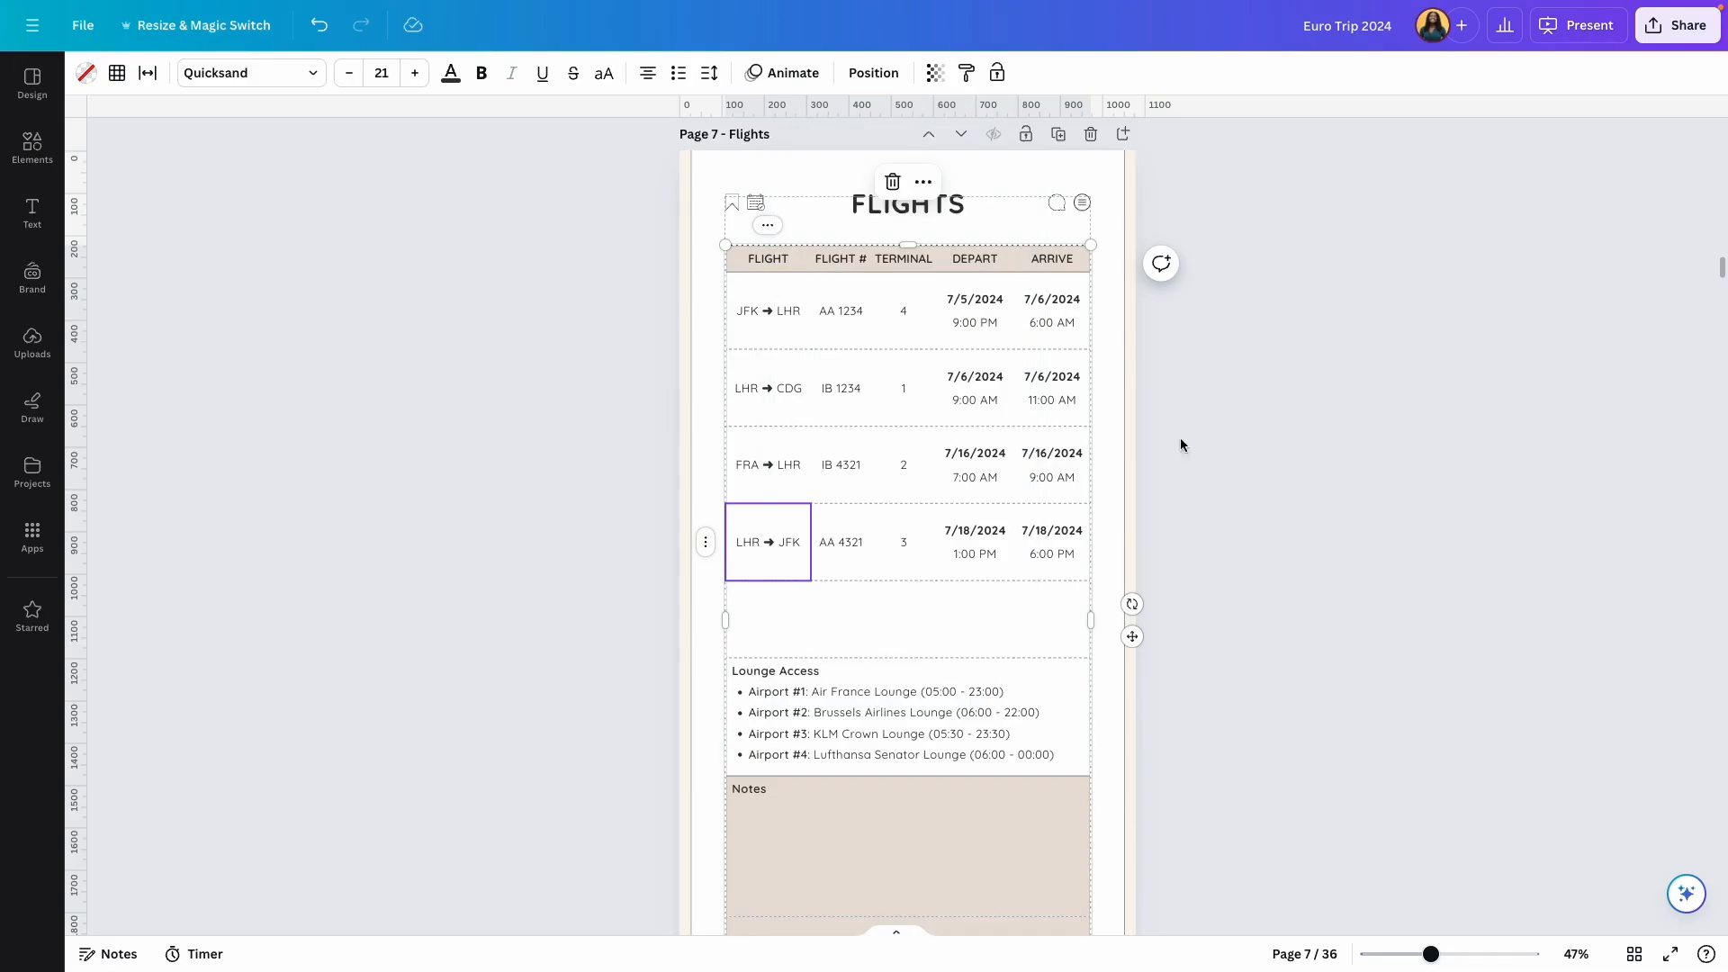
pyautogui.click(1305, 483)
pyautogui.click(796, 602)
pyautogui.scroll(-3, 1305, 473)
pyautogui.moveTo(906, 684); pyautogui.dragTo(907, 661)
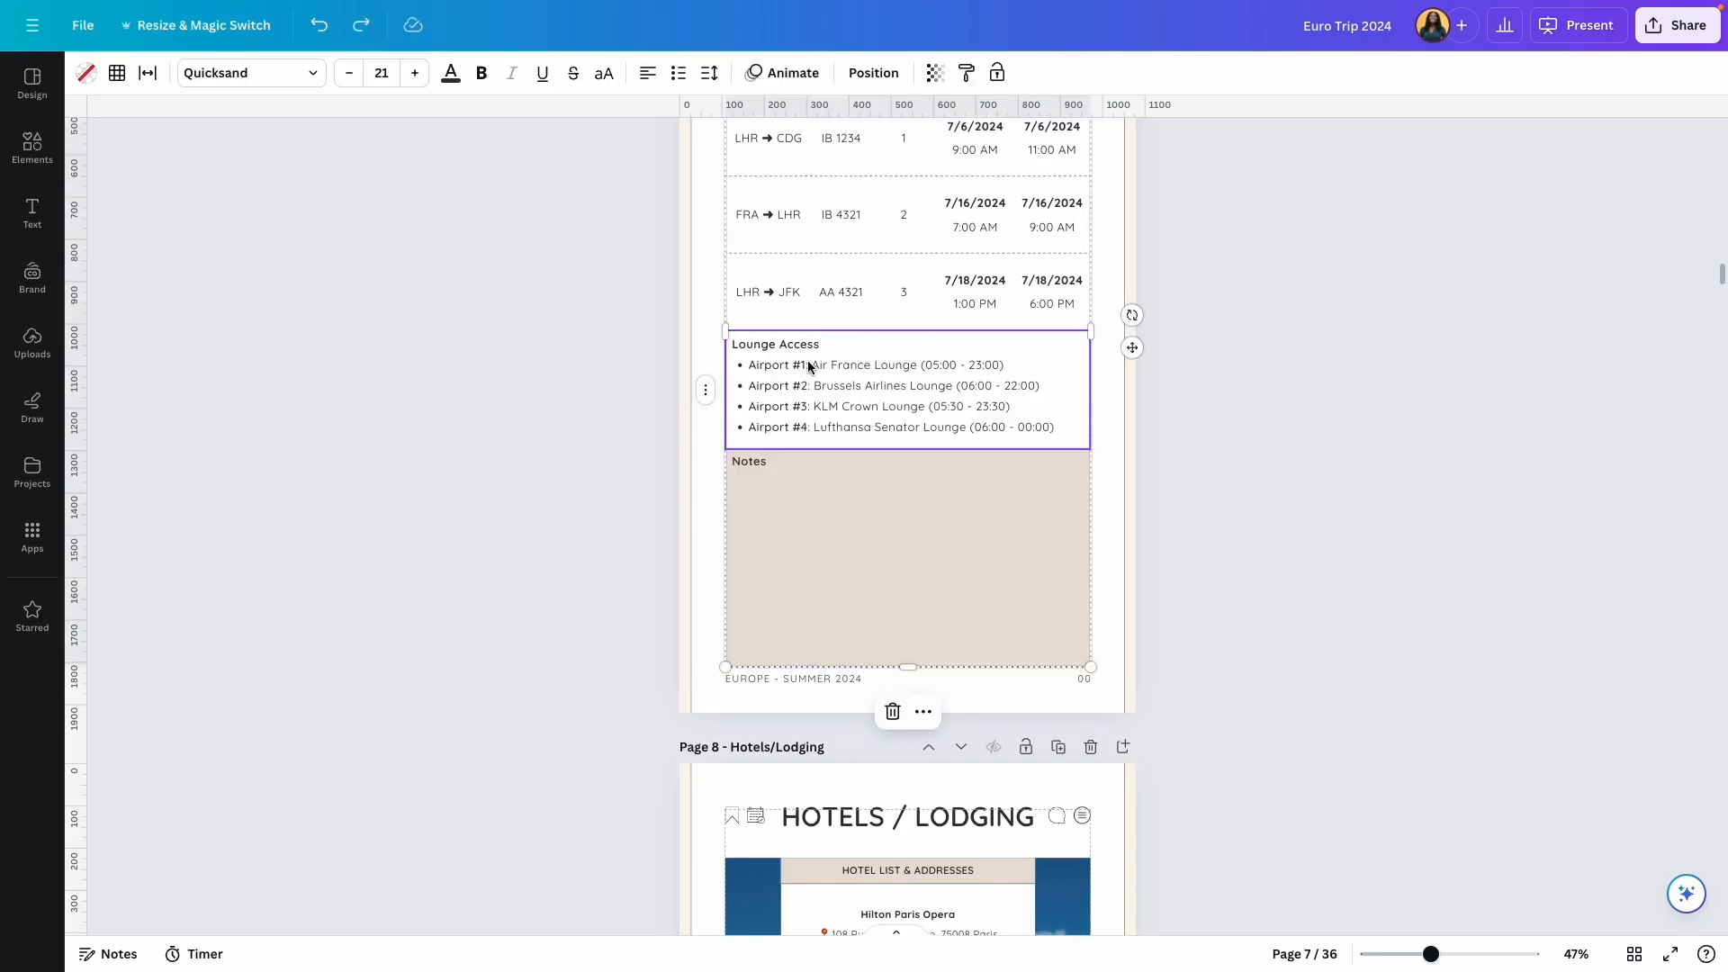
# Step: Examine the airport lounge entries in the Lounge Access section of the Flights page
pyautogui.tripleClick(807, 364)
pyautogui.click(807, 406)
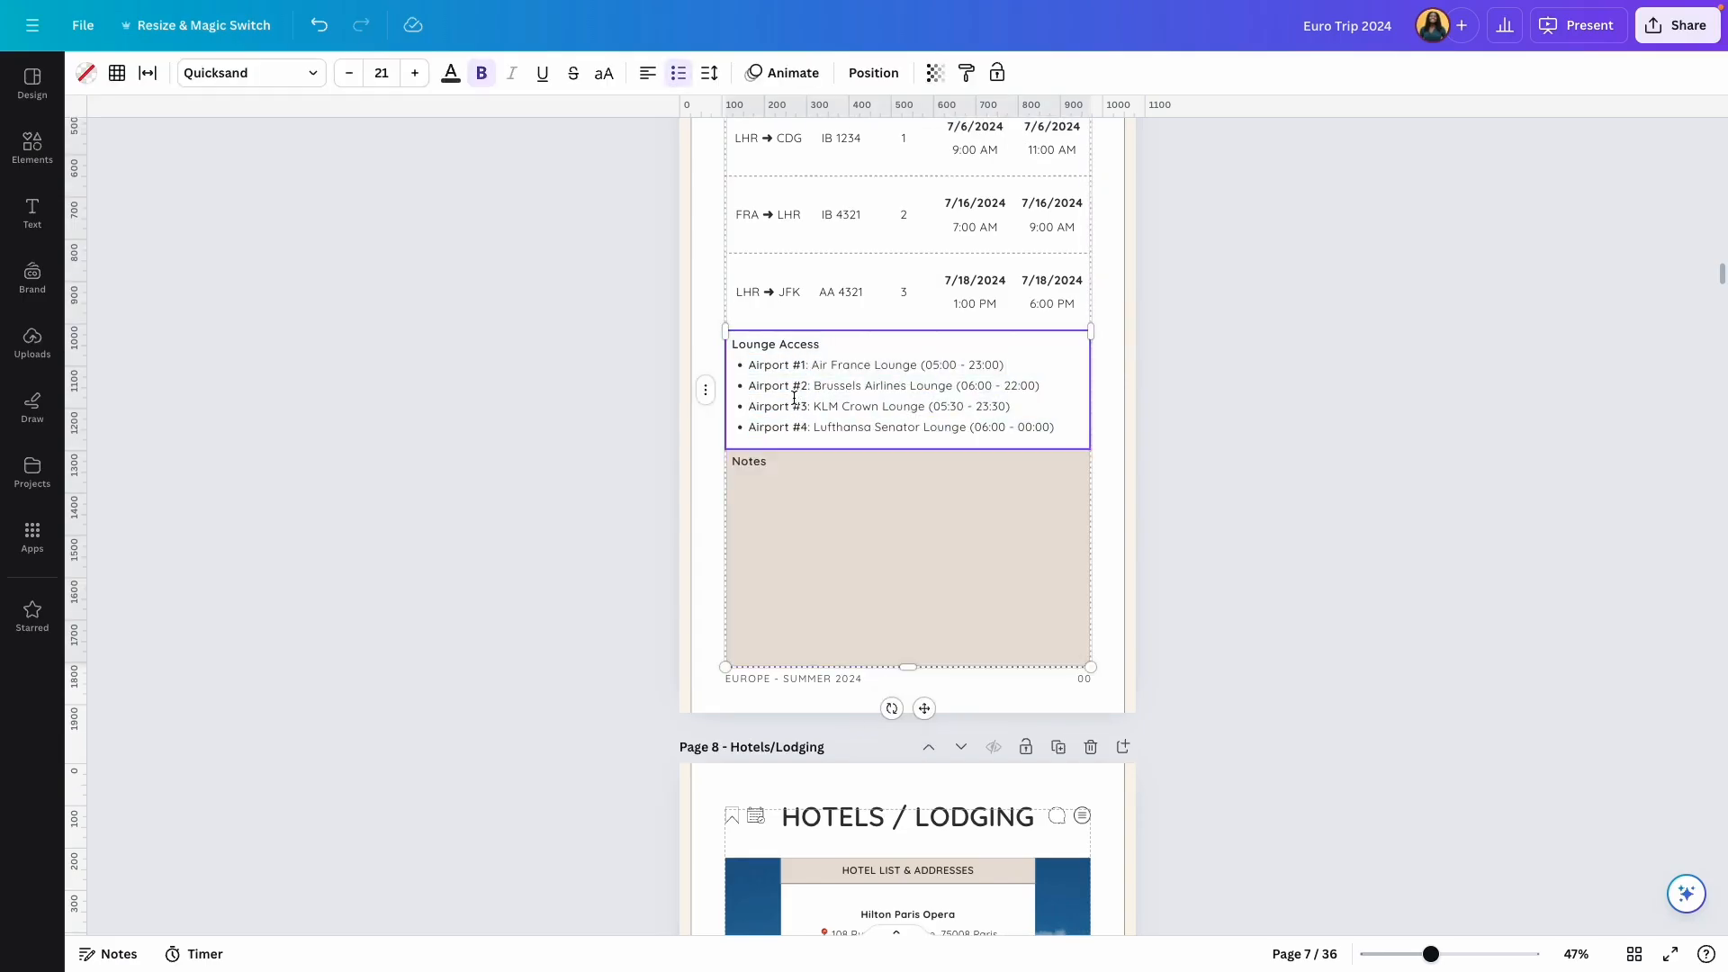
pyautogui.click(1231, 490)
# Step: Examine the Hotels/Lodging page's list and the name and address text of the Hilton Paris Opera entry
pyautogui.scroll(-6, 1221, 468)
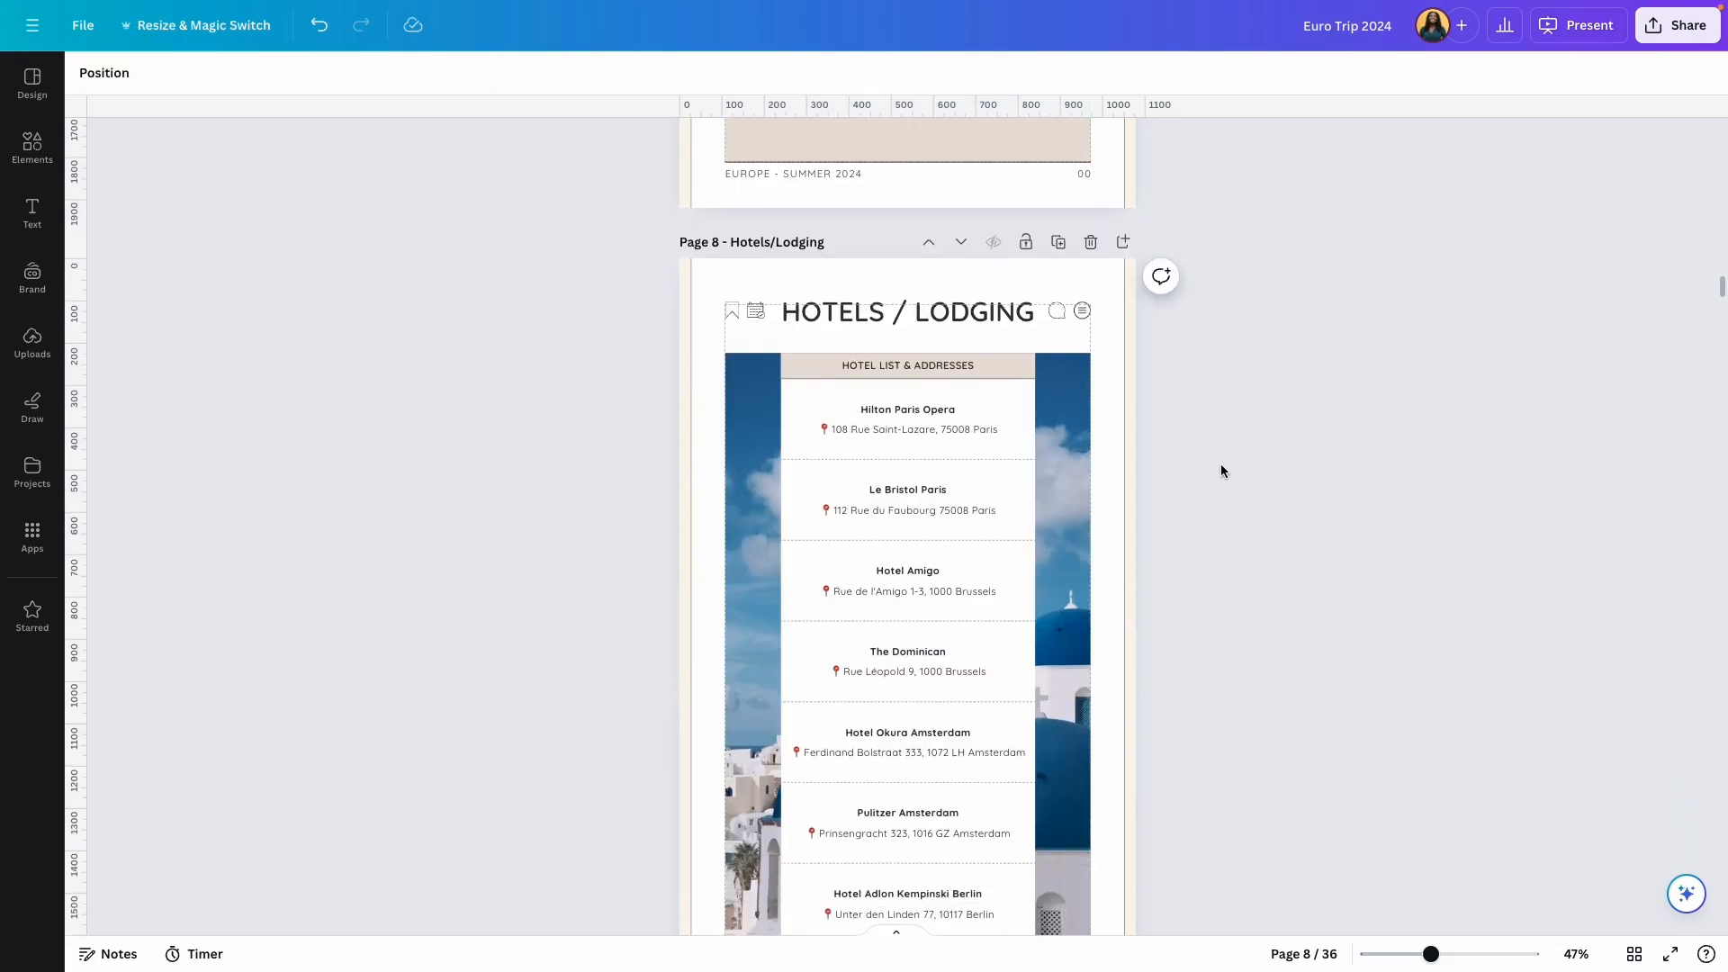
pyautogui.scroll(-2, 1220, 463)
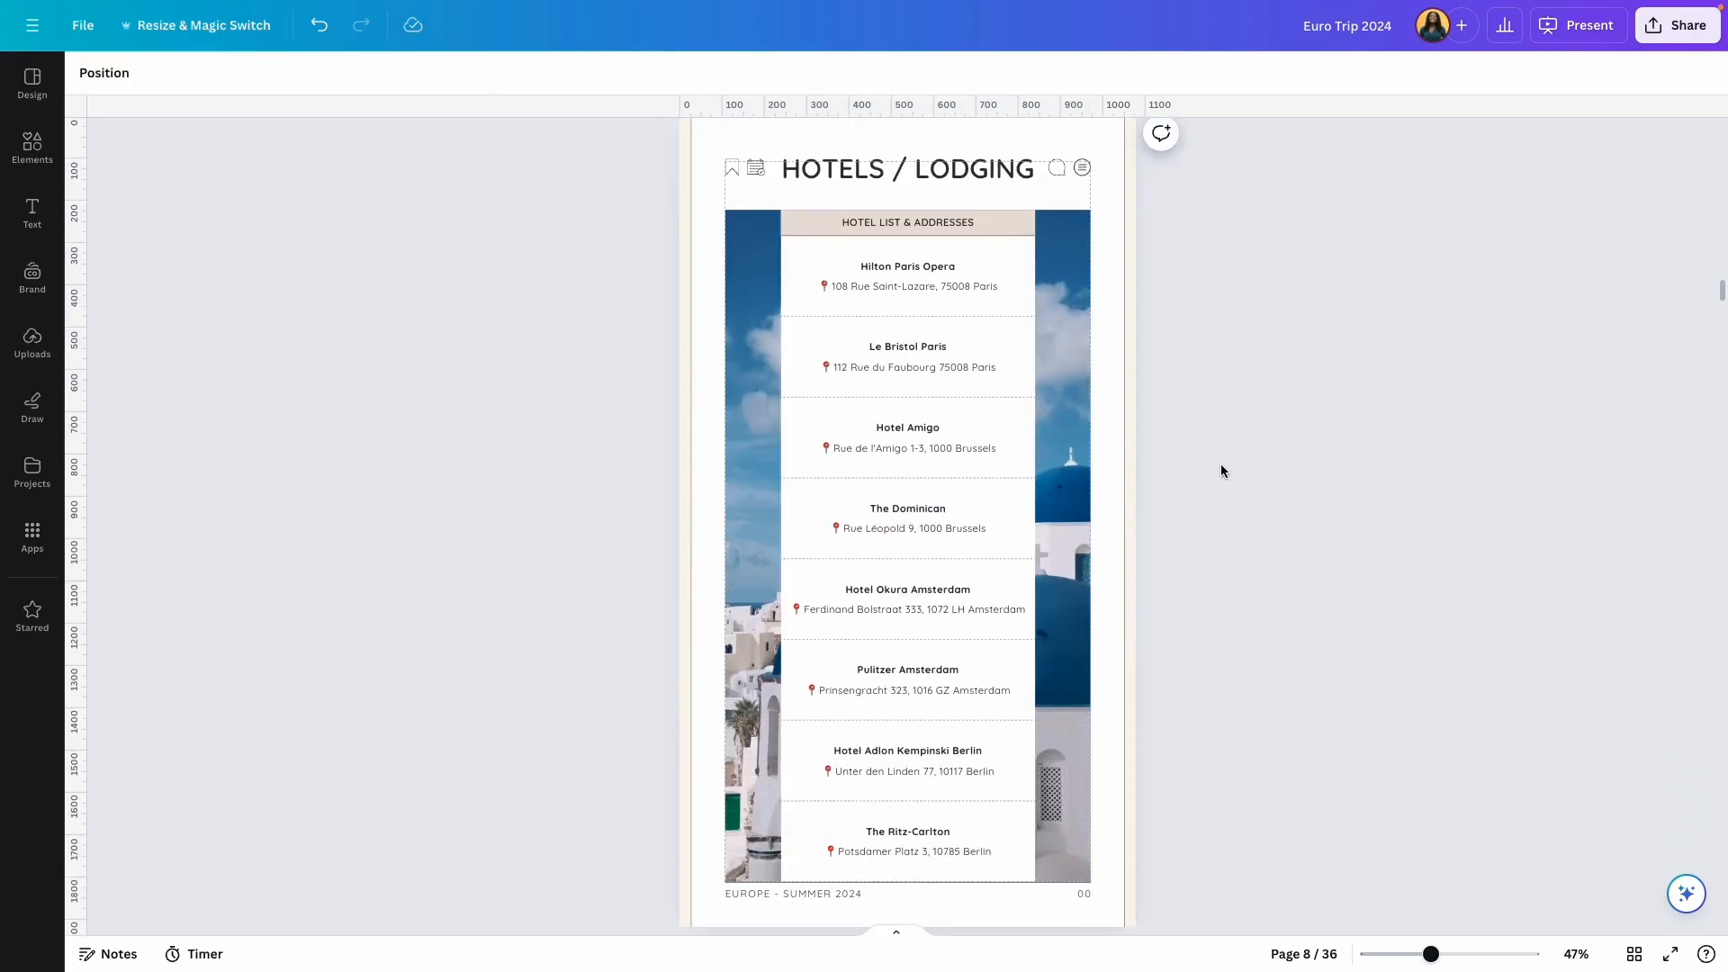
pyautogui.tripleClick(936, 268)
pyautogui.tripleClick(919, 288)
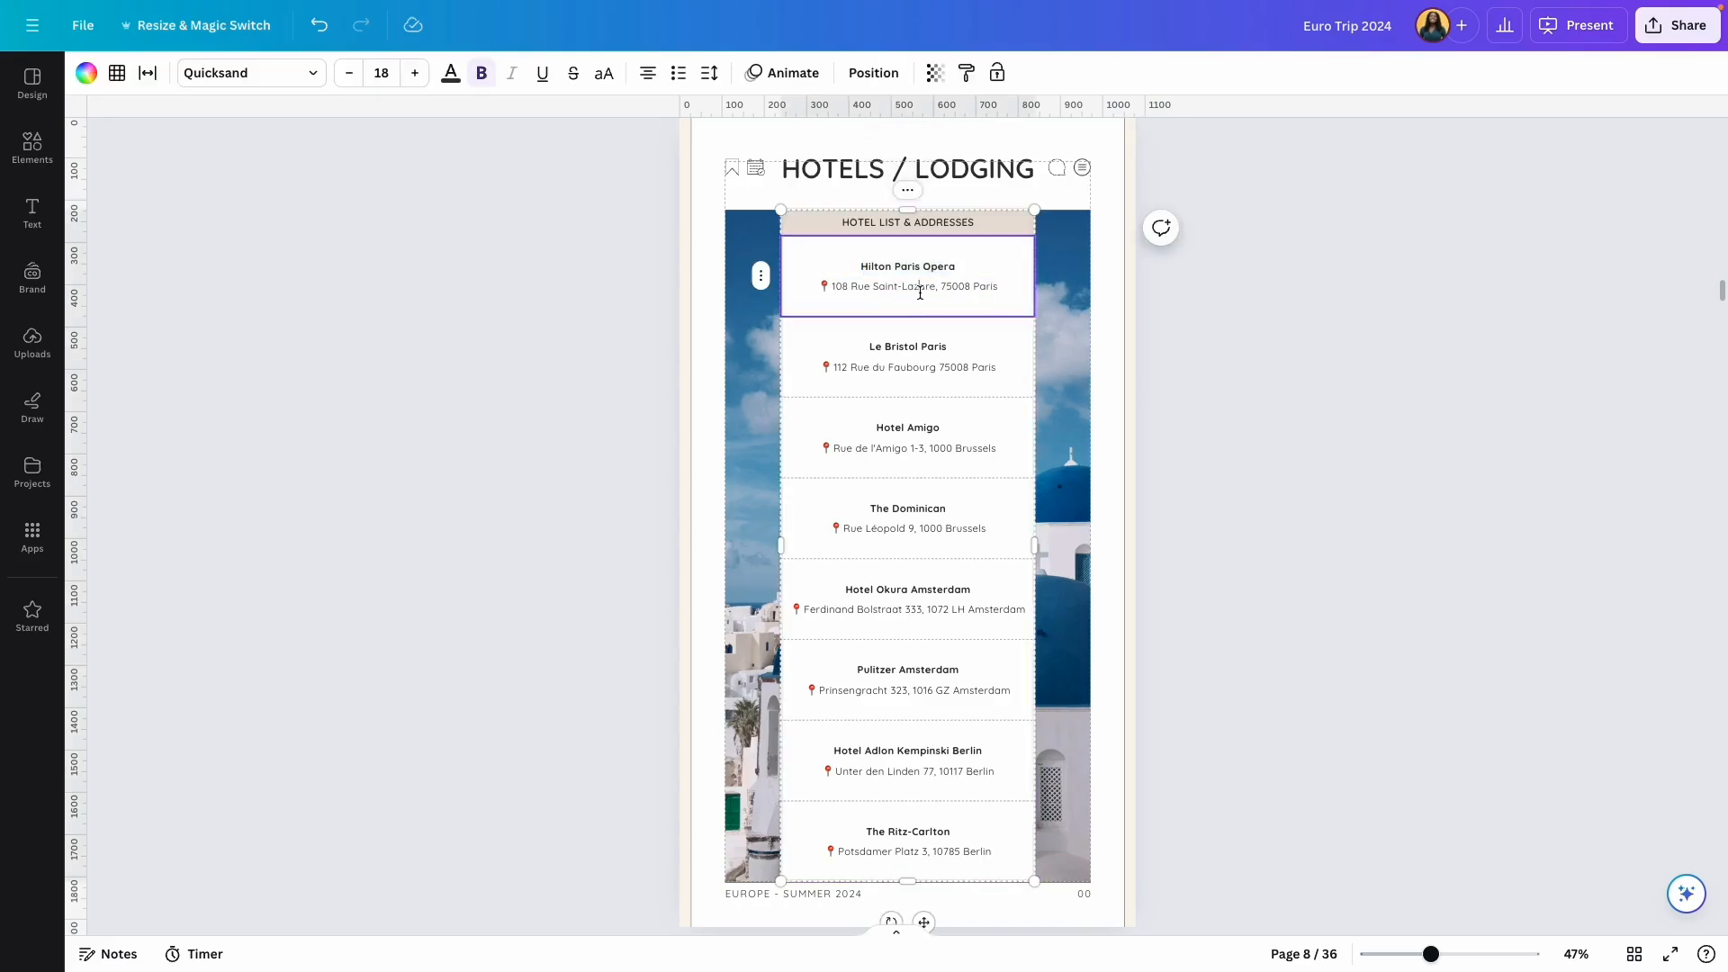
pyautogui.click(1292, 467)
# Step: Link the Hilton Paris Opera street address, without its pin emoji, to the copied Google Maps URL
pyautogui.tripleClick(892, 284)
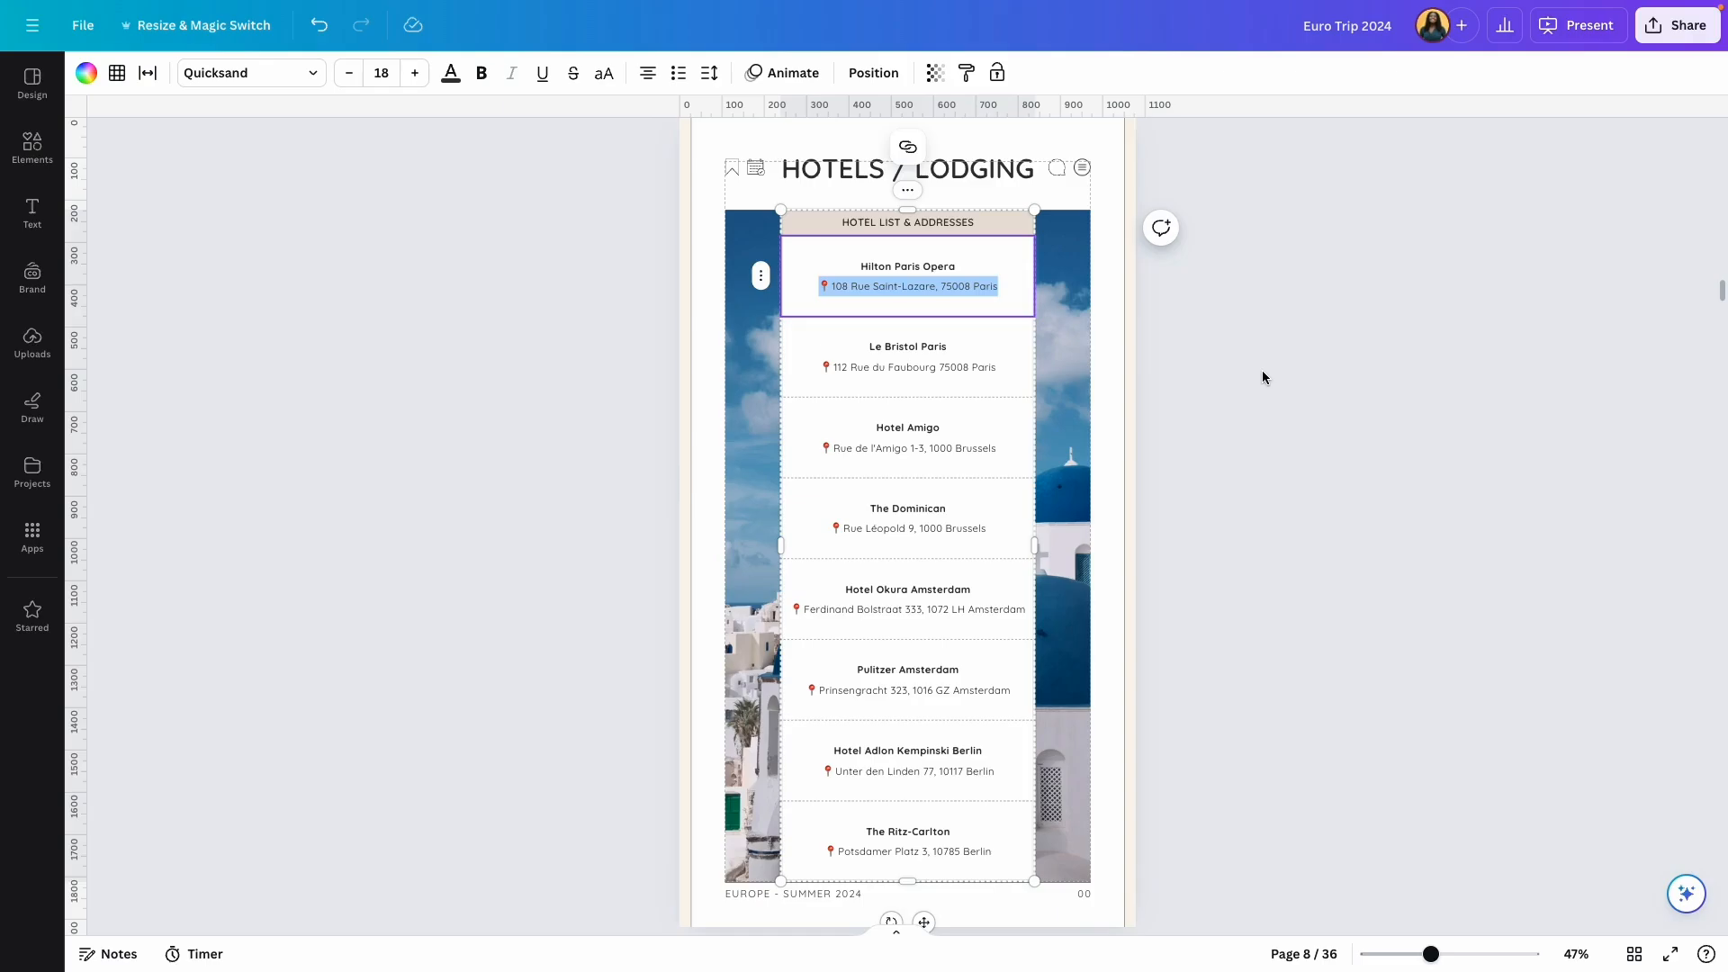
pyautogui.scroll(5, 1289, 315)
pyautogui.moveTo(1078, 494); pyautogui.dragTo(763, 499)
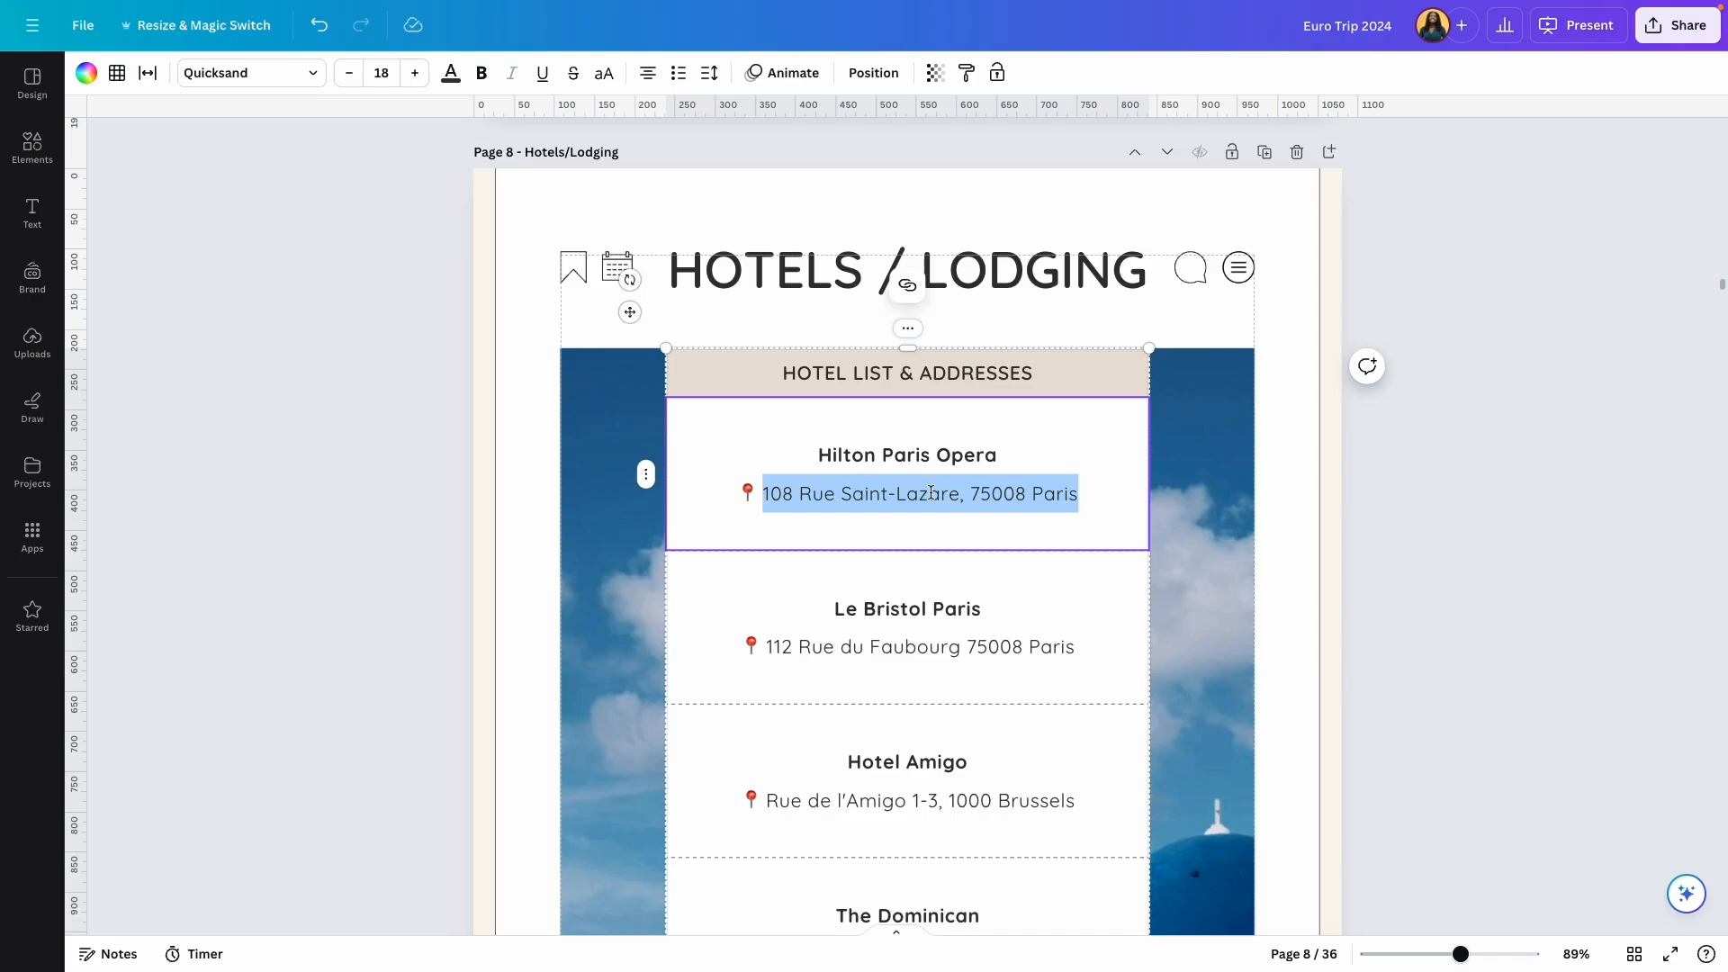
pyautogui.click(908, 288)
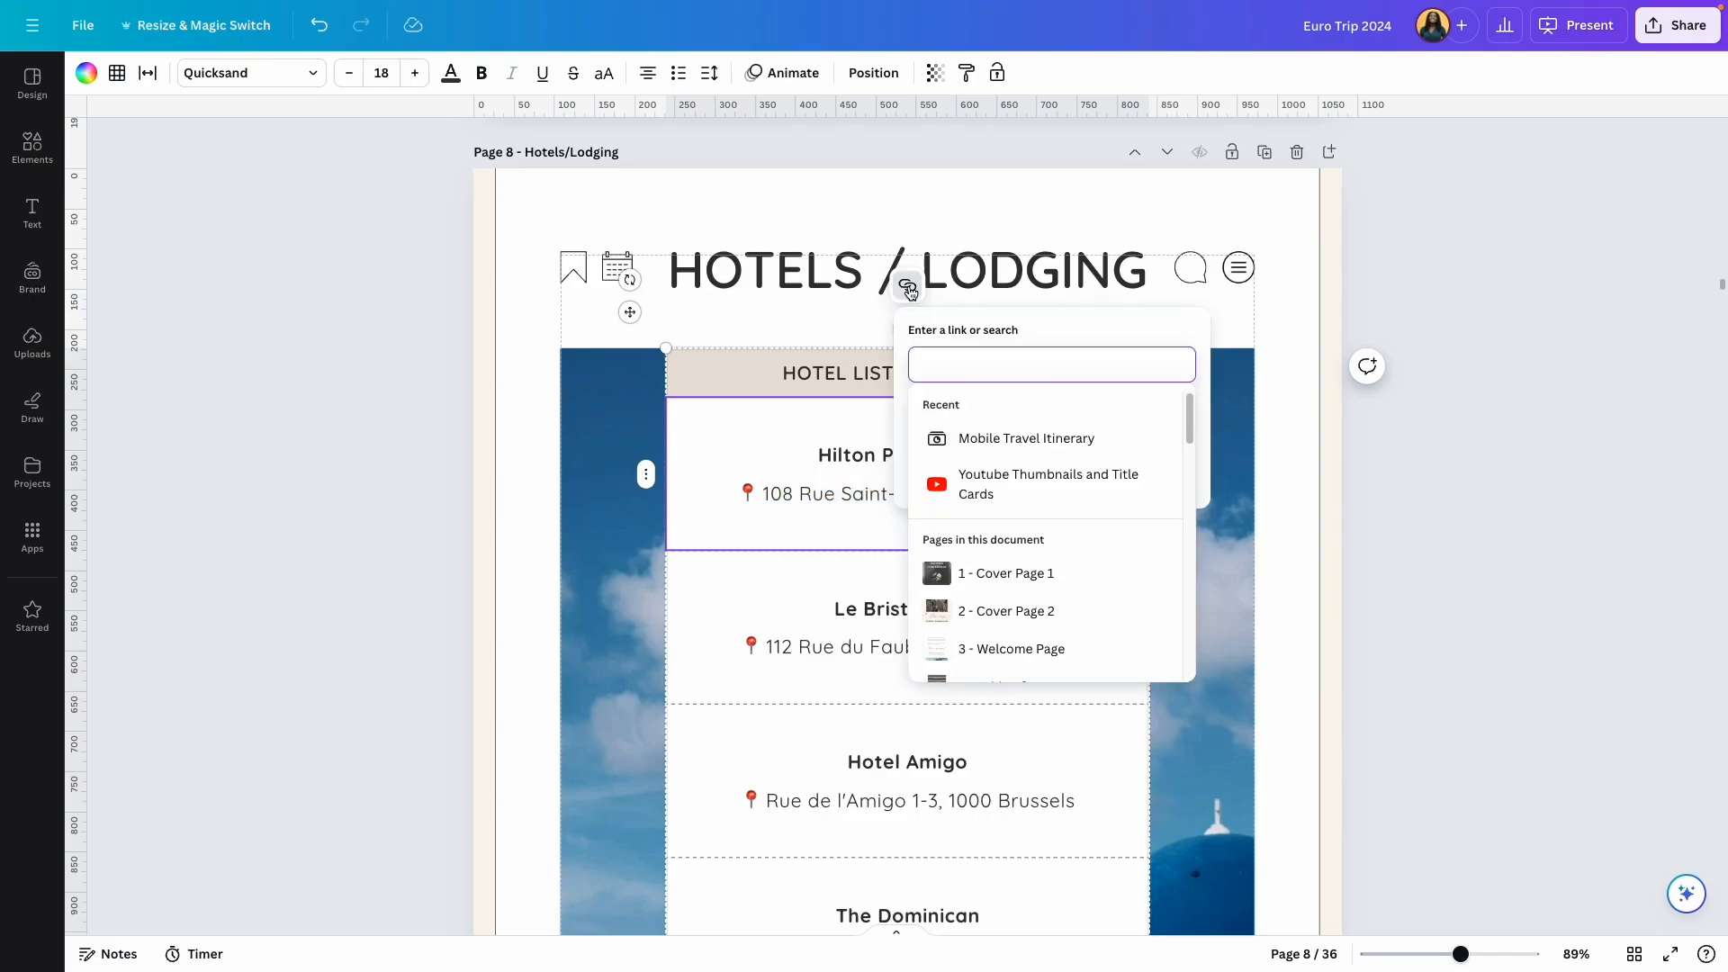
pyautogui.hotkey('ctrl', 'v')
pyautogui.press('Return')
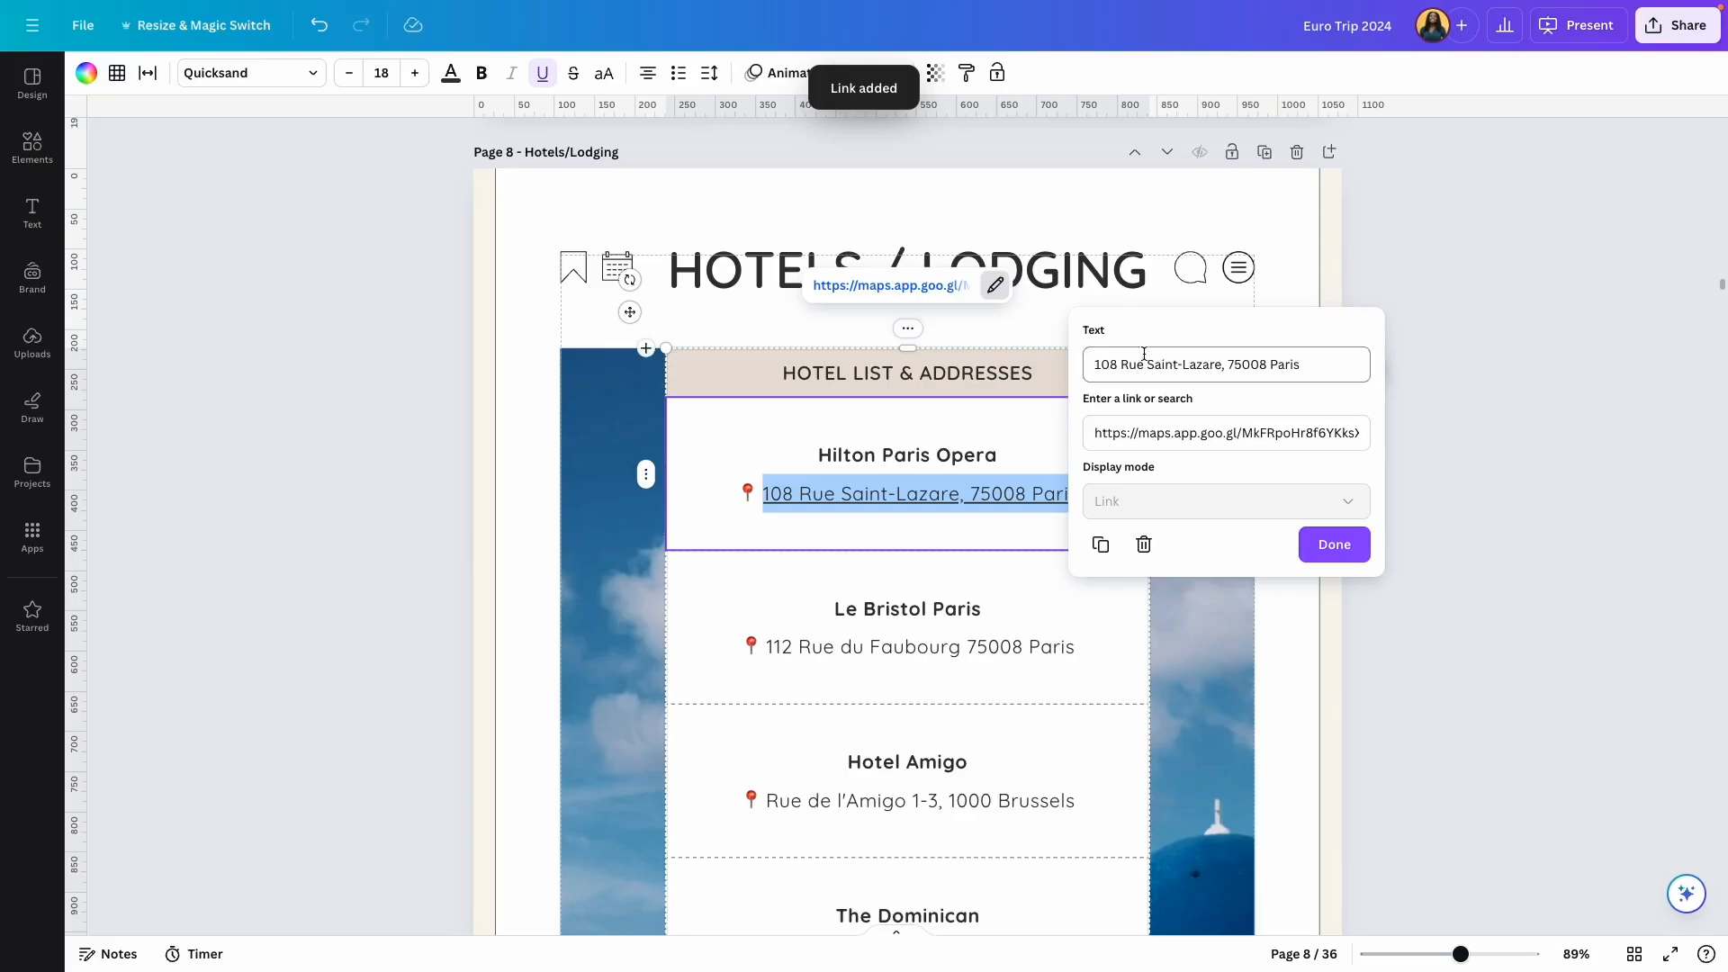
pyautogui.click(1340, 543)
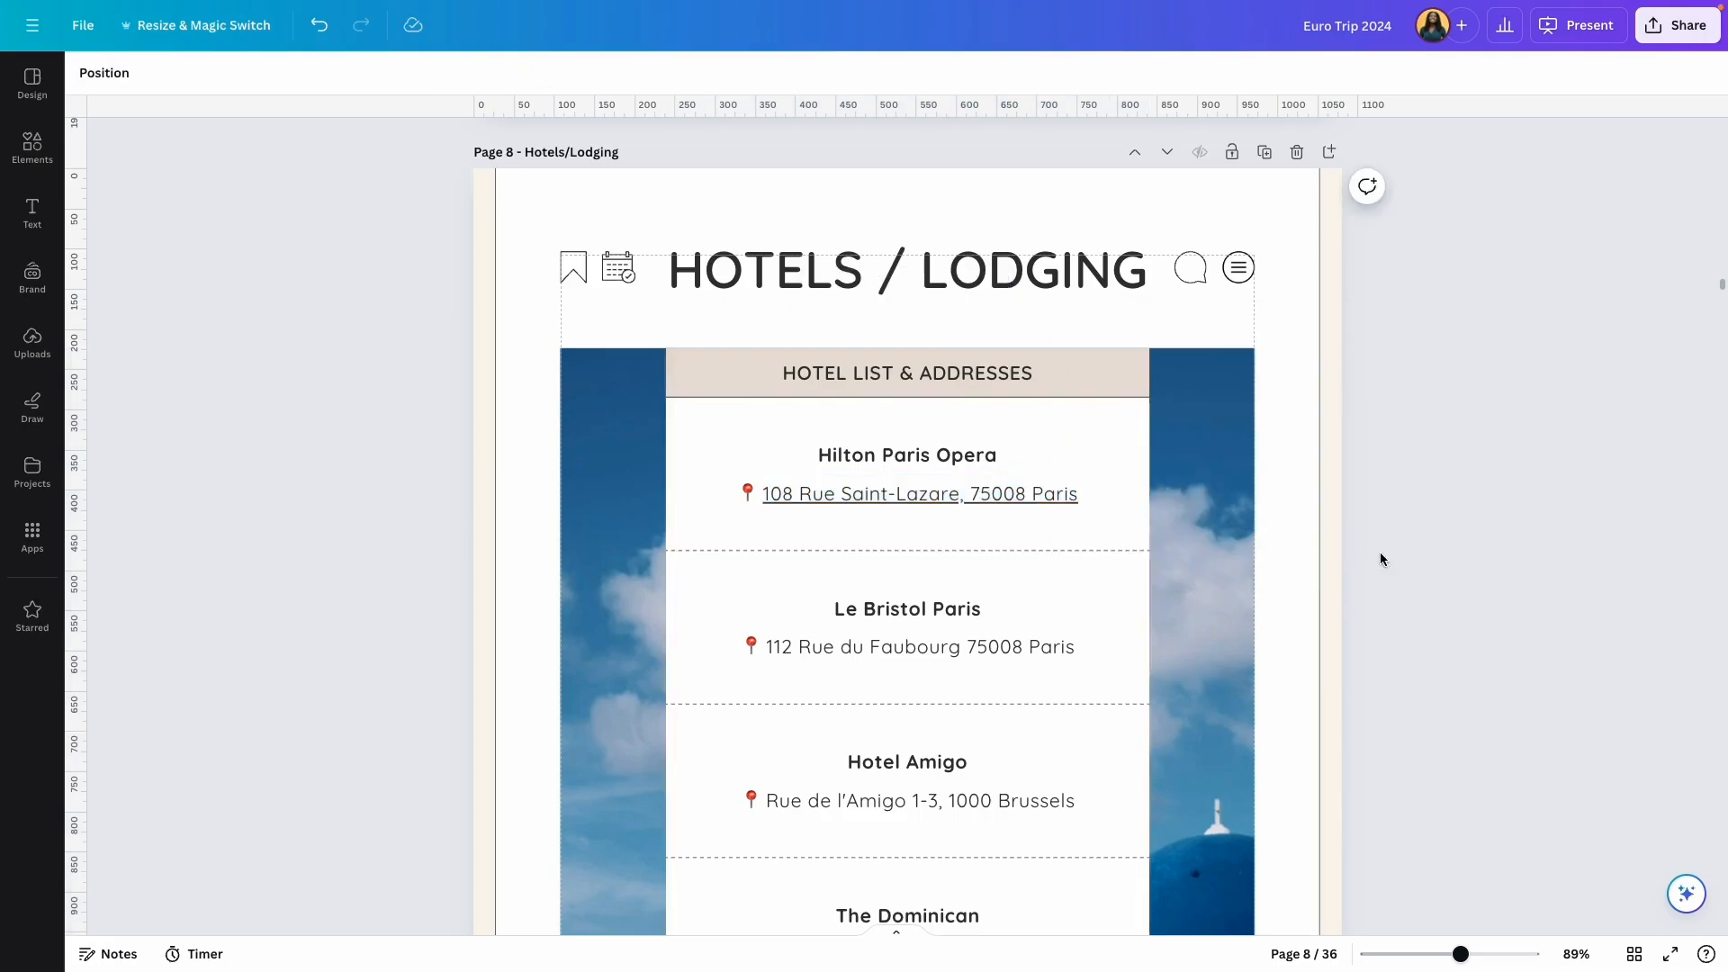
pyautogui.doubleClick(974, 497)
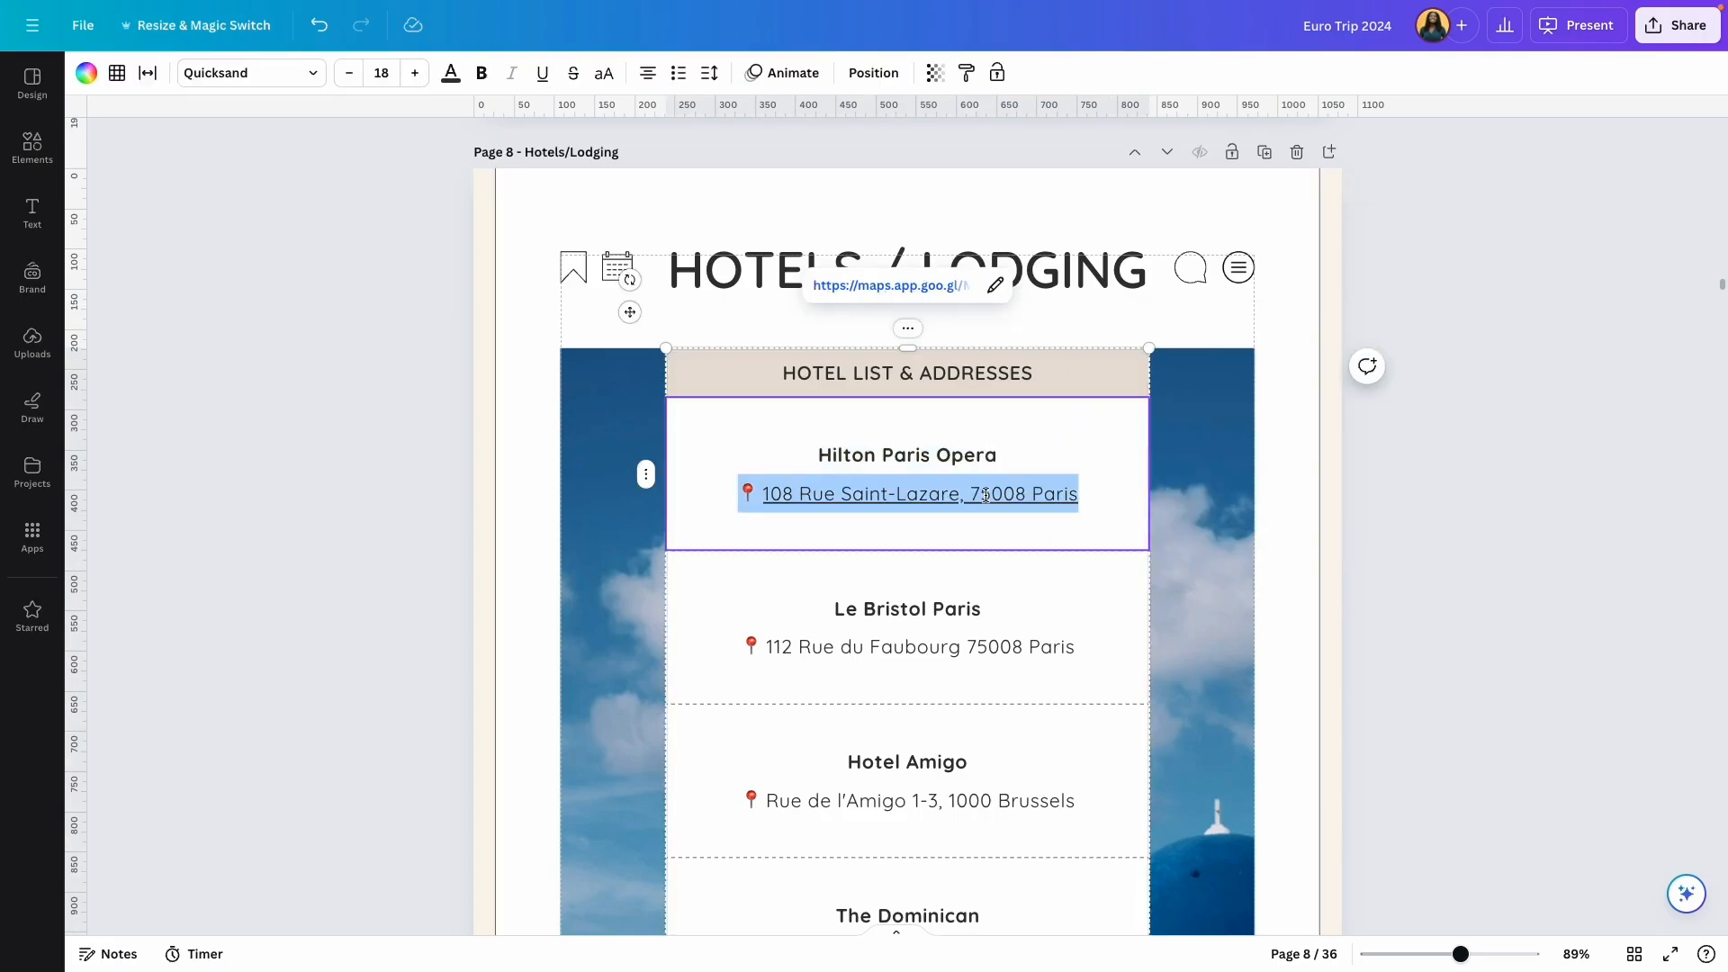
pyautogui.click(1092, 525)
# Step: Link the Le Bristol Paris street address by pasting the copied map URL onto the address text
pyautogui.scroll(-2, 880, 552)
pyautogui.tripleClick(911, 511)
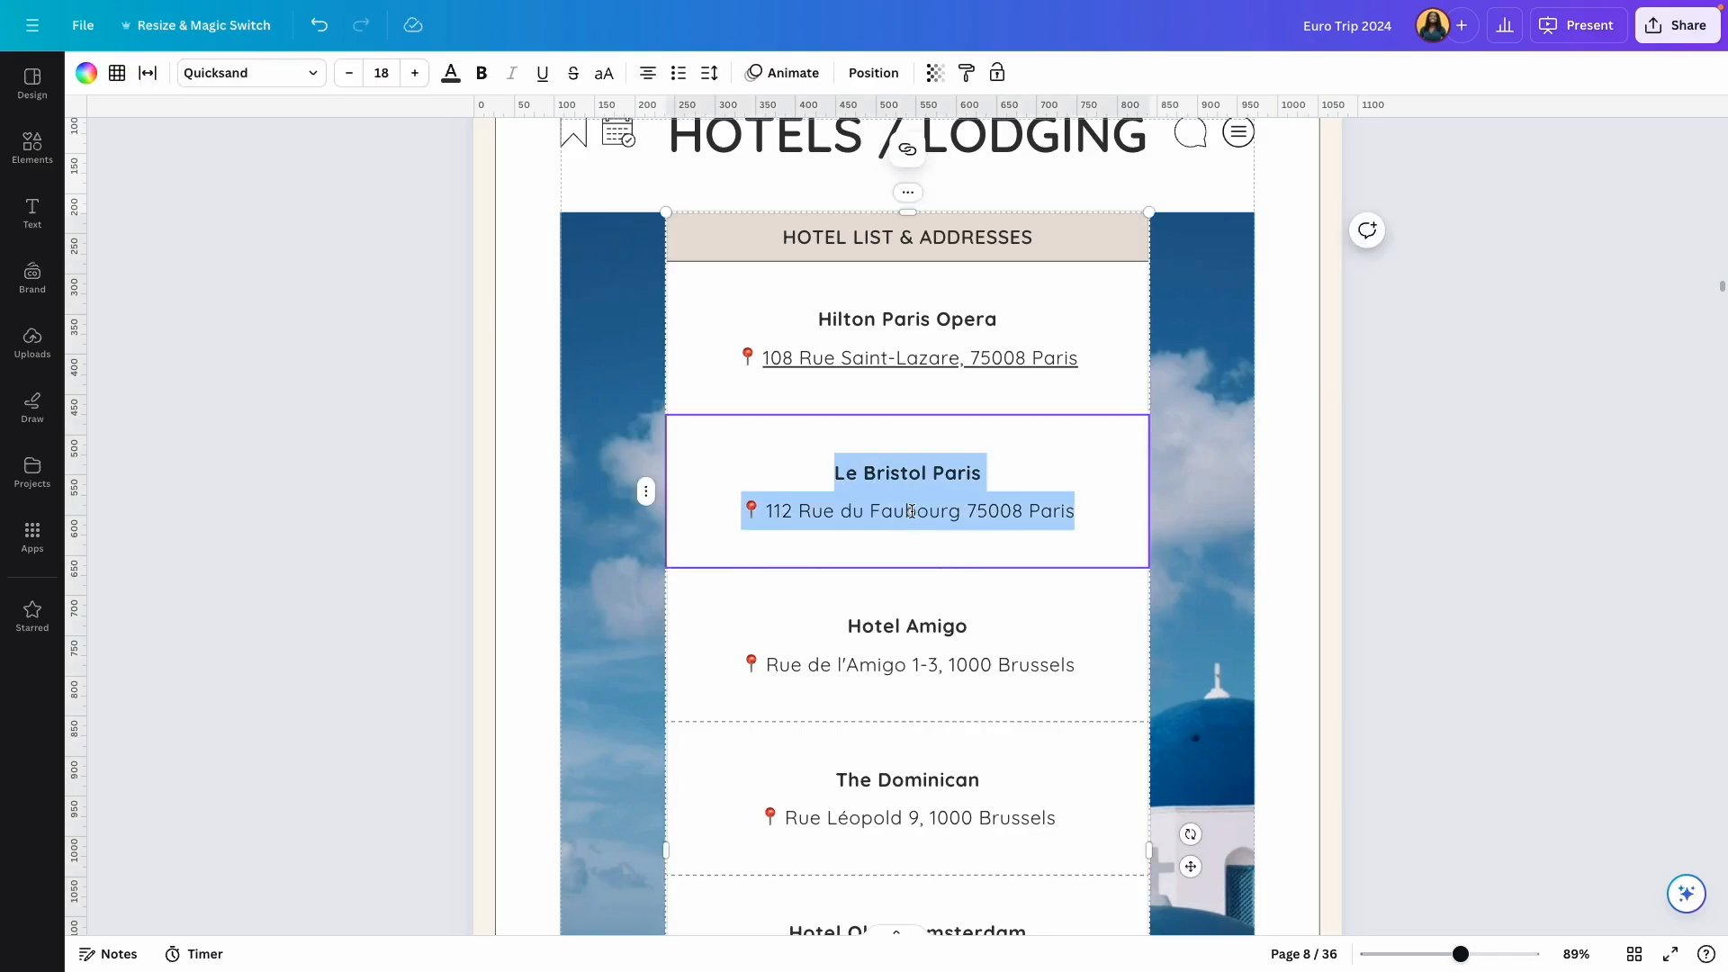
pyautogui.click(911, 511)
pyautogui.moveTo(766, 511); pyautogui.dragTo(1096, 528)
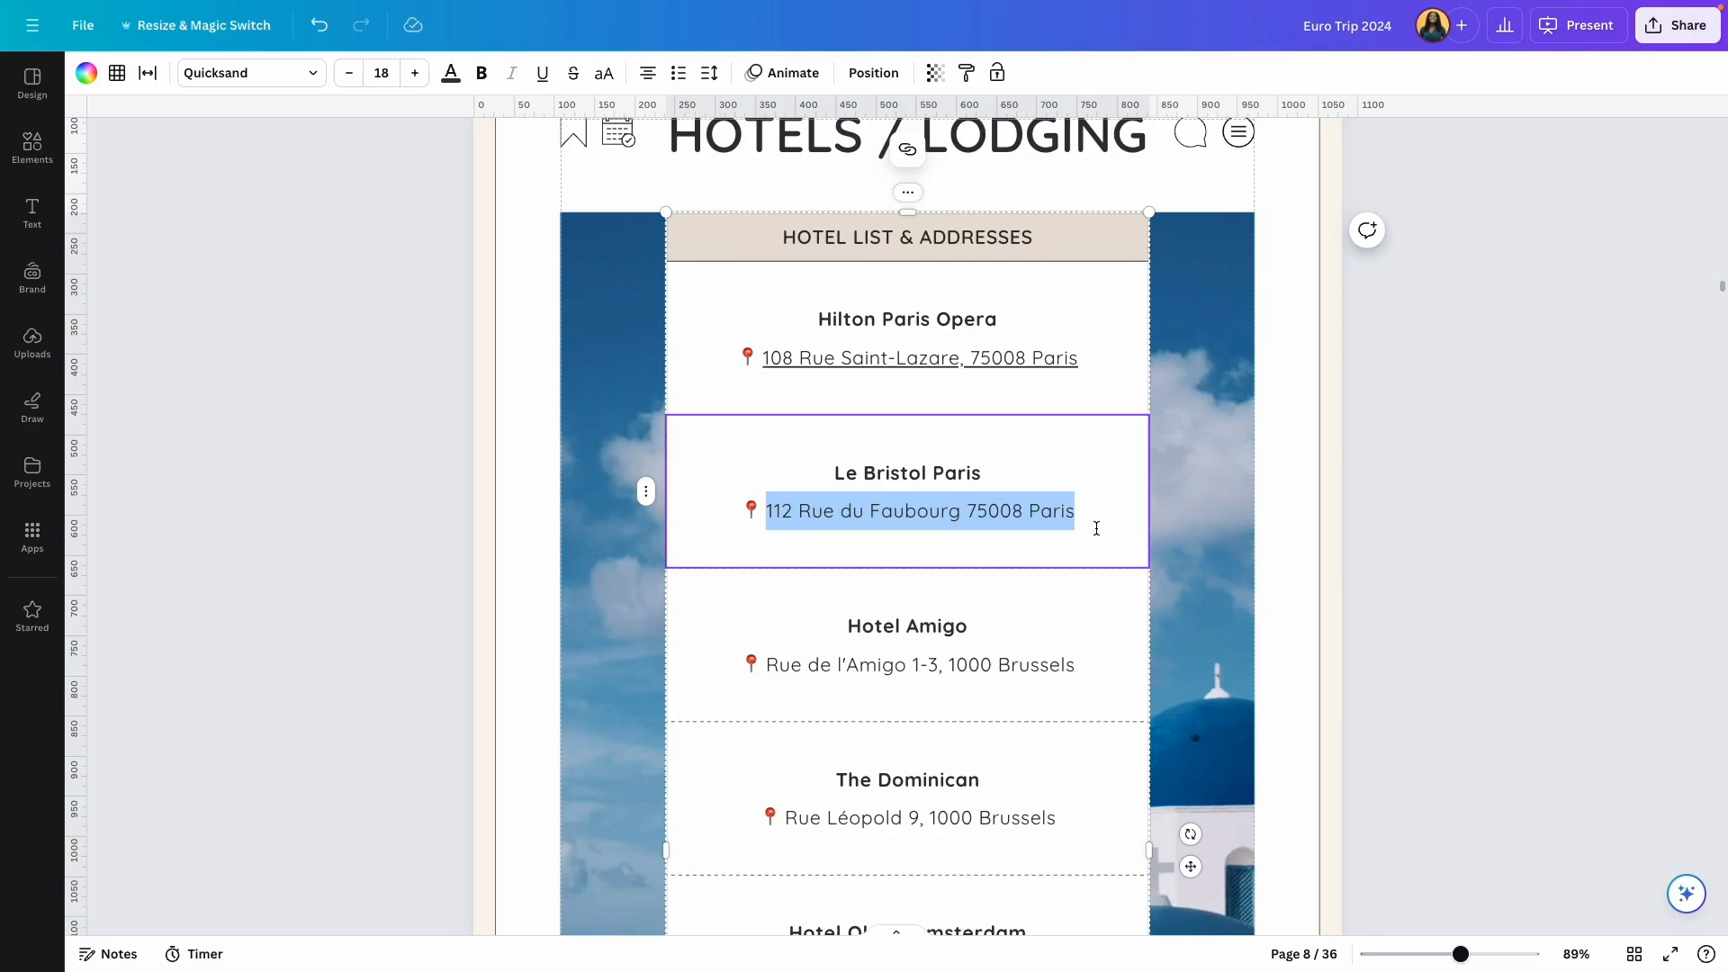
pyautogui.rightClick(1030, 527)
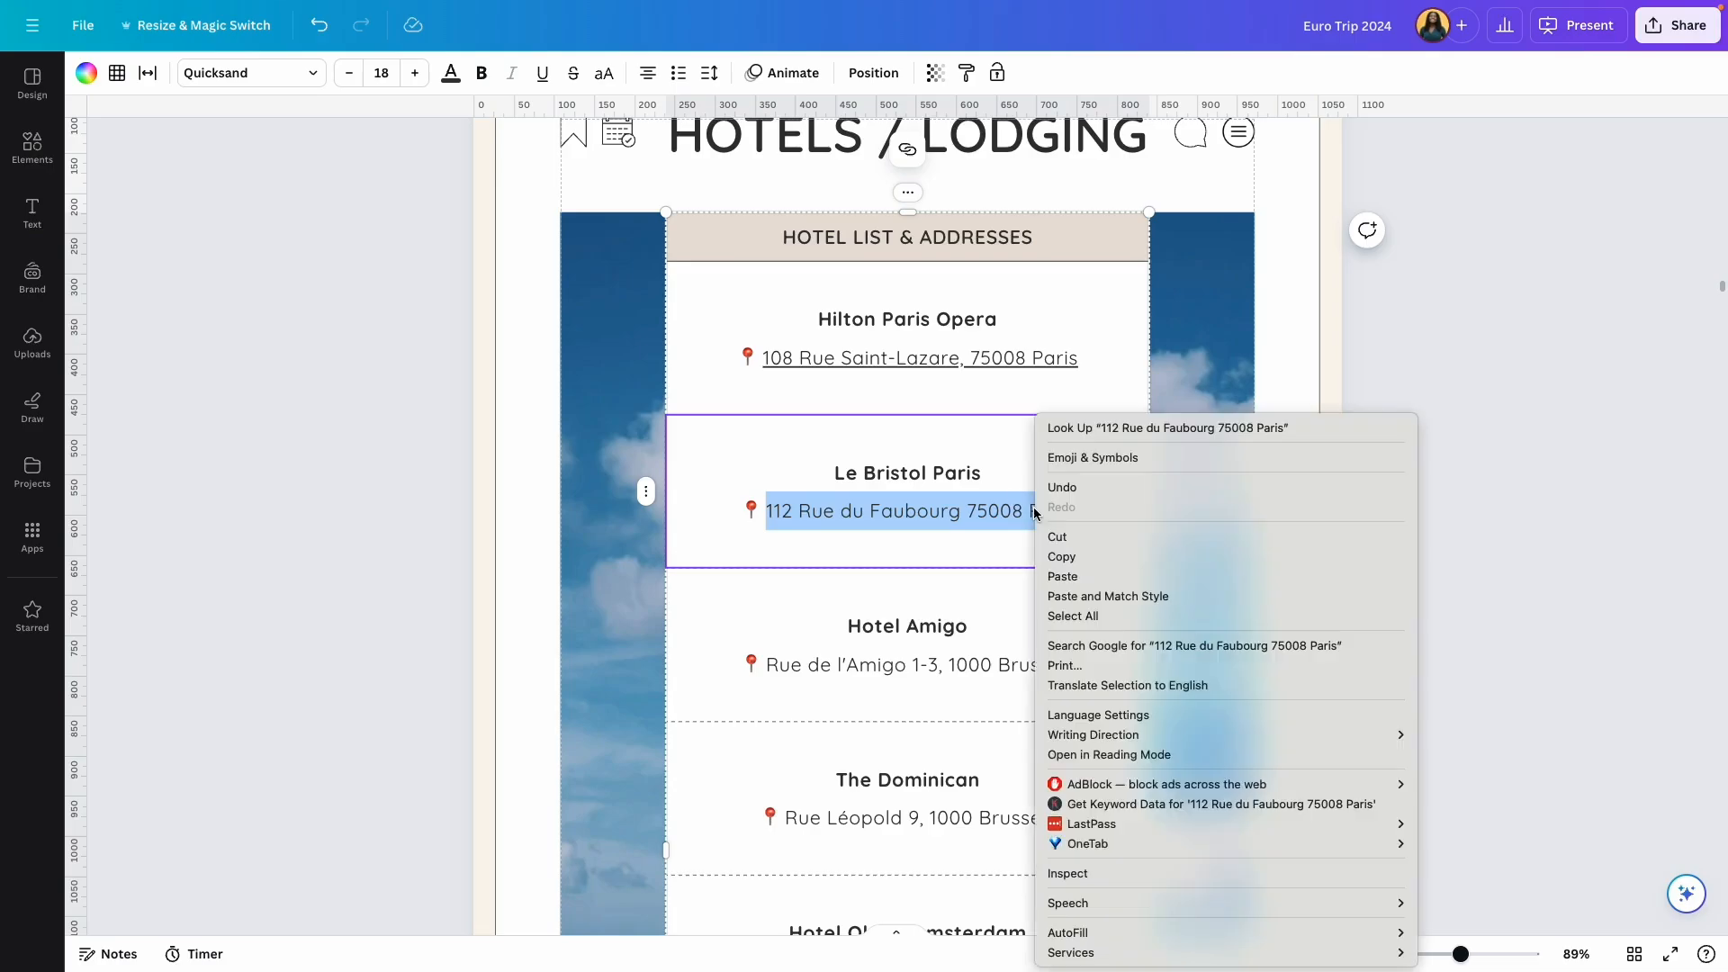
pyautogui.click(1072, 571)
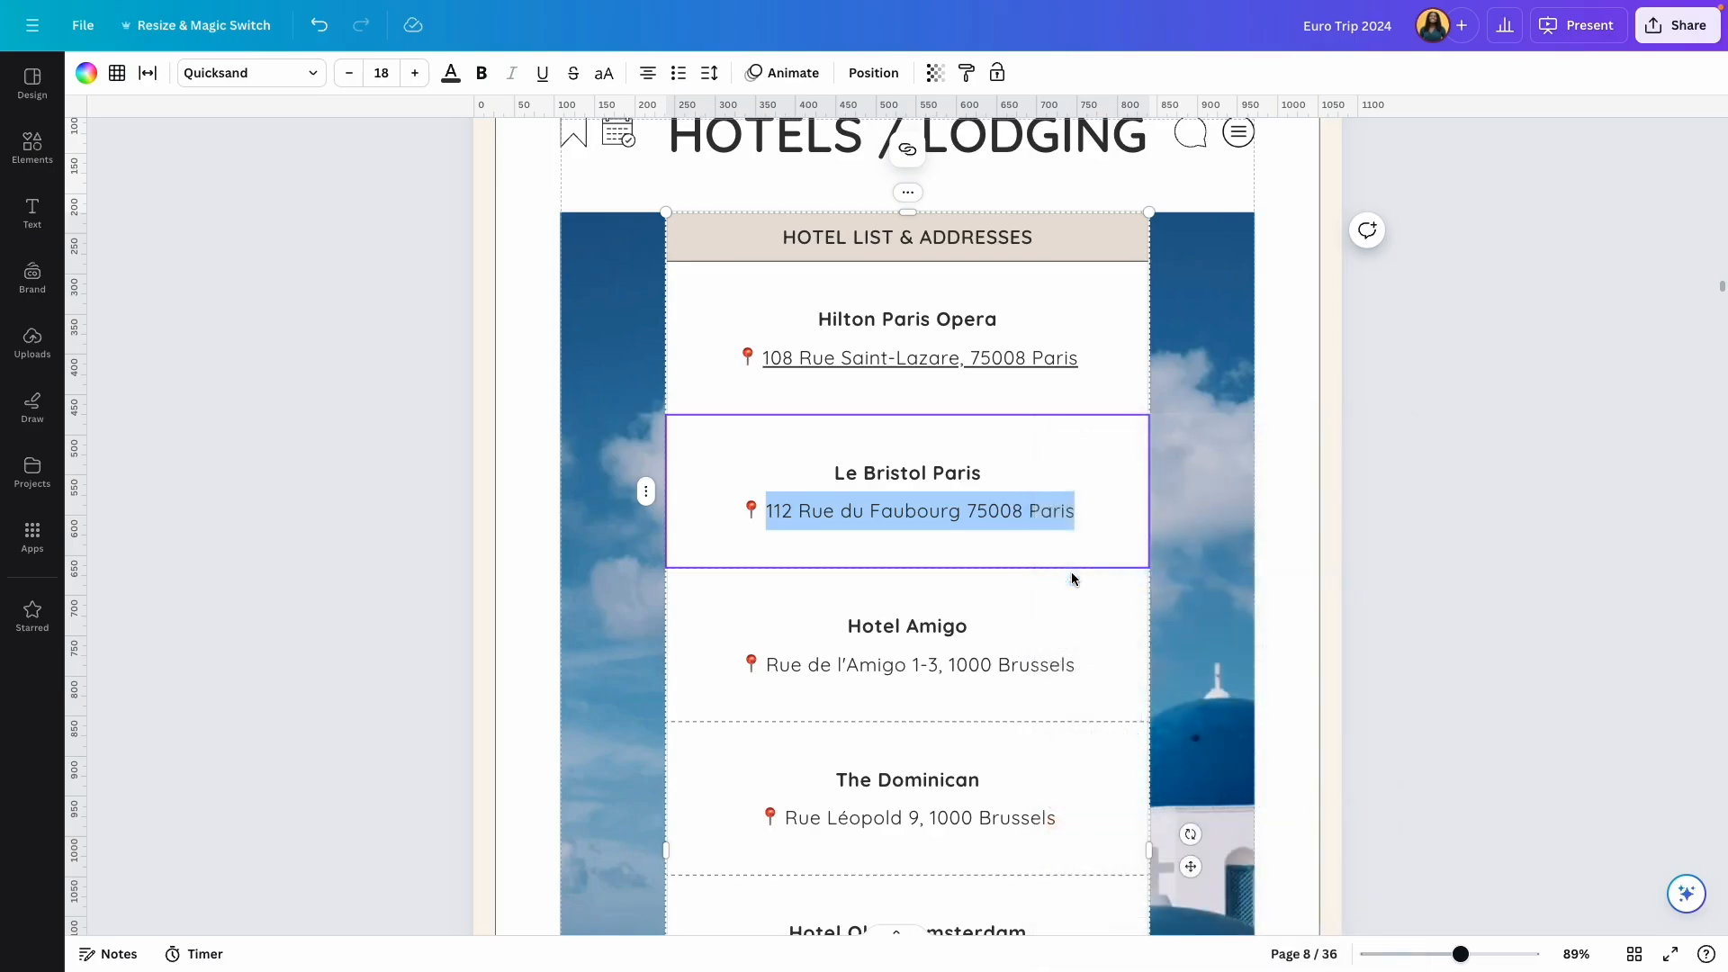
pyautogui.click(1360, 556)
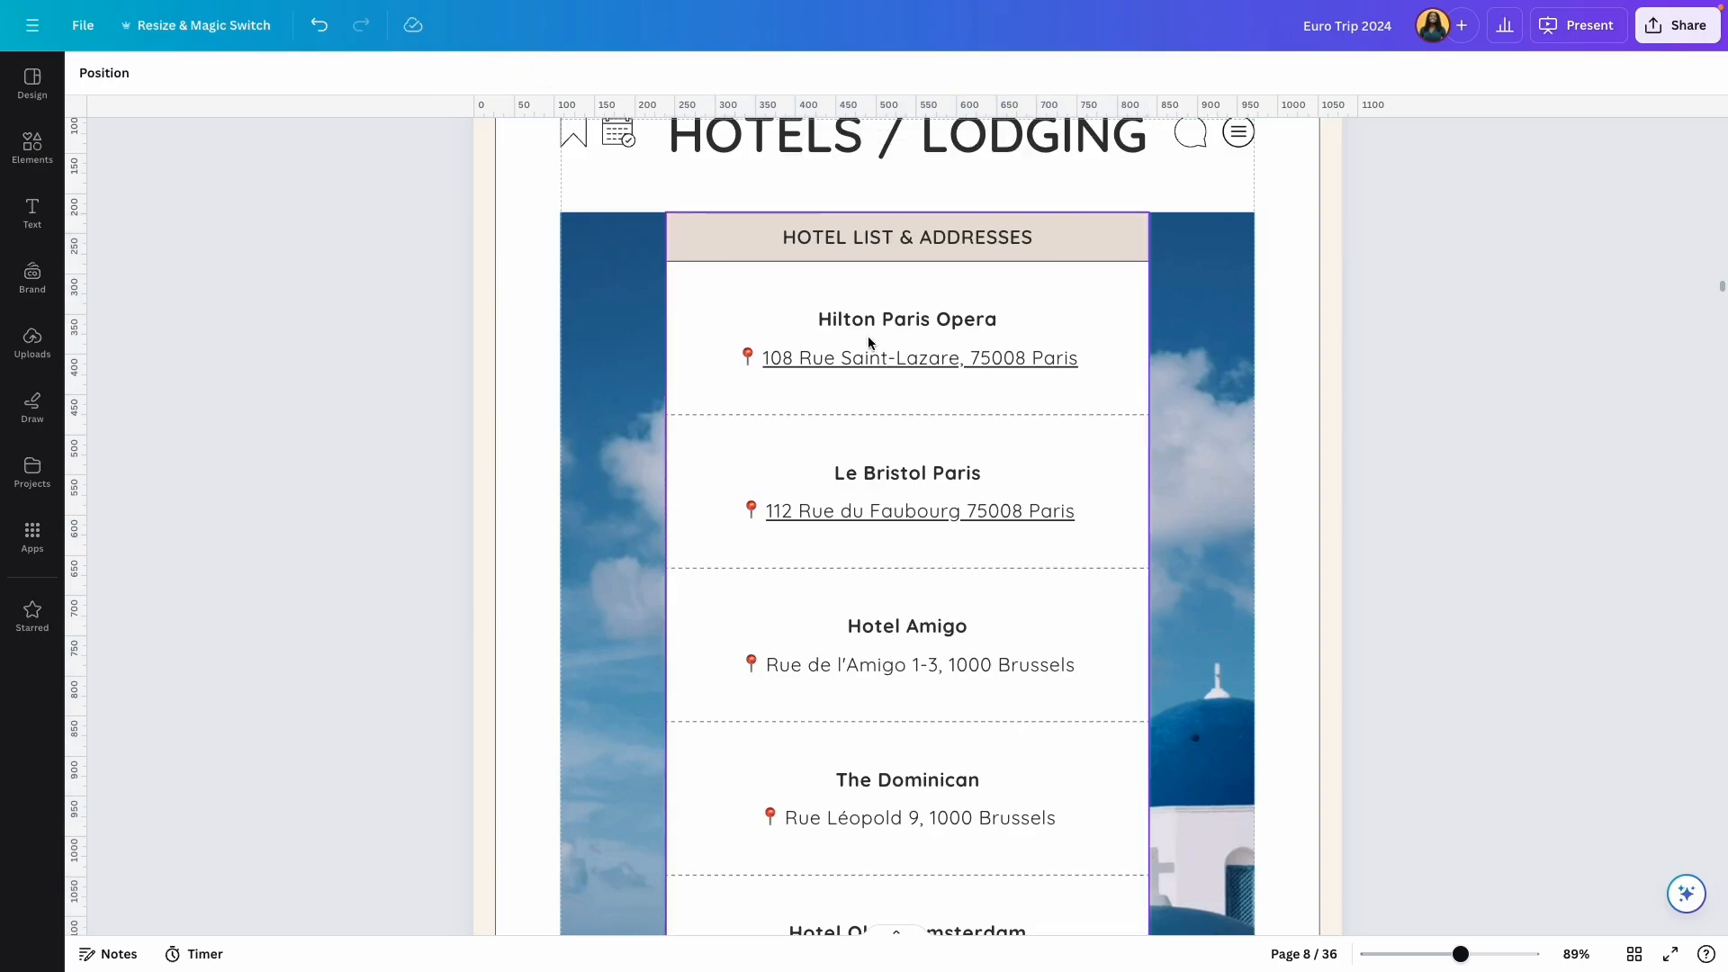
# Step: Examine the Daily Schedule page's grid of day buttons and the page link on the Day 8 button
pyautogui.scroll(-15, 963, 404)
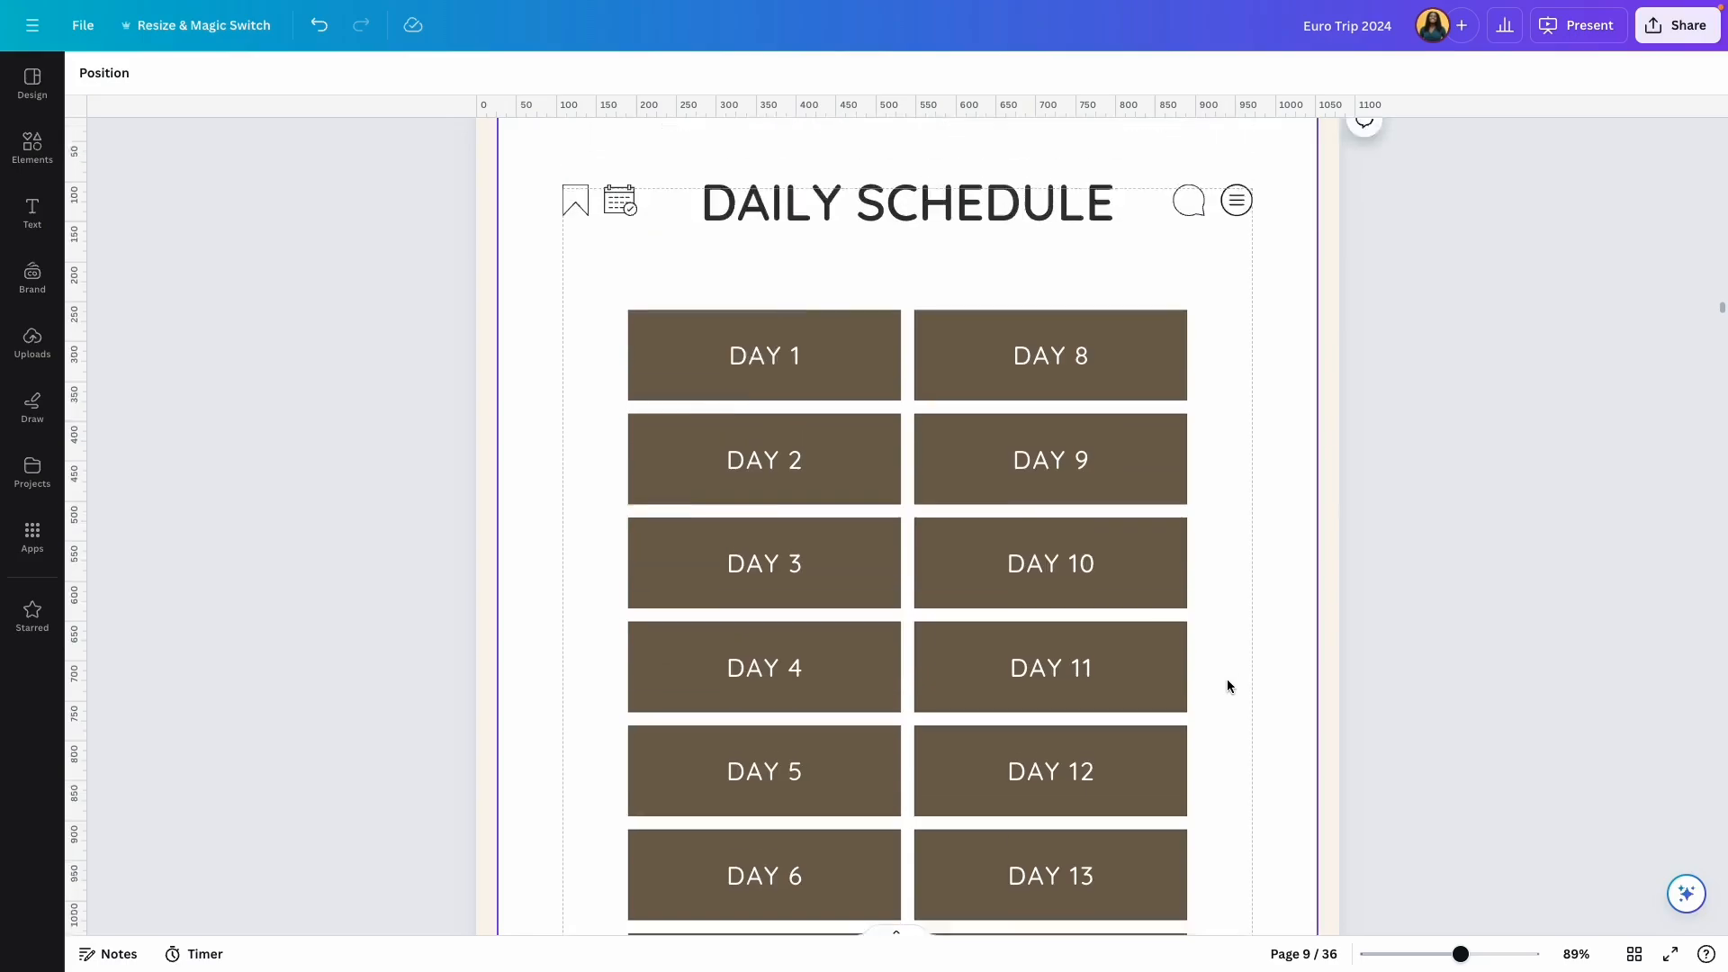
pyautogui.scroll(1, 906, 335)
pyautogui.click(855, 447)
pyautogui.scroll(-6, 964, 447)
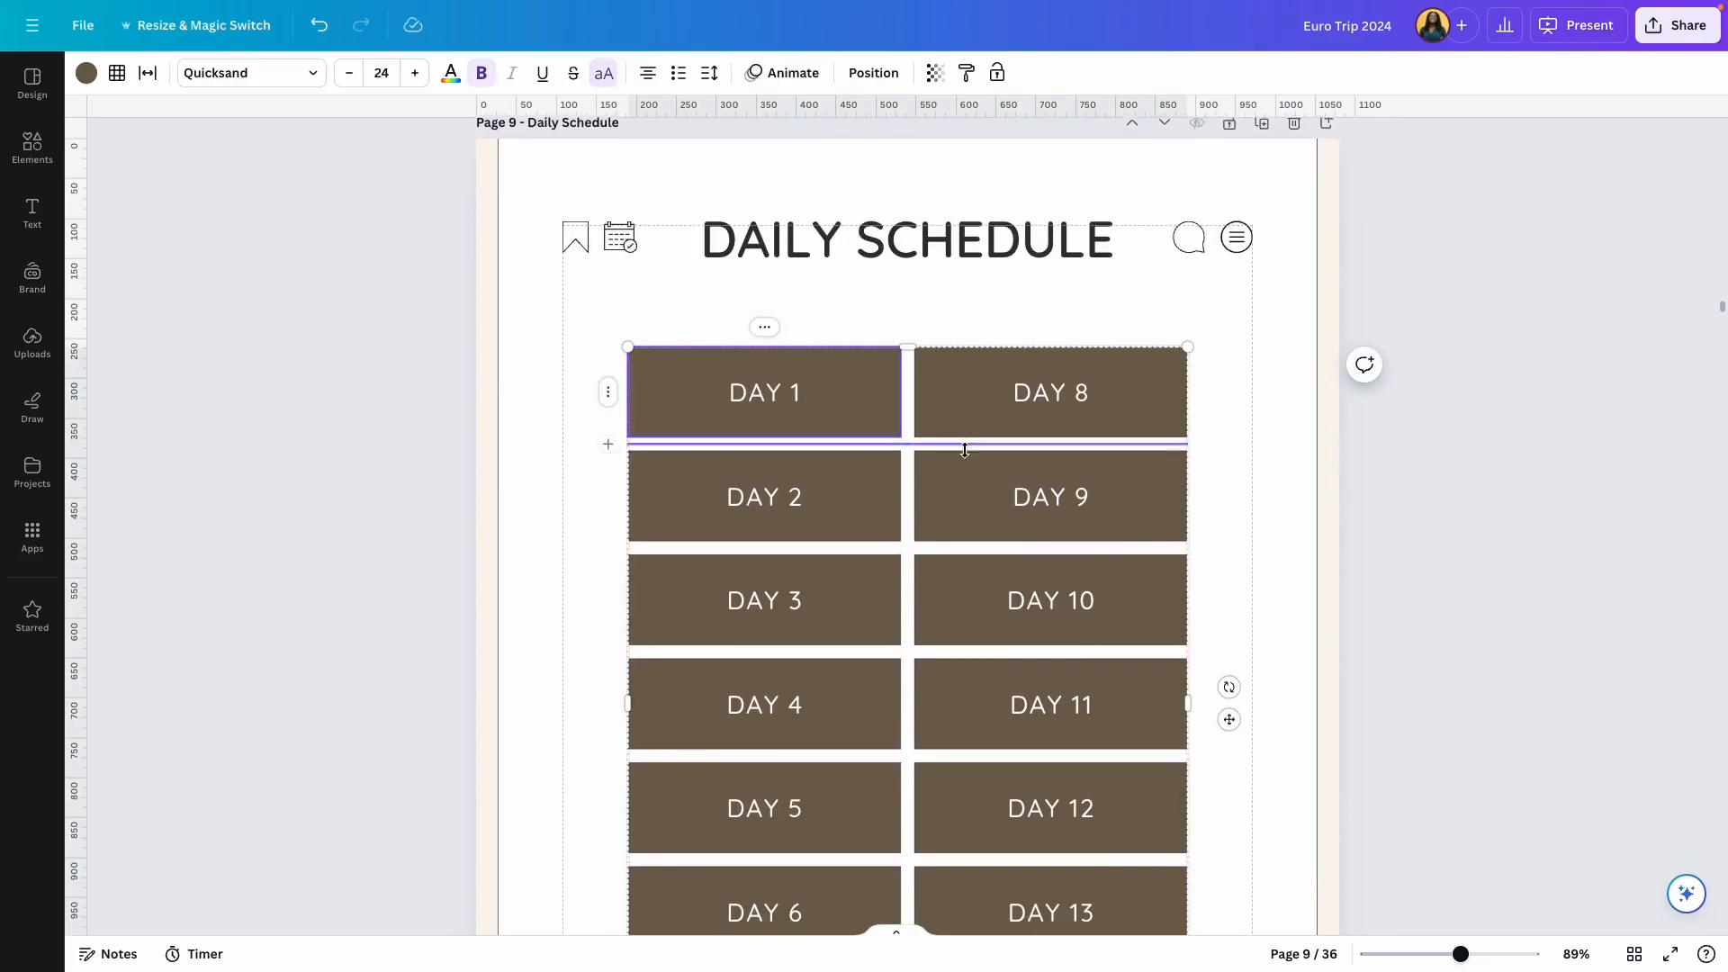
pyautogui.scroll(6, 972, 447)
pyautogui.scroll(-1, 984, 511)
pyautogui.press('Escape')
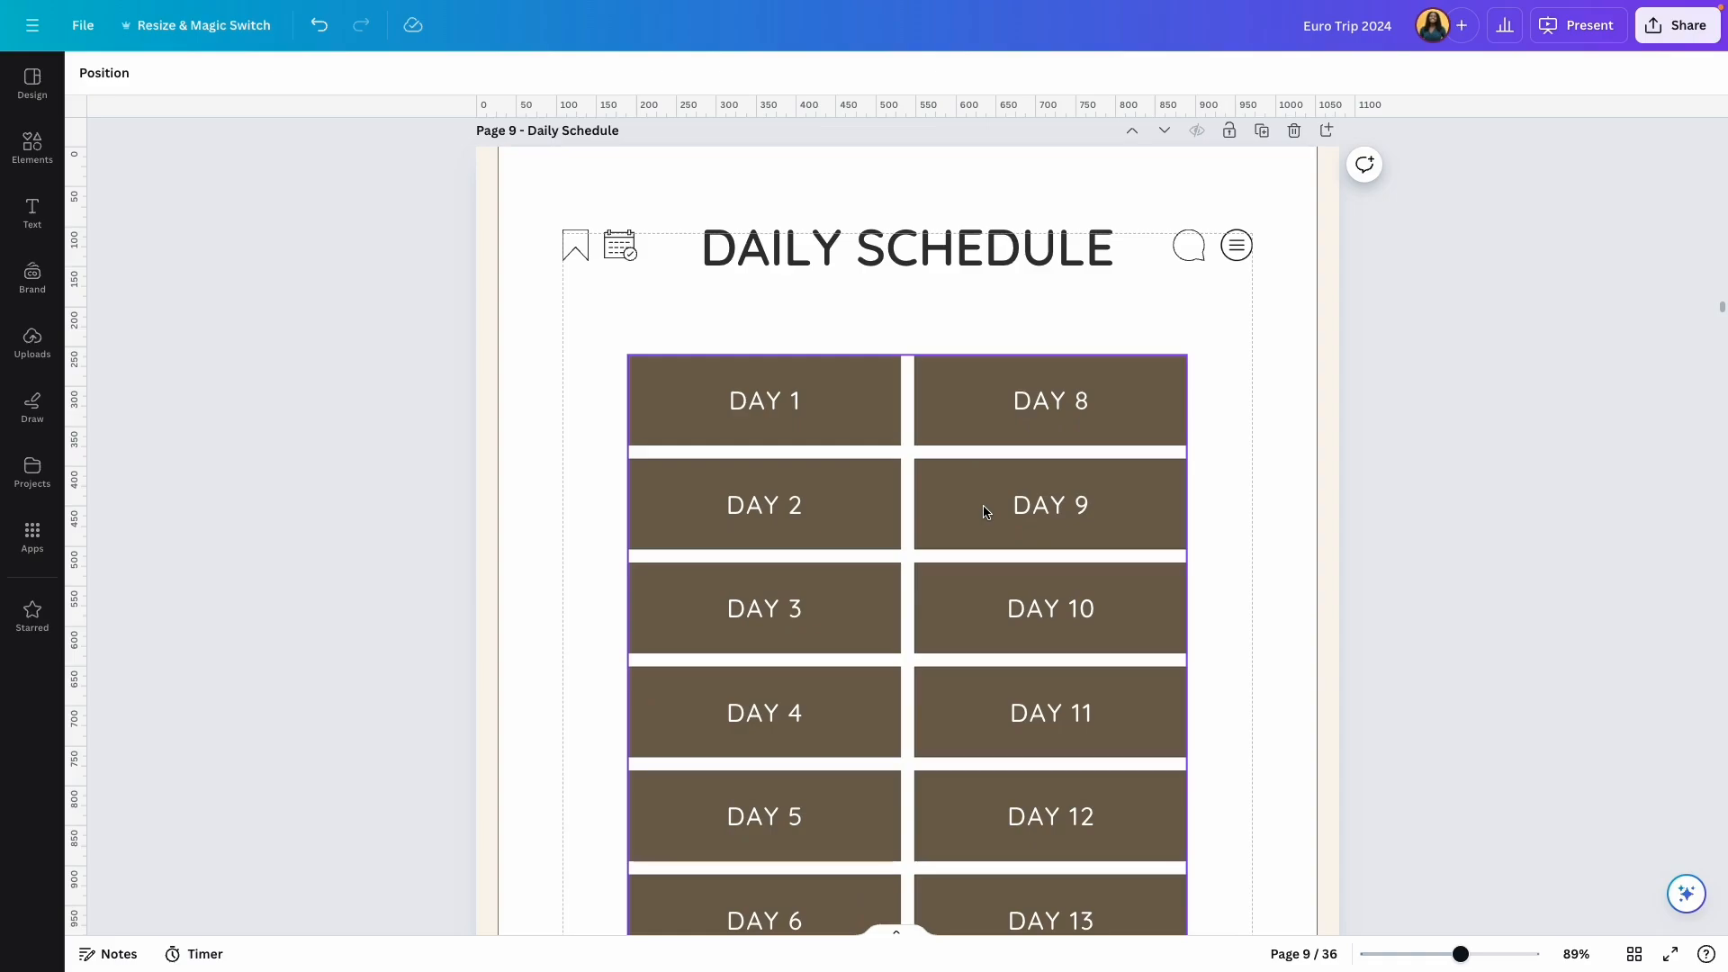
pyautogui.scroll(-1, 985, 512)
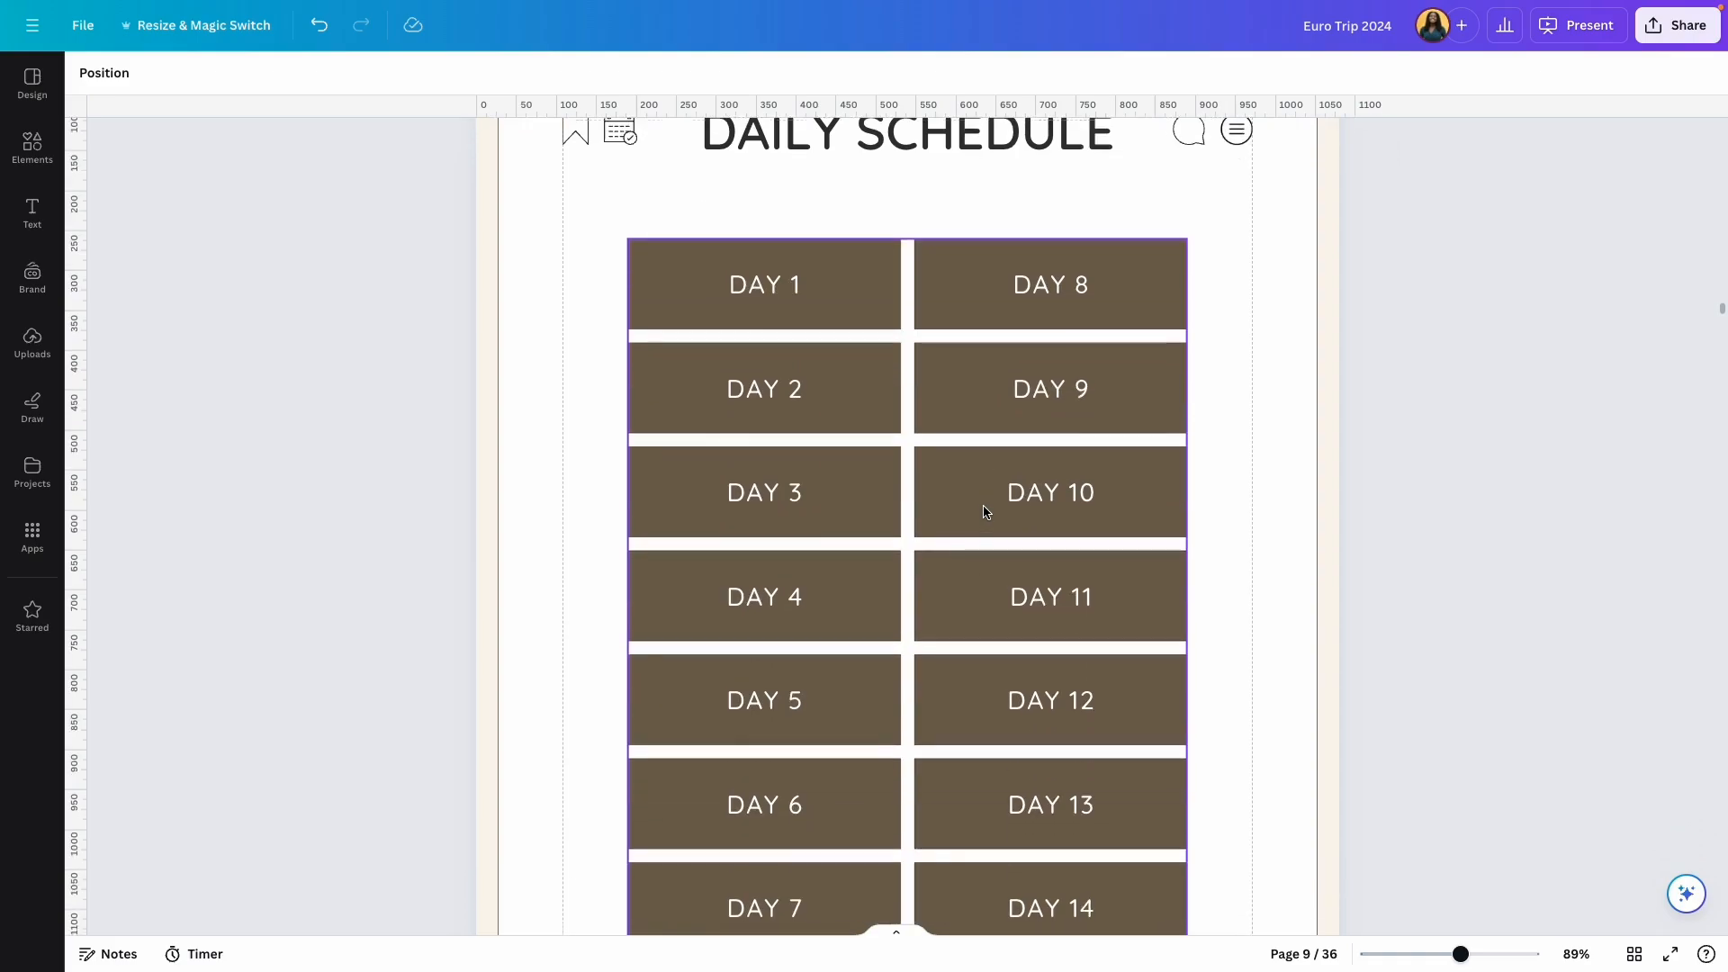
pyautogui.click(1016, 282)
pyautogui.scroll(-1, 1030, 774)
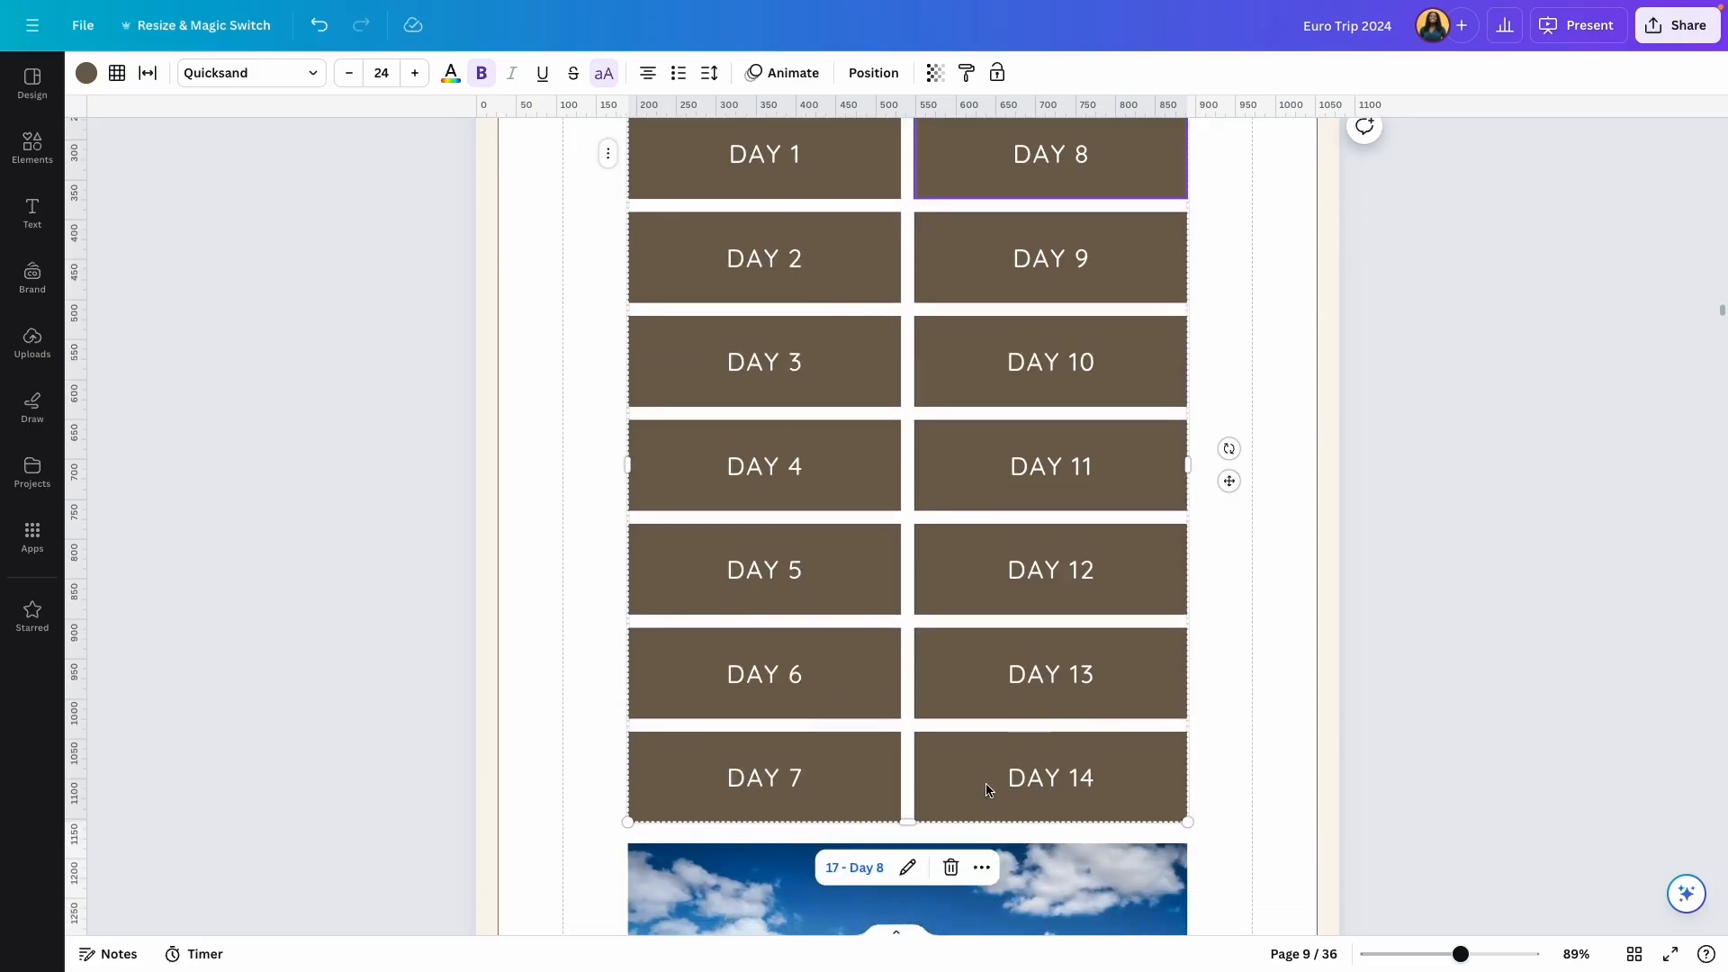
pyautogui.scroll(1, 990, 790)
pyautogui.click(1349, 342)
# Step: Try deleting the Day 8 to Day 14 column from the Daily Schedule table and undo the deletion
pyautogui.rightClick(999, 256)
pyautogui.click(1084, 378)
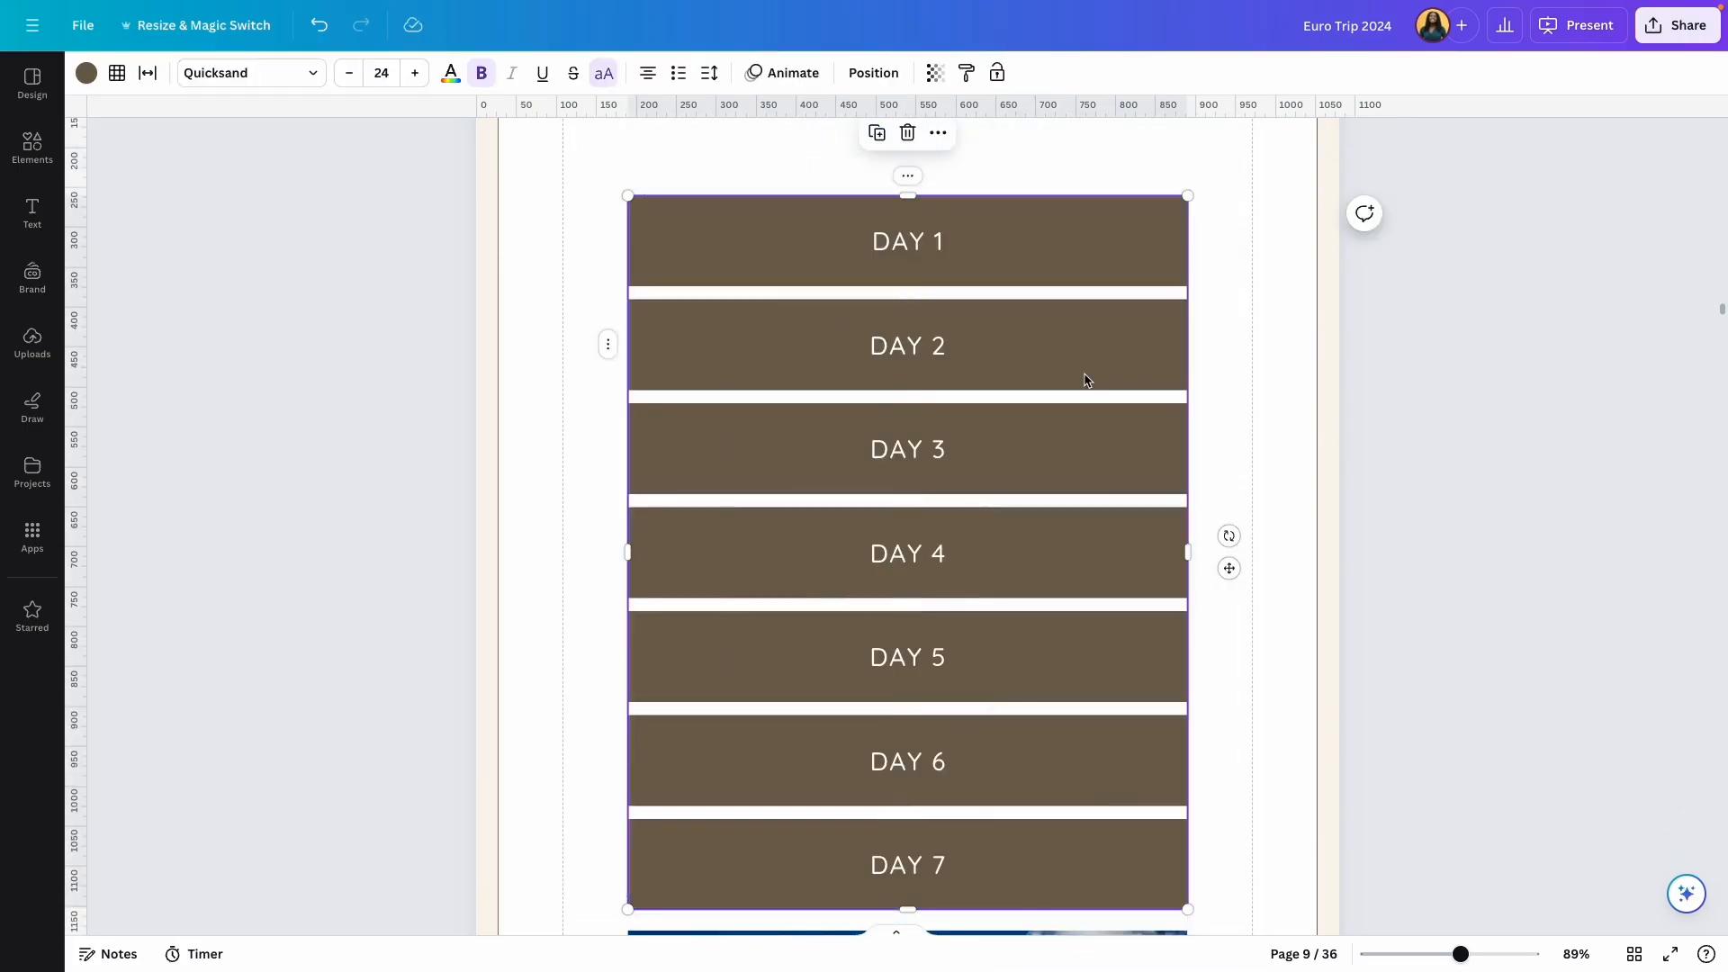
pyautogui.click(1473, 477)
pyautogui.scroll(-3, 1170, 585)
pyautogui.hotkey('ctrl', 'z')
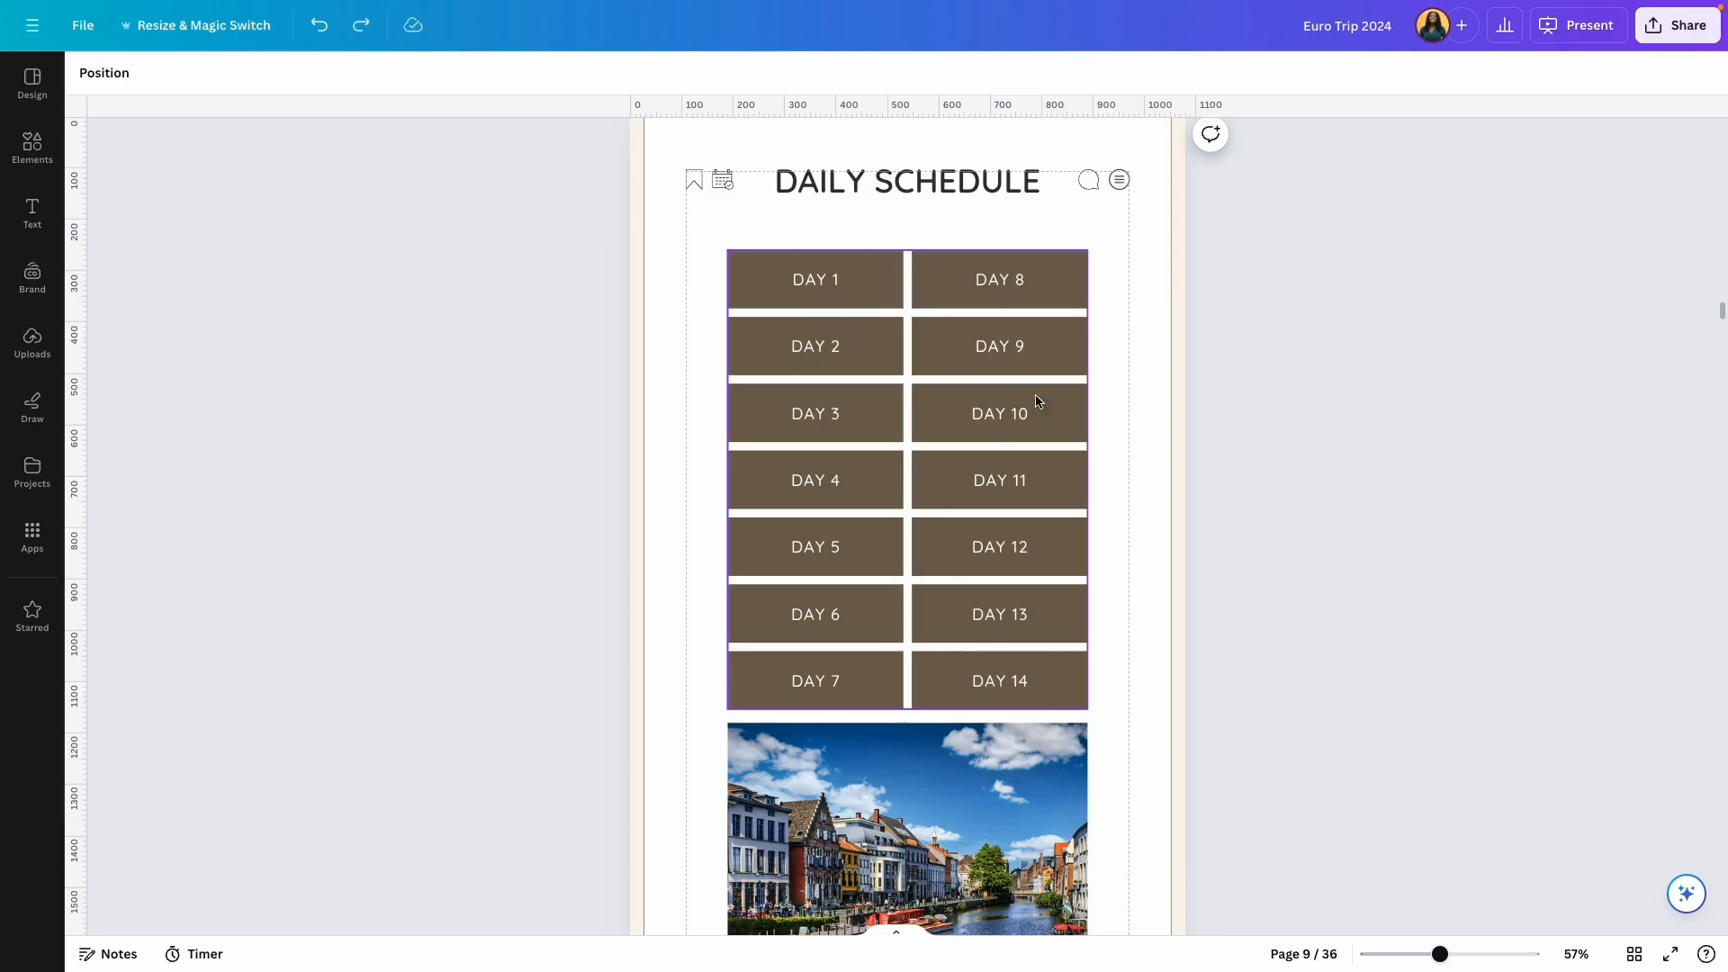
# Step: Clear the text of the Day 11, Day 12, Day 13 and Day 14 cells in the Daily Schedule table
pyautogui.click(988, 489)
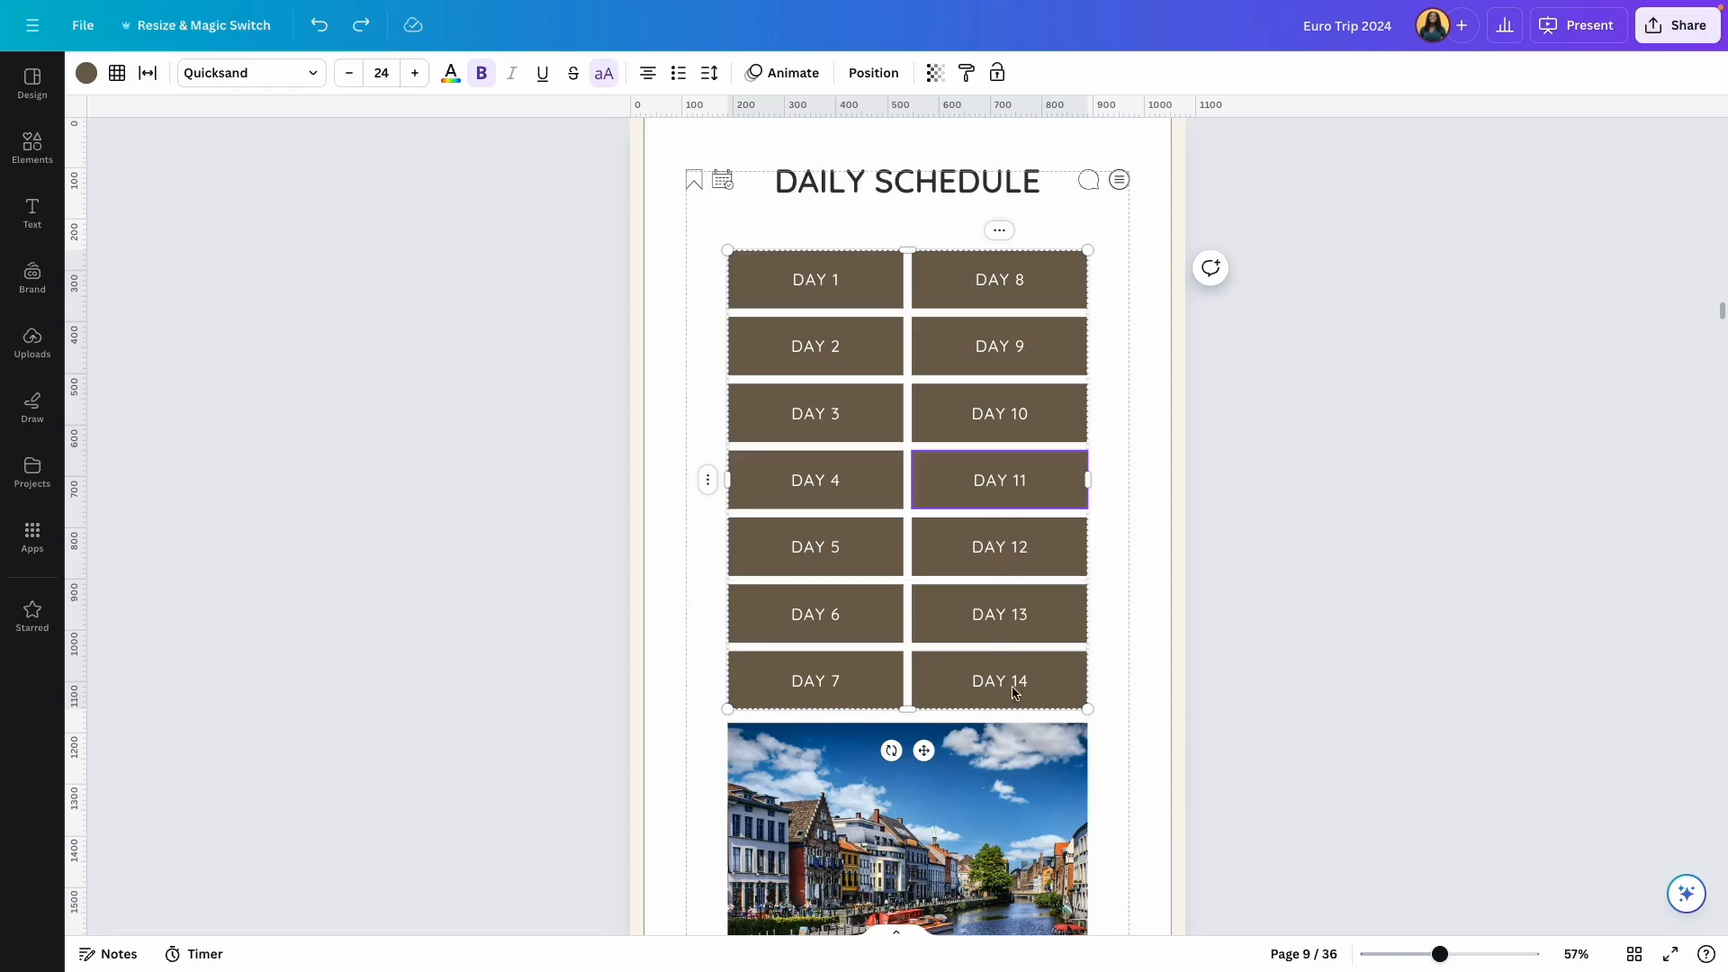
pyautogui.click(1033, 486)
pyautogui.press('BackSpace')
pyautogui.press('BackSpace')
pyautogui.press('BackSpace')
pyautogui.press('BackSpace')
pyautogui.press('BackSpace')
pyautogui.press('BackSpace')
pyautogui.click(1037, 548)
pyautogui.press('BackSpace')
pyautogui.press('BackSpace')
pyautogui.press('BackSpace')
pyautogui.press('BackSpace')
pyautogui.press('BackSpace')
pyautogui.press('BackSpace')
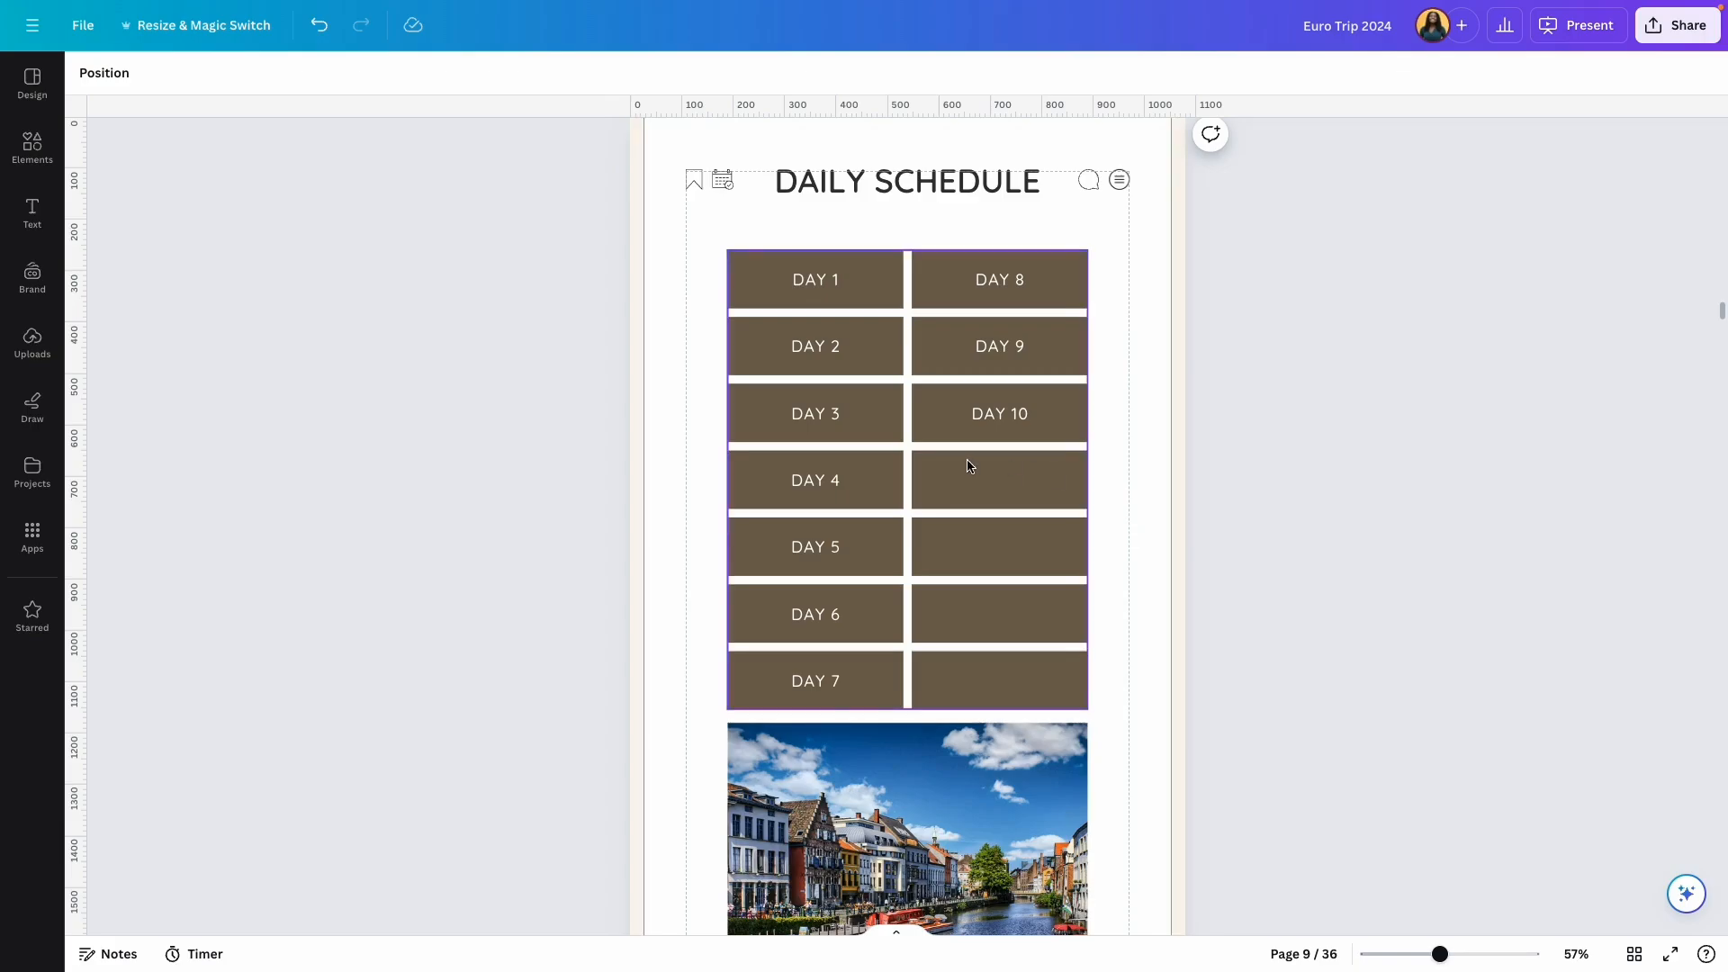
# Step: Set the fill of the four emptied cells below Day 10 to no color
pyautogui.click(970, 467)
pyautogui.moveTo(972, 478); pyautogui.dragTo(1002, 705)
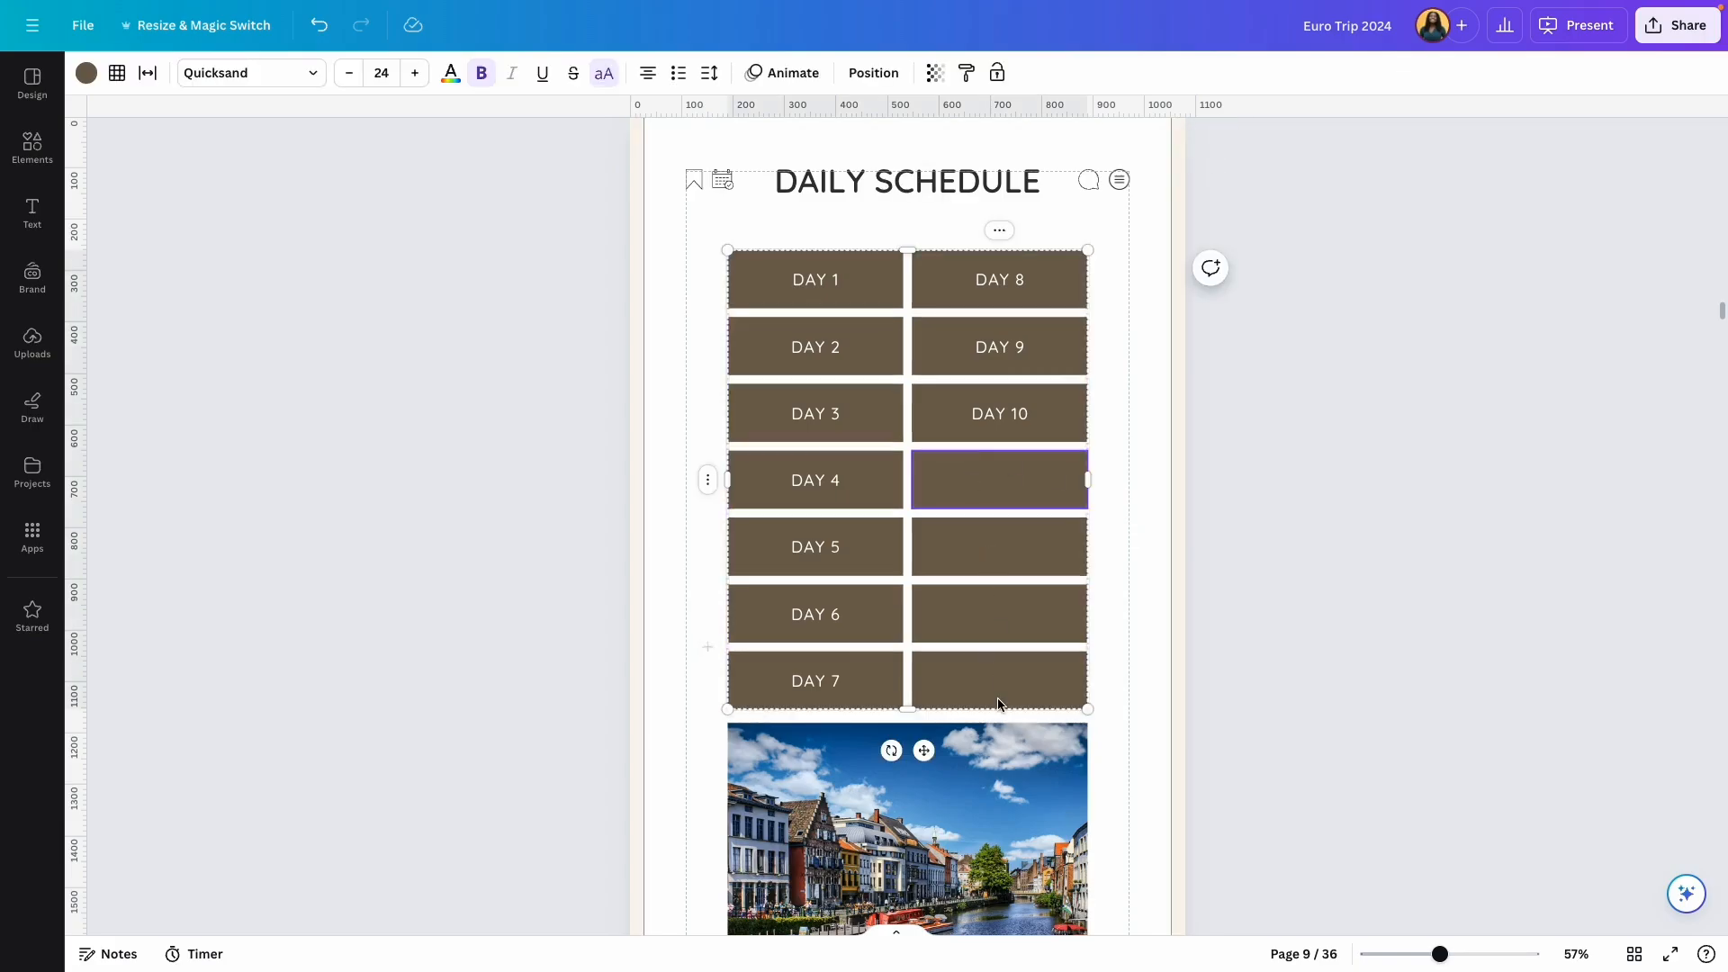
pyautogui.click(87, 73)
pyautogui.click(147, 182)
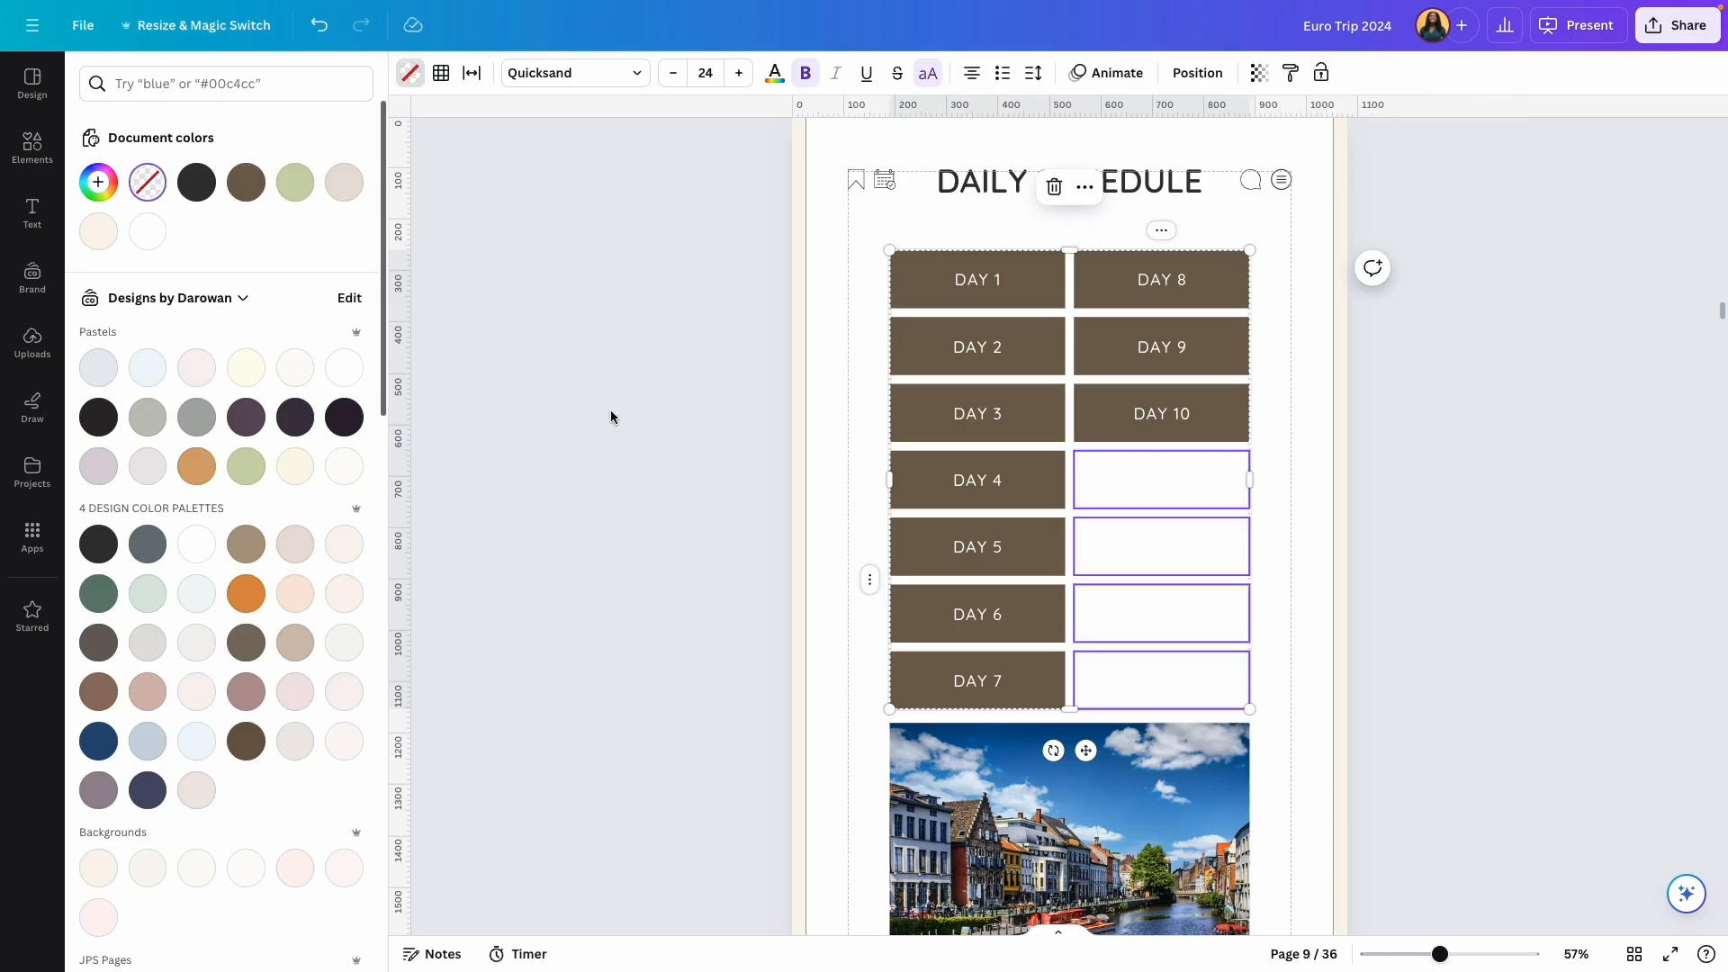
# Step: Undo the fill removal and the text deletions in the Day 11 to Day 14 cells
pyautogui.click(611, 409)
pyautogui.click(997, 469)
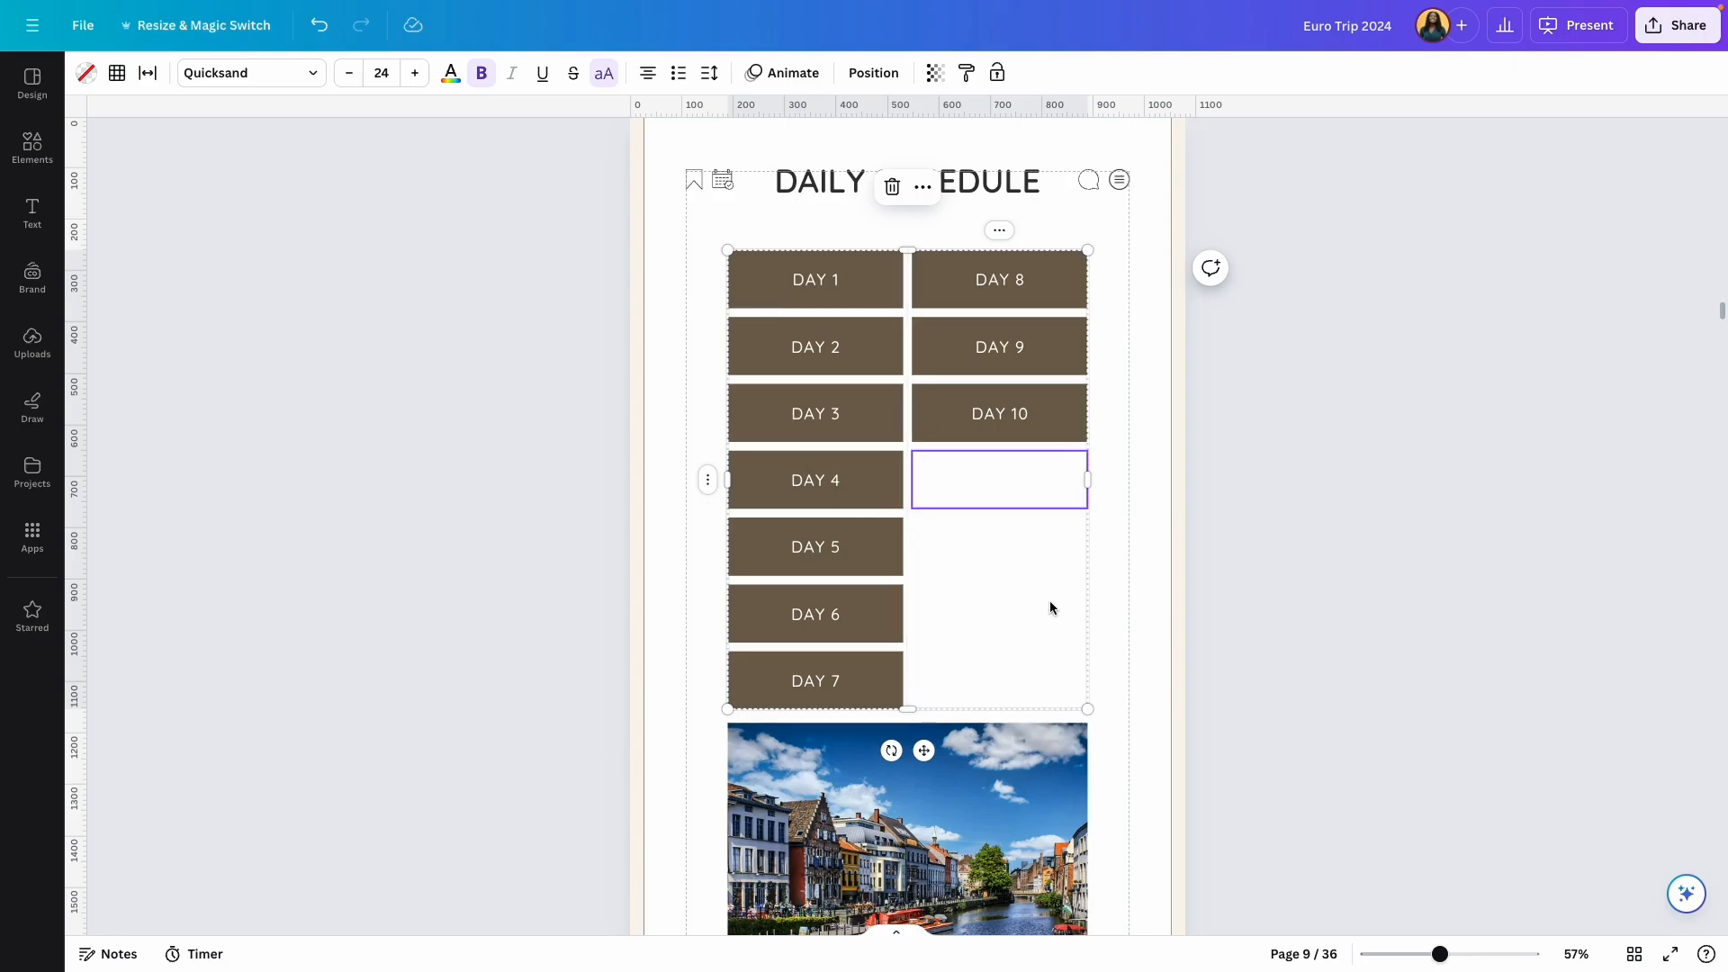
pyautogui.hotkey('ctrl', 'z')
# Step: Follow the Day 1 button's link to the Day #1 page and examine its title, date and location text
pyautogui.click(617, 471)
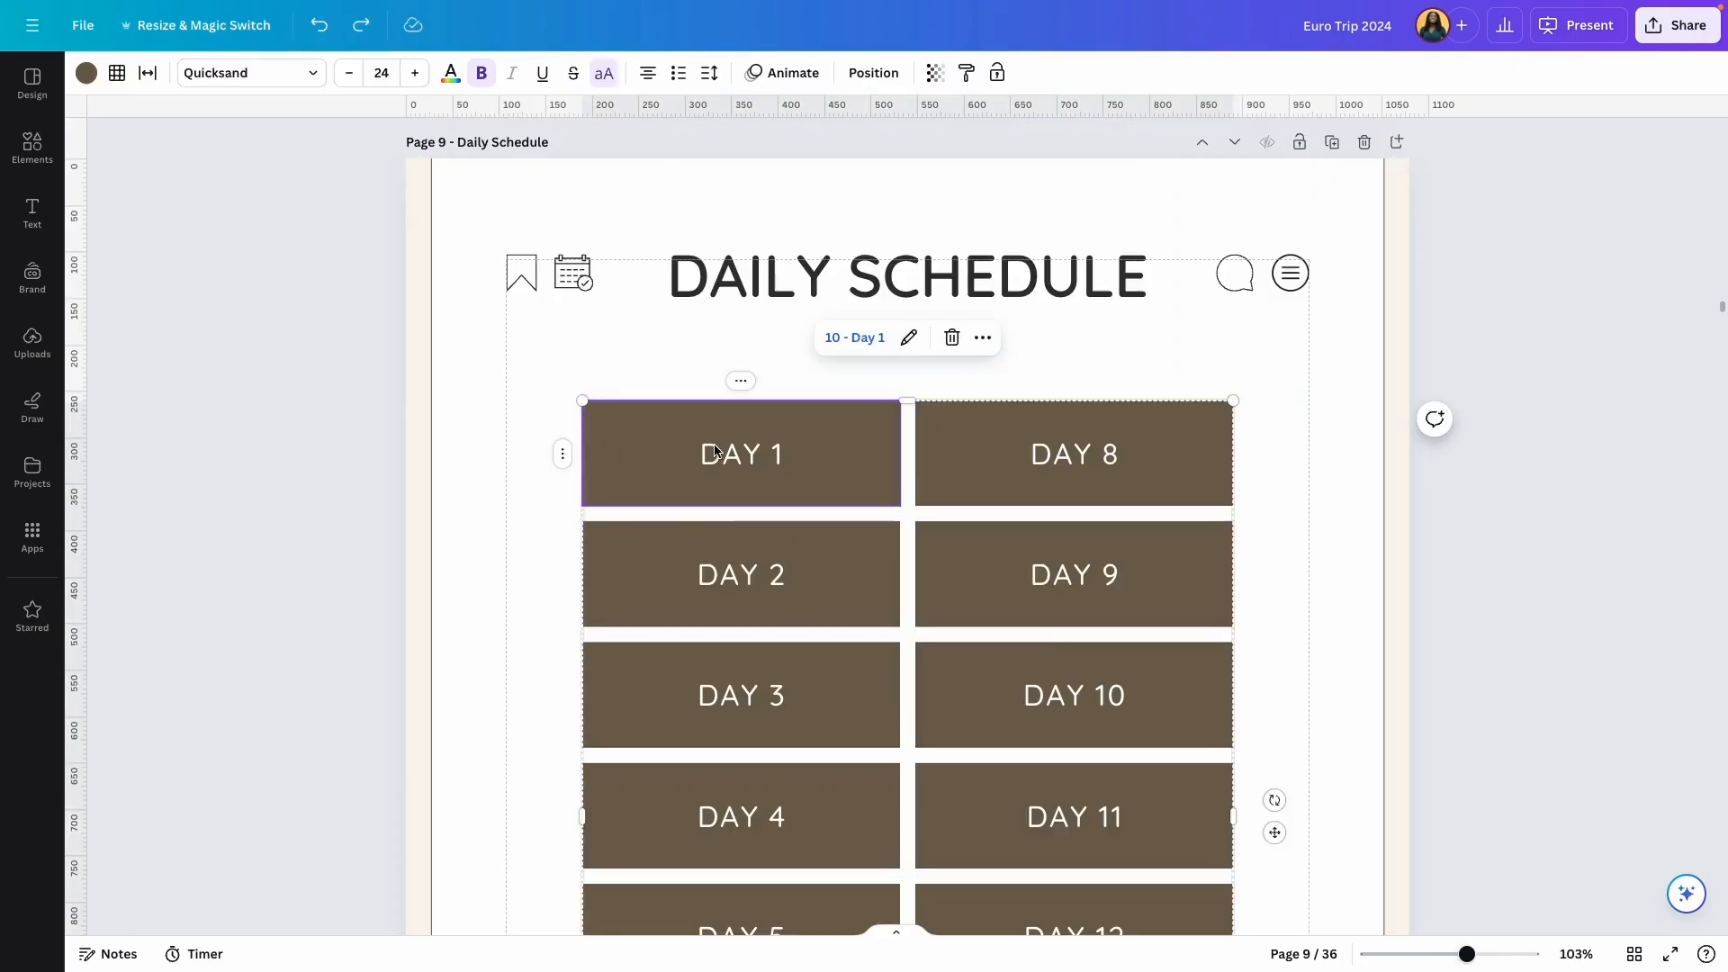
pyautogui.click(847, 338)
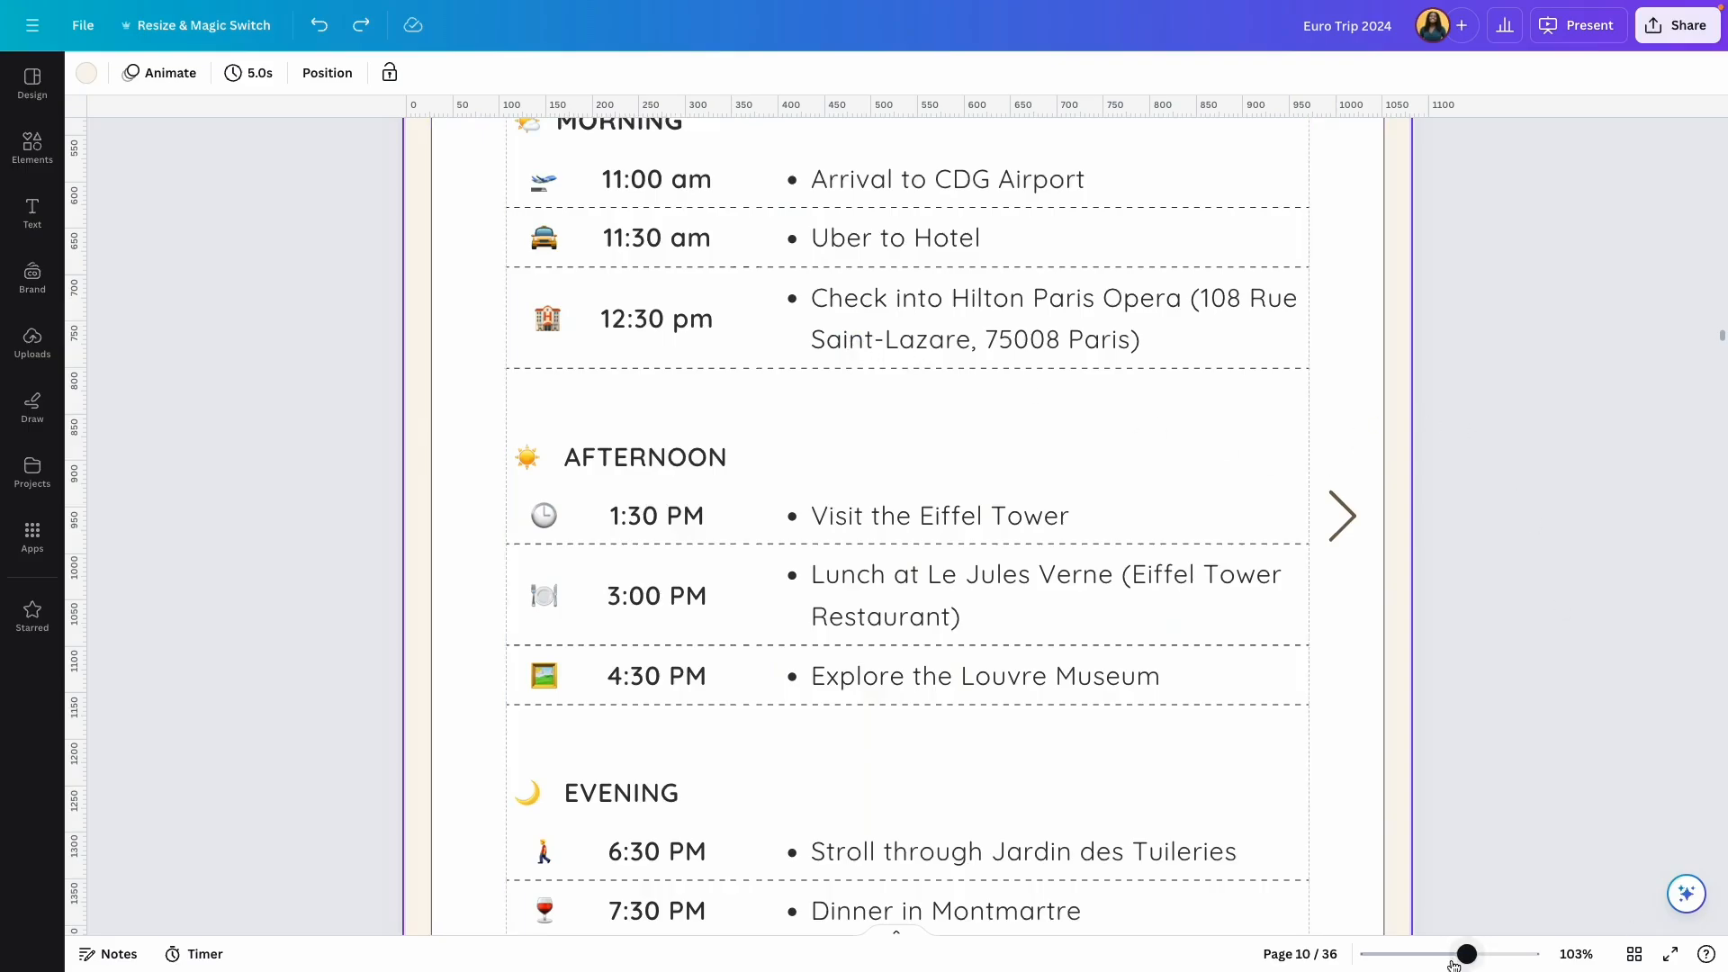
pyautogui.scroll(5, 1202, 486)
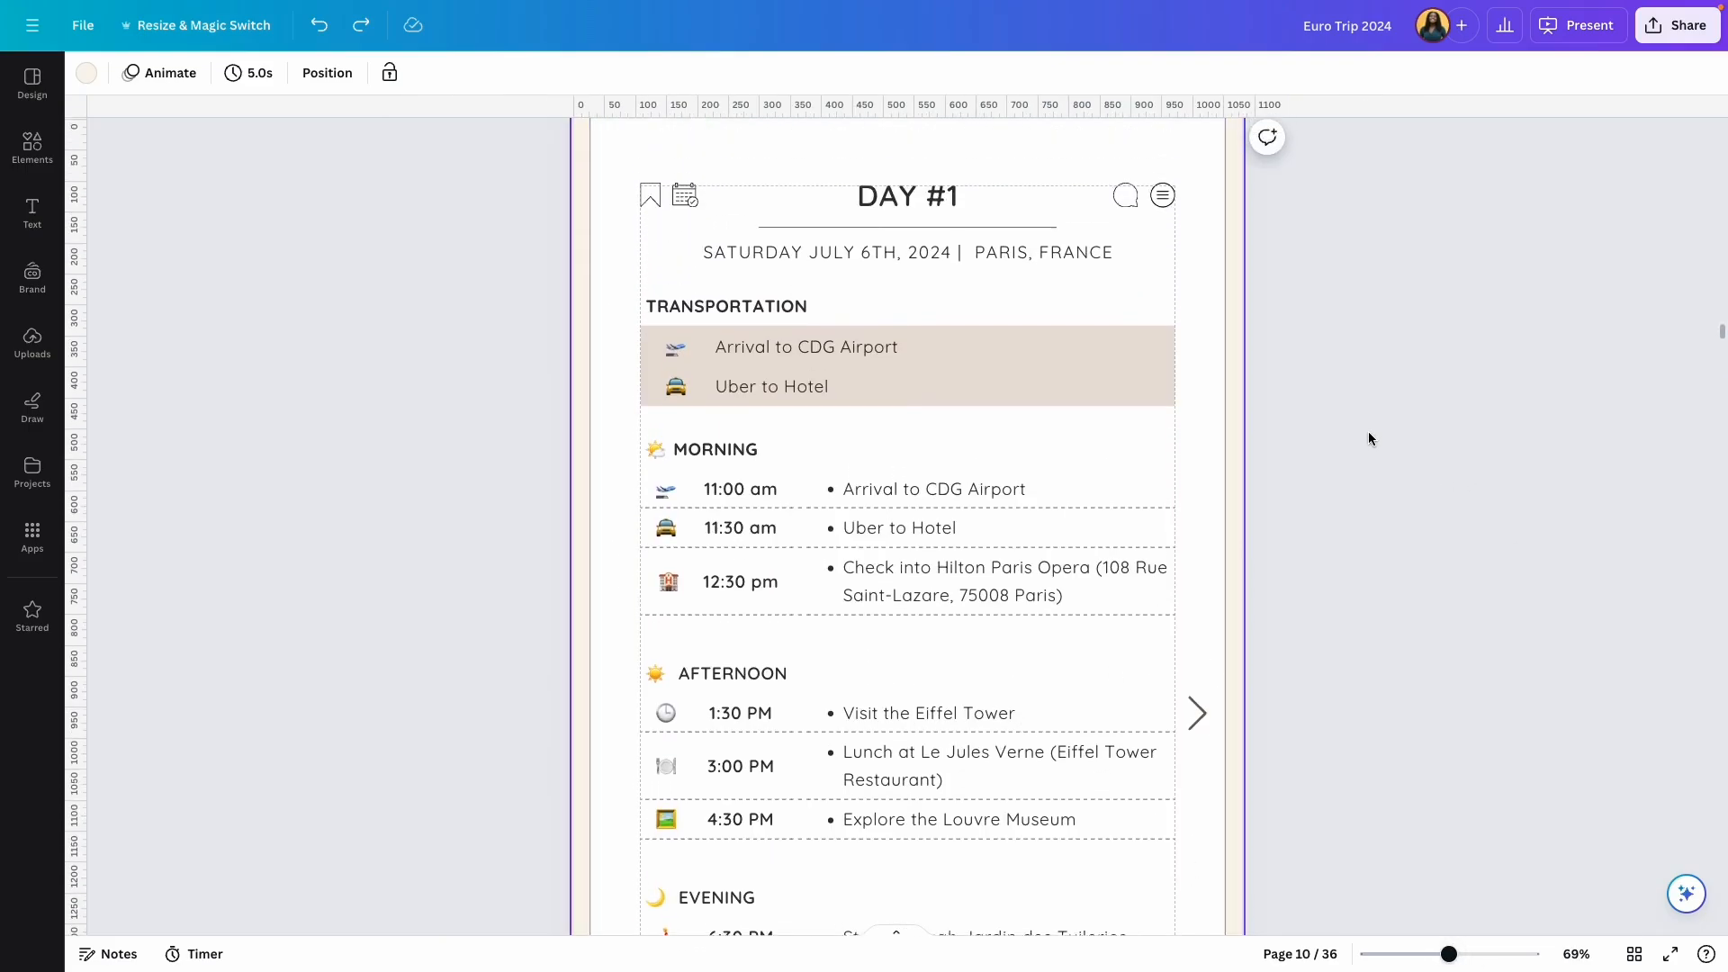
pyautogui.doubleClick(981, 211)
pyautogui.tripleClick(915, 204)
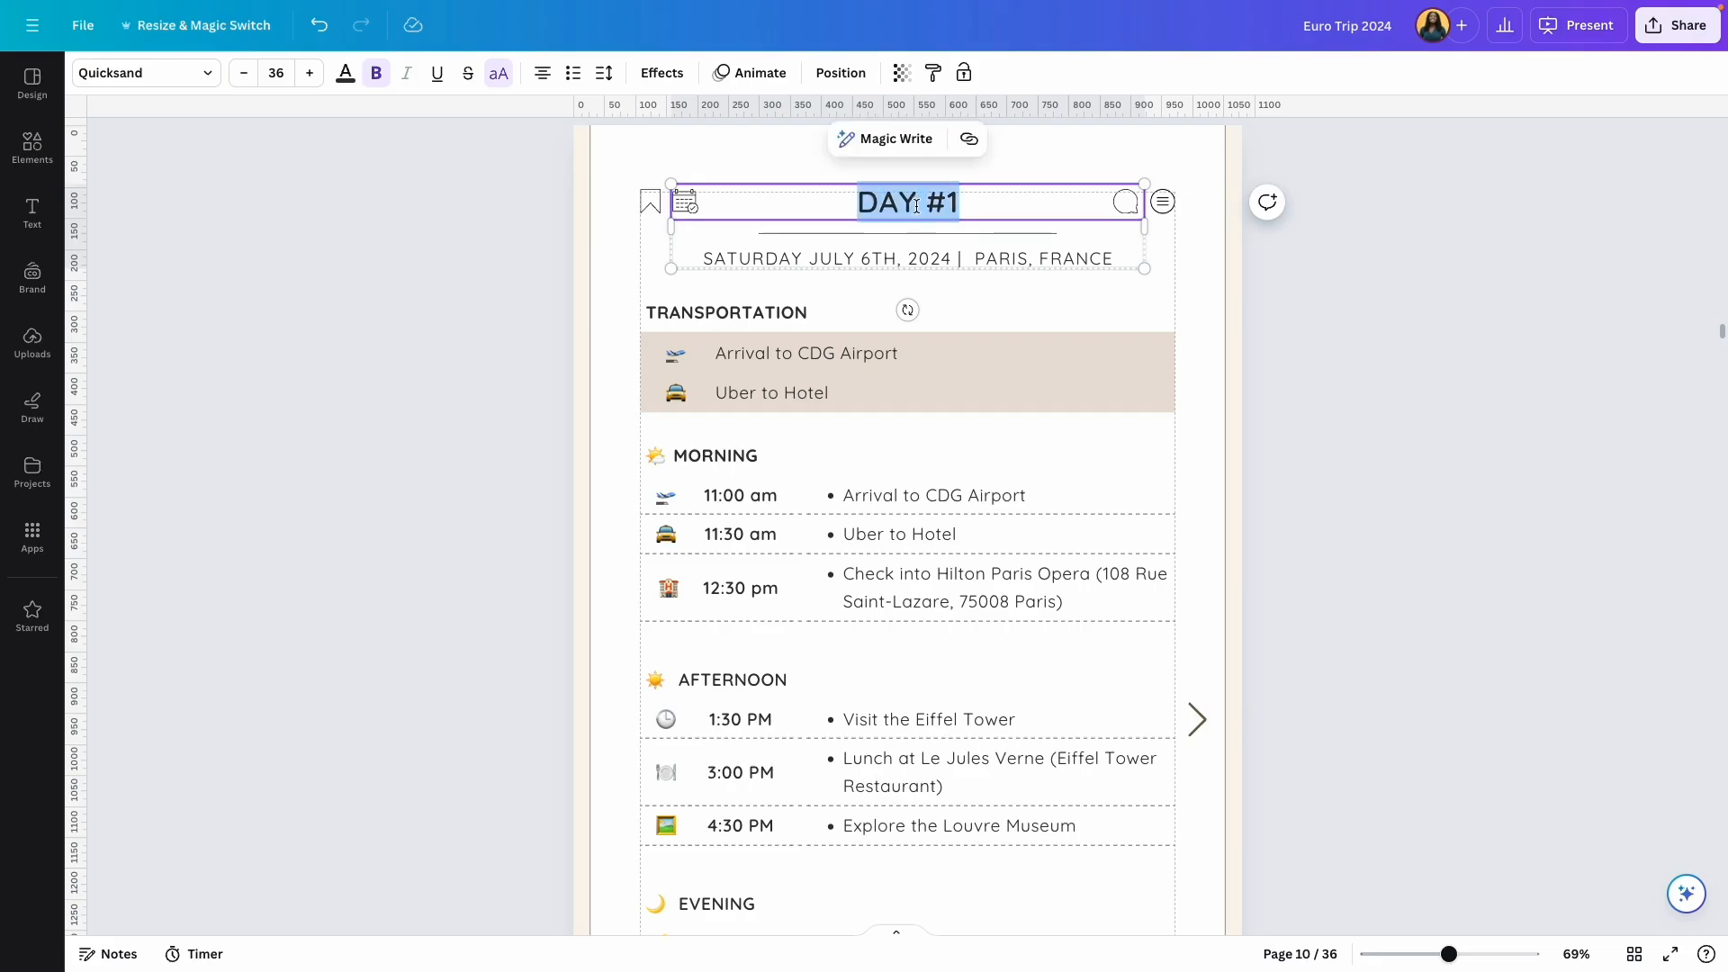
pyautogui.tripleClick(765, 259)
pyautogui.doubleClick(878, 259)
pyautogui.click(998, 259)
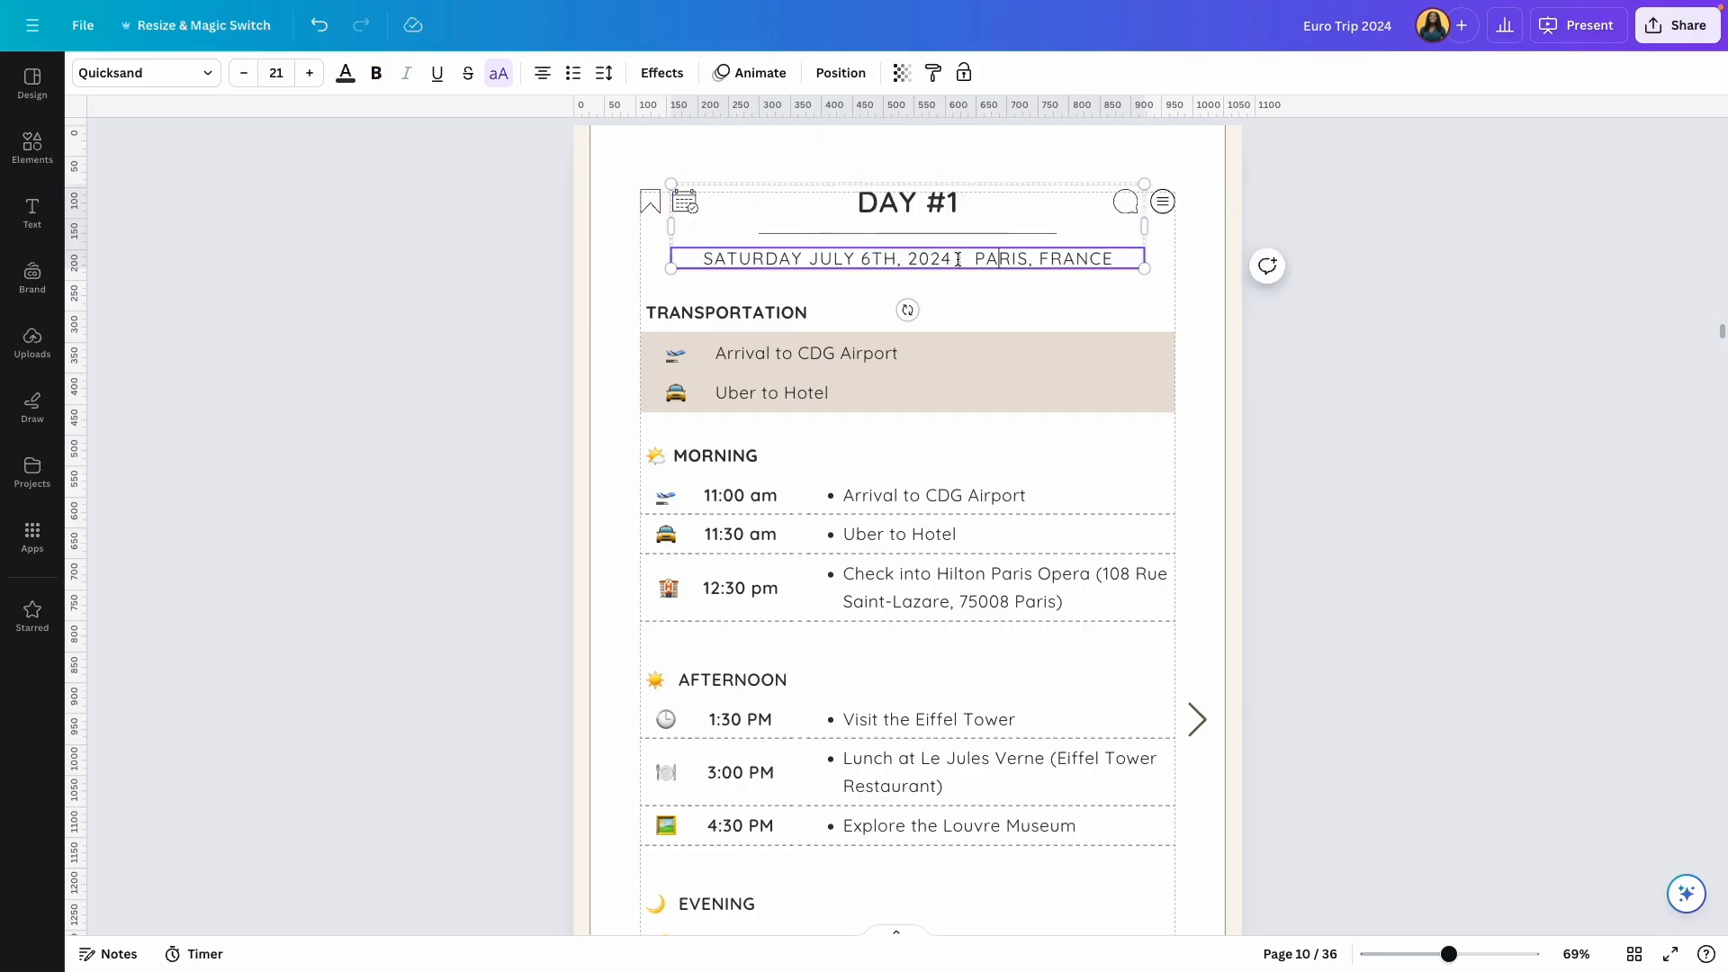
pyautogui.click(1407, 435)
# Step: Examine the emoji icons and text entries in the Day #1 page's Transportation table
pyautogui.scroll(-1, 1407, 436)
pyautogui.tripleClick(786, 319)
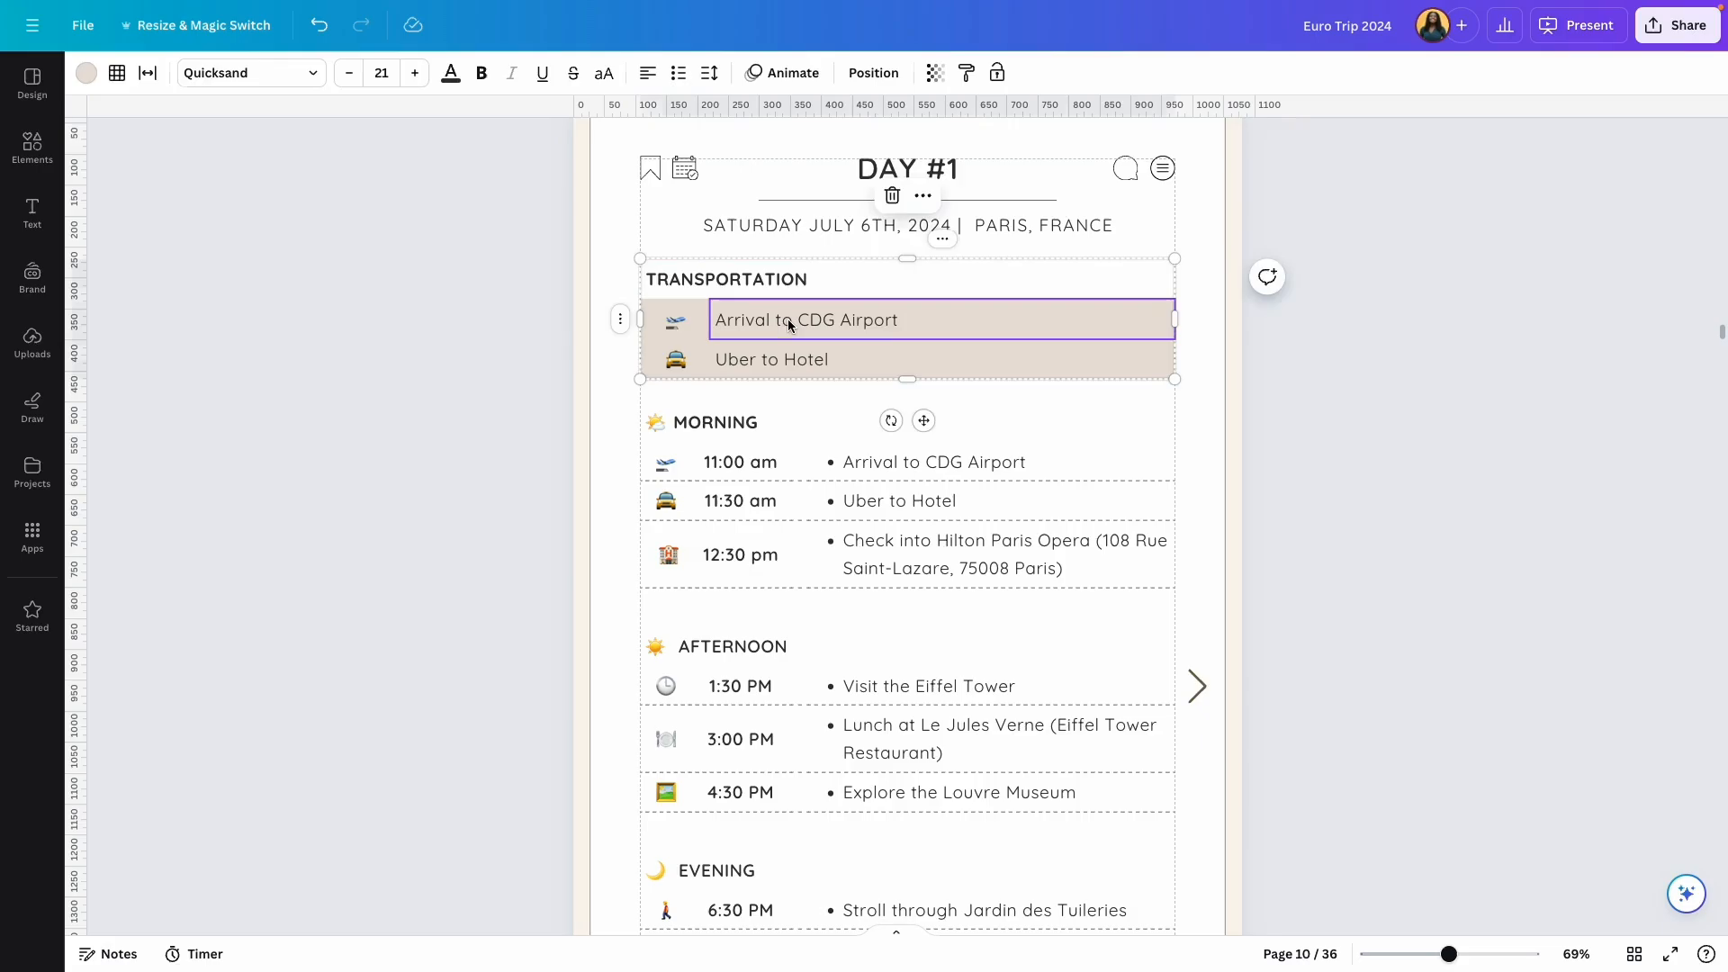
pyautogui.click(757, 357)
pyautogui.click(756, 358)
pyautogui.click(666, 323)
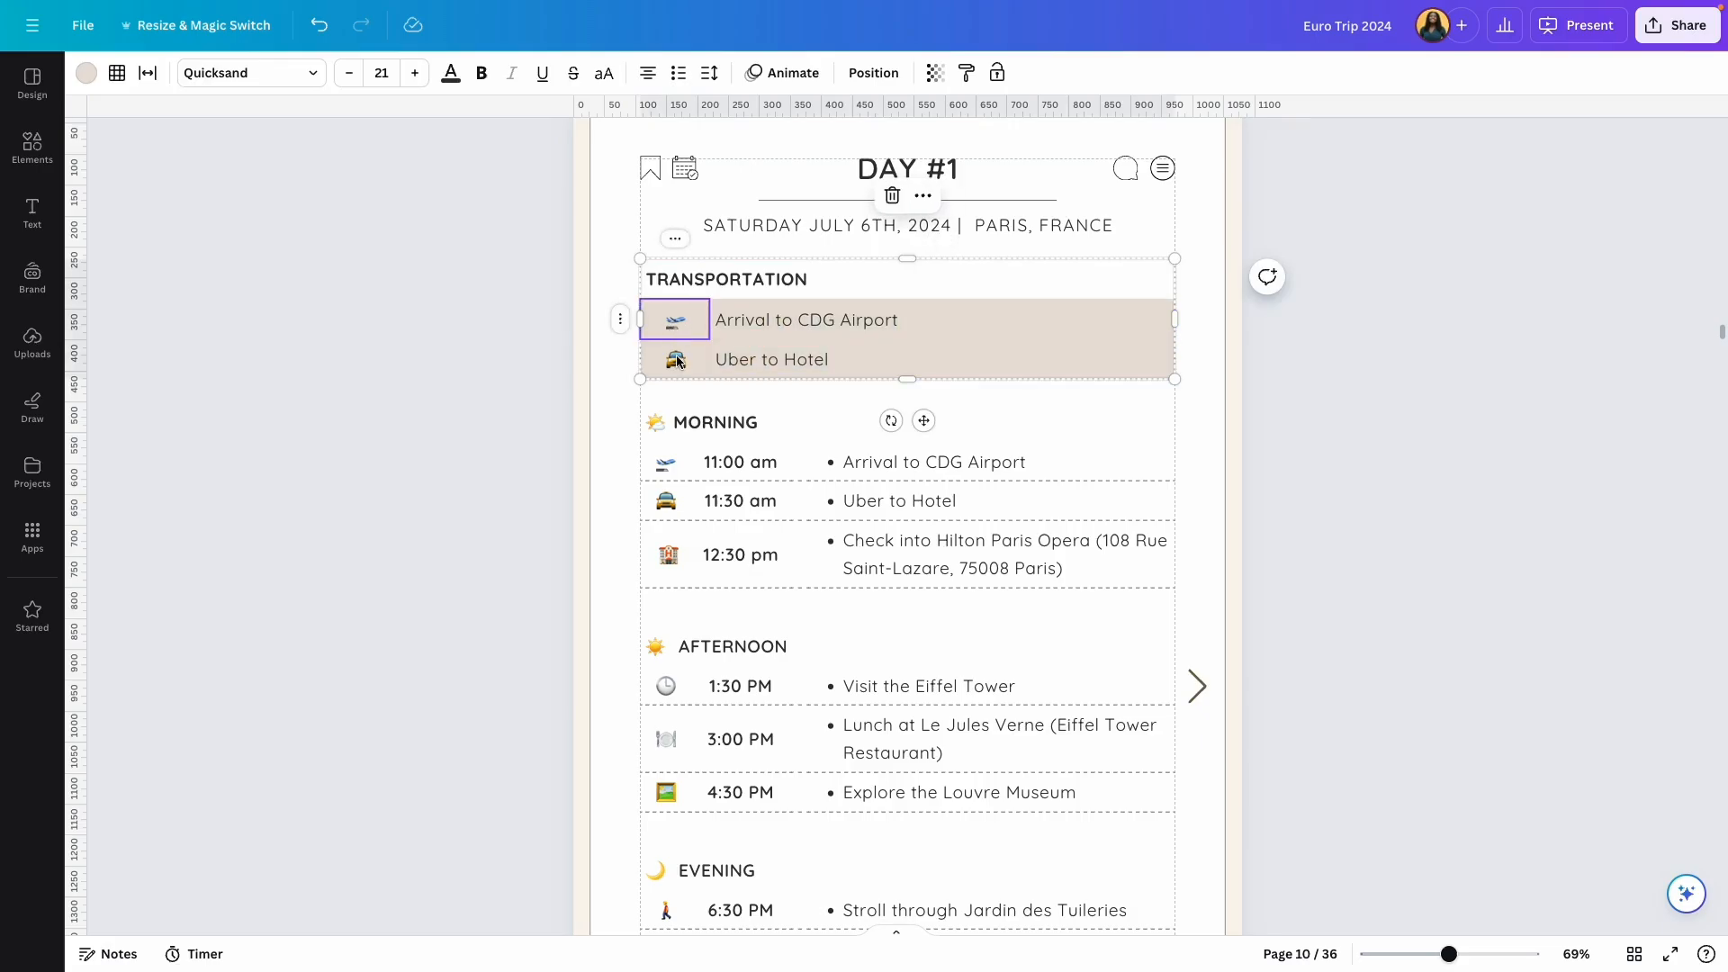
pyautogui.click(676, 360)
pyautogui.click(679, 321)
pyautogui.click(678, 359)
pyautogui.click(814, 358)
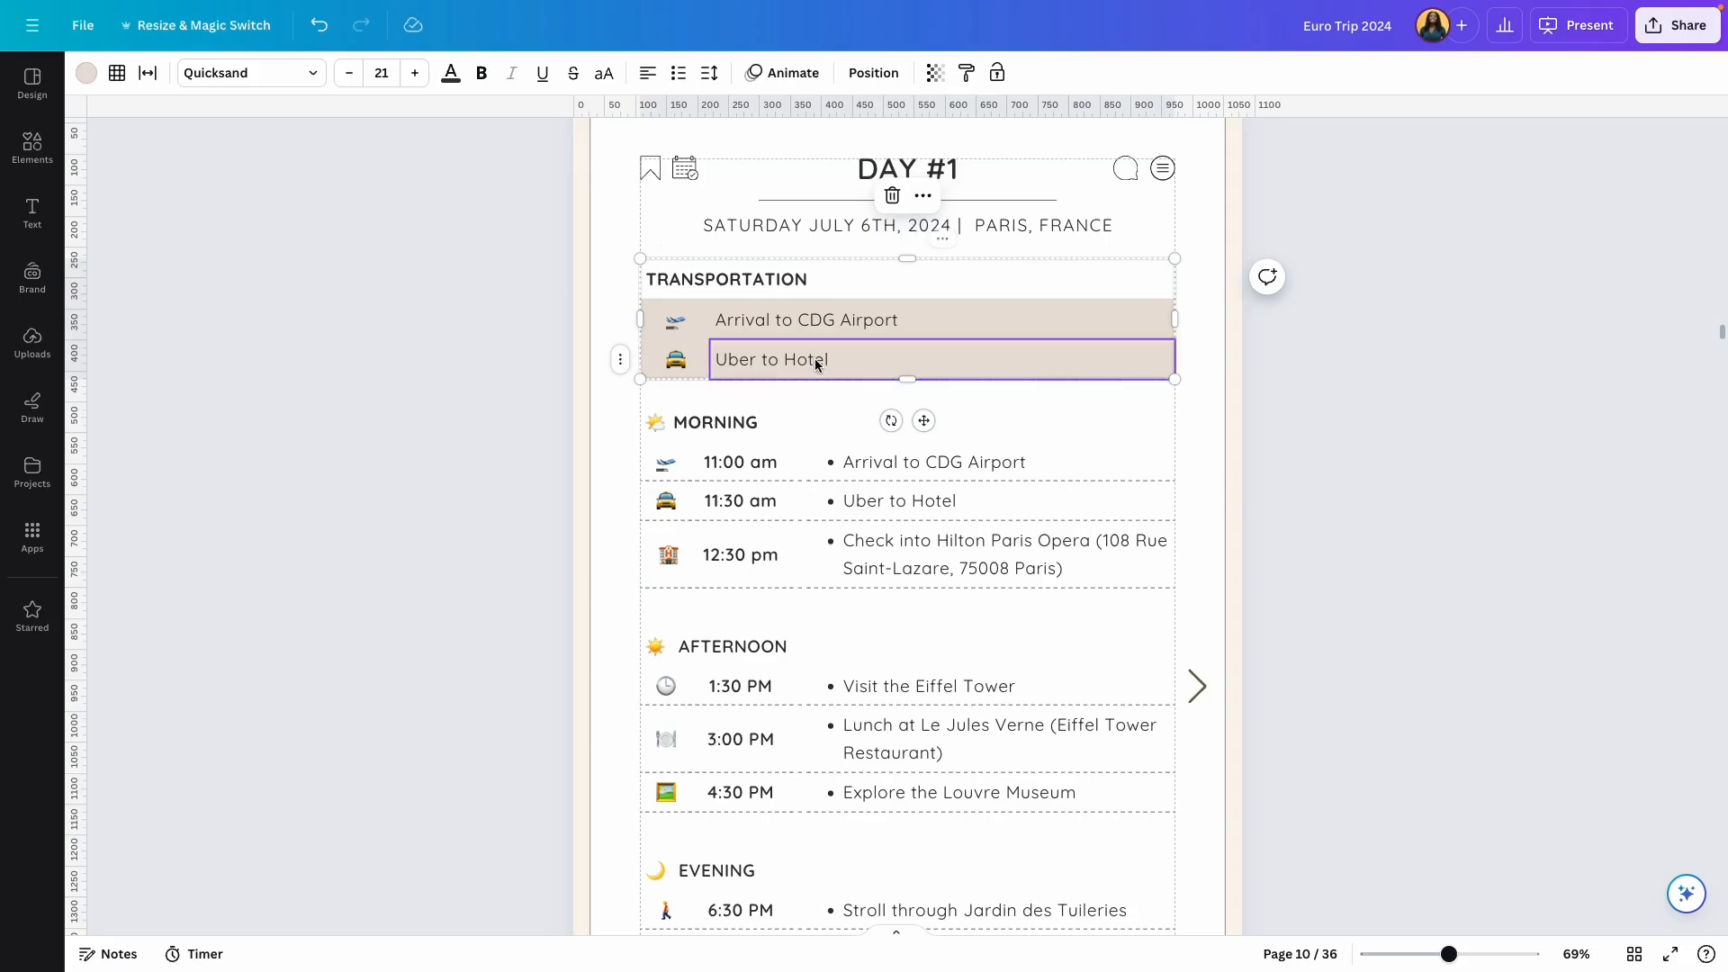
pyautogui.press('Escape')
pyautogui.click(677, 328)
pyautogui.click(676, 360)
pyautogui.click(790, 358)
pyautogui.click(783, 323)
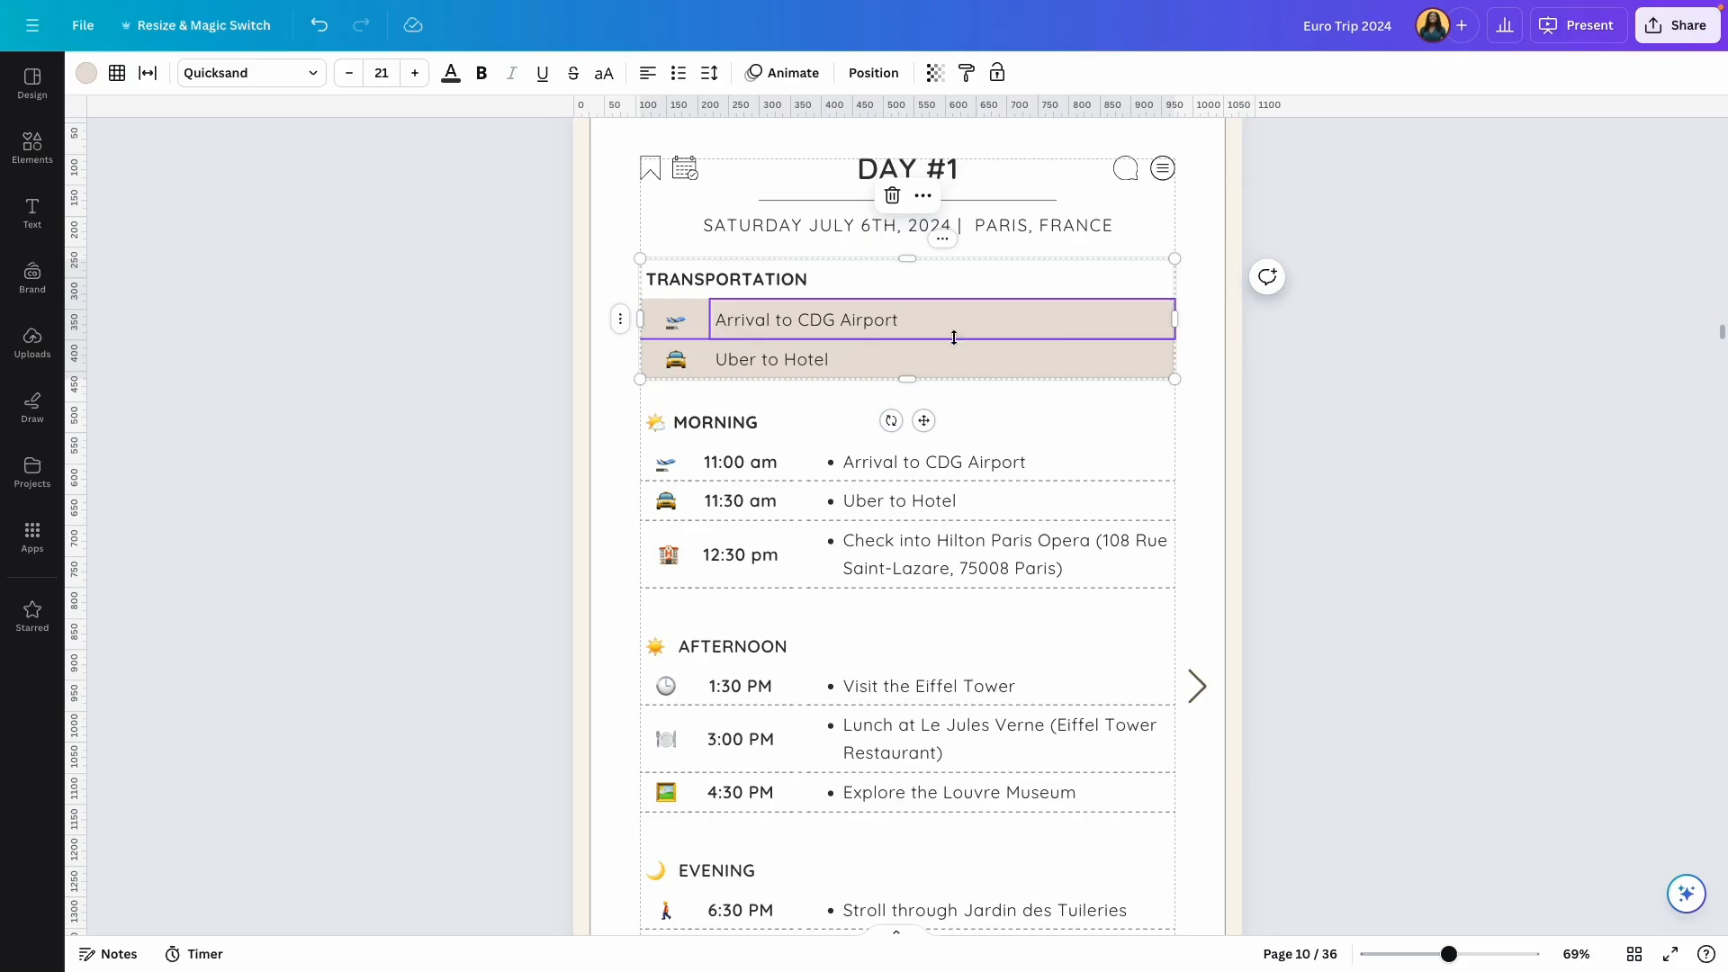
pyautogui.press('Escape')
# Step: Examine the Morning, Afternoon, Evening and Notes sections of the Day #1 page's schedule table
pyautogui.scroll(-3, 881, 375)
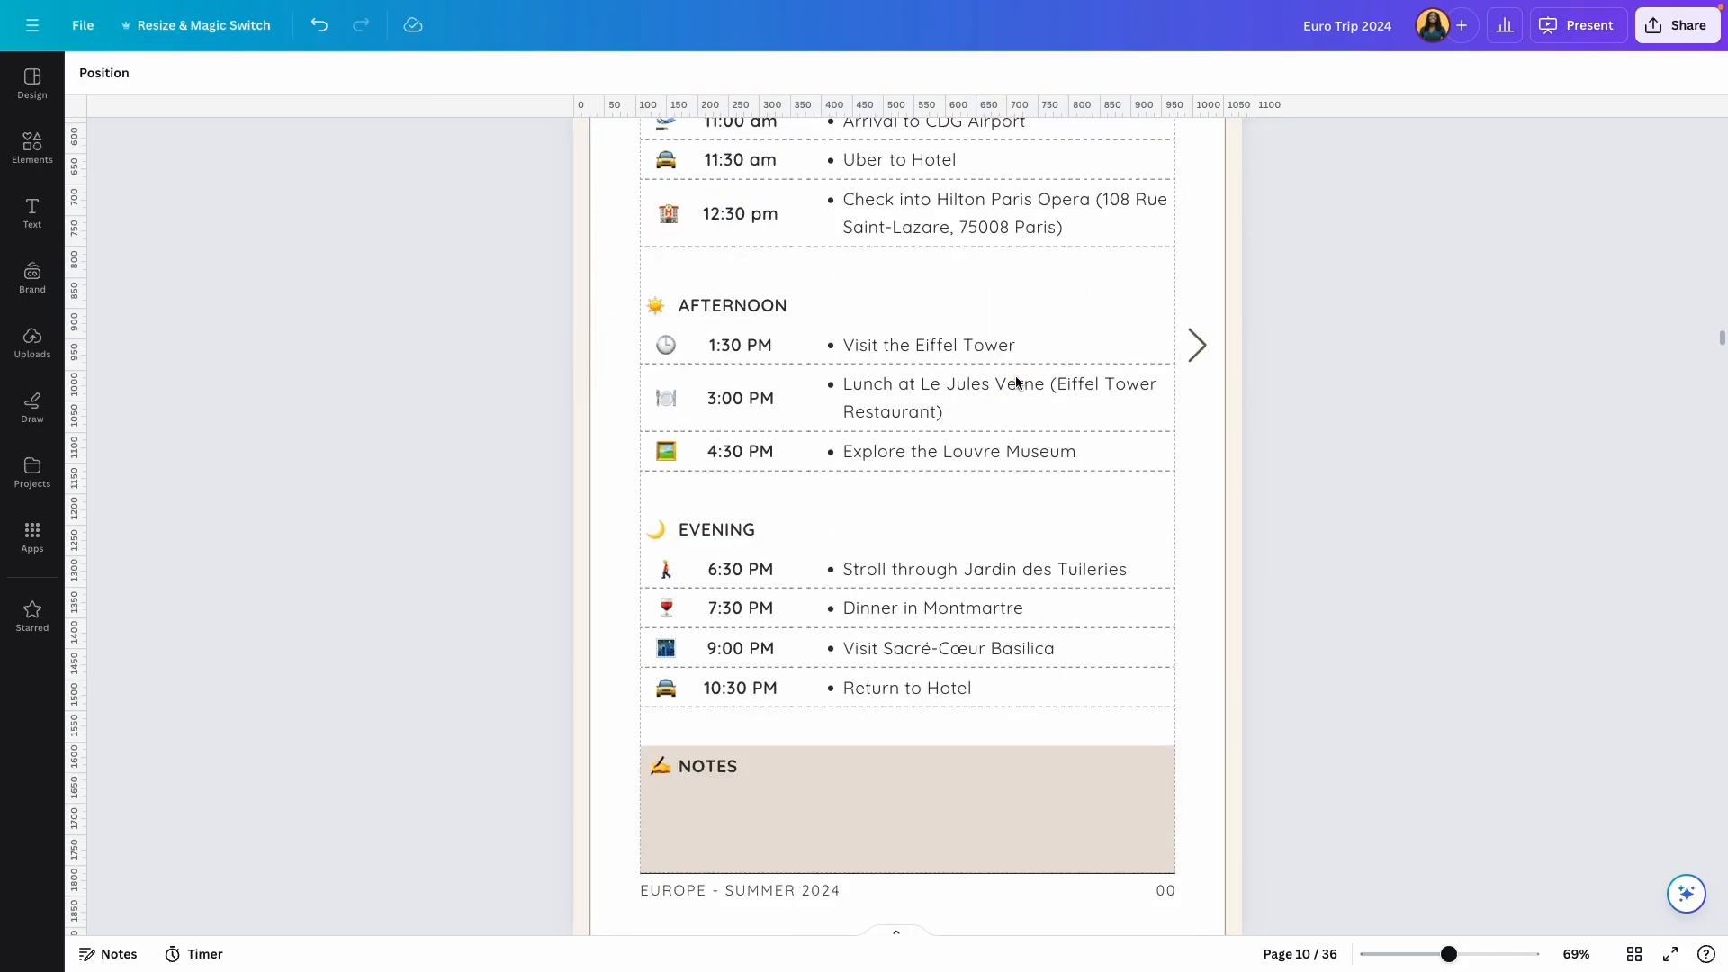
pyautogui.scroll(2, 1090, 361)
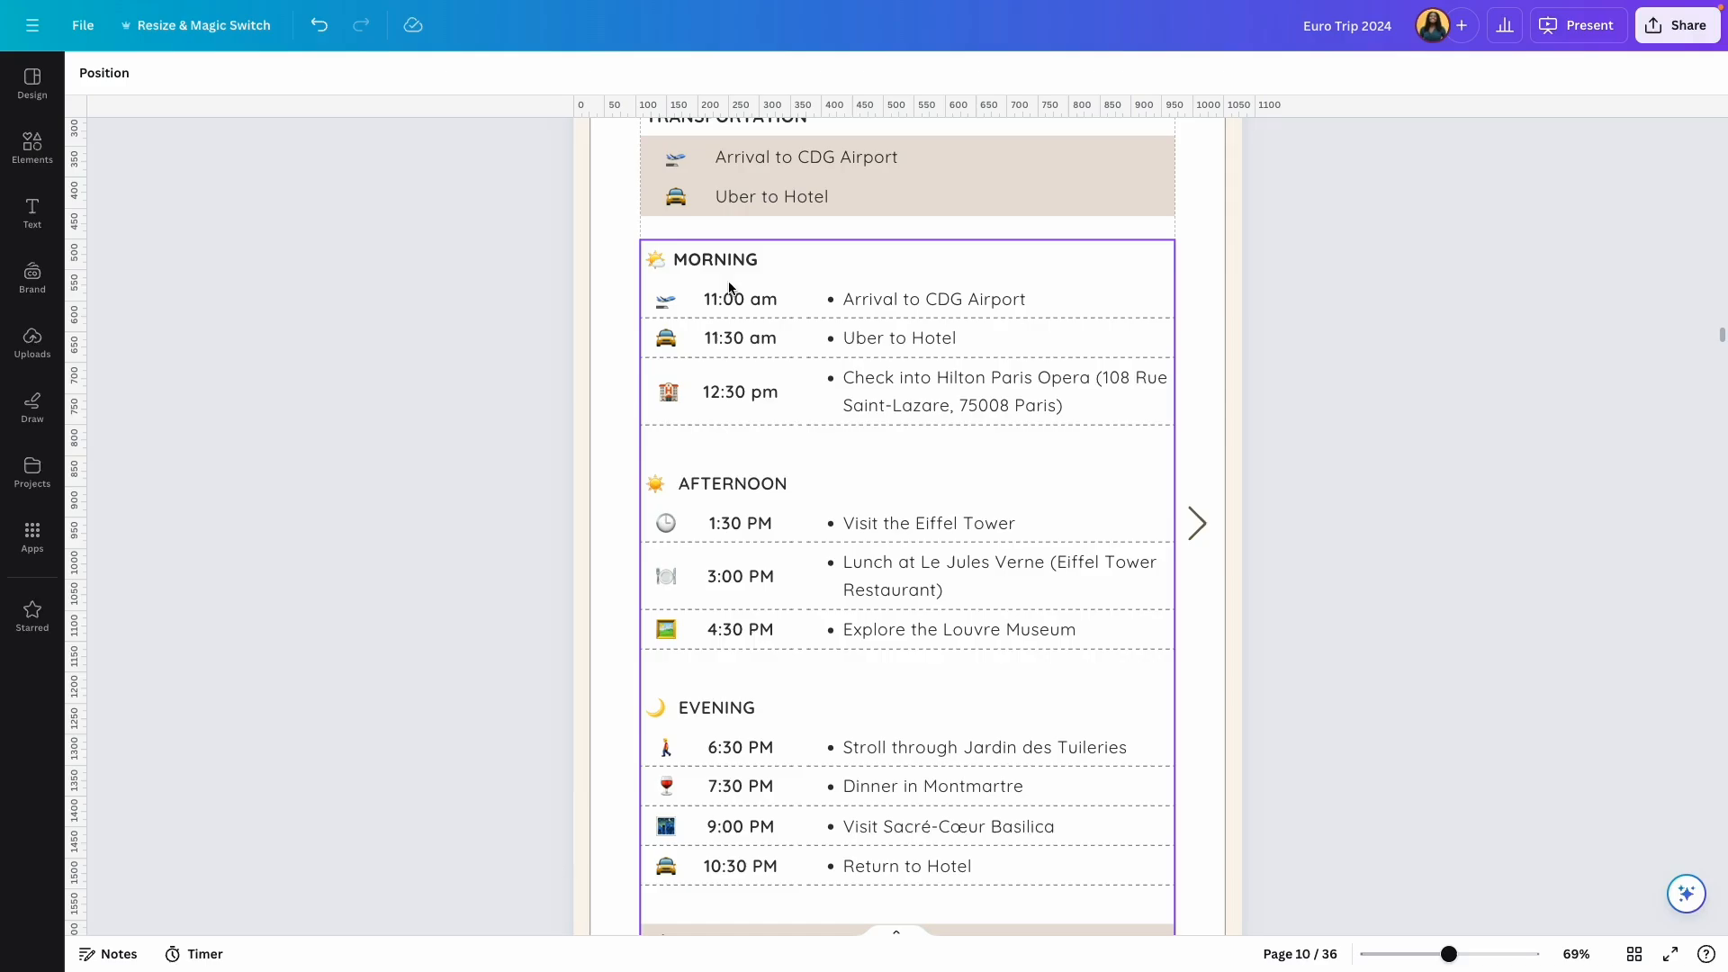
pyautogui.click(688, 263)
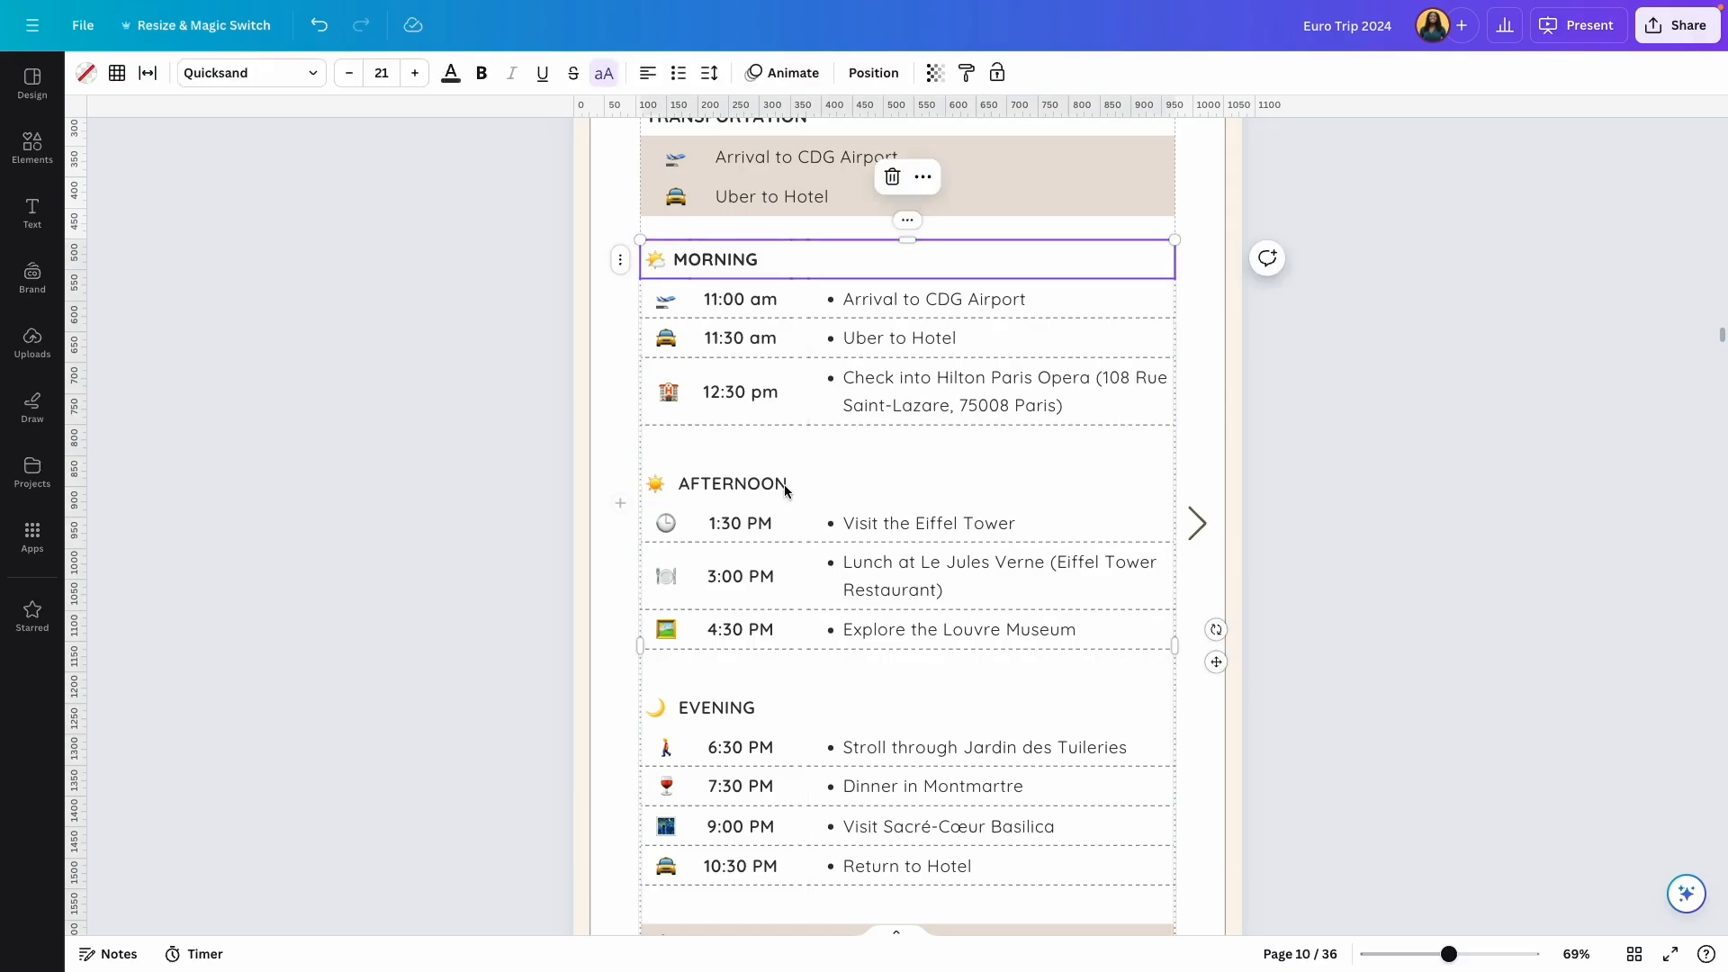
pyautogui.press('Escape')
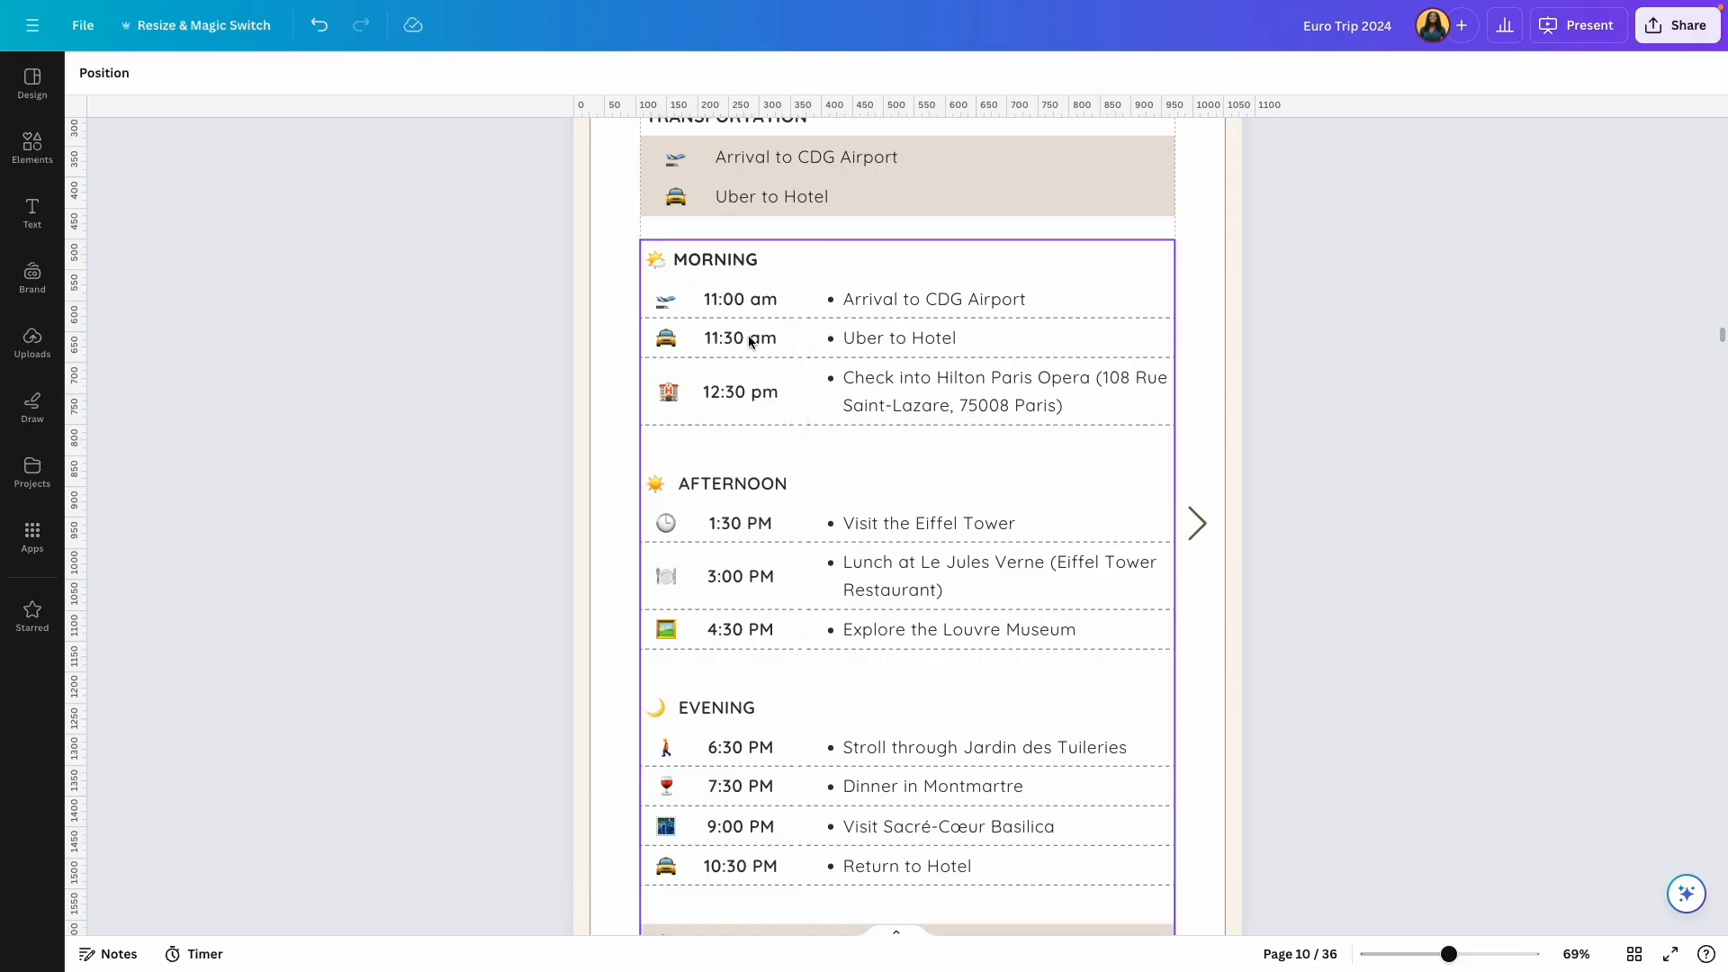
pyautogui.scroll(-3, 749, 339)
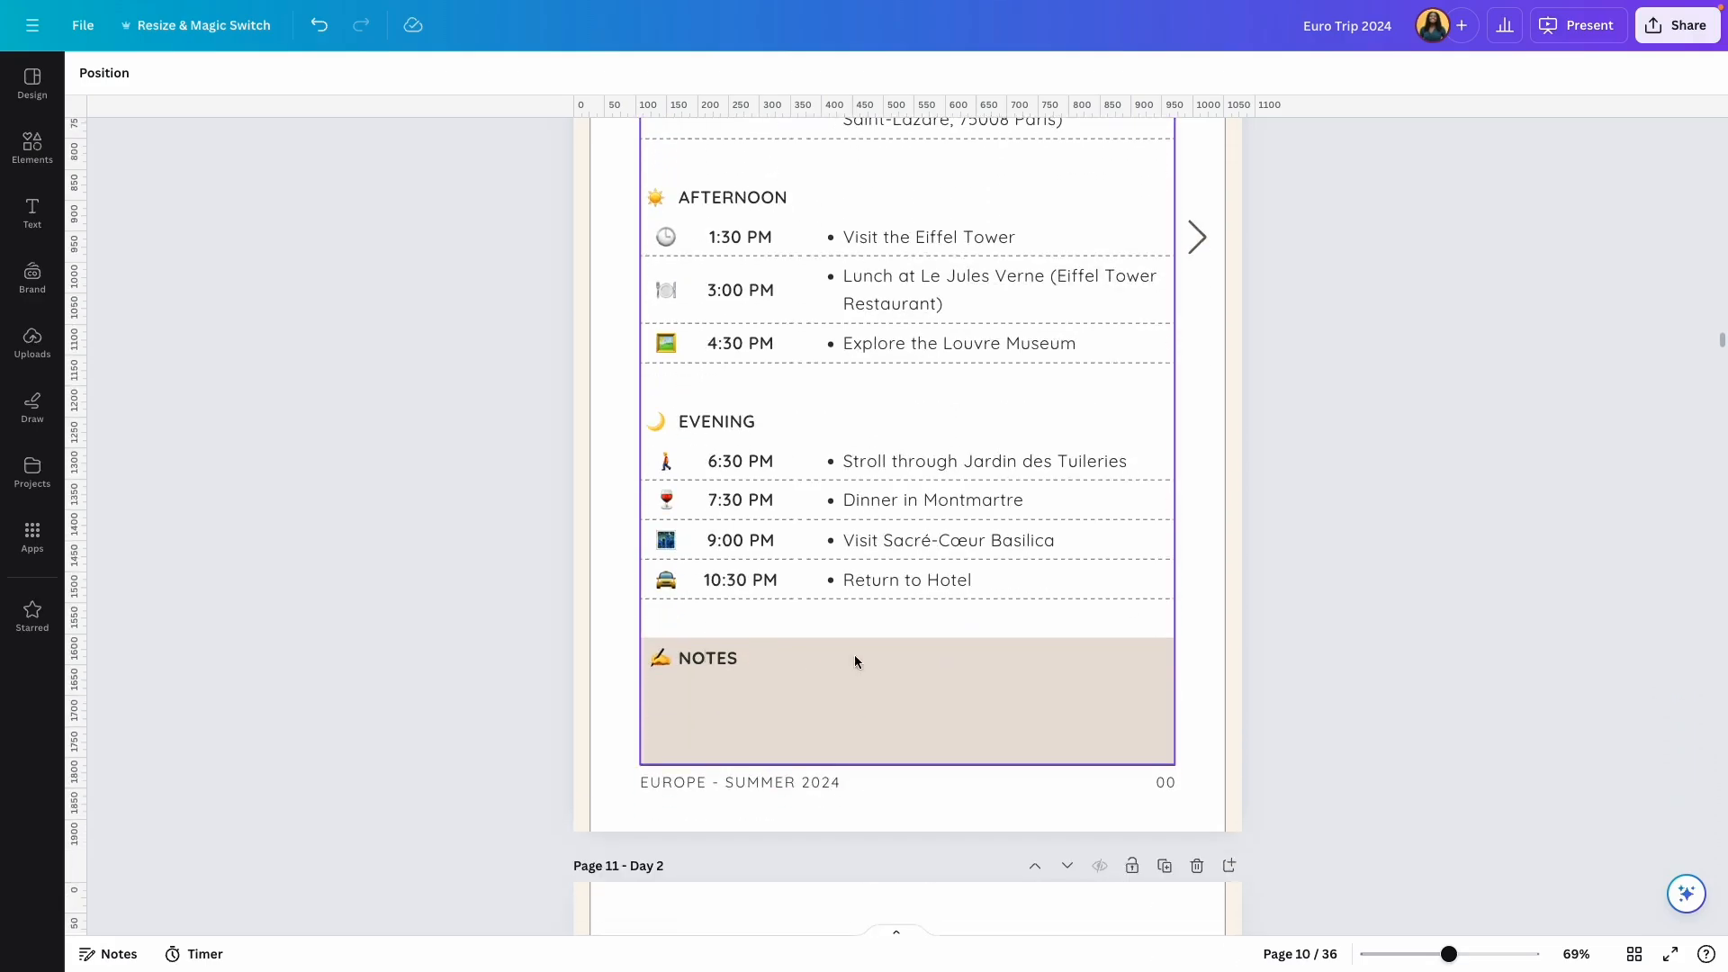
pyautogui.click(803, 663)
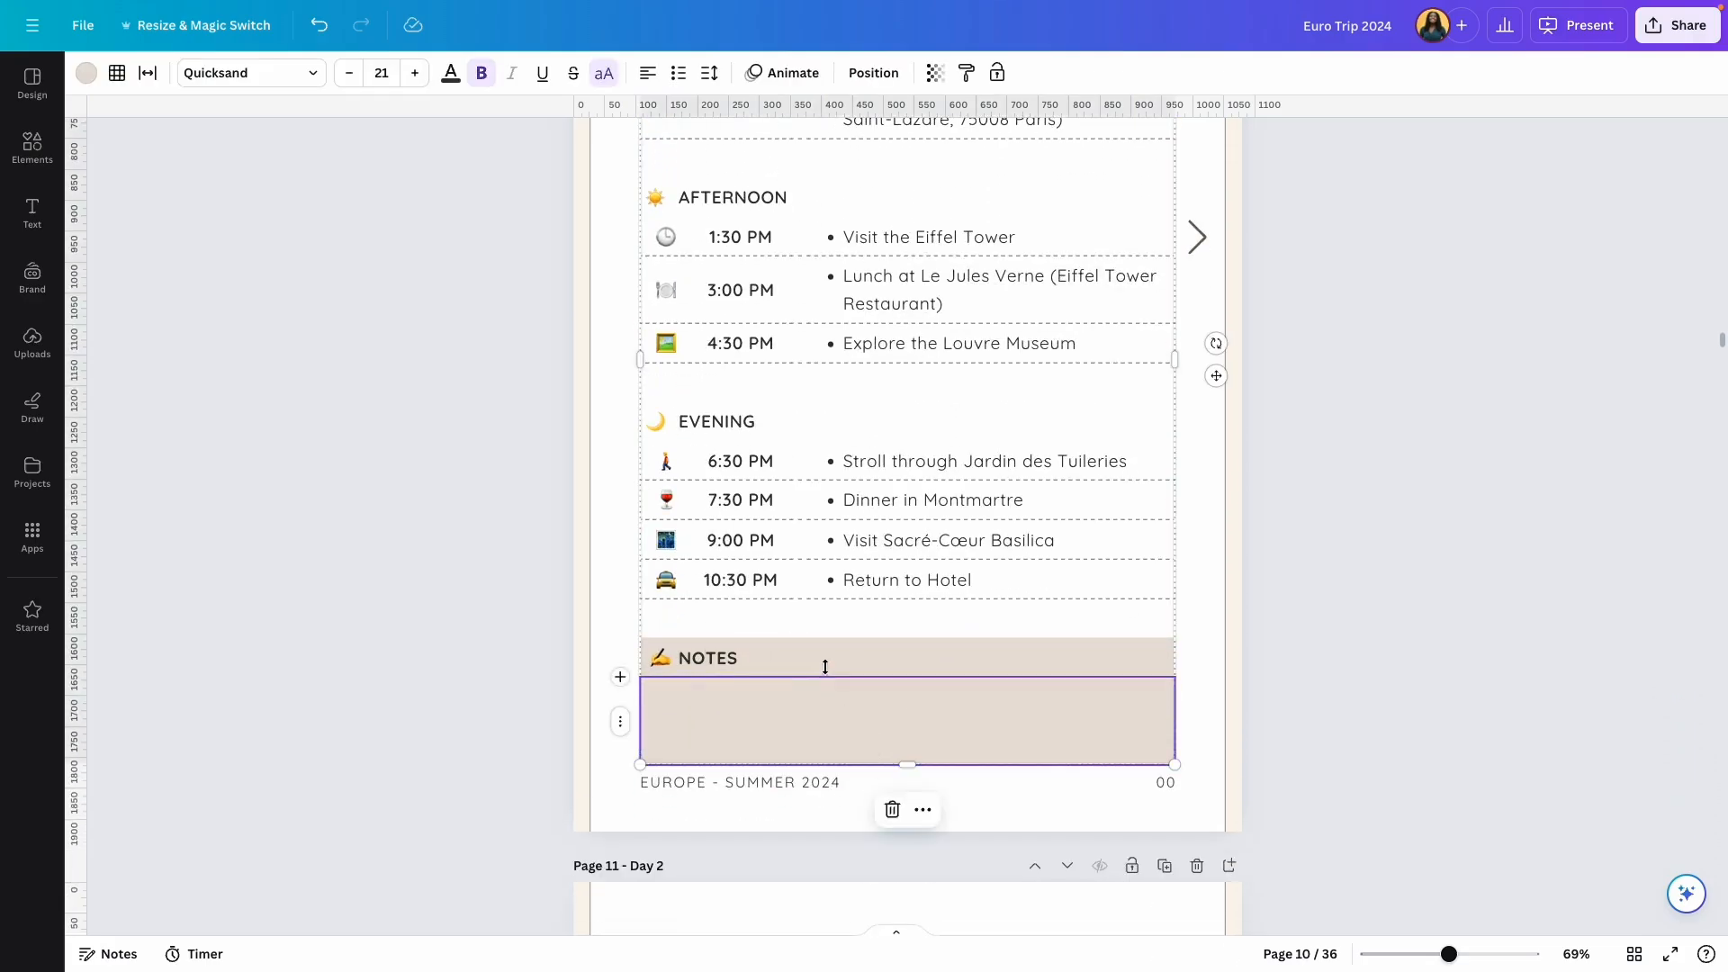
# Step: Shorten the Day #1 Notes cell and add an empty row below the 12:30 pm hotel check-in entry
pyautogui.moveTo(909, 763); pyautogui.dragTo(976, 707)
pyautogui.scroll(4, 873, 662)
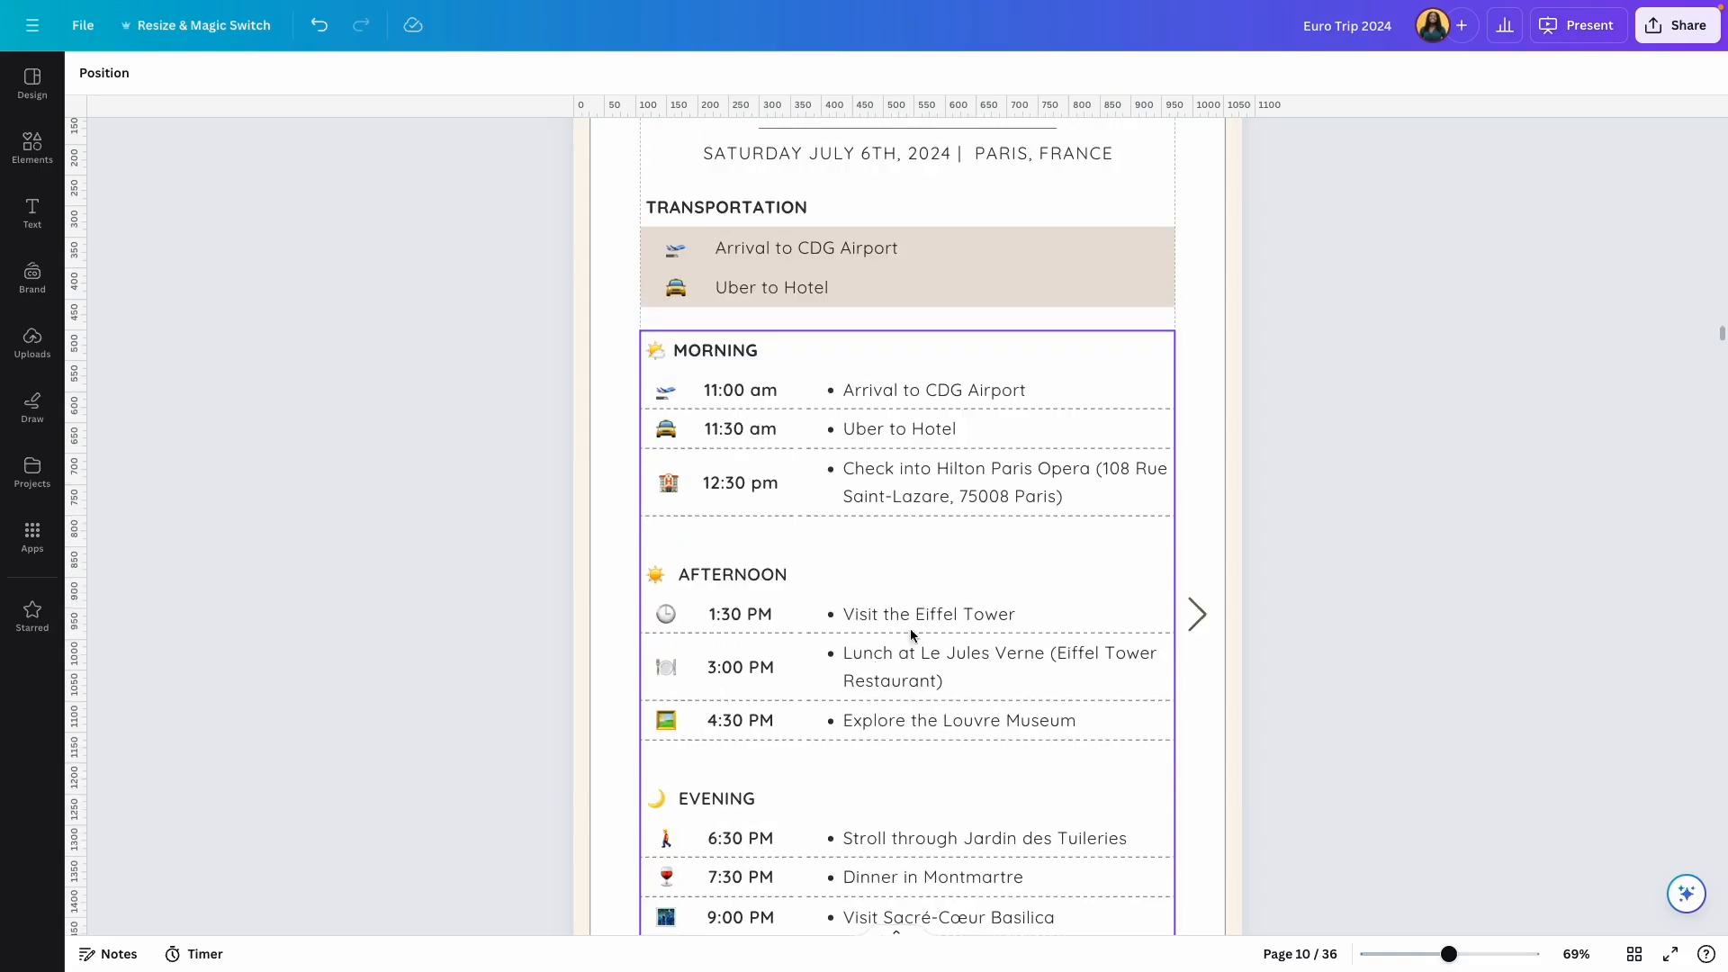
pyautogui.scroll(-1, 949, 605)
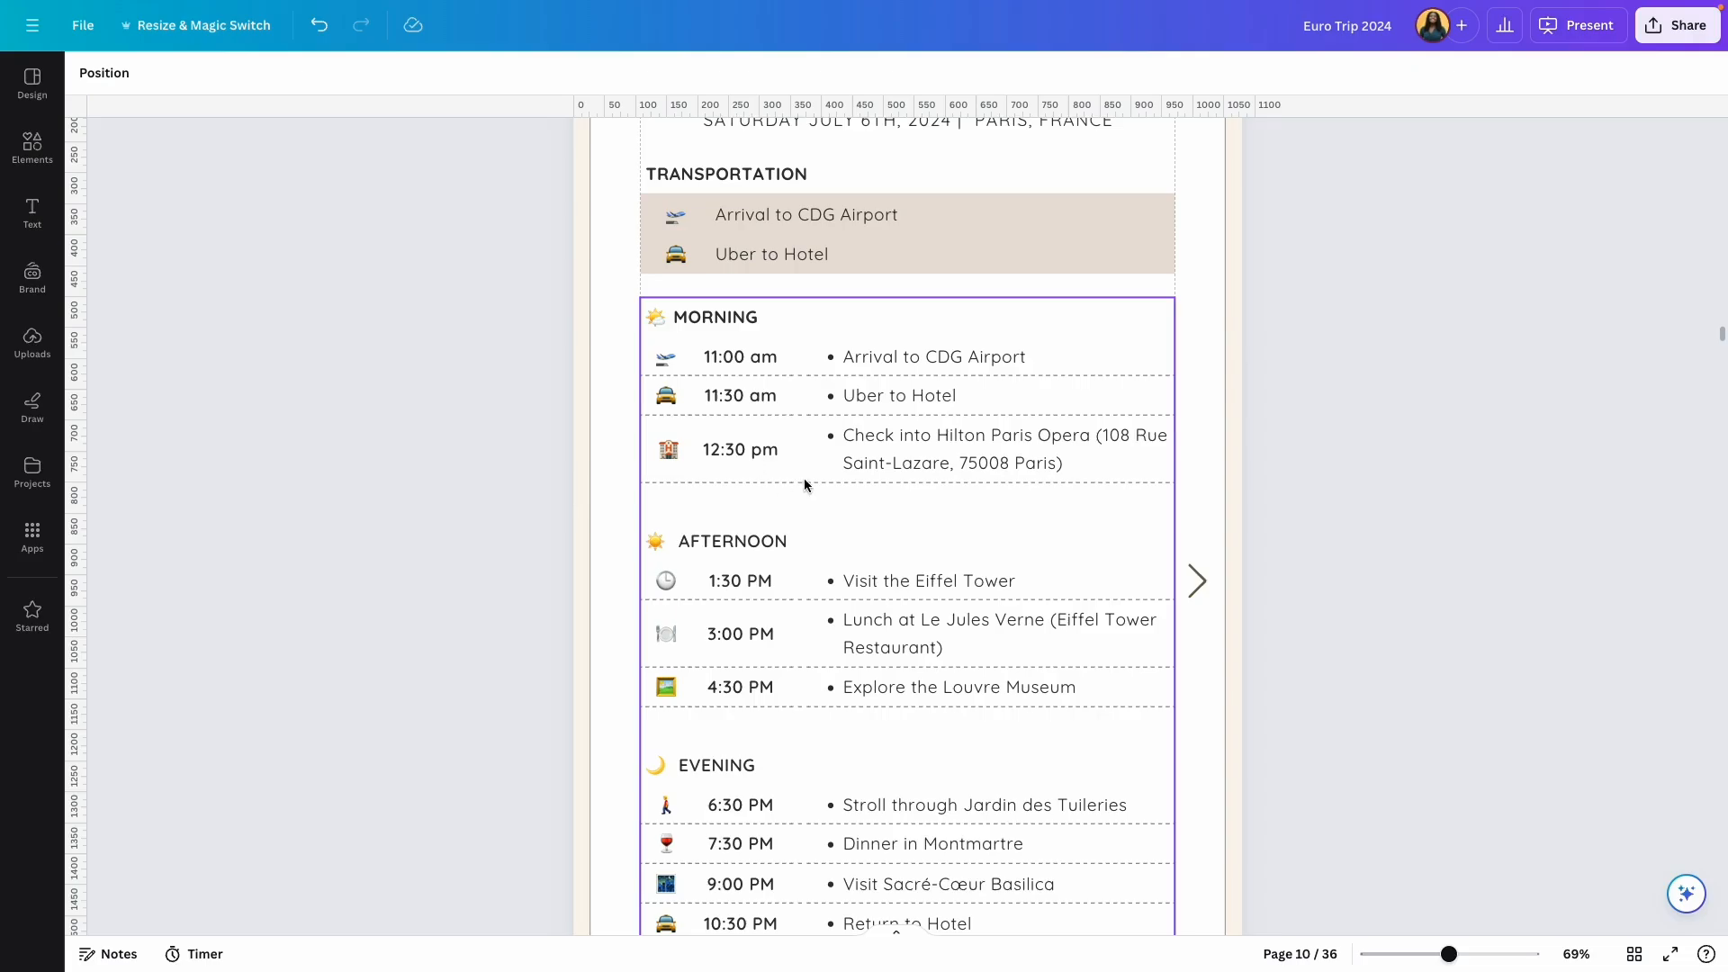
pyautogui.rightClick(891, 447)
pyautogui.click(982, 441)
pyautogui.click(1310, 472)
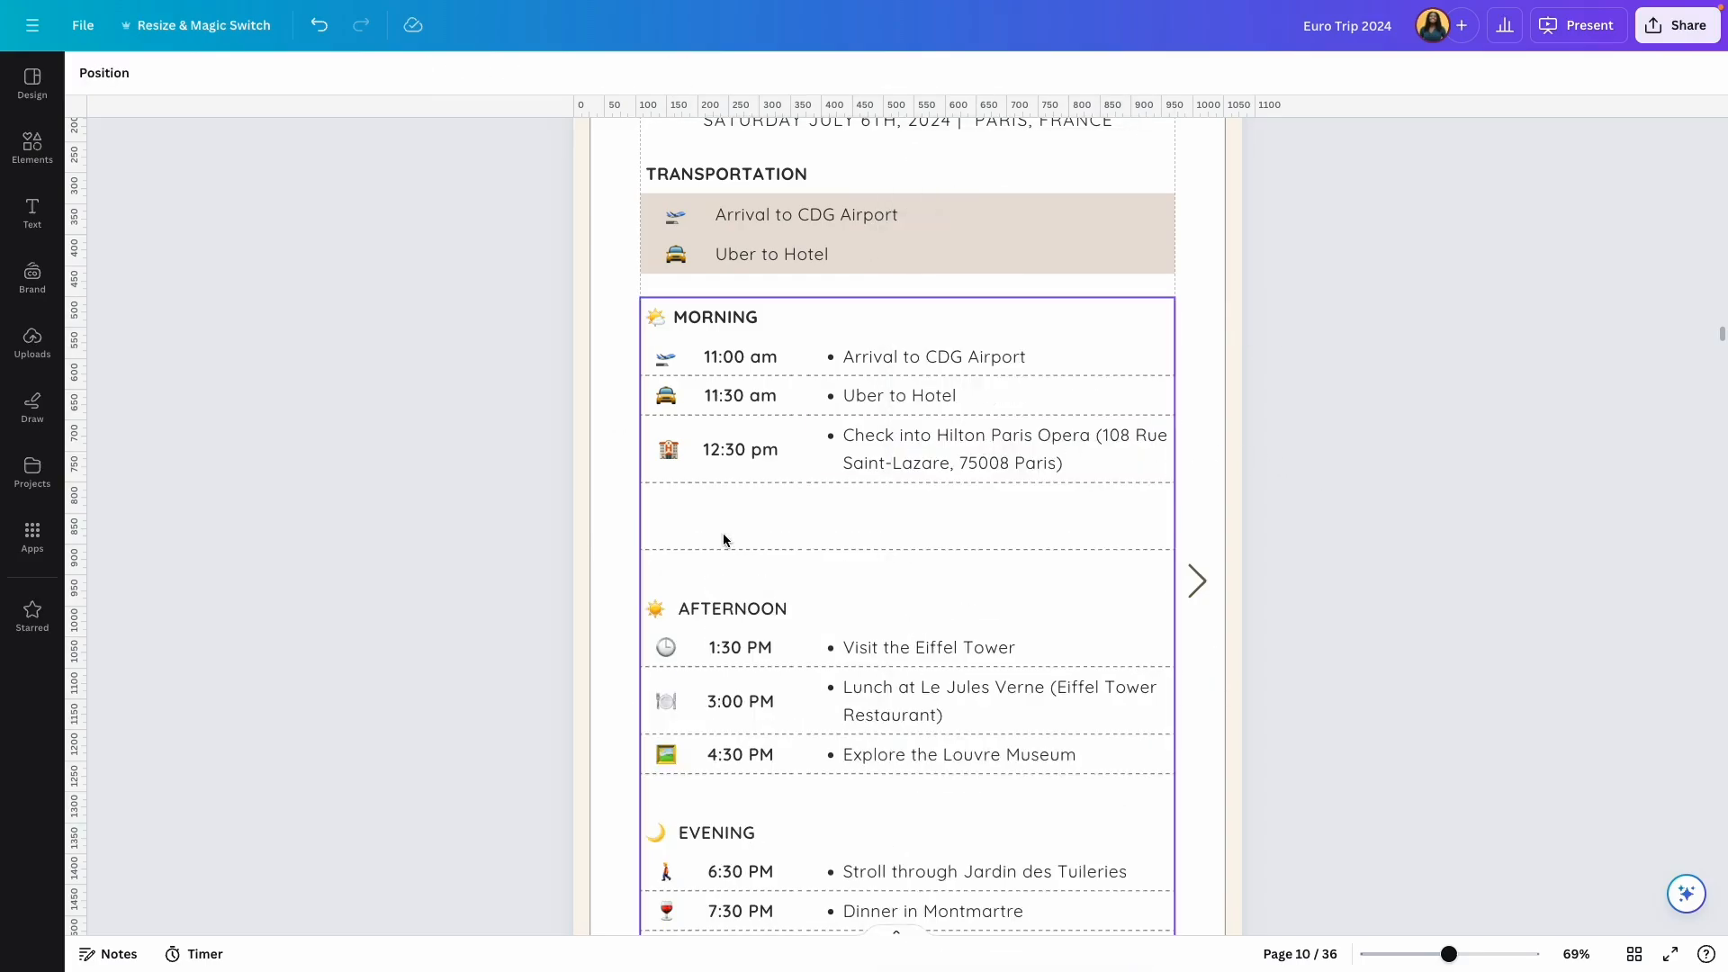
pyautogui.click(722, 527)
pyautogui.click(1134, 537)
pyautogui.click(1305, 578)
# Step: Reduce the Day #1 schedule table's height so that it ends above the page footer
pyautogui.scroll(-4, 1305, 578)
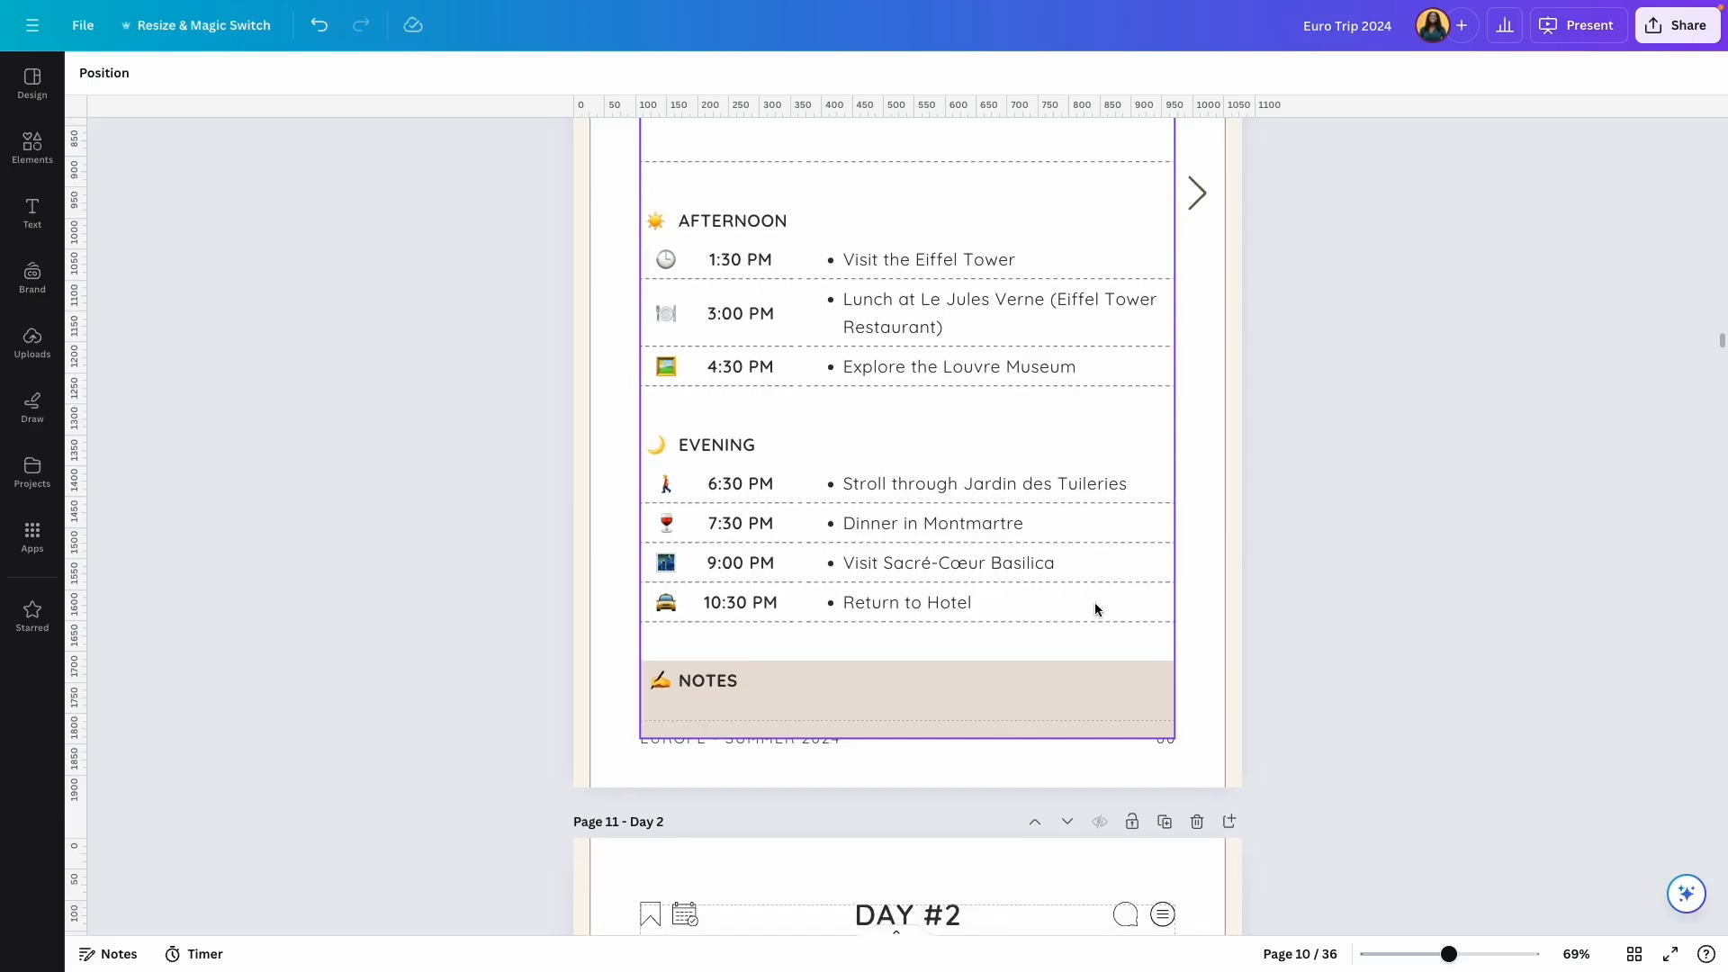
pyautogui.click(1094, 602)
pyautogui.moveTo(1173, 735)
pyautogui.mouseDown()
pyautogui.moveTo(1166, 684)
pyautogui.moveTo(1167, 722)
pyautogui.mouseUp()
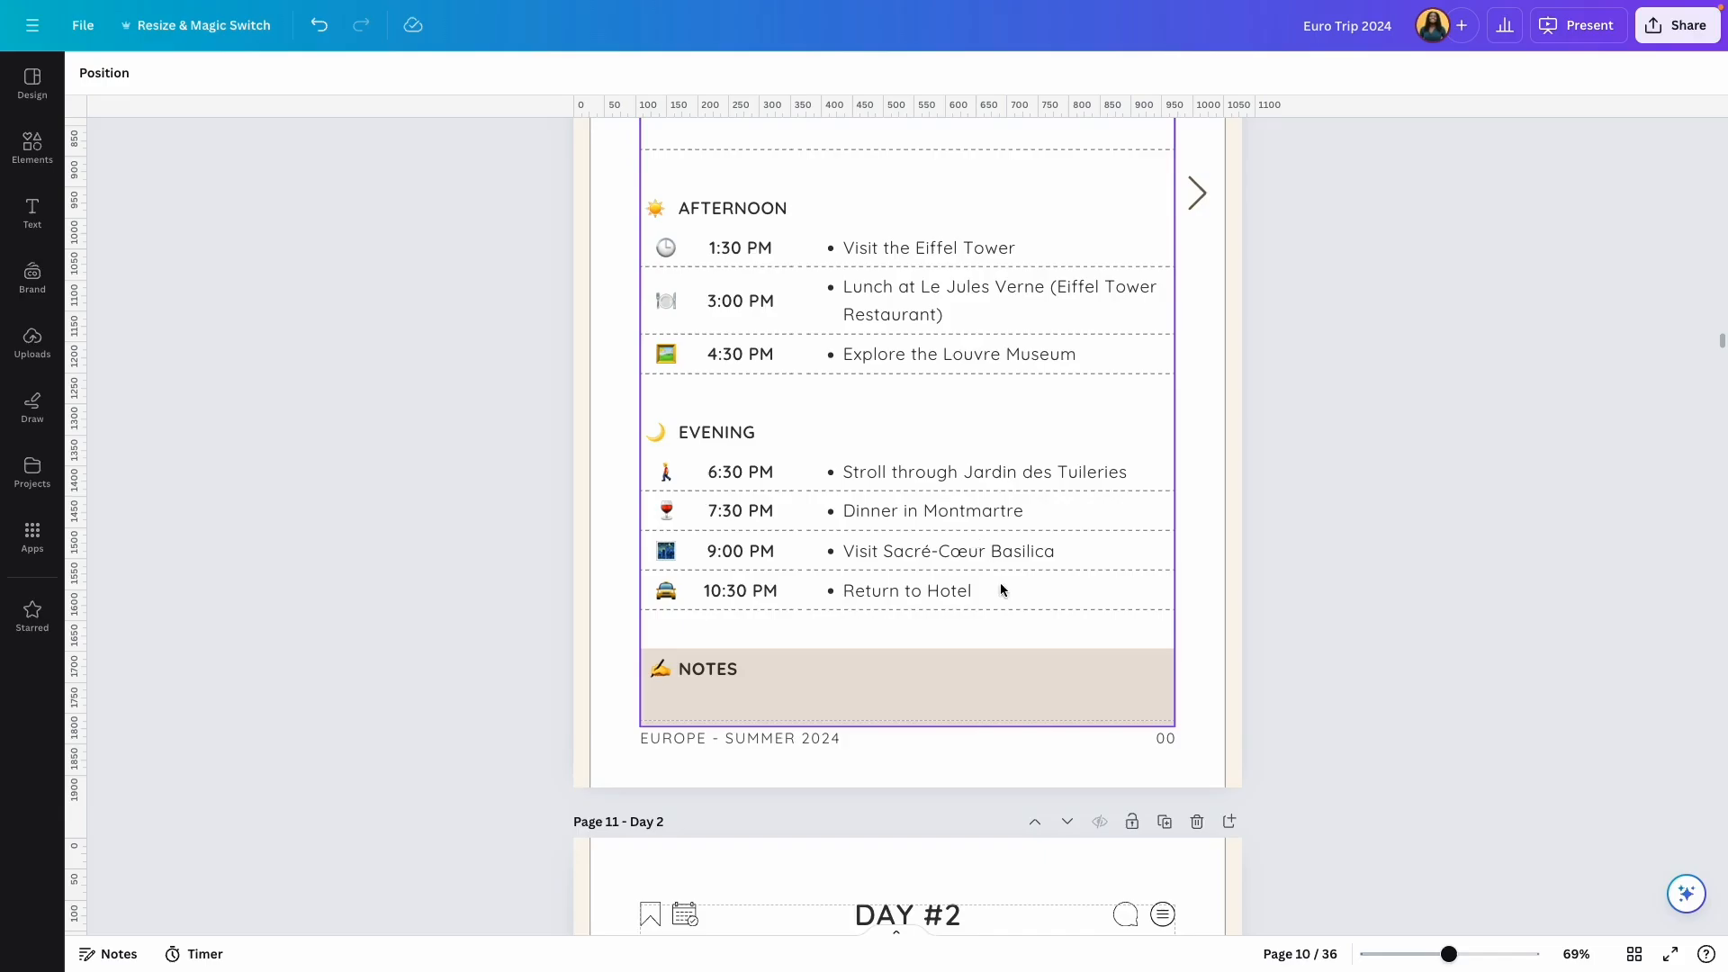
# Step: Set the font size of the entire Day #1 schedule table to 16
pyautogui.scroll(4, 1003, 591)
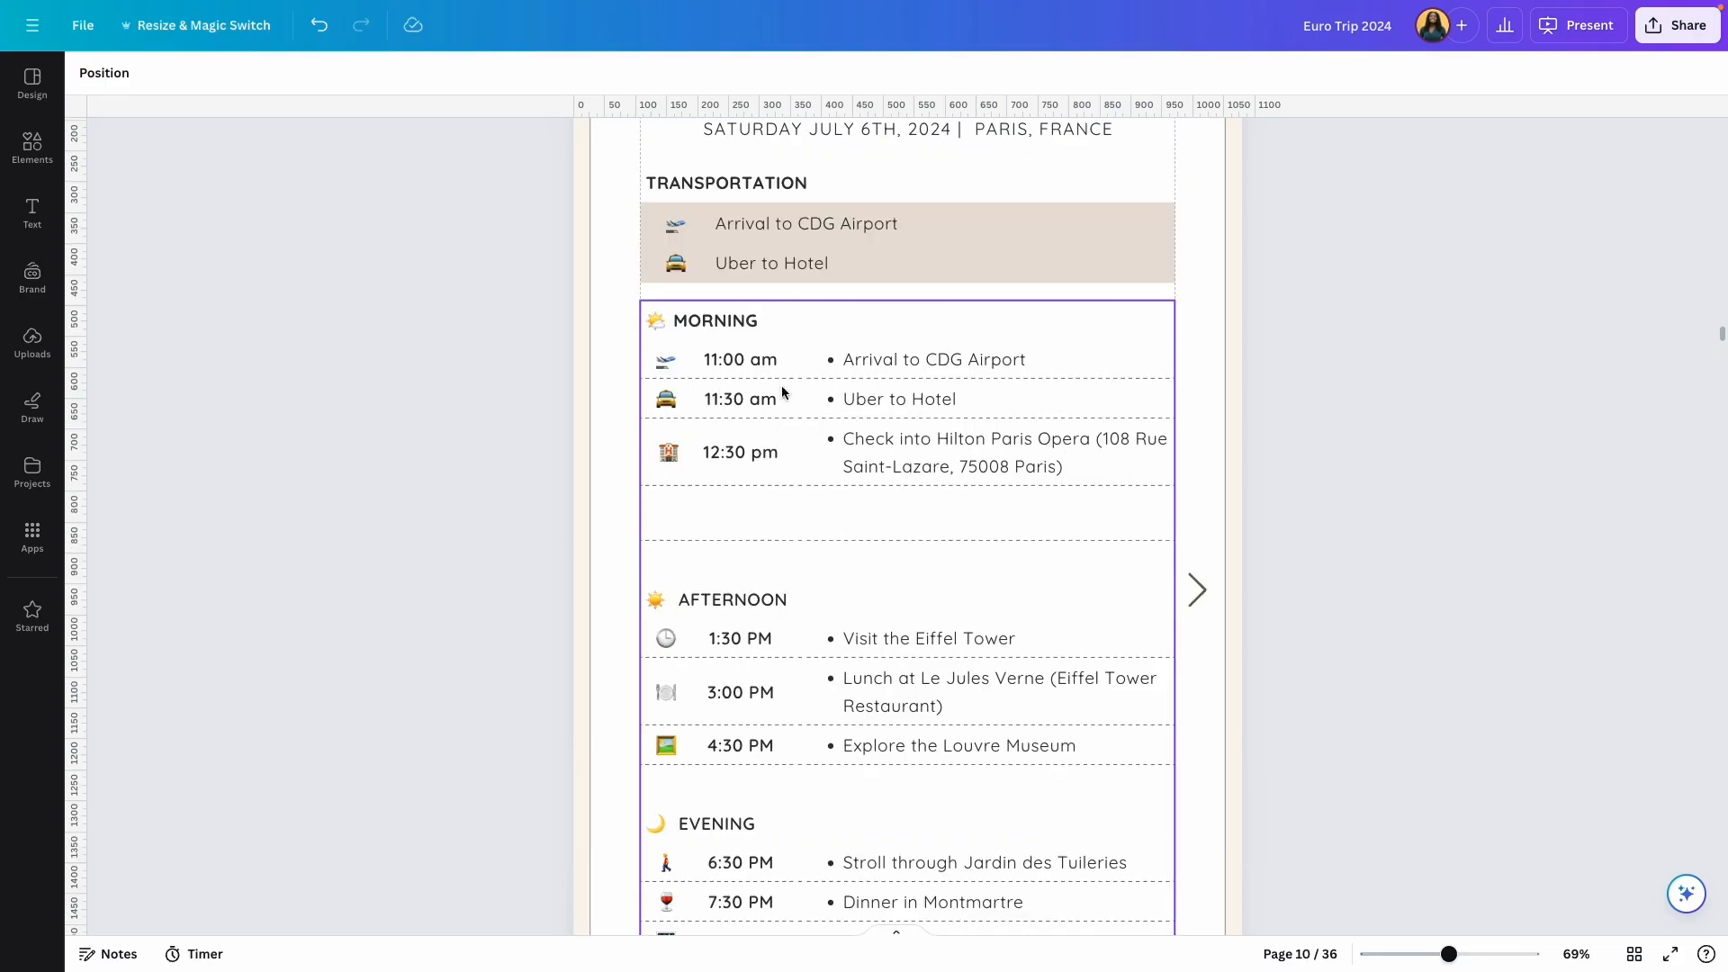
pyautogui.click(902, 467)
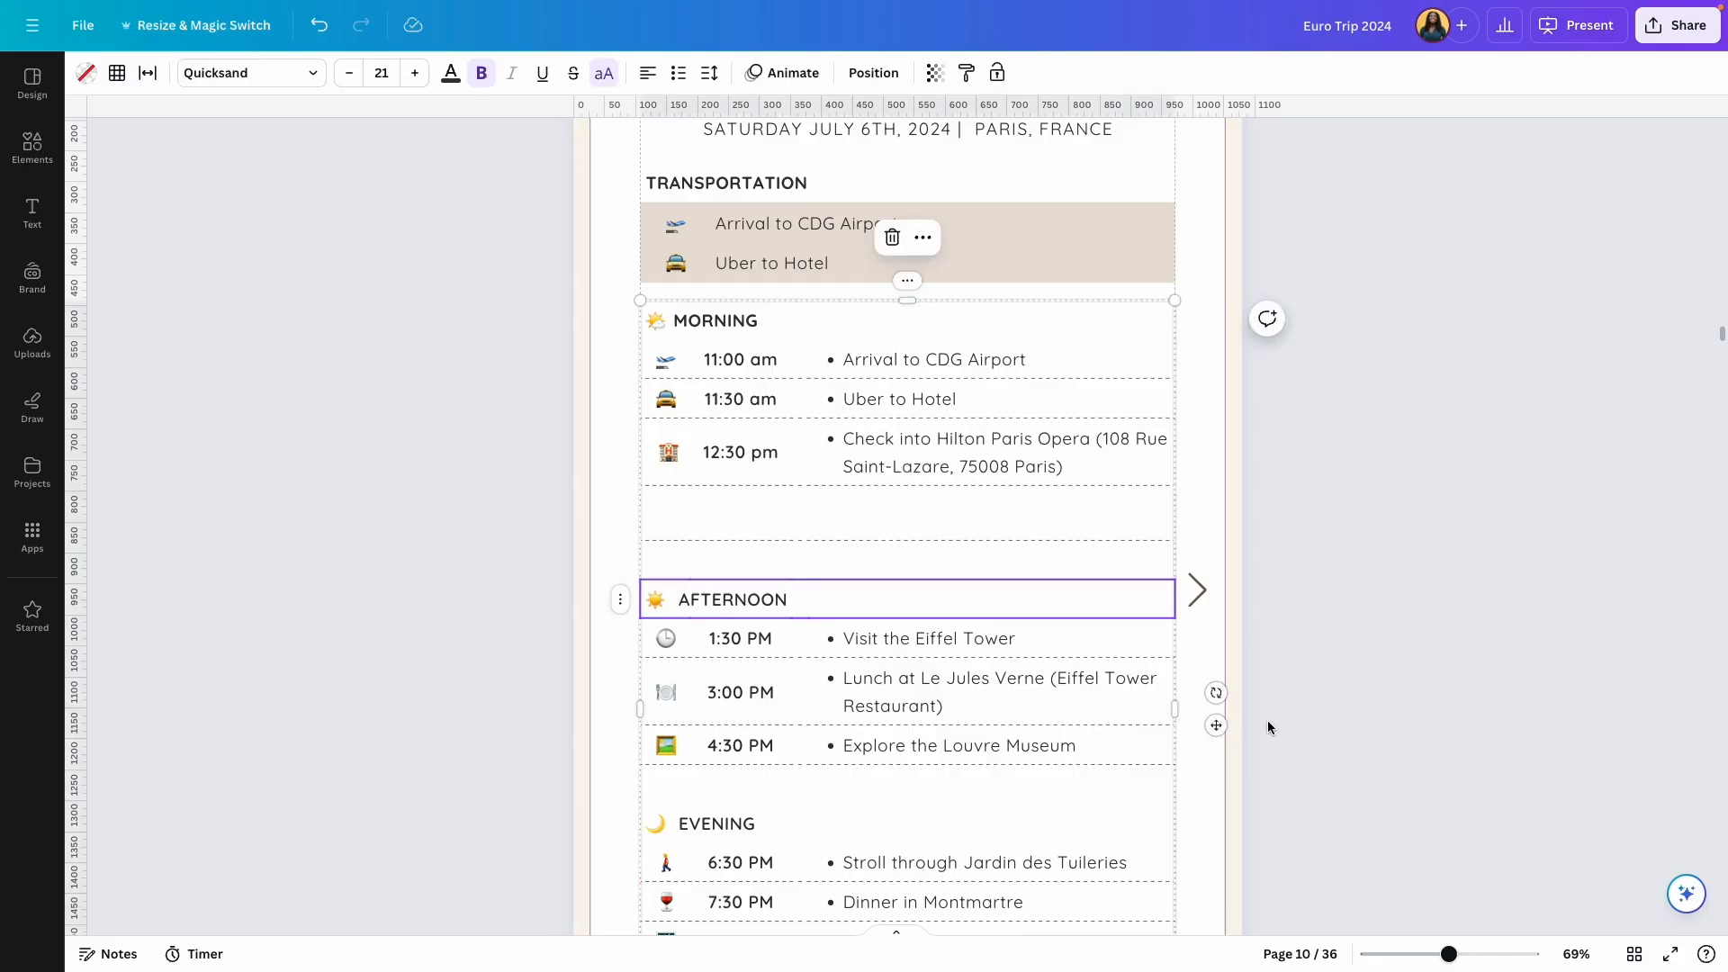
pyautogui.click(1217, 726)
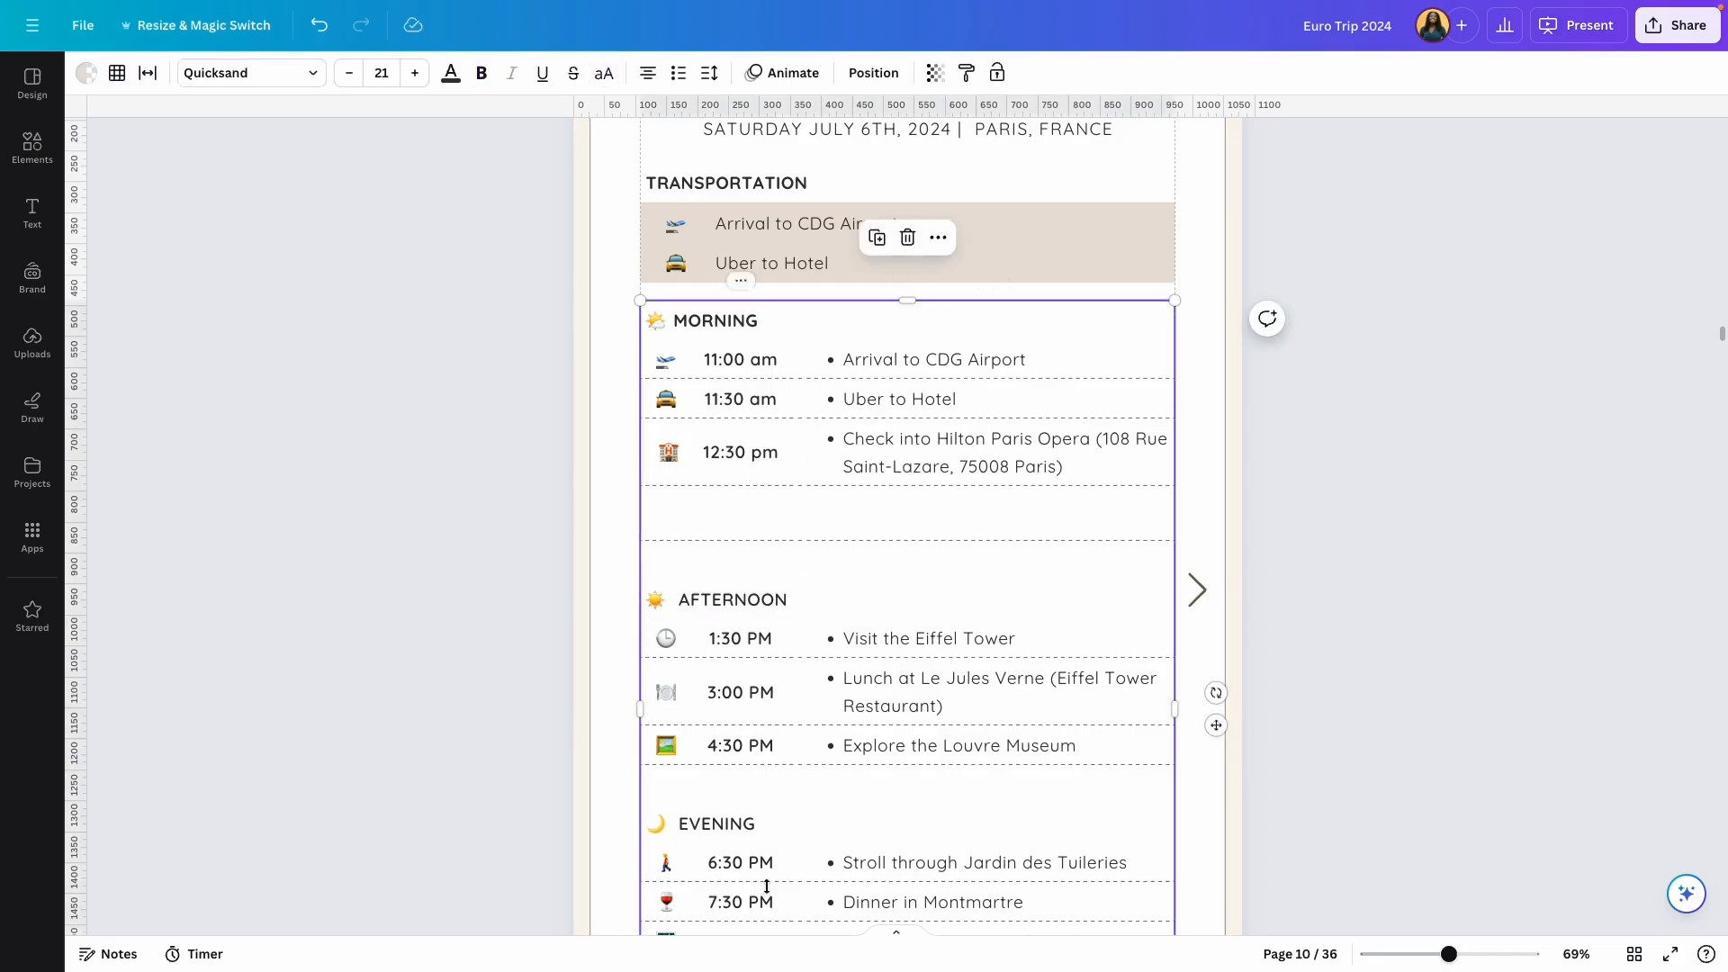
pyautogui.click(382, 70)
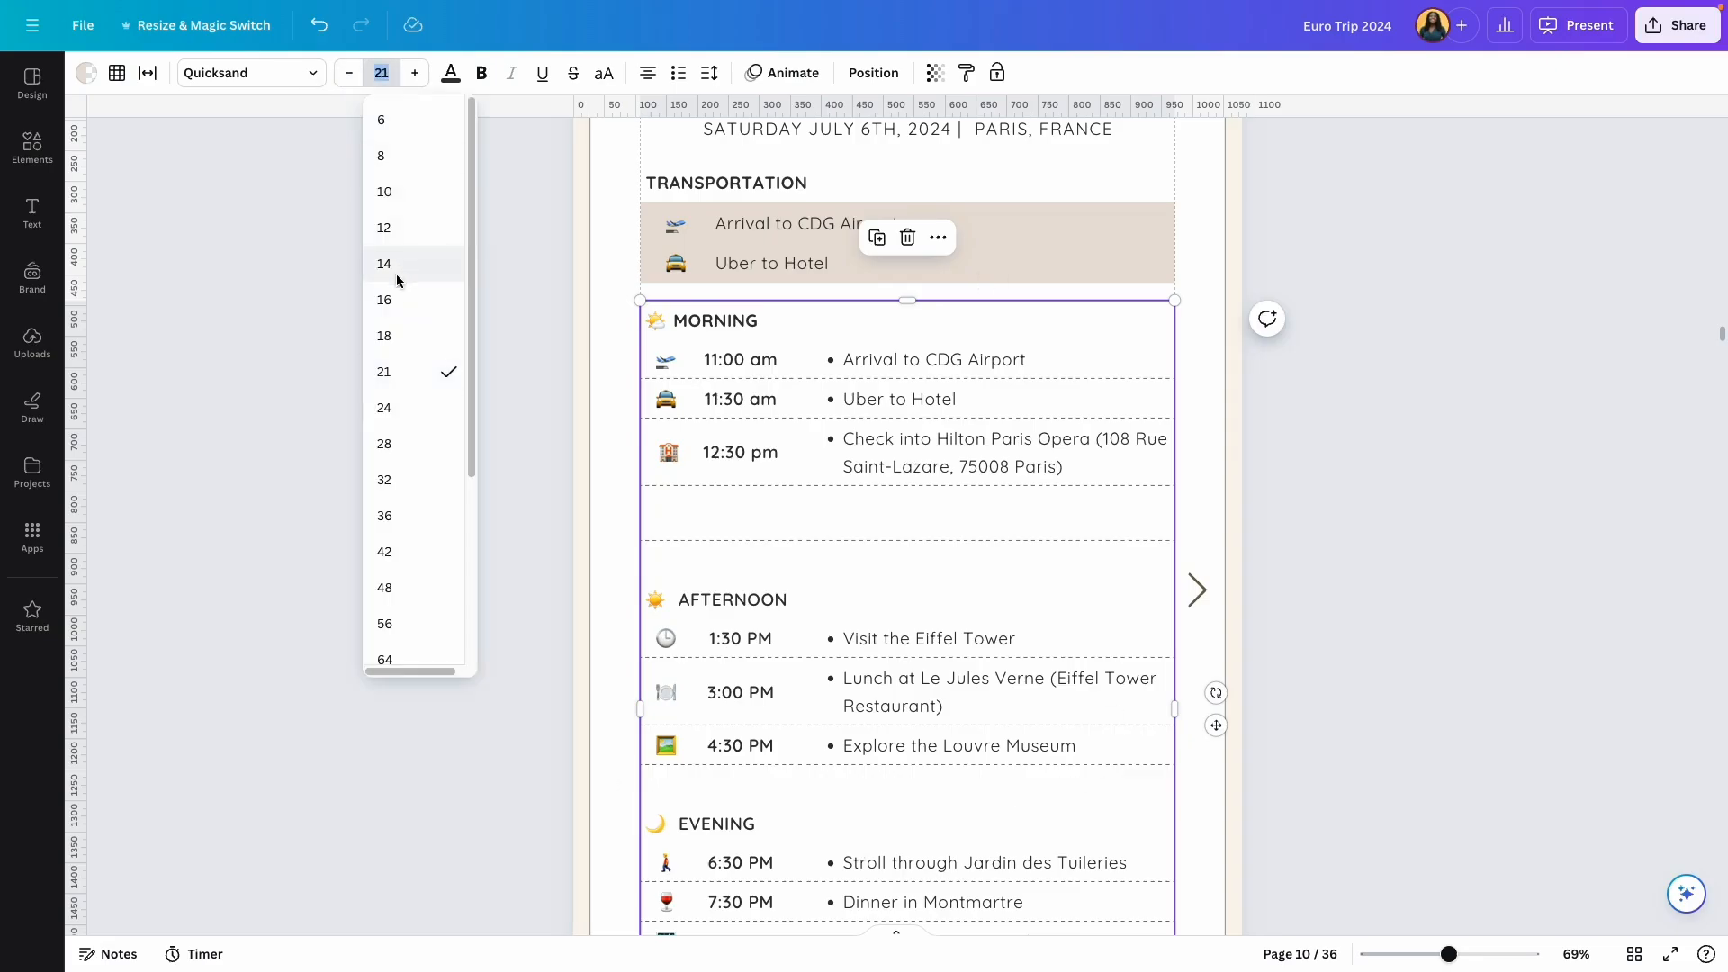
pyautogui.click(385, 300)
pyautogui.click(1017, 499)
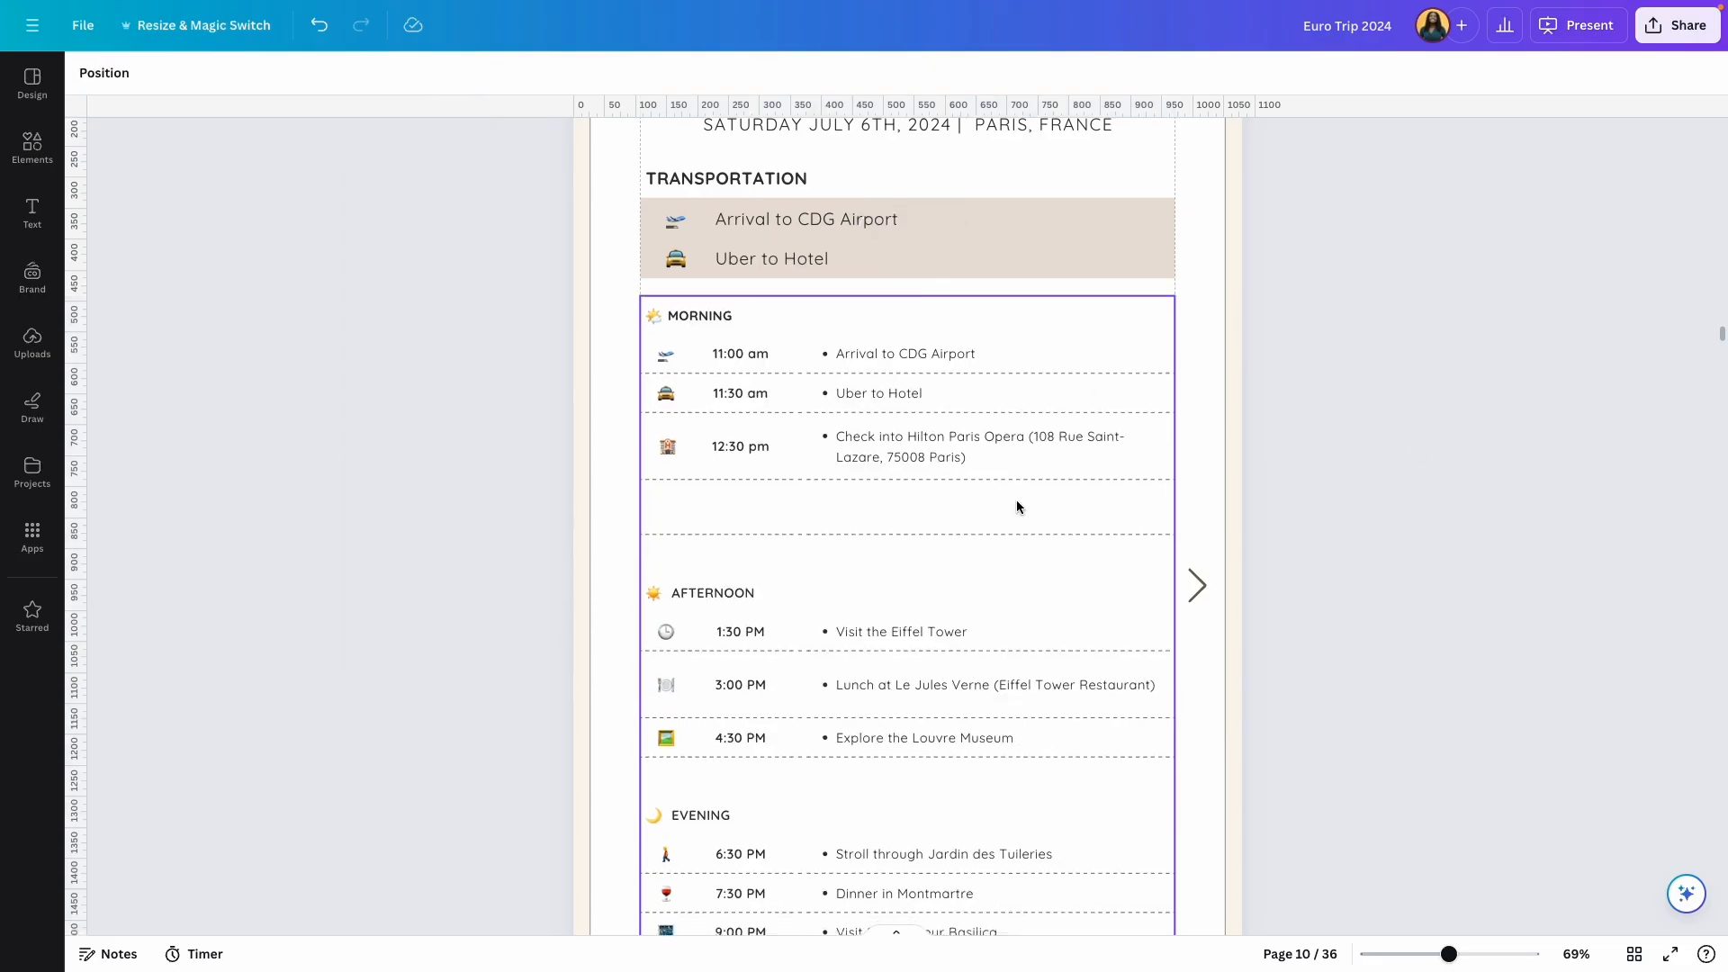
# Step: Compact the Day #1 schedule table's rows to fit the smaller text
pyautogui.scroll(-3, 1017, 499)
pyautogui.click(1125, 587)
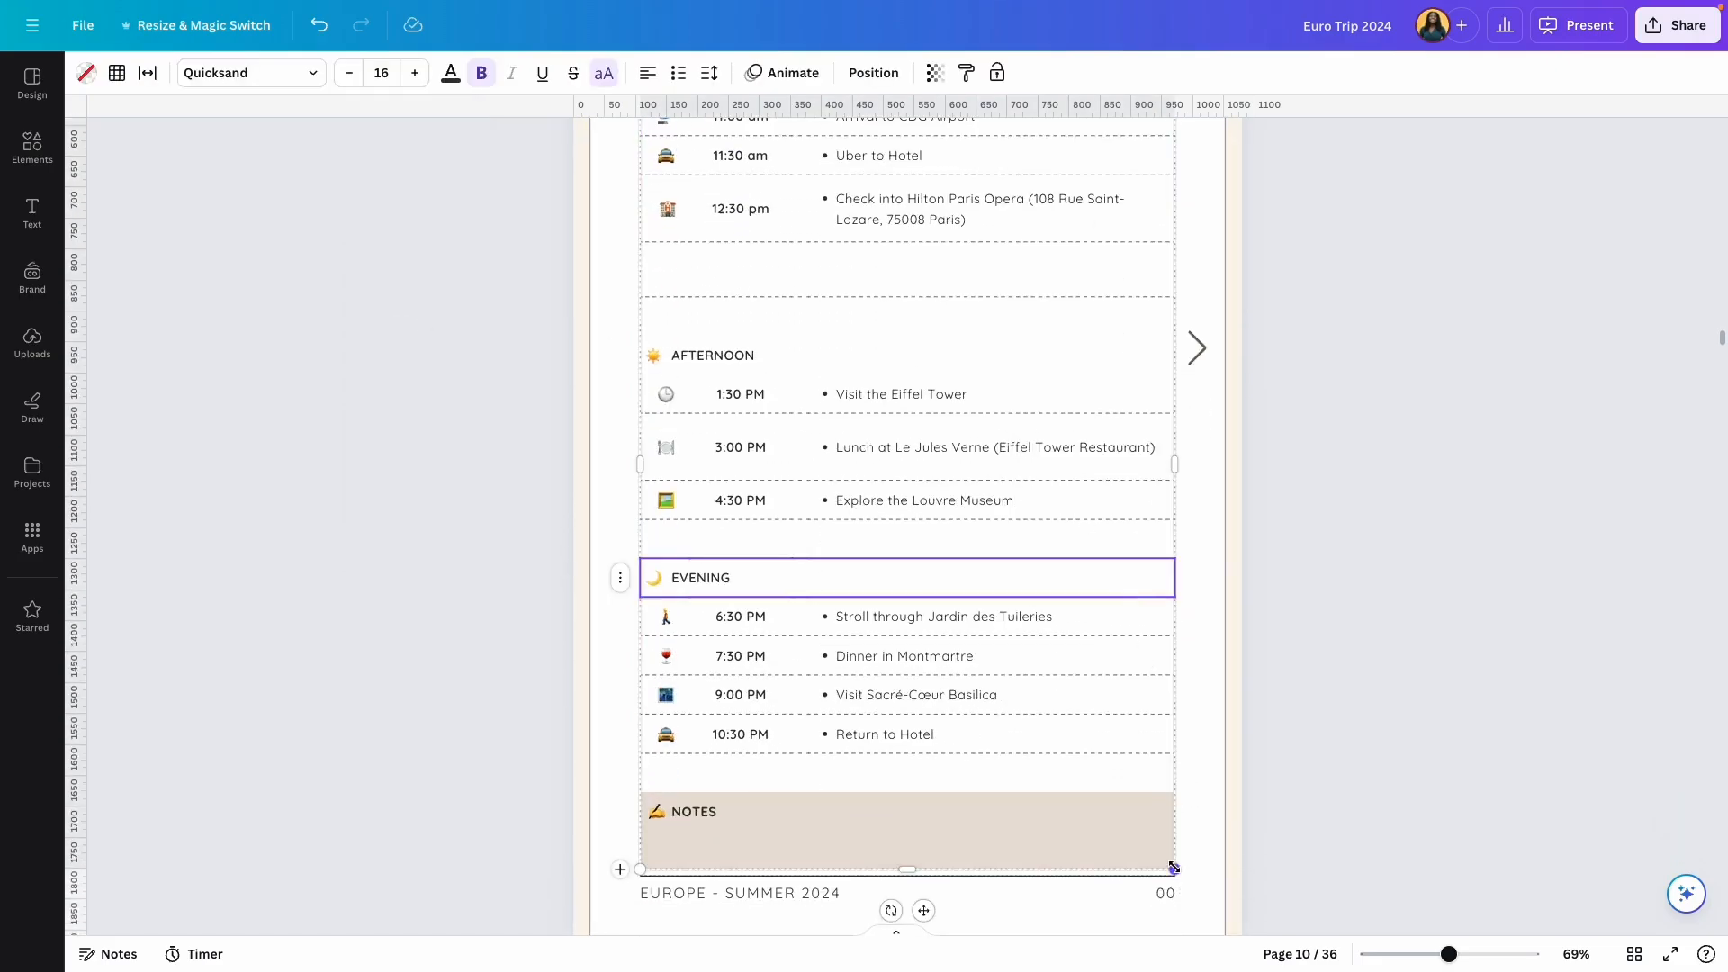
pyautogui.moveTo(1174, 869); pyautogui.dragTo(1179, 628)
# Step: Add one more empty row to each of the Morning, Afternoon and Evening sections and extend the Notes cell downward
pyautogui.rightClick(727, 439)
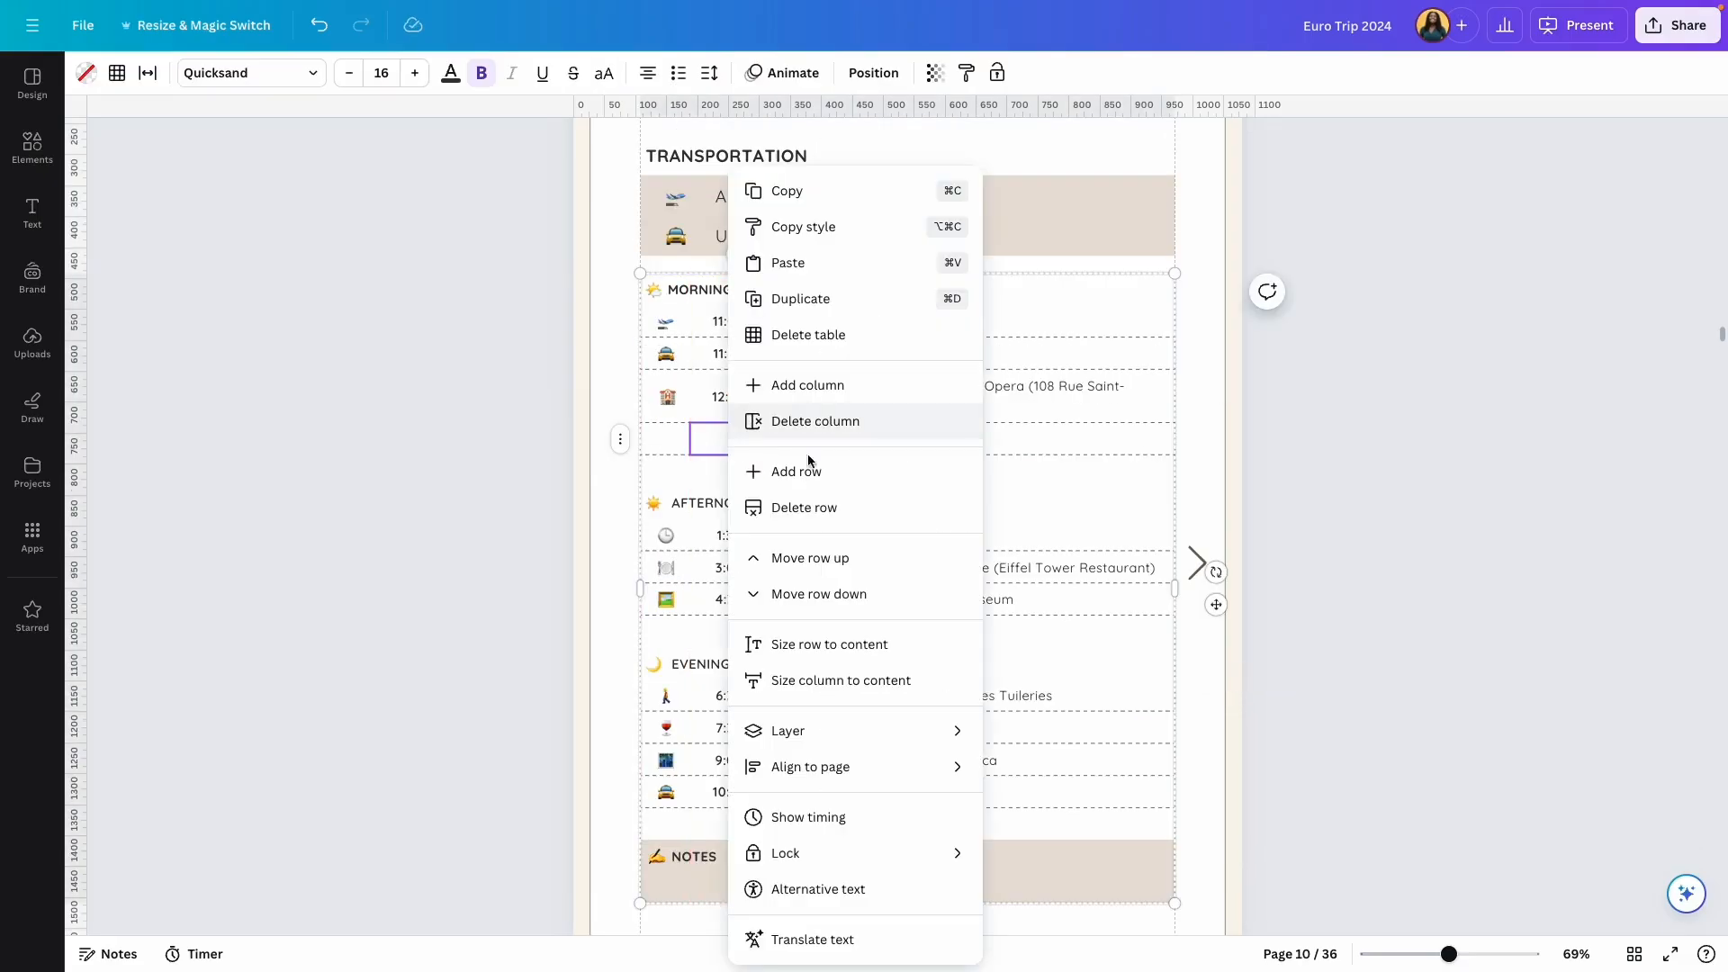
pyautogui.click(828, 469)
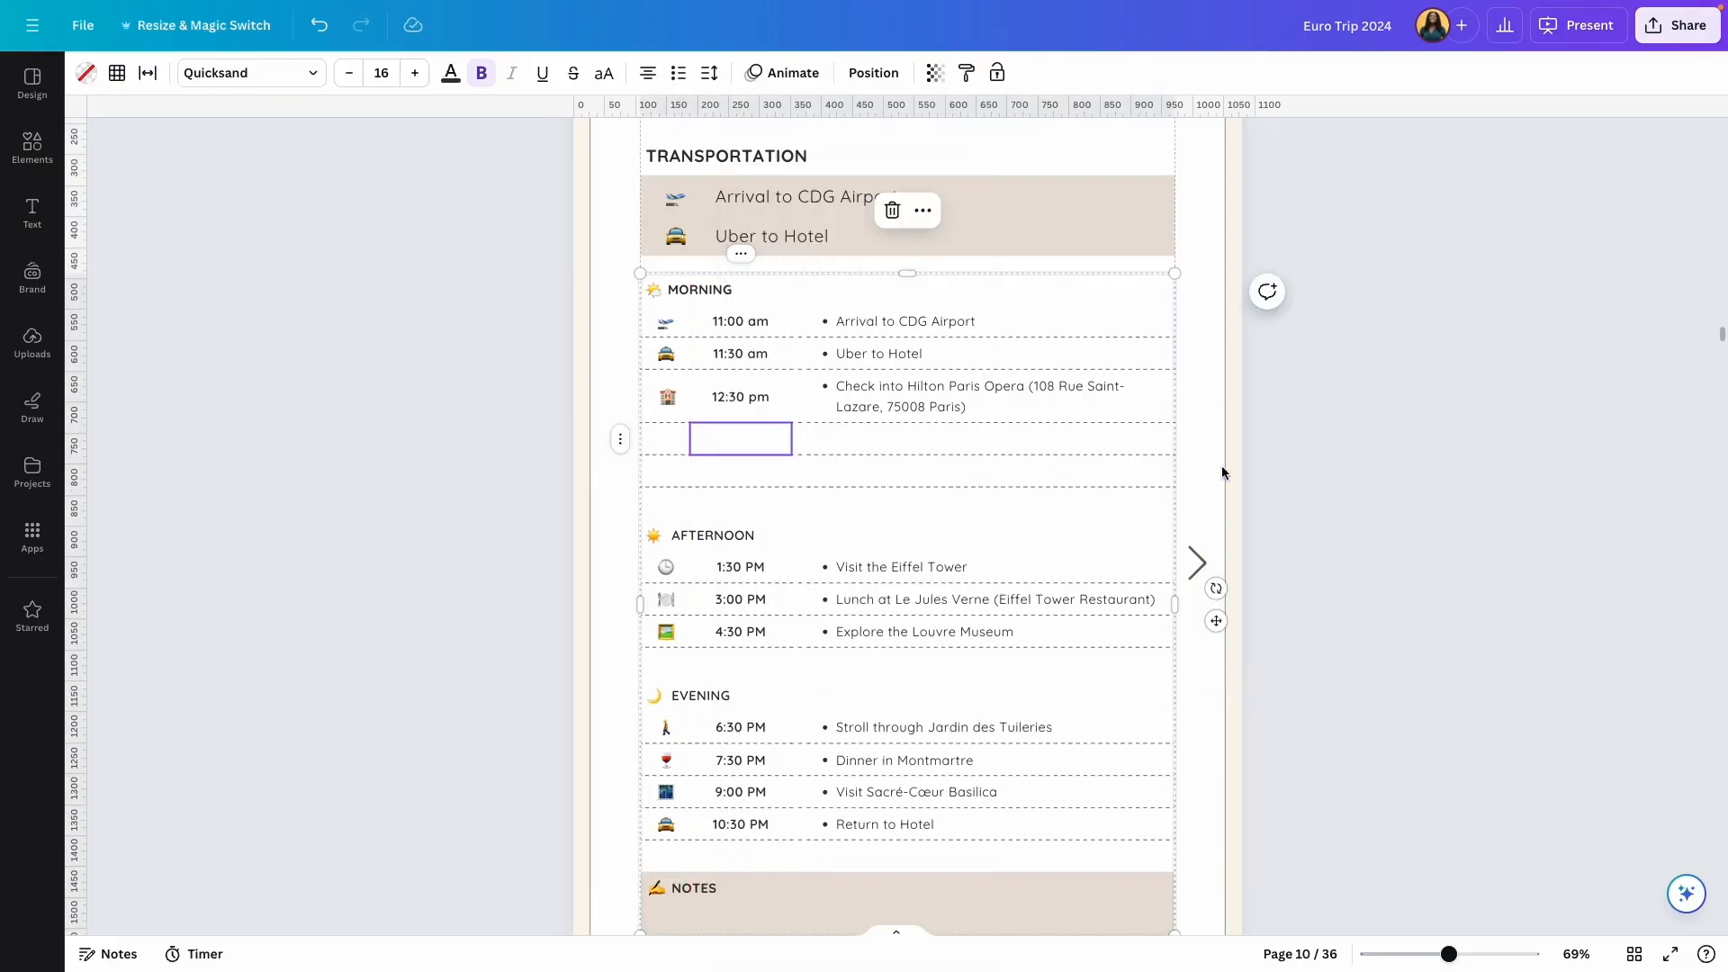
pyautogui.scroll(-1, 629, 594)
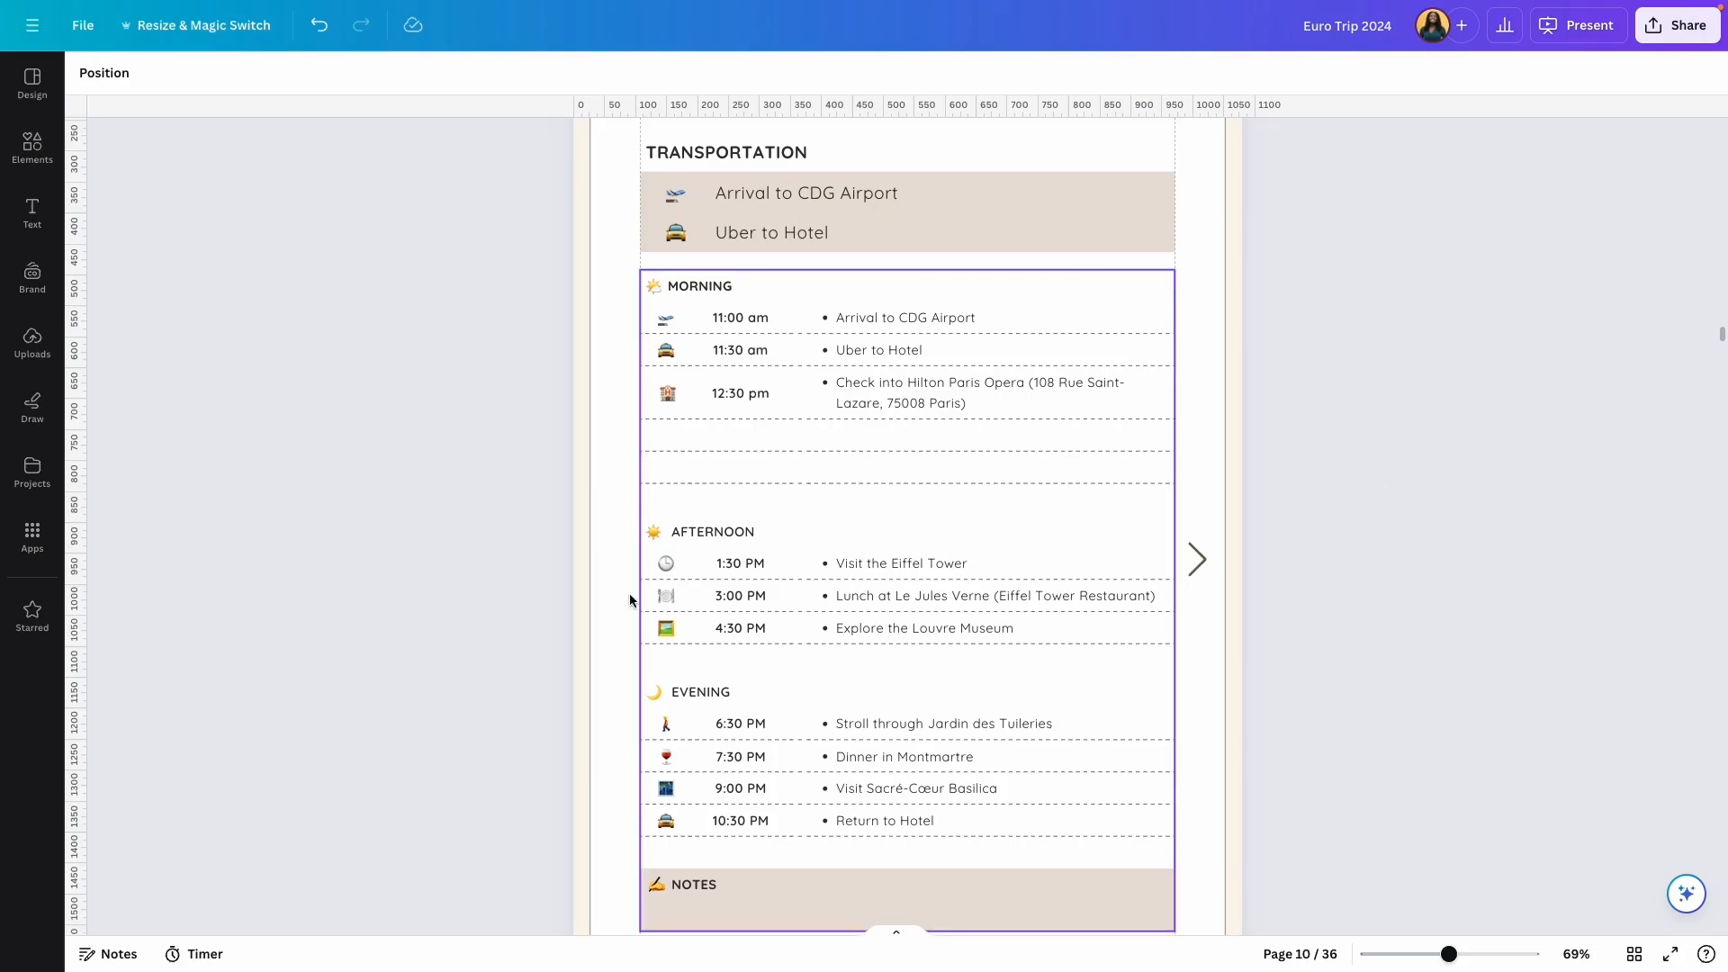
pyautogui.scroll(-3, 765, 576)
pyautogui.click(760, 529)
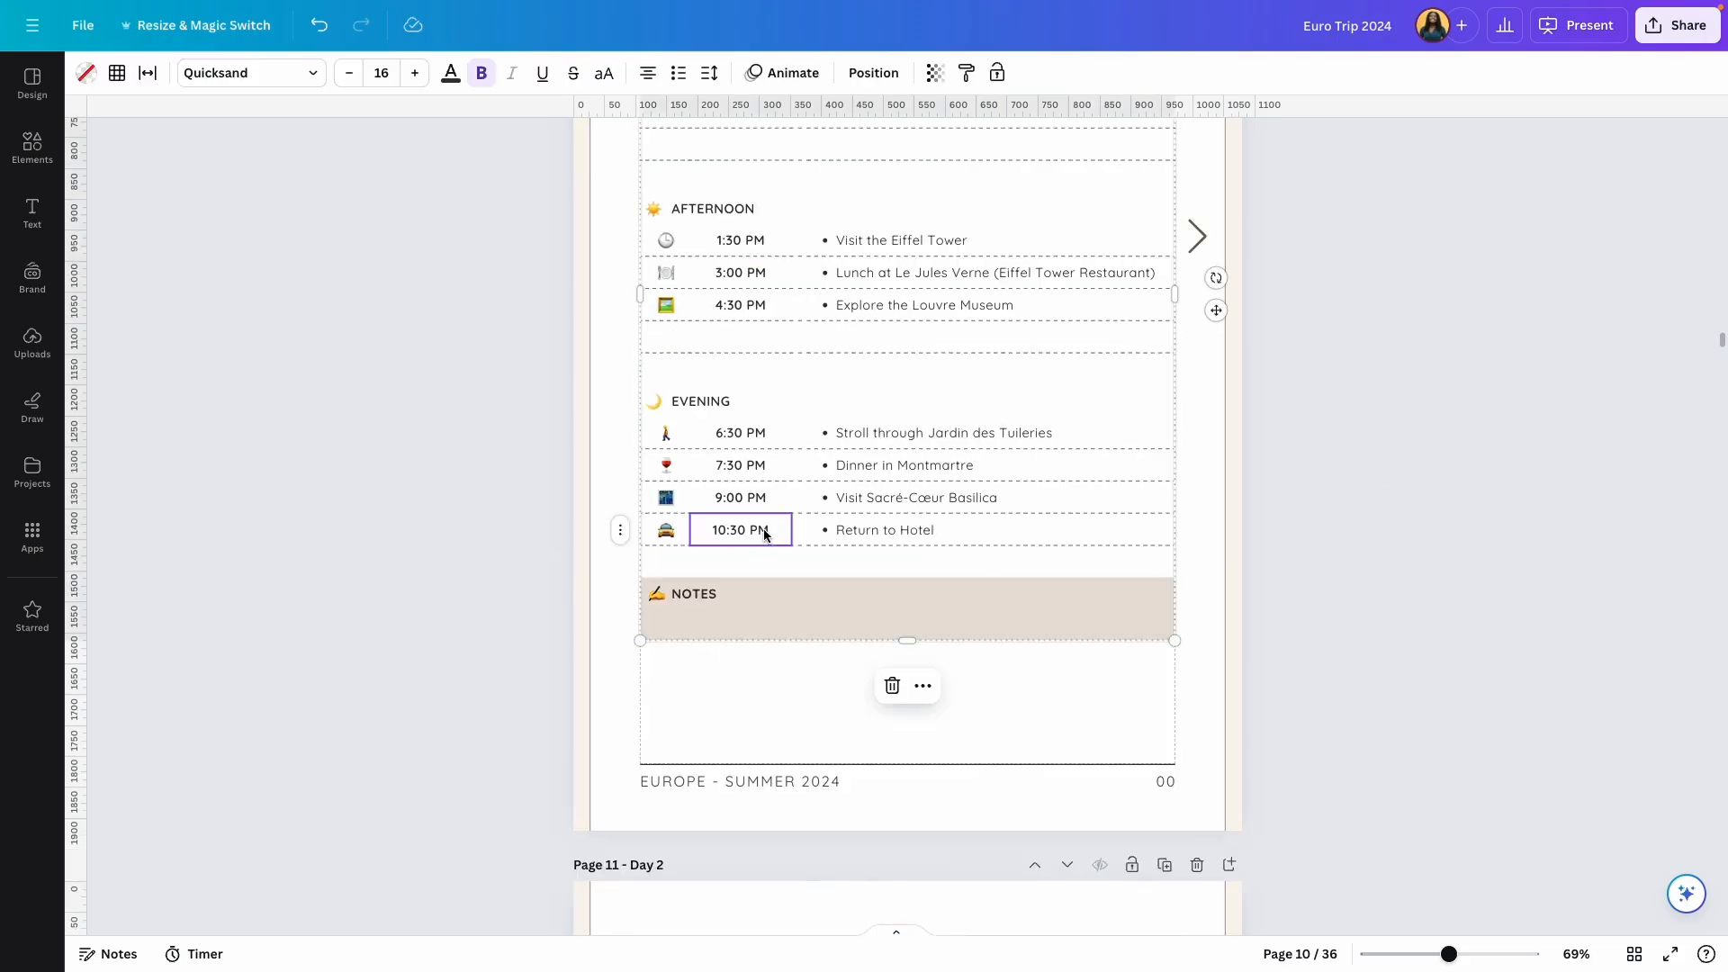
pyautogui.rightClick(768, 530)
pyautogui.click(833, 434)
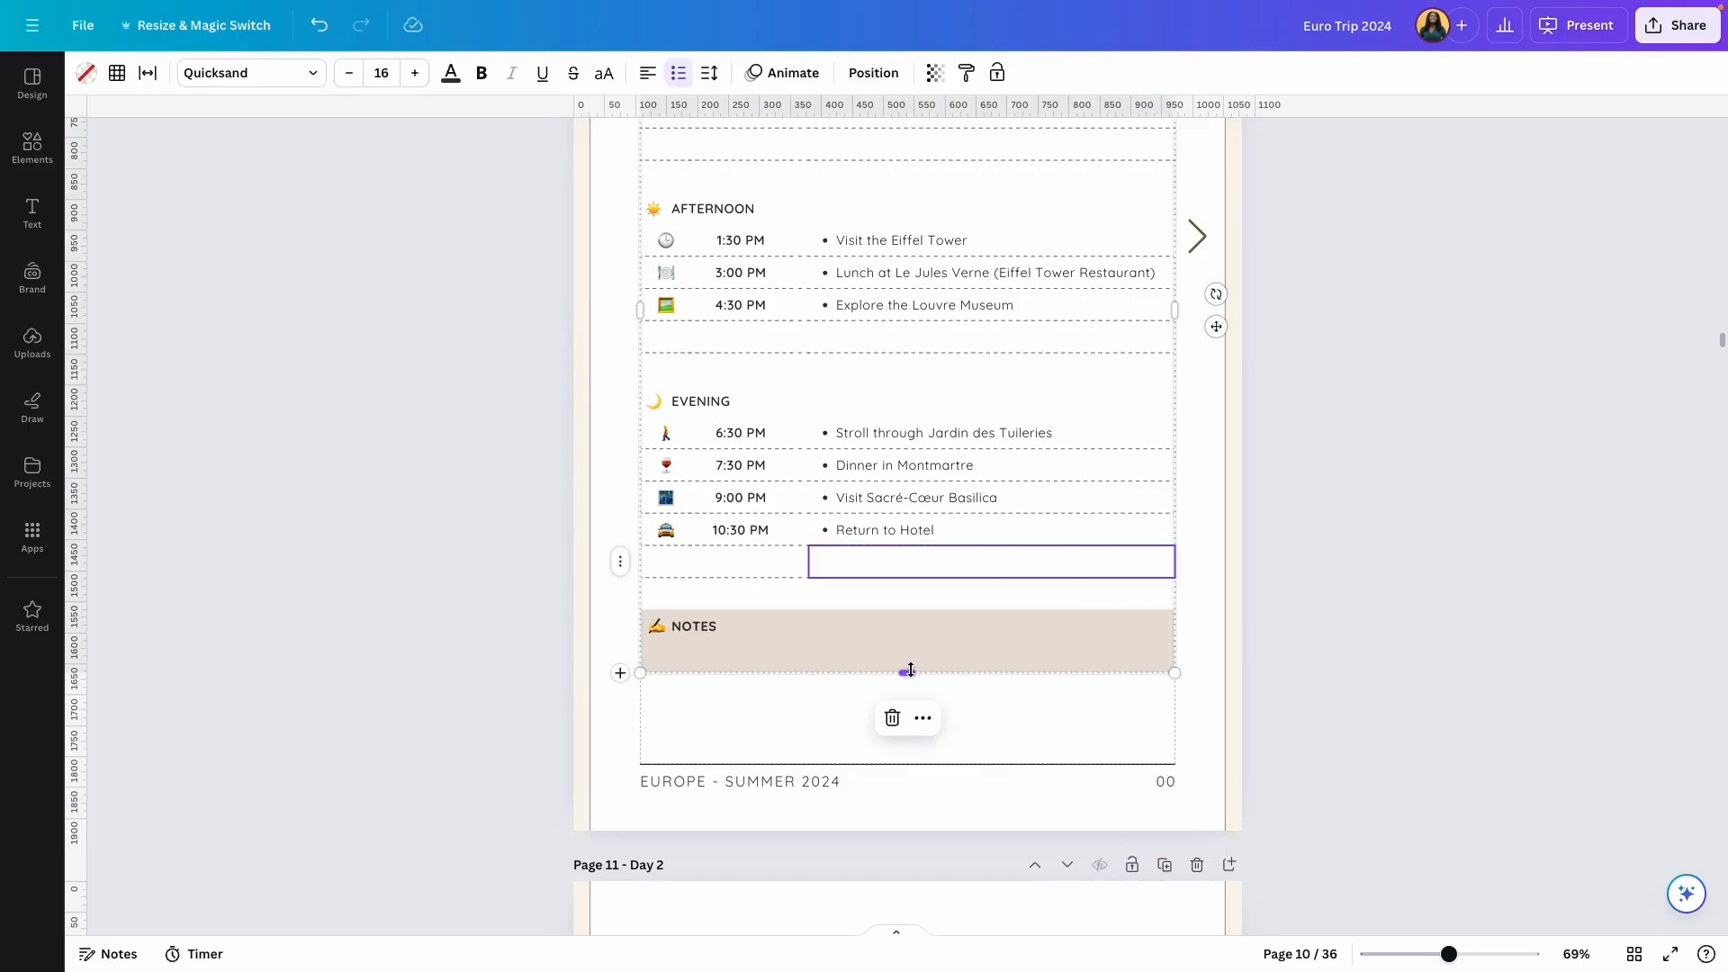
pyautogui.moveTo(907, 674); pyautogui.dragTo(918, 734)
pyautogui.scroll(3, 1021, 453)
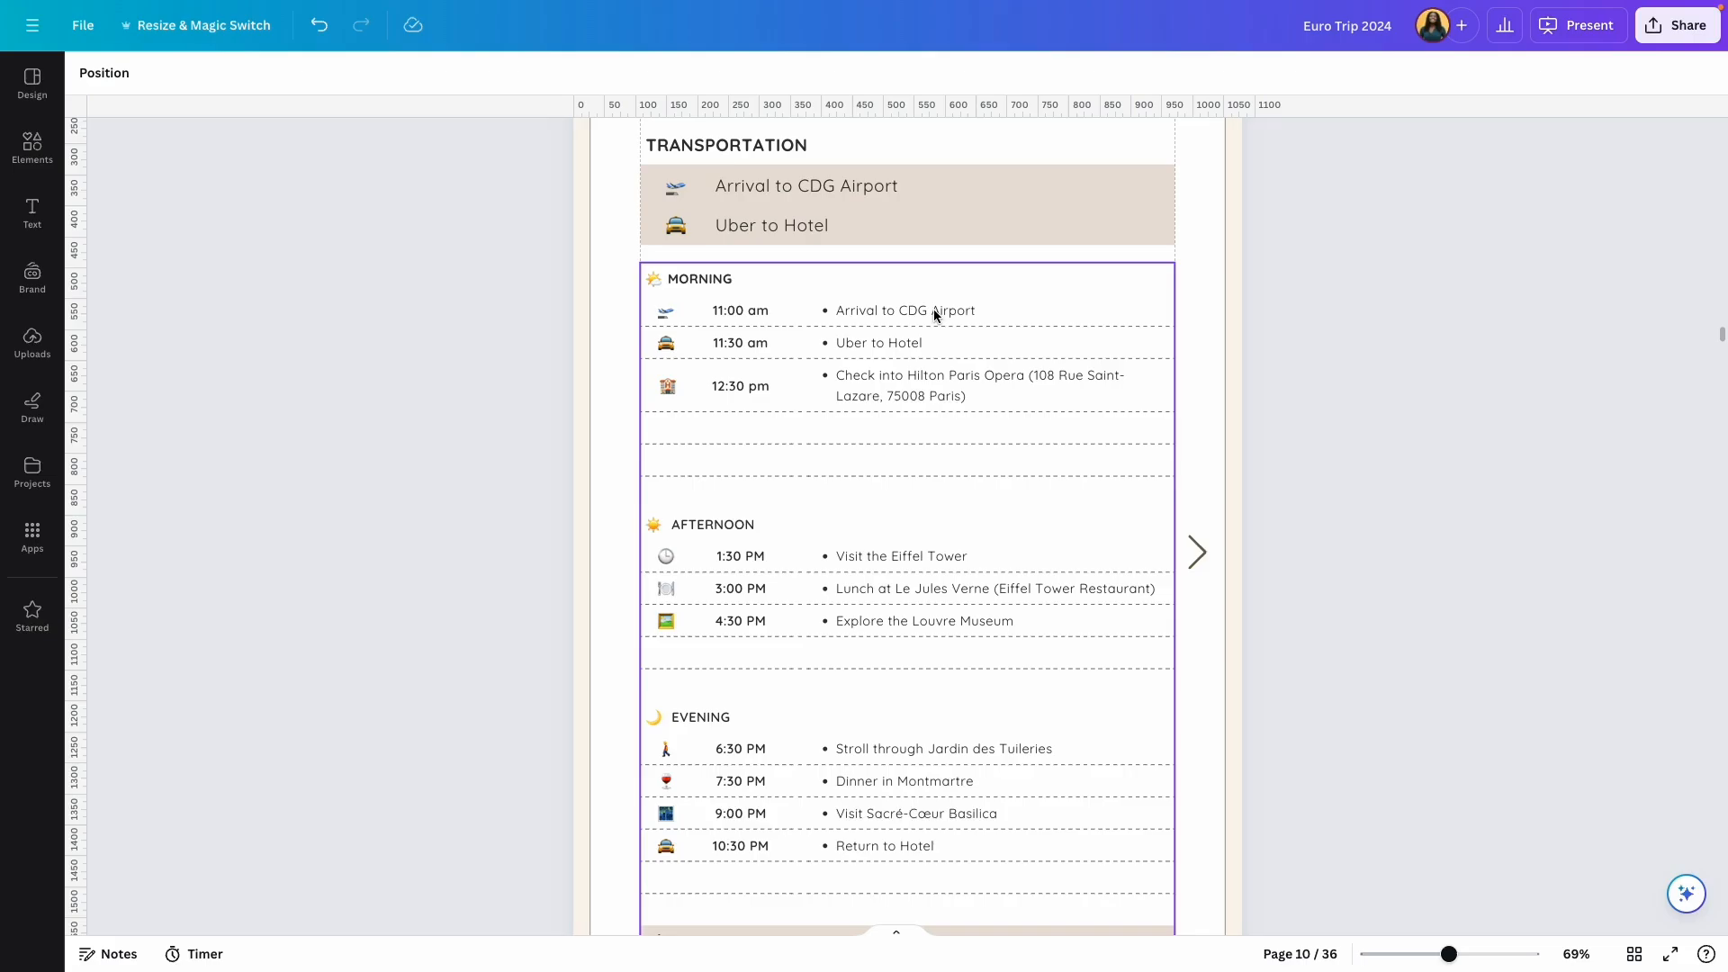
# Step: View the Day #2 page and follow the arrow links back to Day #1 and forward through Day #2 to Day #3
pyautogui.scroll(-10, 1461, 393)
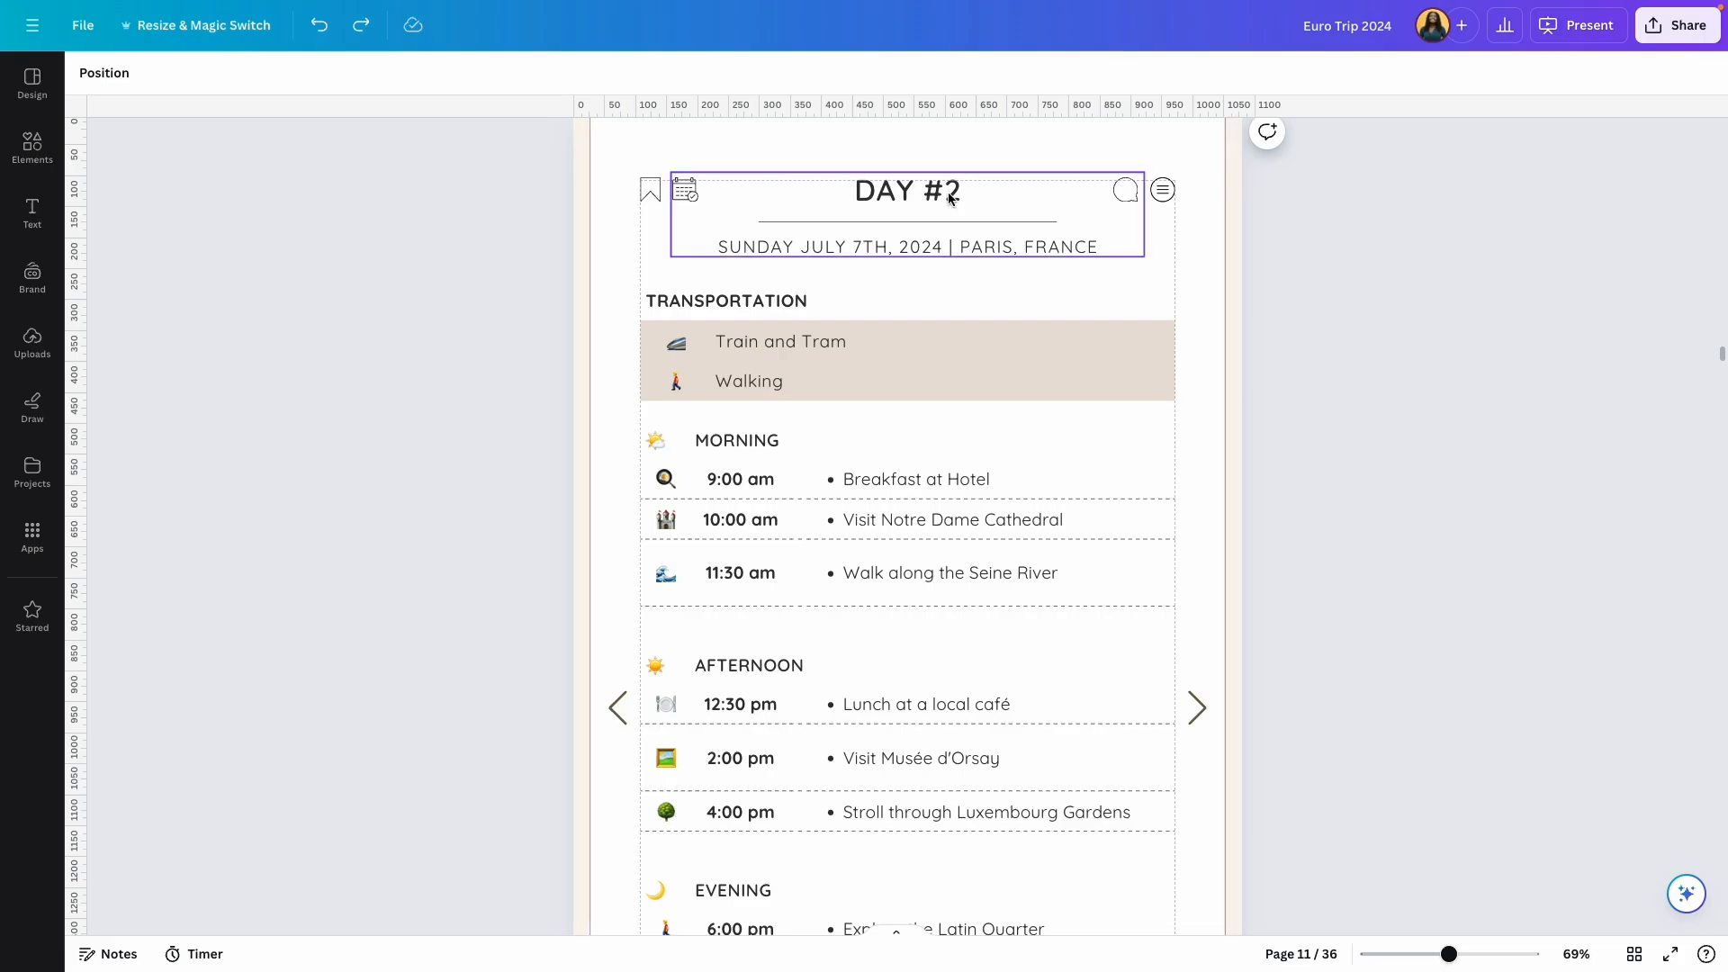
pyautogui.scroll(-2, 1356, 550)
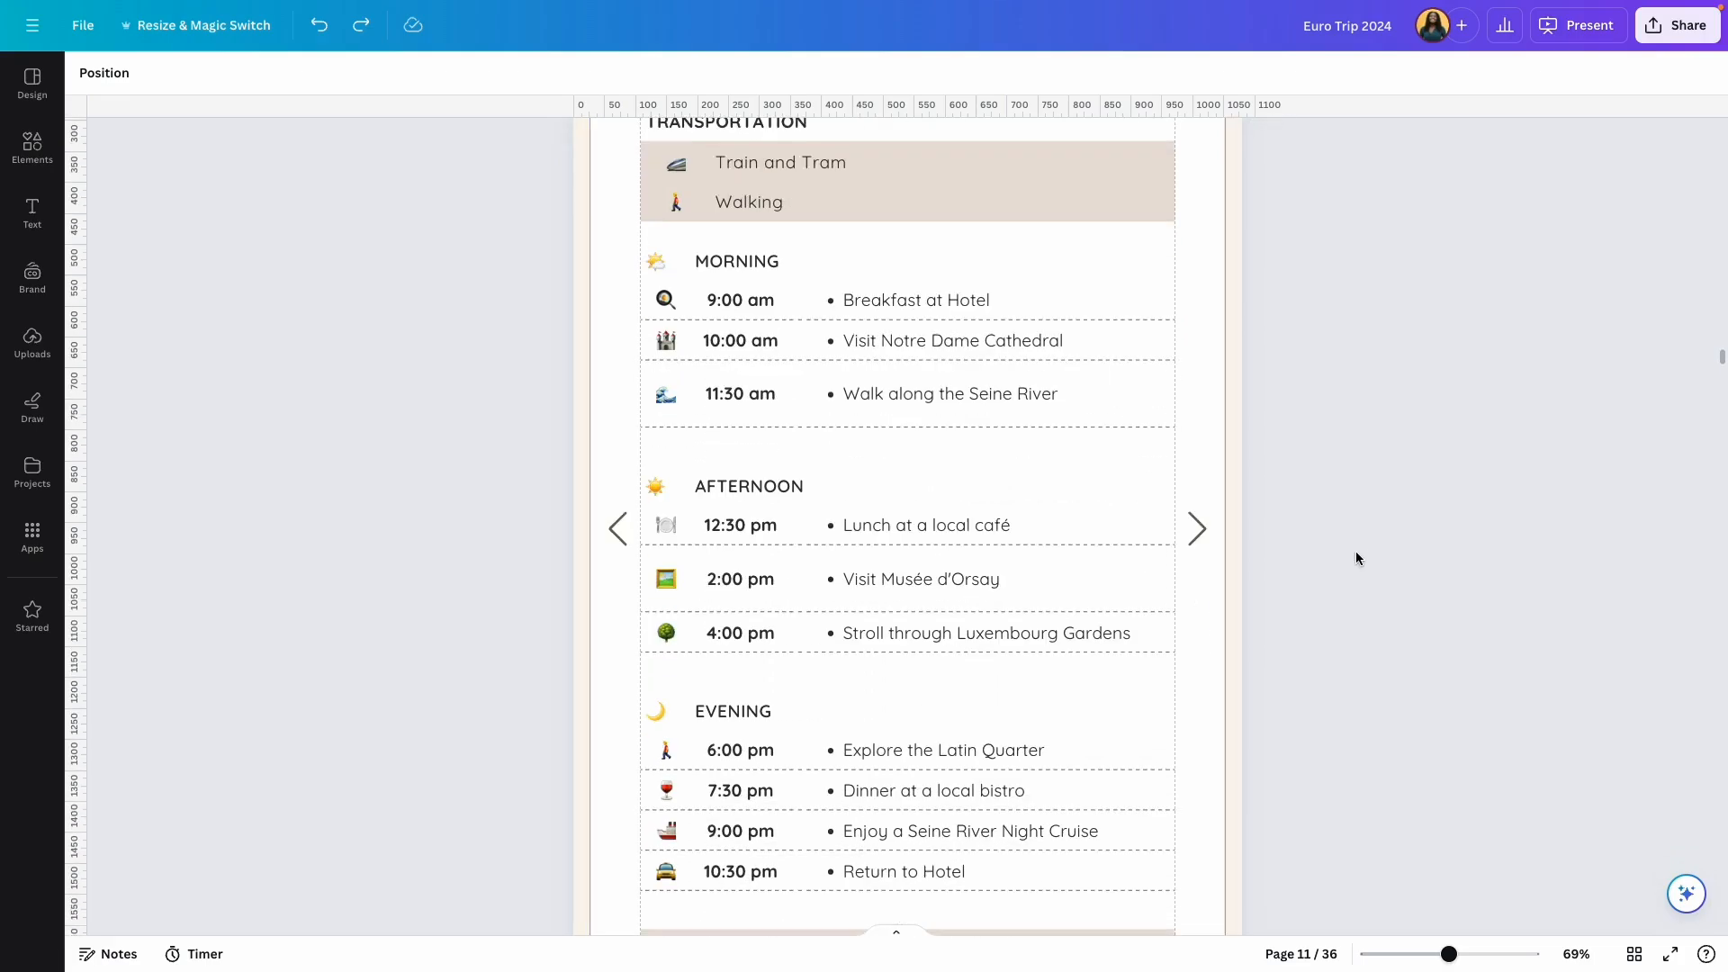
pyautogui.click(621, 524)
pyautogui.click(547, 463)
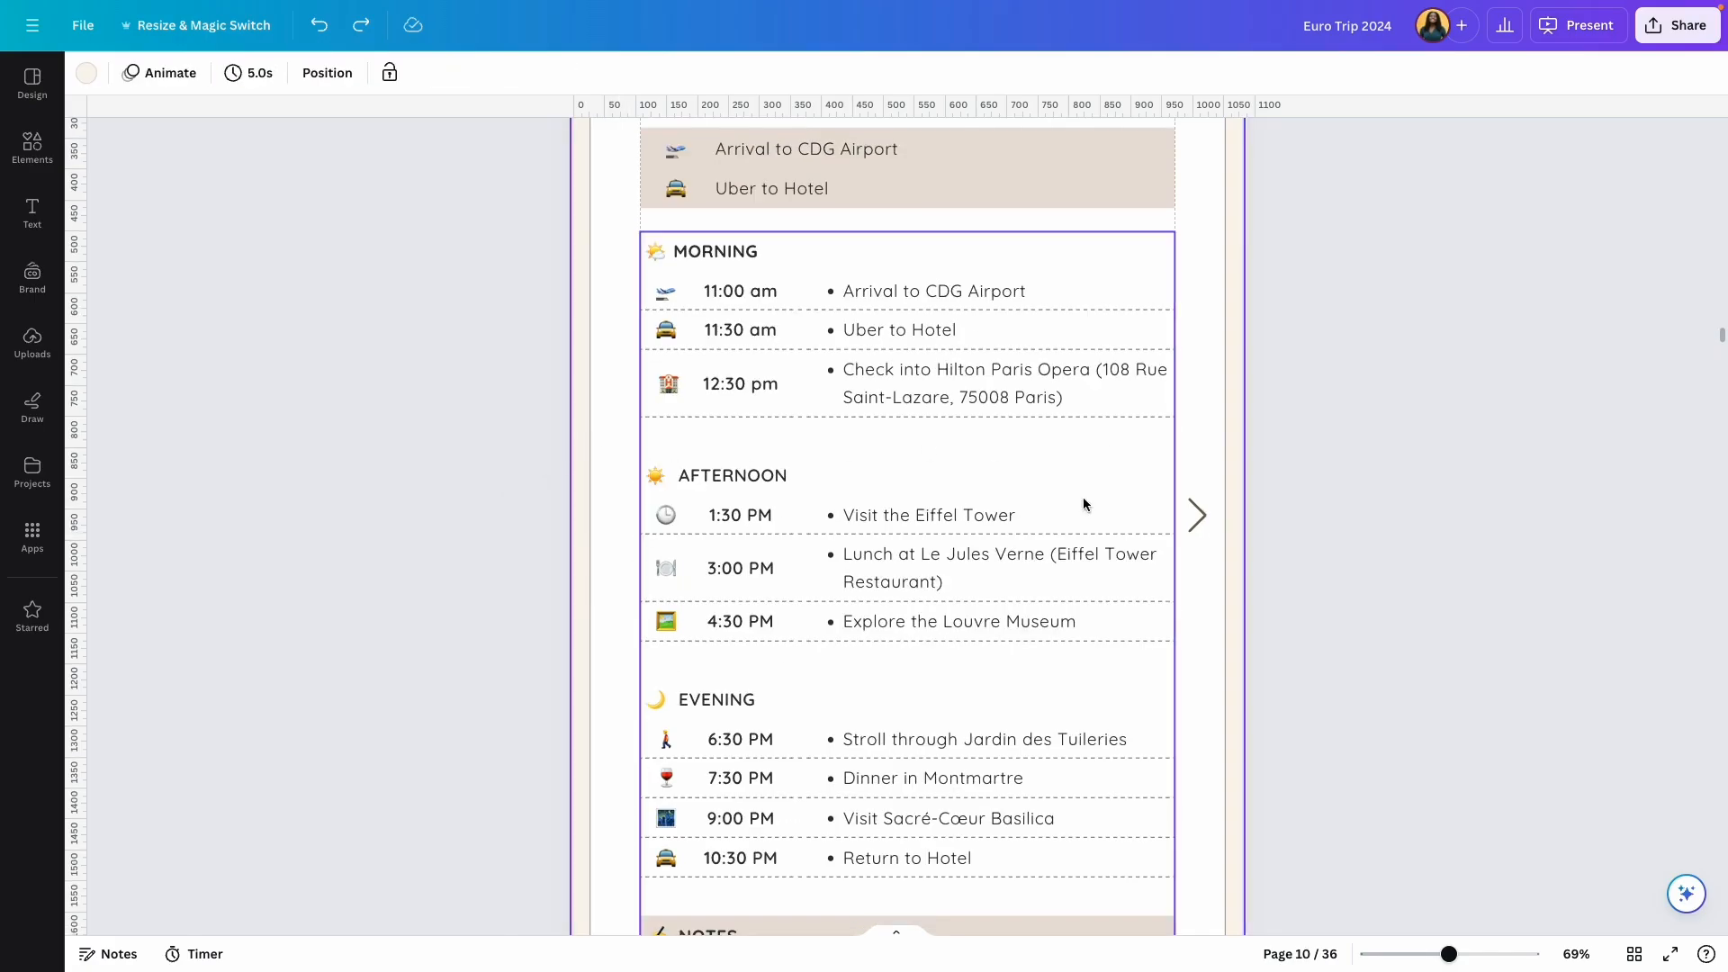
pyautogui.click(1192, 517)
pyautogui.click(1130, 453)
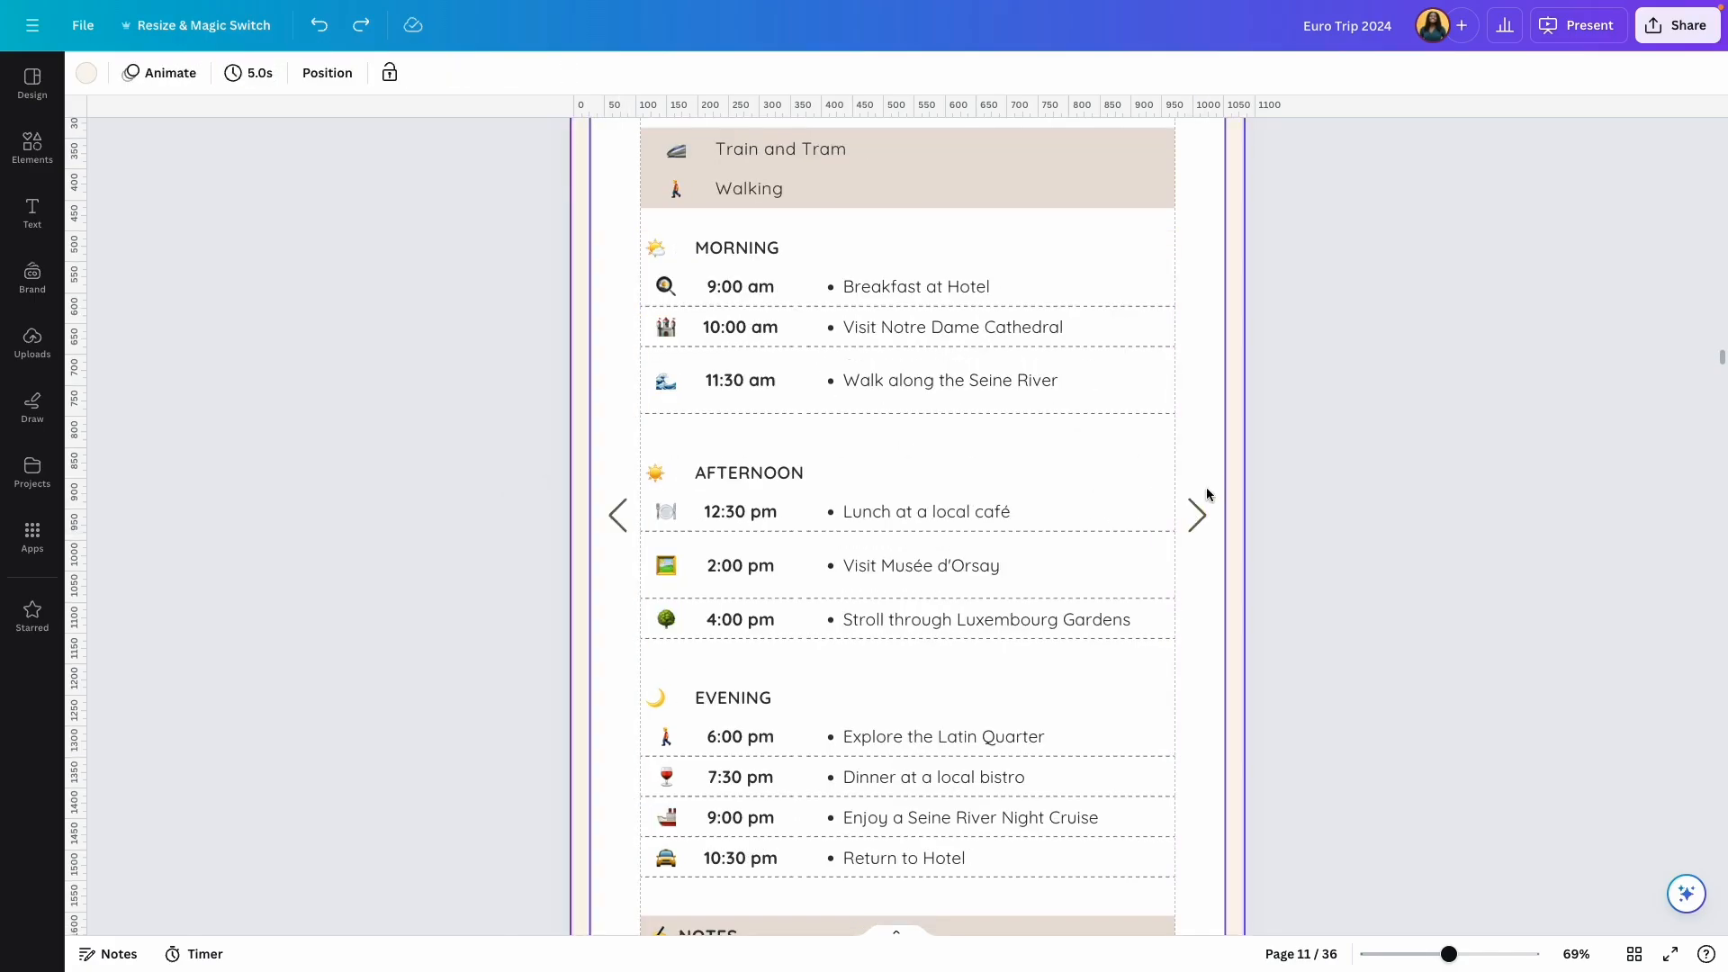
pyautogui.click(1196, 516)
pyautogui.click(1129, 453)
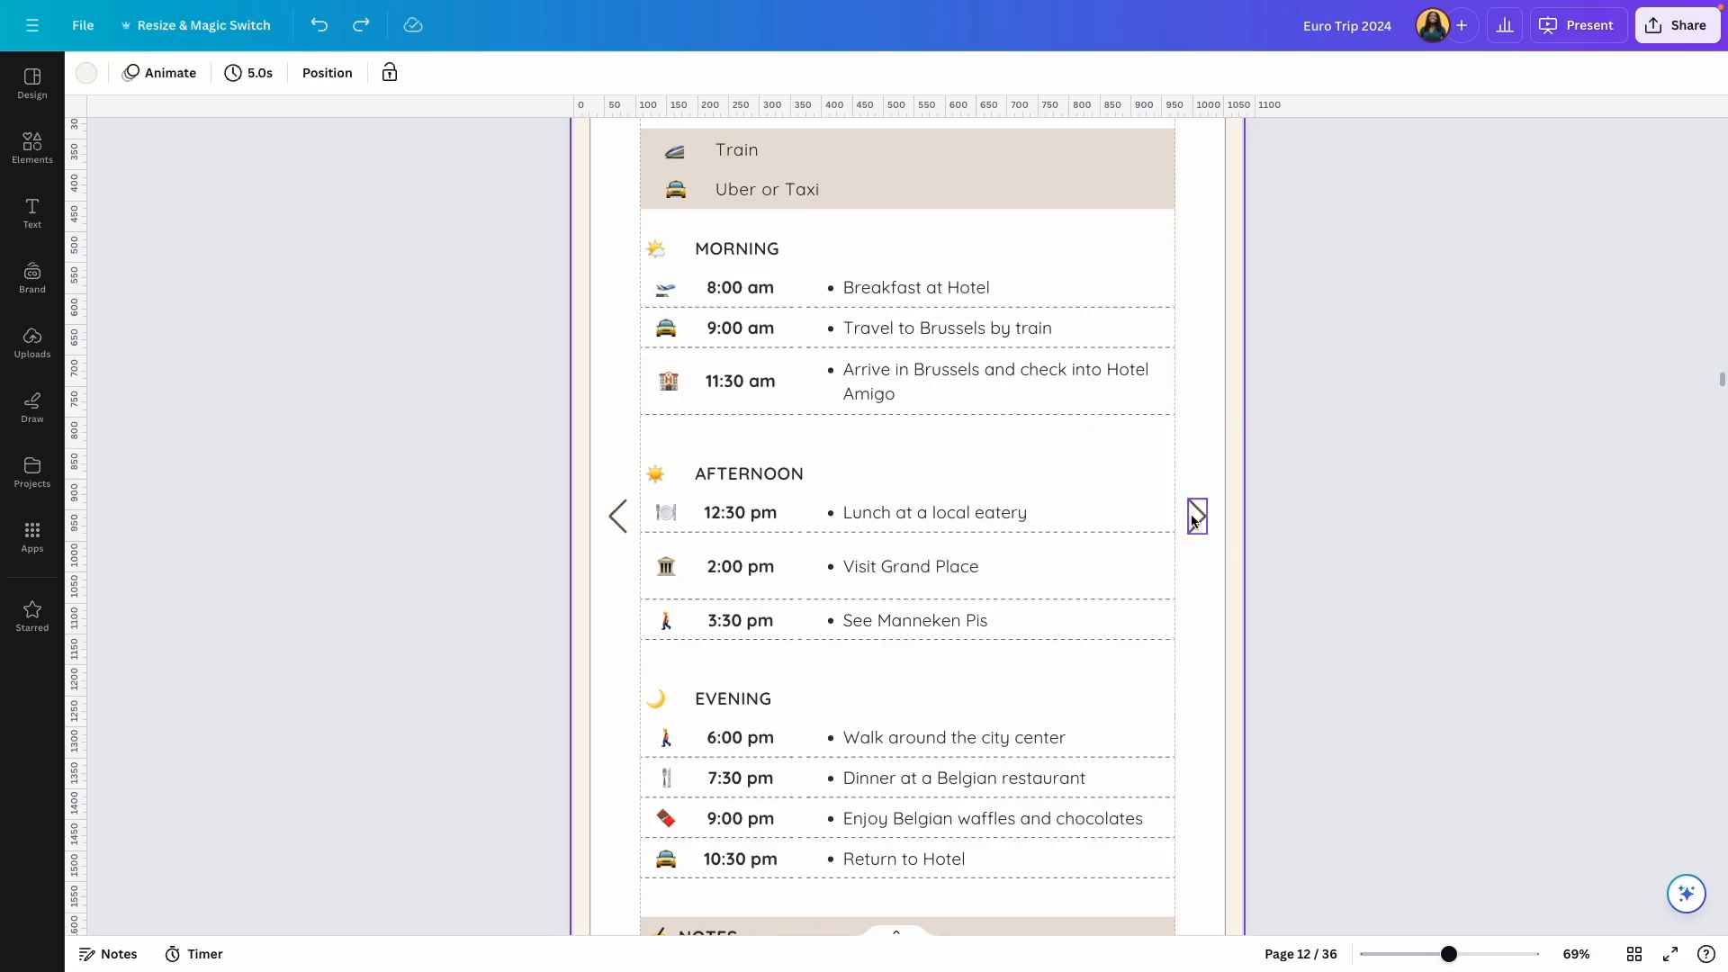
# Step: Follow the calendar icon's link in the Day #3 page header back to the daily schedule page
pyautogui.scroll(3, 867, 436)
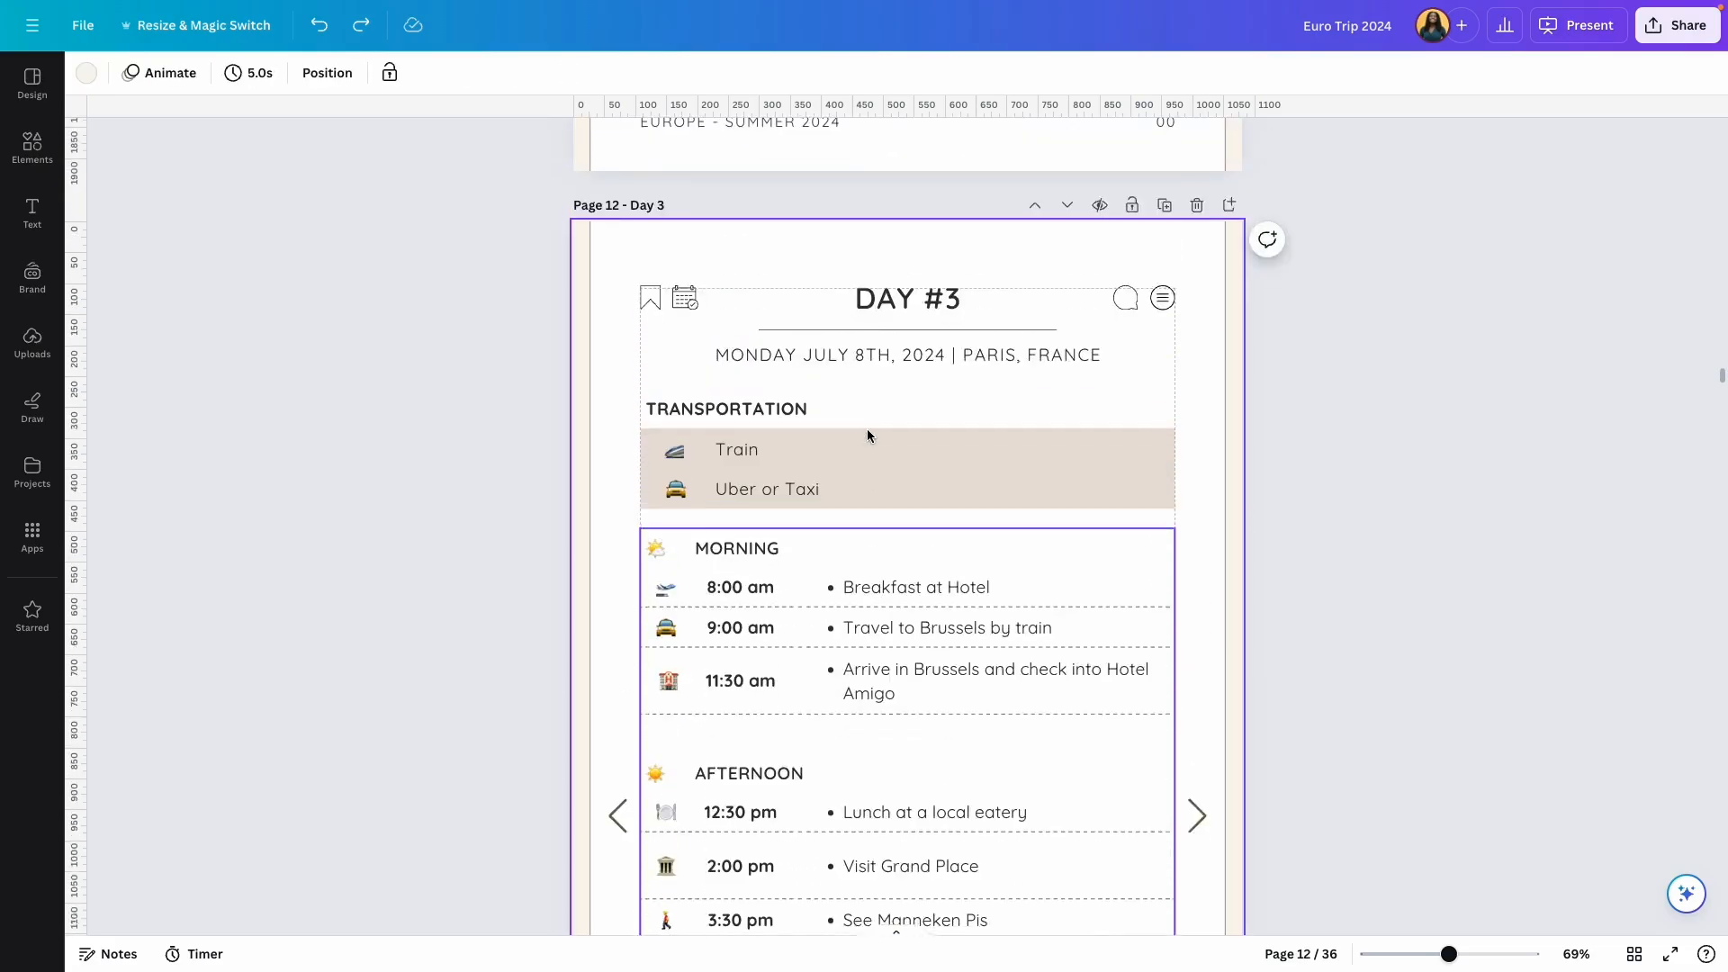
pyautogui.click(682, 307)
pyautogui.click(629, 268)
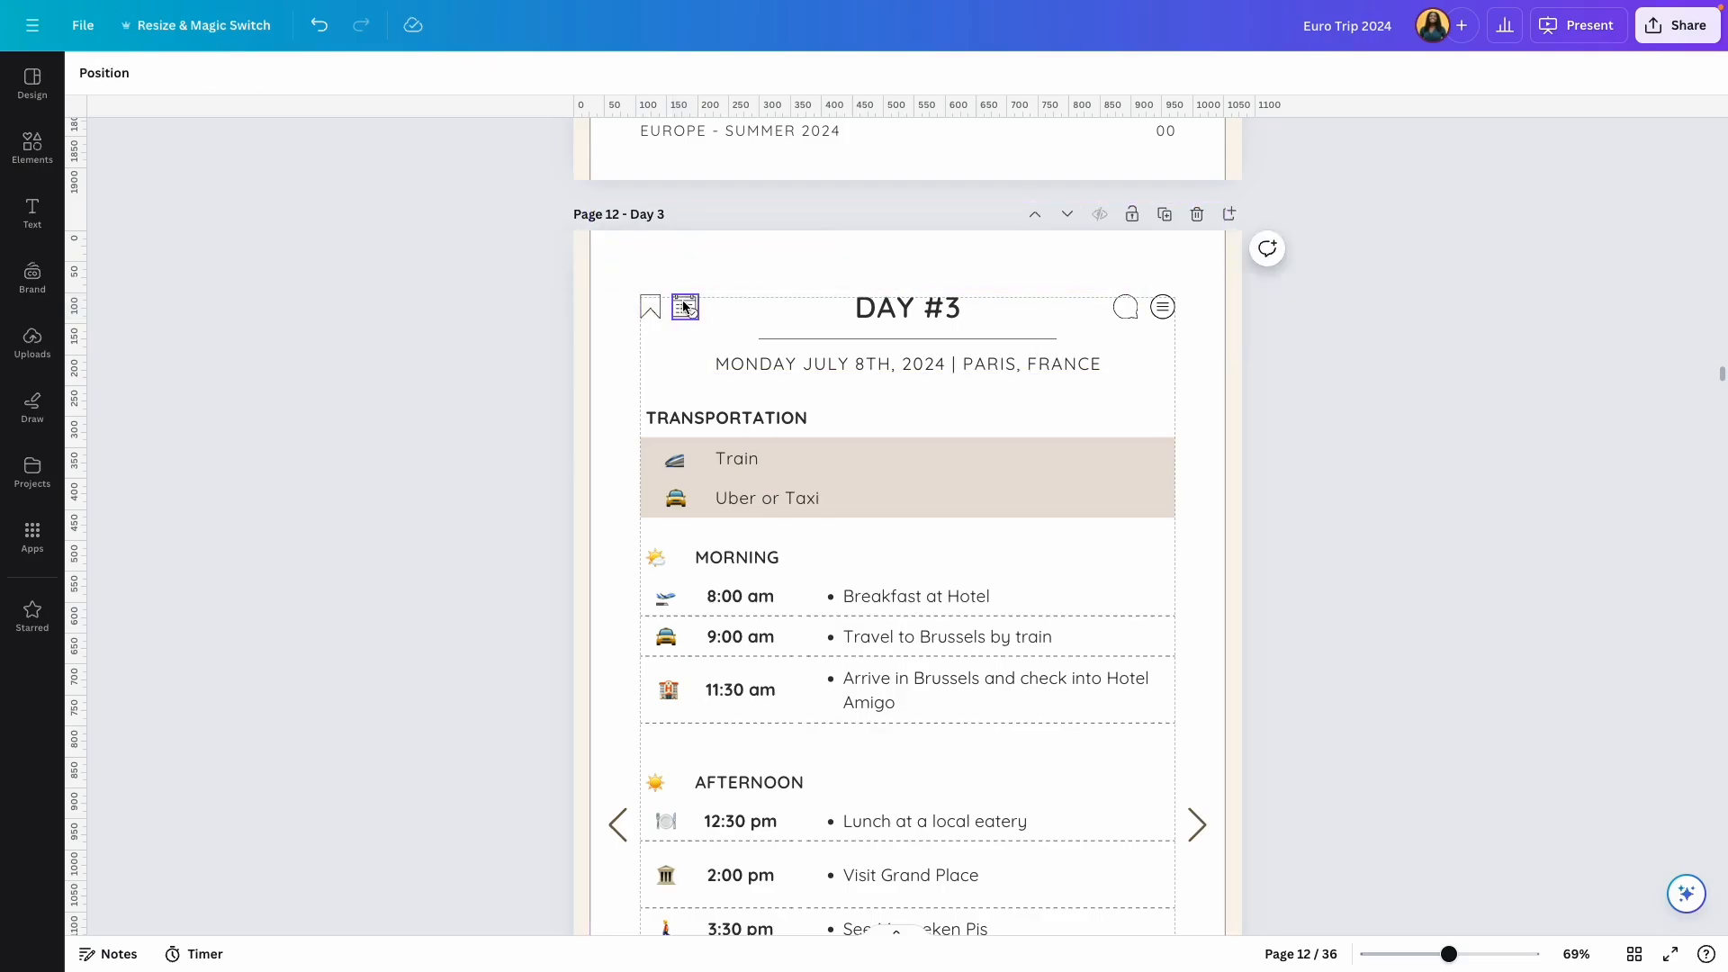
pyautogui.click(685, 307)
pyautogui.click(641, 258)
# Step: Follow the Day 12 button's link from the daily schedule to its day page
pyautogui.scroll(-4, 976, 384)
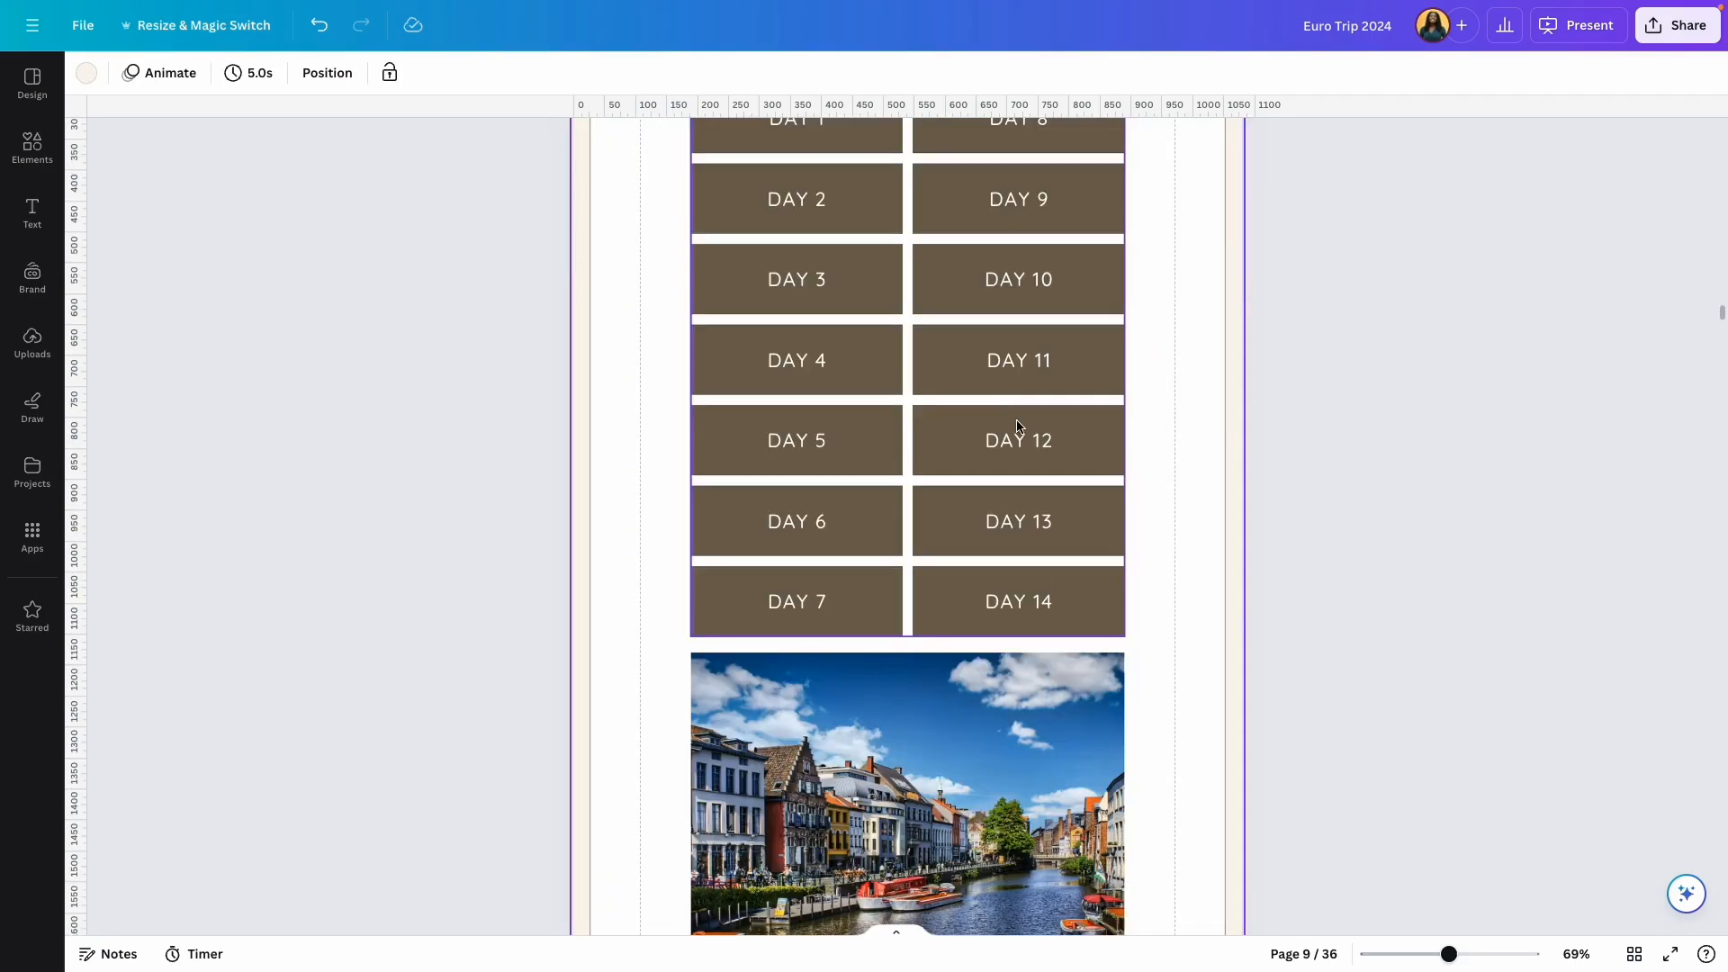
pyautogui.click(1014, 427)
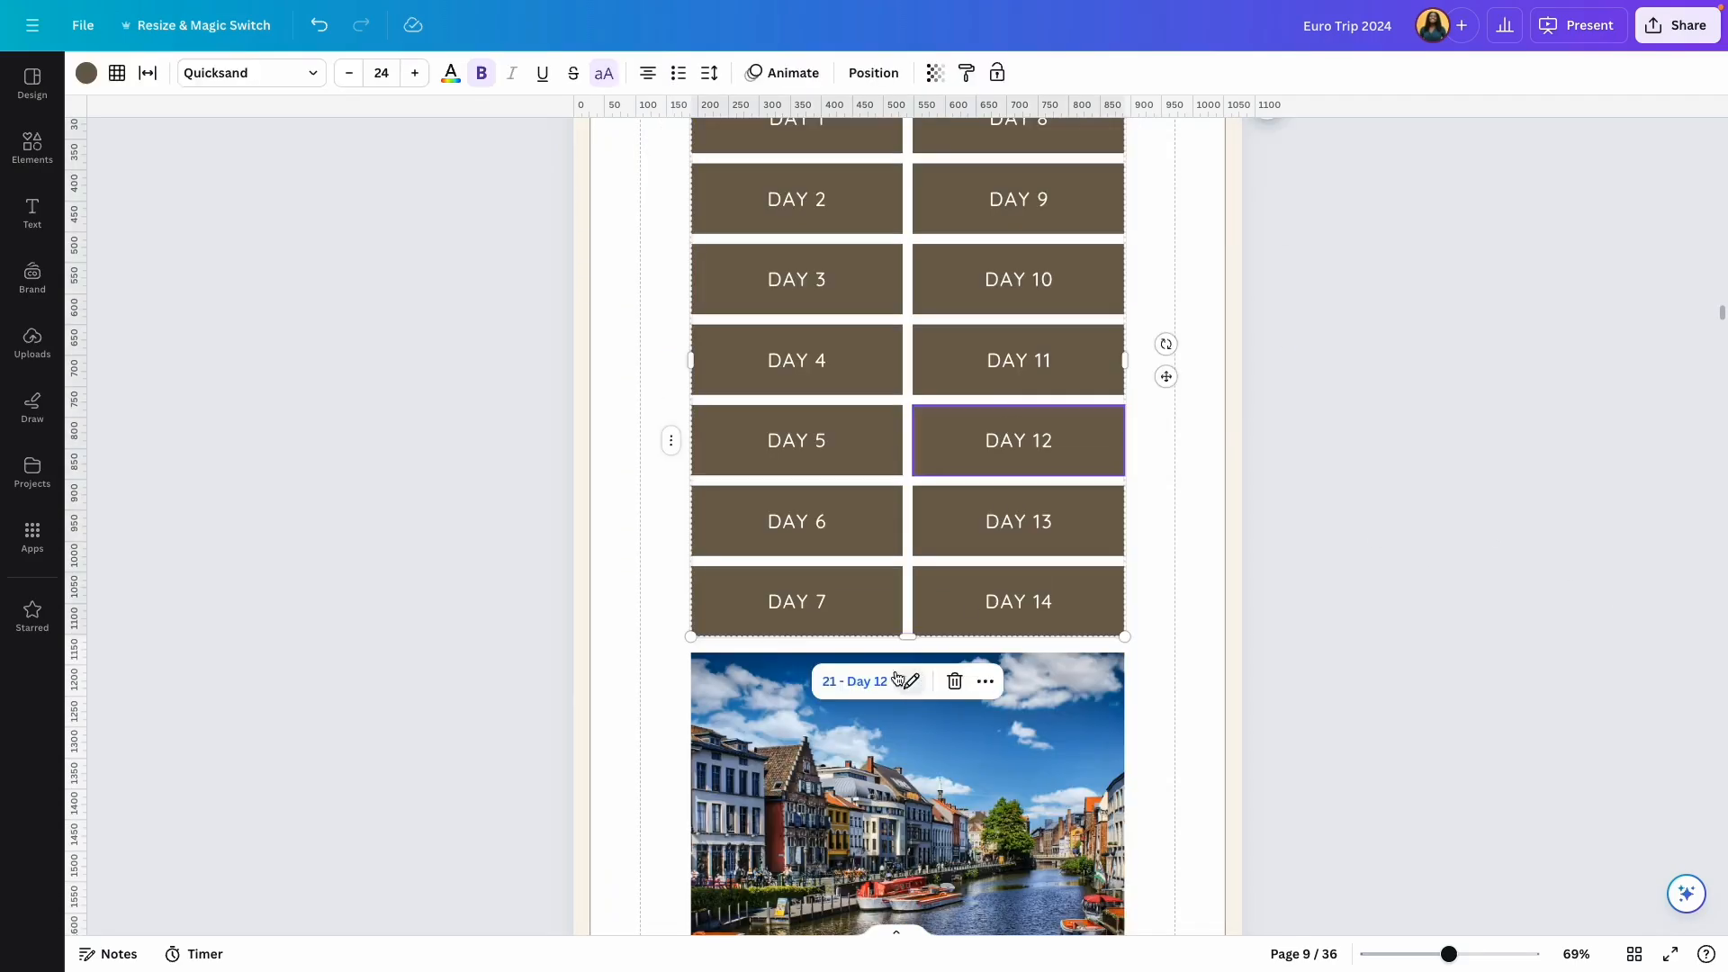
pyautogui.click(864, 681)
# Step: Follow the previous-day arrow links from Day 12 through Day 11 to Day 10 and select that page's next-day arrow
pyautogui.click(618, 515)
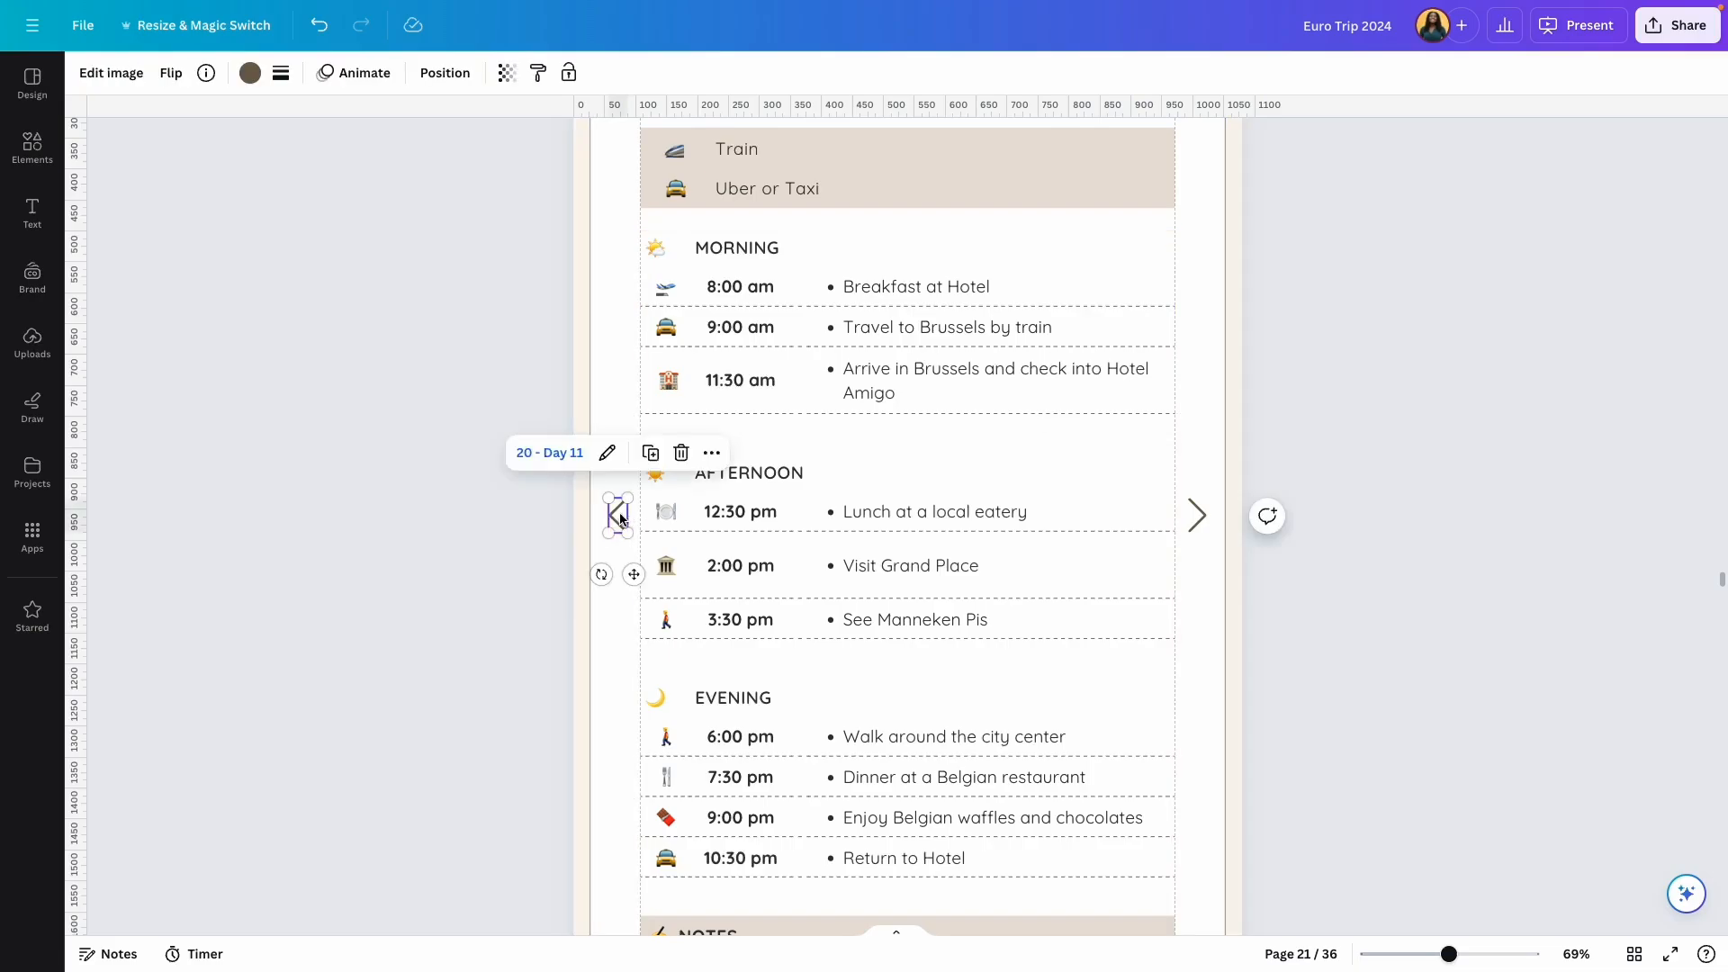
pyautogui.click(567, 455)
pyautogui.click(618, 515)
pyautogui.click(581, 456)
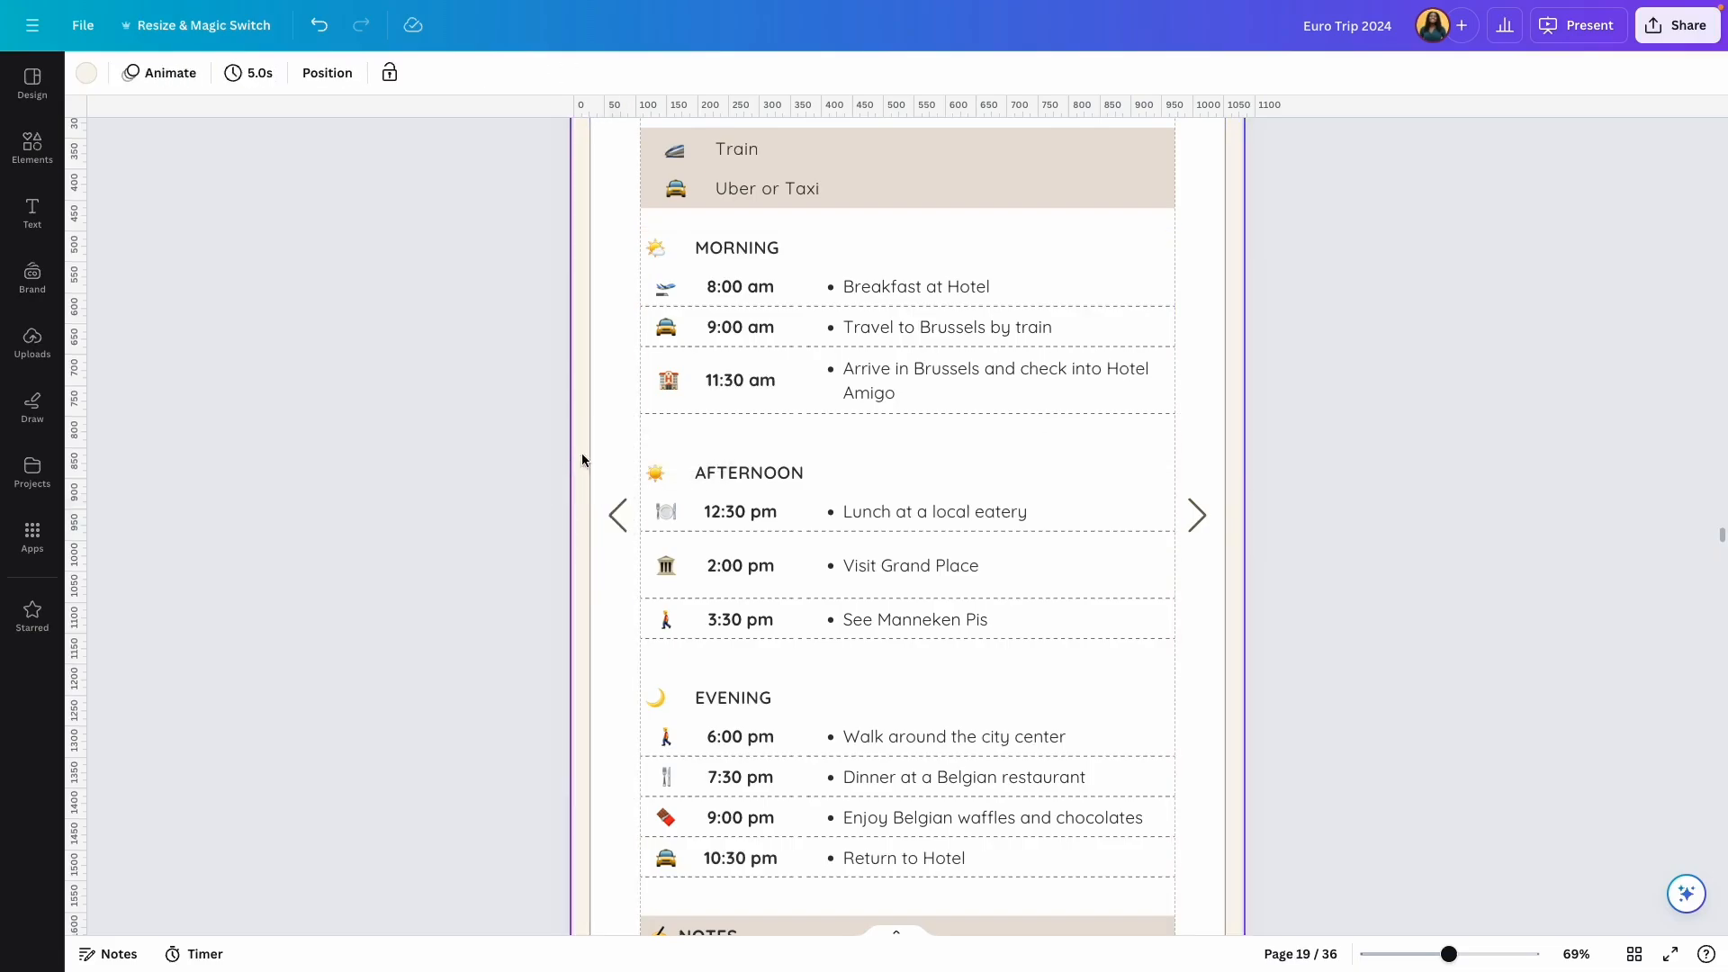
pyautogui.click(1197, 512)
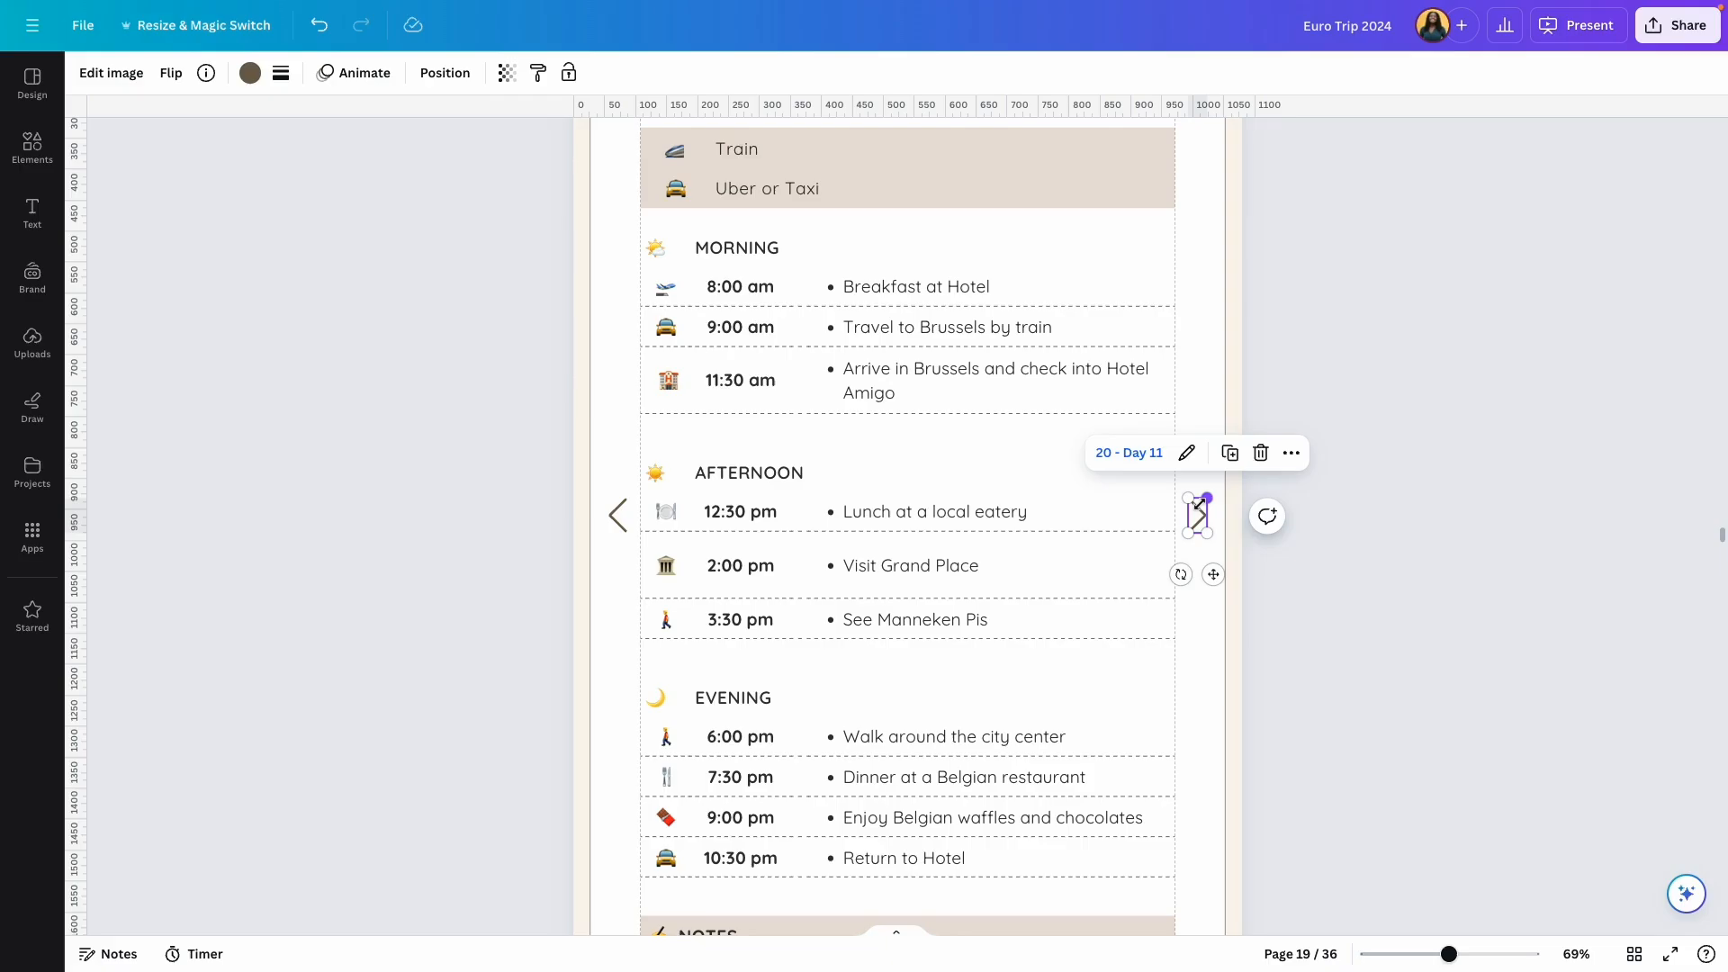
# Step: Delete the Day 11, Day 12, Day 13 and Day 14 pages together from the page grid
pyautogui.click(1128, 453)
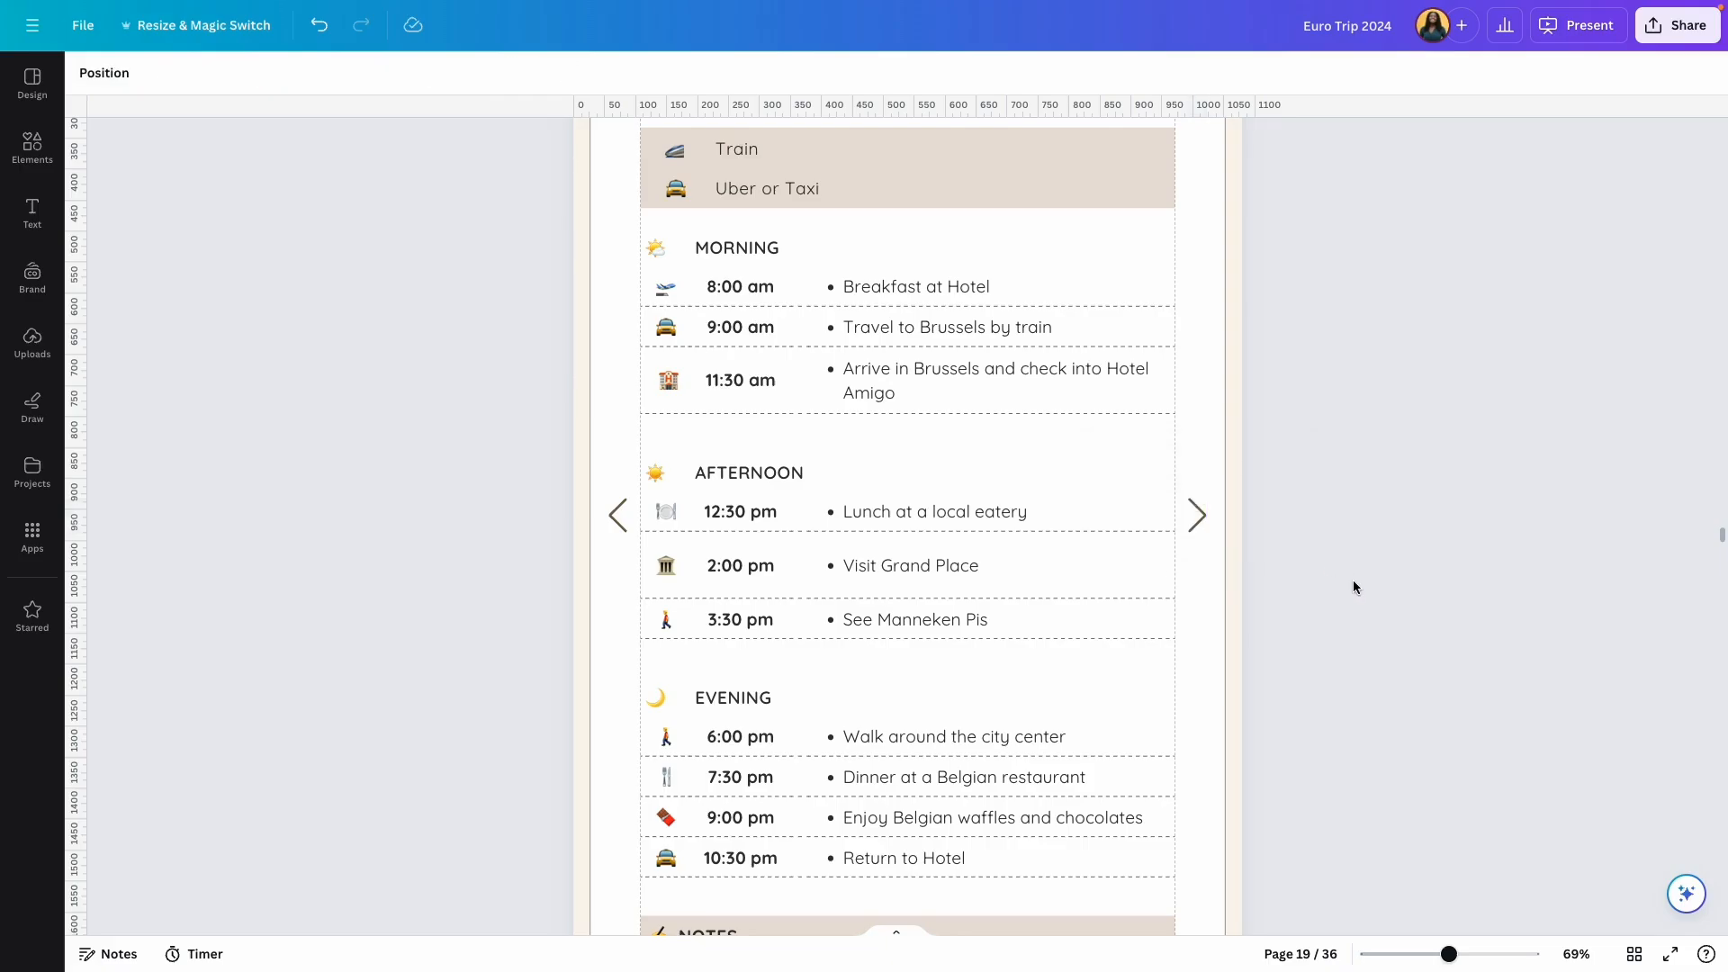
pyautogui.click(1634, 953)
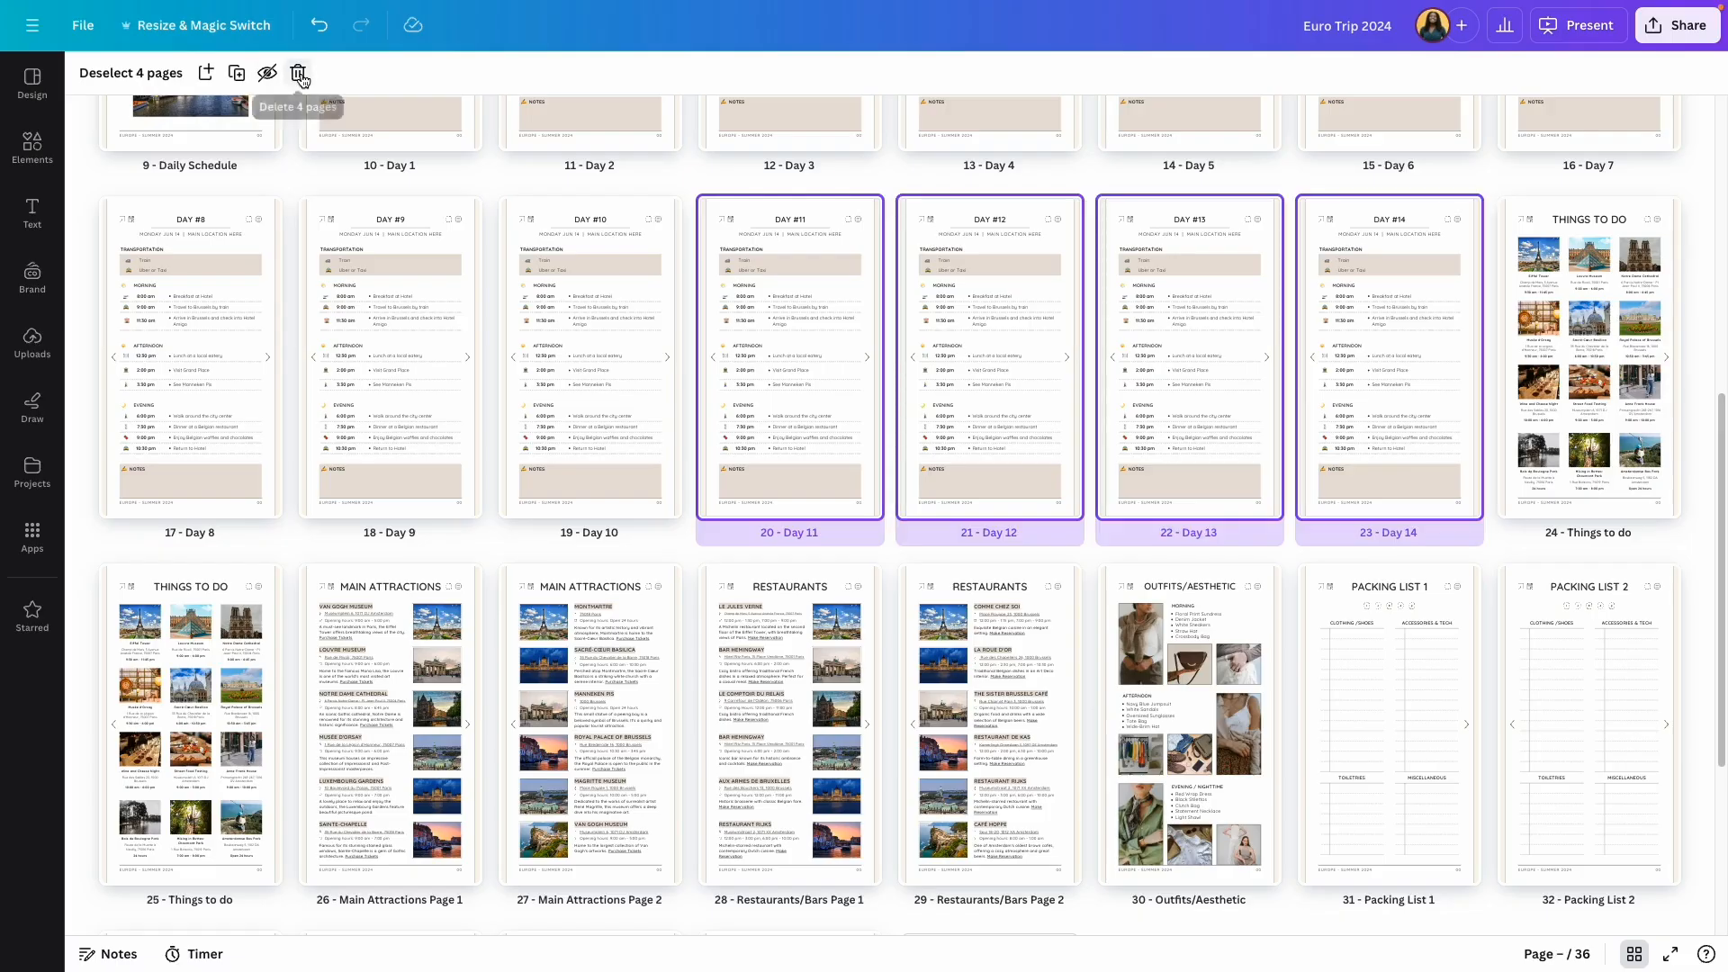
pyautogui.click(298, 74)
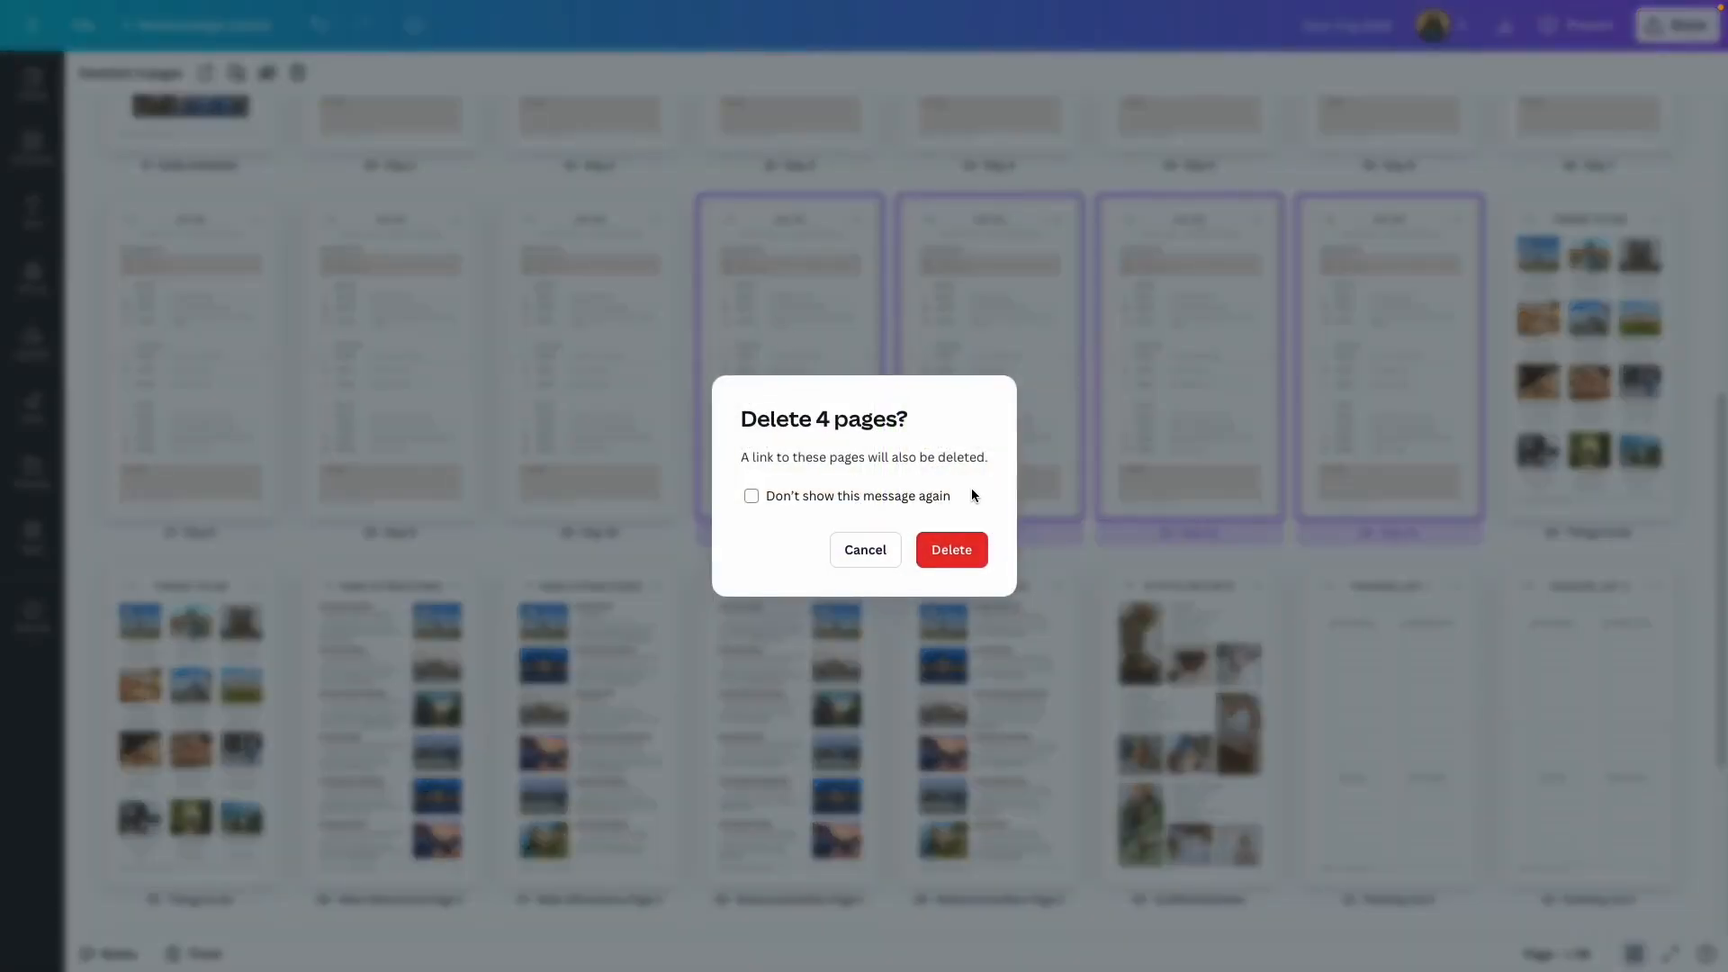
pyautogui.click(951, 551)
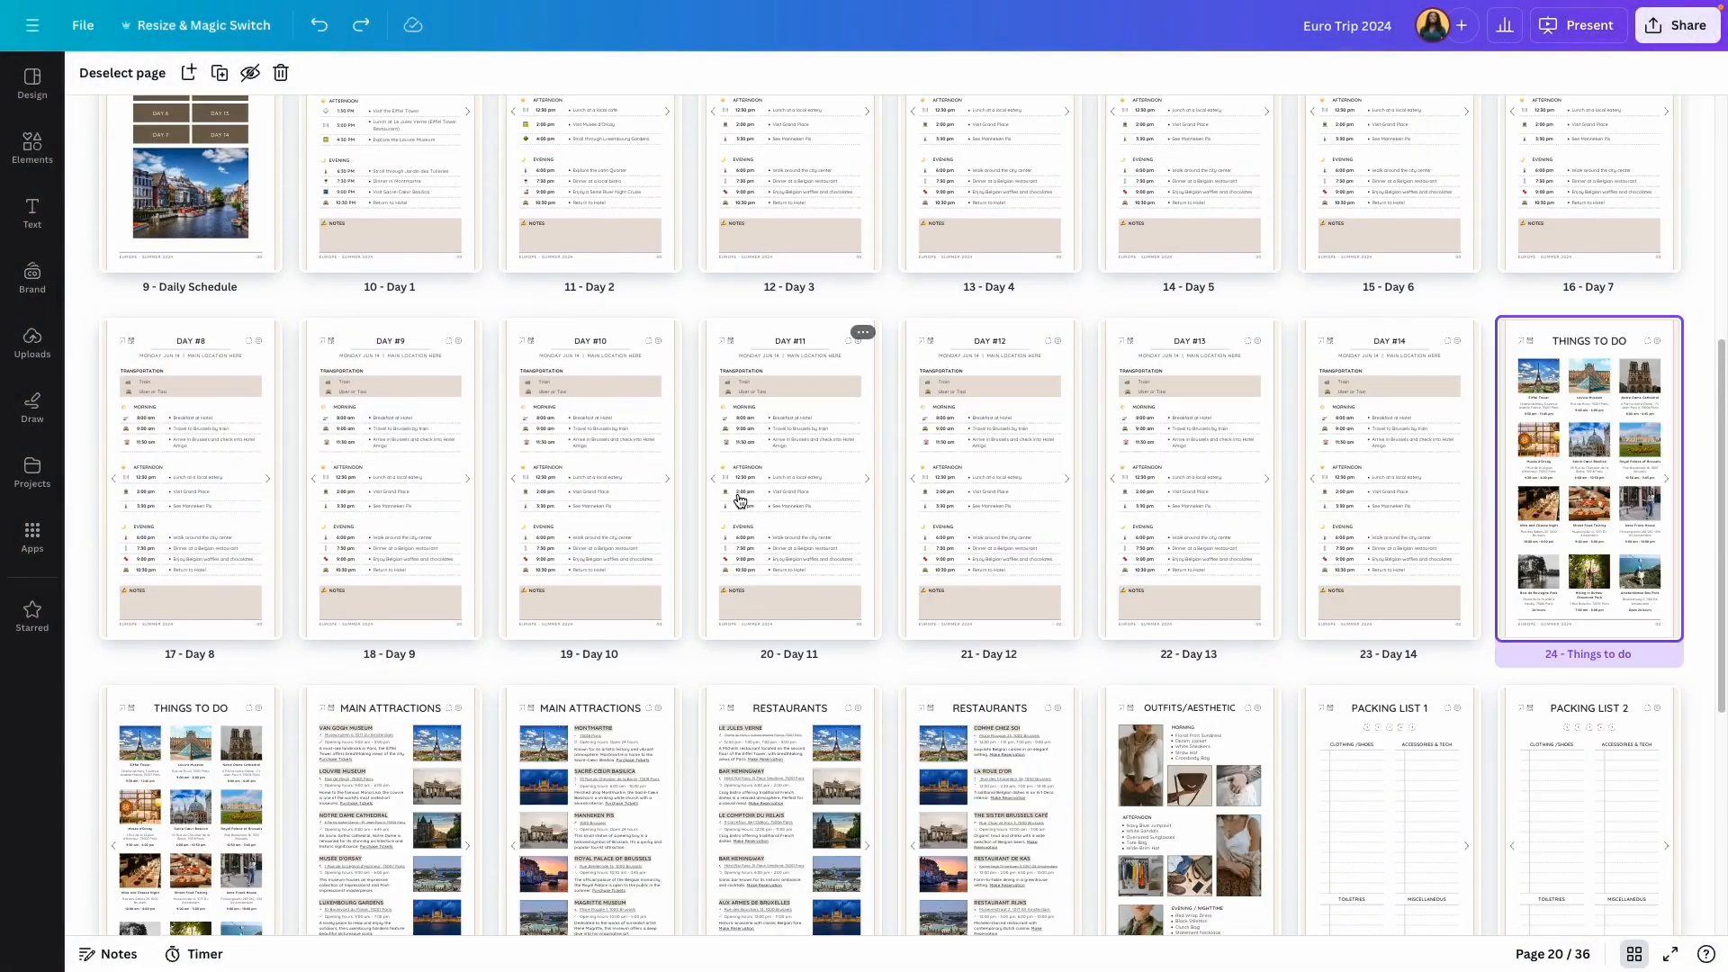
# Step: Open page 24, Things to do, from the page grid and look through both Things to do pages
pyautogui.doubleClick(1573, 489)
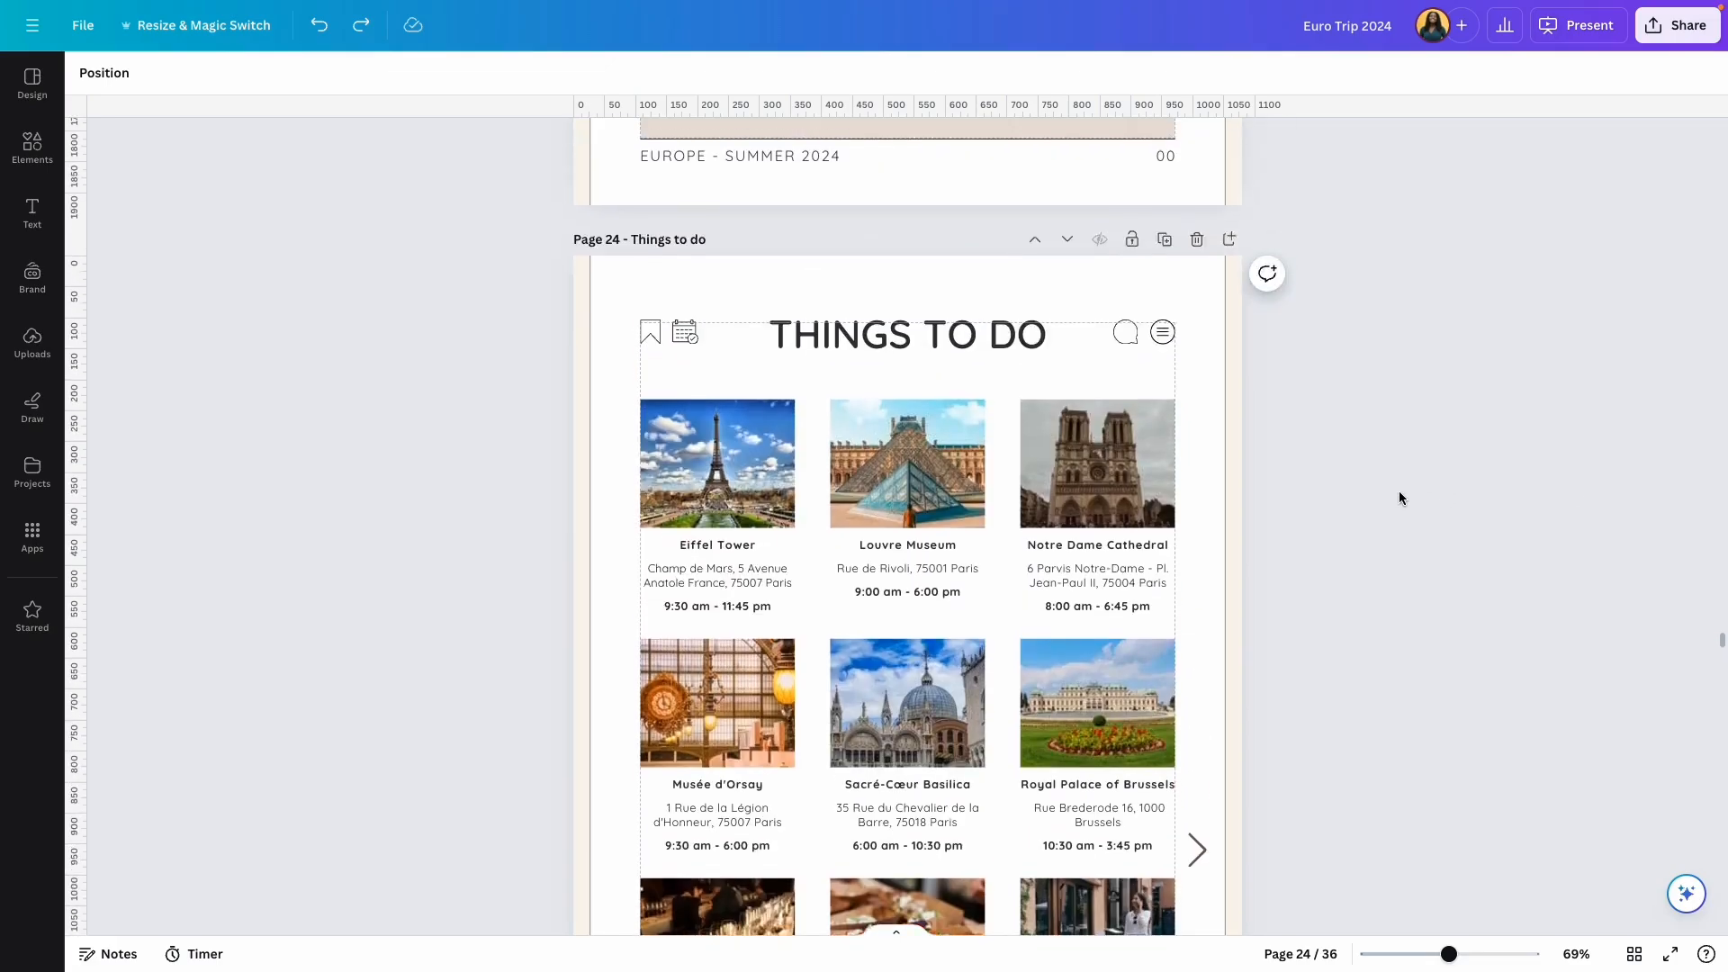
pyautogui.scroll(-2, 864, 374)
pyautogui.scroll(-10, 935, 364)
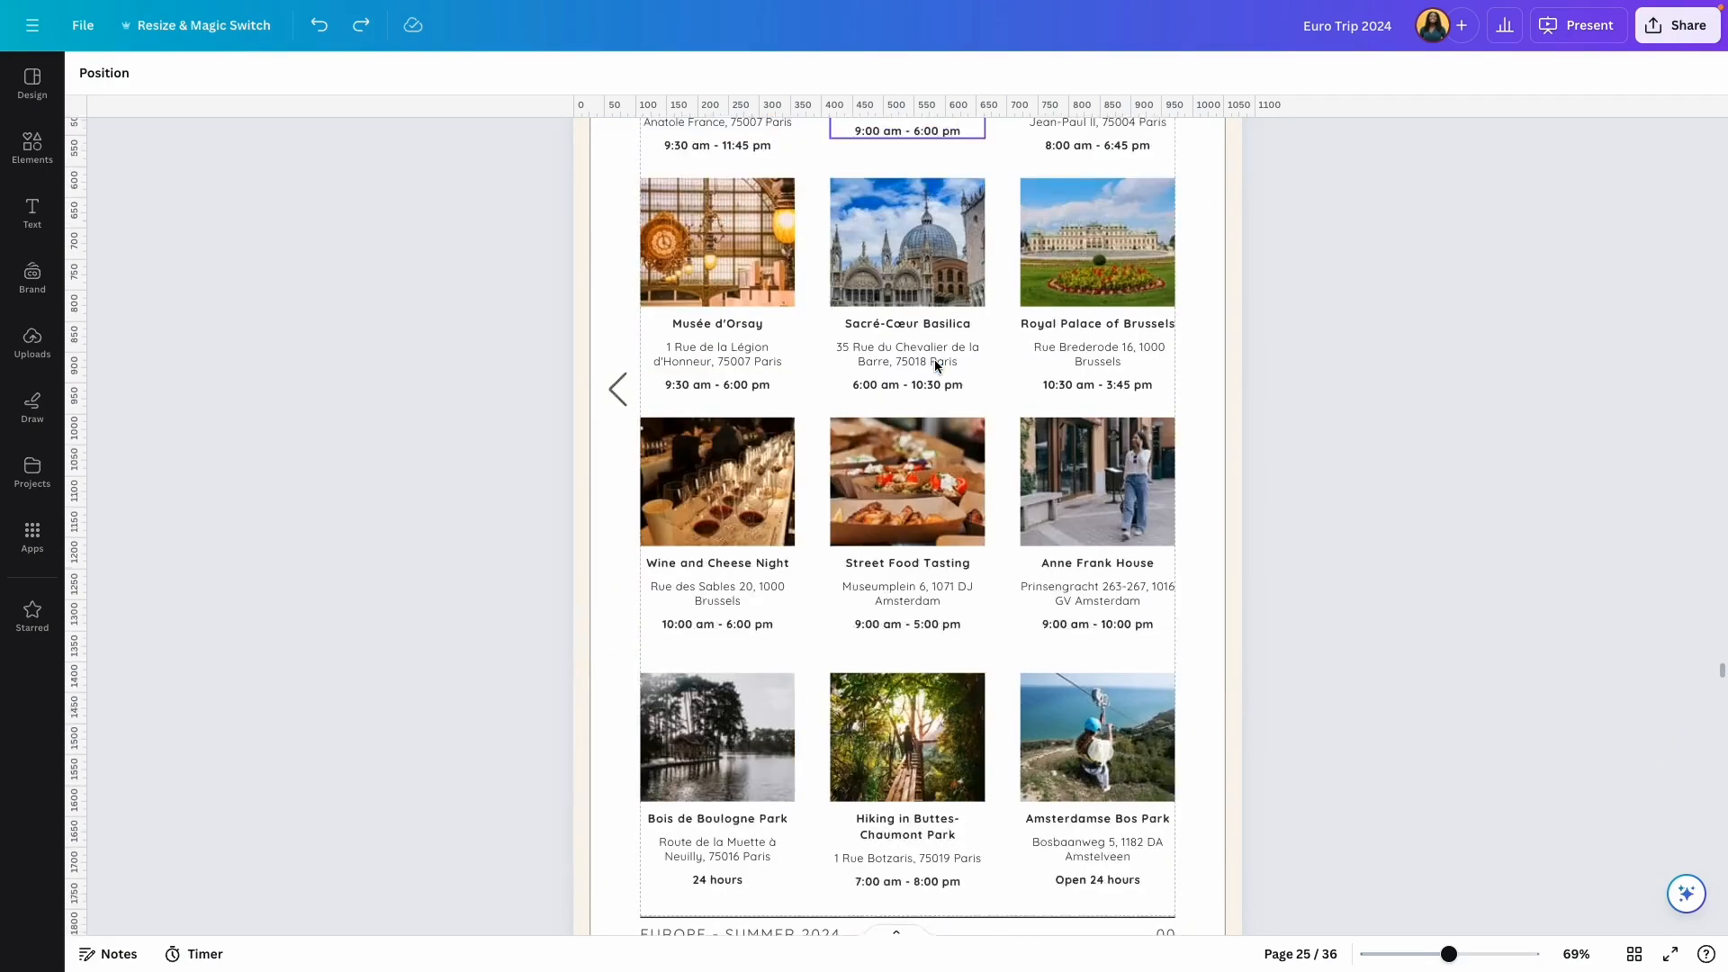
pyautogui.scroll(12, 1321, 533)
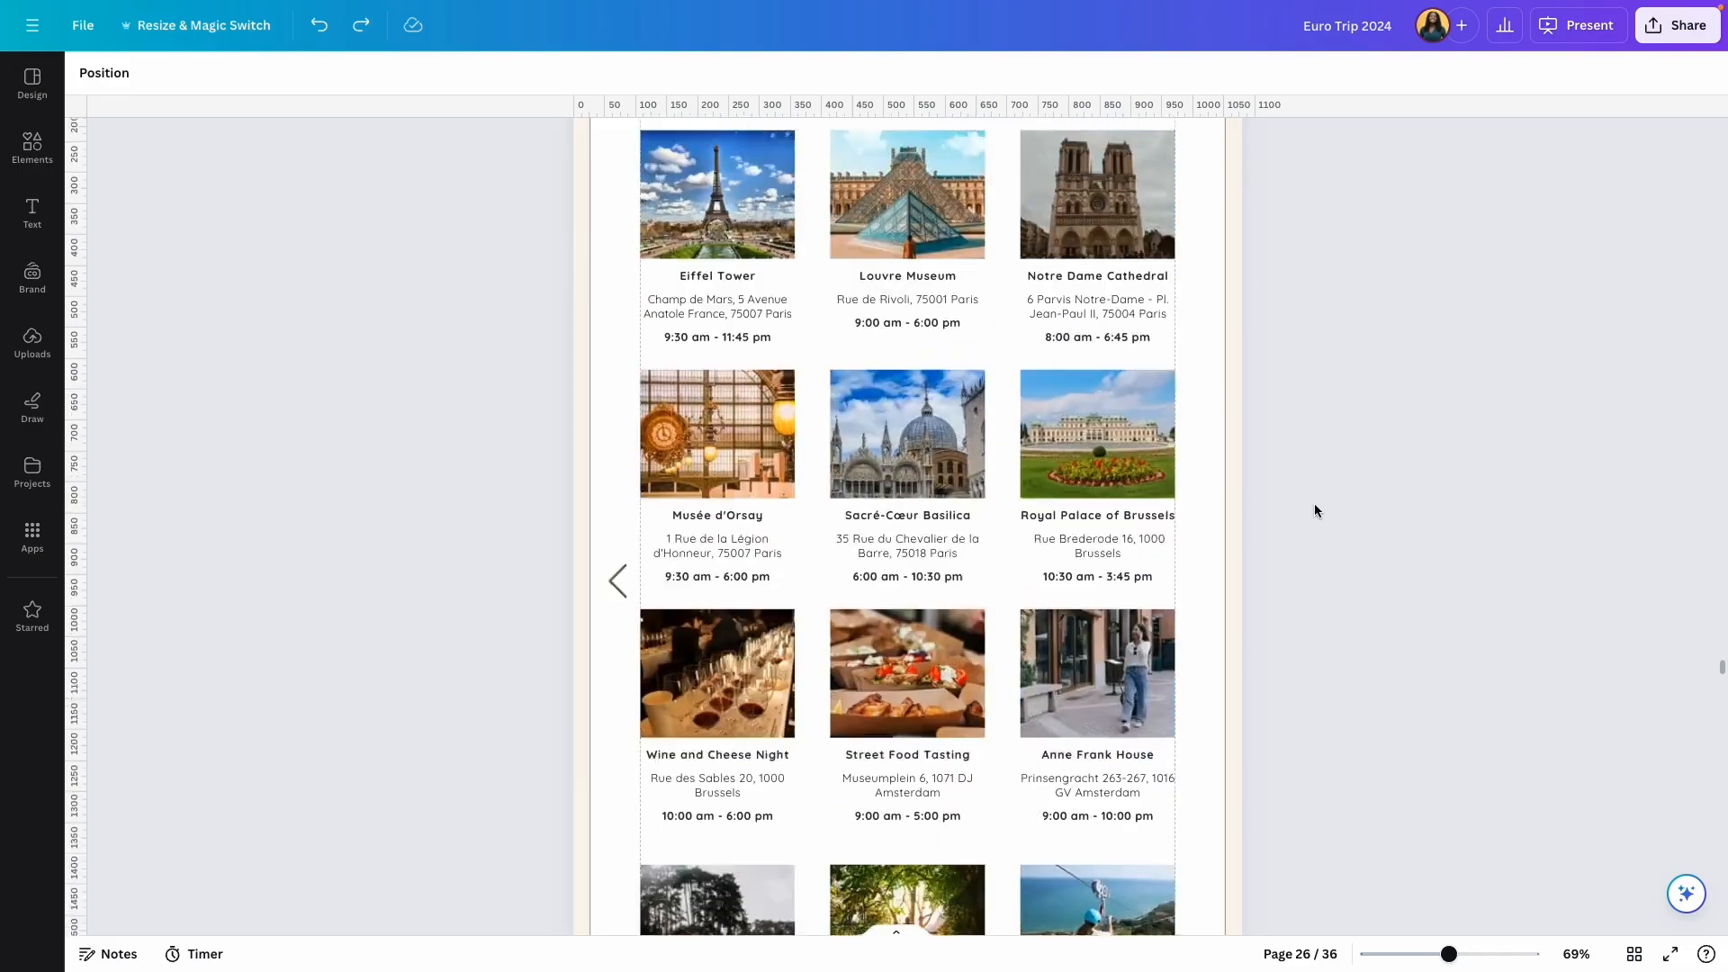
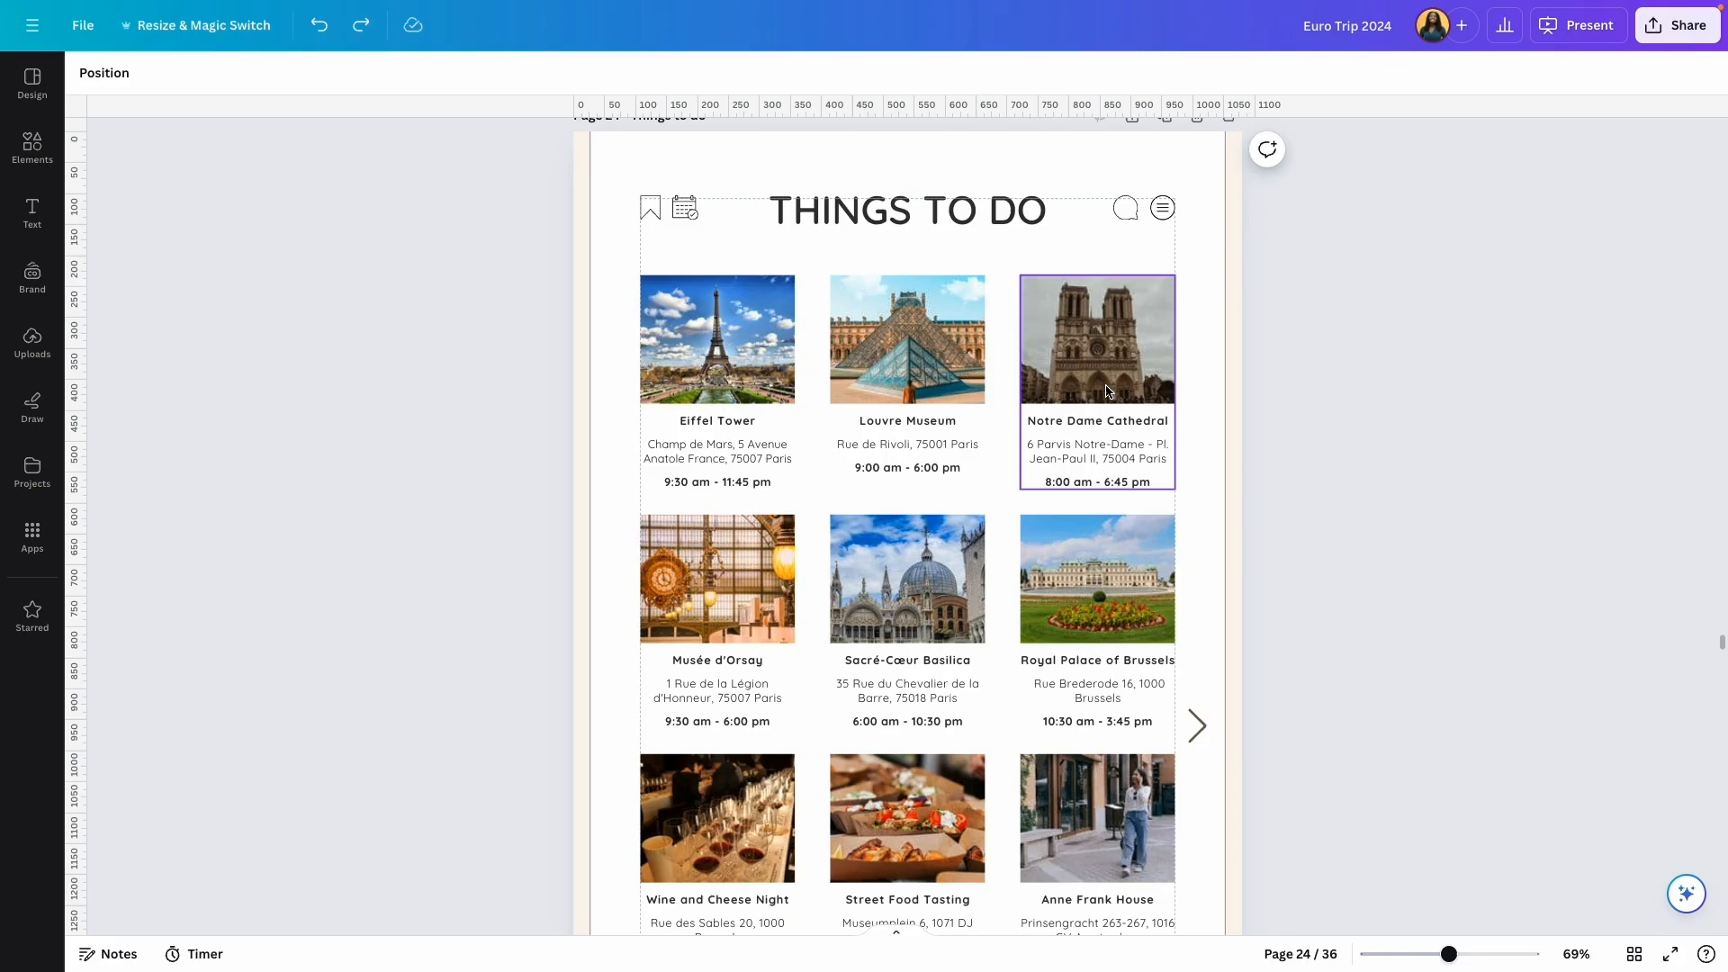
pyautogui.scroll(-3, 868, 221)
pyautogui.scroll(2, 864, 608)
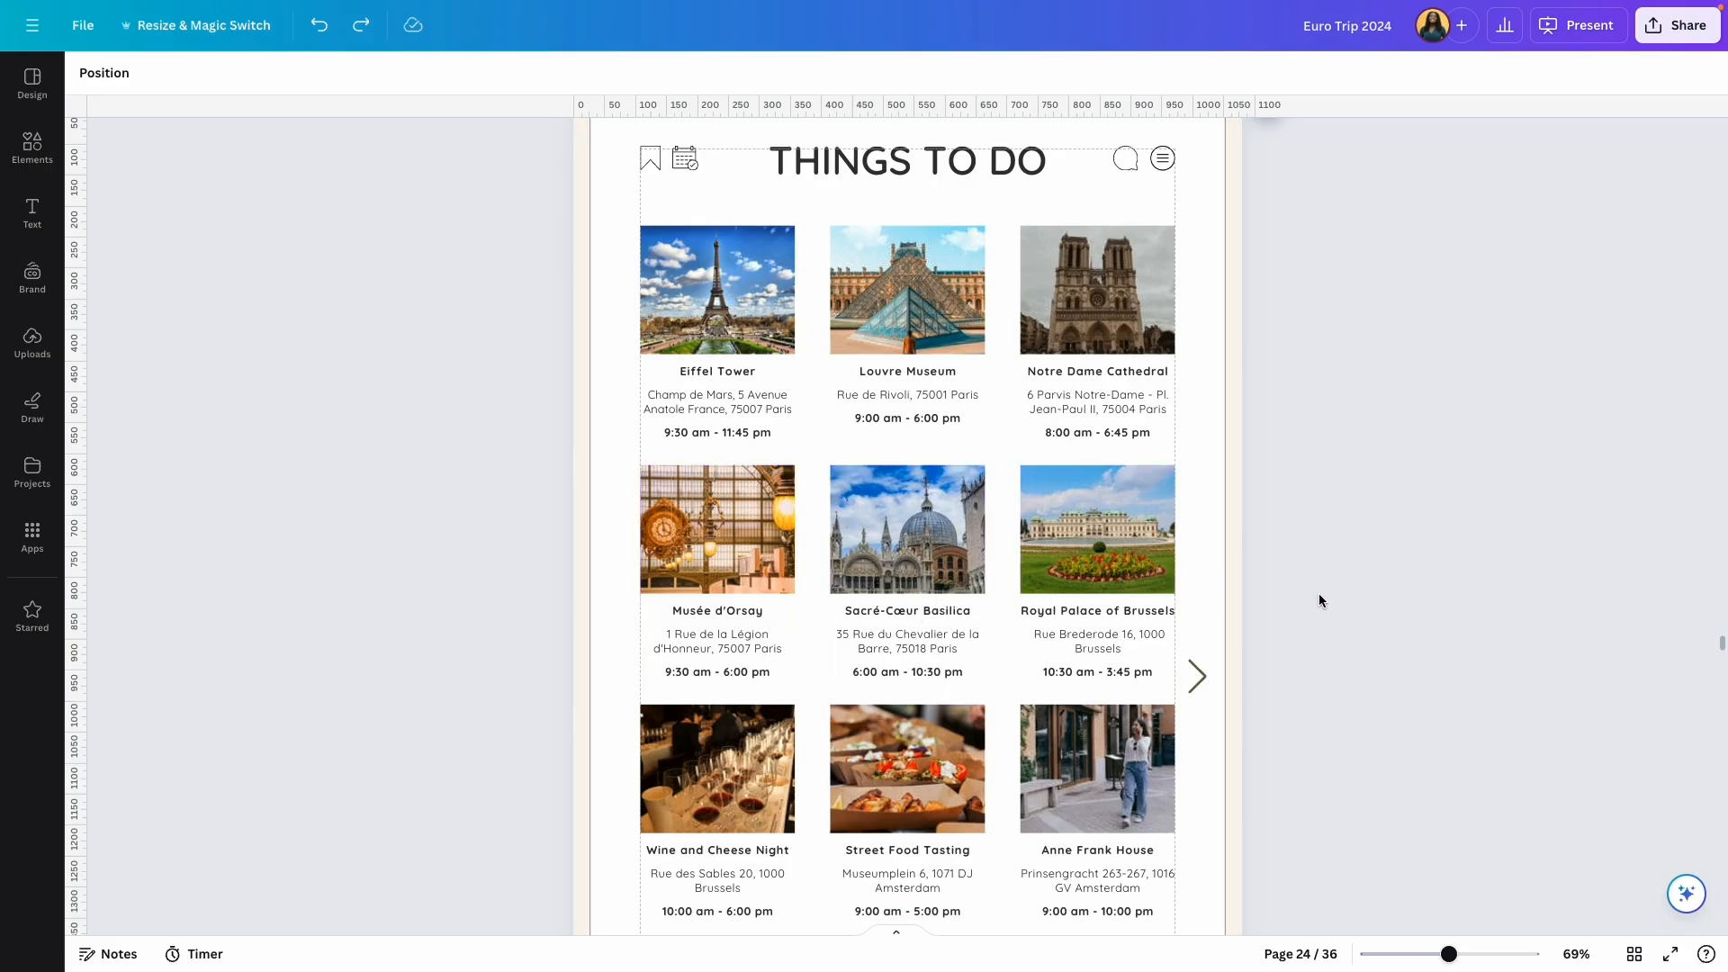
pyautogui.scroll(2, 1320, 592)
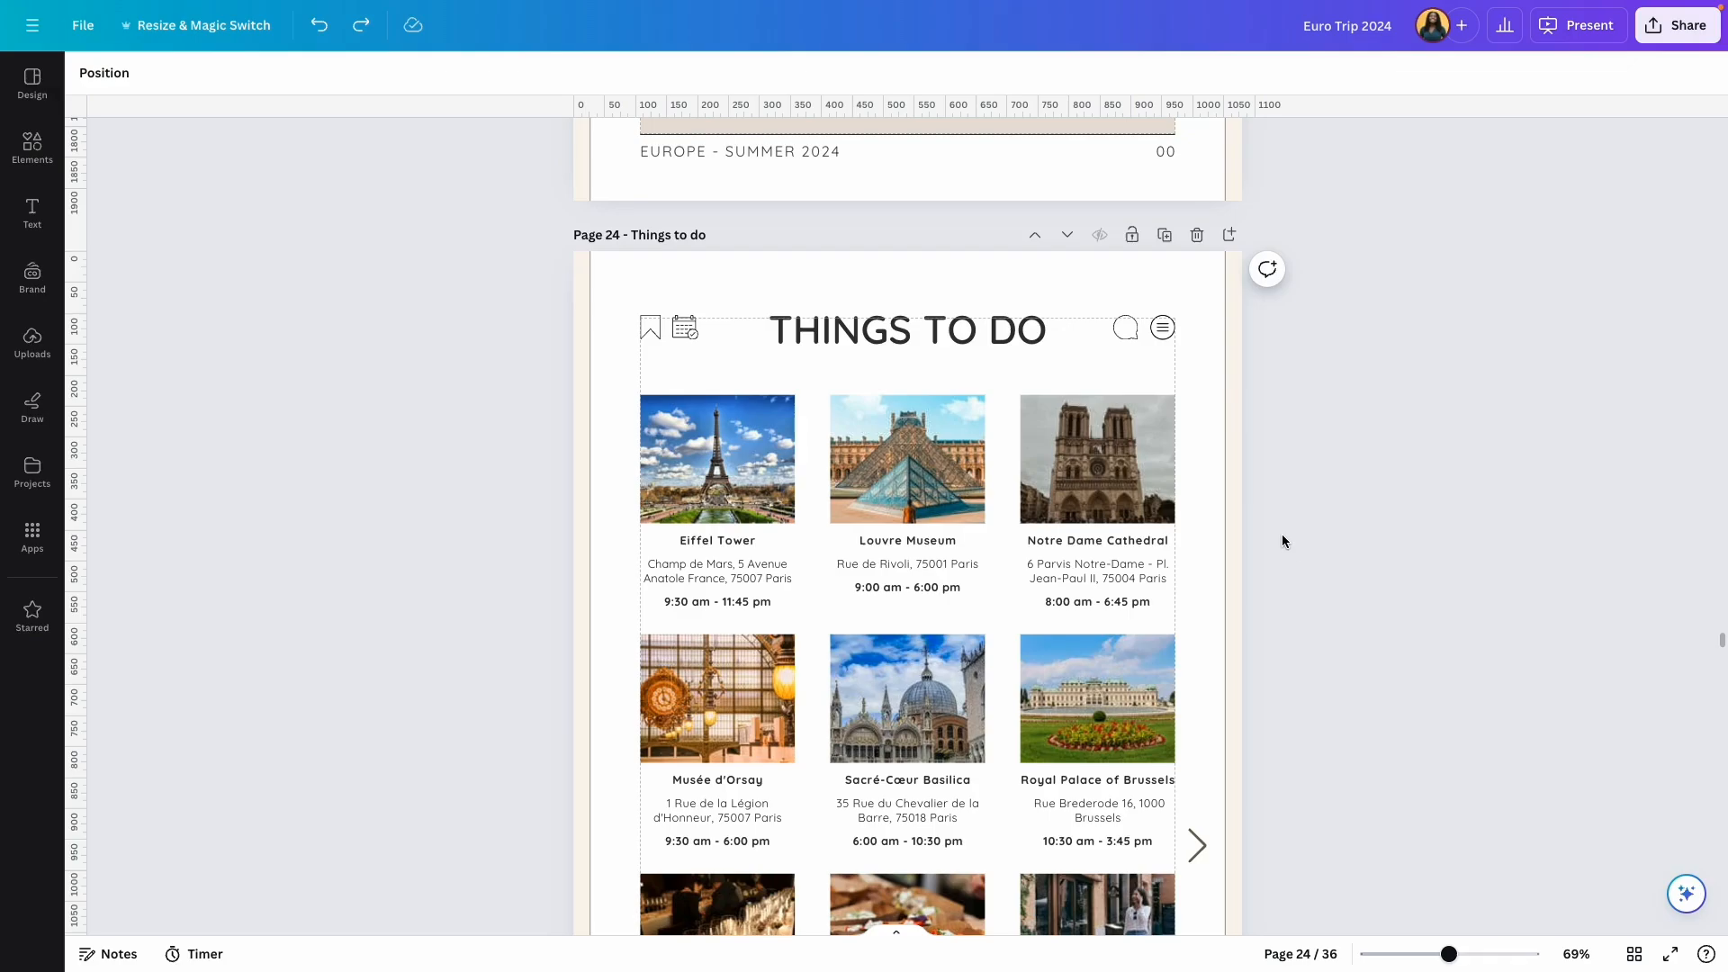
pyautogui.scroll(-3, 1282, 540)
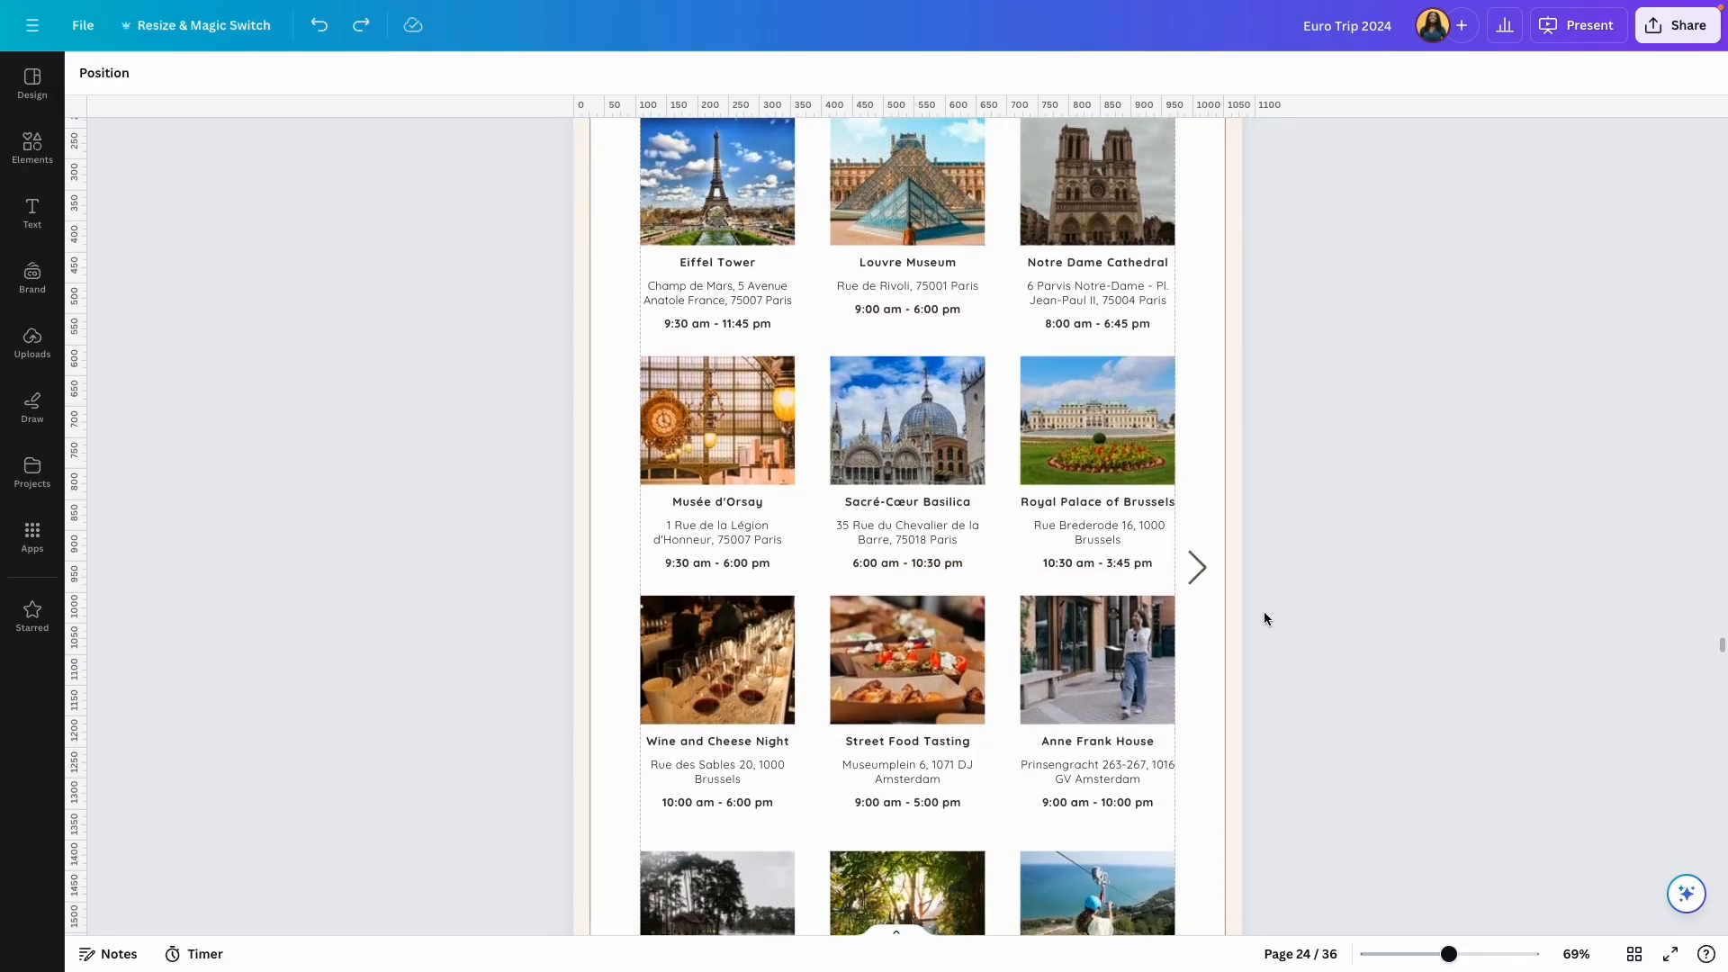
# Step: Follow the next-page arrow's link from the first Things to do page, then return and select that page's title
pyautogui.click(1198, 567)
pyautogui.click(1127, 504)
pyautogui.click(1379, 418)
pyautogui.scroll(18, 1378, 418)
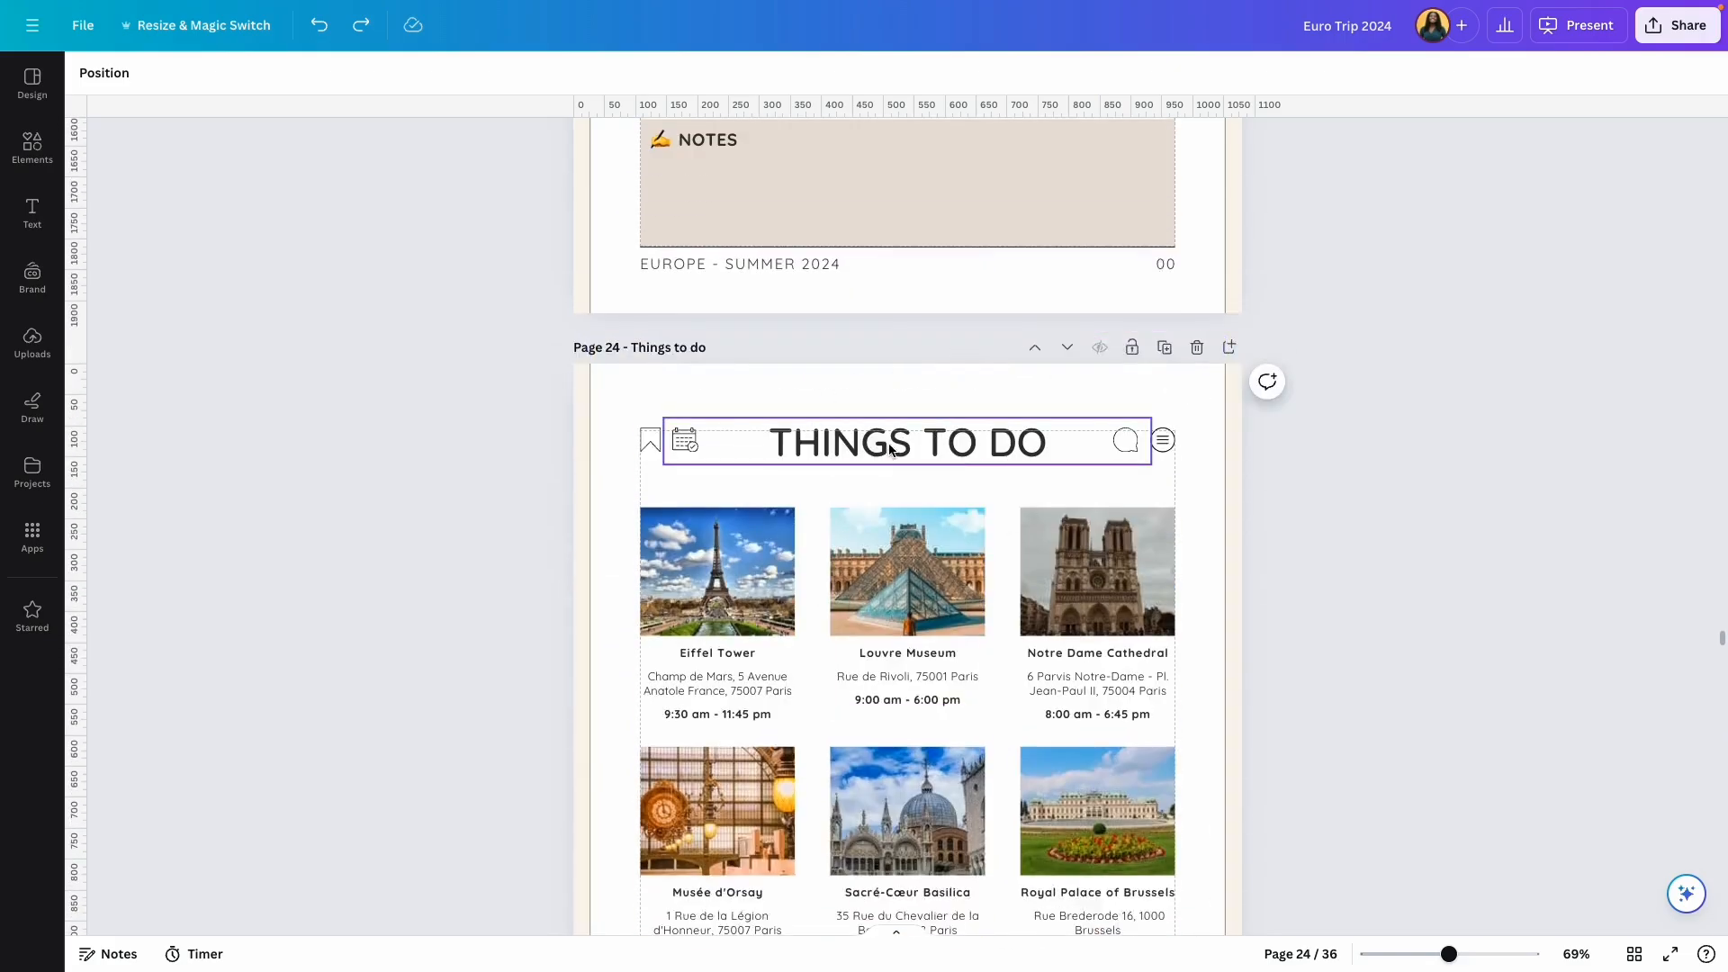
pyautogui.click(850, 461)
pyautogui.scroll(-2, 1344, 463)
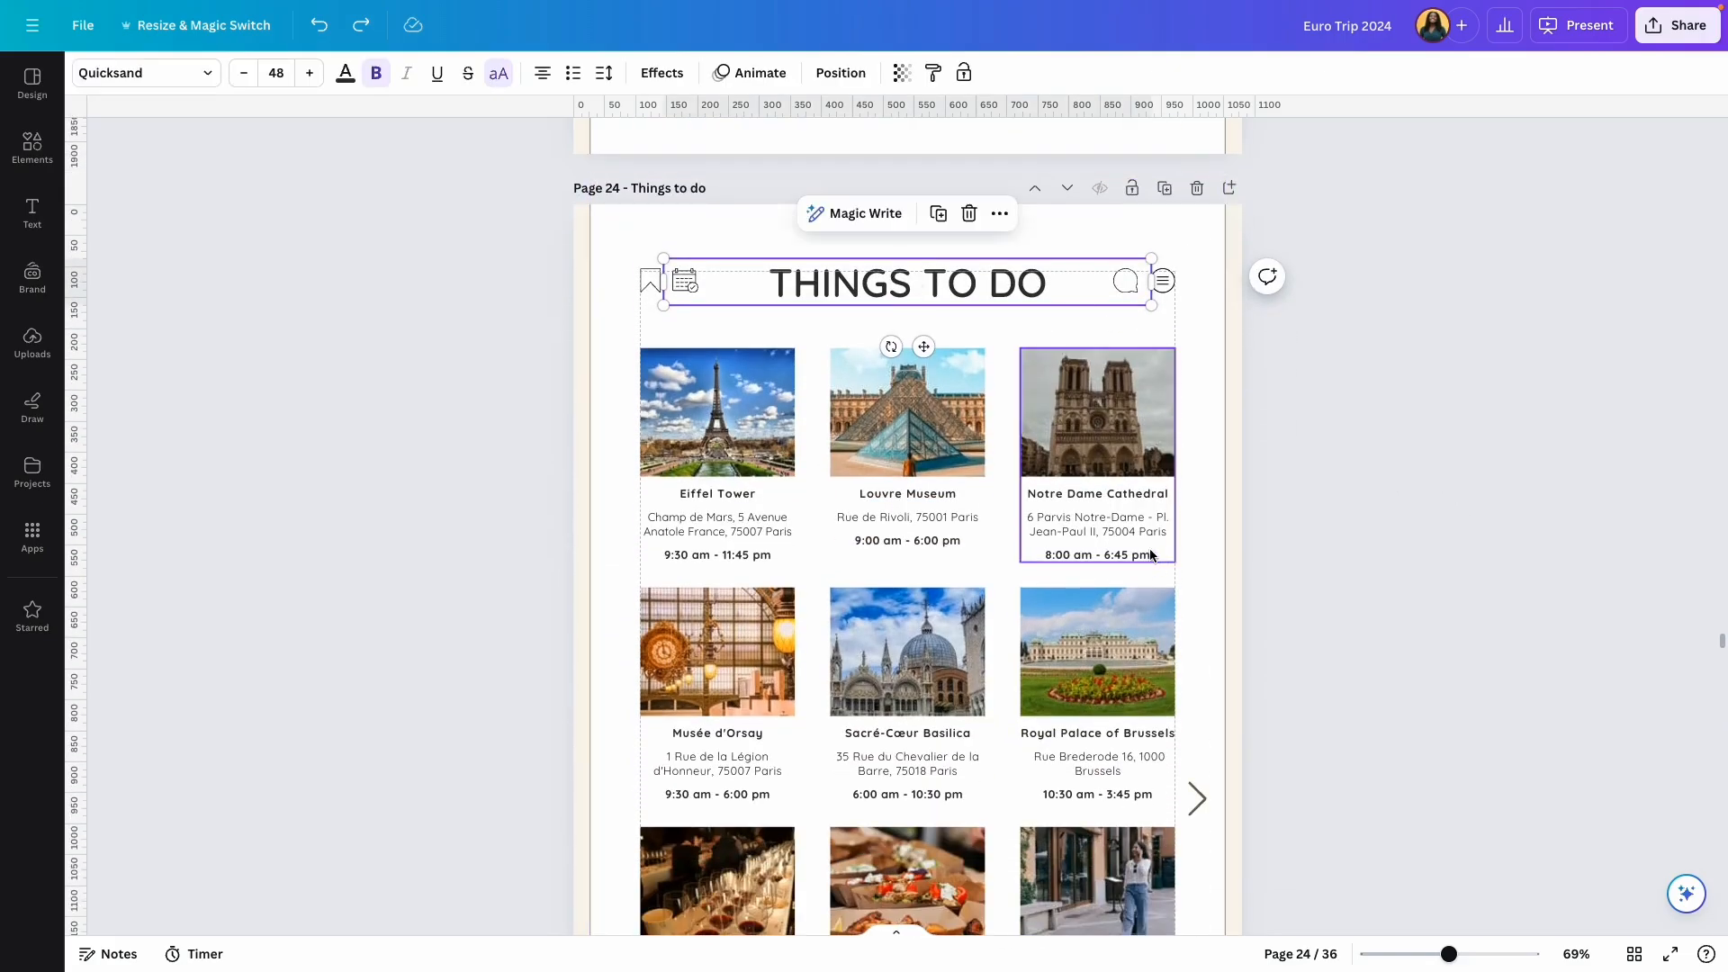
pyautogui.scroll(-1, 1170, 630)
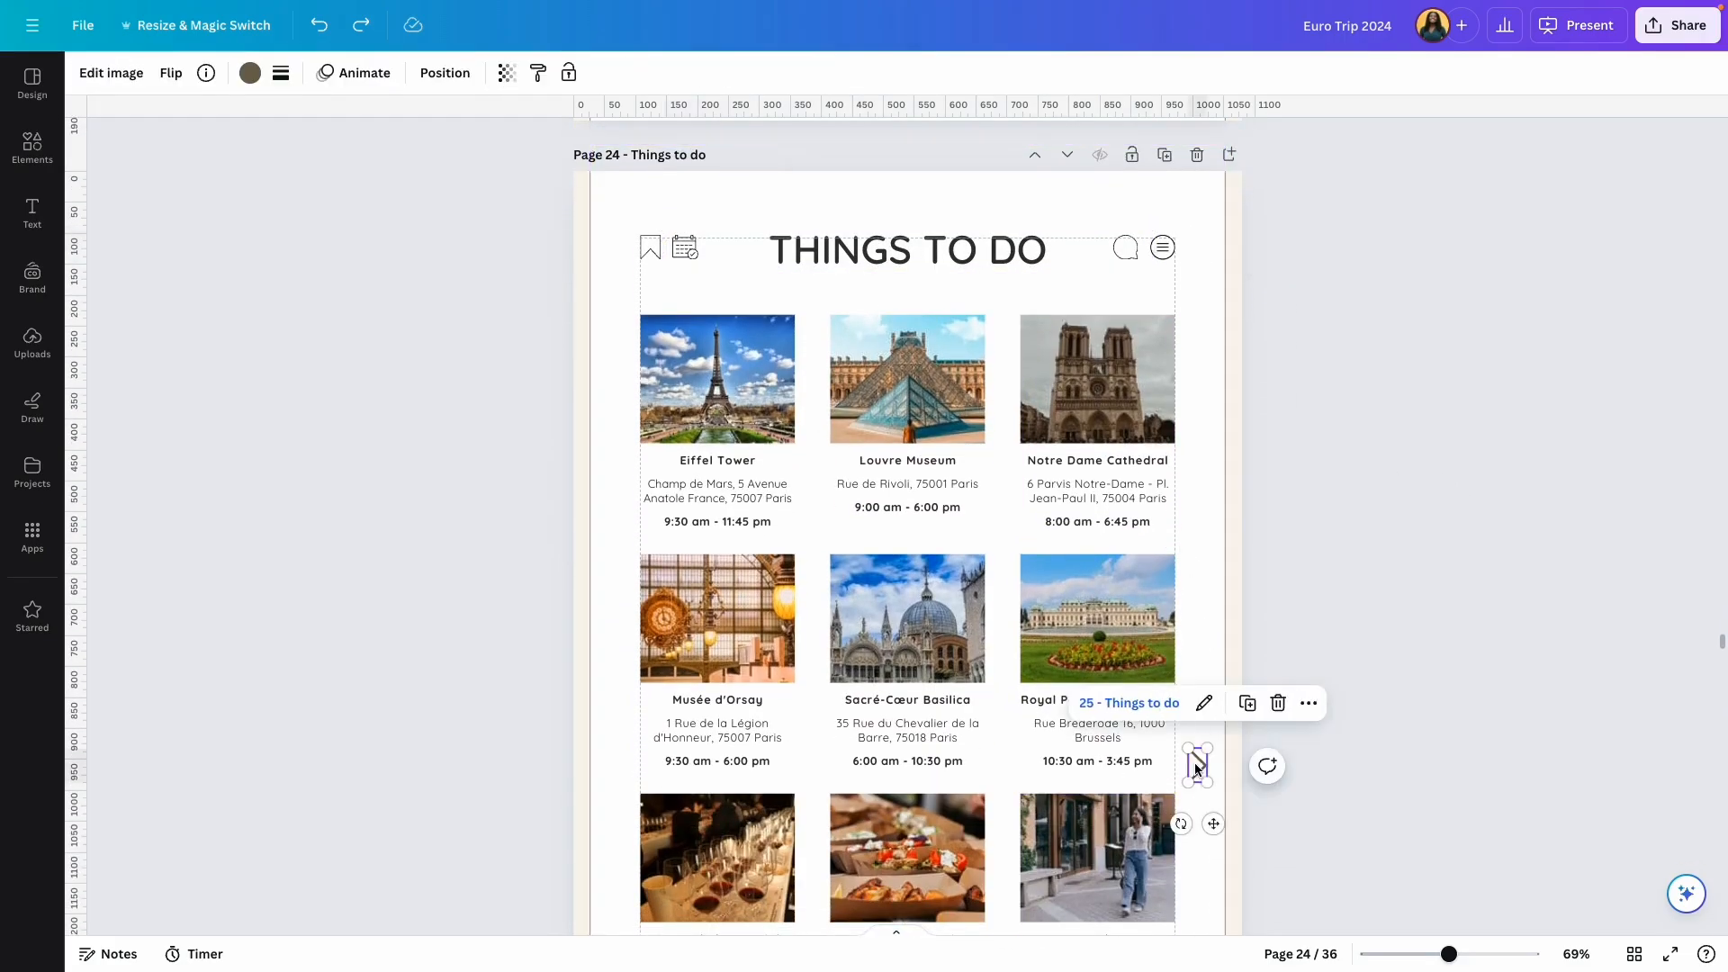
# Step: Follow the arrow link to page 25, the second Things to do page, and delete that page
pyautogui.click(1093, 703)
pyautogui.scroll(3, 1179, 517)
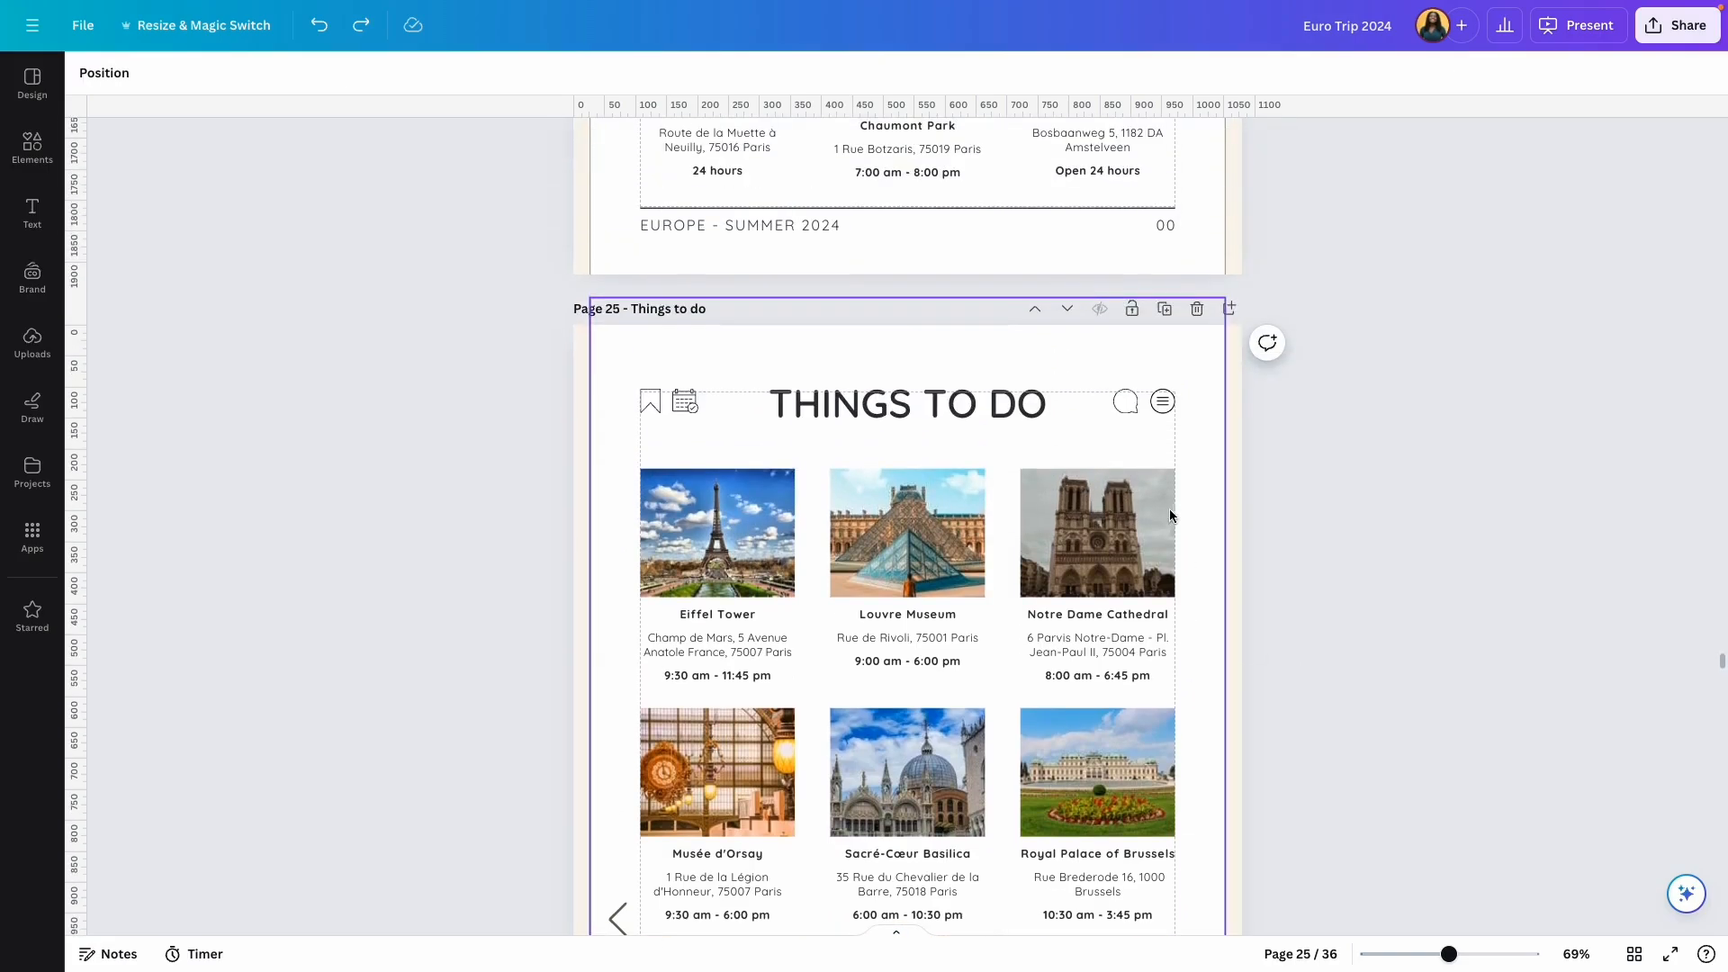
pyautogui.click(1197, 309)
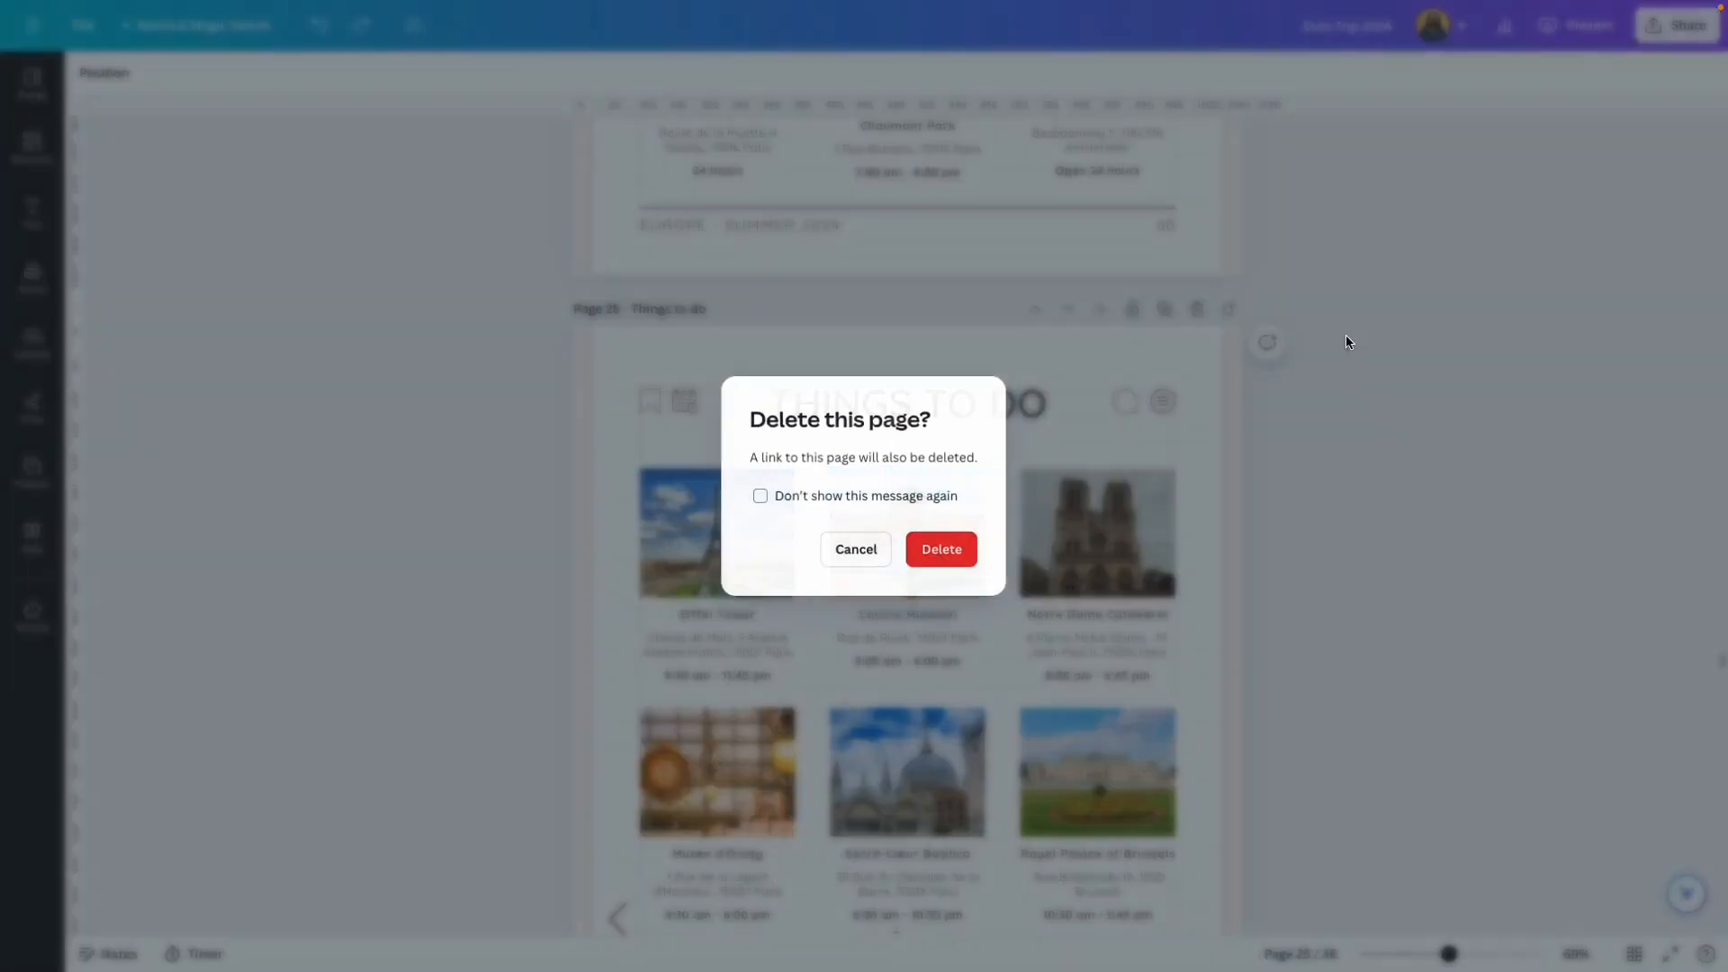
pyautogui.click(938, 550)
pyautogui.scroll(10, 1084, 516)
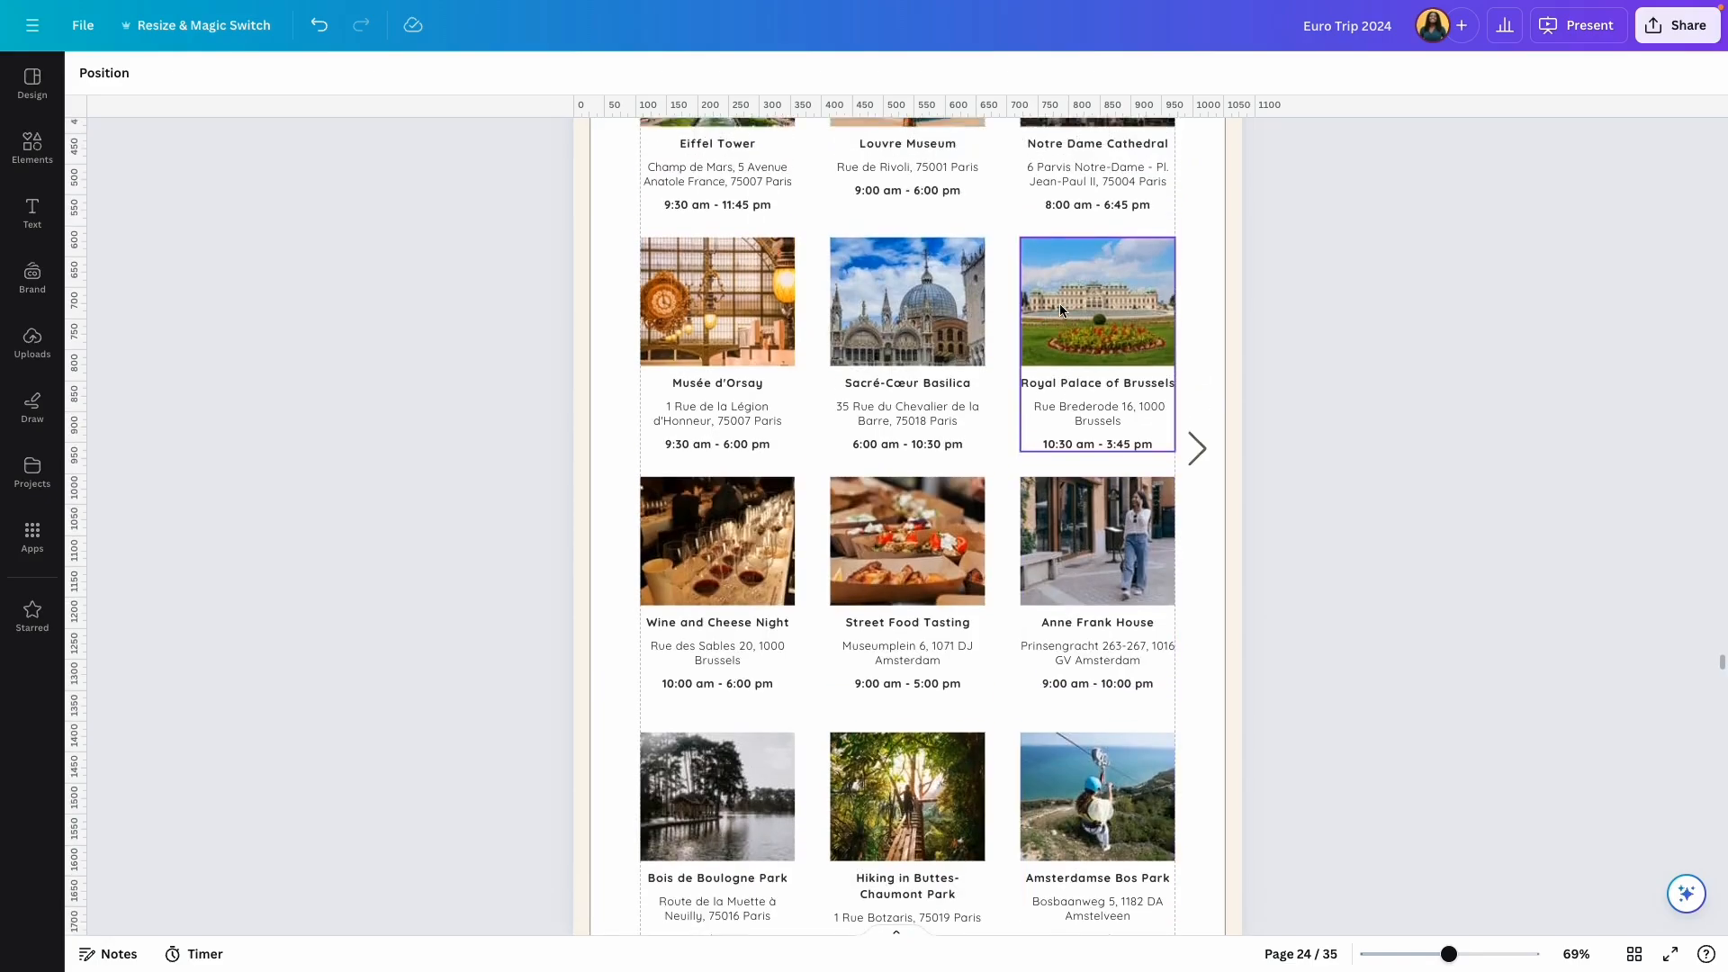
# Step: Select the Eiffel Tower entry's name, address and opening hours in turn on the first Things to do page
pyautogui.scroll(-3, 878, 748)
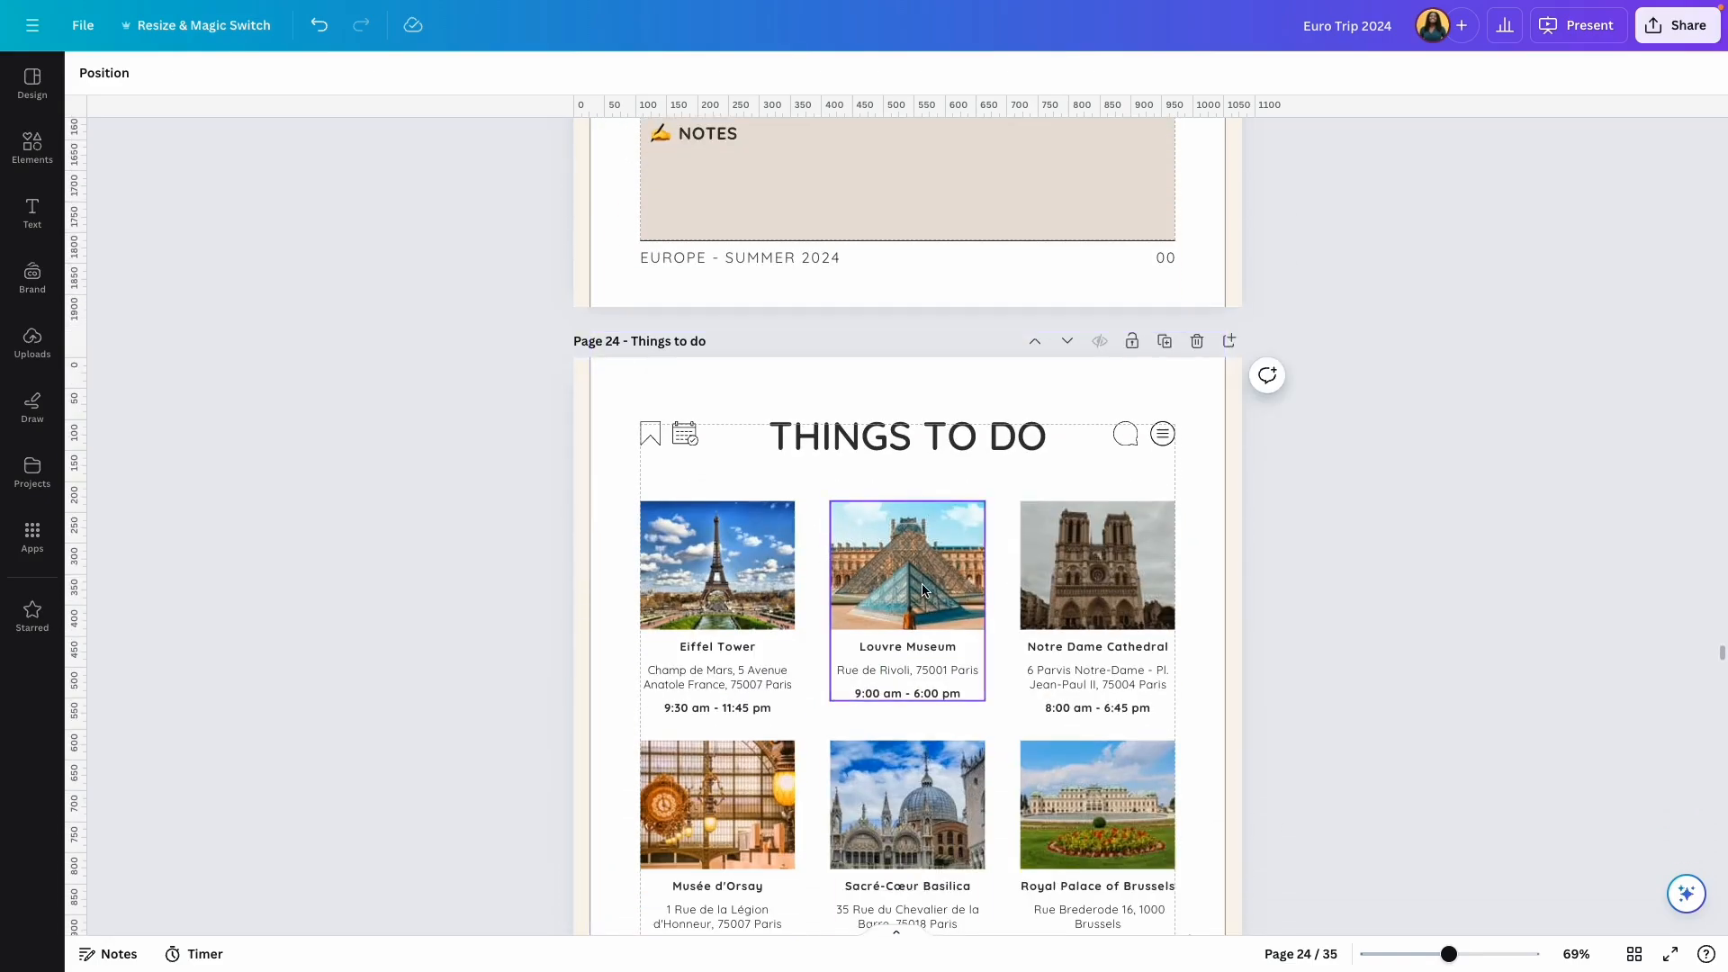
pyautogui.scroll(-3, 922, 590)
pyautogui.doubleClick(734, 346)
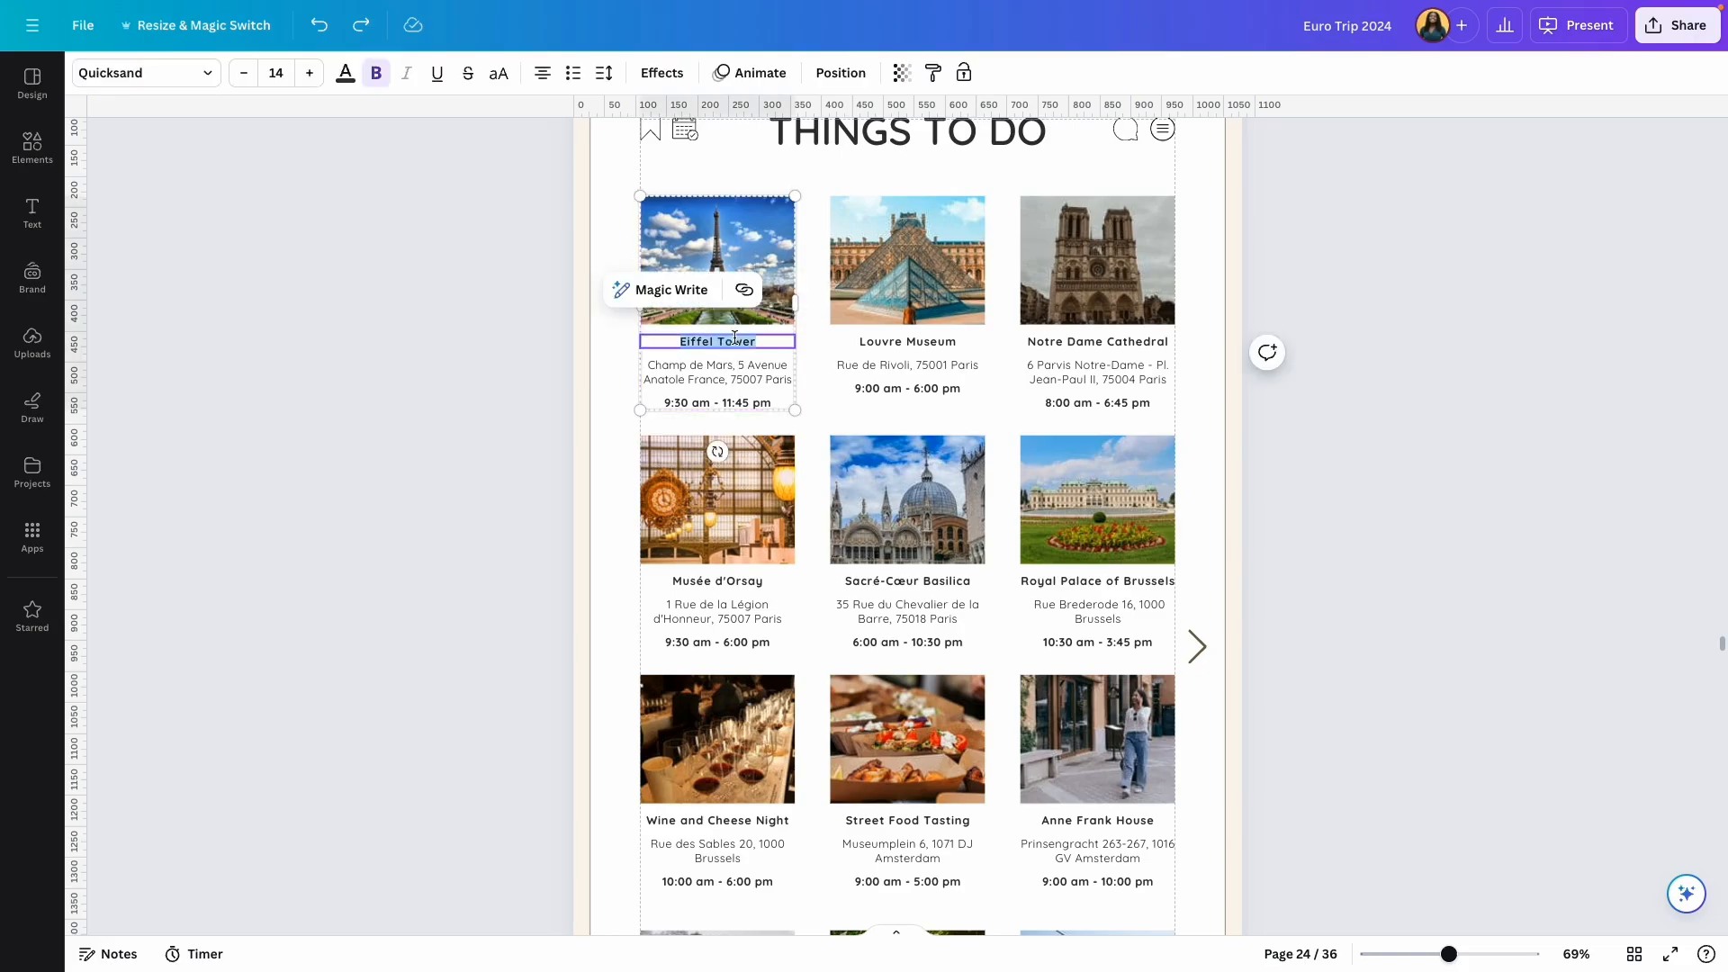
pyautogui.doubleClick(715, 375)
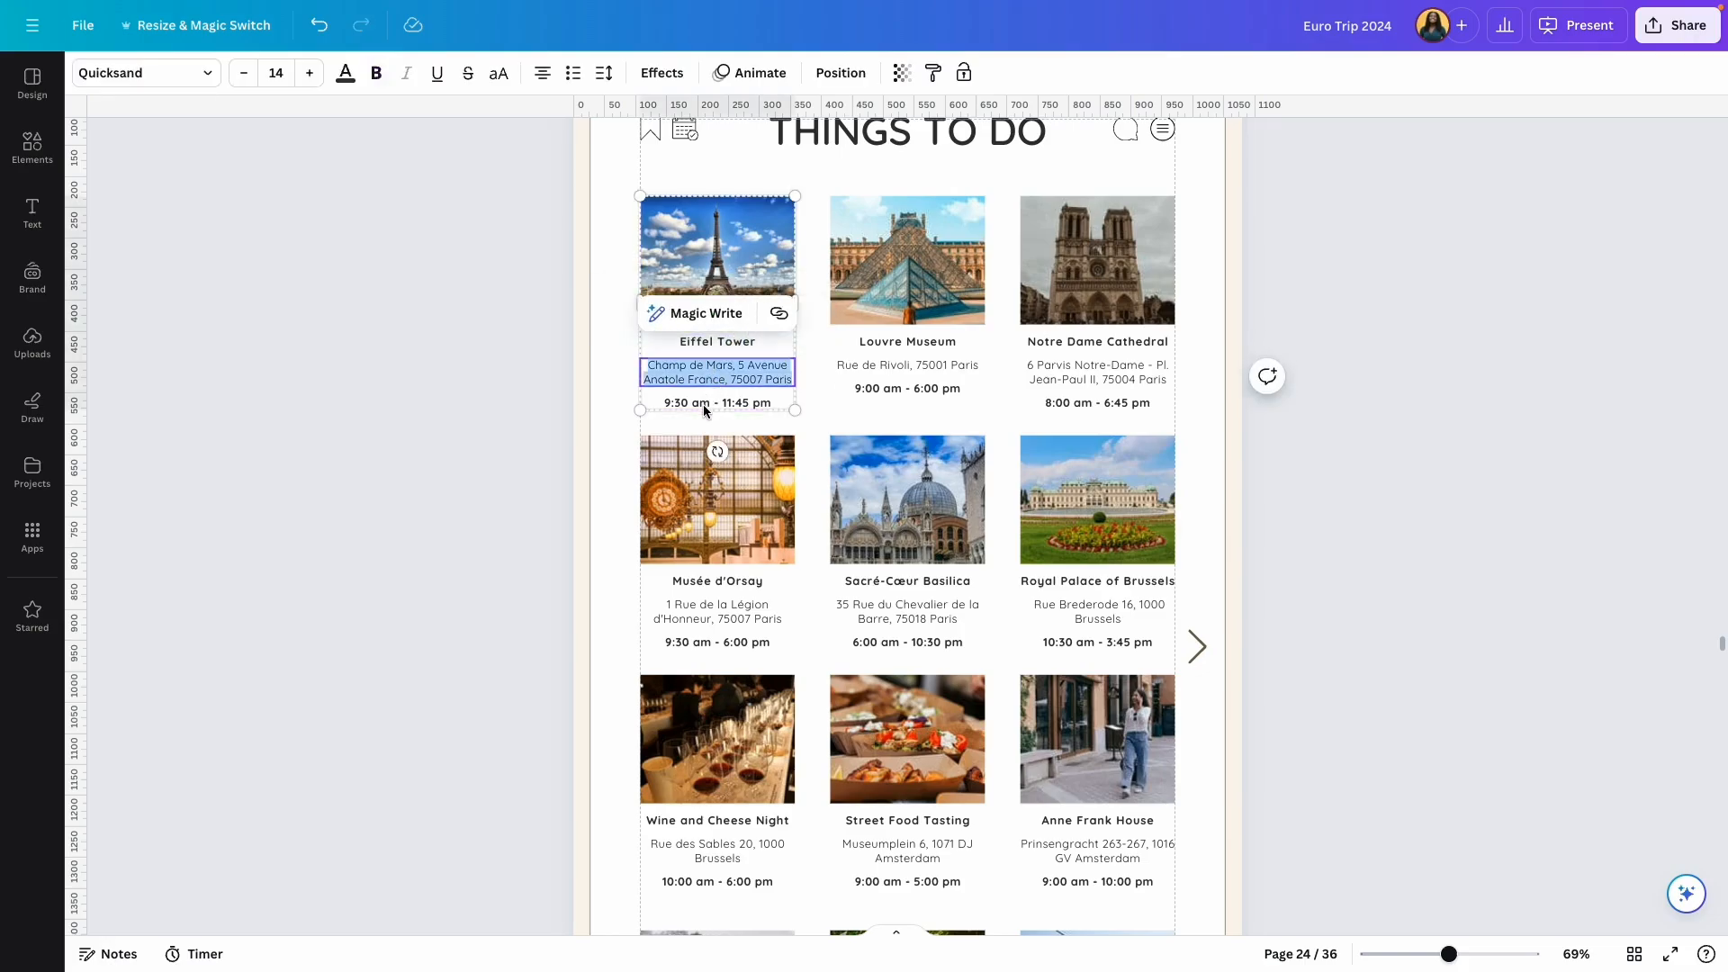
pyautogui.doubleClick(705, 407)
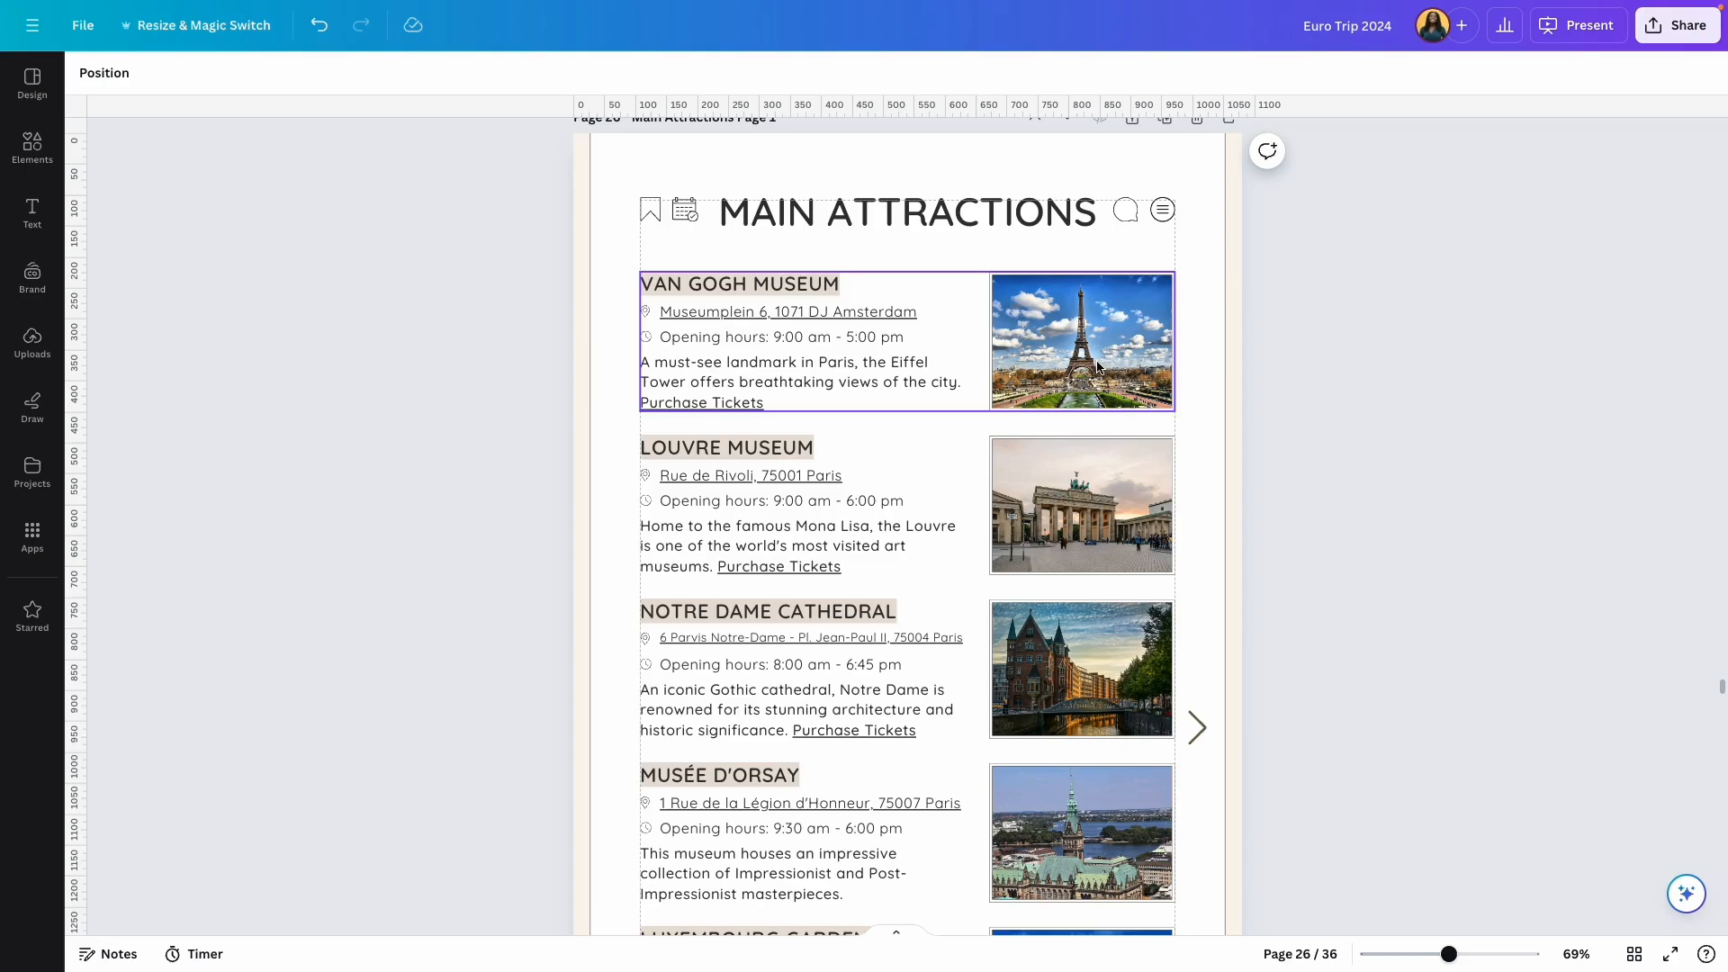
# Step: Examine the Van Gogh Museum entry's title, linked address, opening hours, description and Purchase Tickets link on Main Attractions Page 1
pyautogui.doubleClick(796, 285)
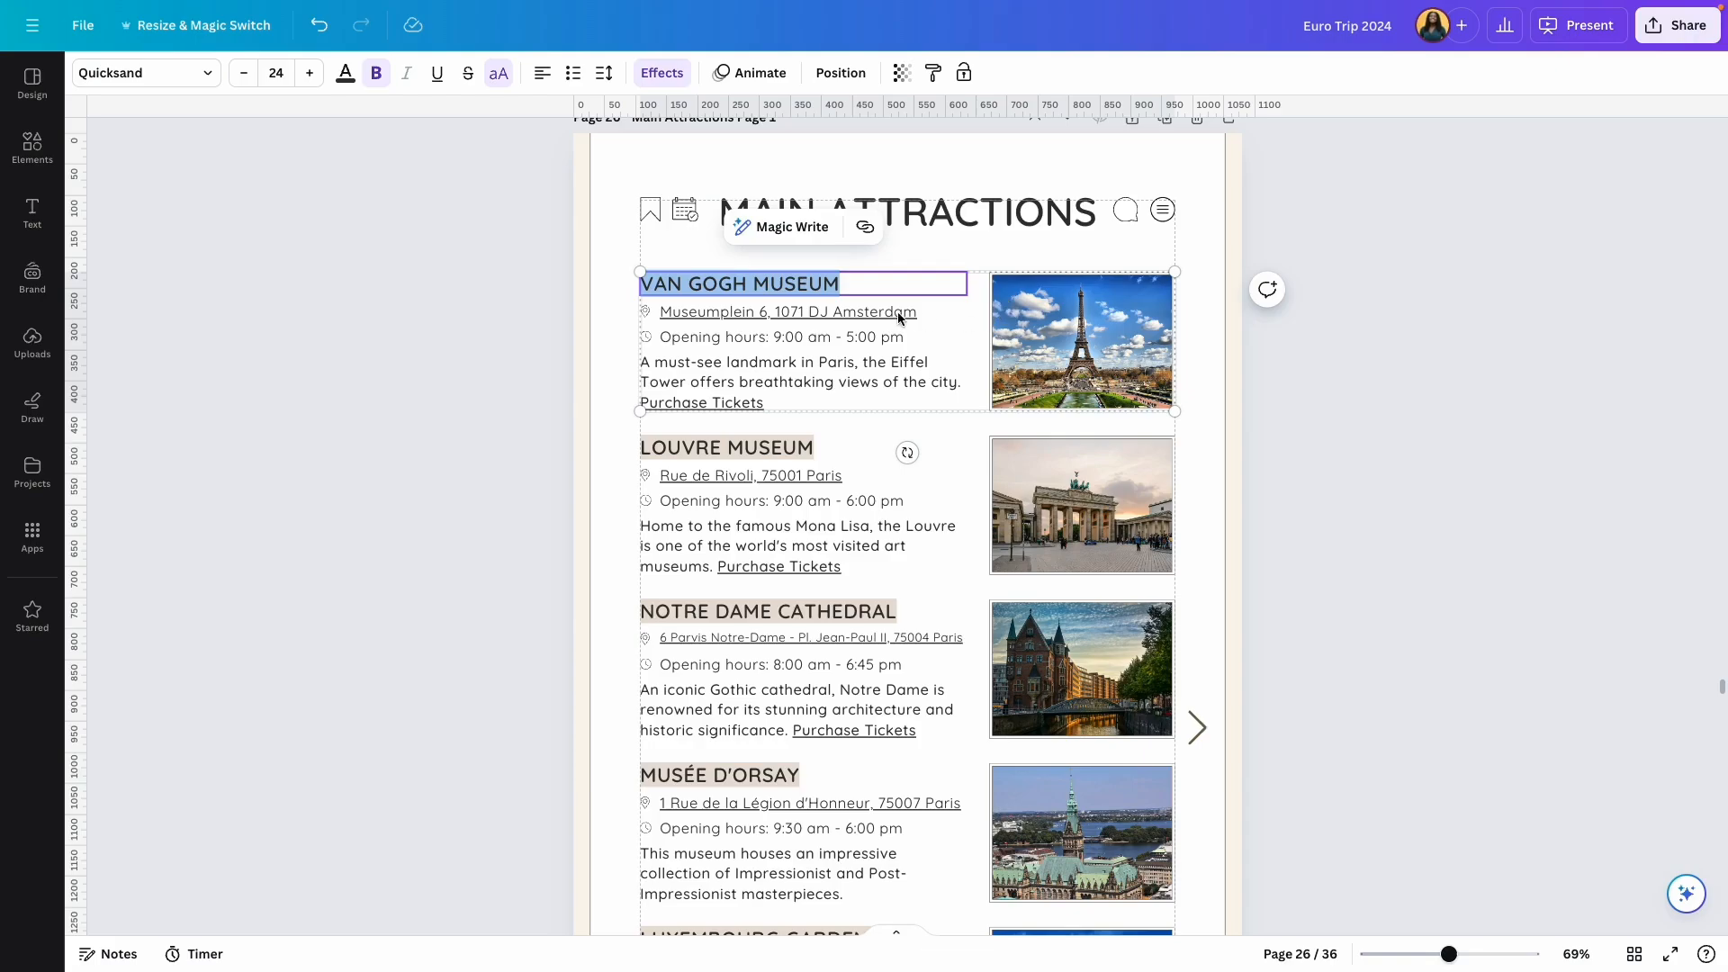
pyautogui.click(920, 314)
pyautogui.click(901, 343)
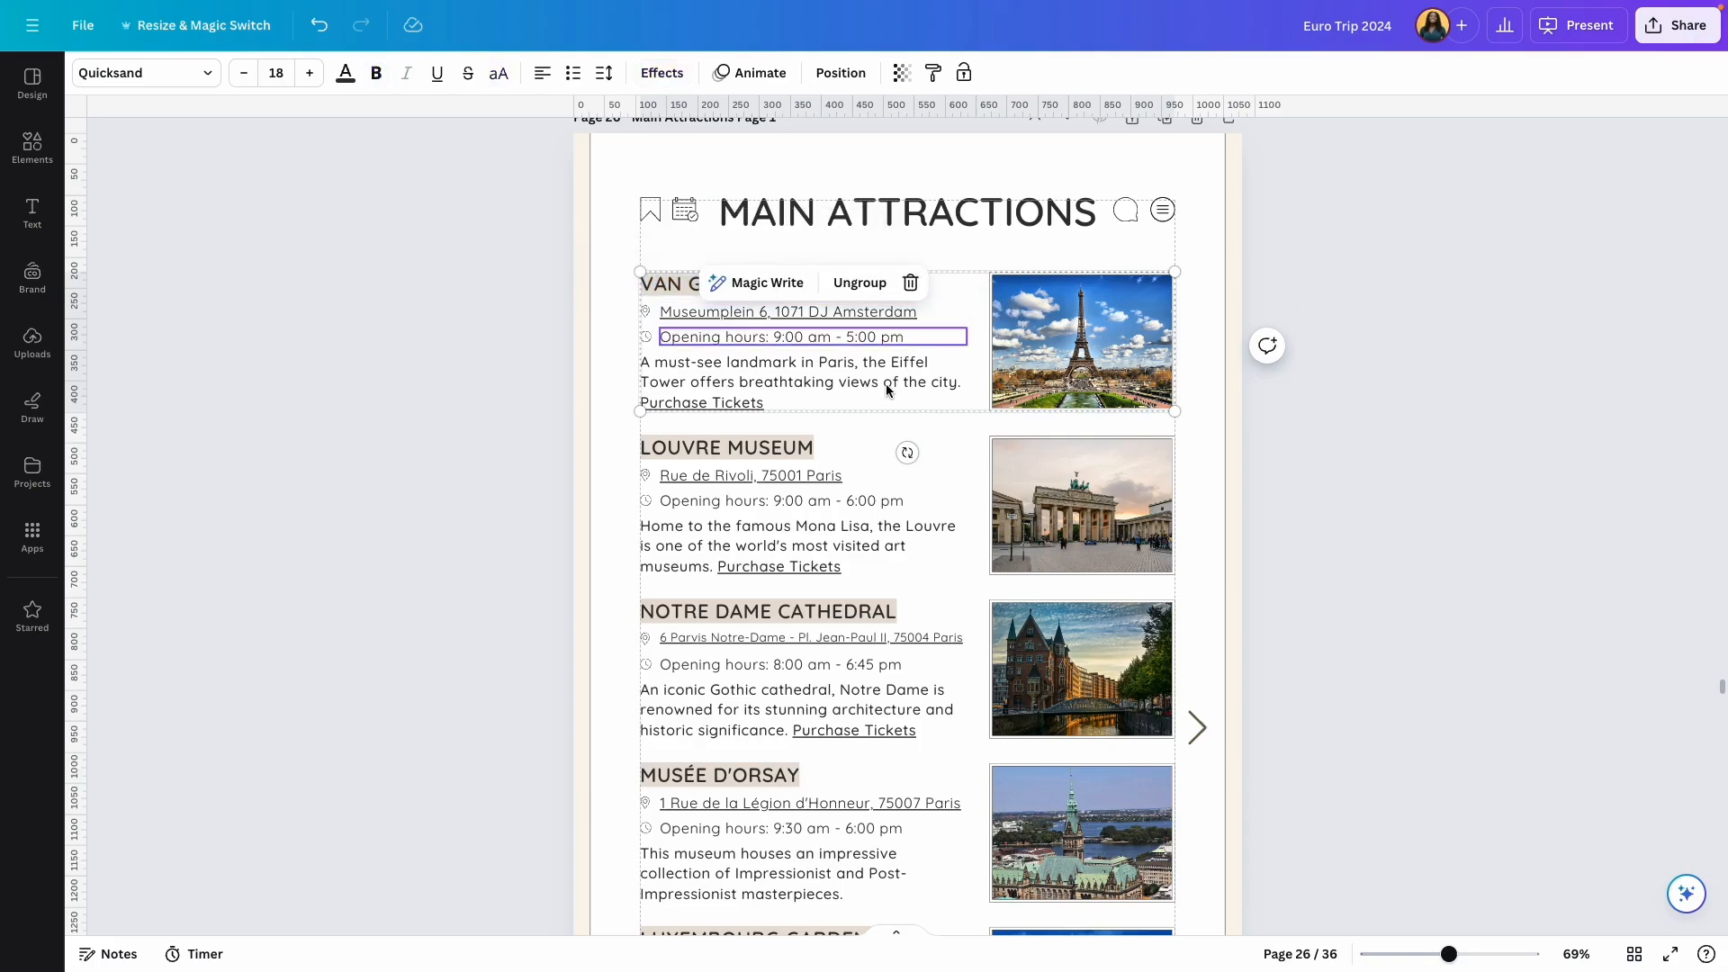
pyautogui.click(723, 401)
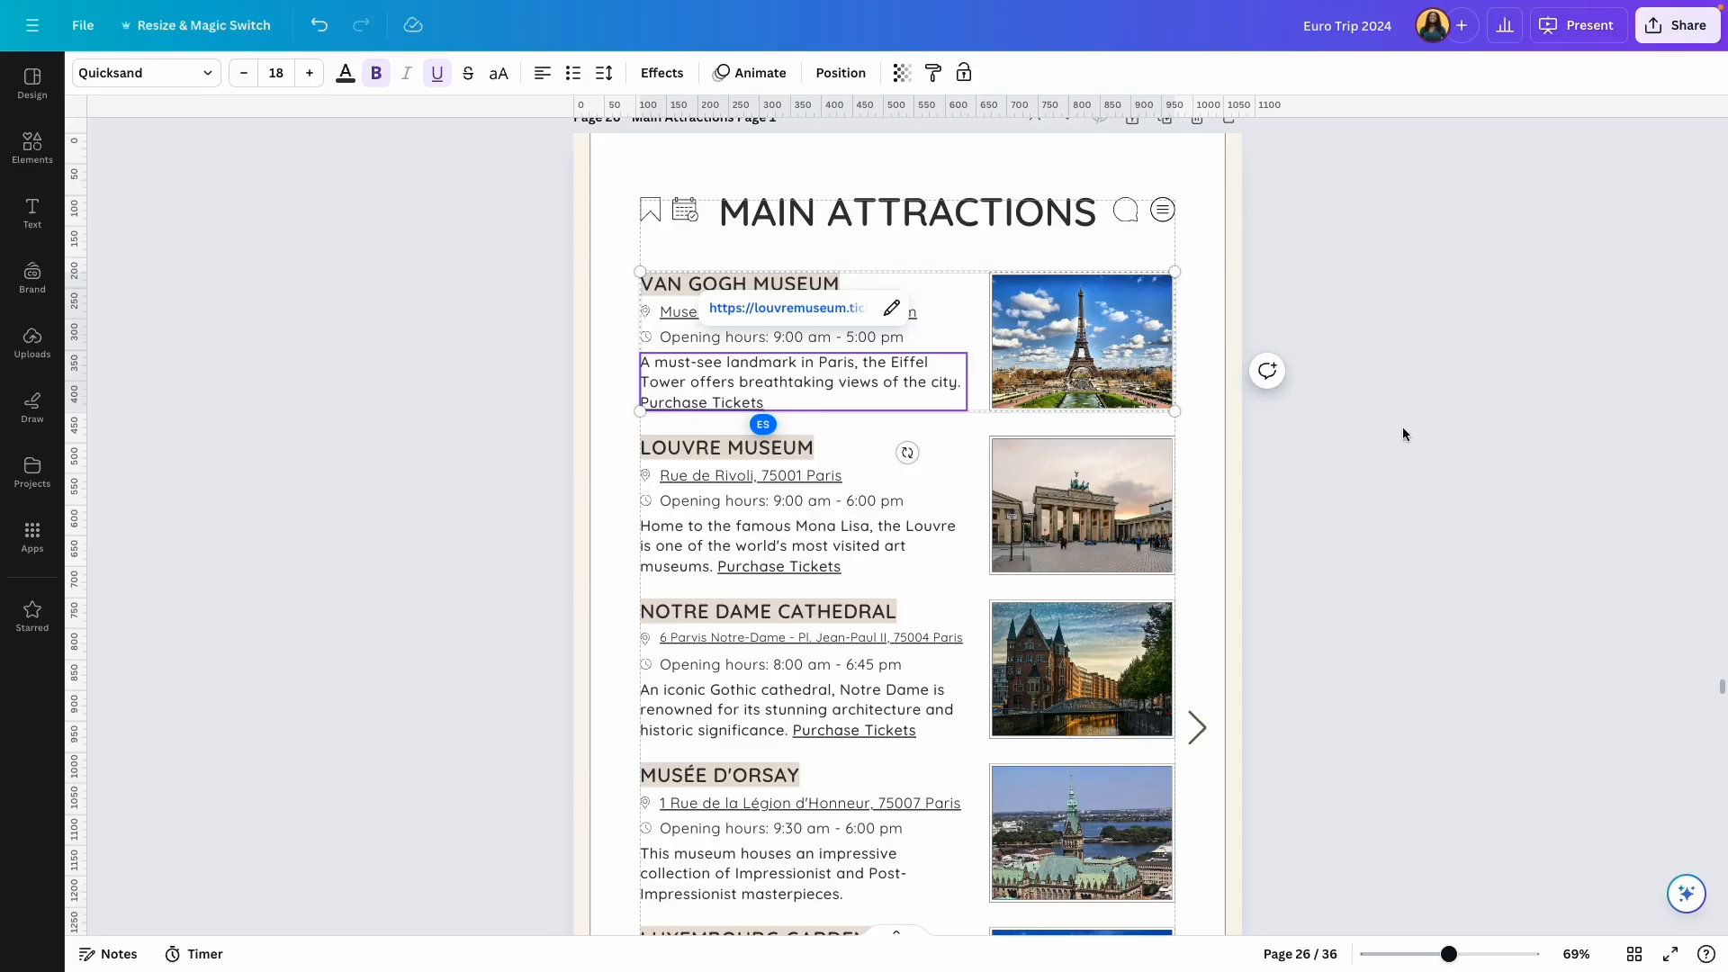
pyautogui.hotkey('ctrl', 'z')
pyautogui.click(743, 313)
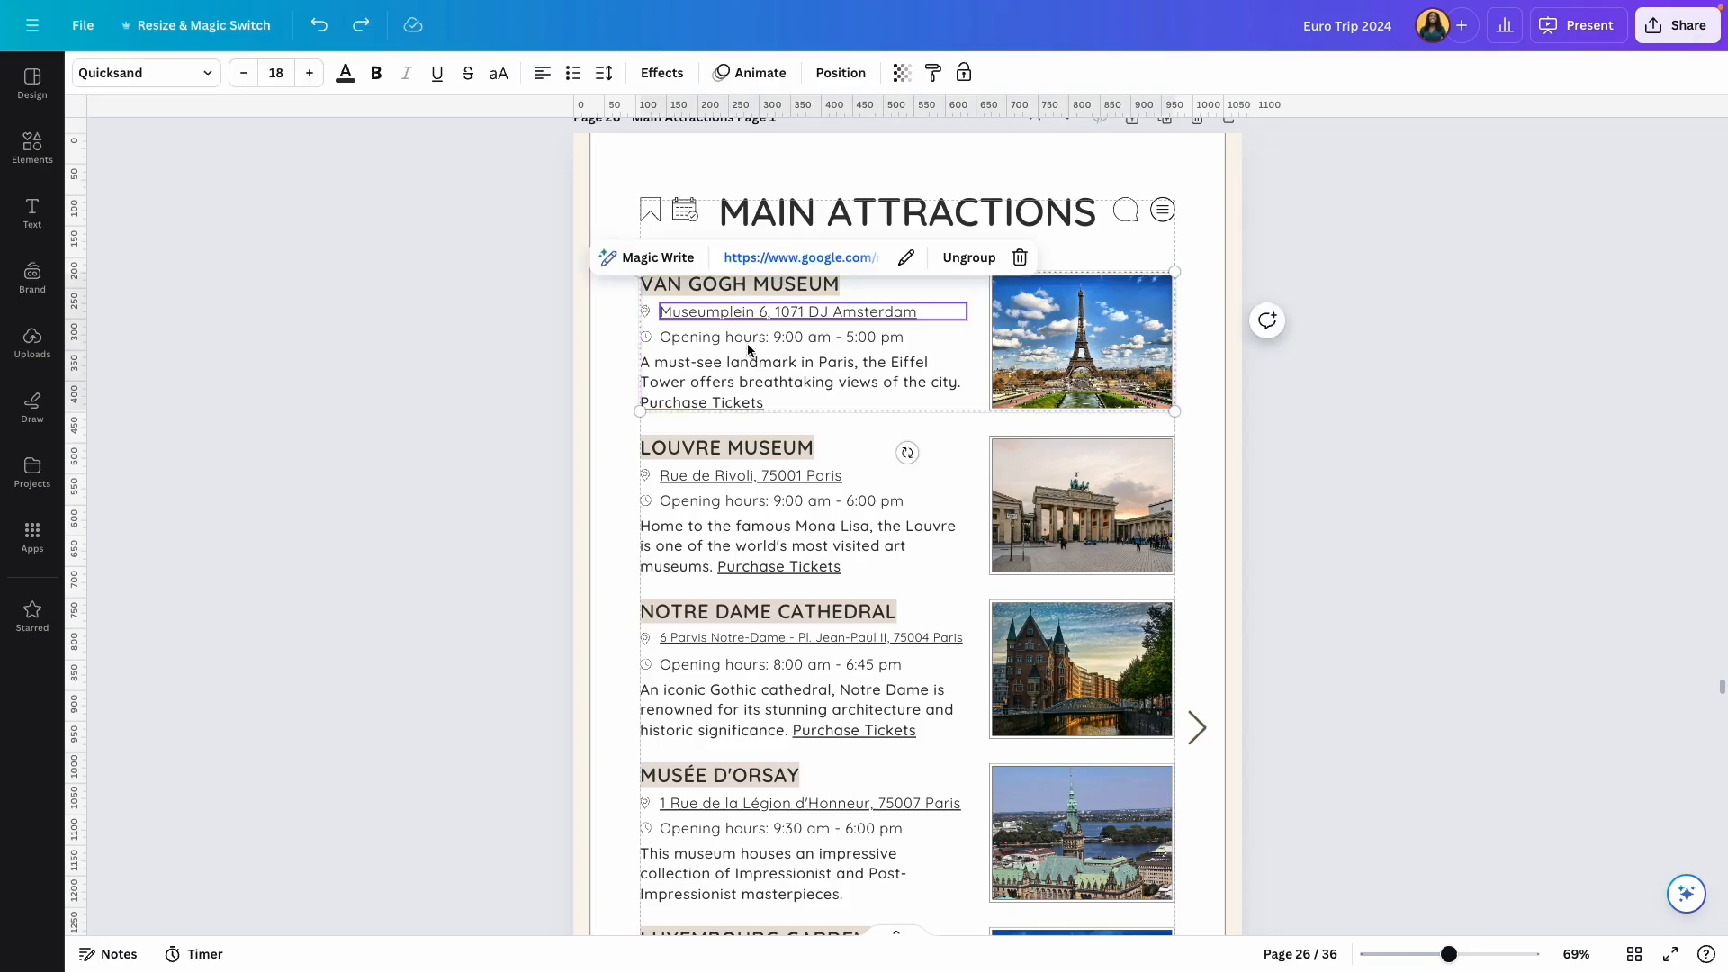
pyautogui.click(741, 407)
pyautogui.click(668, 362)
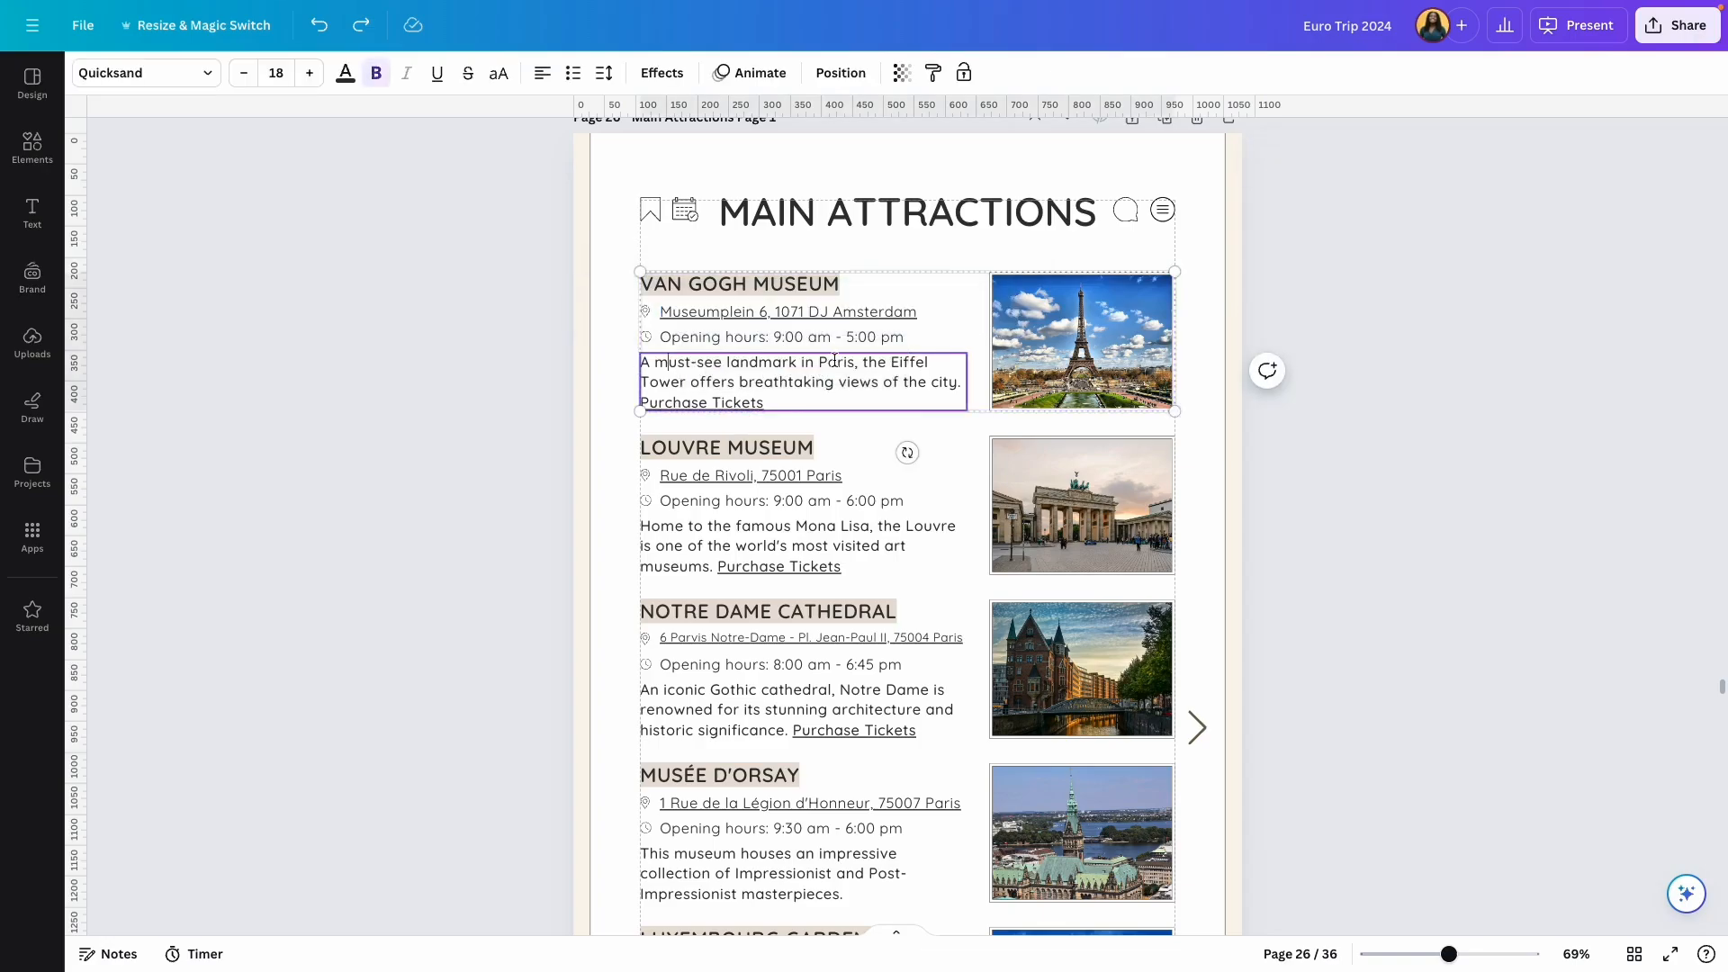
pyautogui.click(847, 311)
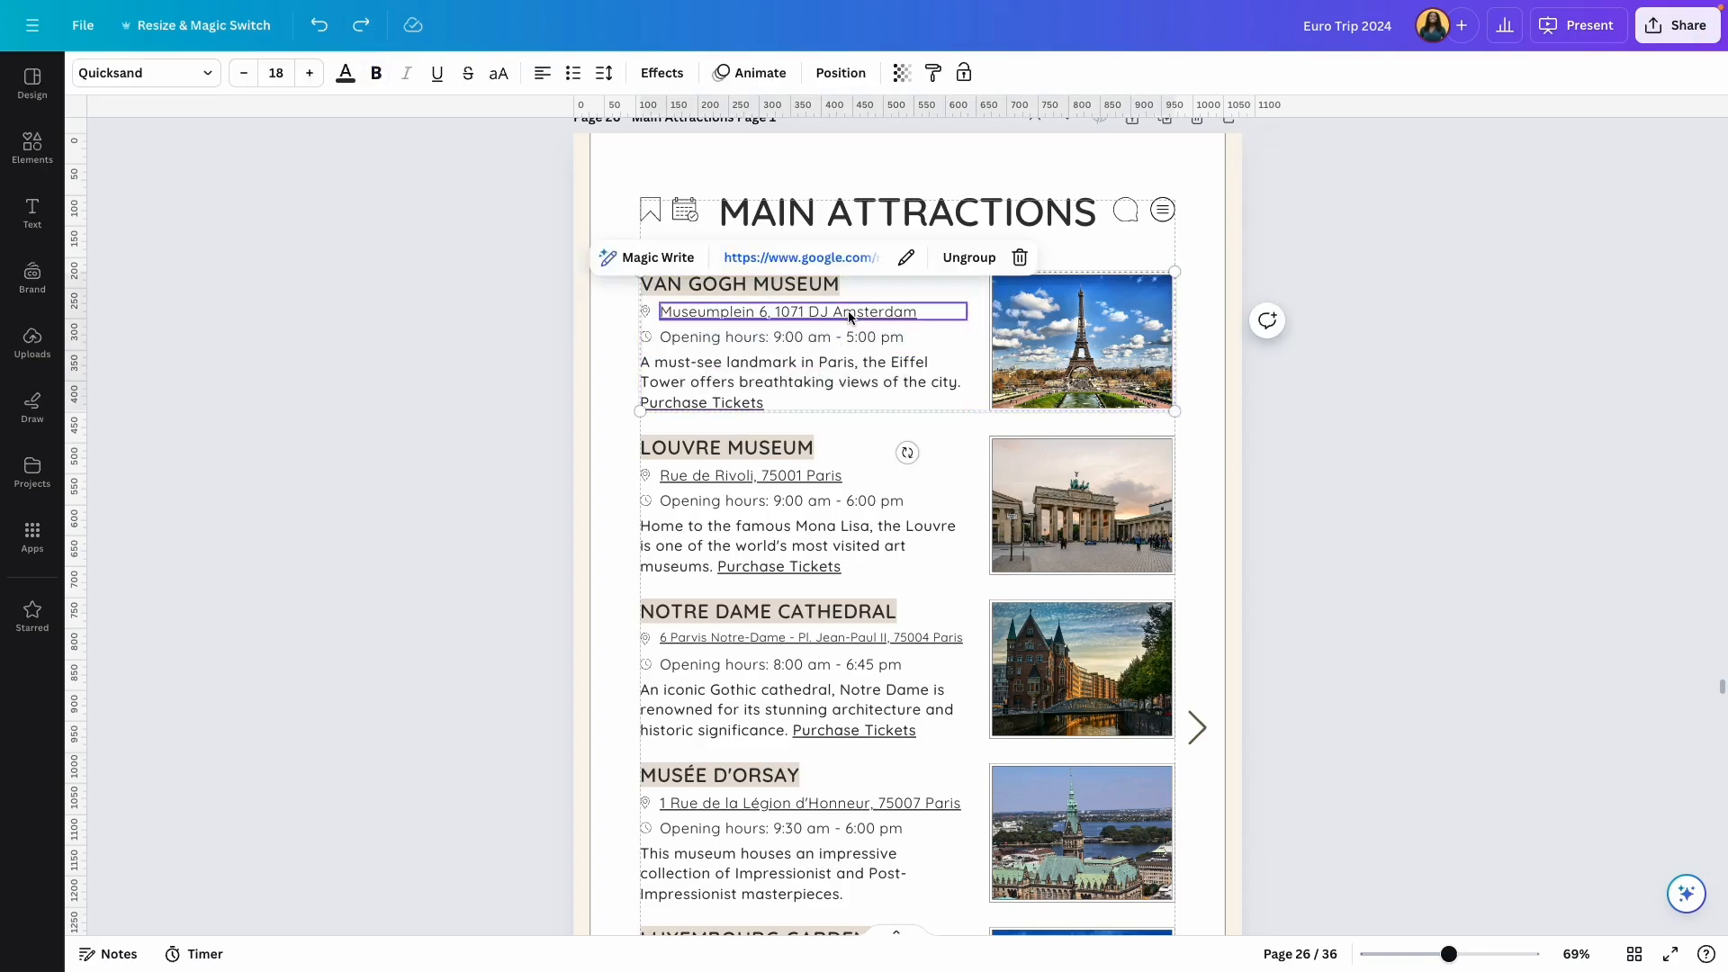
pyautogui.click(909, 258)
pyautogui.tripleClick(1014, 339)
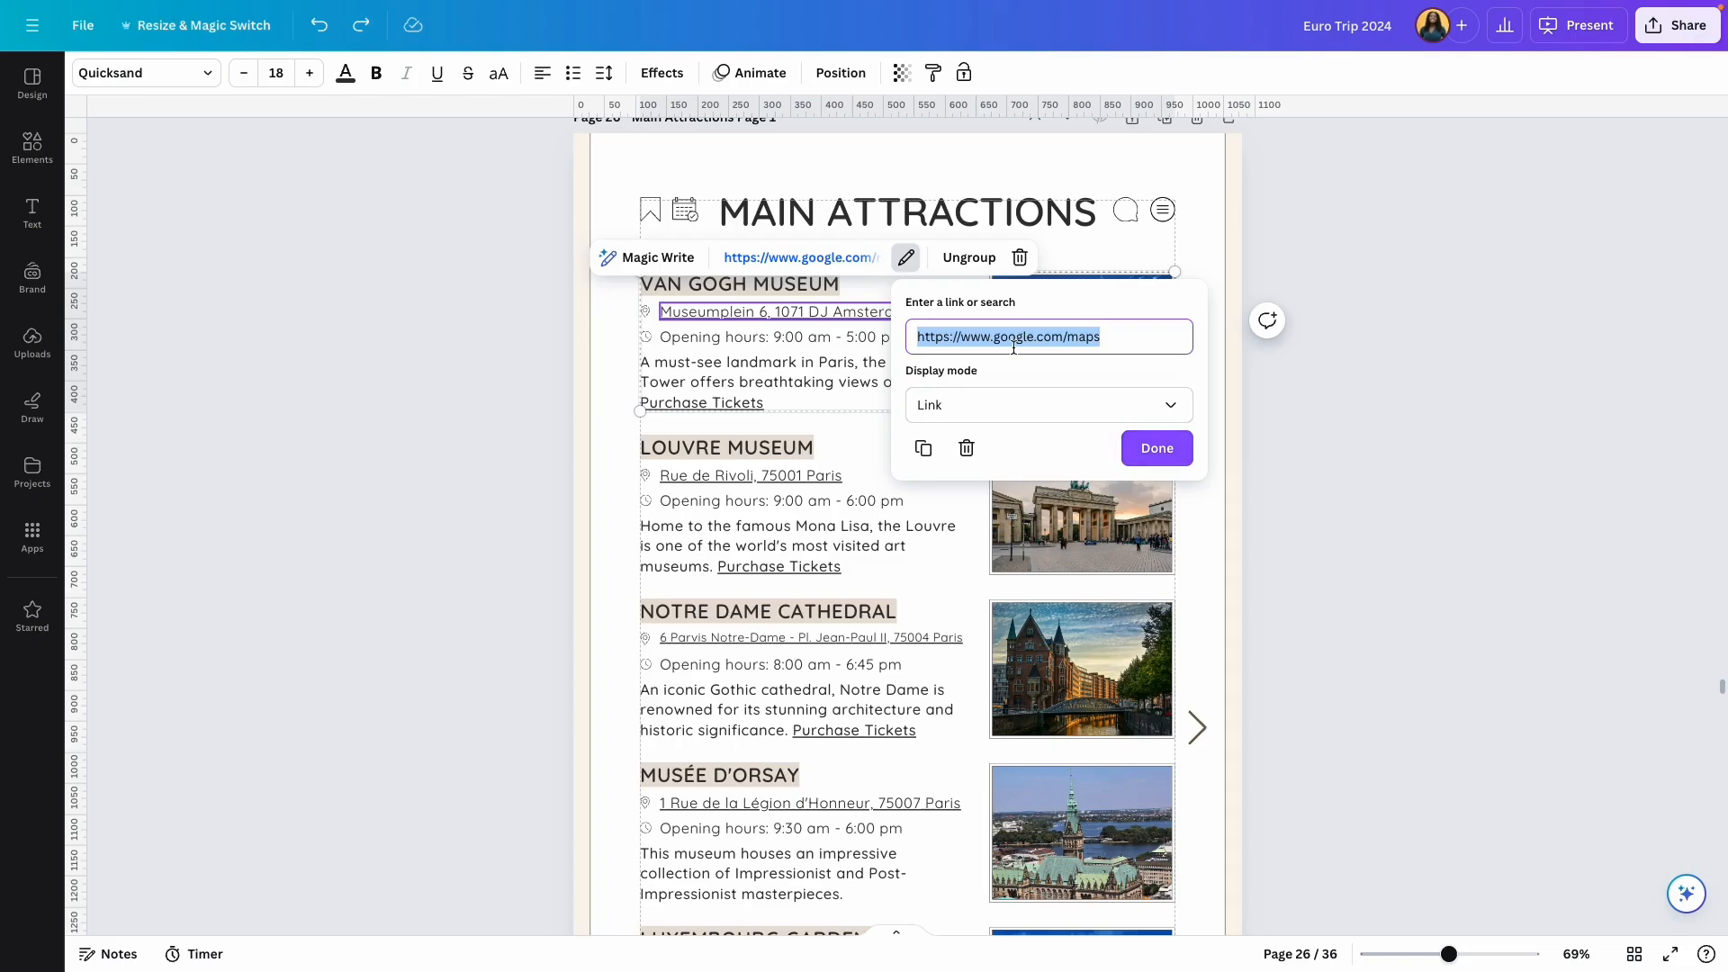
pyautogui.press('BackSpace')
pyautogui.write('https://maps.app.goo.gl/MkFRpoHr8f6YKksXA')
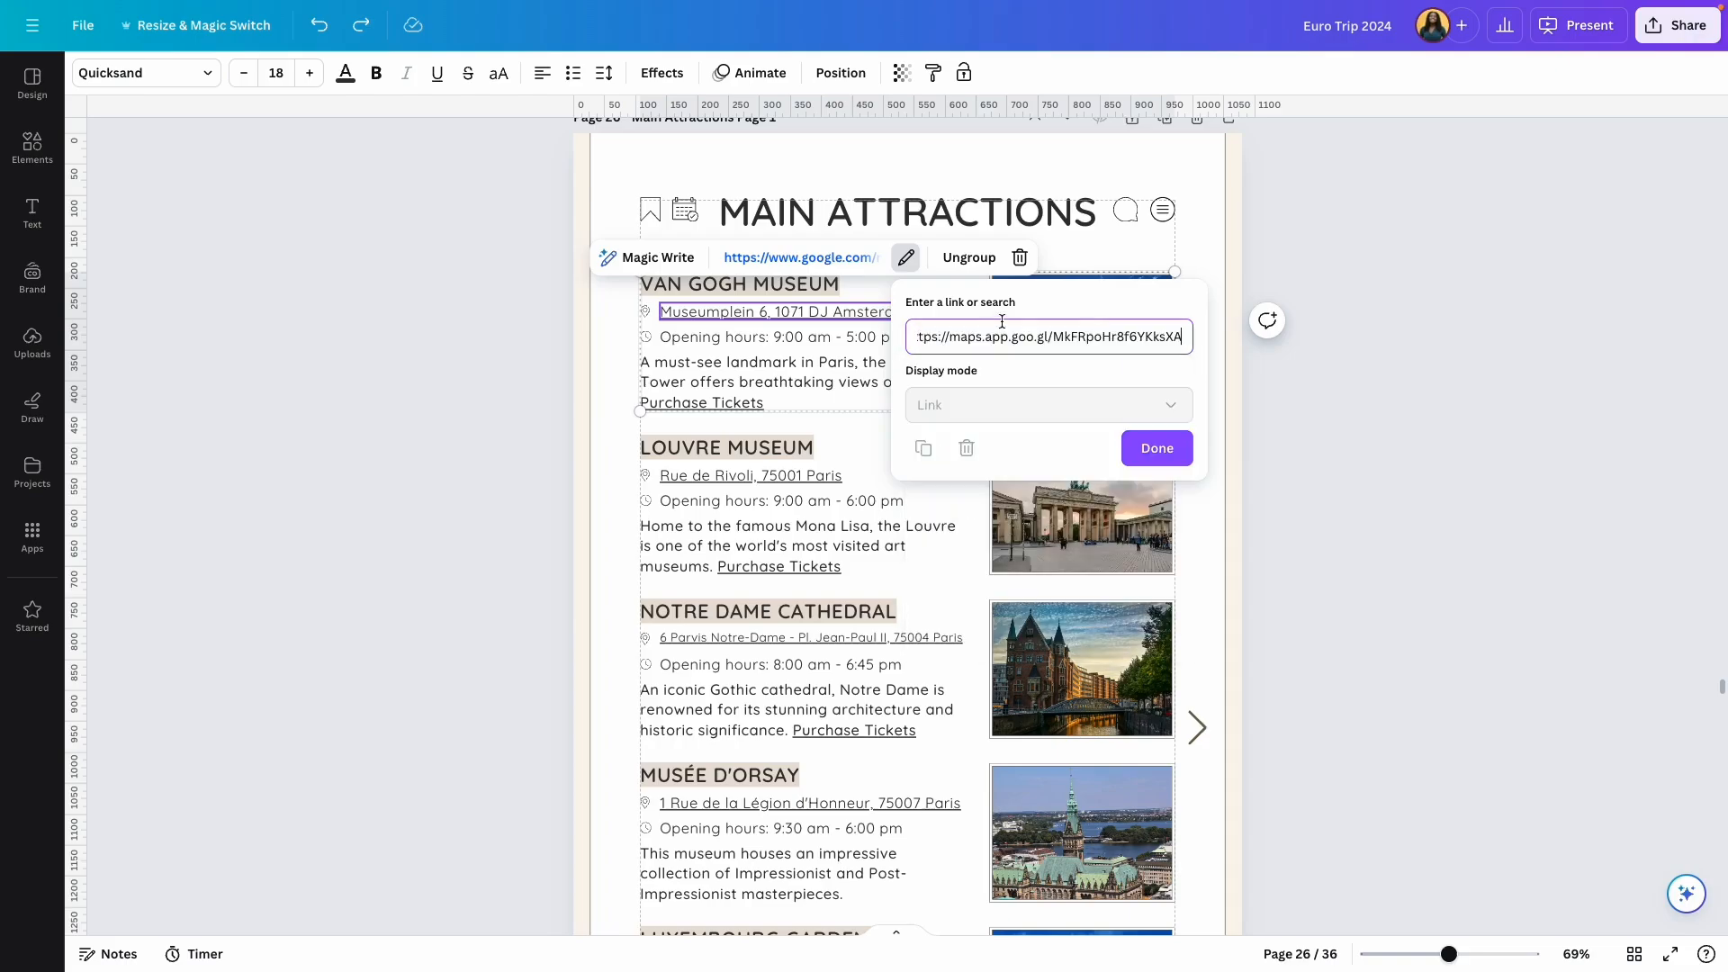
pyautogui.click(1159, 441)
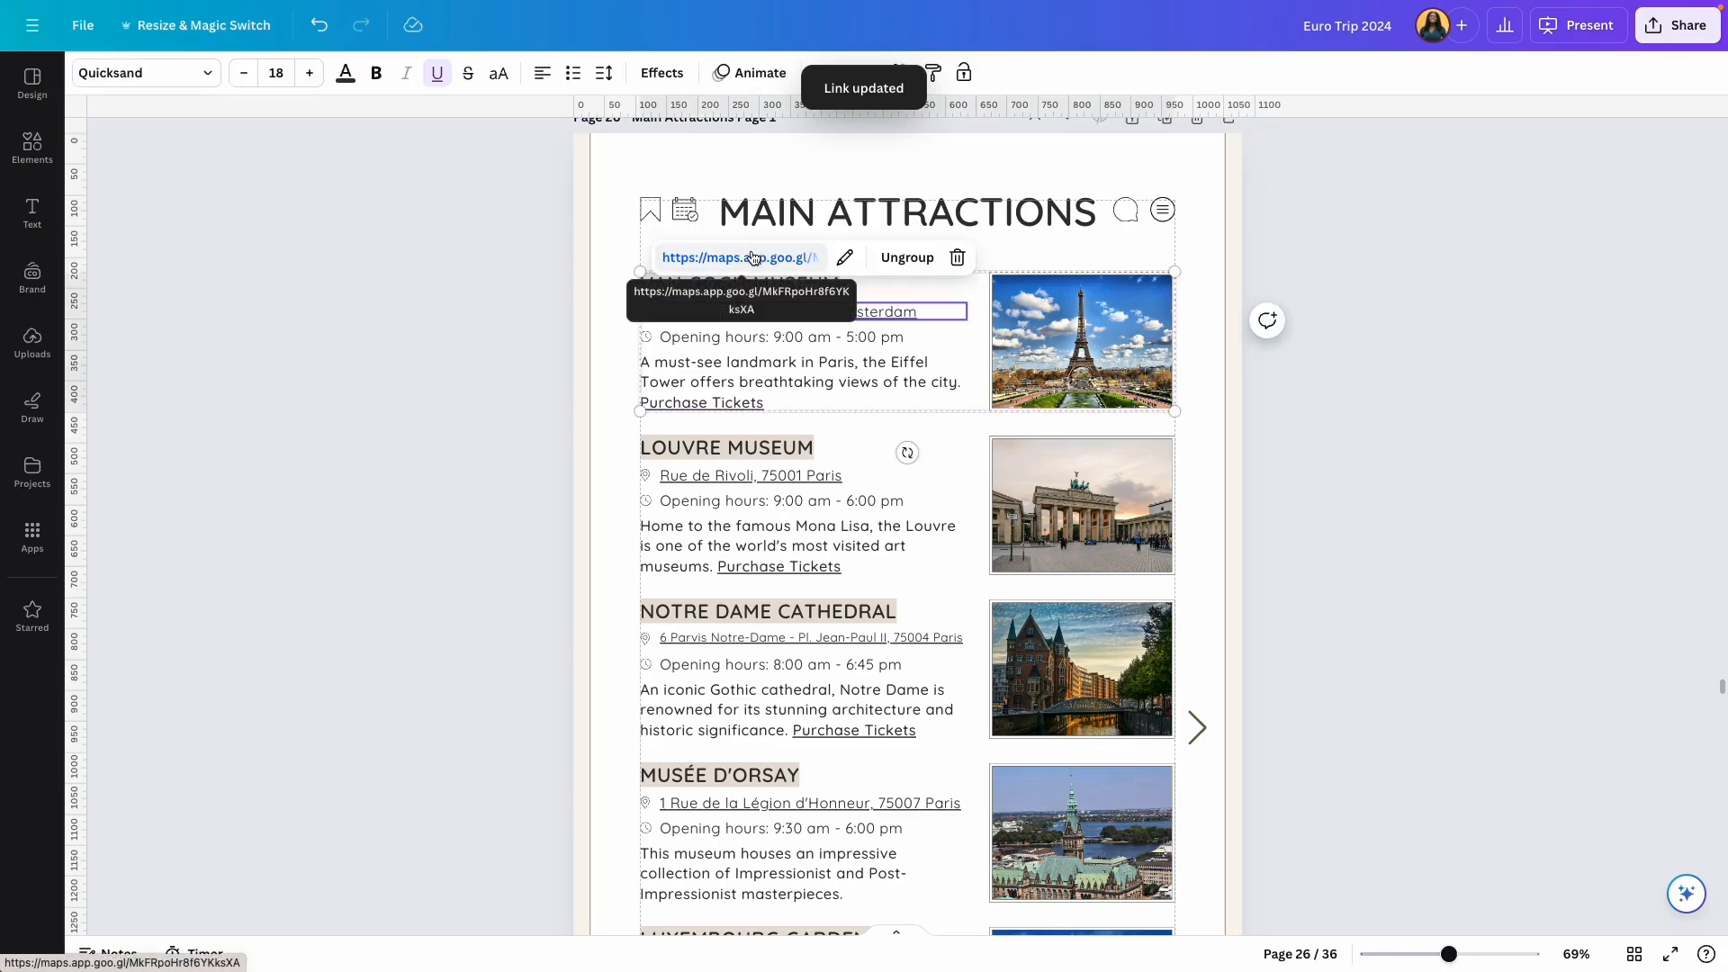
pyautogui.hotkey('ctrl', 'z')
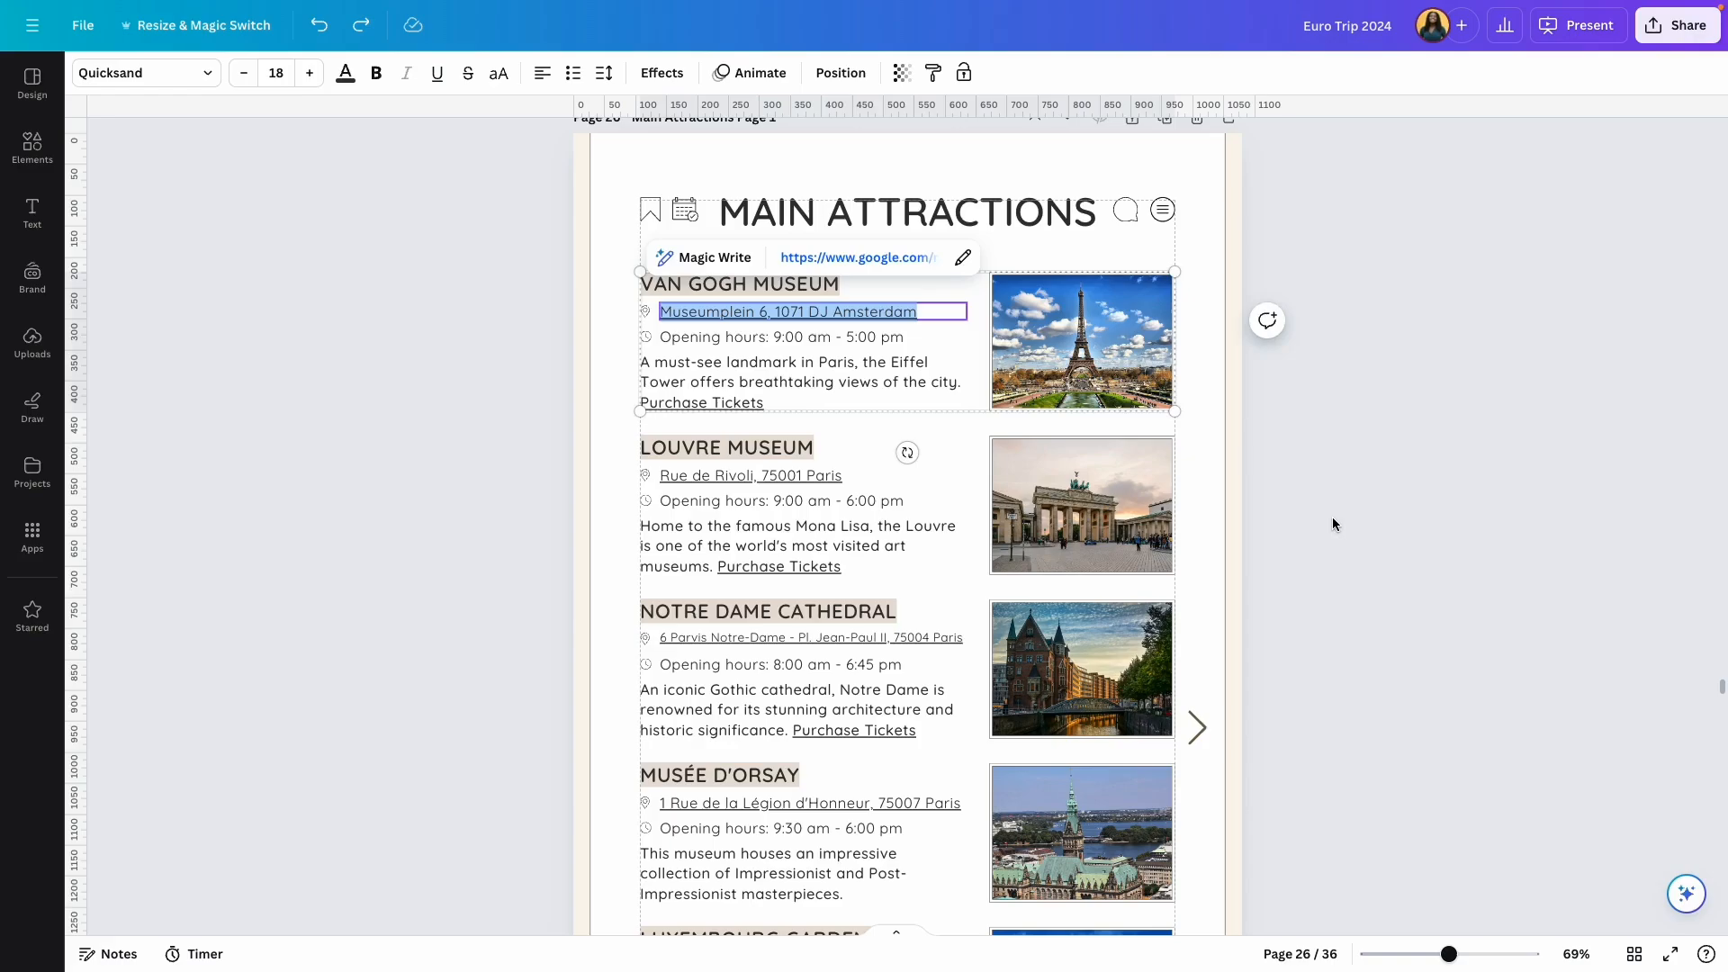
pyautogui.click(1332, 520)
# Step: Examine the Notre Dame Cathedral entry's title, linked address, opening hours, description and Purchase Tickets link
pyautogui.scroll(-5, 807, 446)
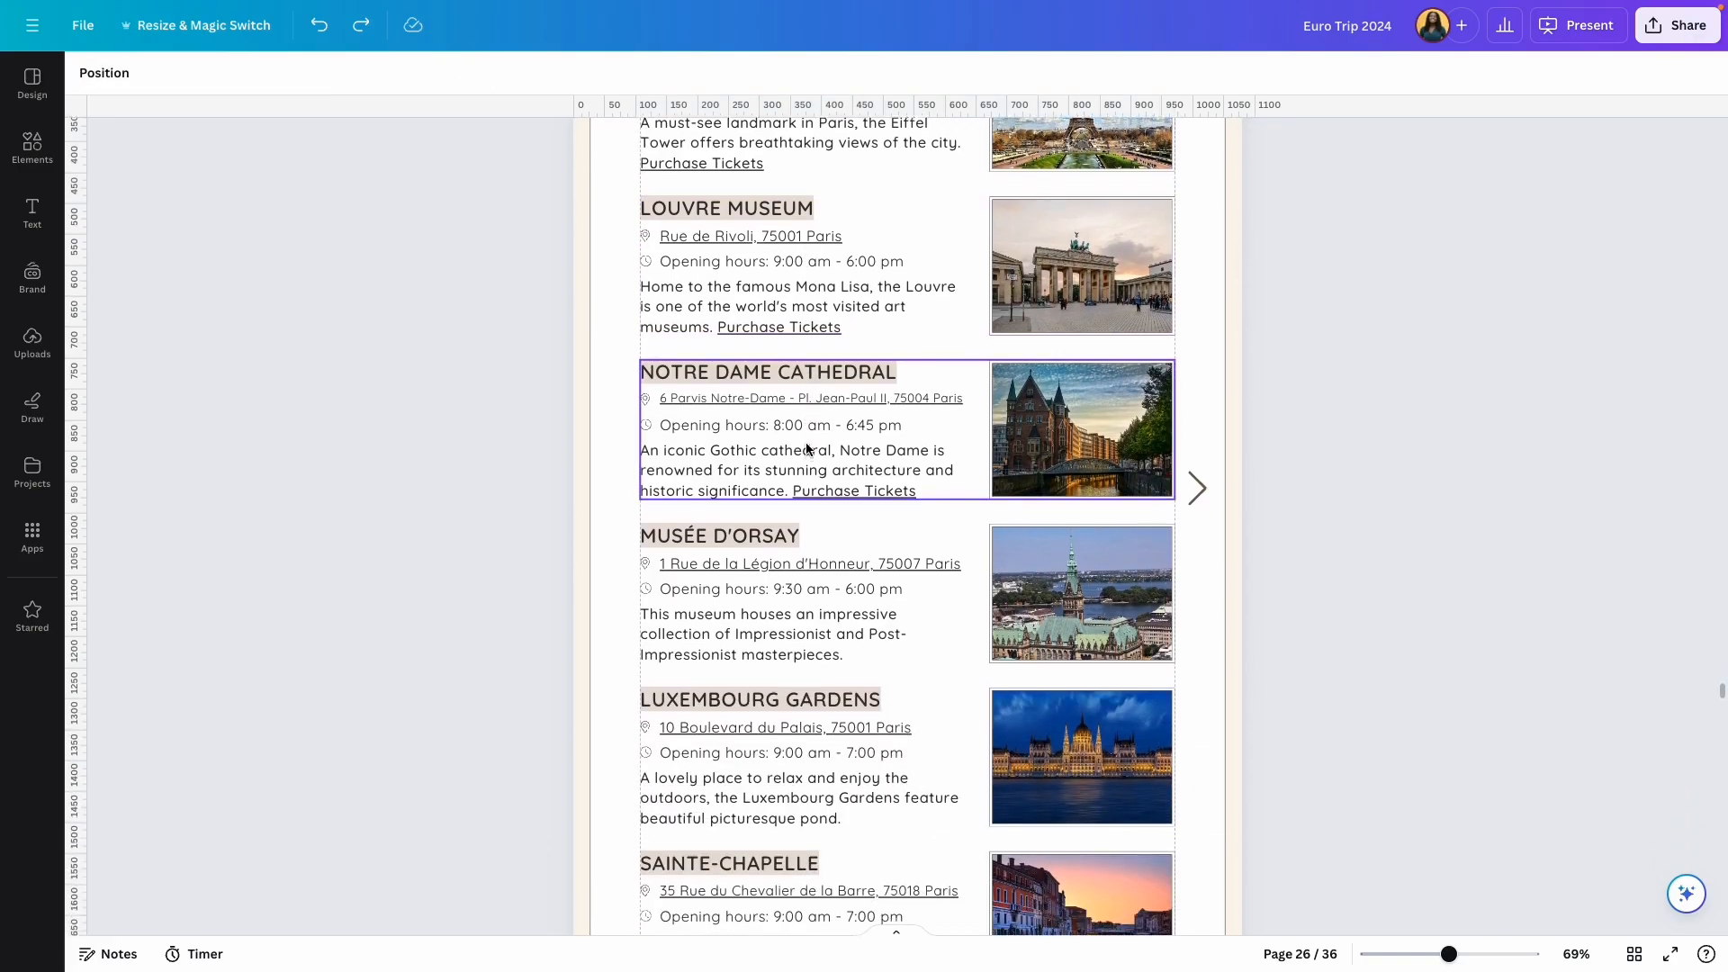
pyautogui.click(716, 376)
pyautogui.click(715, 399)
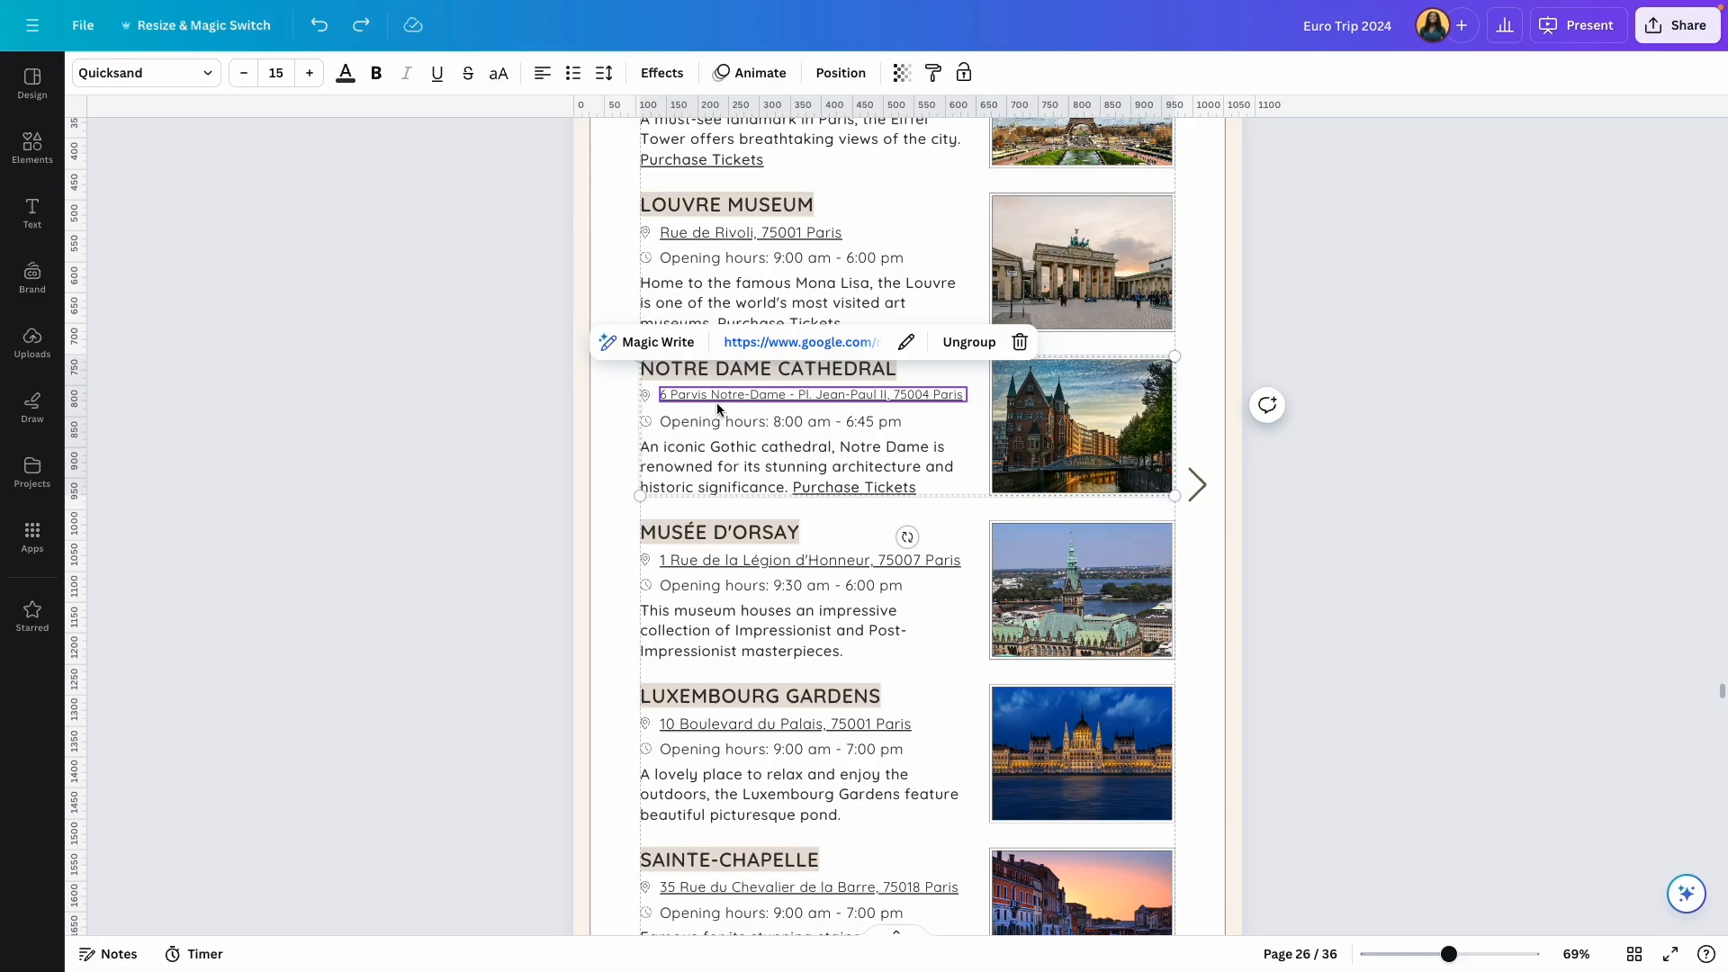
pyautogui.click(709, 420)
pyautogui.click(735, 460)
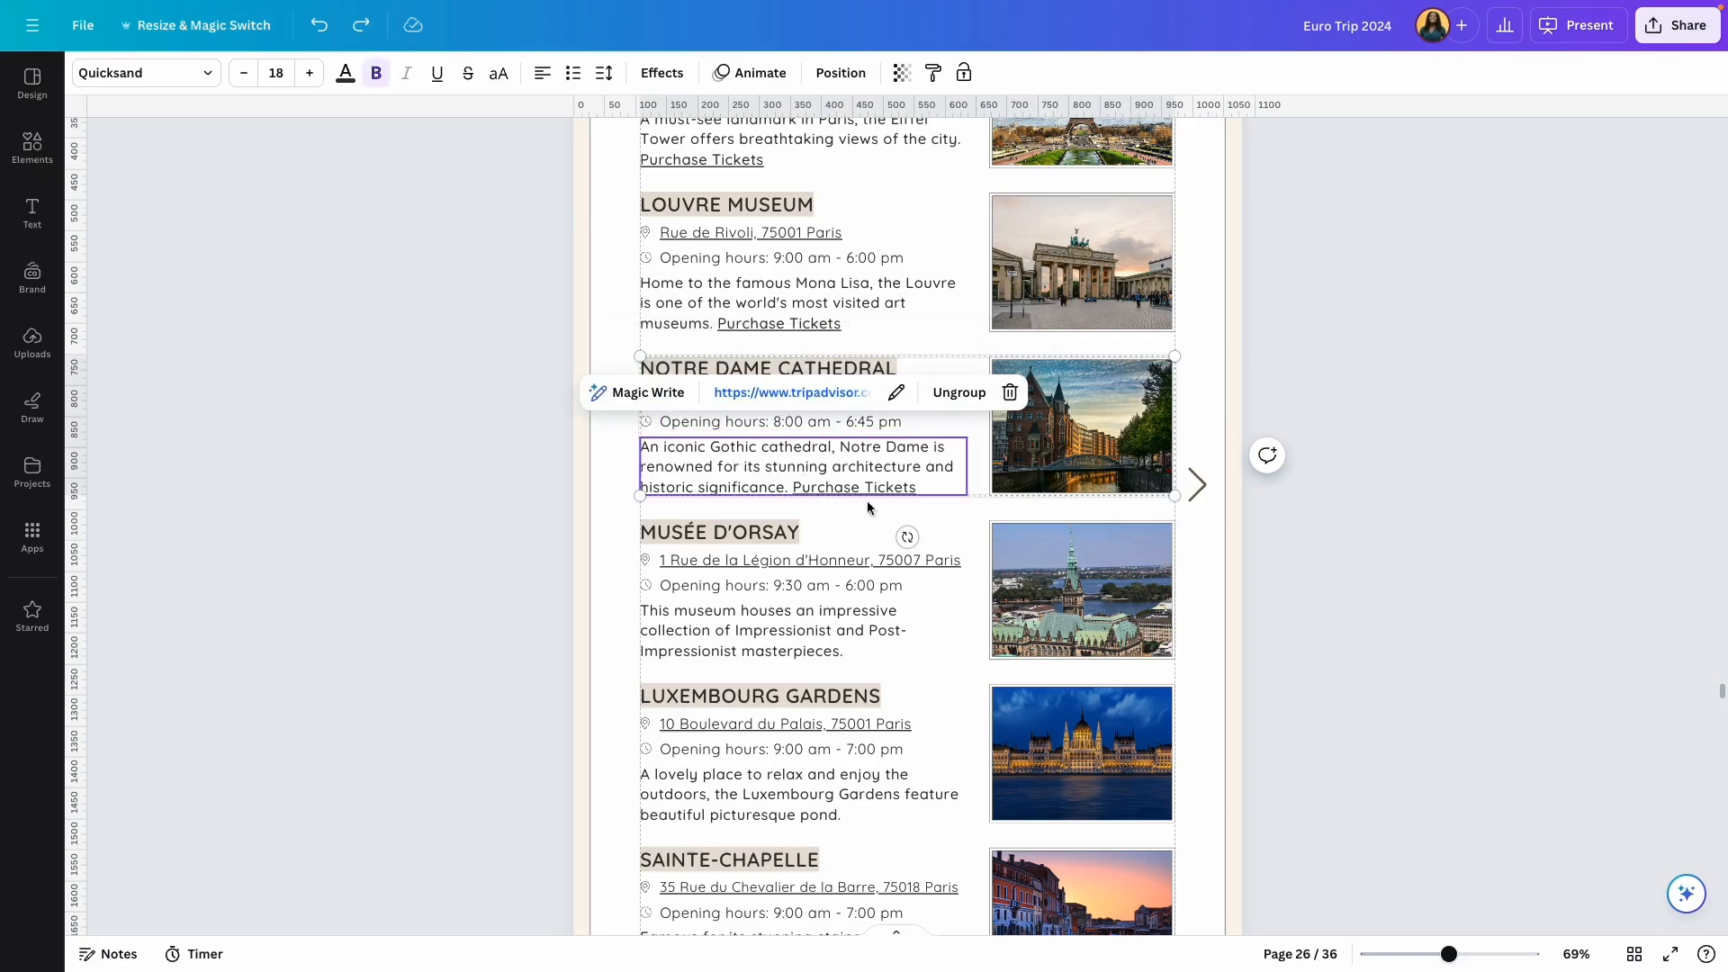
pyautogui.click(926, 488)
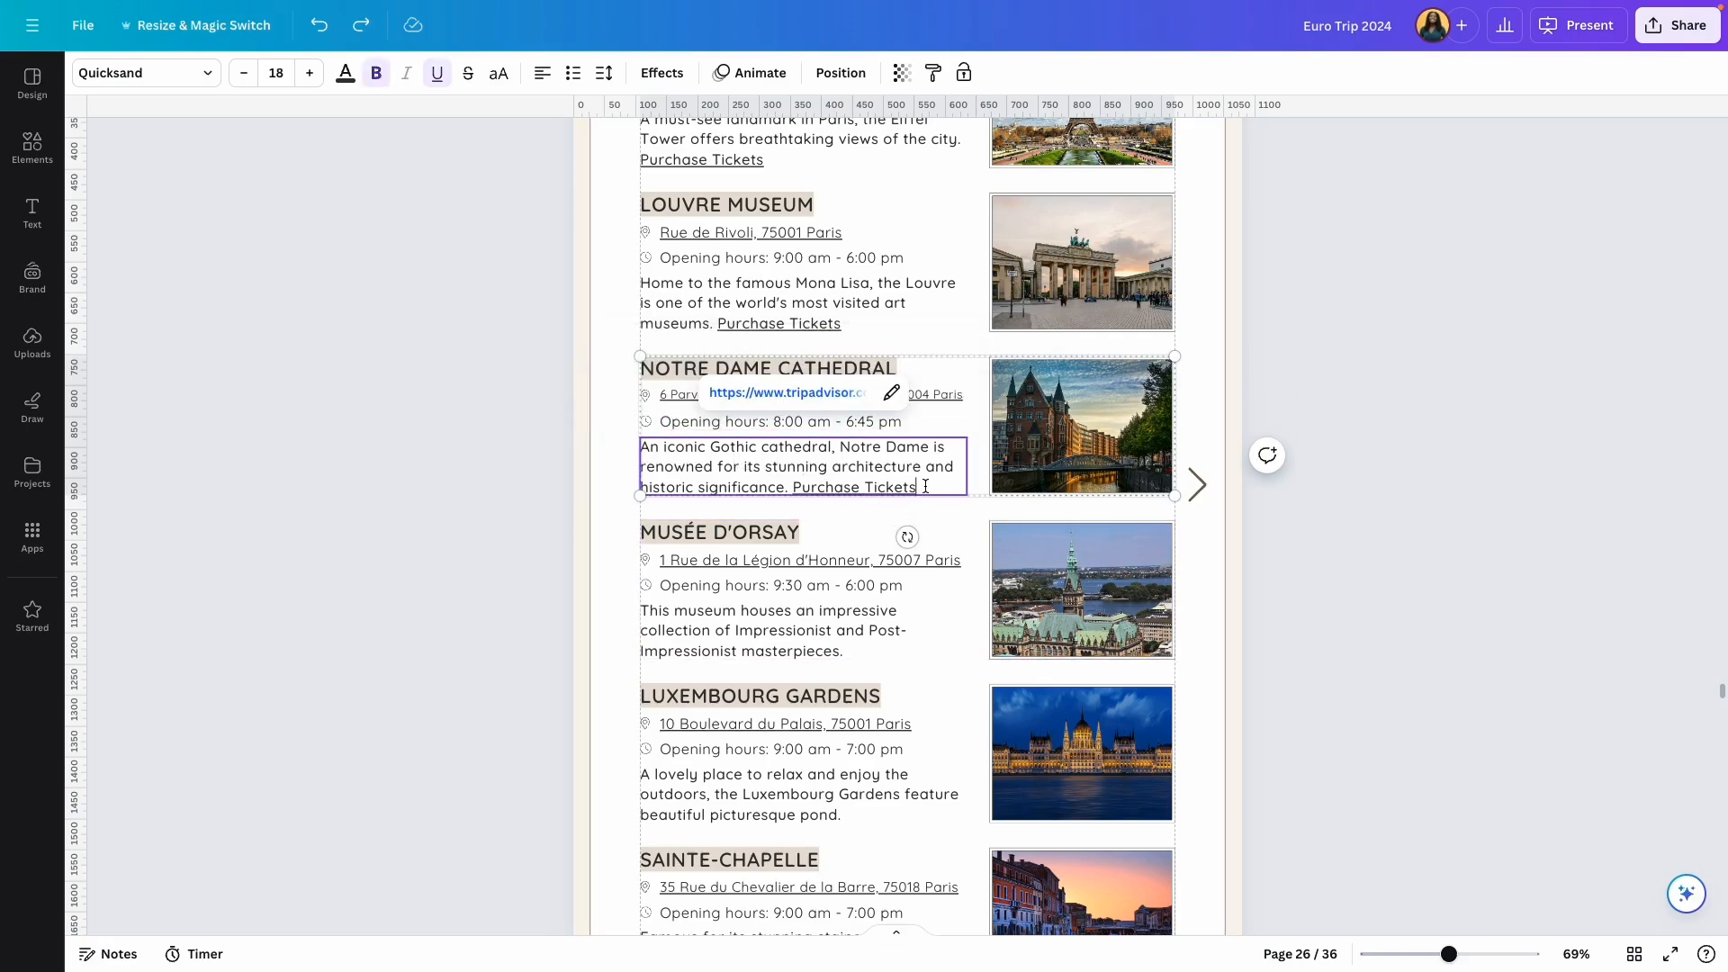
# Step: Select the Purchase Tickets text in the Notre Dame Cathedral entry, then clear the selection
pyautogui.moveTo(919, 484); pyautogui.dragTo(792, 486)
pyautogui.click(1316, 570)
pyautogui.scroll(8, 1289, 513)
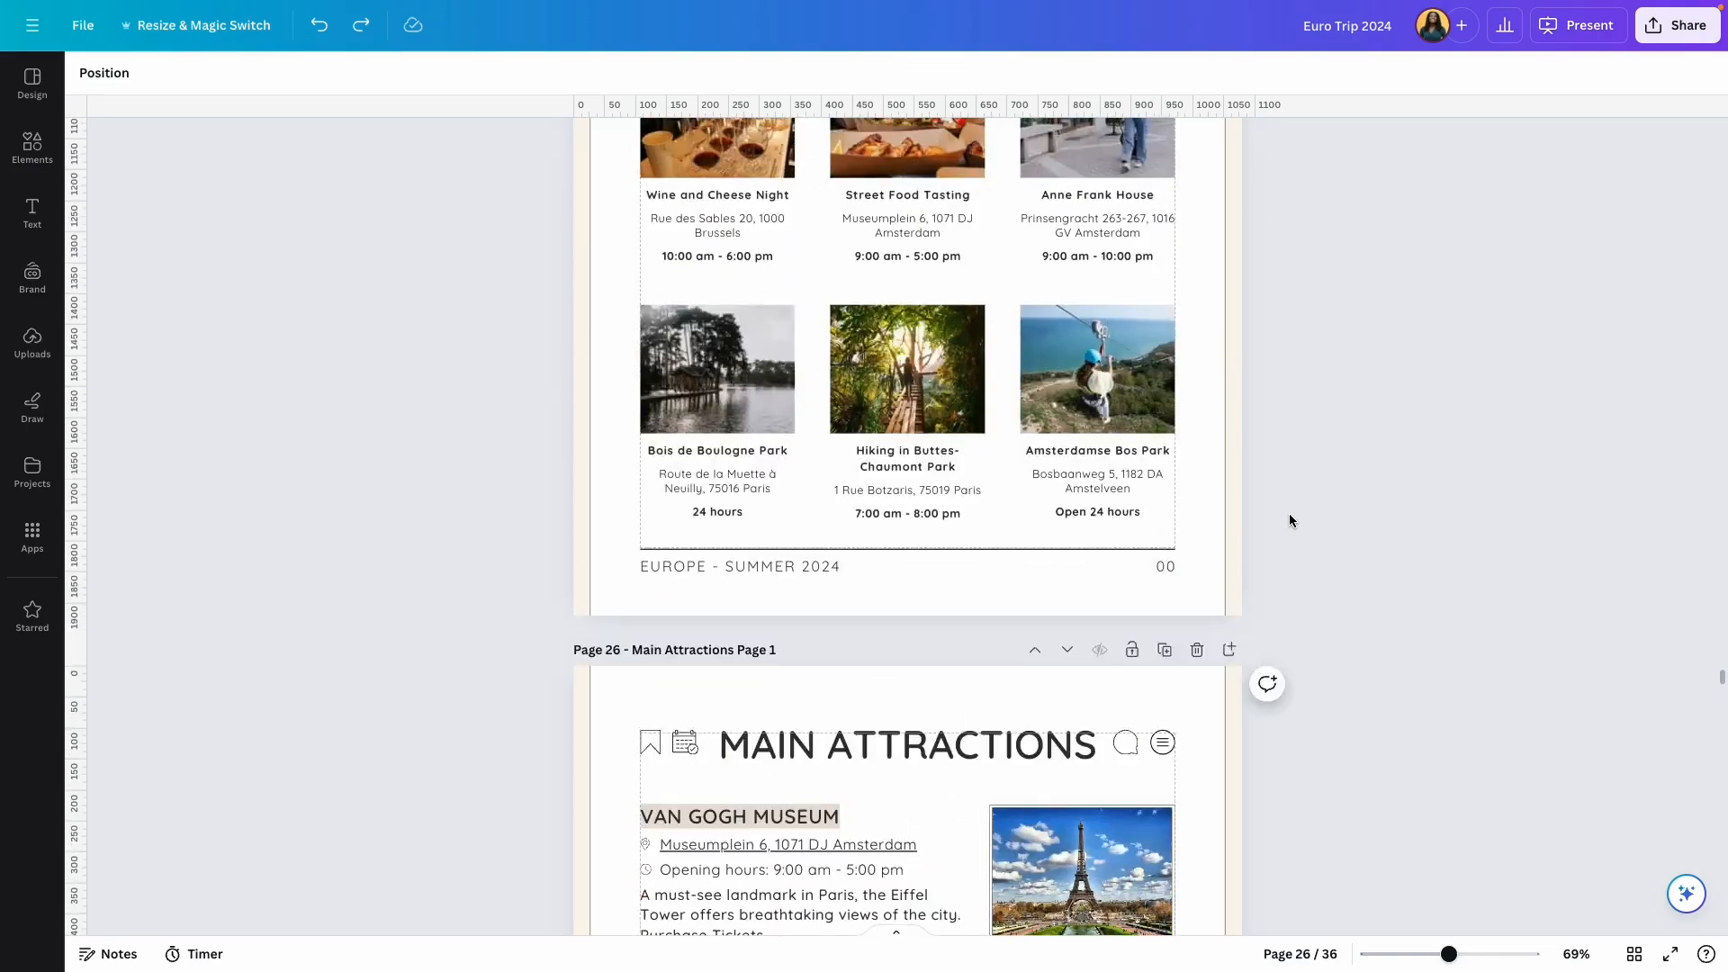
# Step: Follow the forward arrow's page link from Main Attractions Page 1 to Main Attractions Page 2
pyautogui.scroll(-6, 1289, 513)
pyautogui.scroll(-4, 1289, 521)
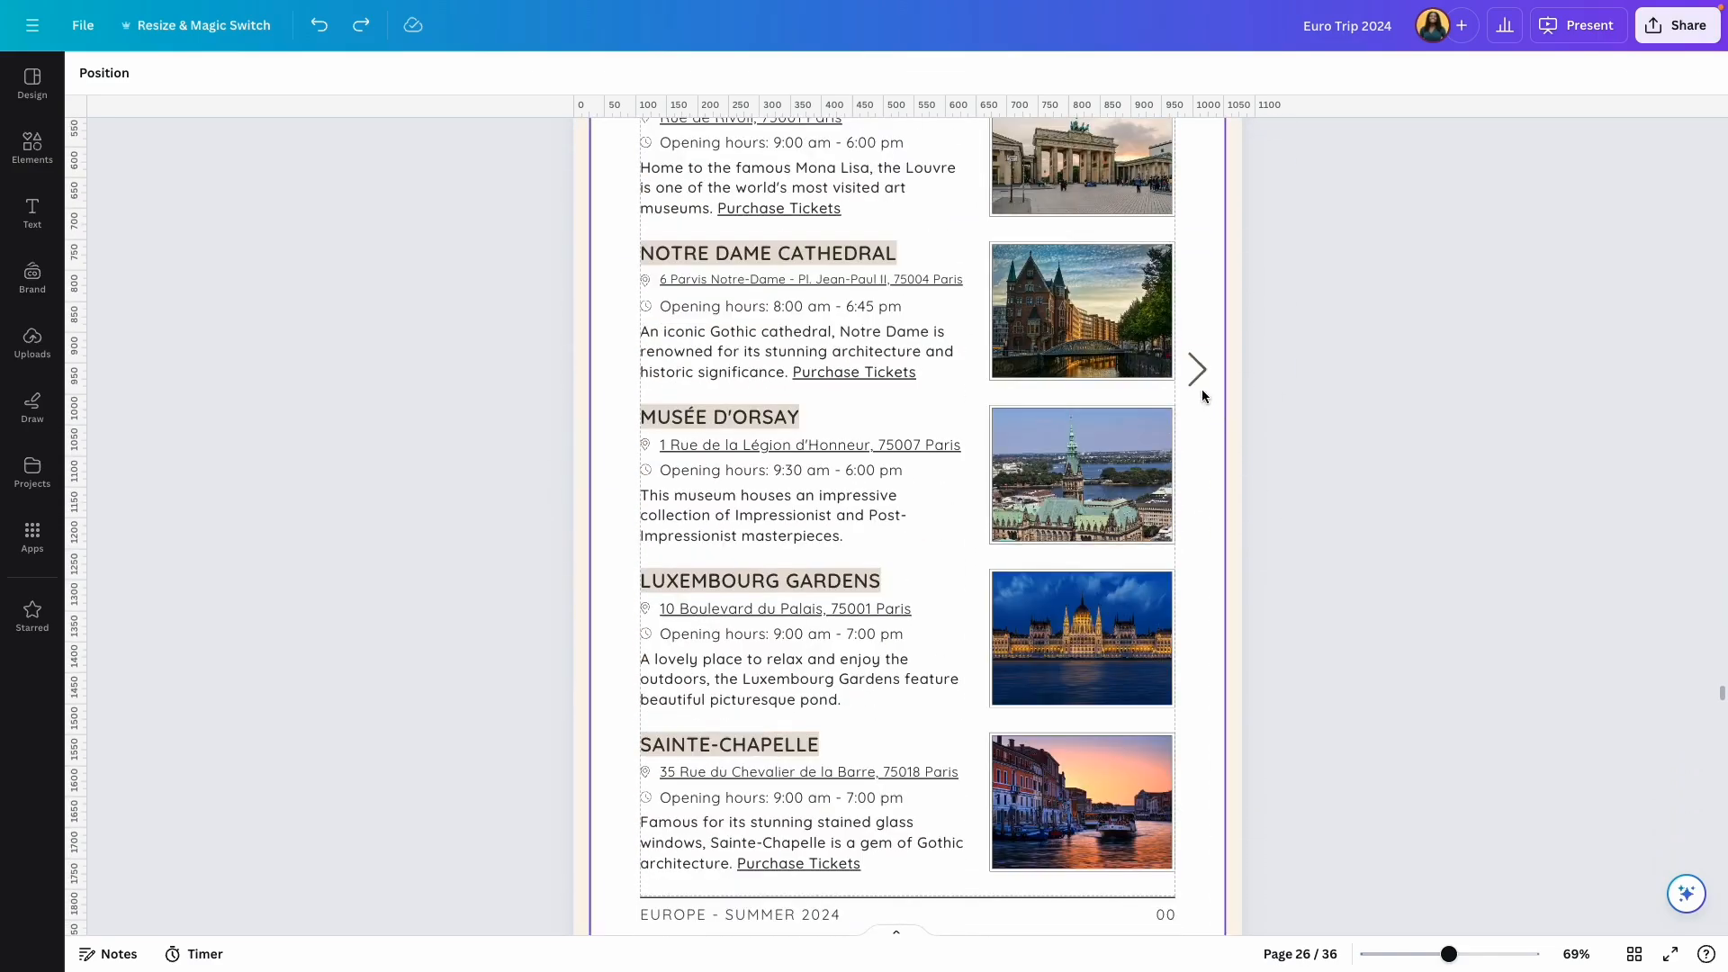
pyautogui.click(1197, 369)
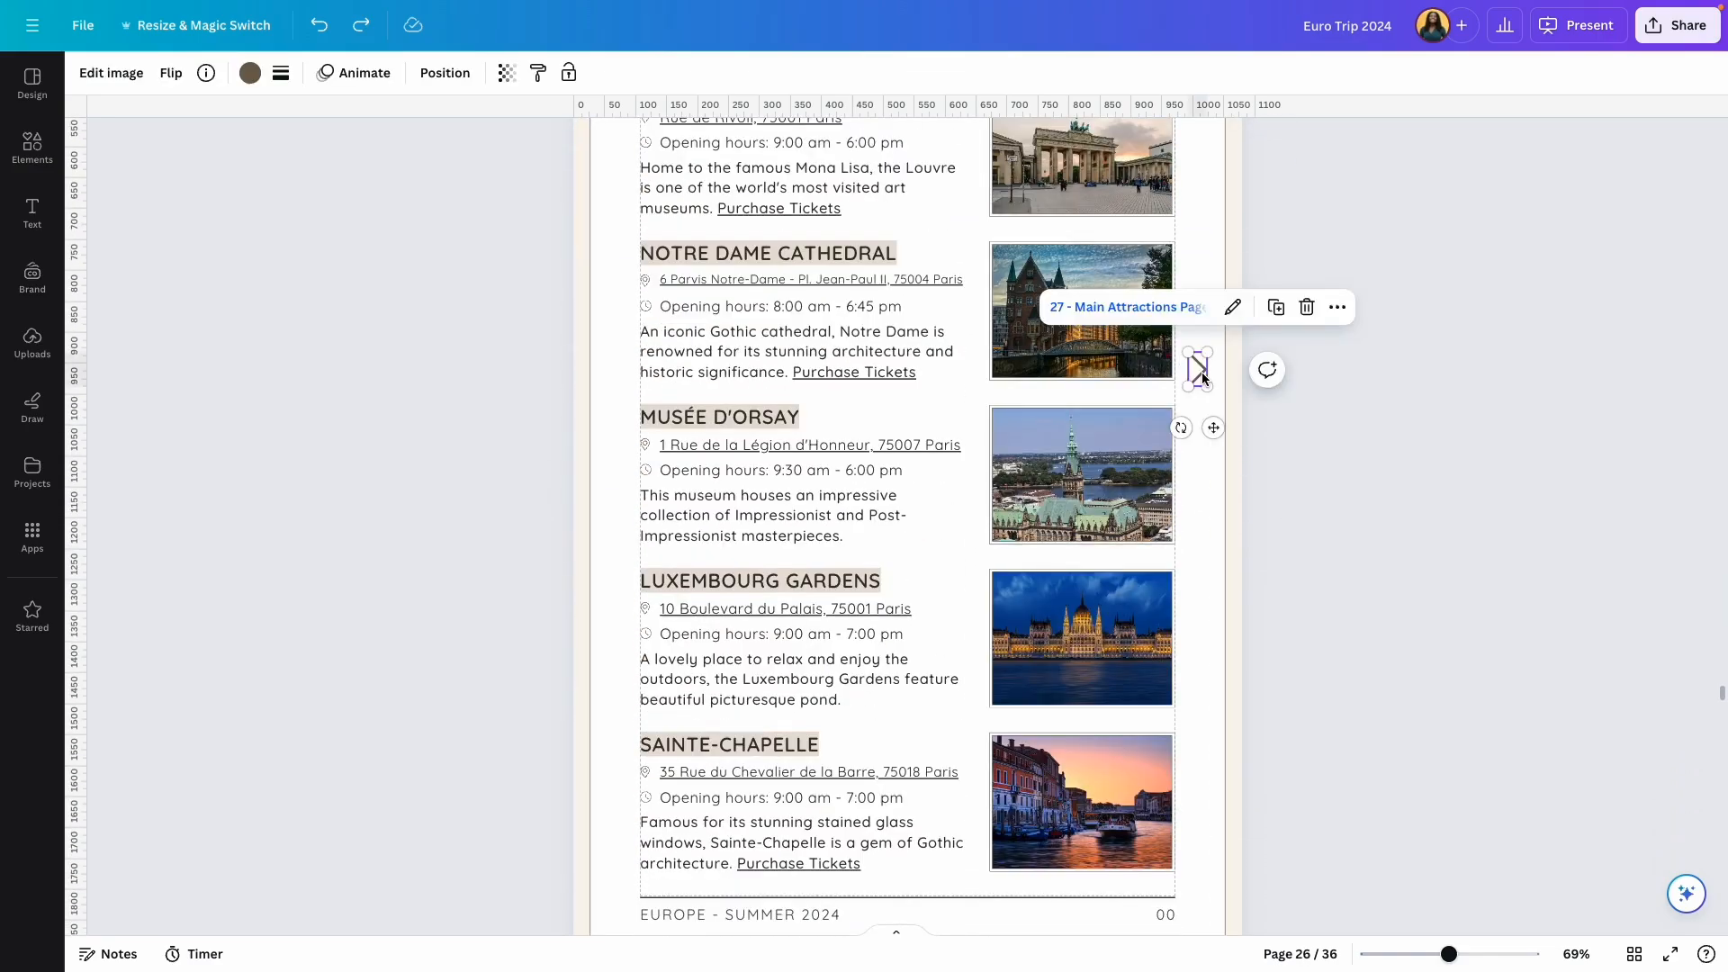
pyautogui.click(1116, 308)
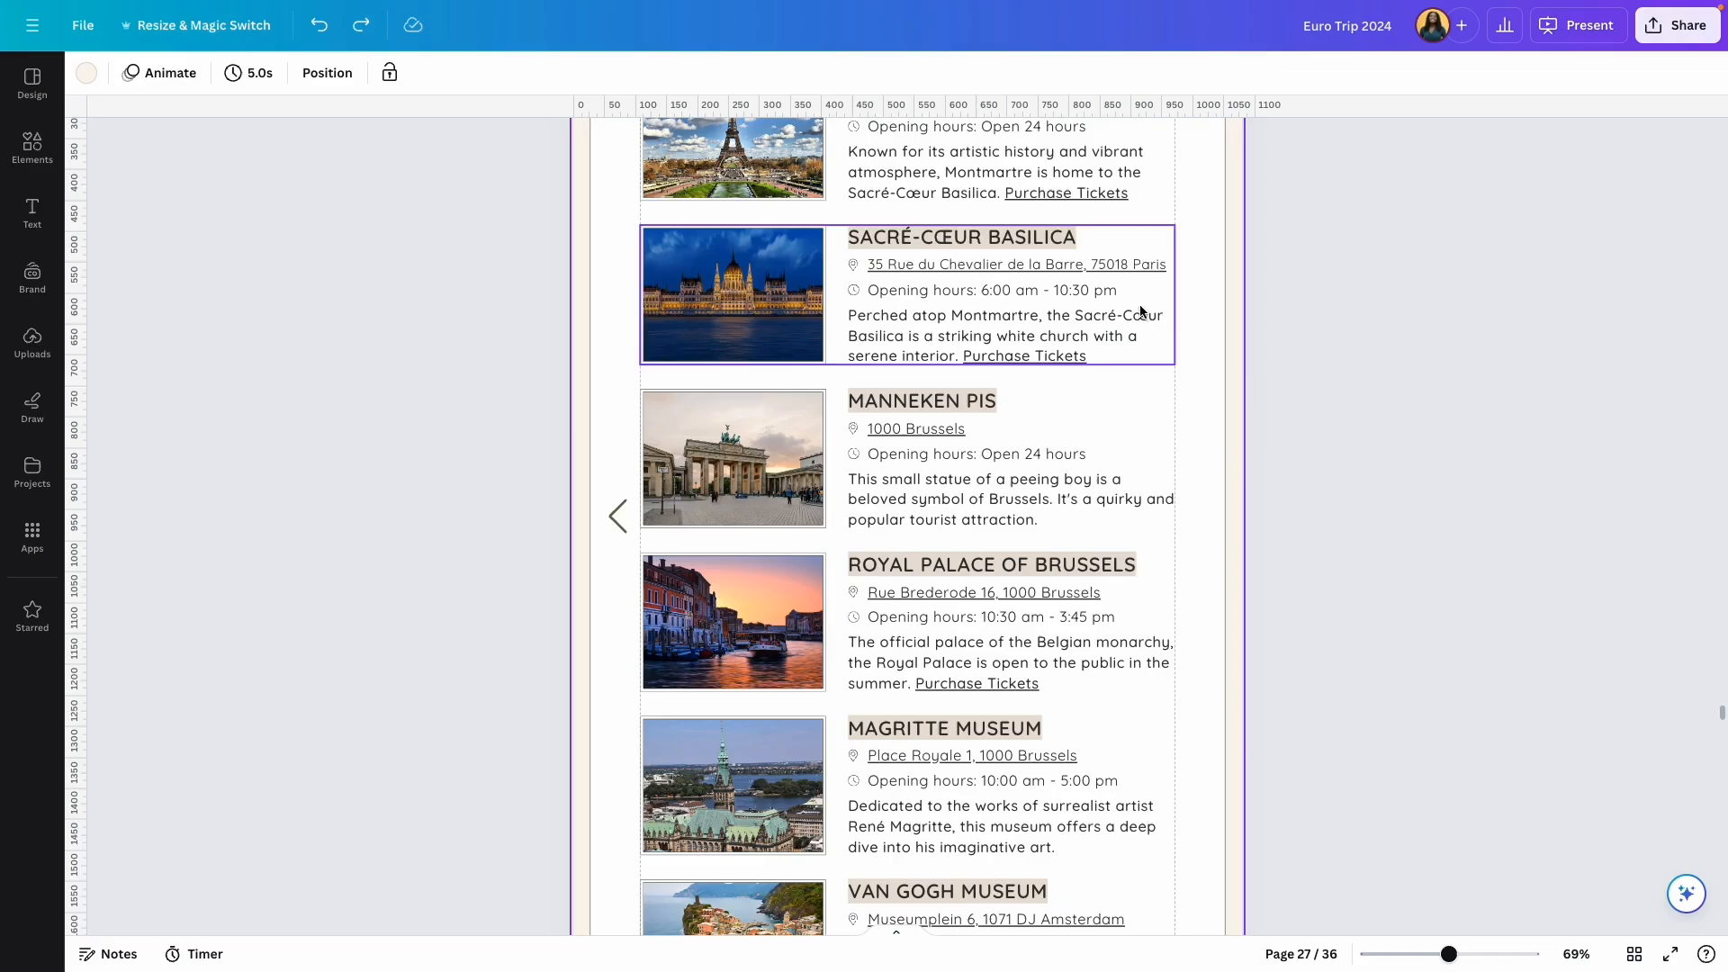
# Step: Try to delete the Main Attractions Page 2 page
pyautogui.scroll(3, 1265, 462)
pyautogui.scroll(5, 1051, 408)
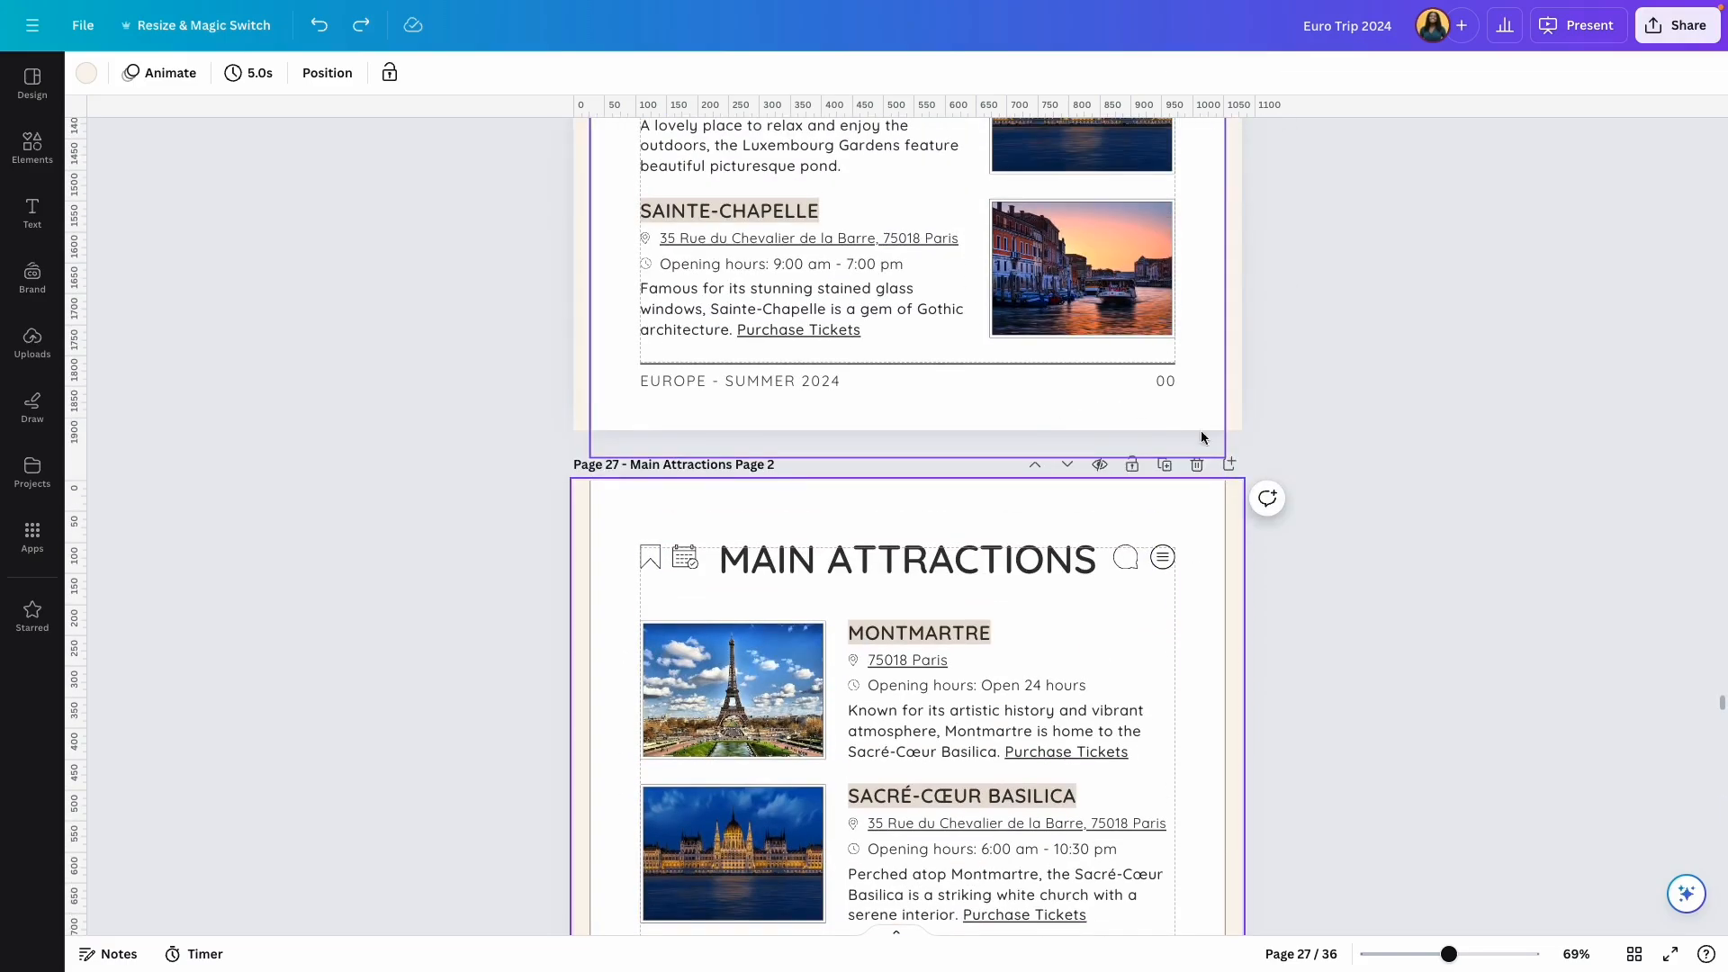
pyautogui.click(1196, 464)
pyautogui.press('Return')
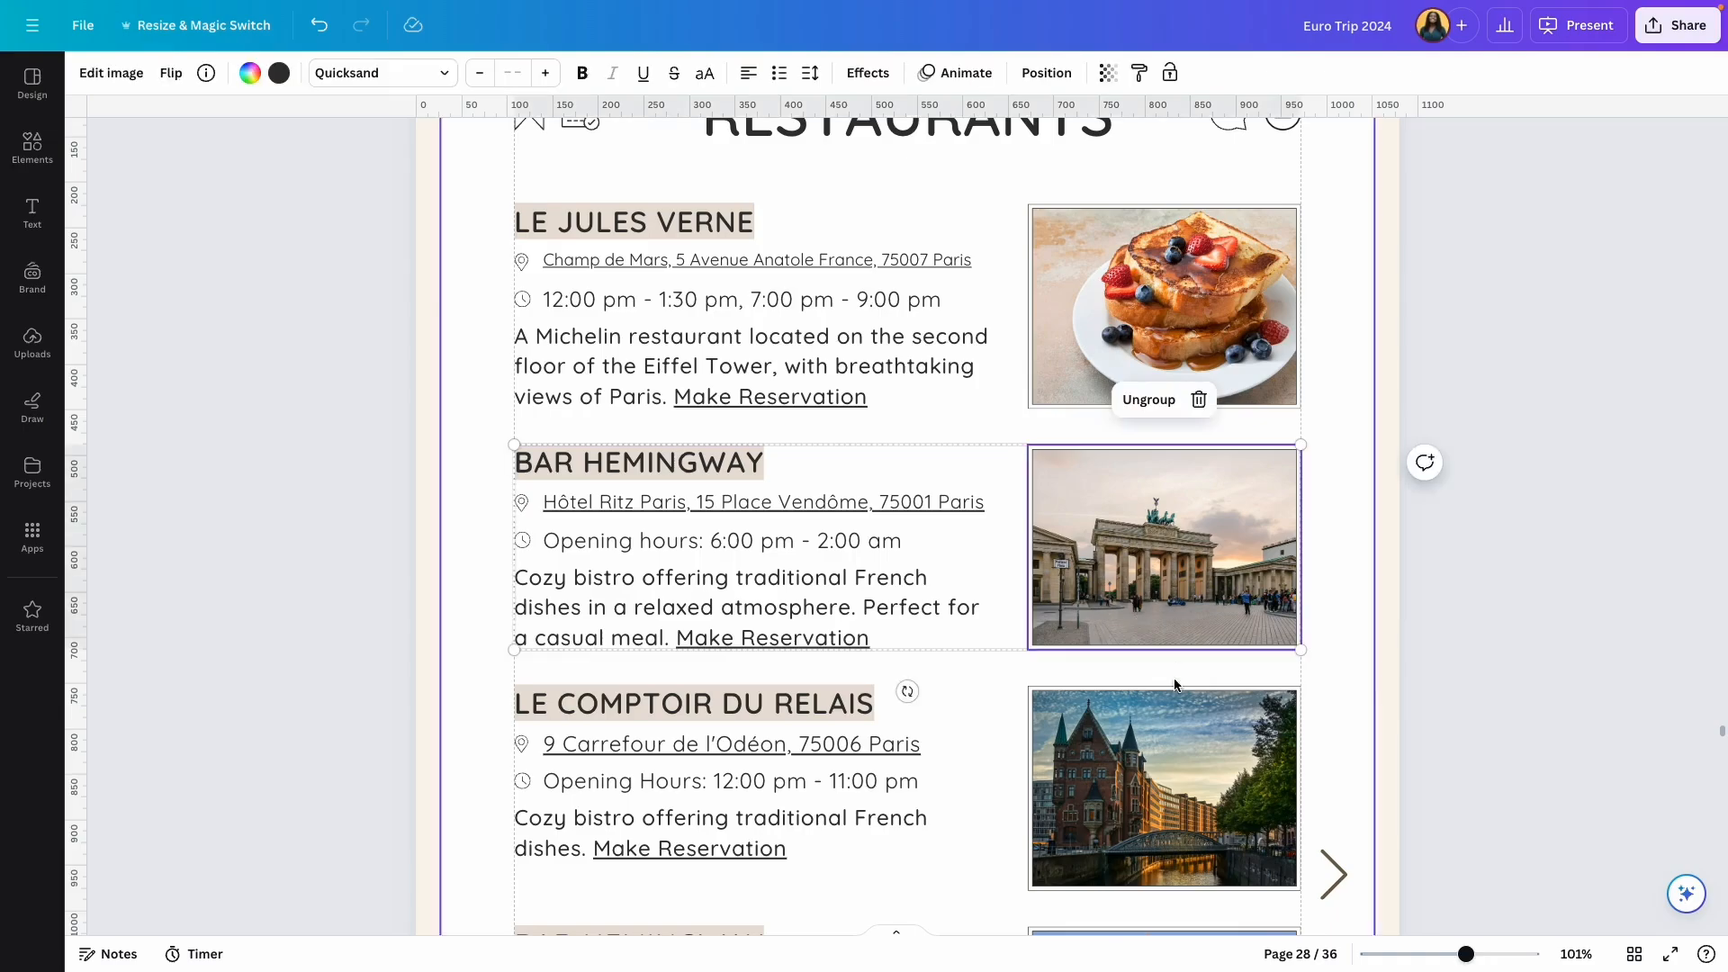
# Step: Examine the restaurant entries on the first Restaurants page, selecting the Le Comptoir du Relais entry along the way
pyautogui.scroll(-1, 1174, 688)
pyautogui.click(1174, 693)
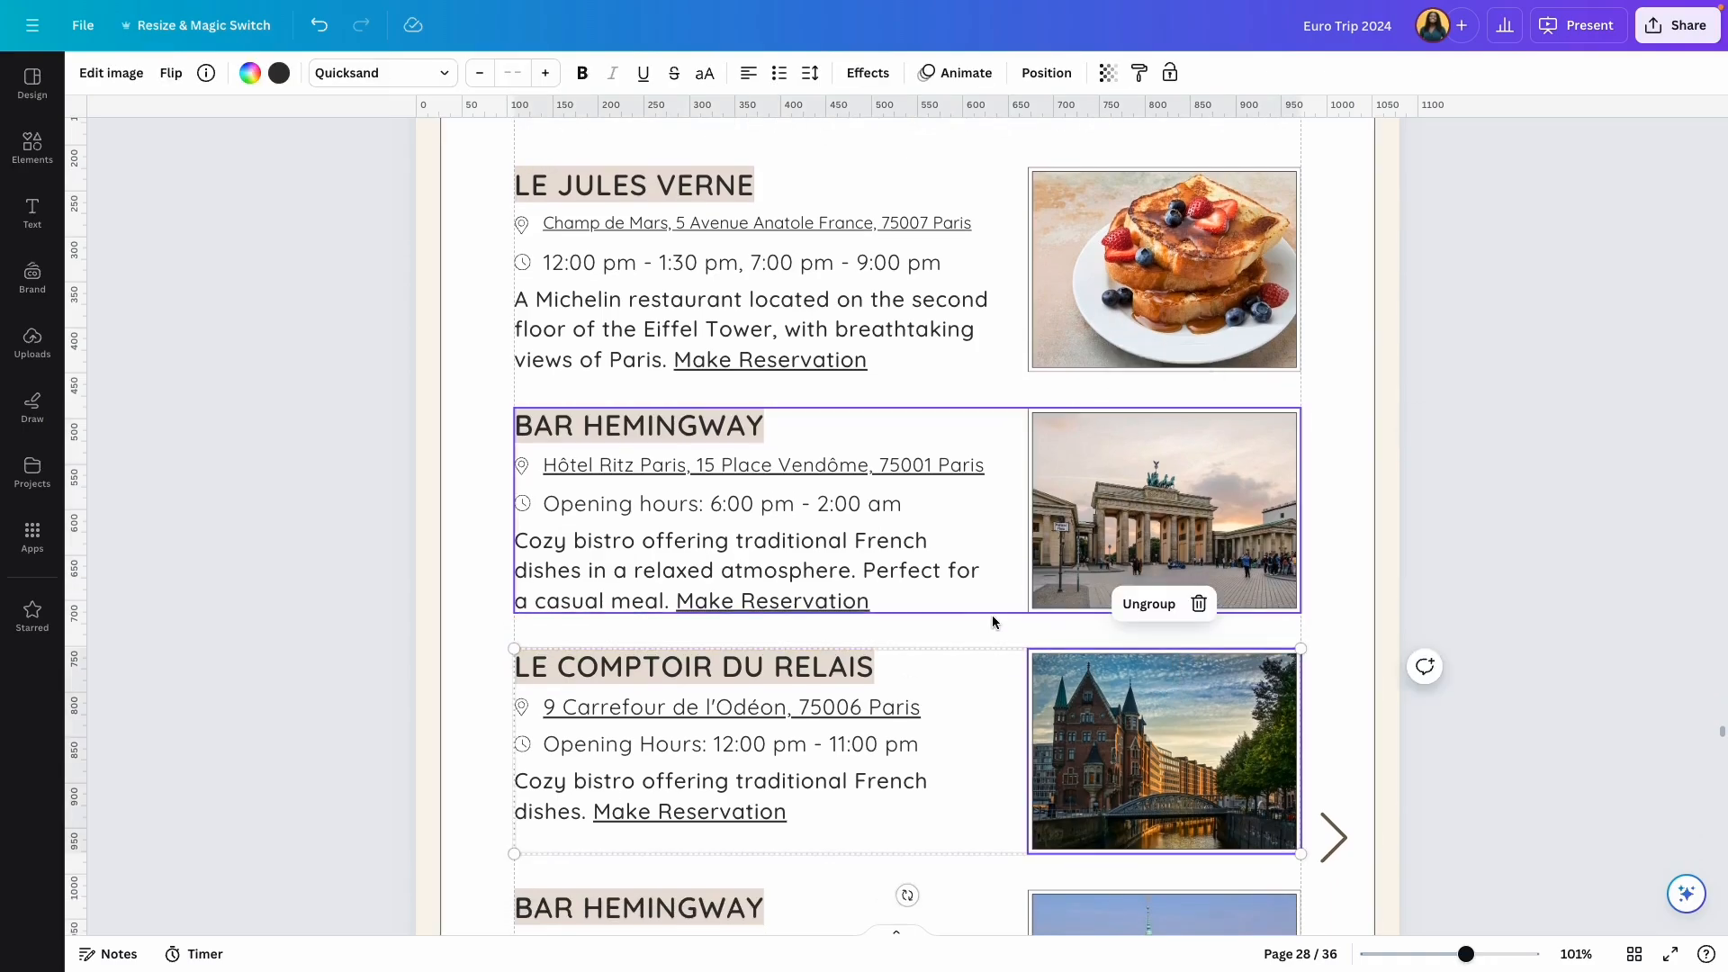
pyautogui.click(1499, 550)
pyautogui.scroll(-5, 954, 450)
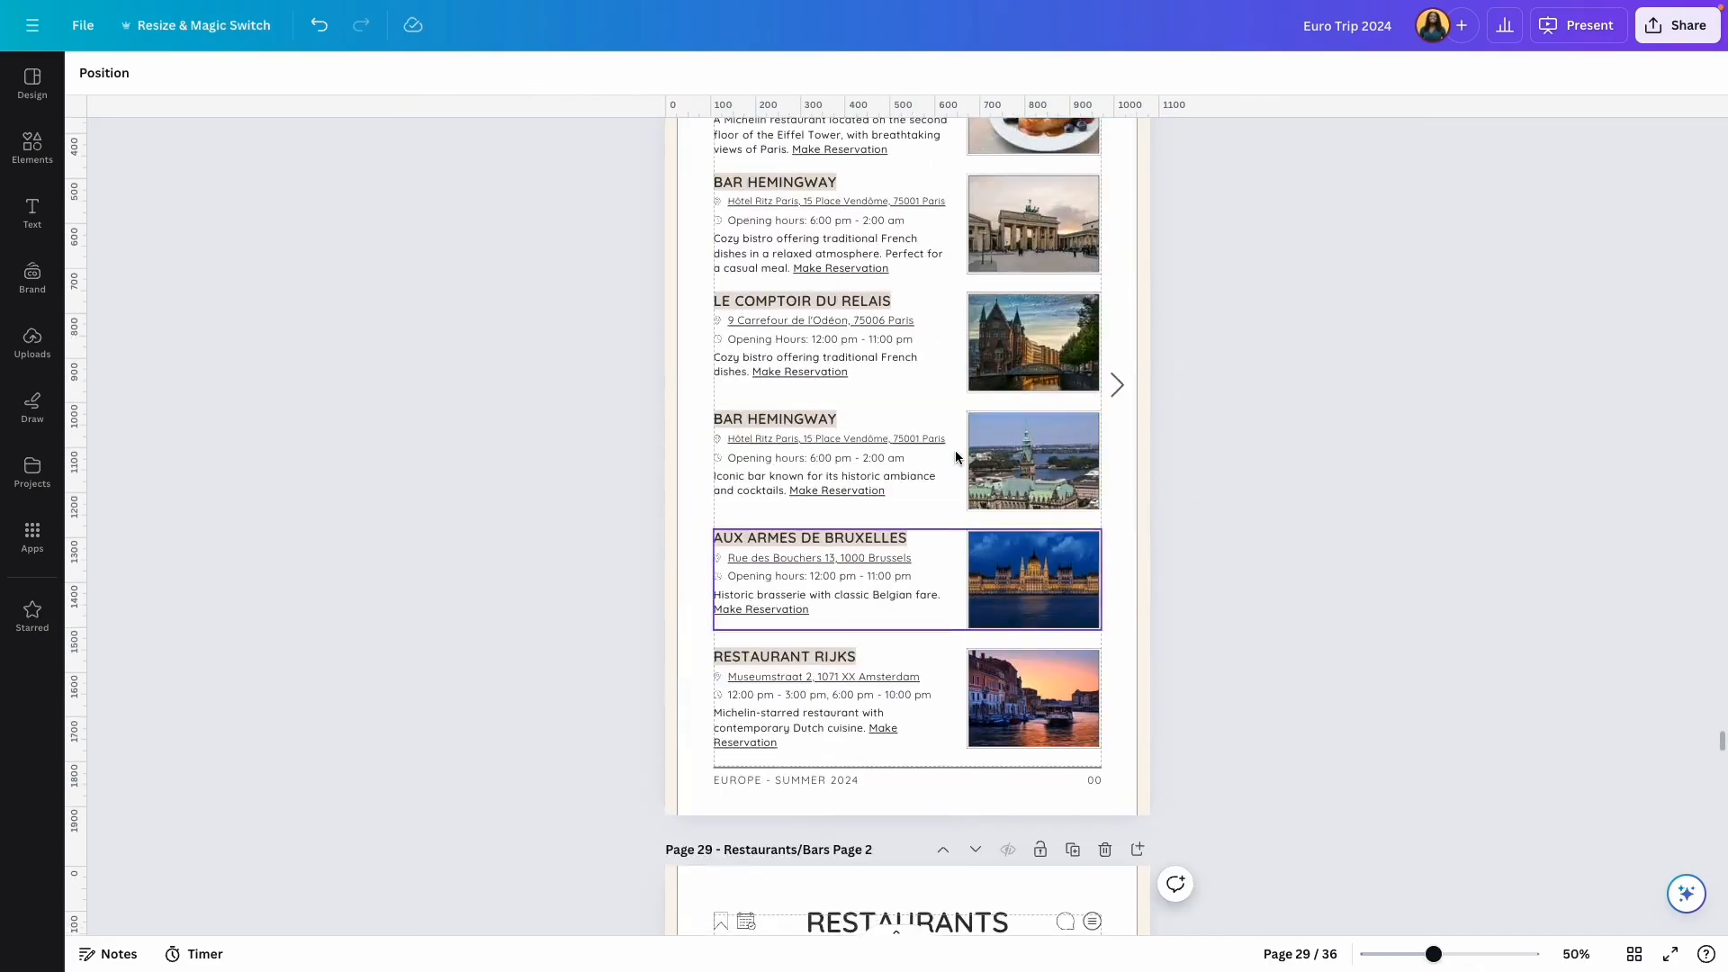
pyautogui.scroll(-5, 956, 455)
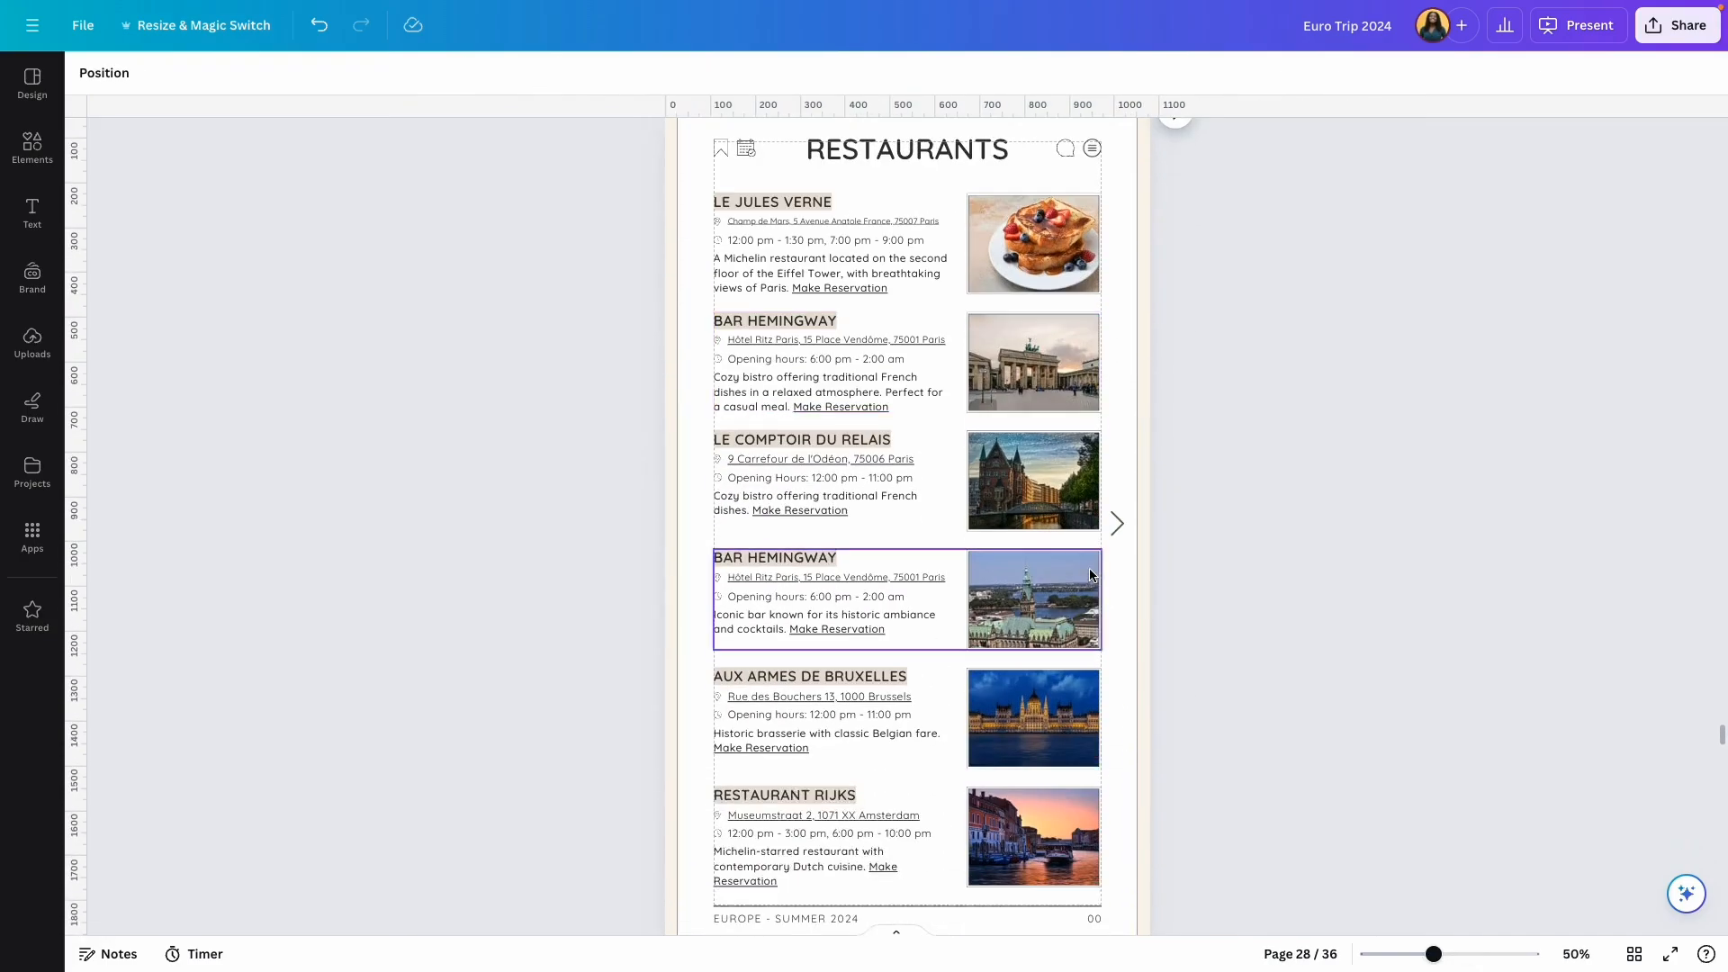
pyautogui.scroll(-1, 1089, 574)
pyautogui.scroll(1, 1159, 361)
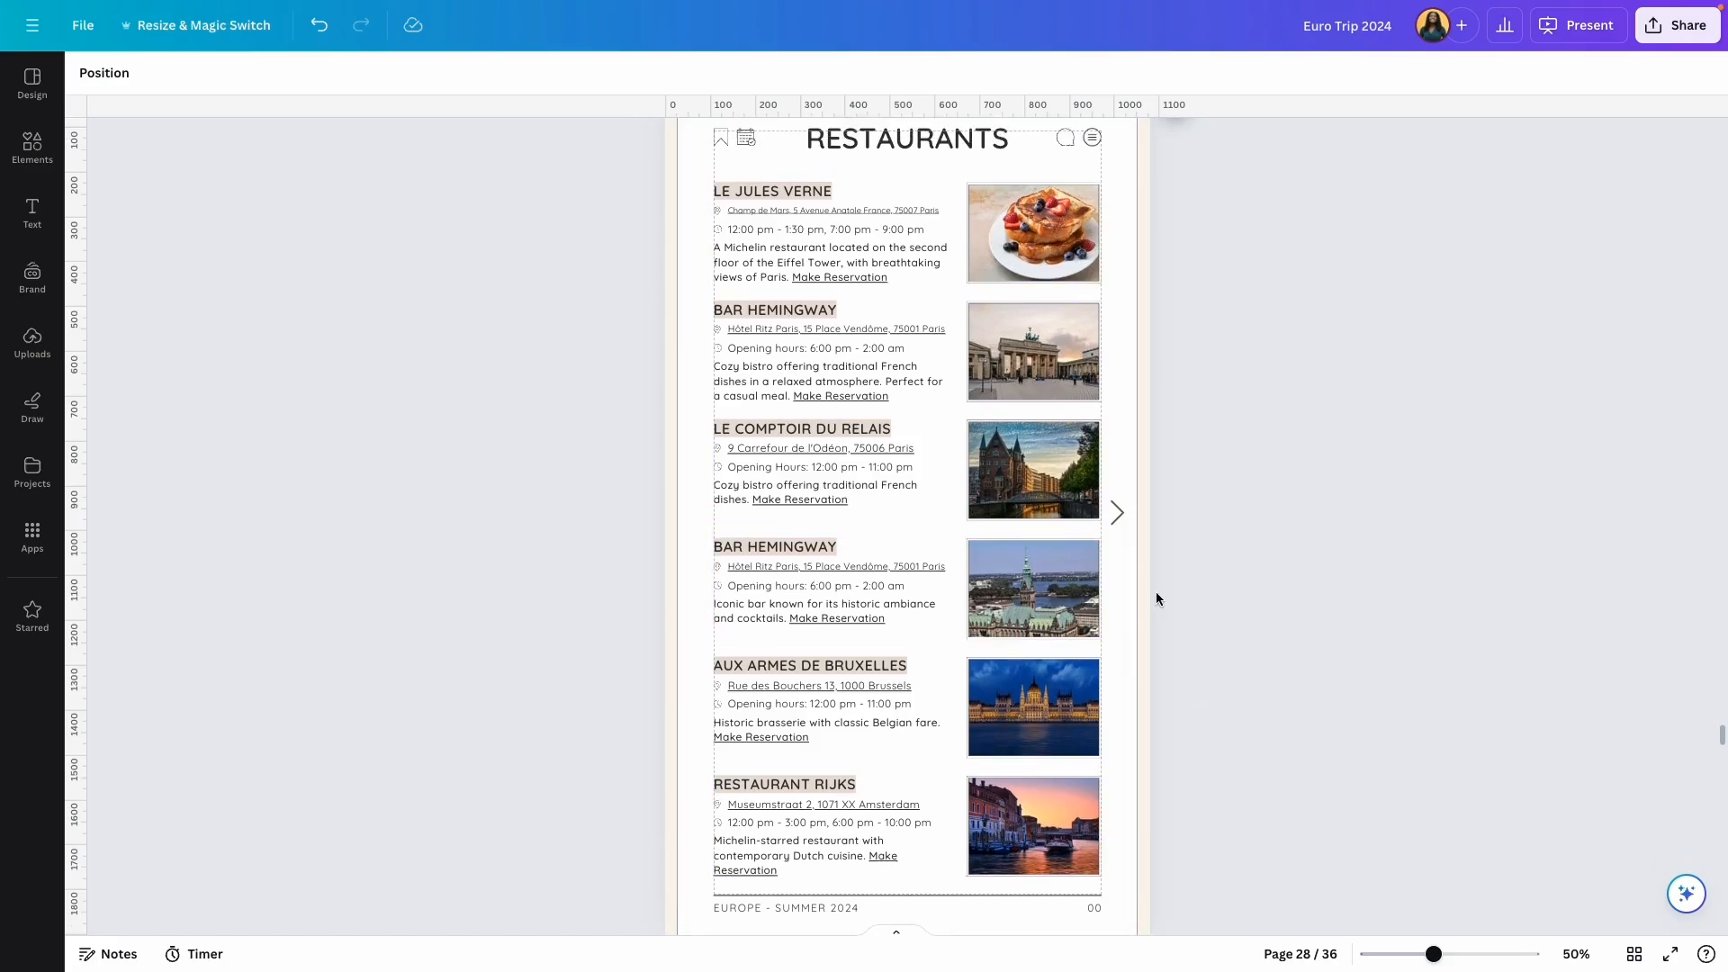
pyautogui.scroll(-1, 1156, 599)
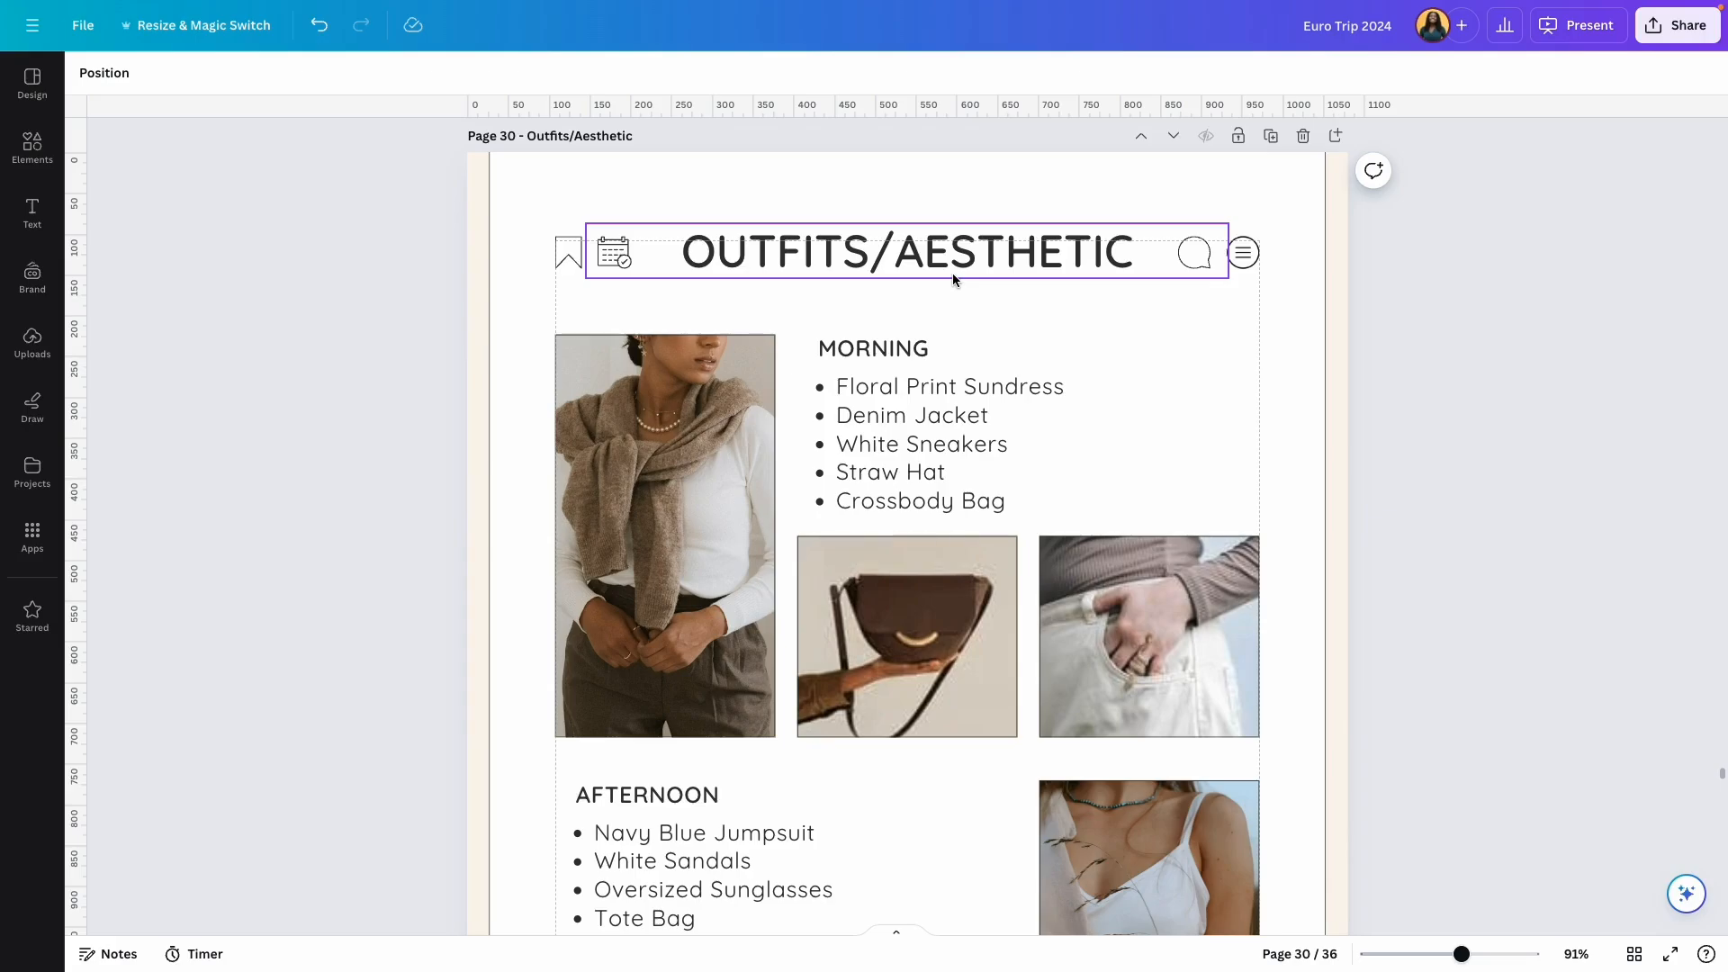
# Step: Replace the three Morning photos on the Outfits/Aesthetic page with fashion stock photos of an orange handbag, a clothing rack and a seated woman
pyautogui.scroll(-4, 950, 507)
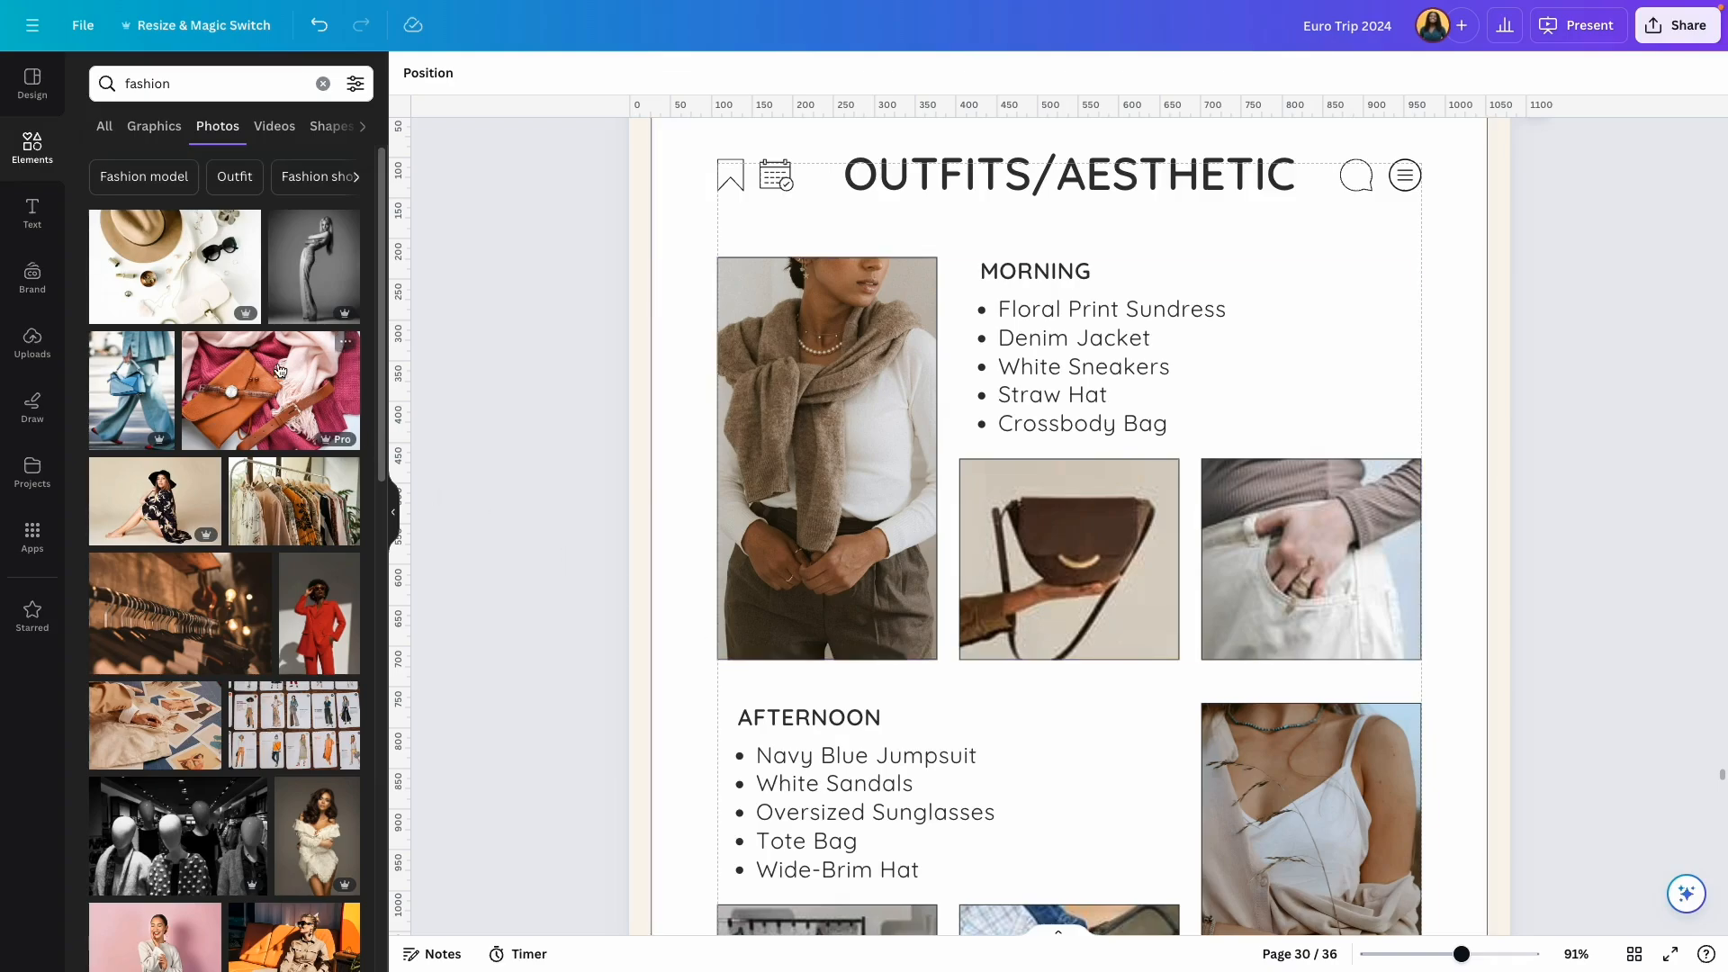
pyautogui.moveTo(279, 370); pyautogui.dragTo(824, 459)
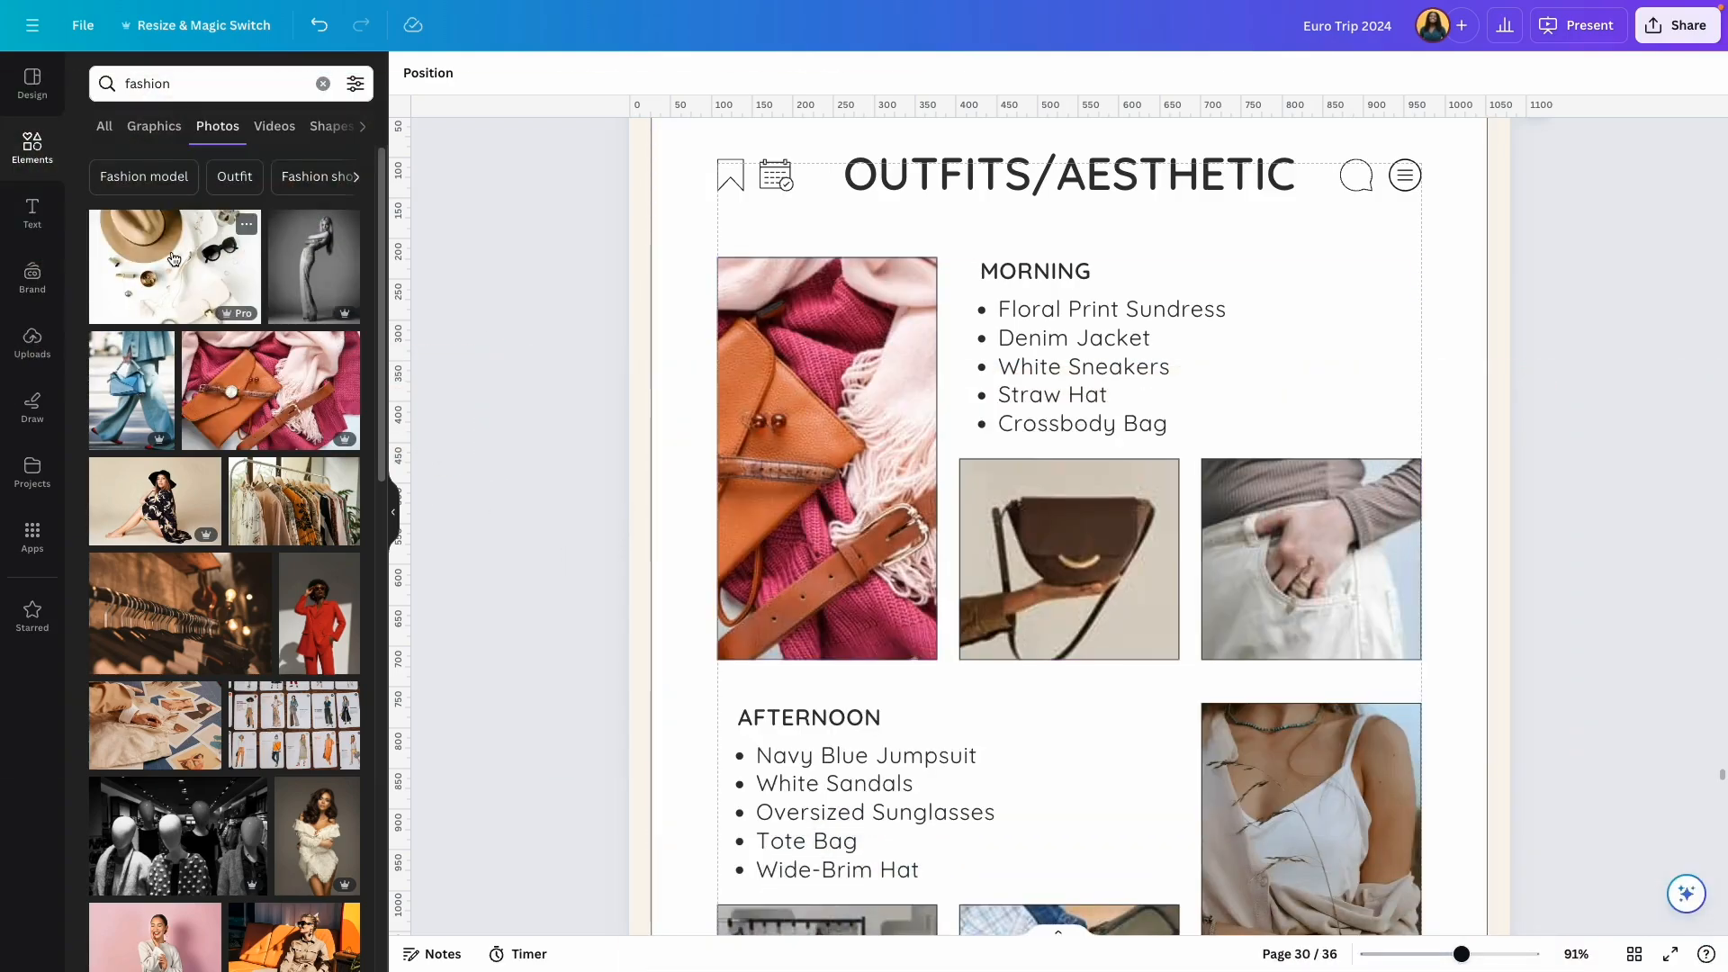
pyautogui.moveTo(174, 260); pyautogui.dragTo(1042, 538)
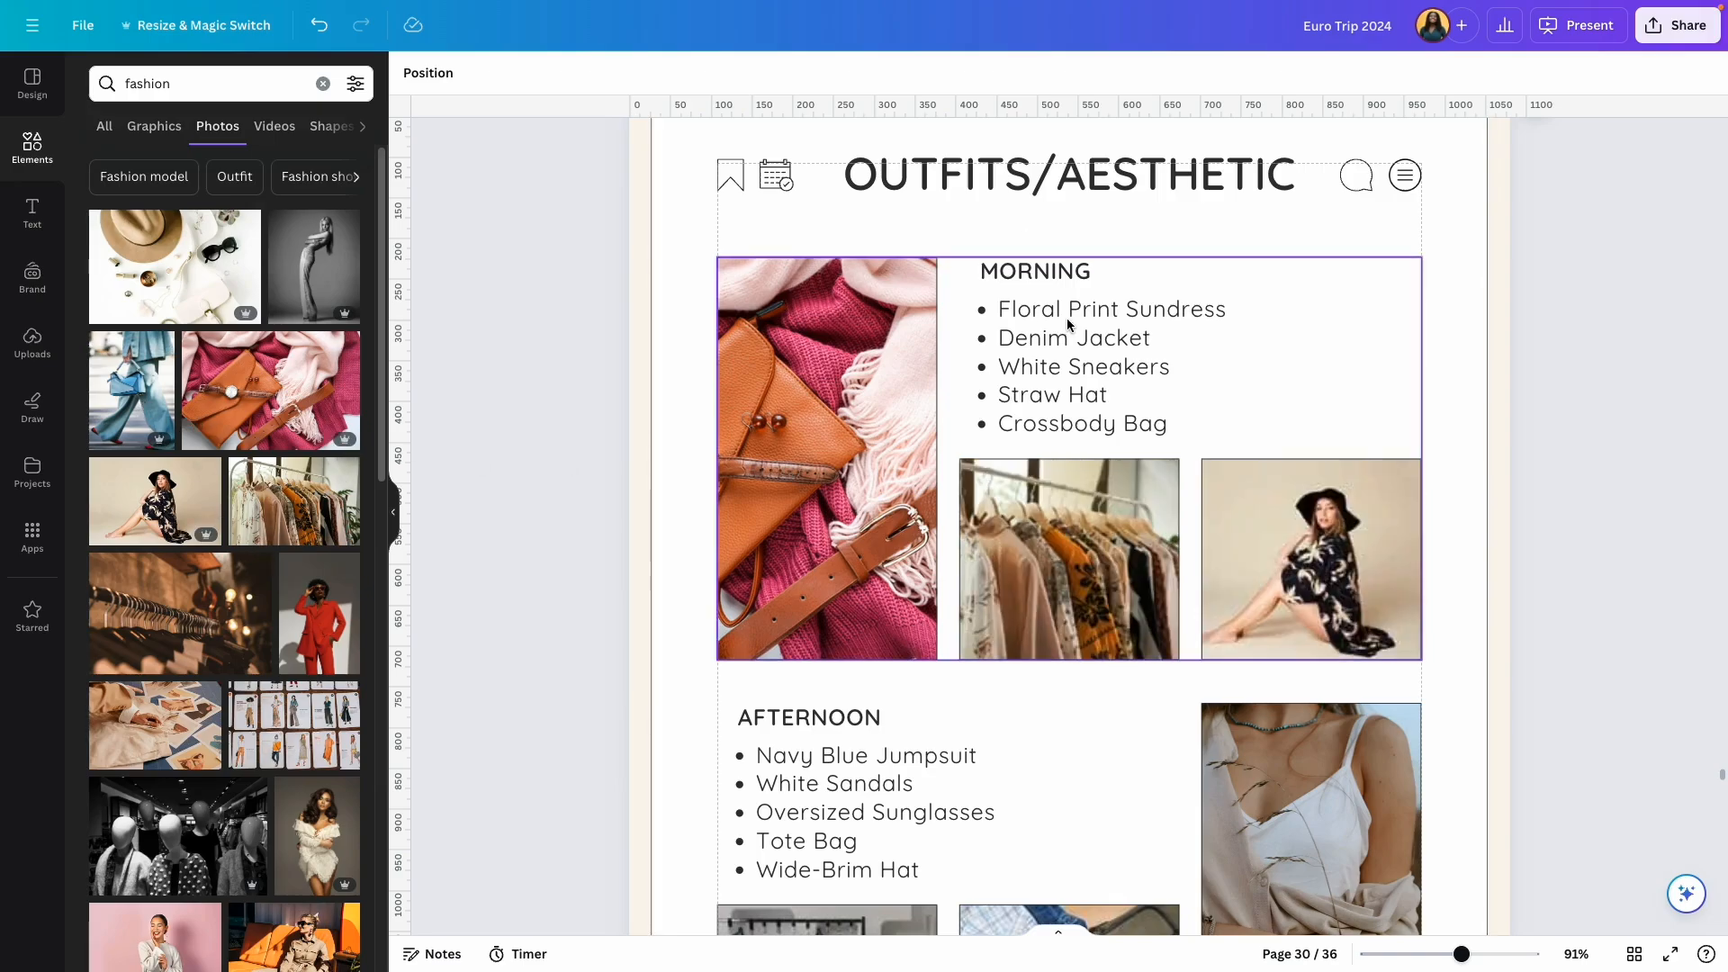
# Step: Open the Morning outfit list's text for editing, then close the photo library
pyautogui.doubleClick(1058, 334)
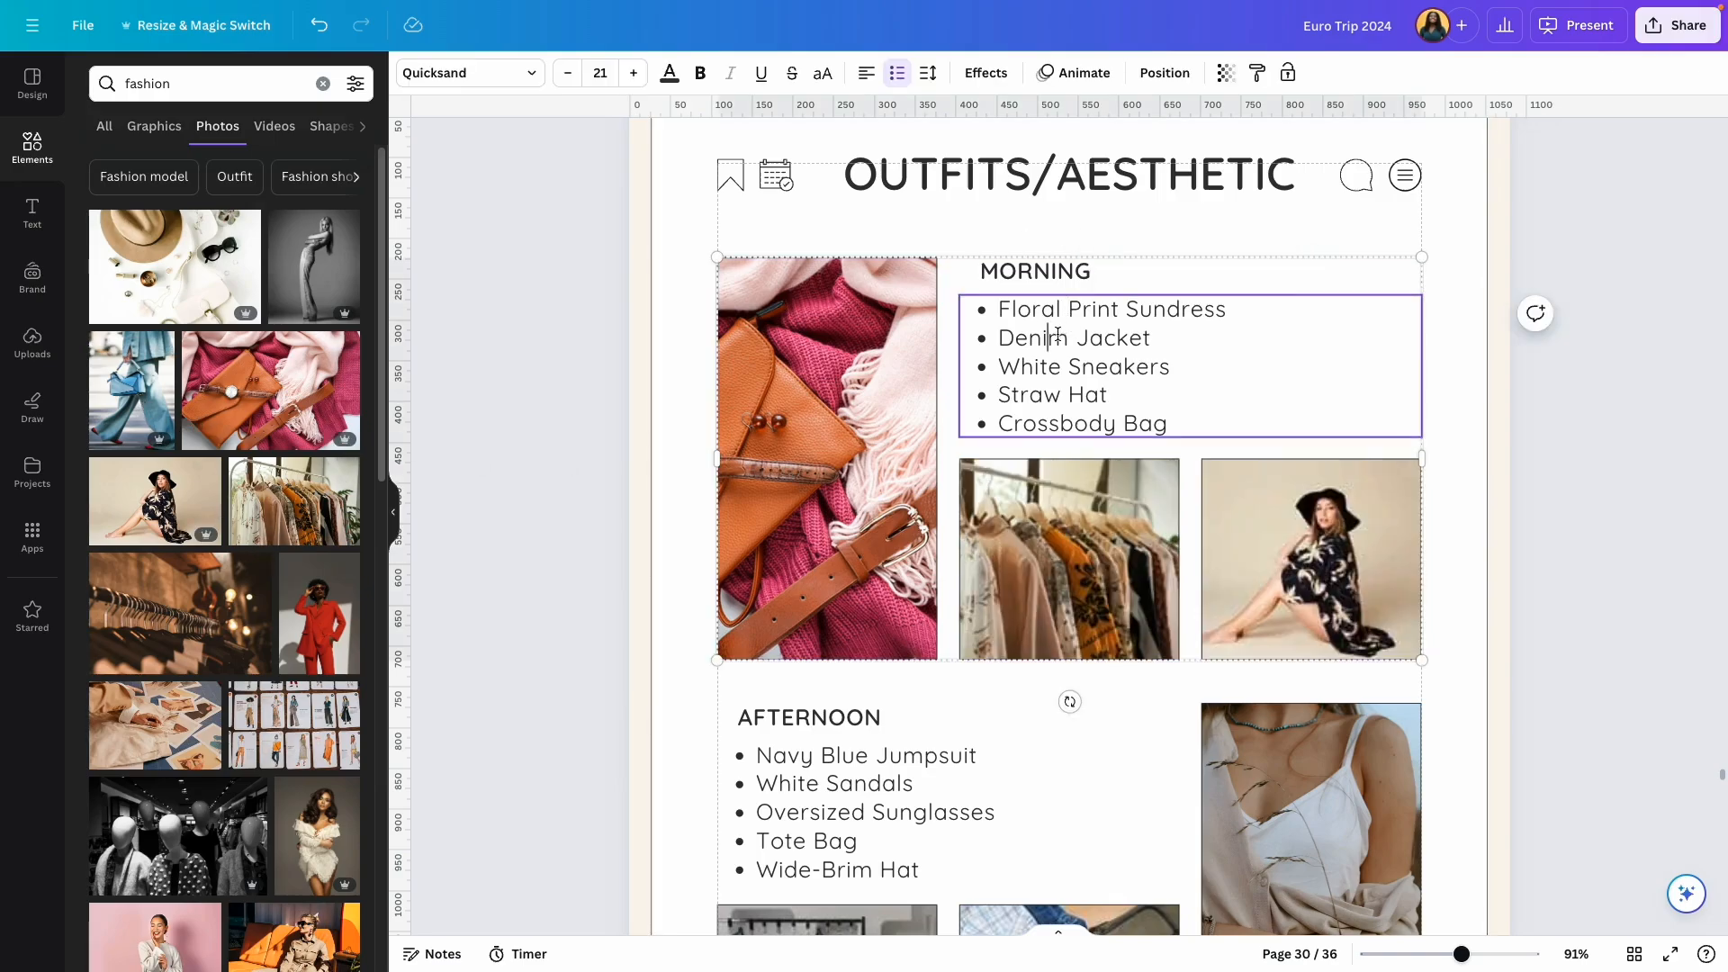
pyautogui.click(1054, 394)
pyautogui.click(560, 479)
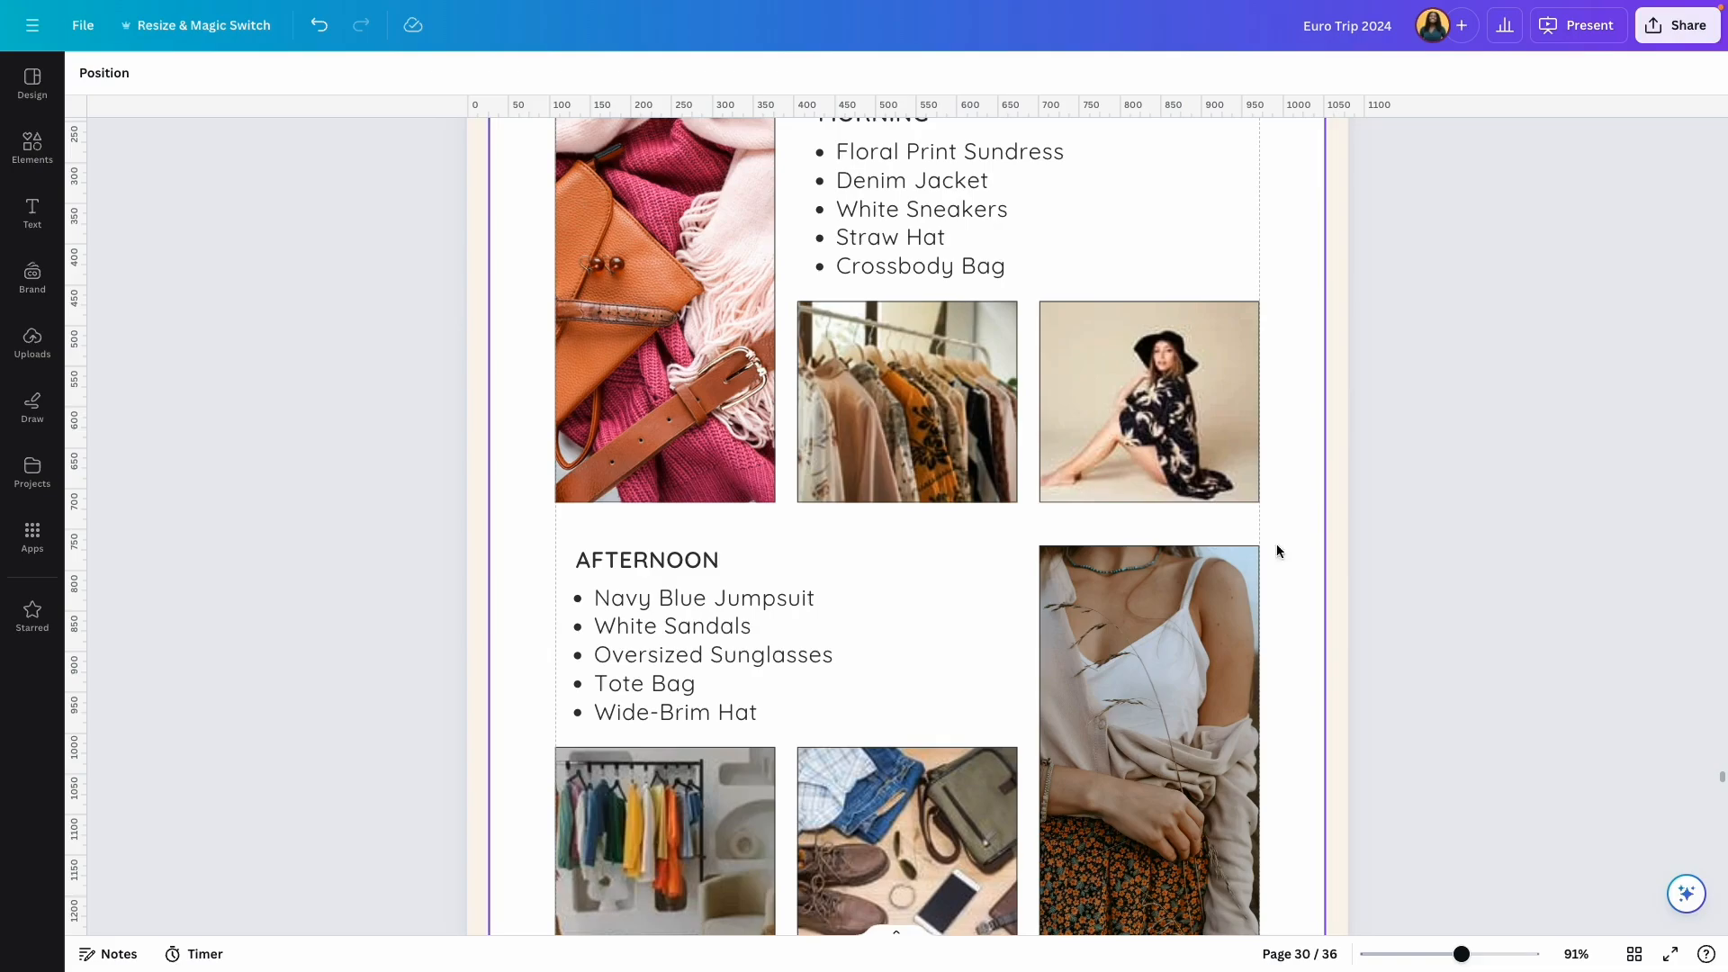
# Step: Examine the Afternoon and Evening / Nighttime outfit sections, selecting the evening outfit list and then deselecting it
pyautogui.scroll(-1, 943, 559)
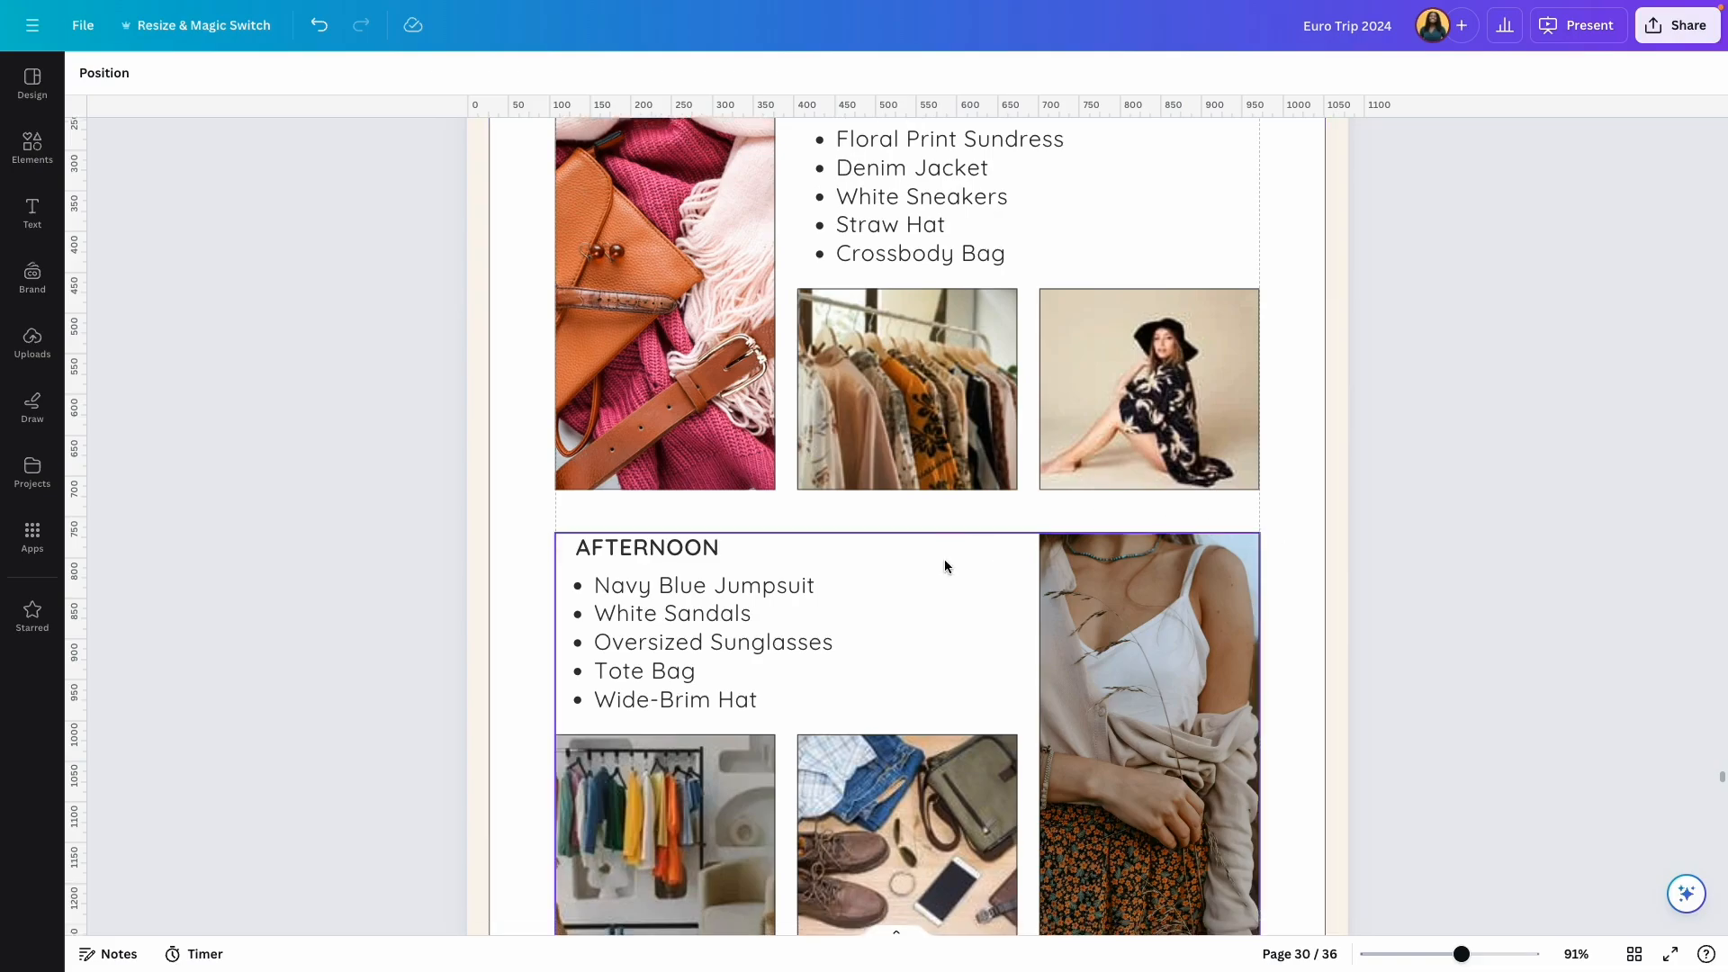
pyautogui.click(690, 533)
pyautogui.scroll(-5, 704, 531)
pyautogui.click(975, 513)
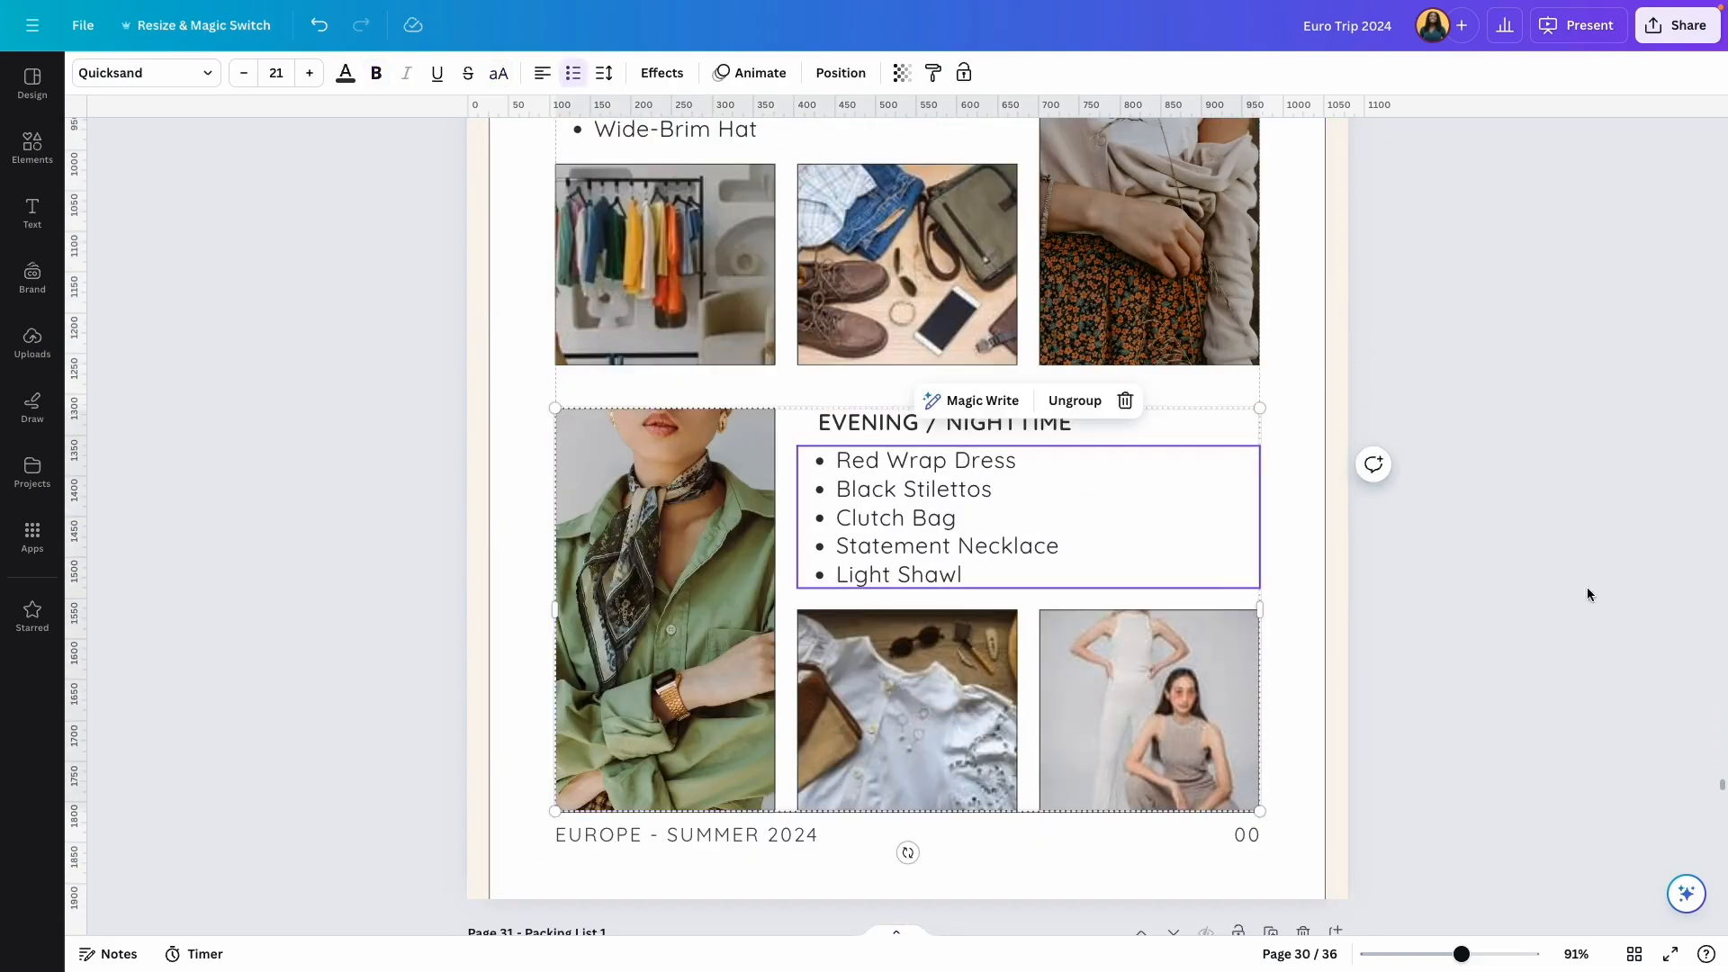
pyautogui.click(1461, 635)
# Step: Examine the Packing List 1 page's numbered circles and its clothing, accessories, toiletries and miscellaneous checklists
pyautogui.scroll(-3, 1460, 635)
pyautogui.click(1450, 954)
pyautogui.click(1472, 954)
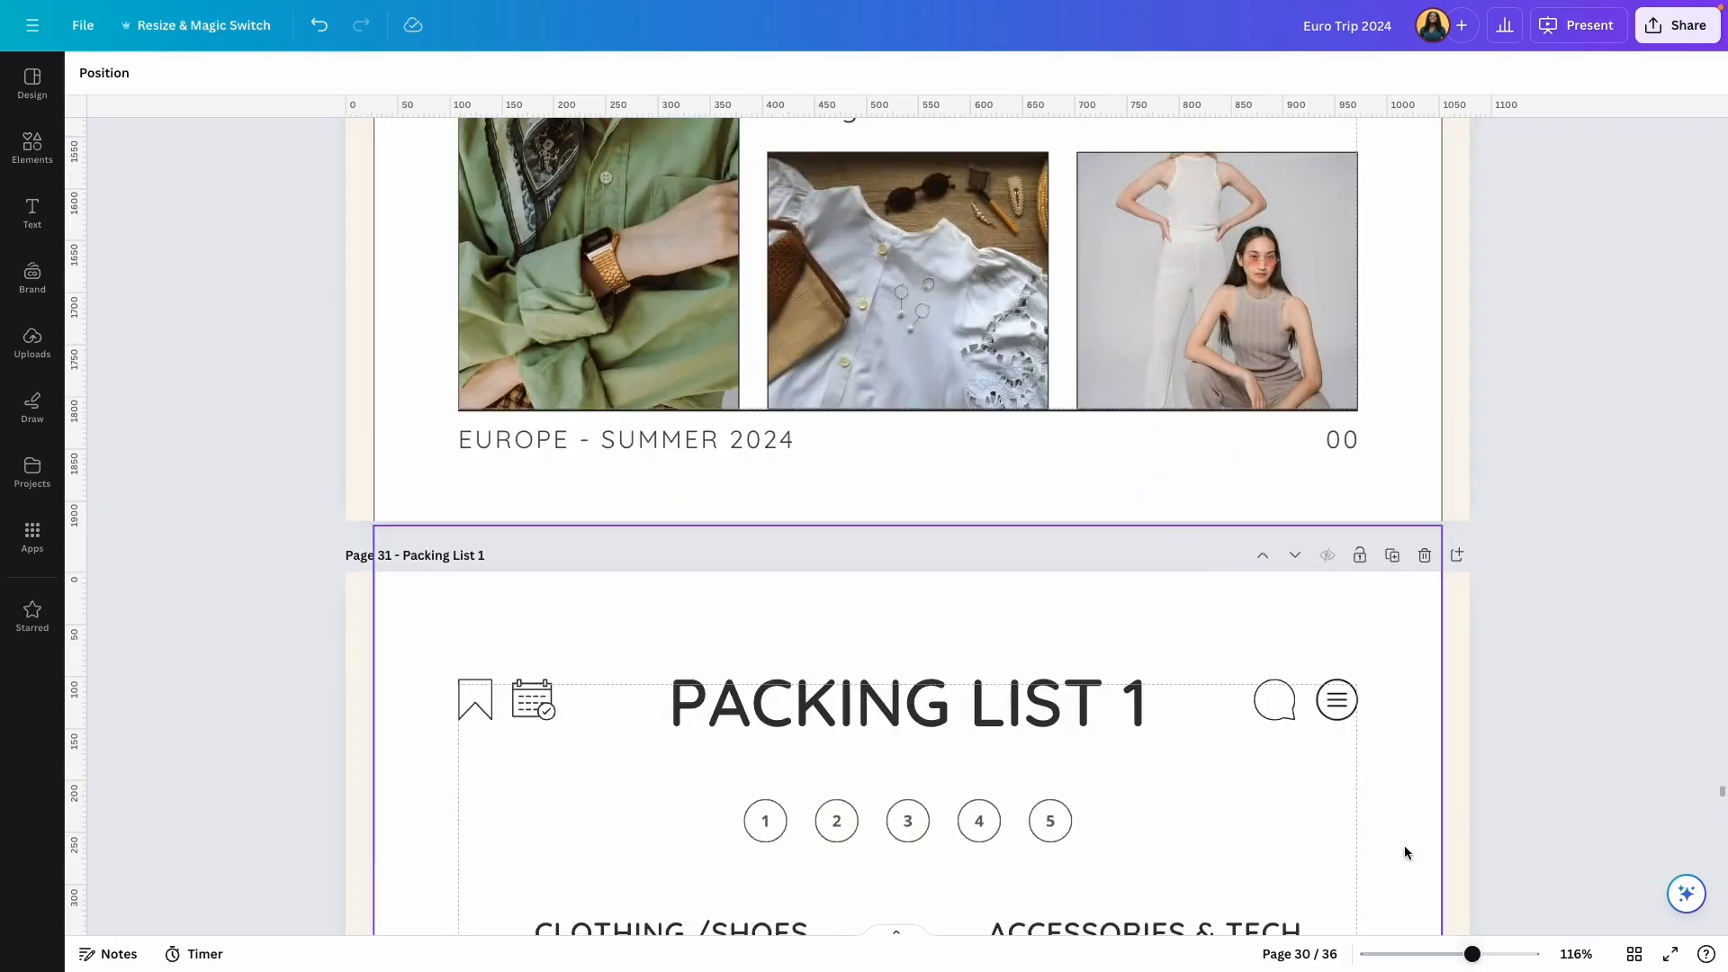
pyautogui.scroll(-3, 1372, 785)
pyautogui.click(1456, 954)
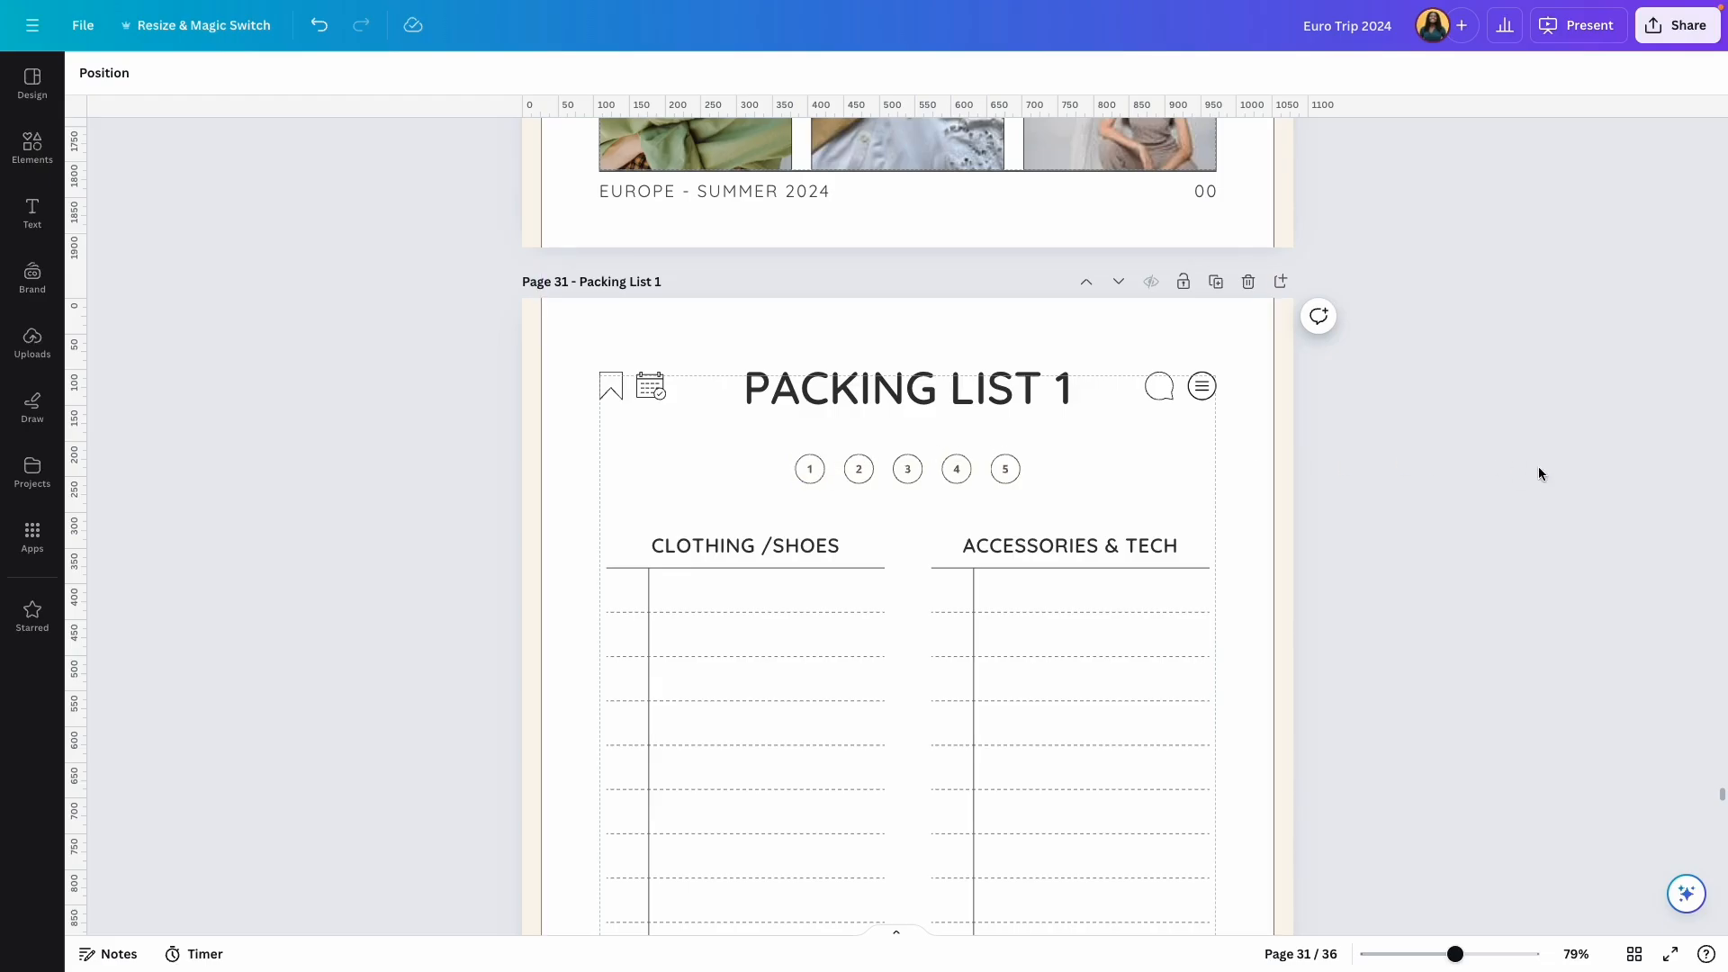
pyautogui.scroll(-1, 1446, 475)
pyautogui.click(1471, 956)
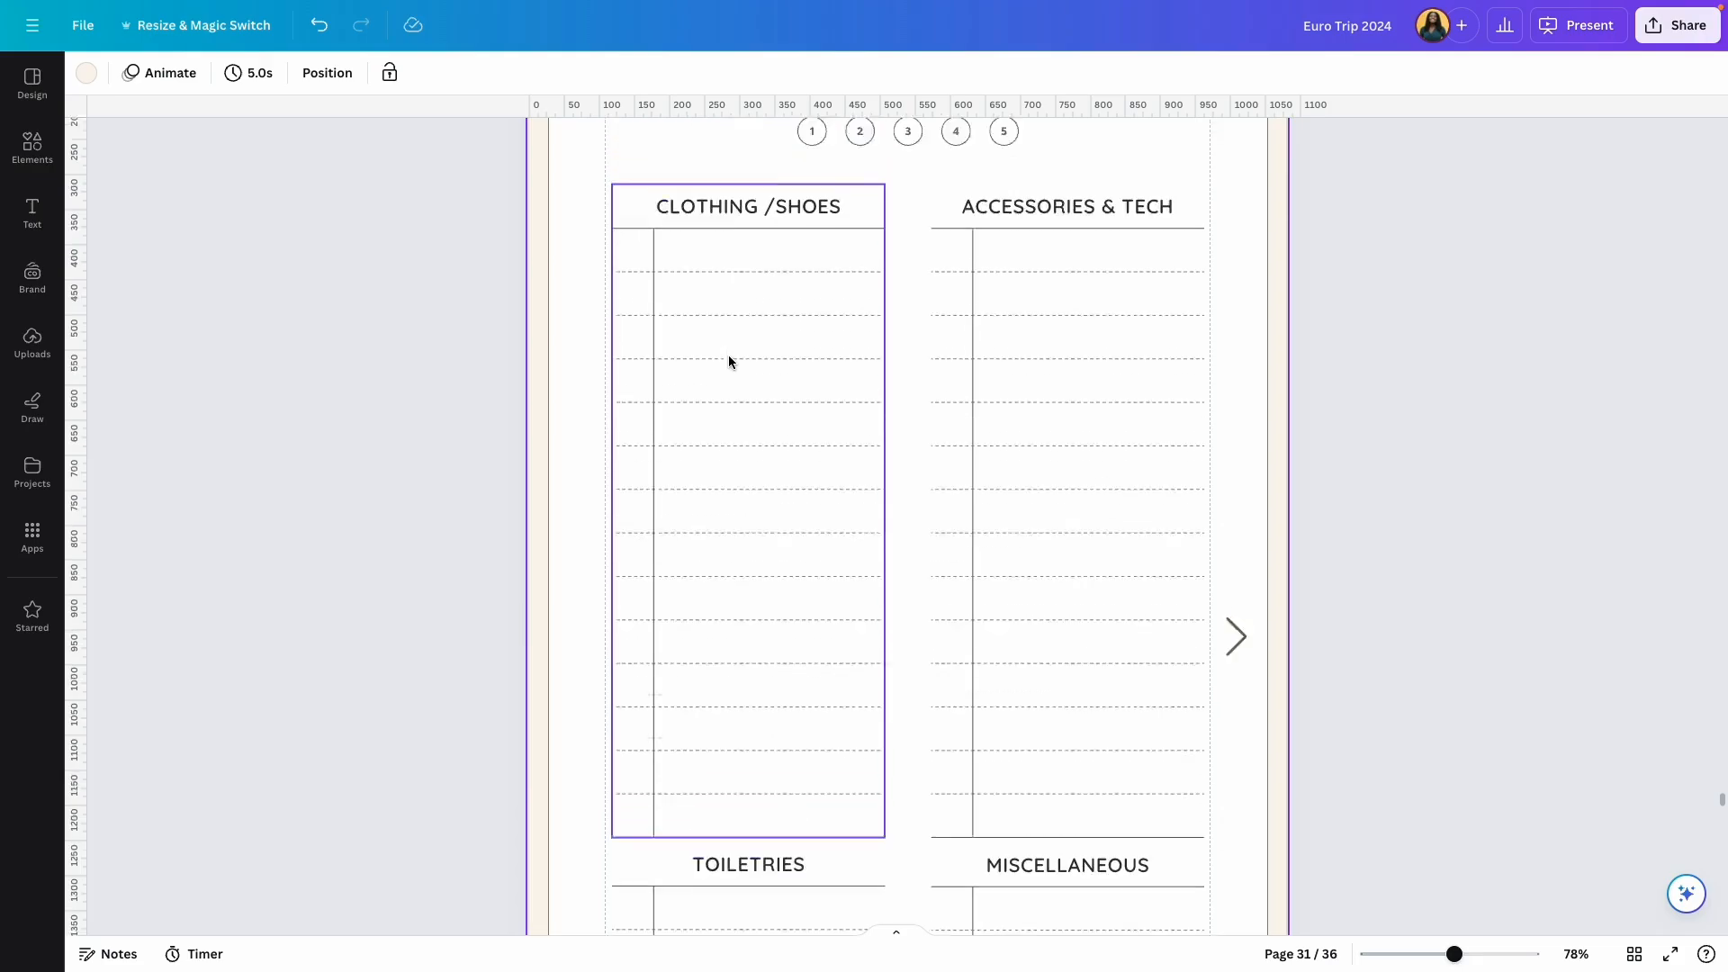
# Step: Test the numbered circle links by visiting Packing List 2, Packing List 1 and Packing List 4
pyautogui.scroll(2, 728, 355)
pyautogui.click(860, 248)
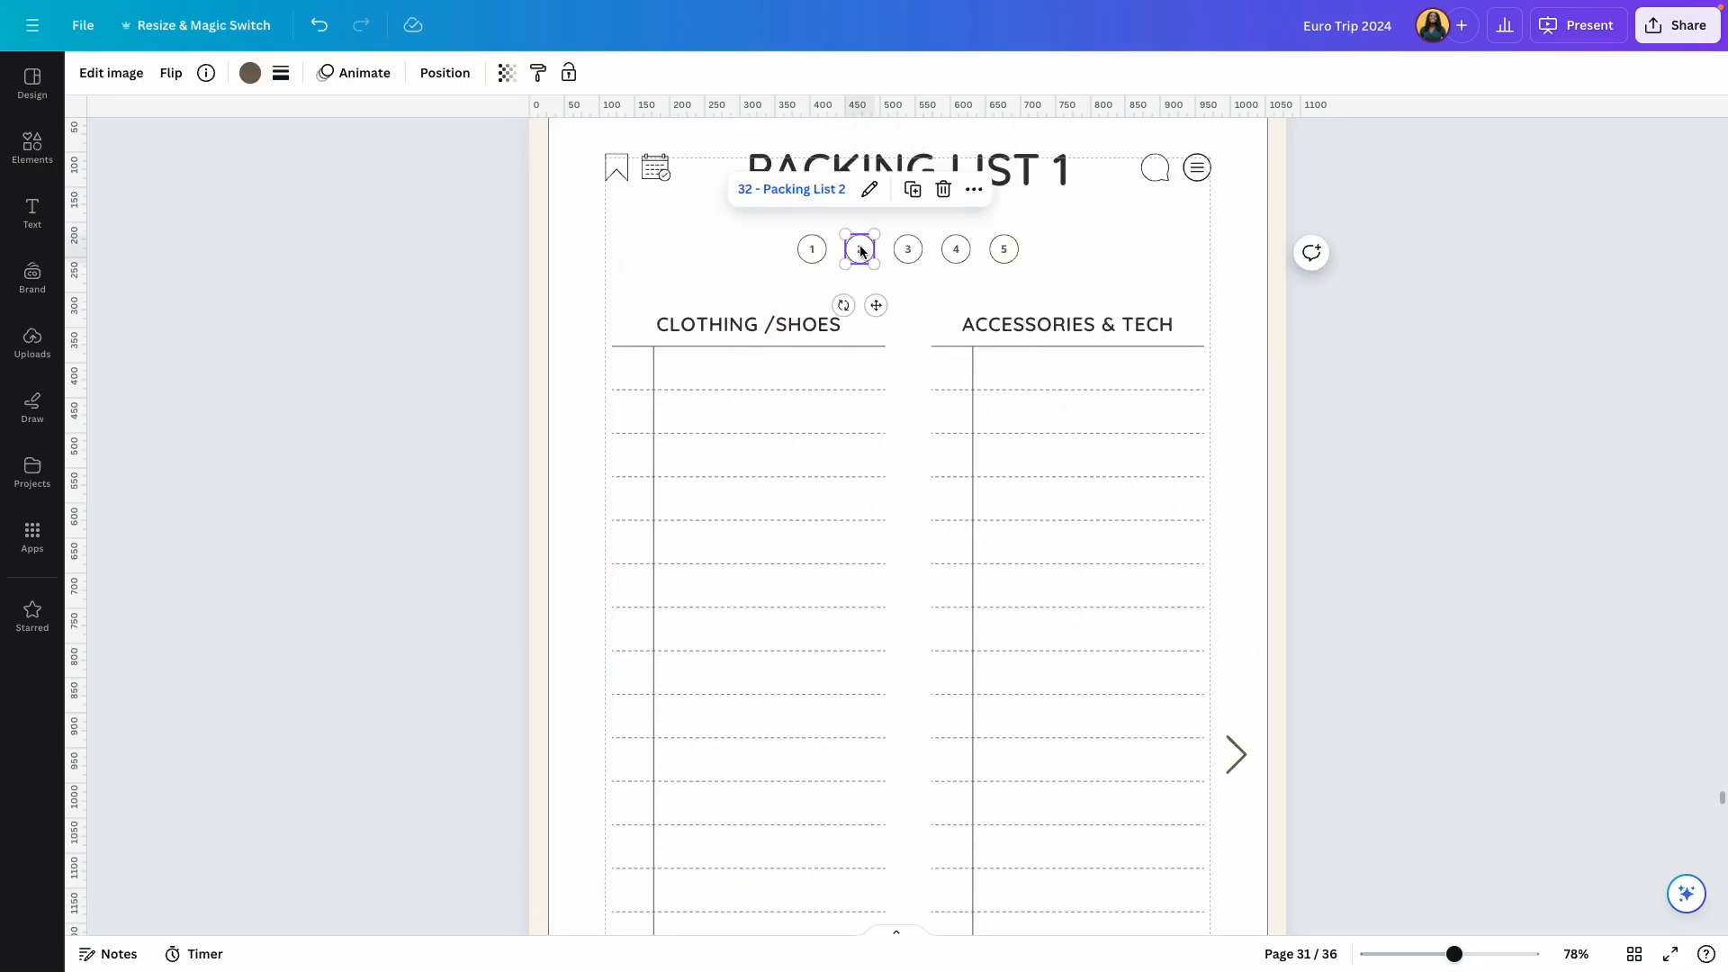
pyautogui.click(804, 189)
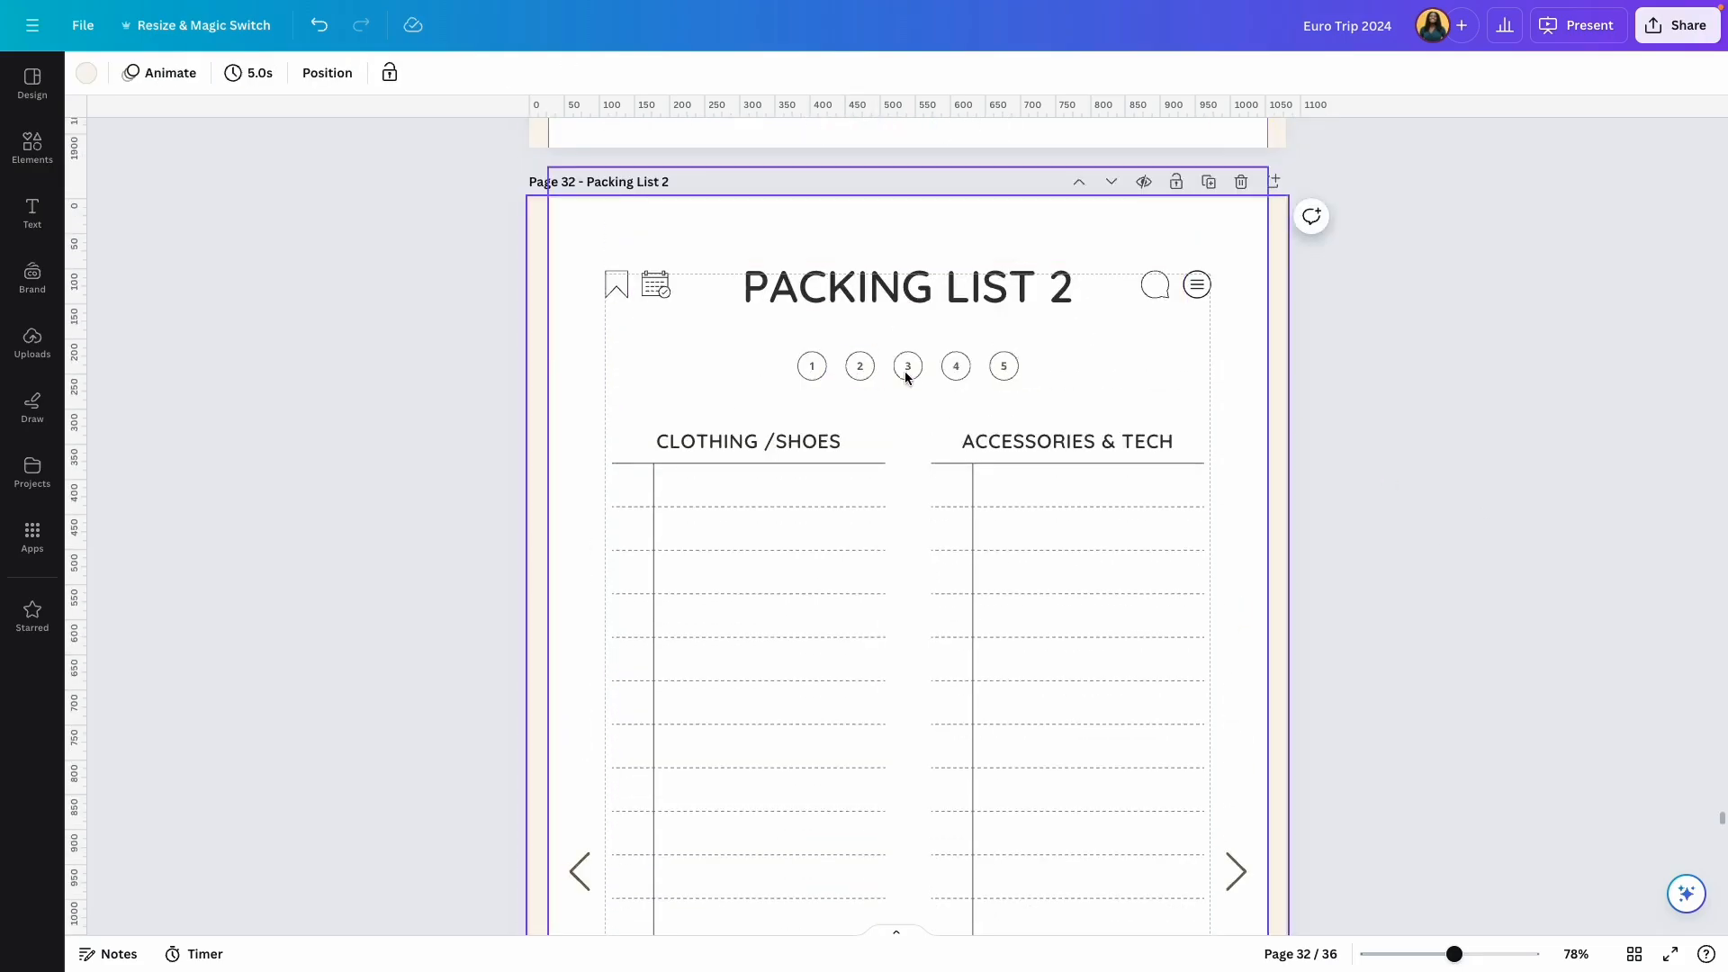
pyautogui.click(812, 372)
pyautogui.click(775, 301)
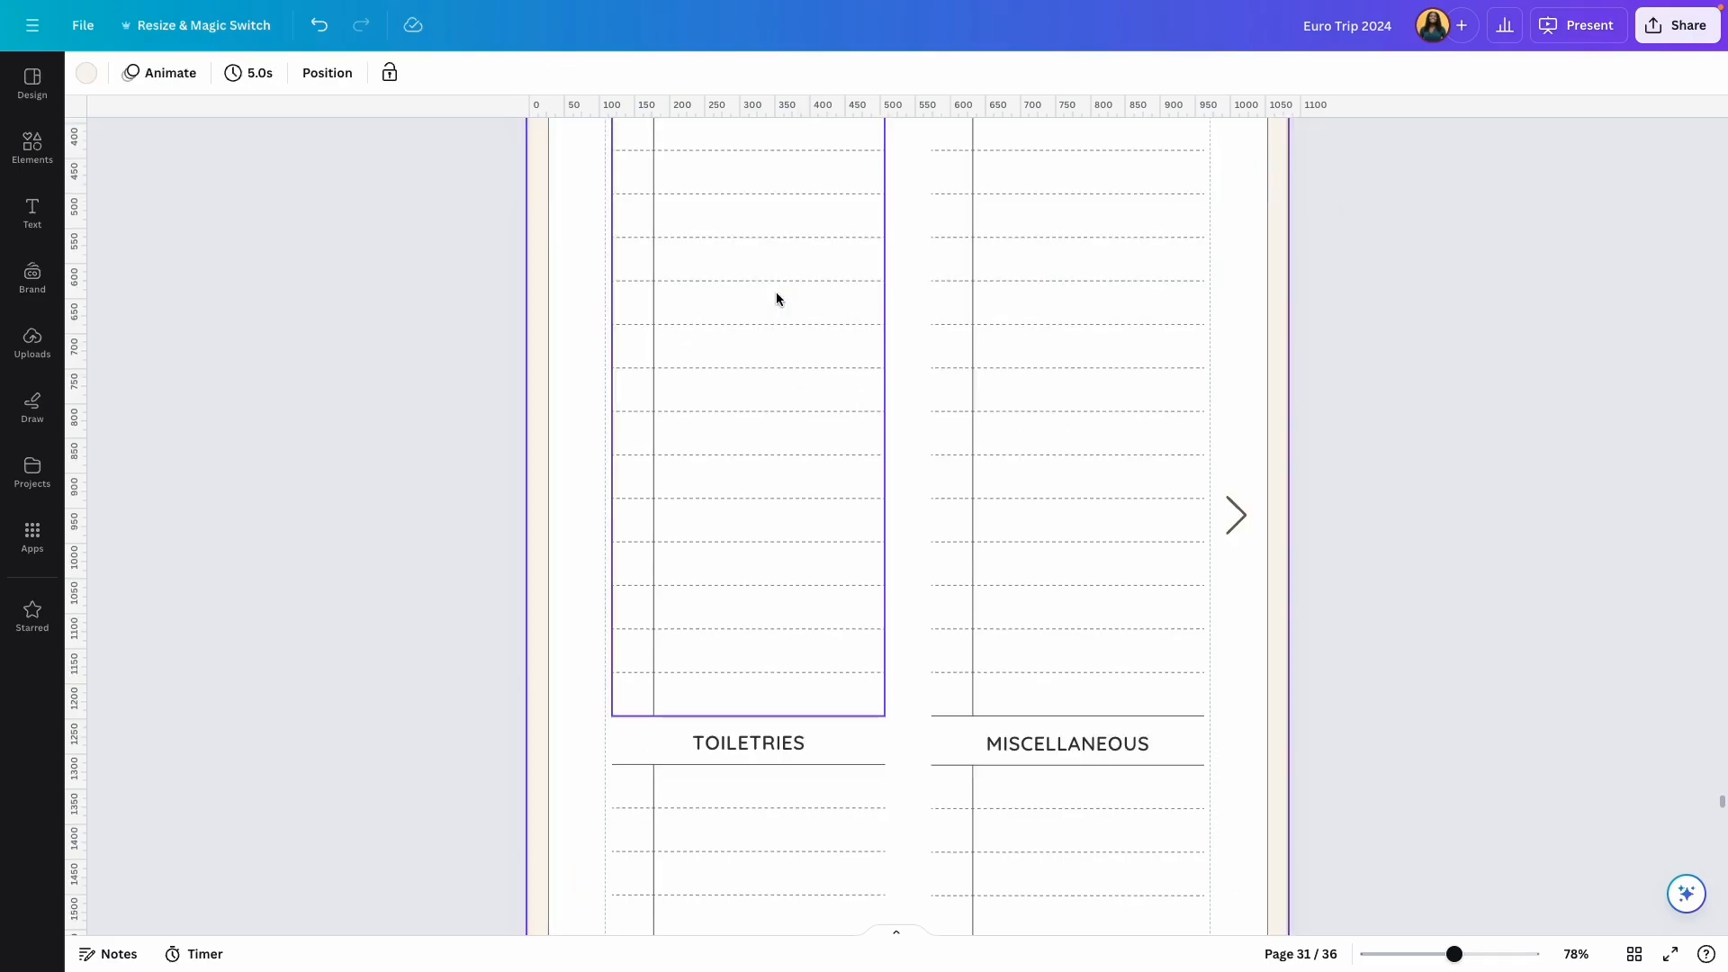
pyautogui.click(960, 606)
pyautogui.click(887, 538)
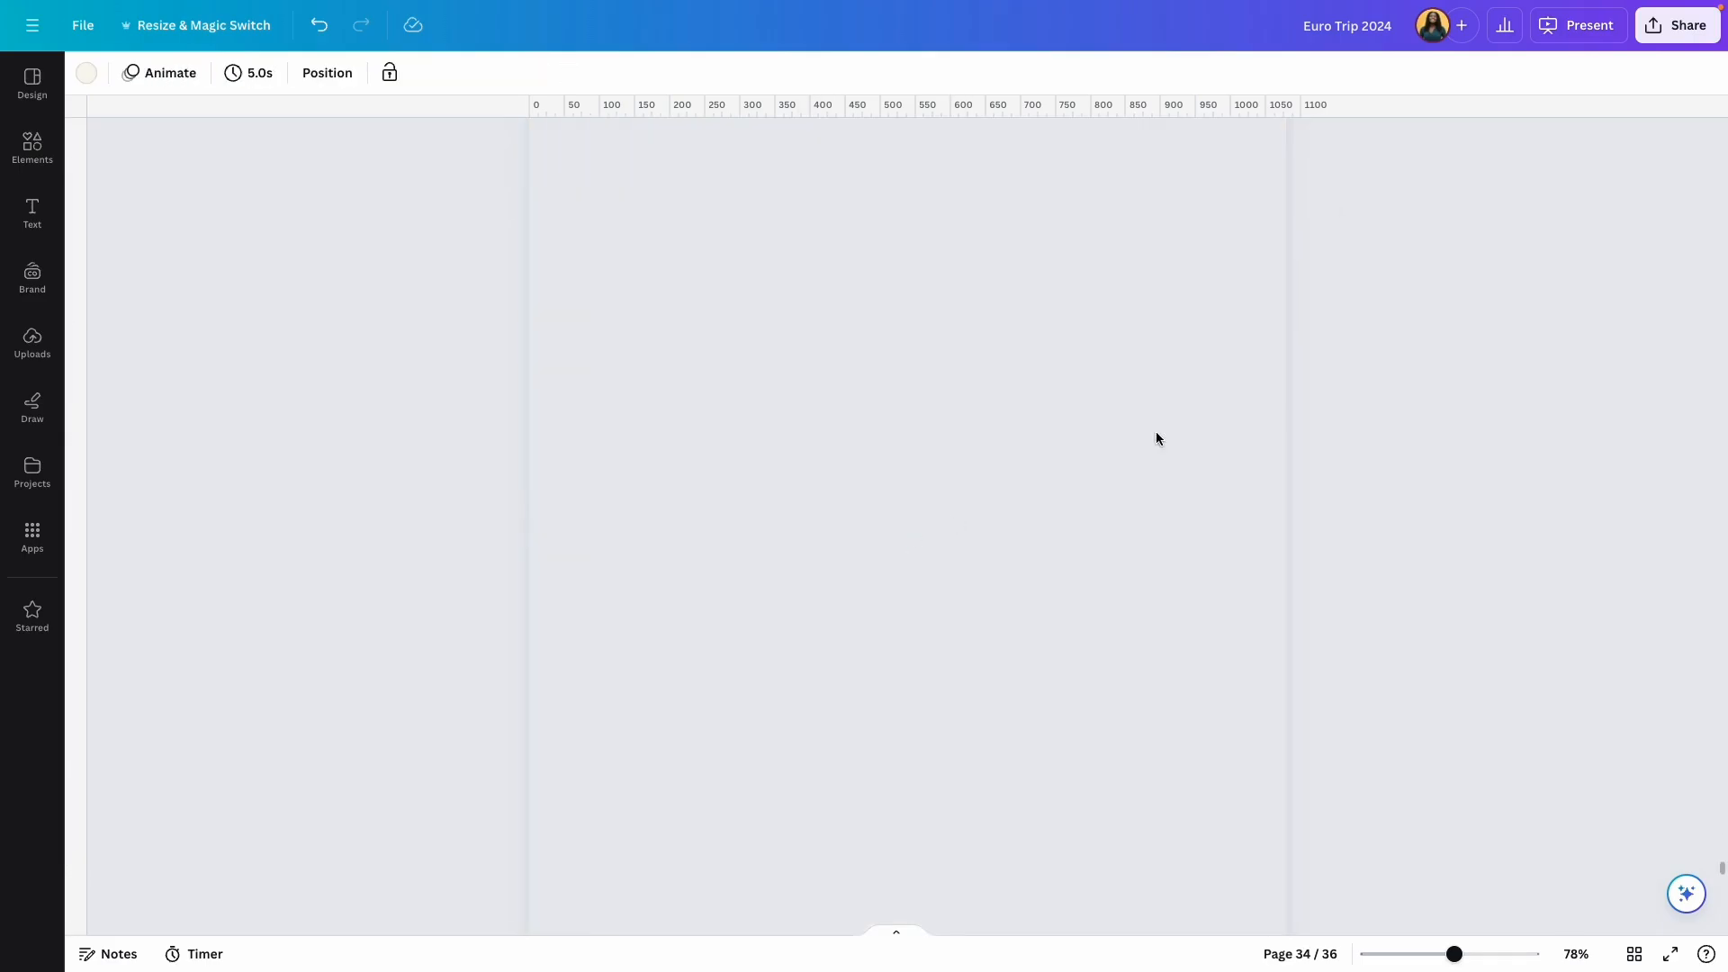
# Step: Follow the forward arrow from Packing List 1 to Packing List 2 and check the back and forward arrows' page links there
pyautogui.scroll(20, 1410, 432)
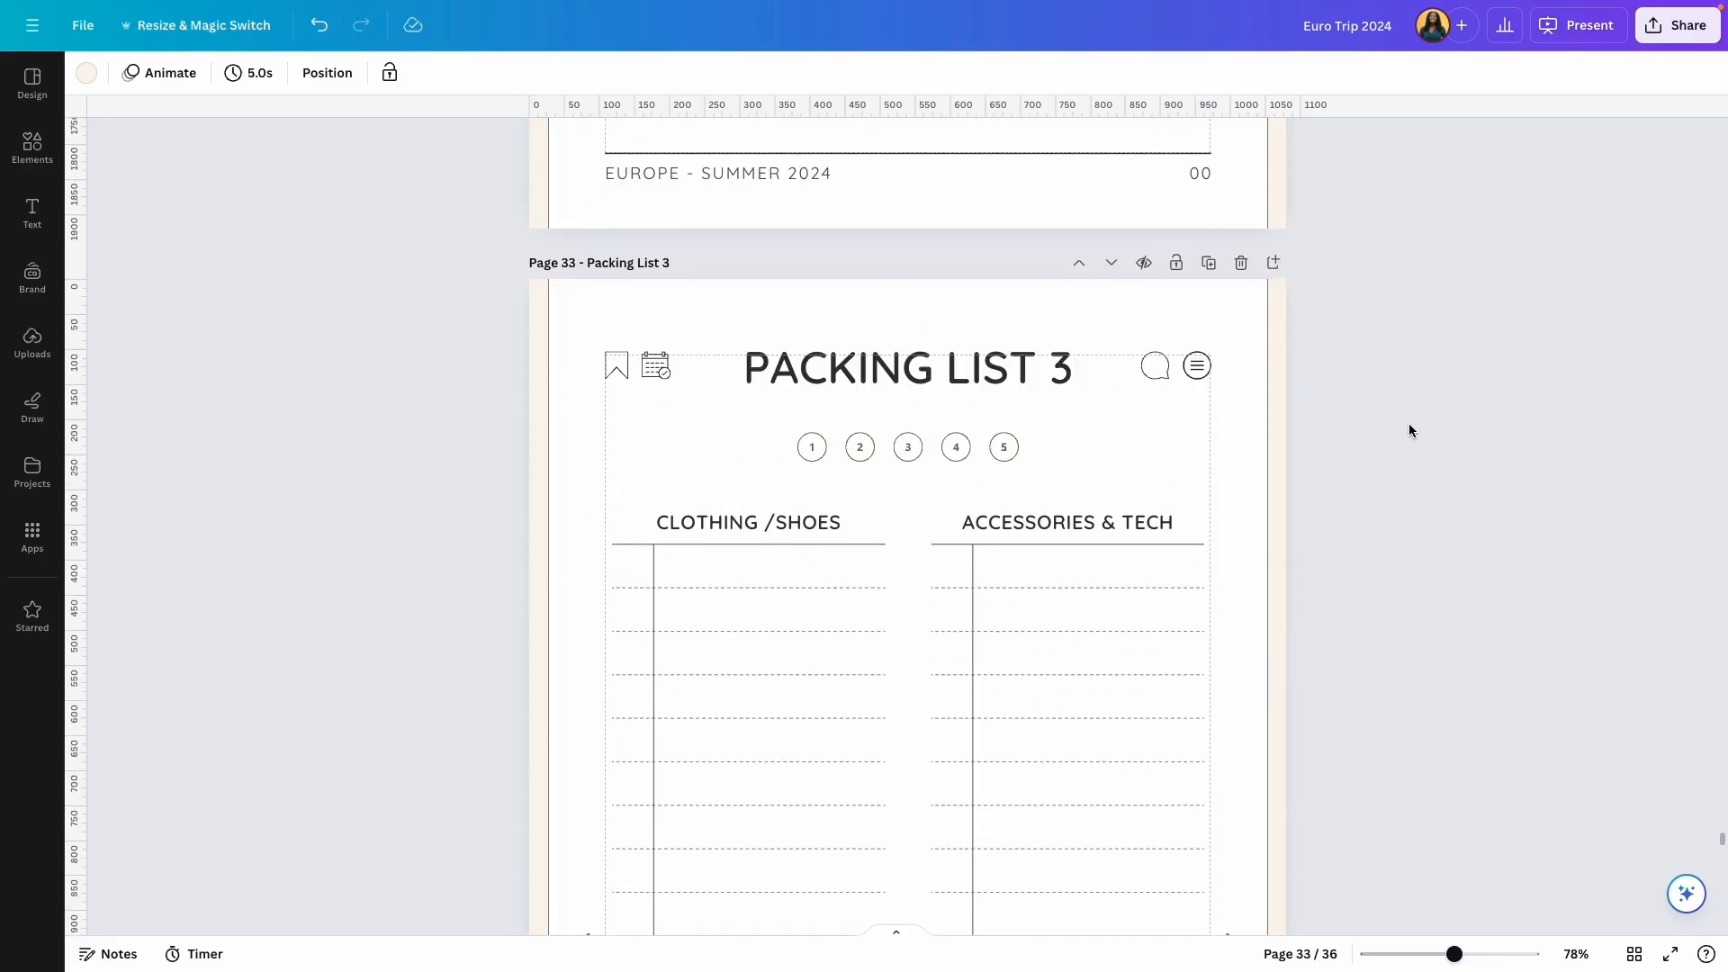
pyautogui.scroll(10, 1409, 430)
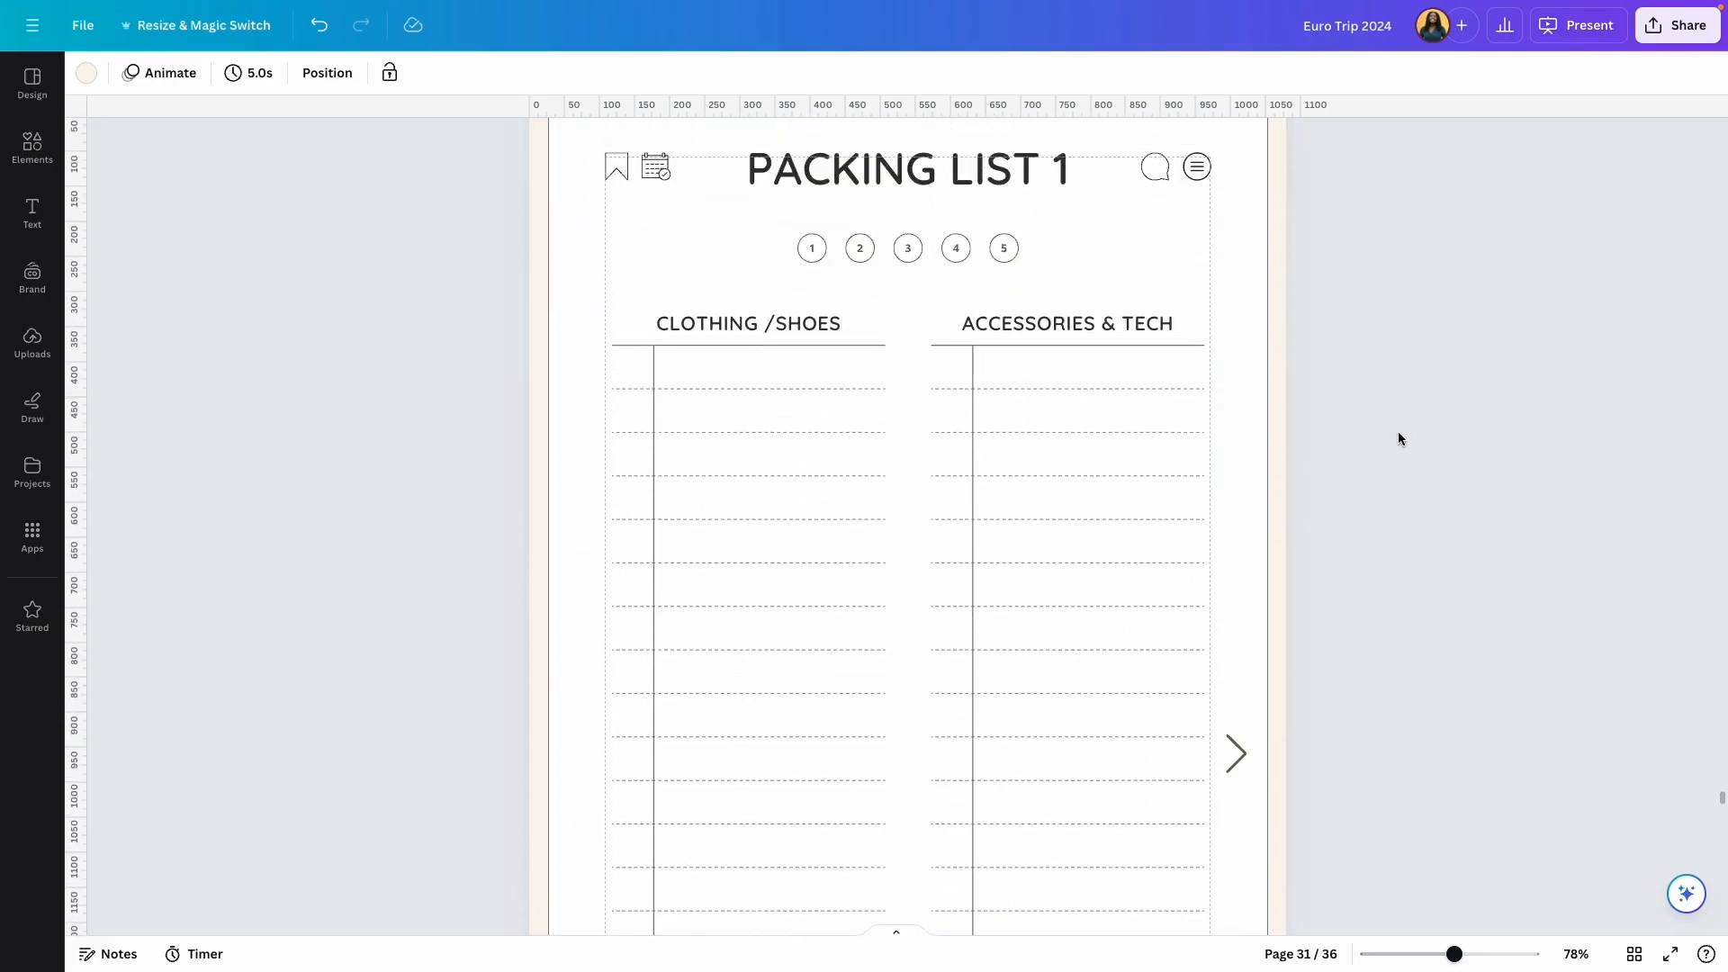
pyautogui.click(1241, 757)
pyautogui.click(1136, 688)
pyautogui.click(585, 525)
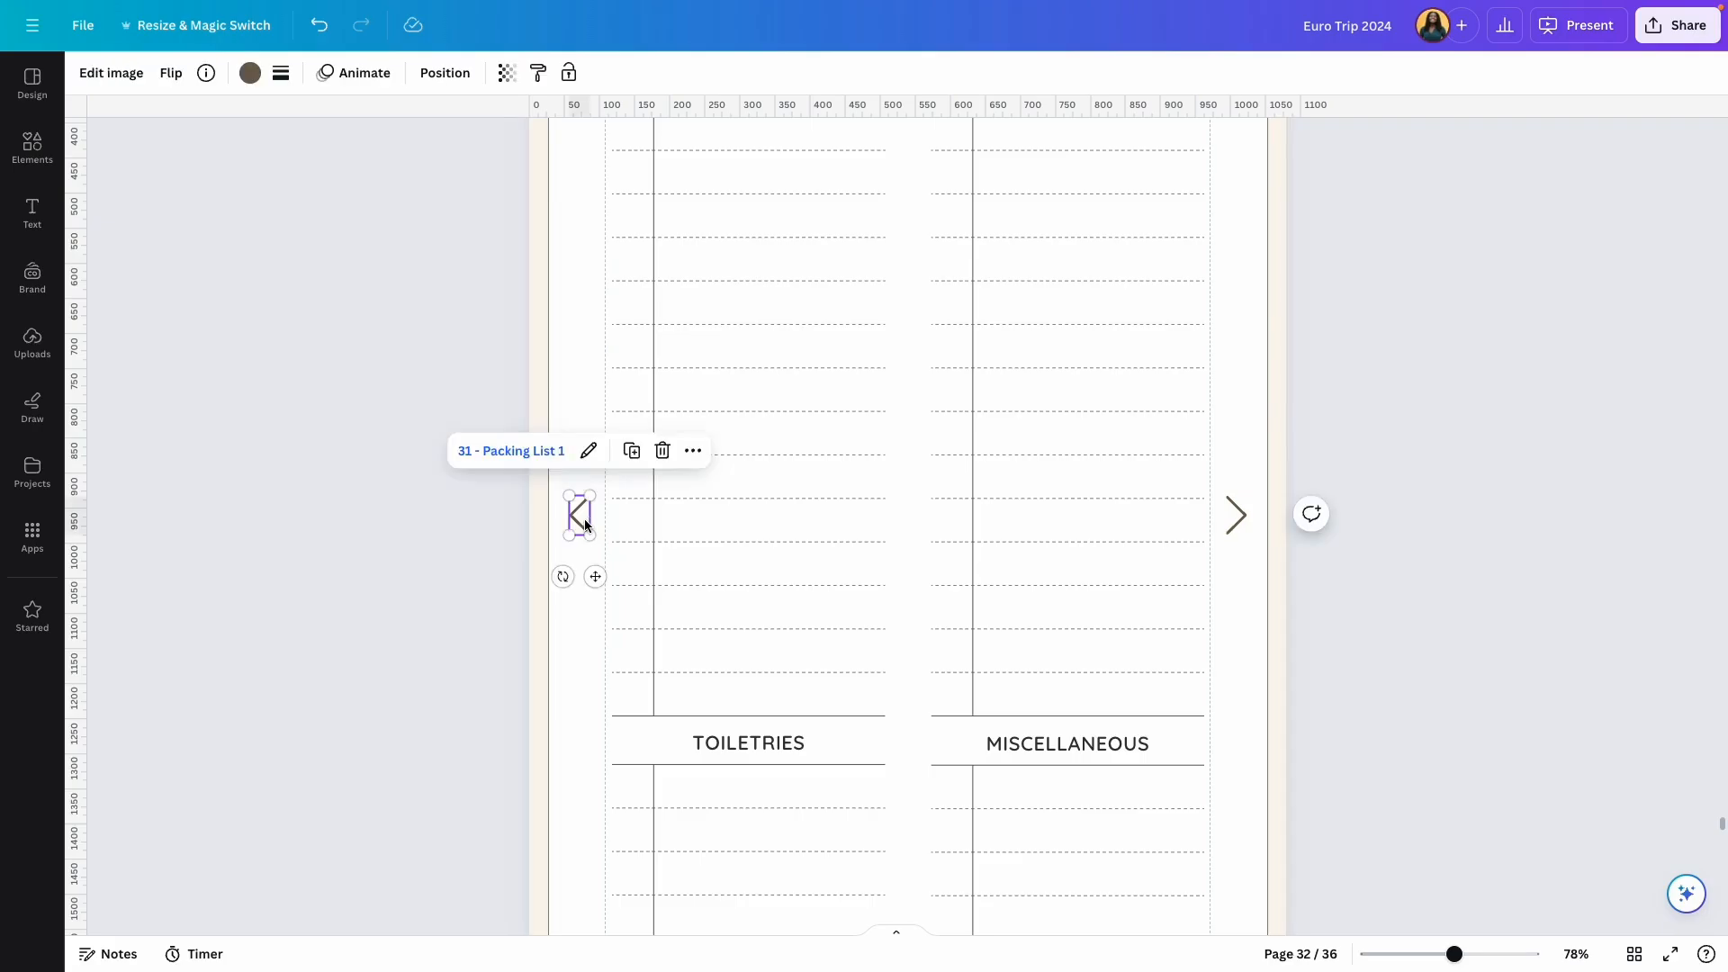
pyautogui.click(1234, 517)
pyautogui.click(1125, 453)
pyautogui.click(1420, 567)
pyautogui.scroll(10, 1401, 531)
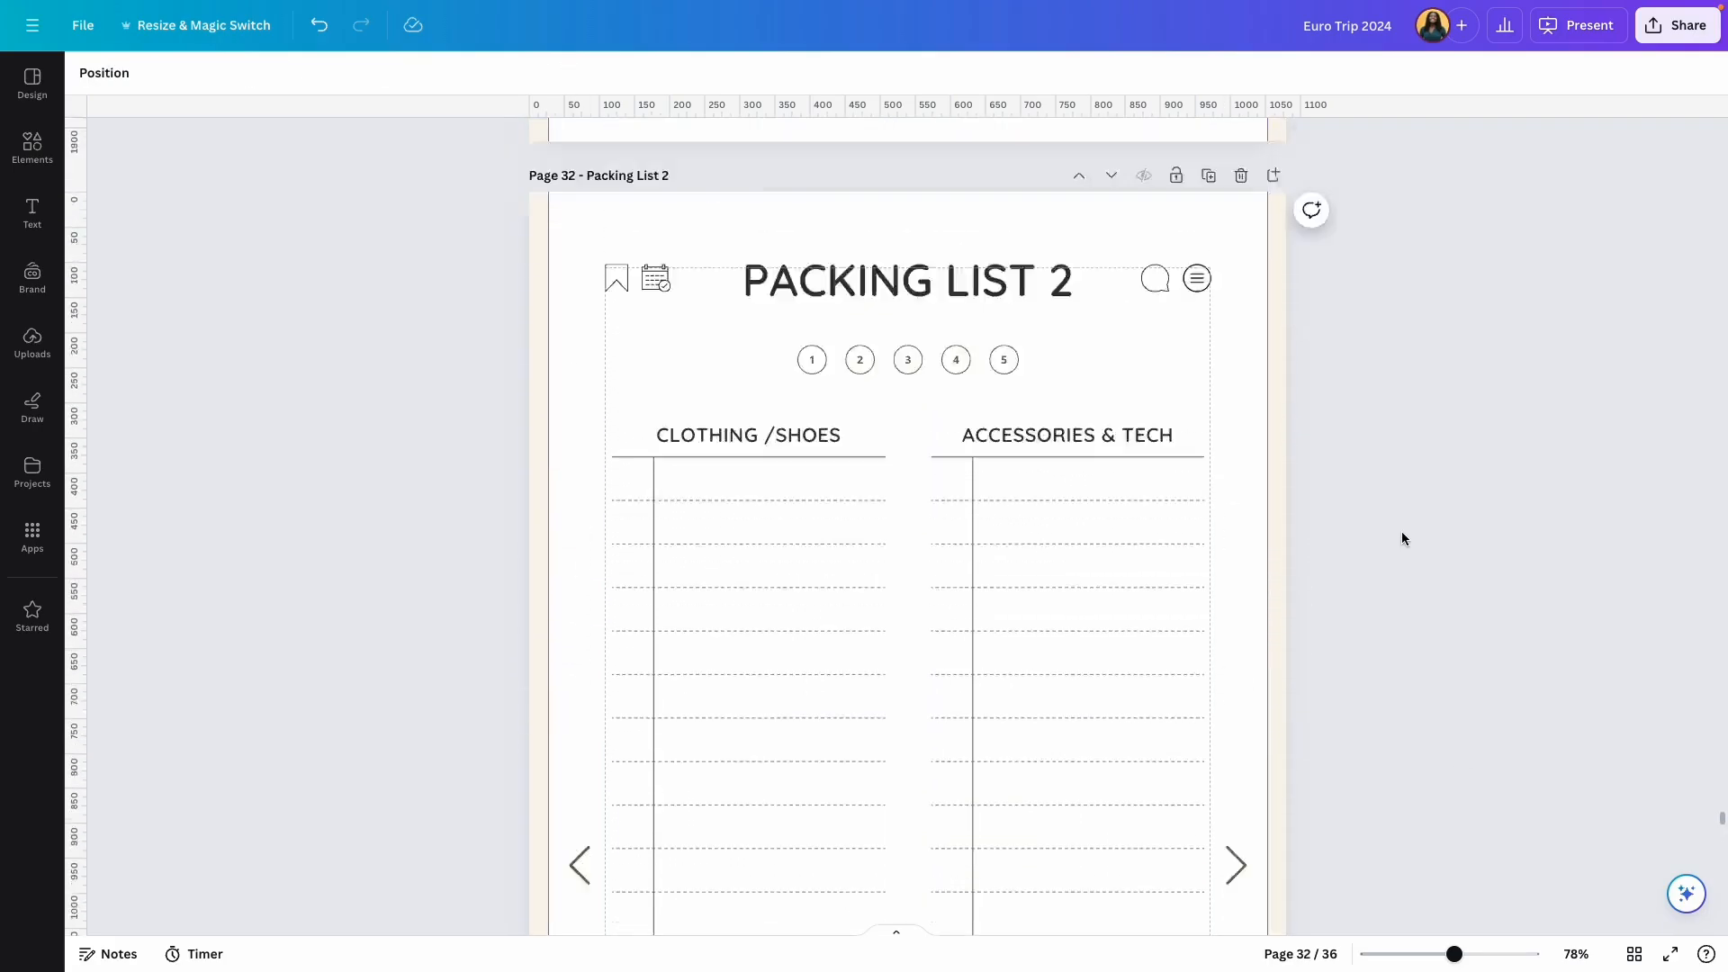
# Step: Replace the page titles of Packing List 1 and Packing List 2 with the travellers' first names
pyautogui.scroll(-6, 1402, 531)
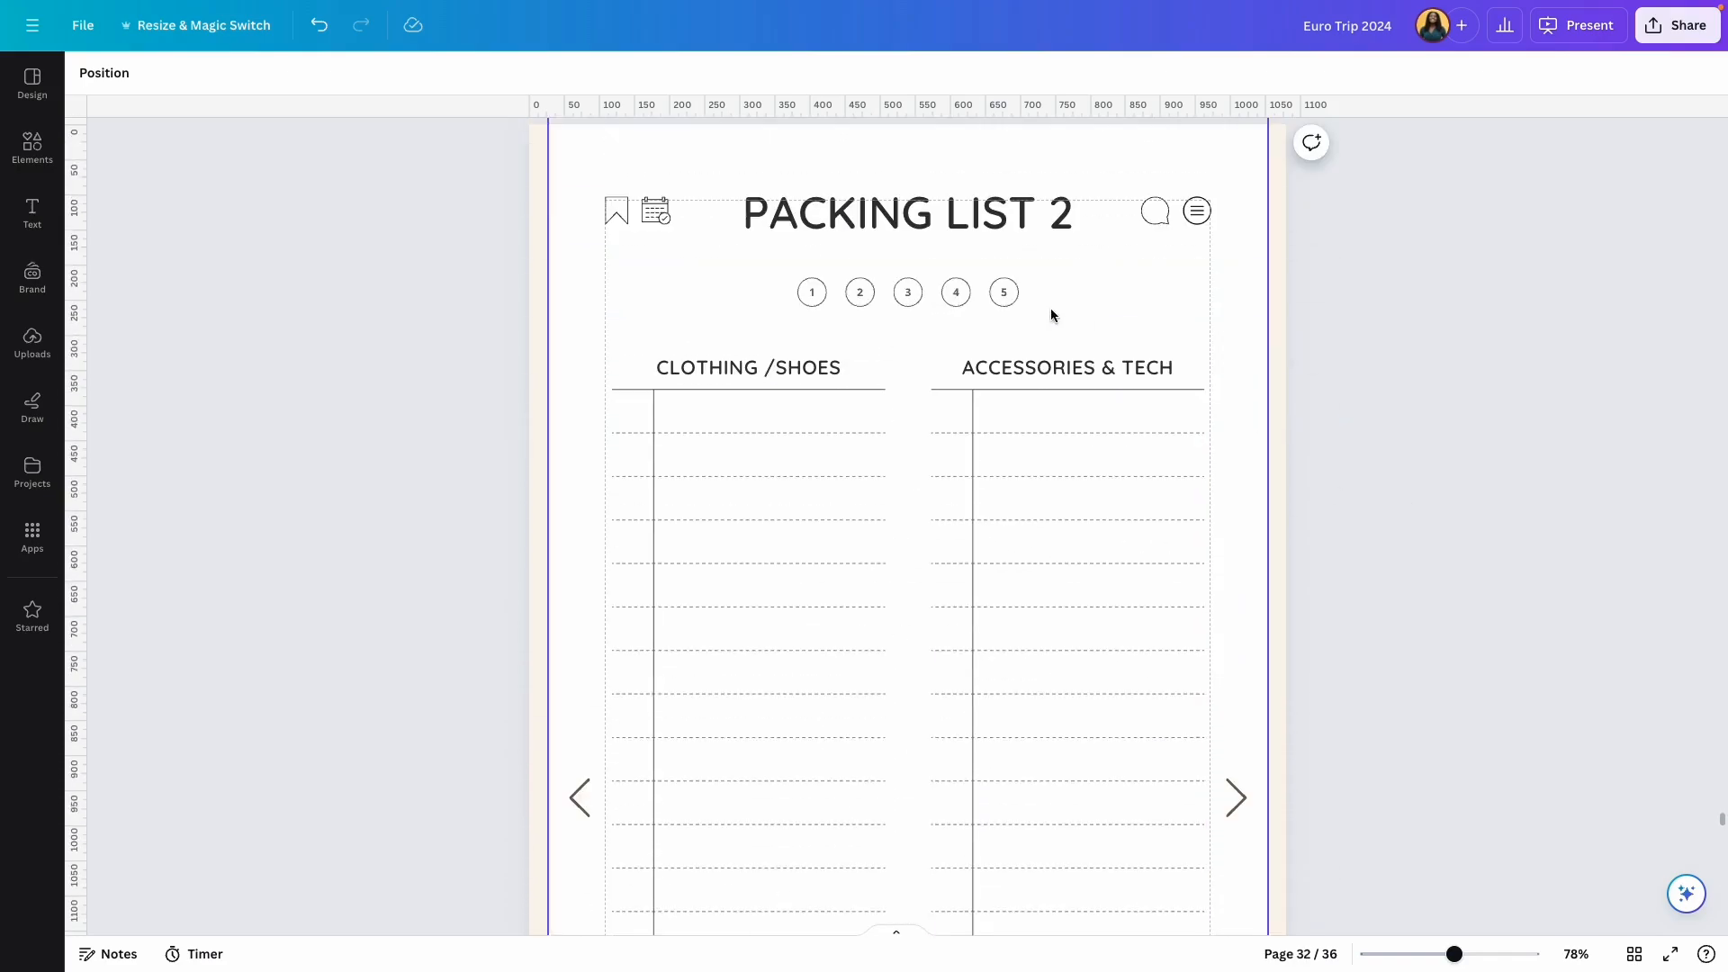
pyautogui.doubleClick(946, 258)
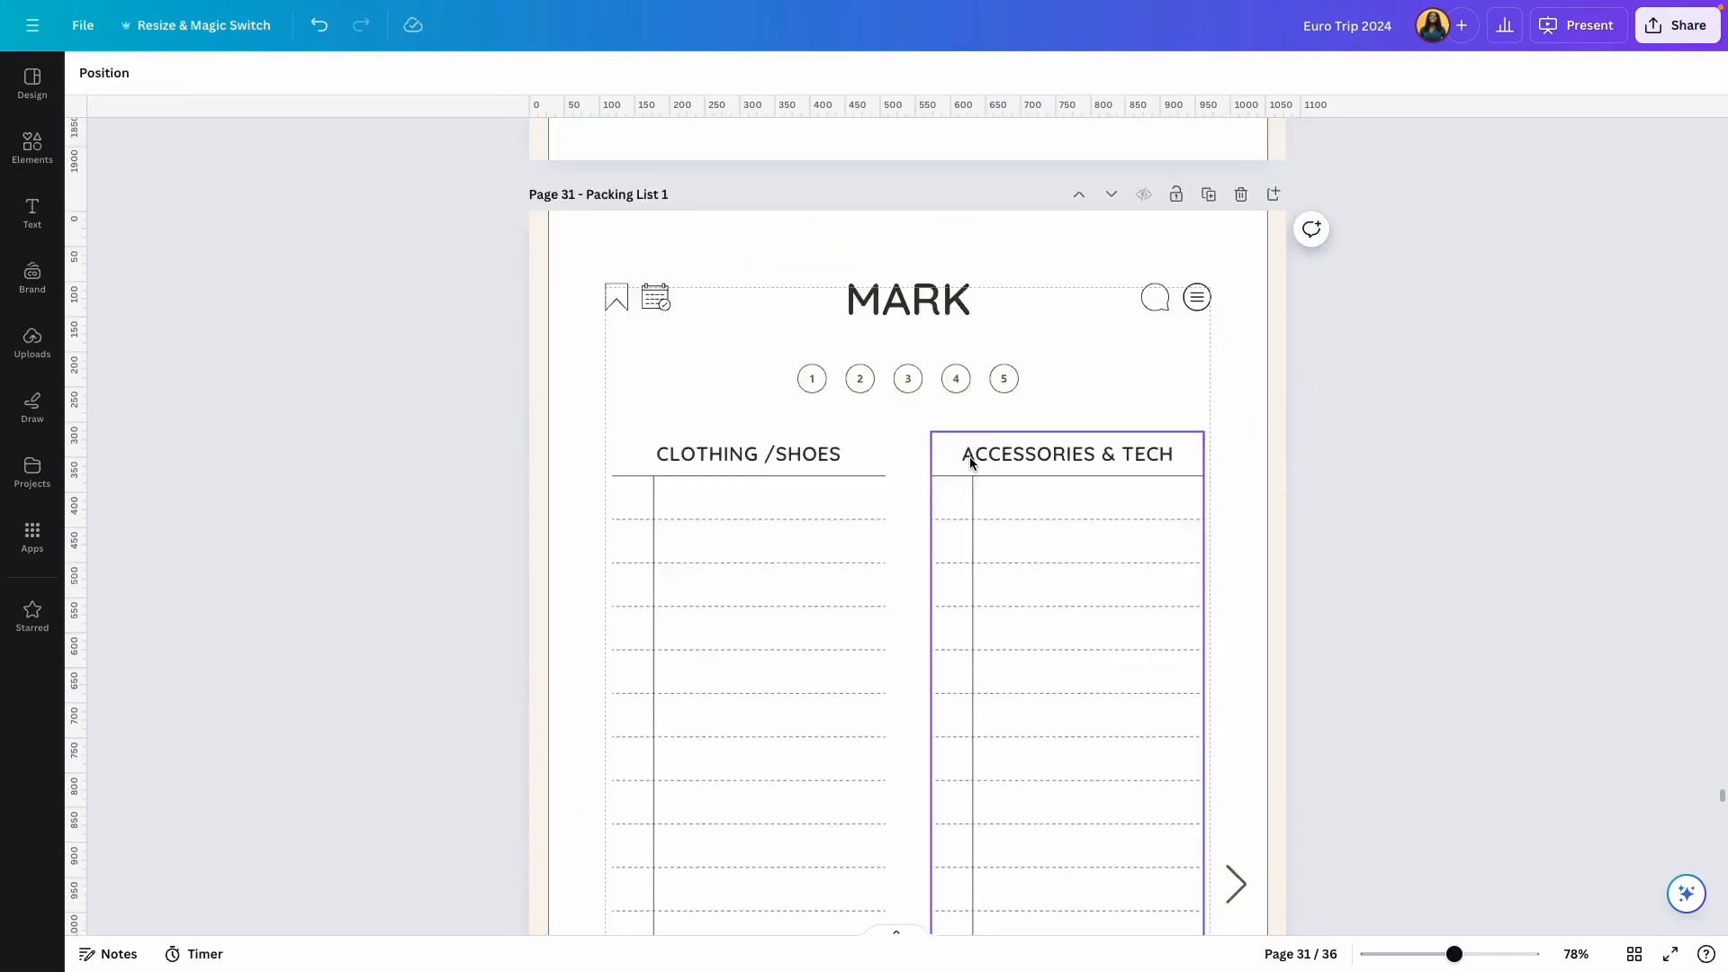
pyautogui.scroll(-10, 968, 466)
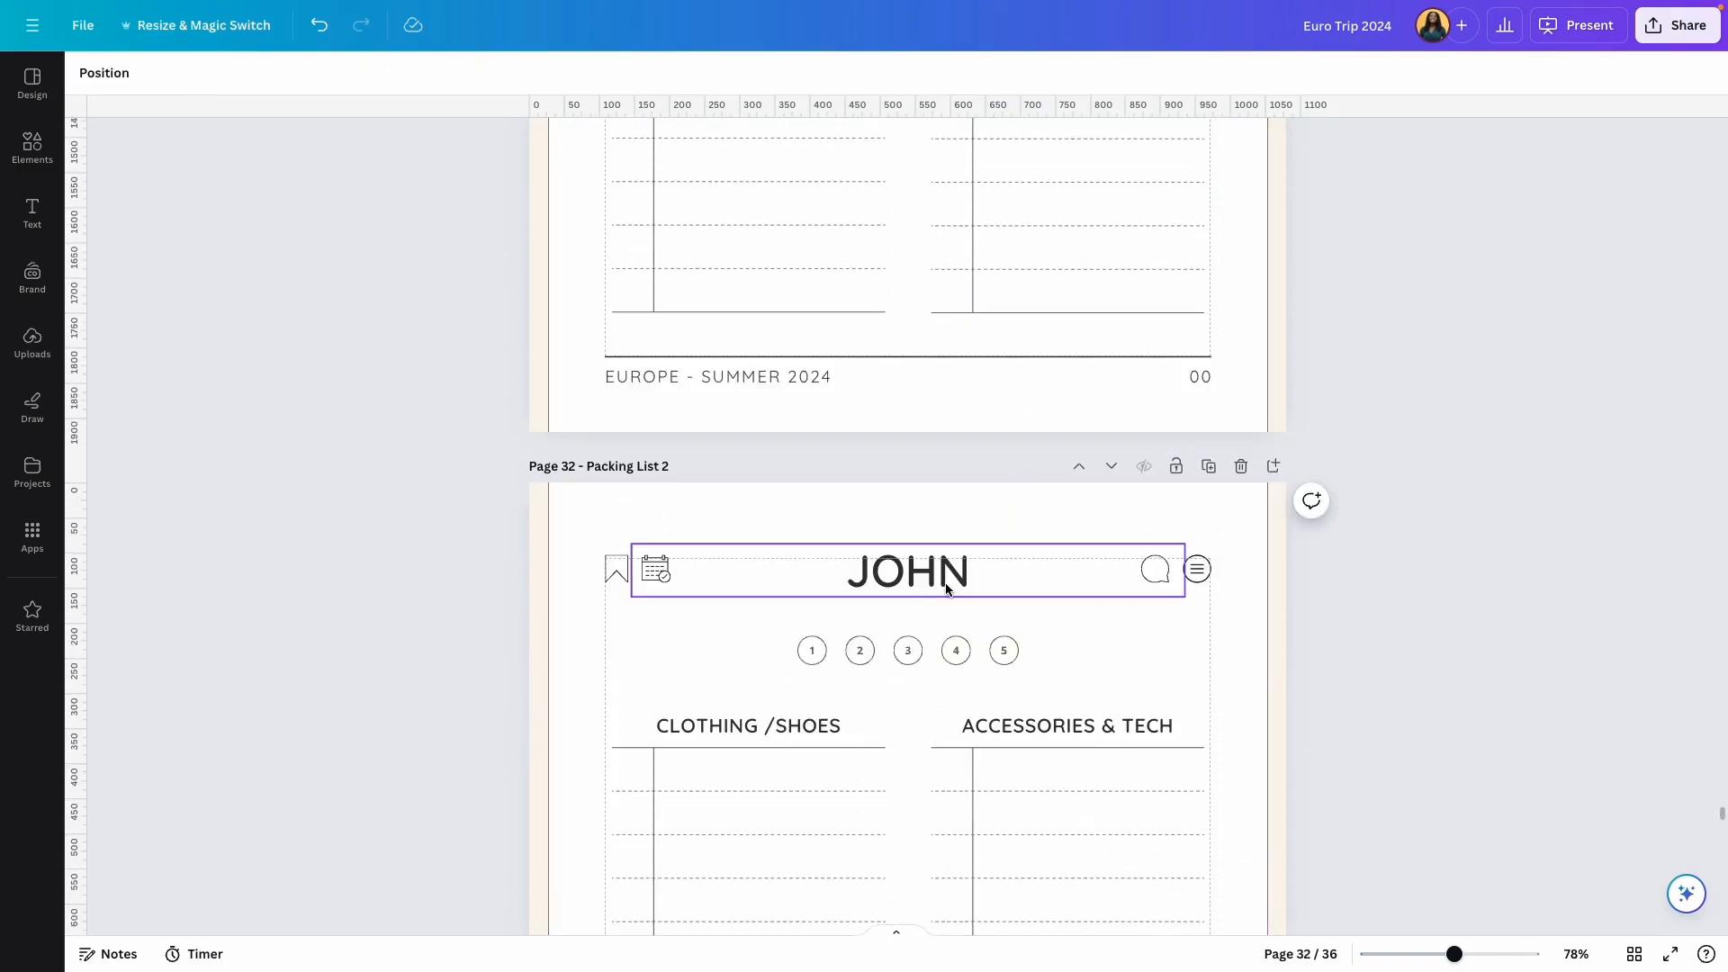
pyautogui.click(946, 589)
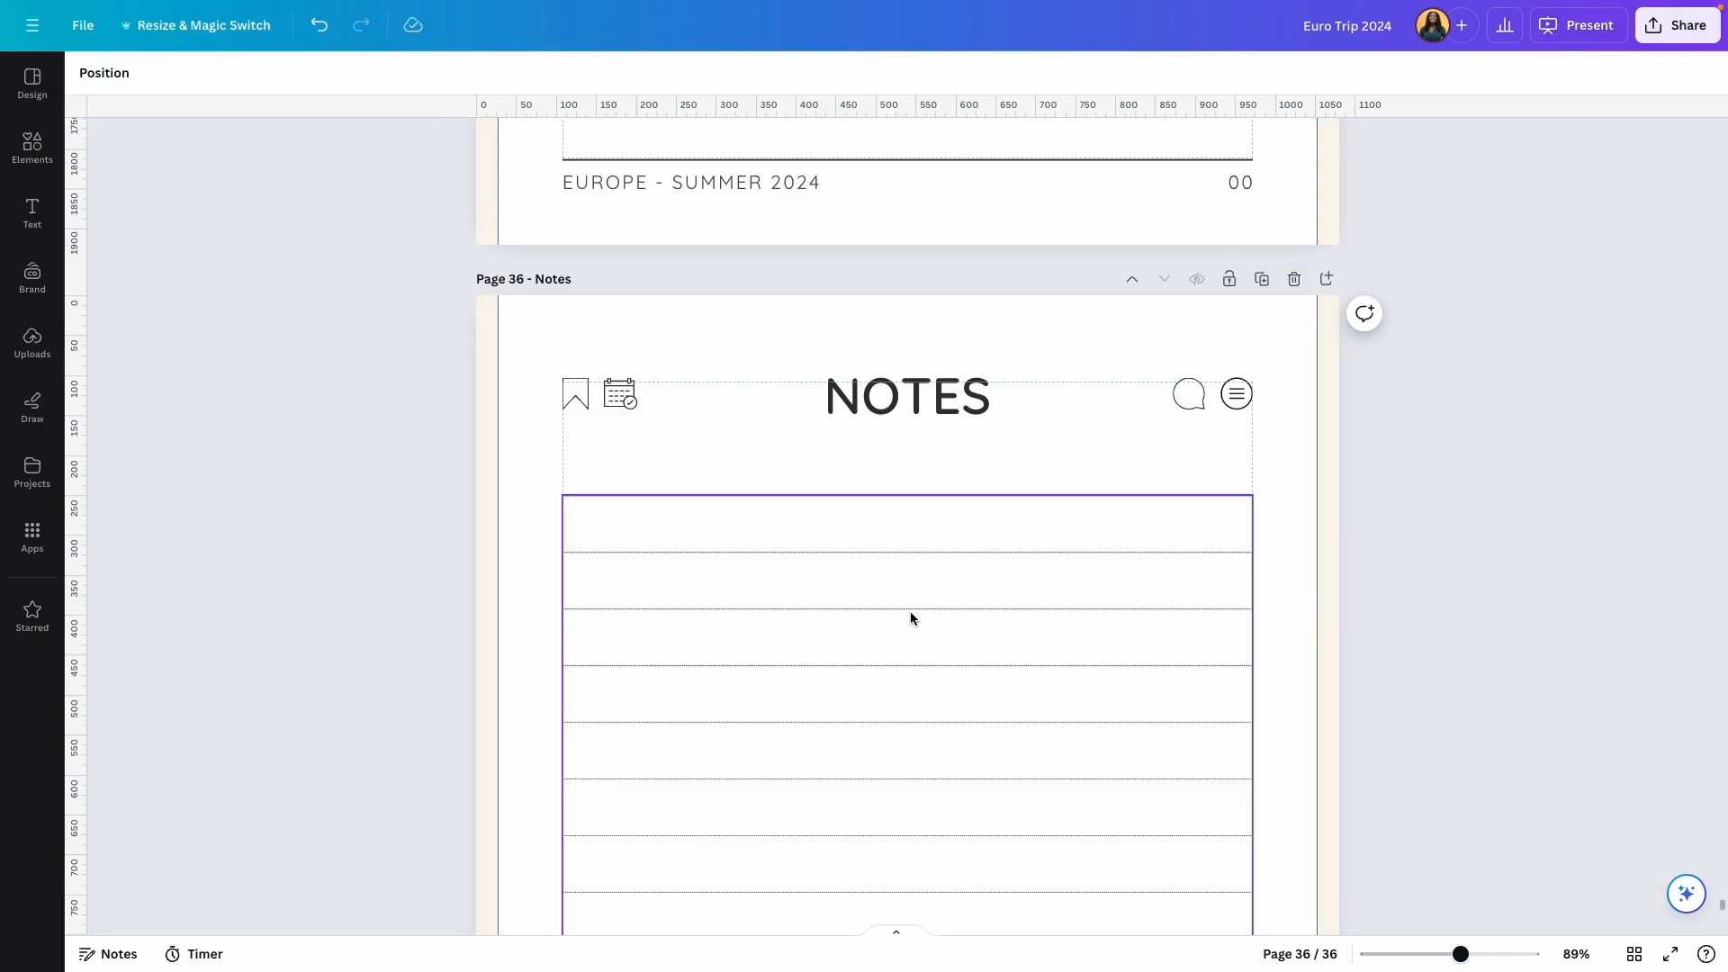
# Step: Enter "Make the hotel reservation by 7/15/2024" in the first row of the Notes page
pyautogui.click(687, 537)
pyautogui.scroll(-1, 871, 564)
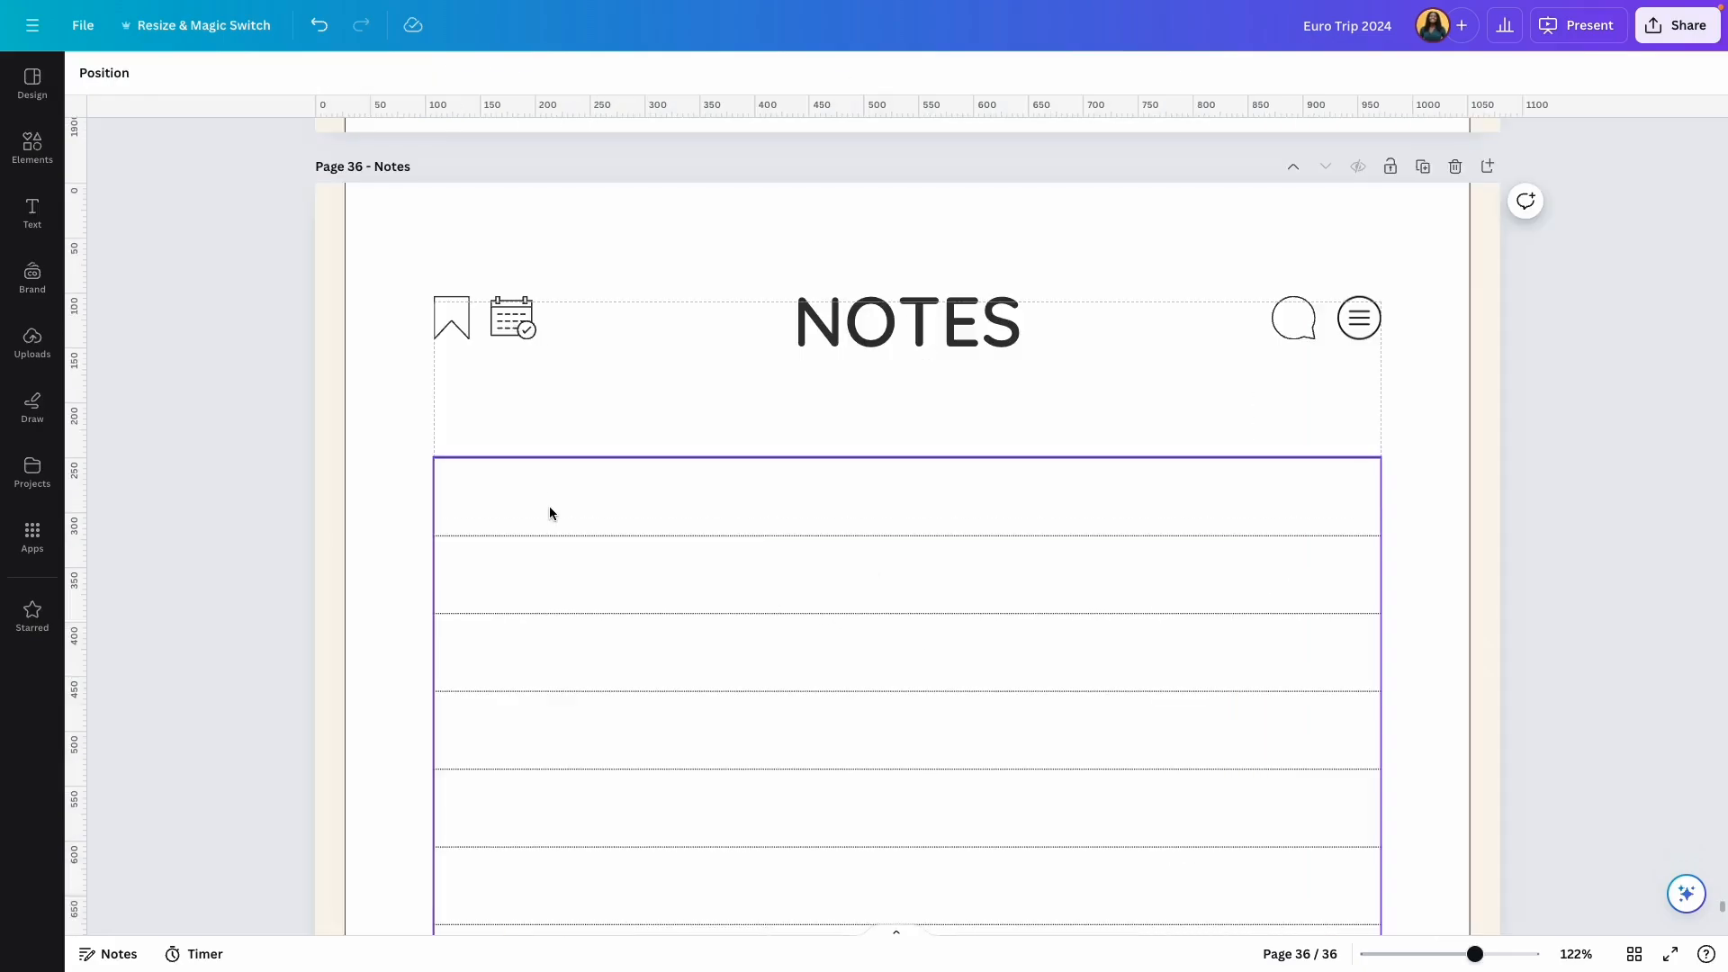
pyautogui.click(531, 493)
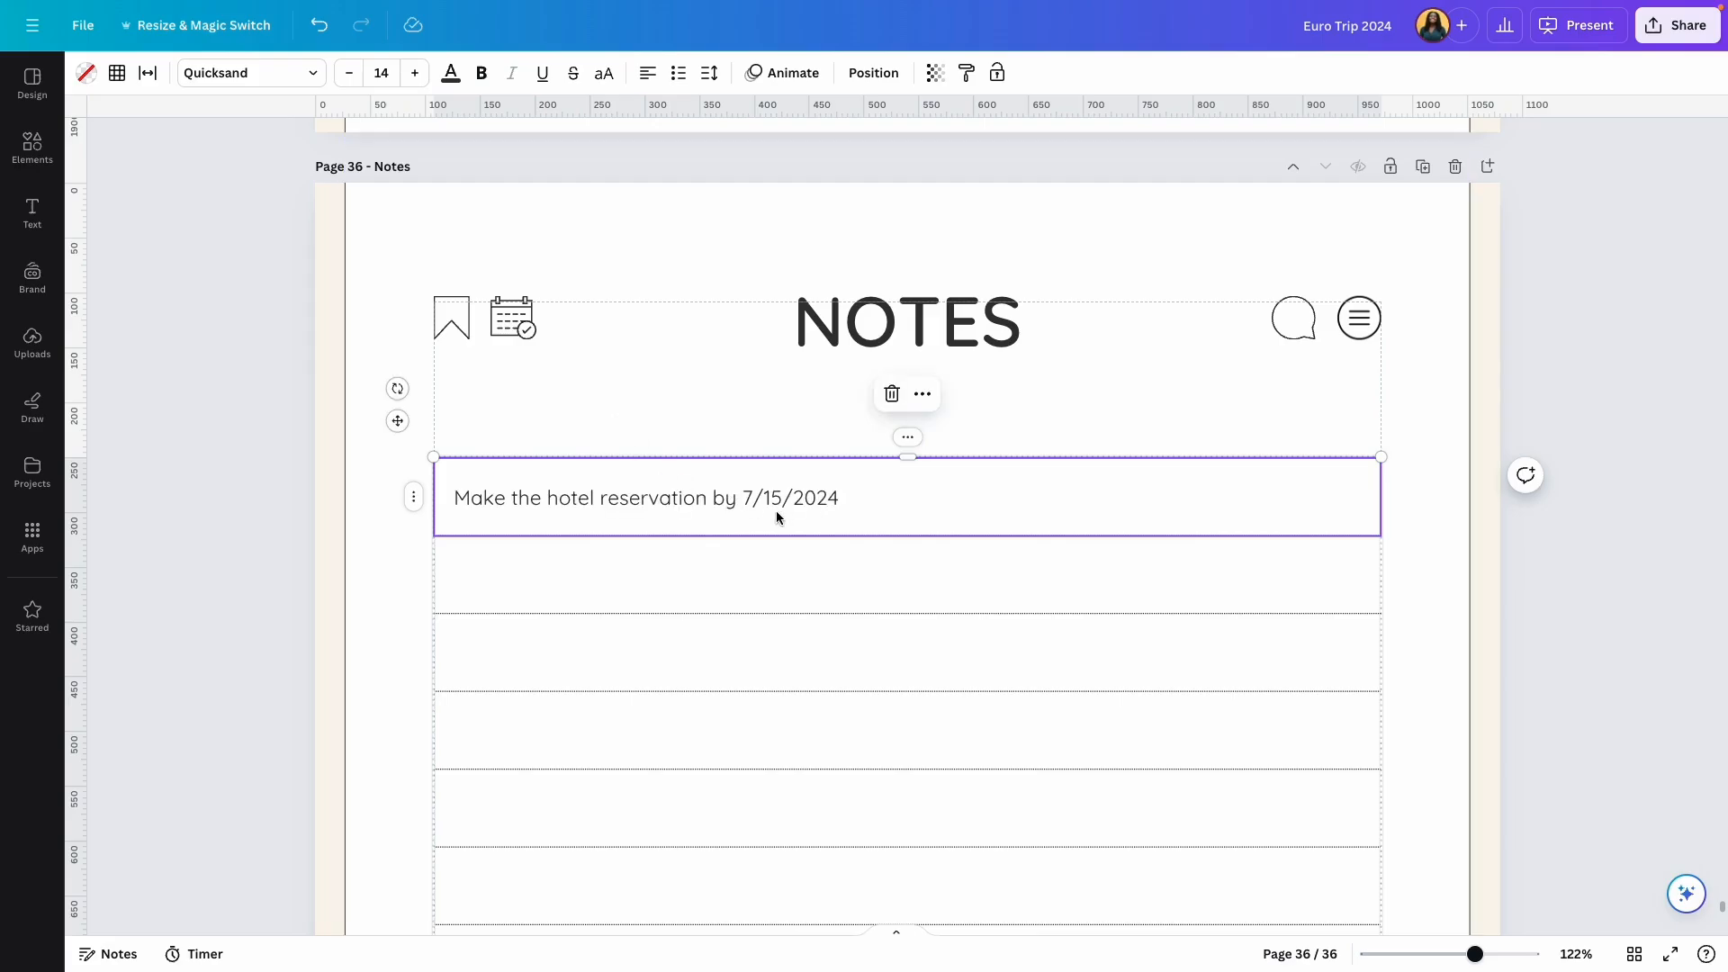
# Step: Enlarge the hotel reservation note in the first row of the Notes page to size 19 and reduce it to 16
pyautogui.click(417, 72)
pyautogui.click(417, 72)
pyautogui.click(417, 72)
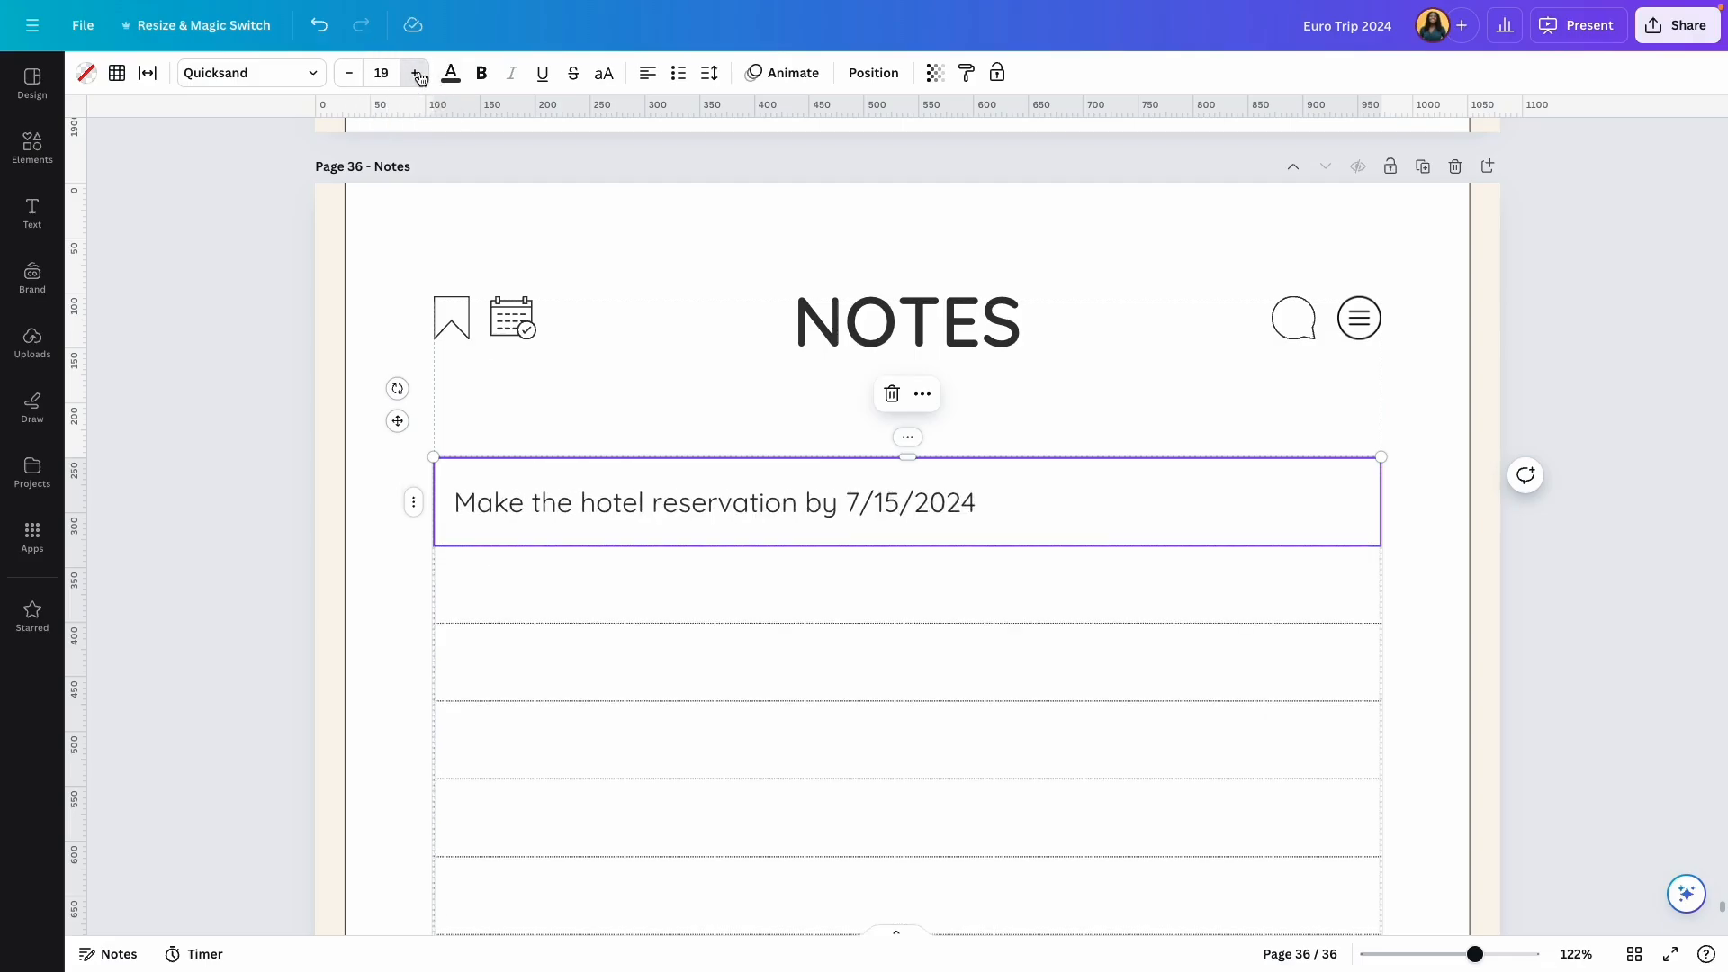
pyautogui.click(417, 72)
pyautogui.click(351, 75)
pyautogui.click(351, 76)
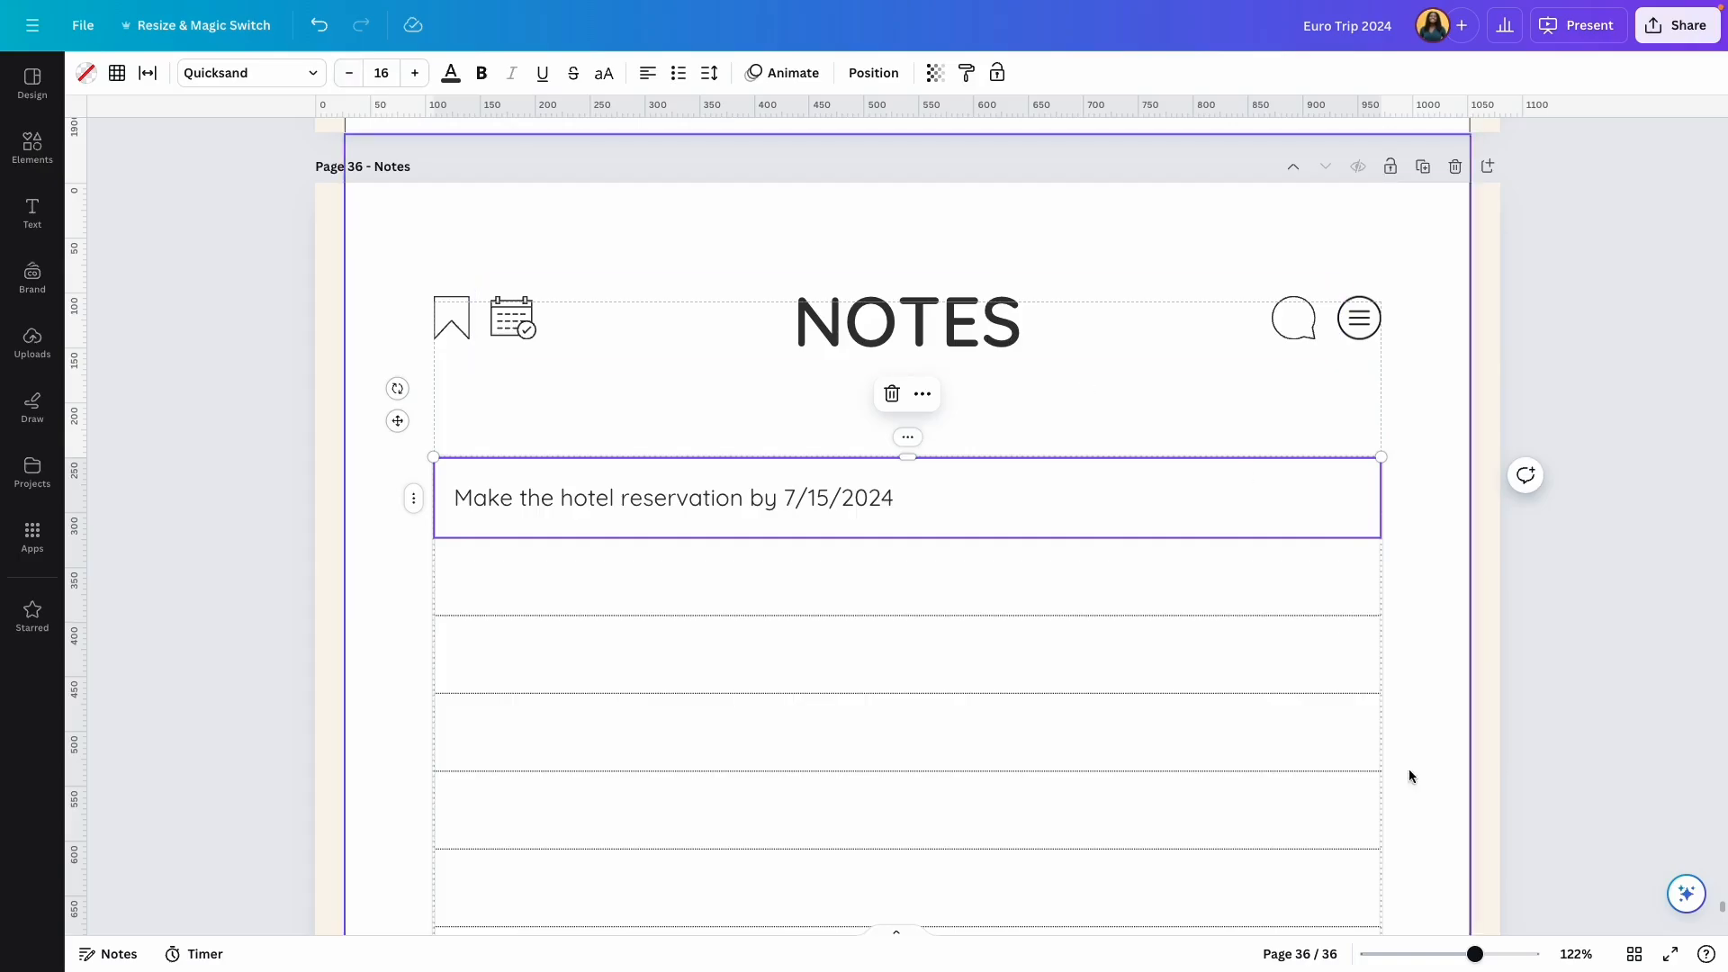
# Step: Undo the latest text size changes on the hotel reservation note and deselect the table
pyautogui.hotkey('ctrl', 'z')
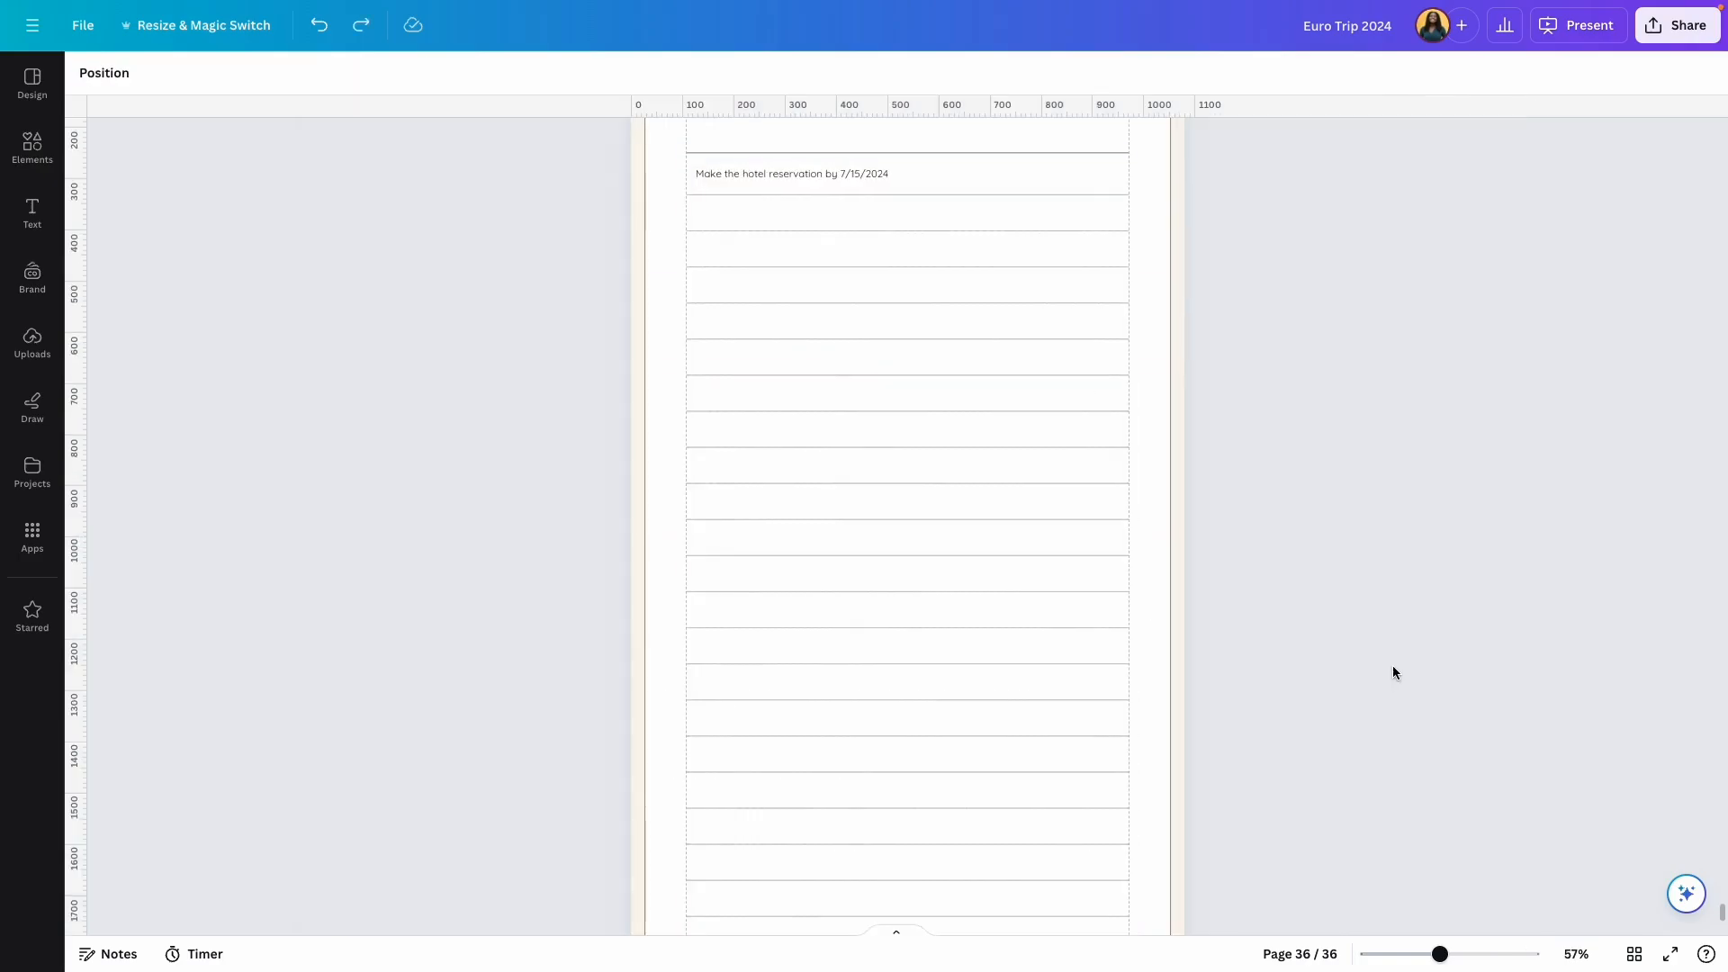
pyautogui.scroll(7, 1391, 666)
pyautogui.click(830, 817)
pyautogui.hotkey('ctrl', 'z')
pyautogui.hotkey('ctrl', 'z')
pyautogui.hotkey('ctrl', 'z')
pyautogui.hotkey('ctrl', 'z')
pyautogui.hotkey('ctrl', 'shift', ',')
pyautogui.hotkey('ctrl', 'shift', ',')
pyautogui.hotkey('ctrl', 'shift', ',')
pyautogui.hotkey('ctrl', 'shift', ',')
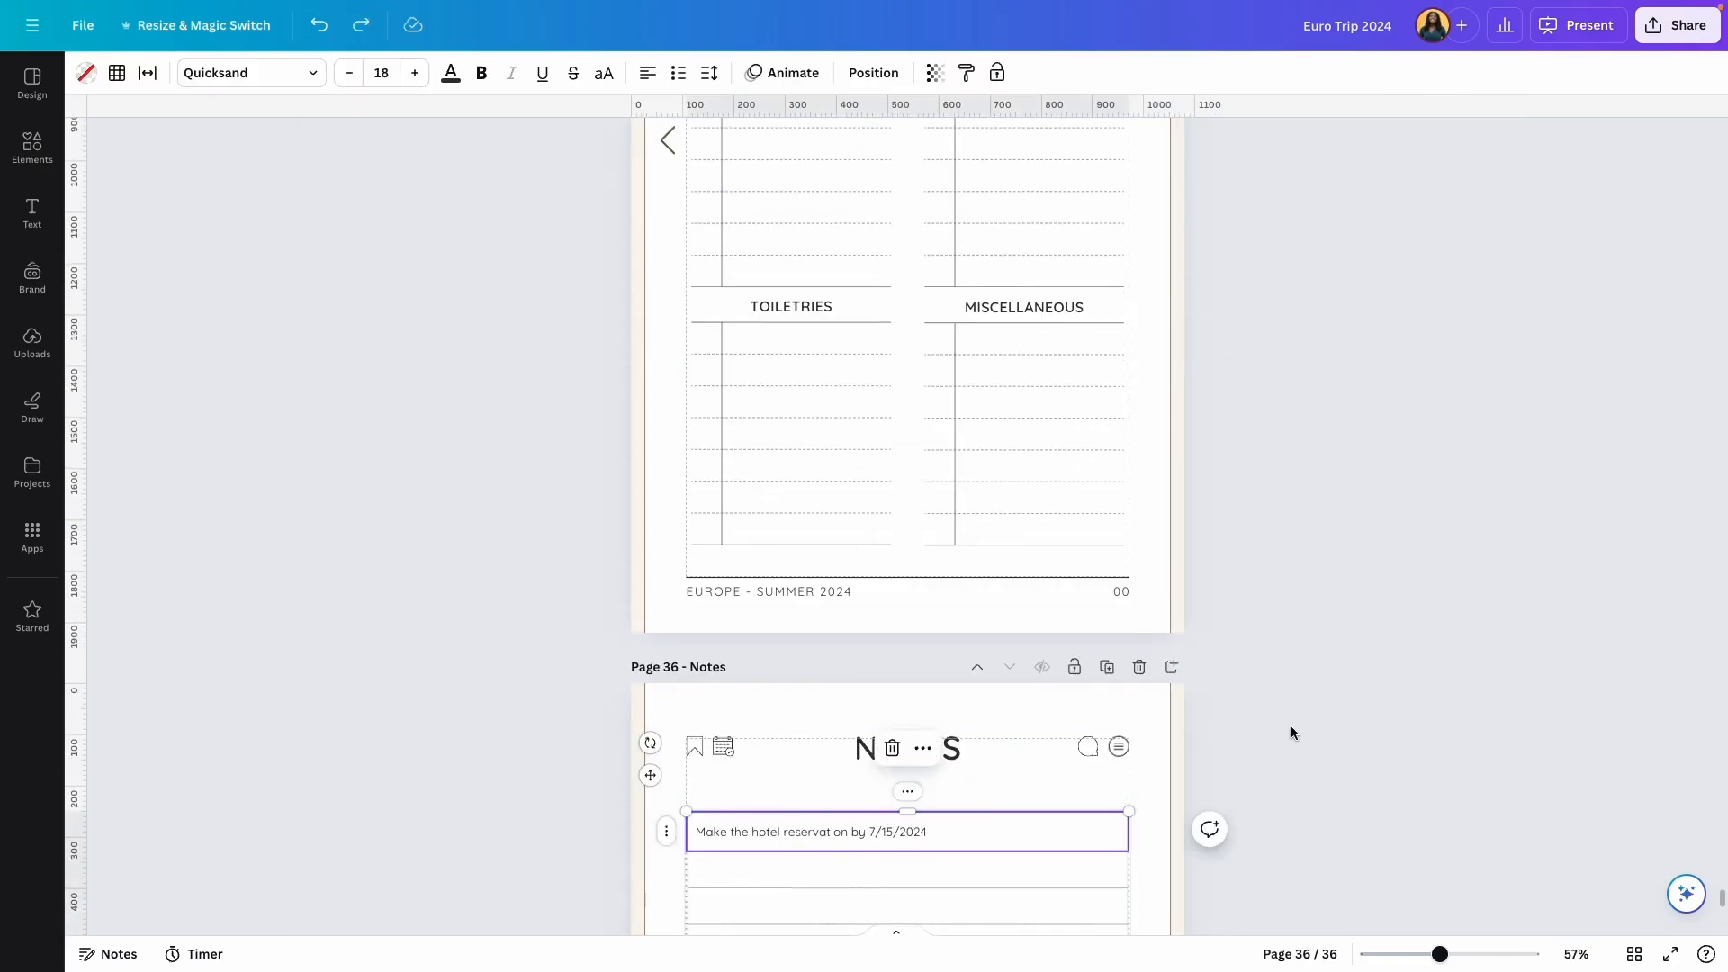
pyautogui.click(1287, 725)
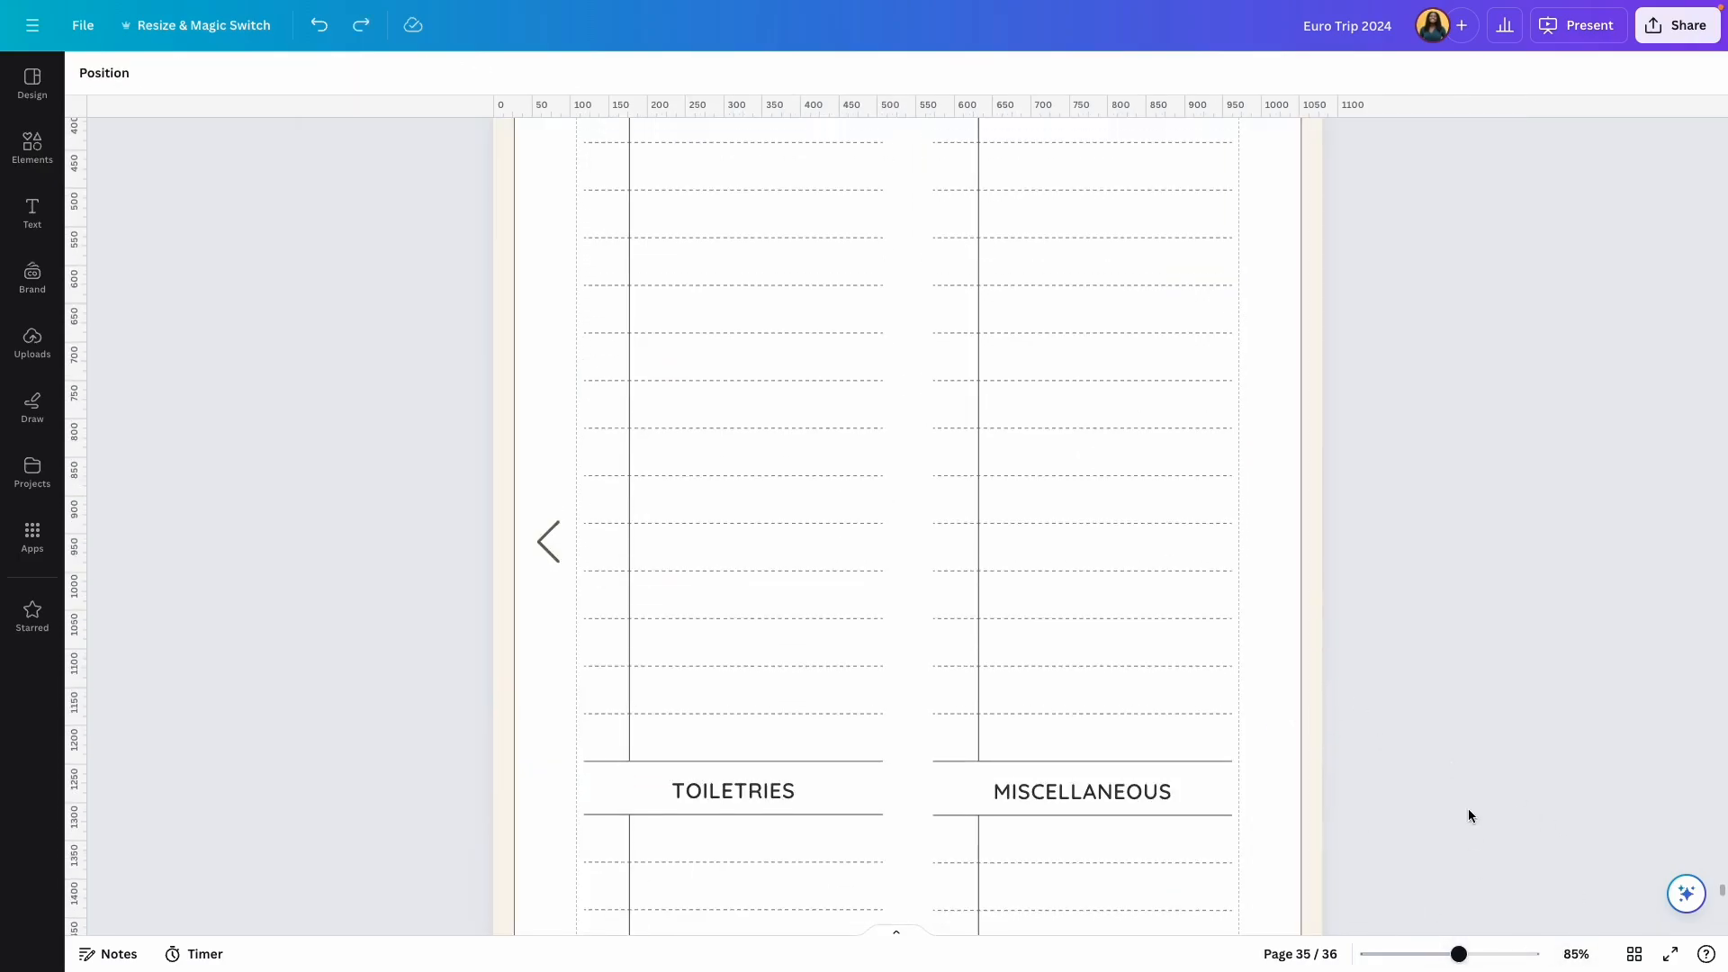
# Step: Recolour the brown Table of Contents buttons with the dusty mauve from 4 Design Color Palettes and apply the change across all pages
pyautogui.click(1634, 954)
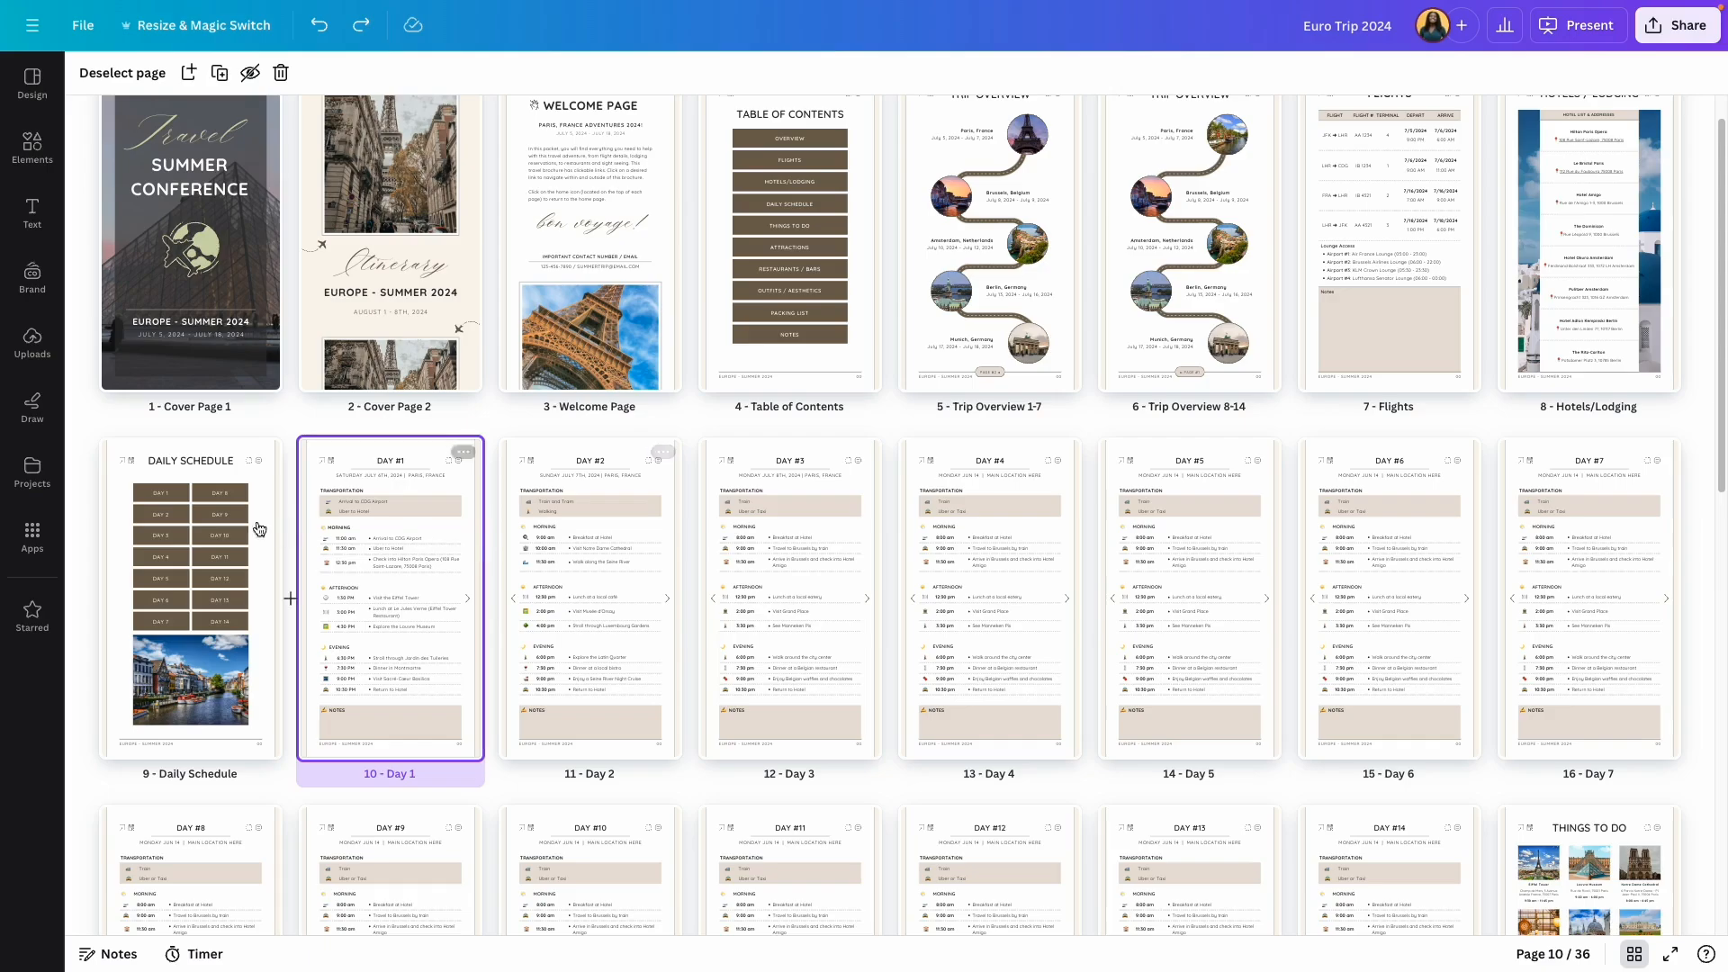
pyautogui.click(814, 248)
pyautogui.doubleClick(815, 247)
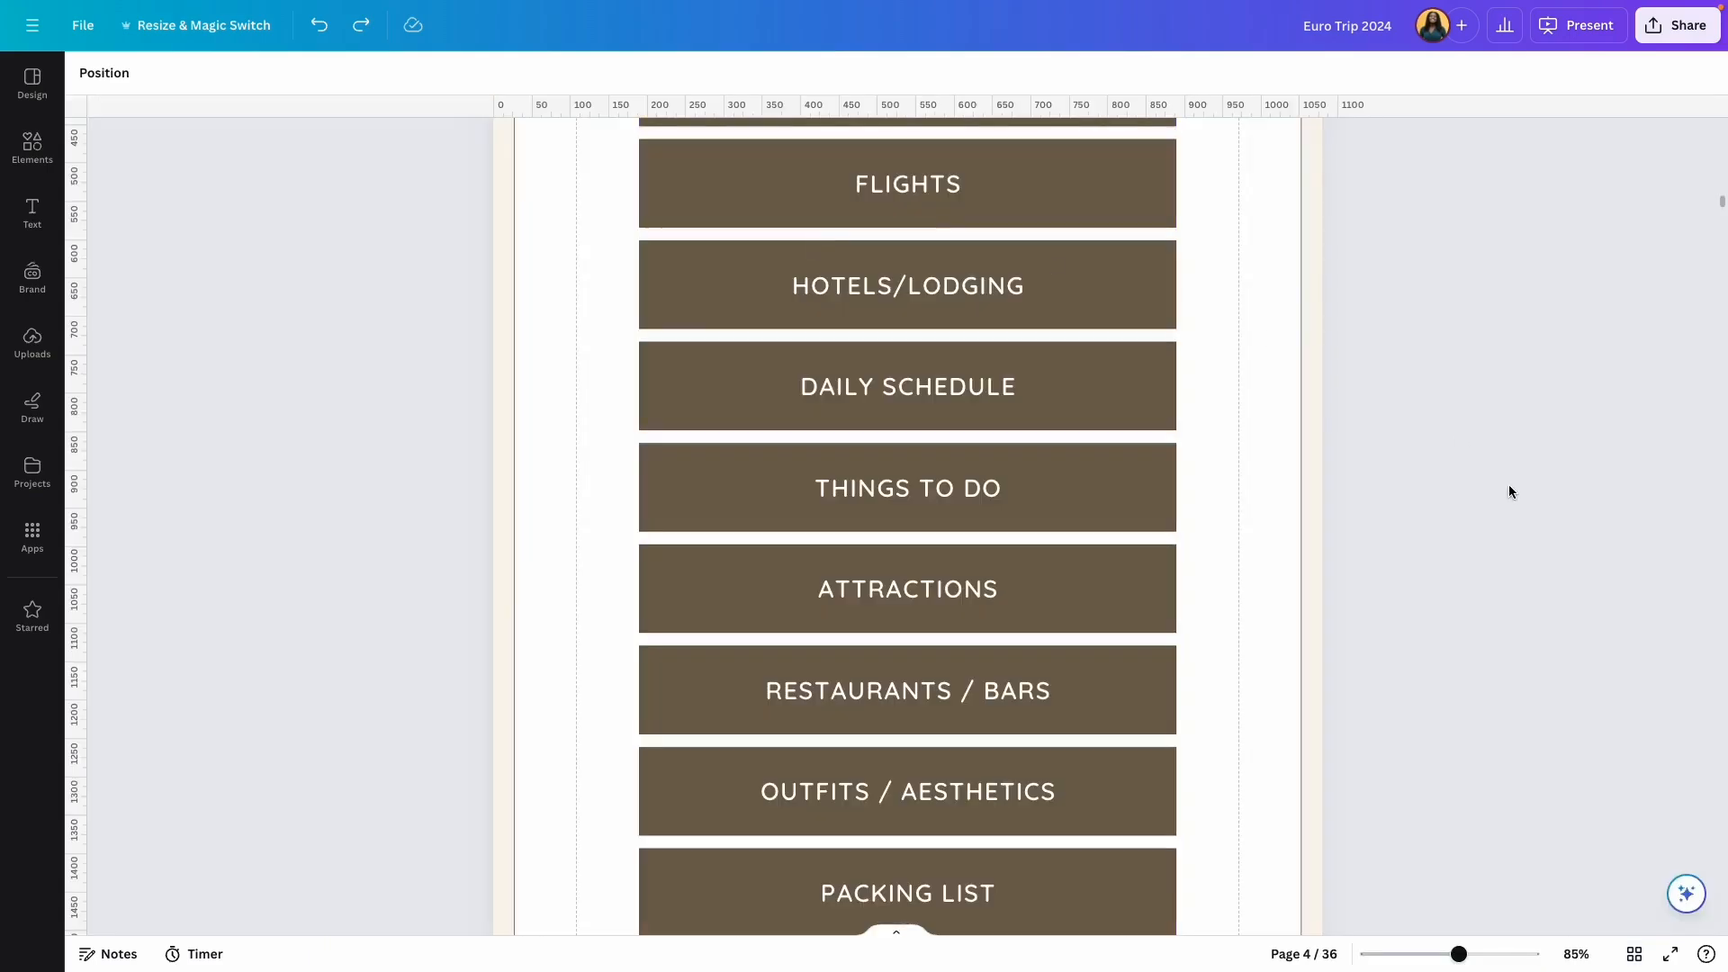
pyautogui.click(804, 279)
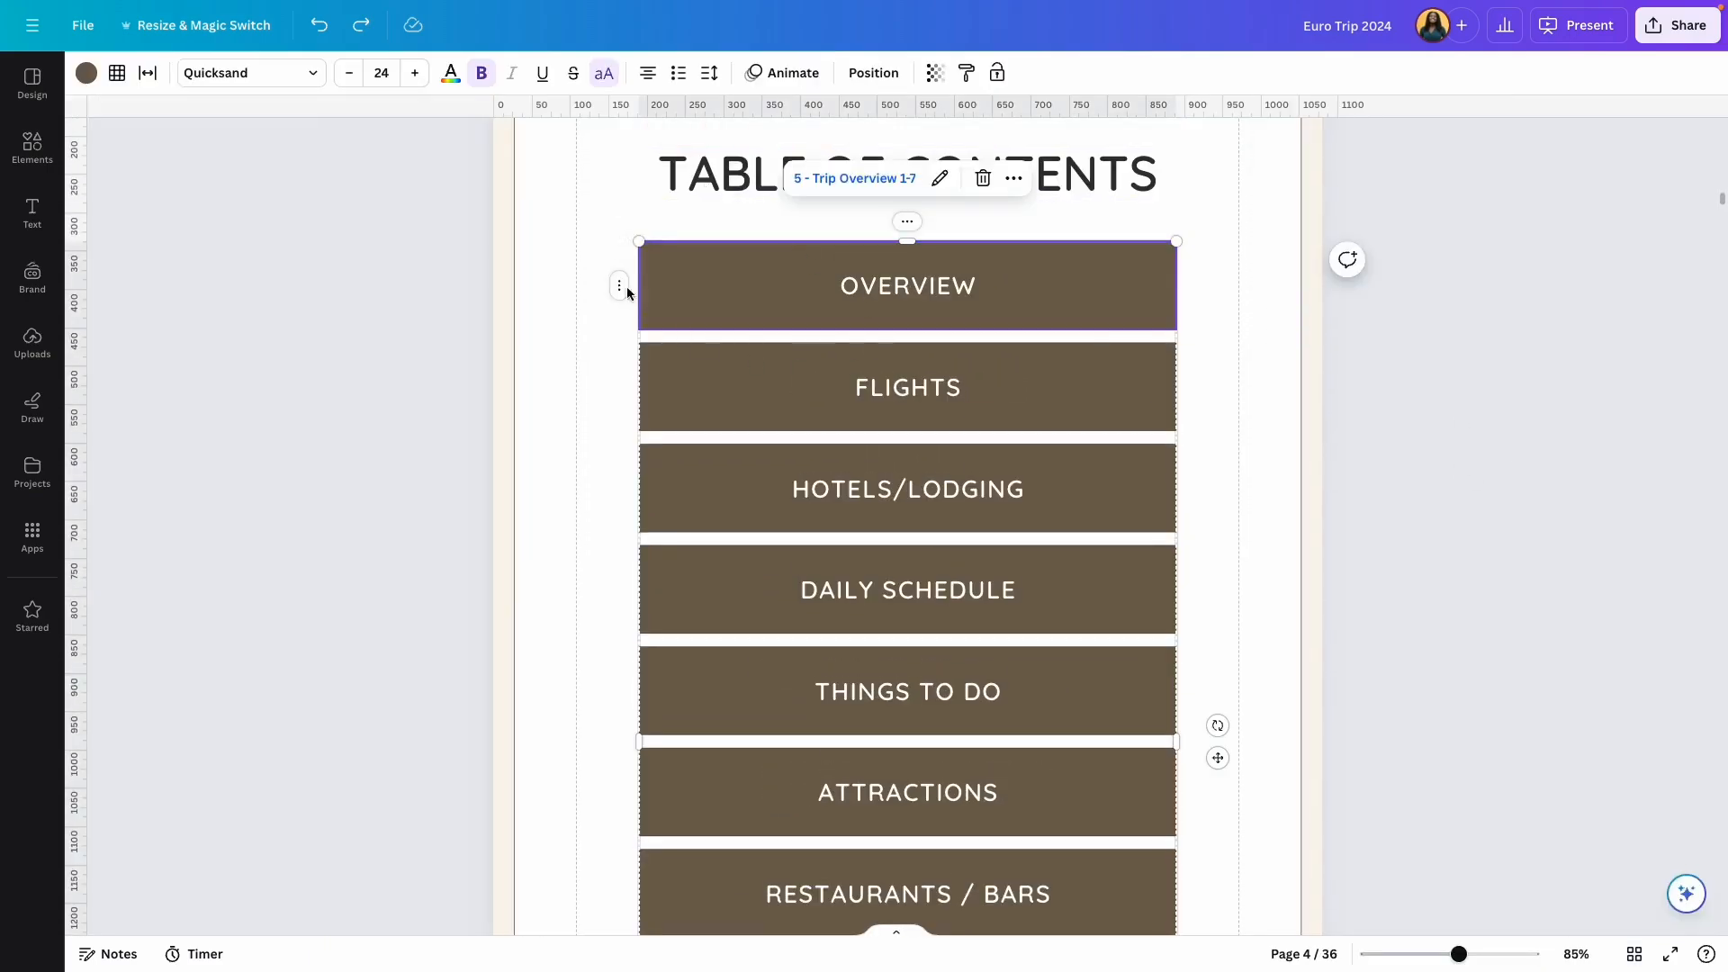
pyautogui.click(85, 72)
pyautogui.scroll(-4, 204, 444)
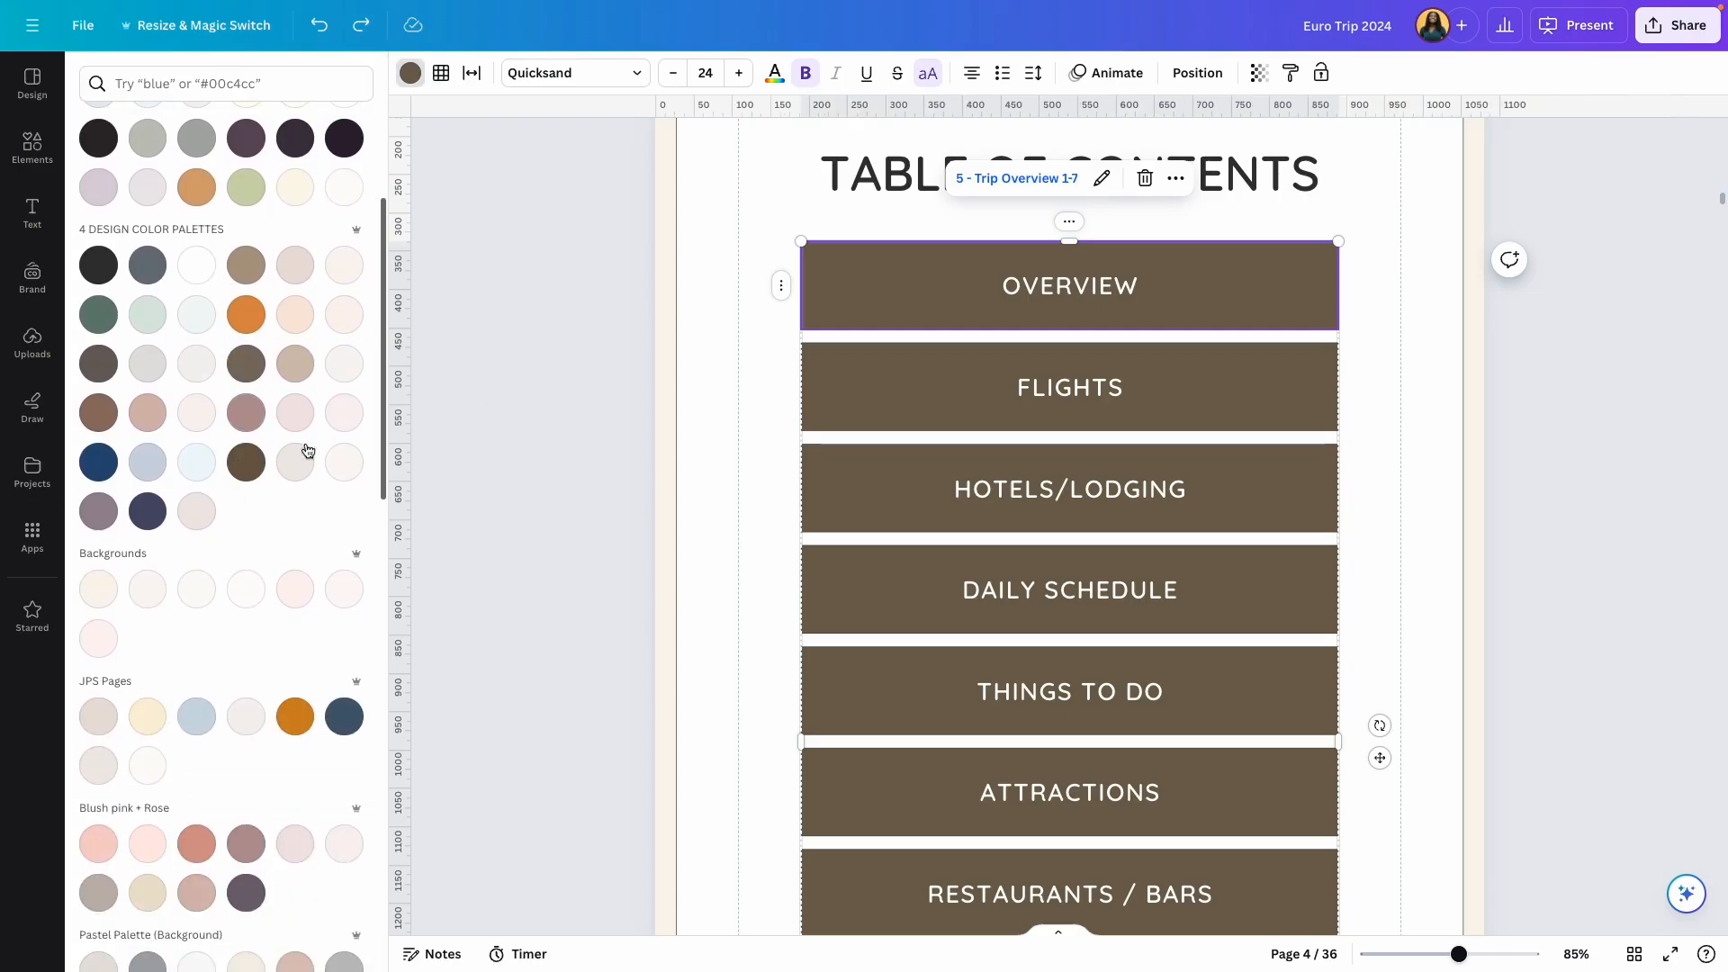
pyautogui.click(246, 412)
pyautogui.click(185, 936)
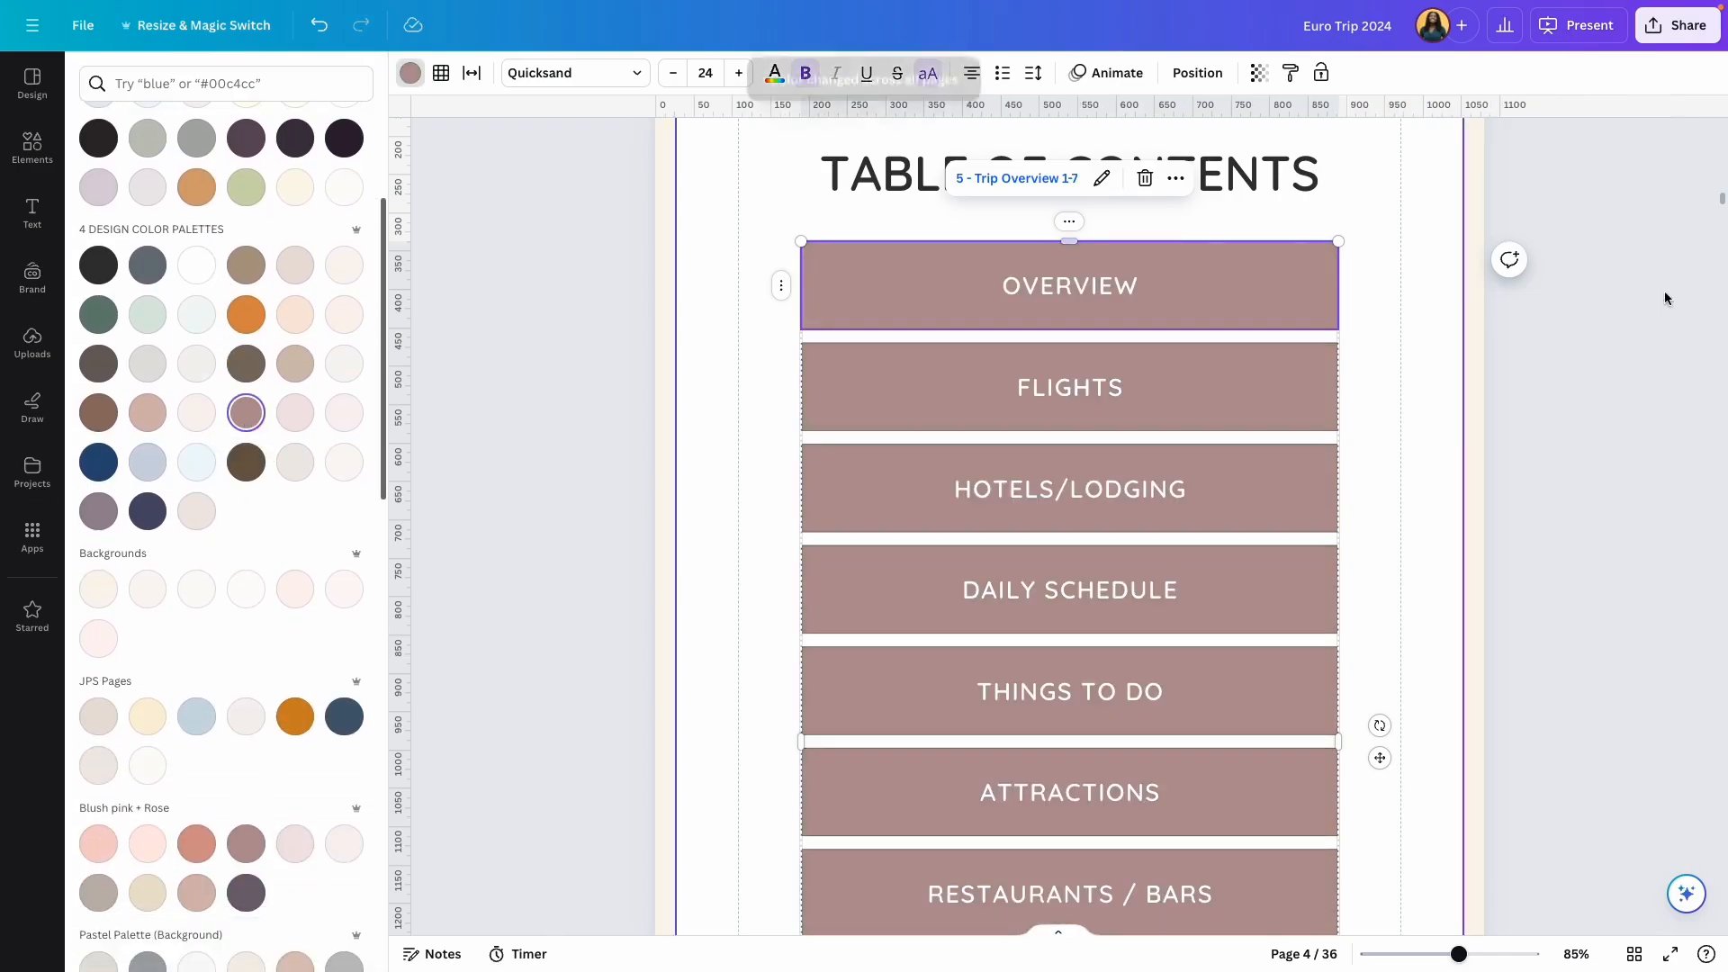
pyautogui.click(1666, 297)
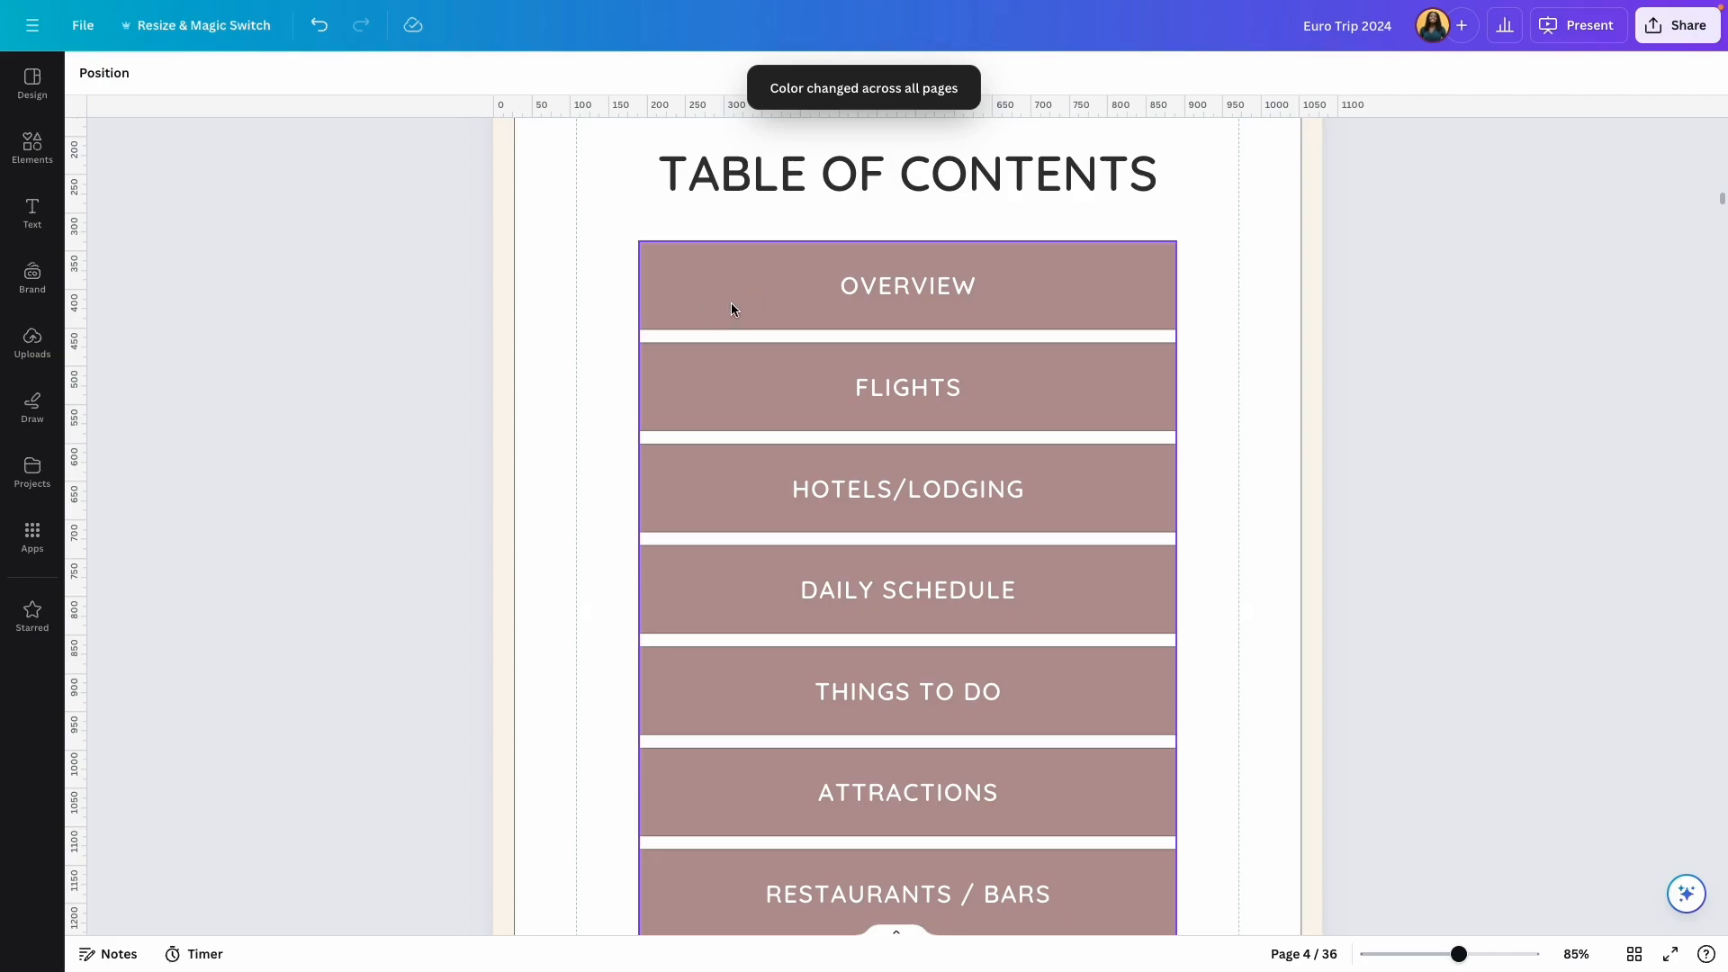
pyautogui.doubleClick(850, 287)
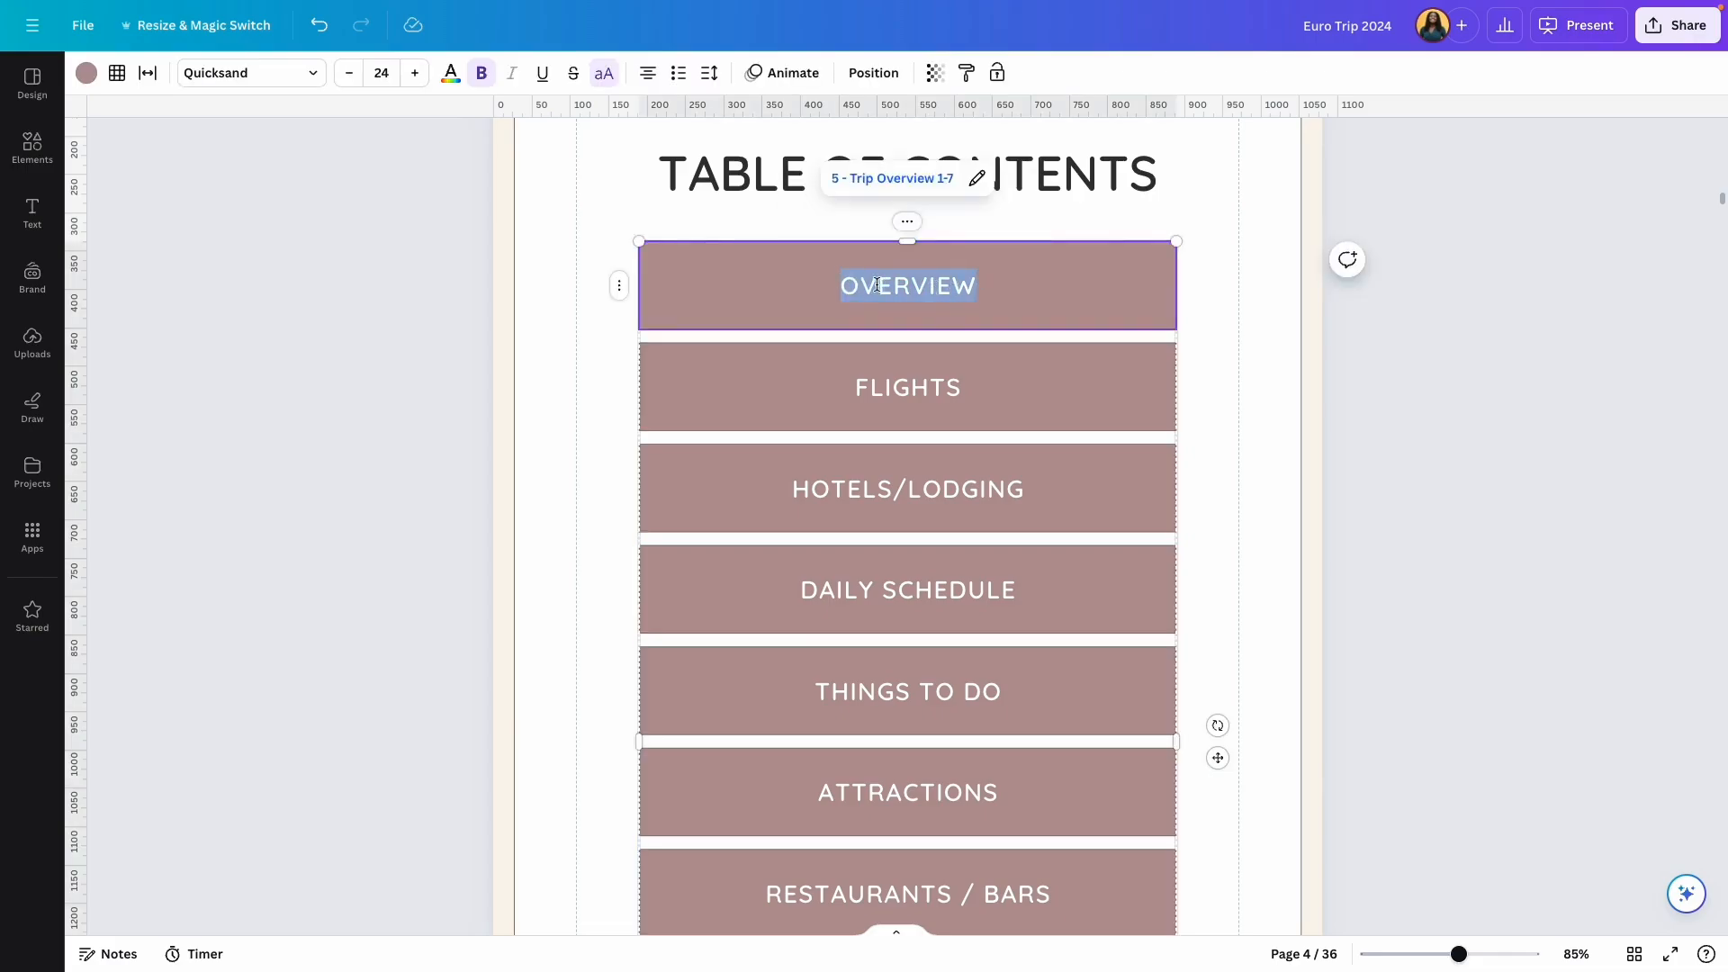
pyautogui.click(819, 297)
pyautogui.click(882, 296)
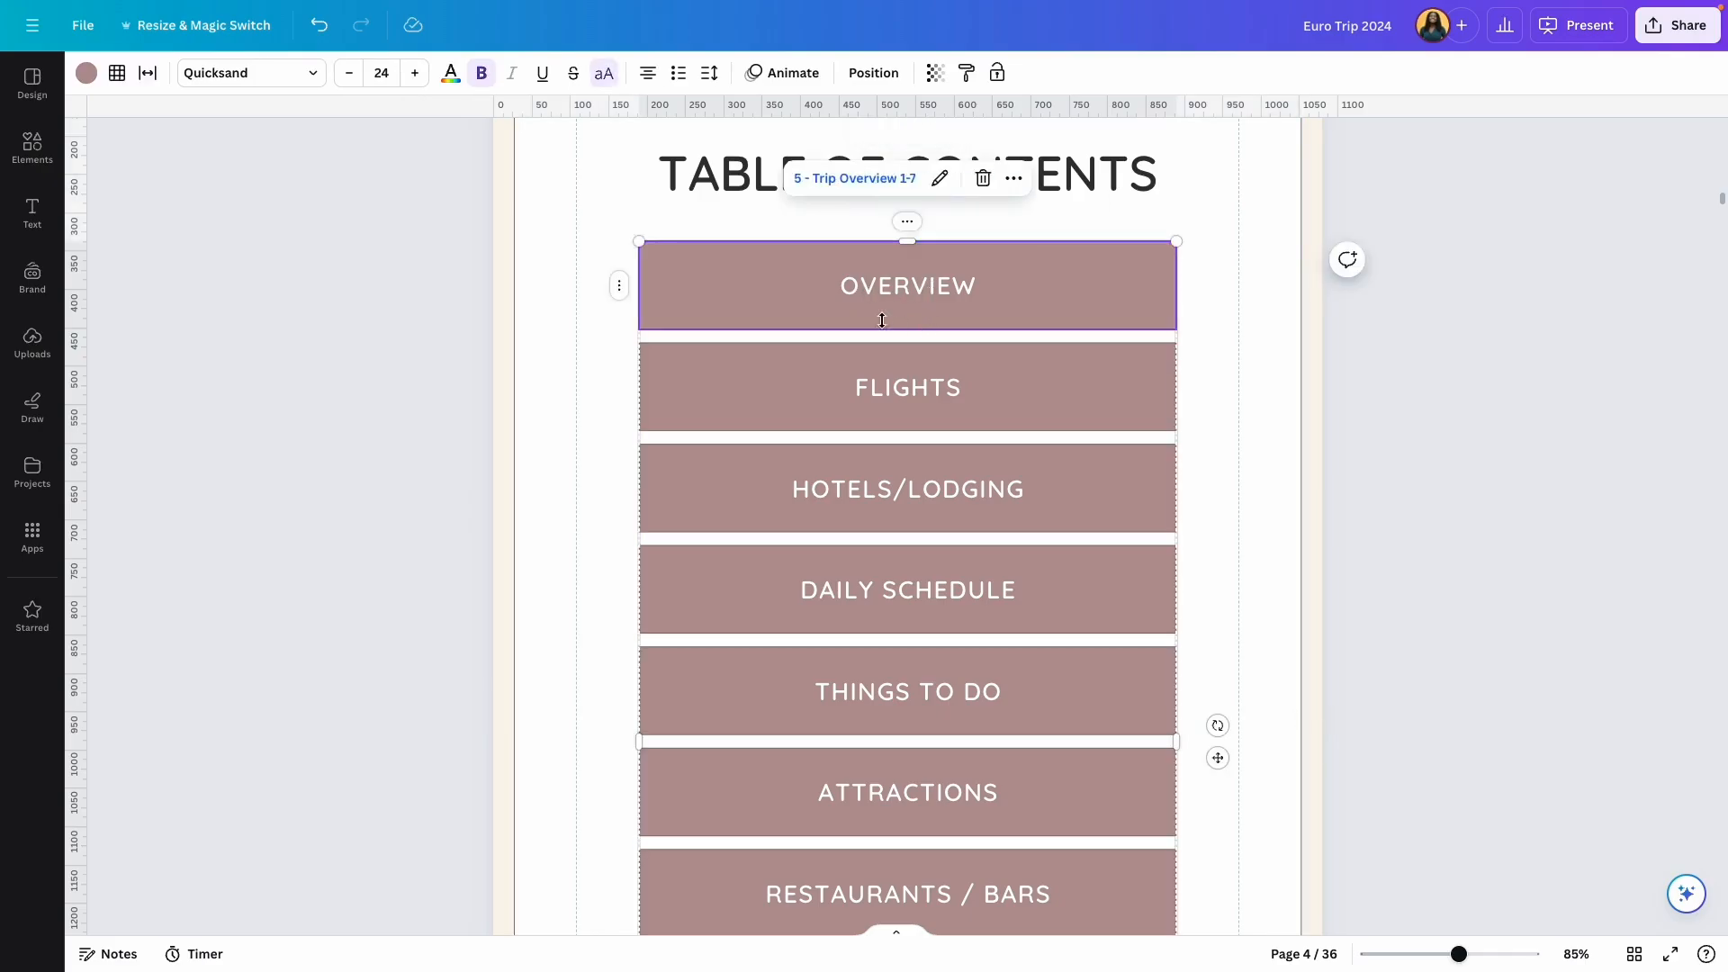
pyautogui.click(1433, 460)
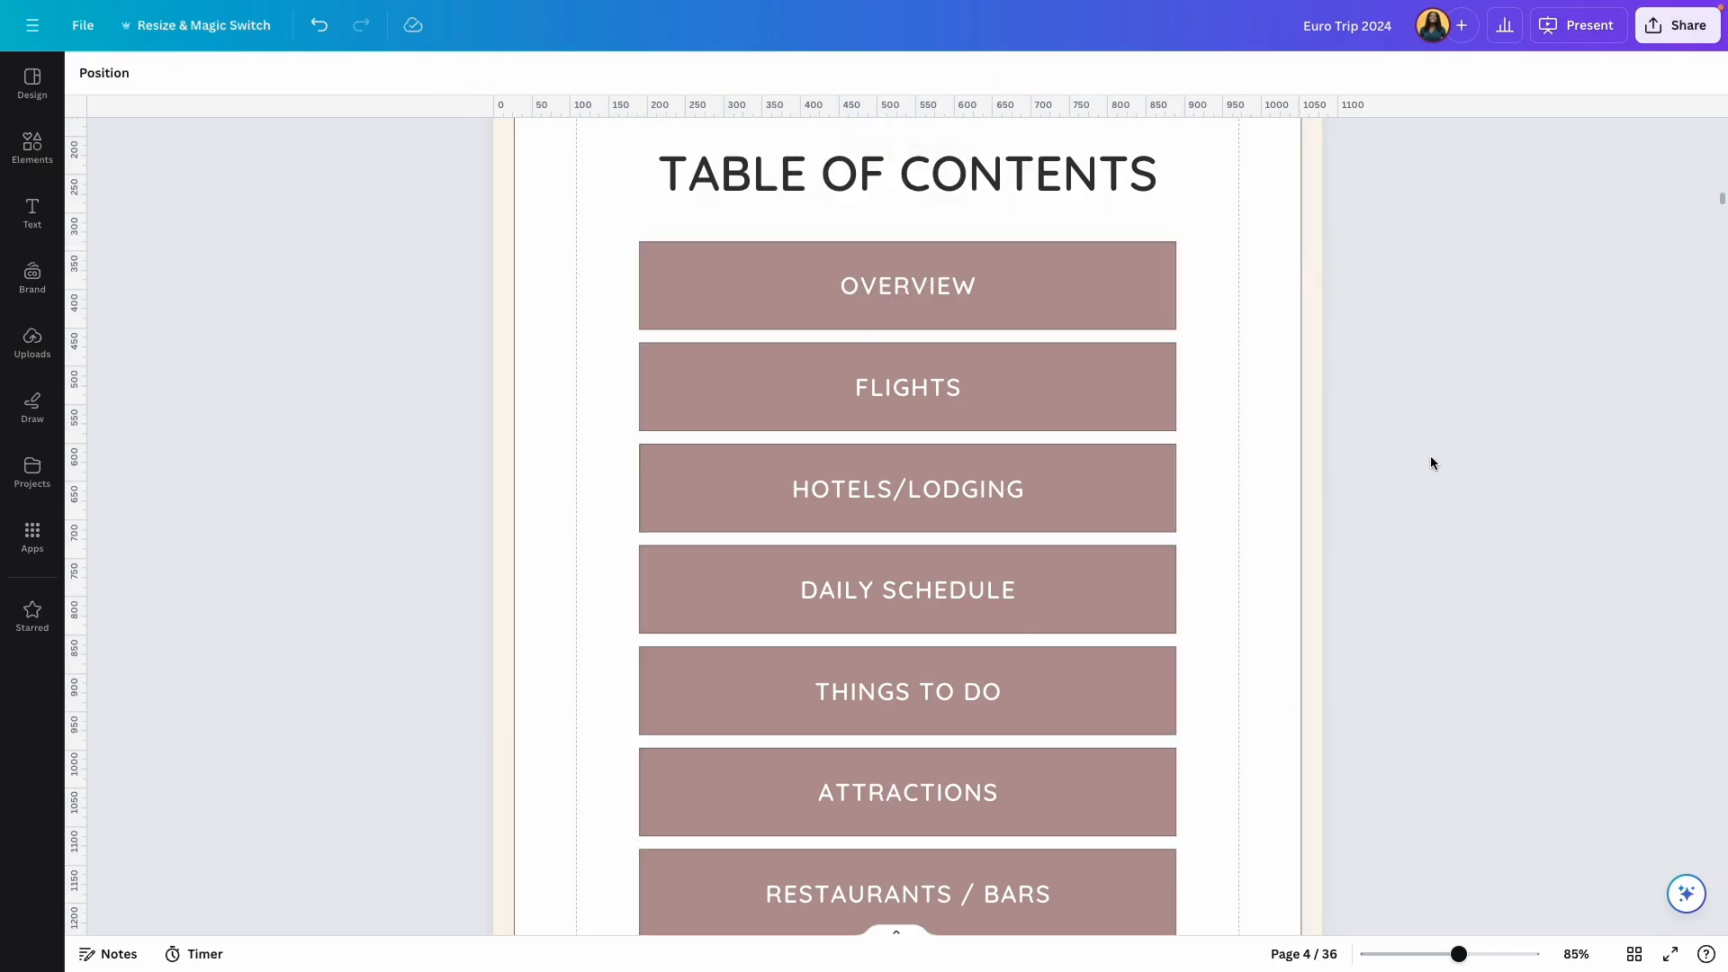
# Step: Change the beige Transportation block on Day 2 to light pink #f2e3e5 across all pages and review the page overview
pyautogui.scroll(-15, 943, 391)
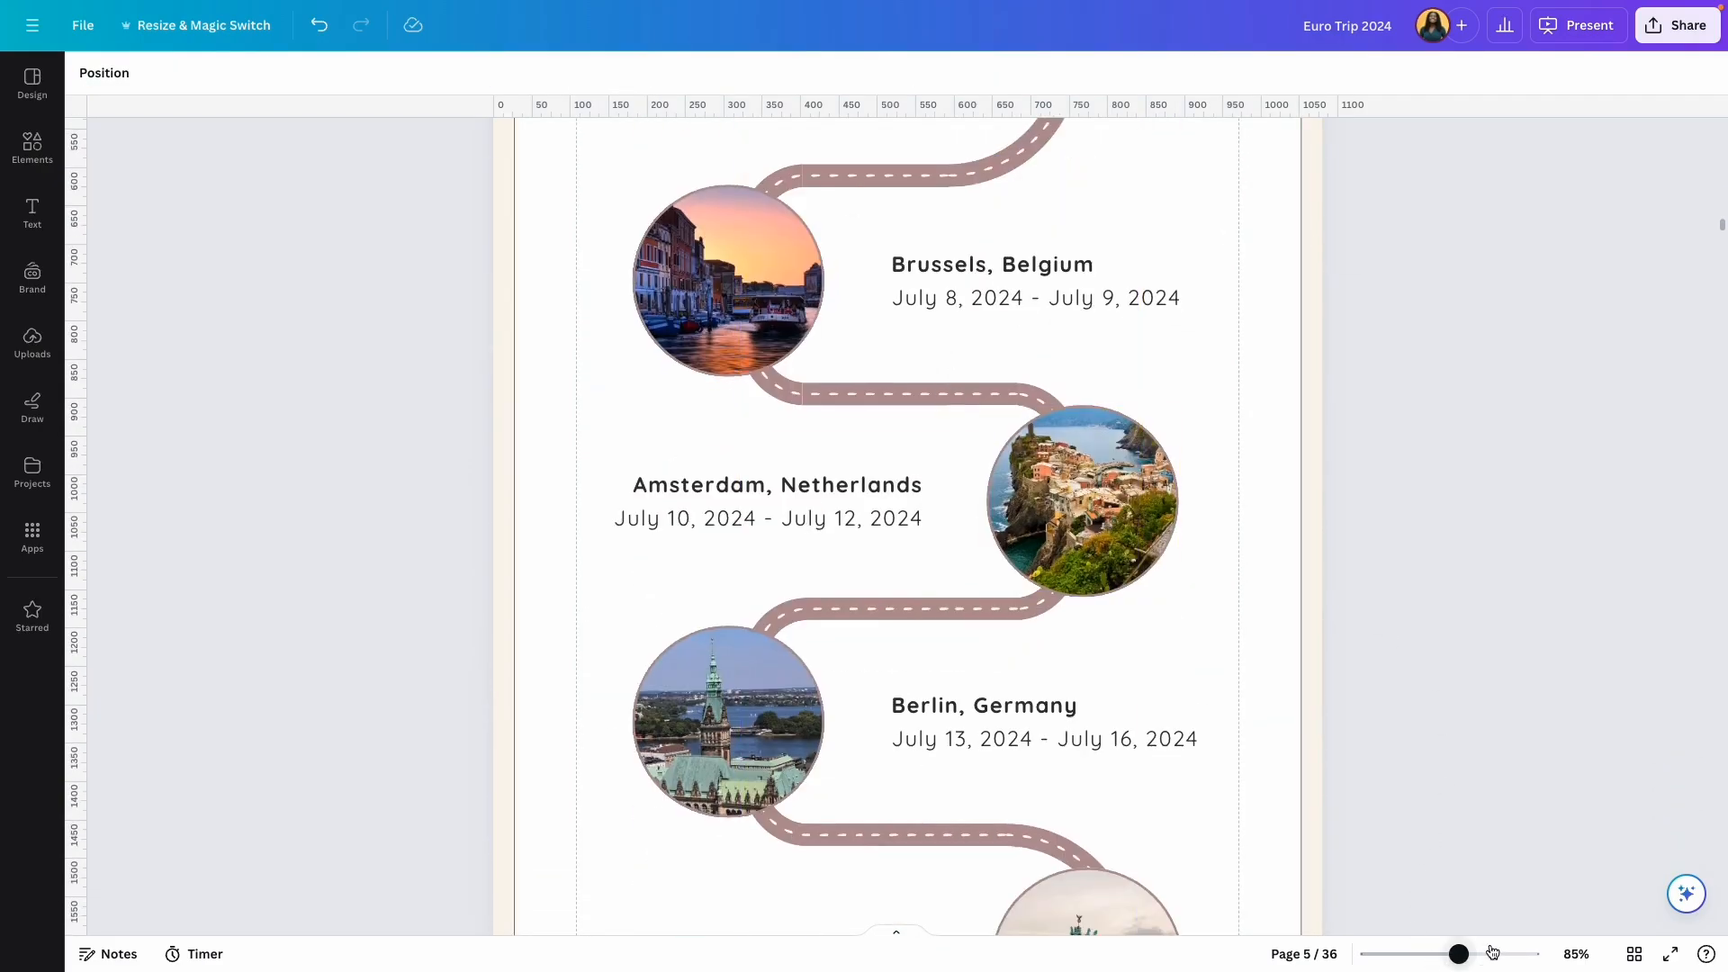
pyautogui.scroll(-20, 711, 351)
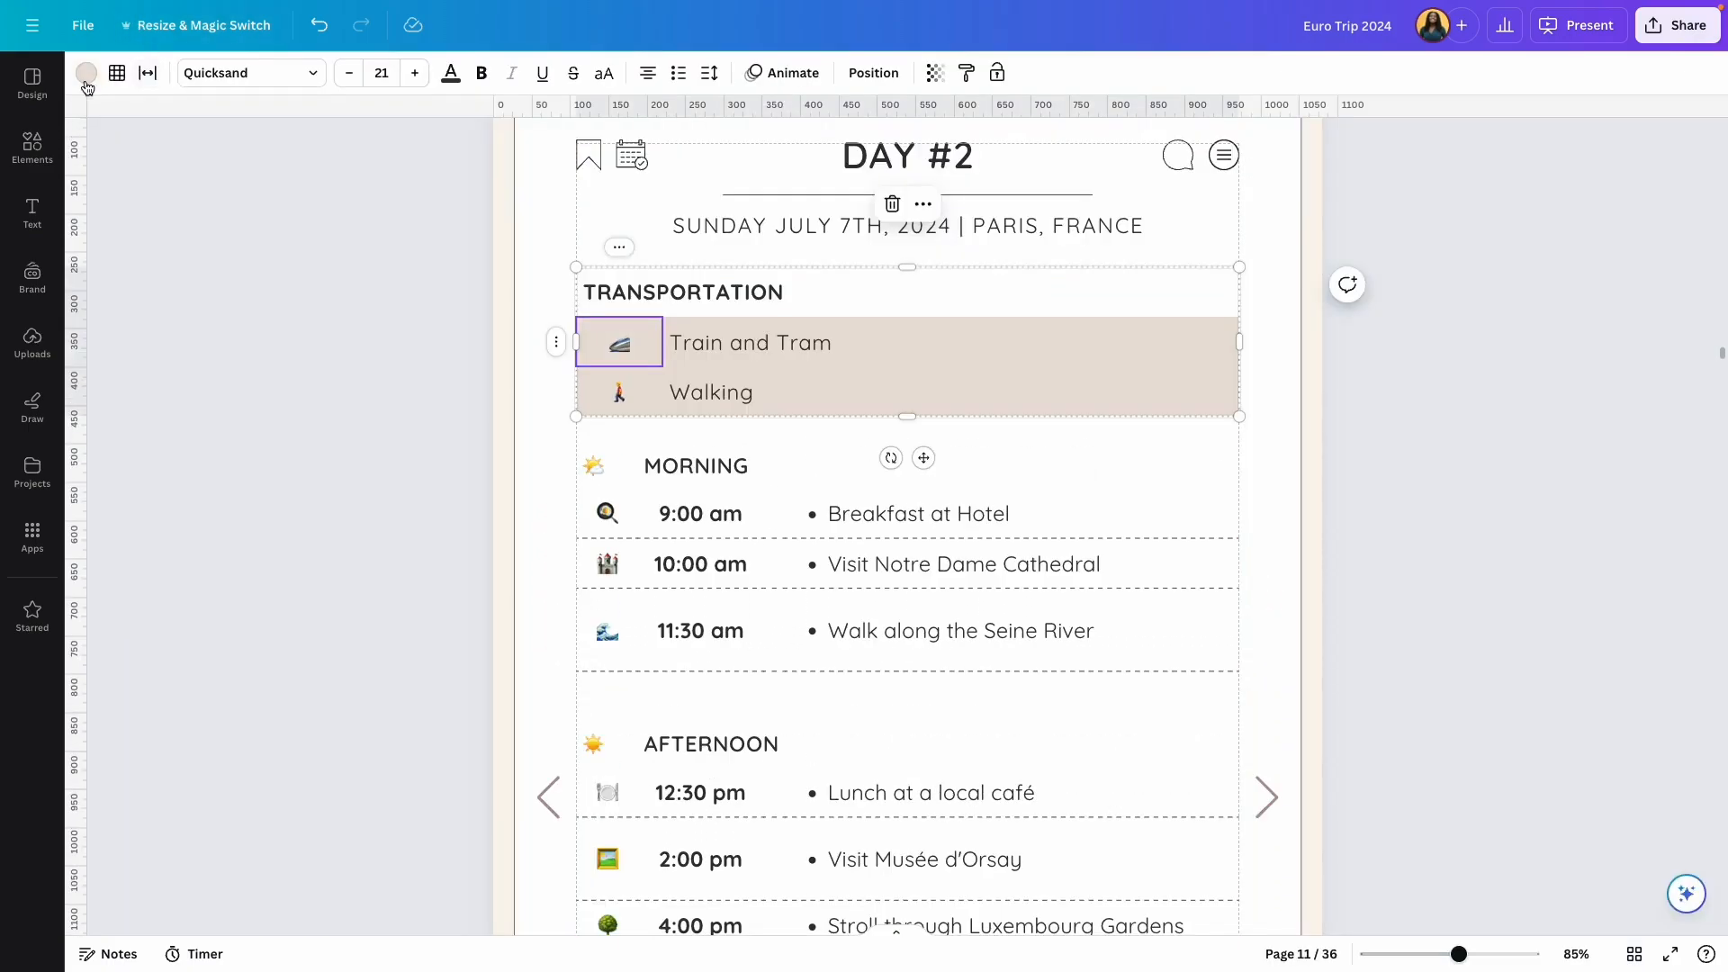
pyautogui.click(85, 73)
pyautogui.scroll(-2, 267, 630)
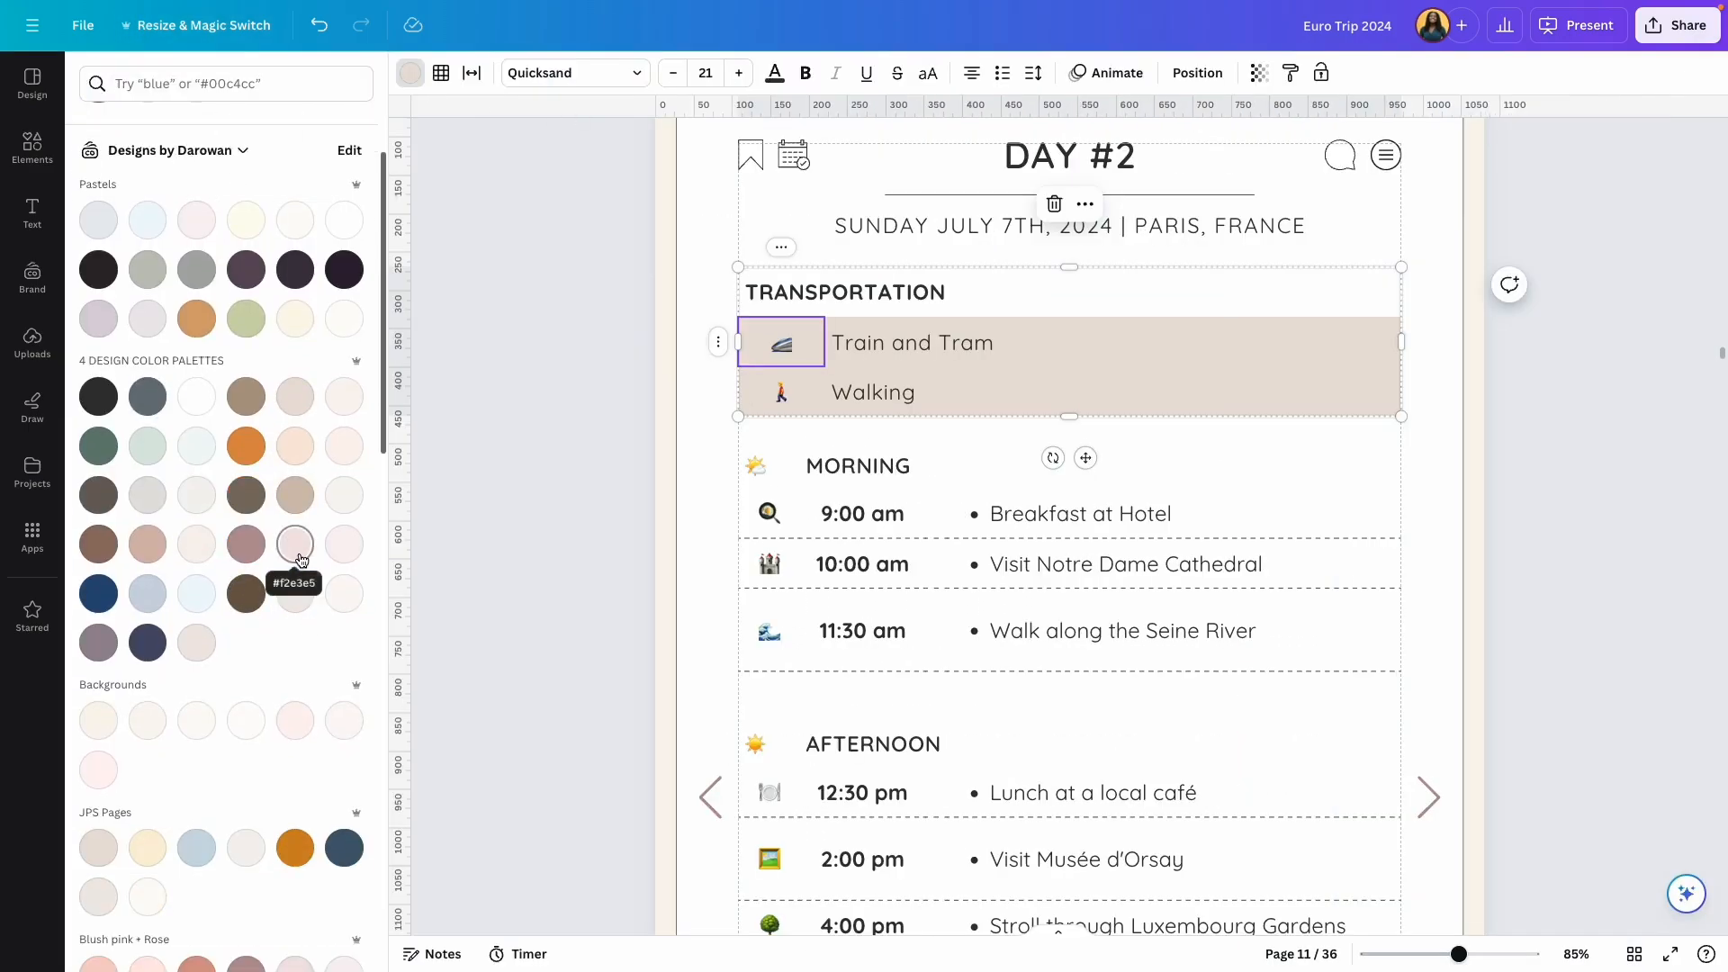
pyautogui.click(295, 544)
pyautogui.click(179, 938)
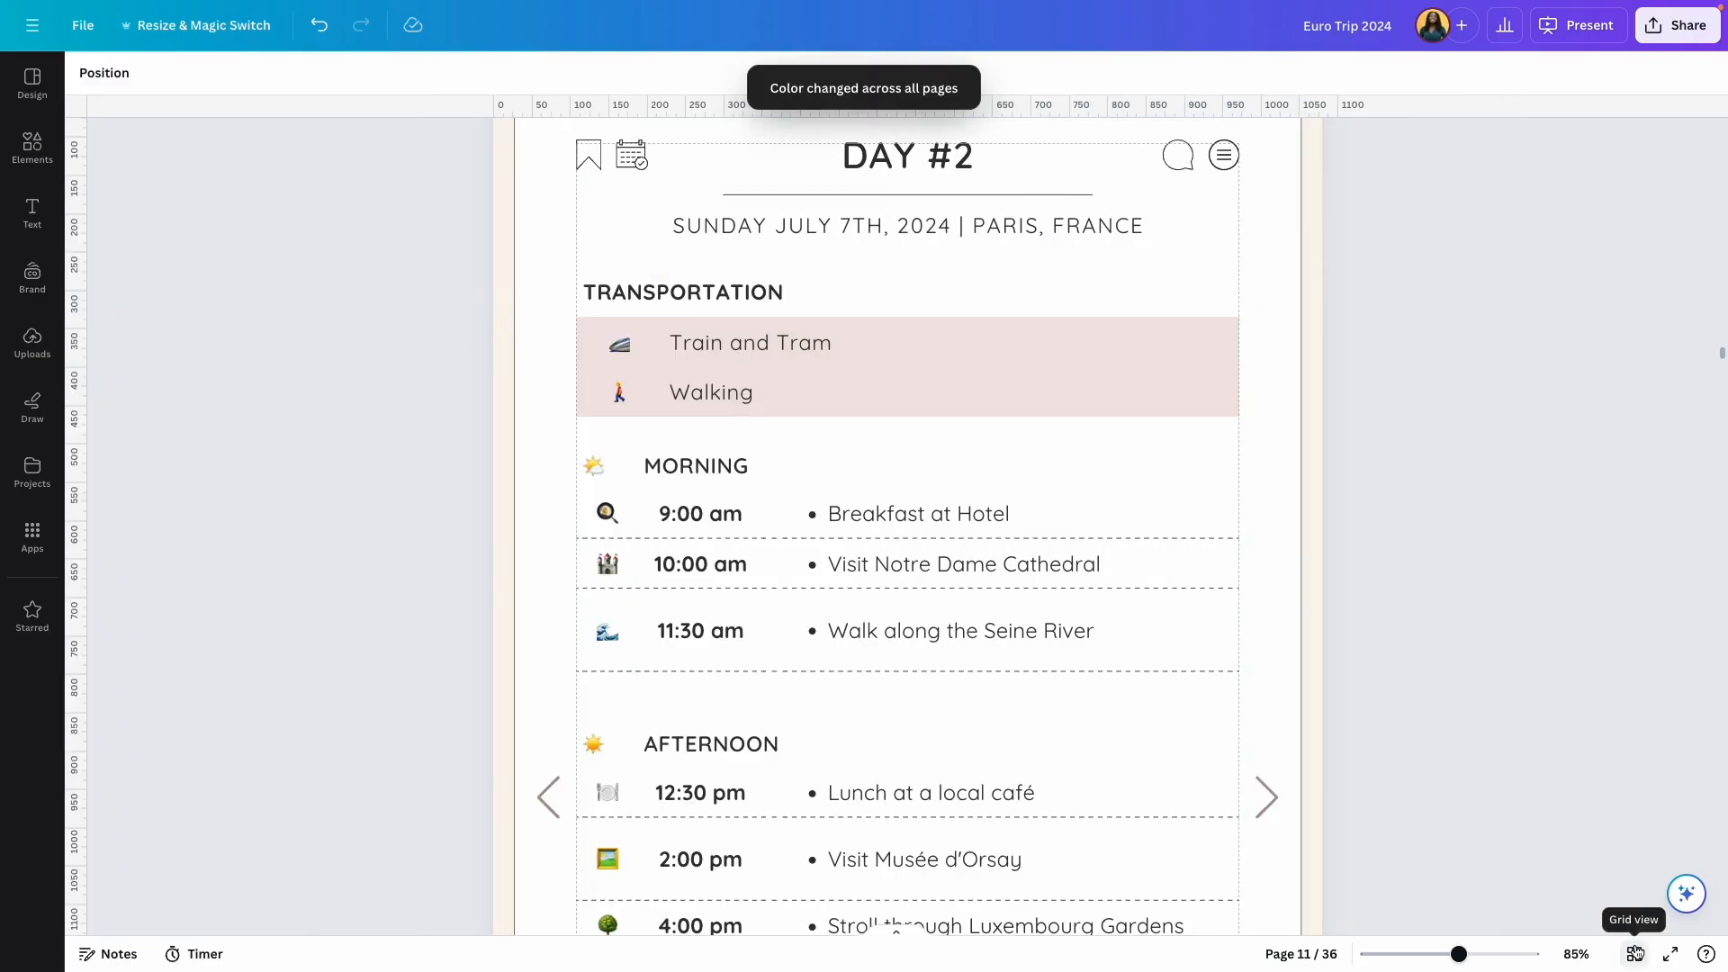
pyautogui.click(1634, 954)
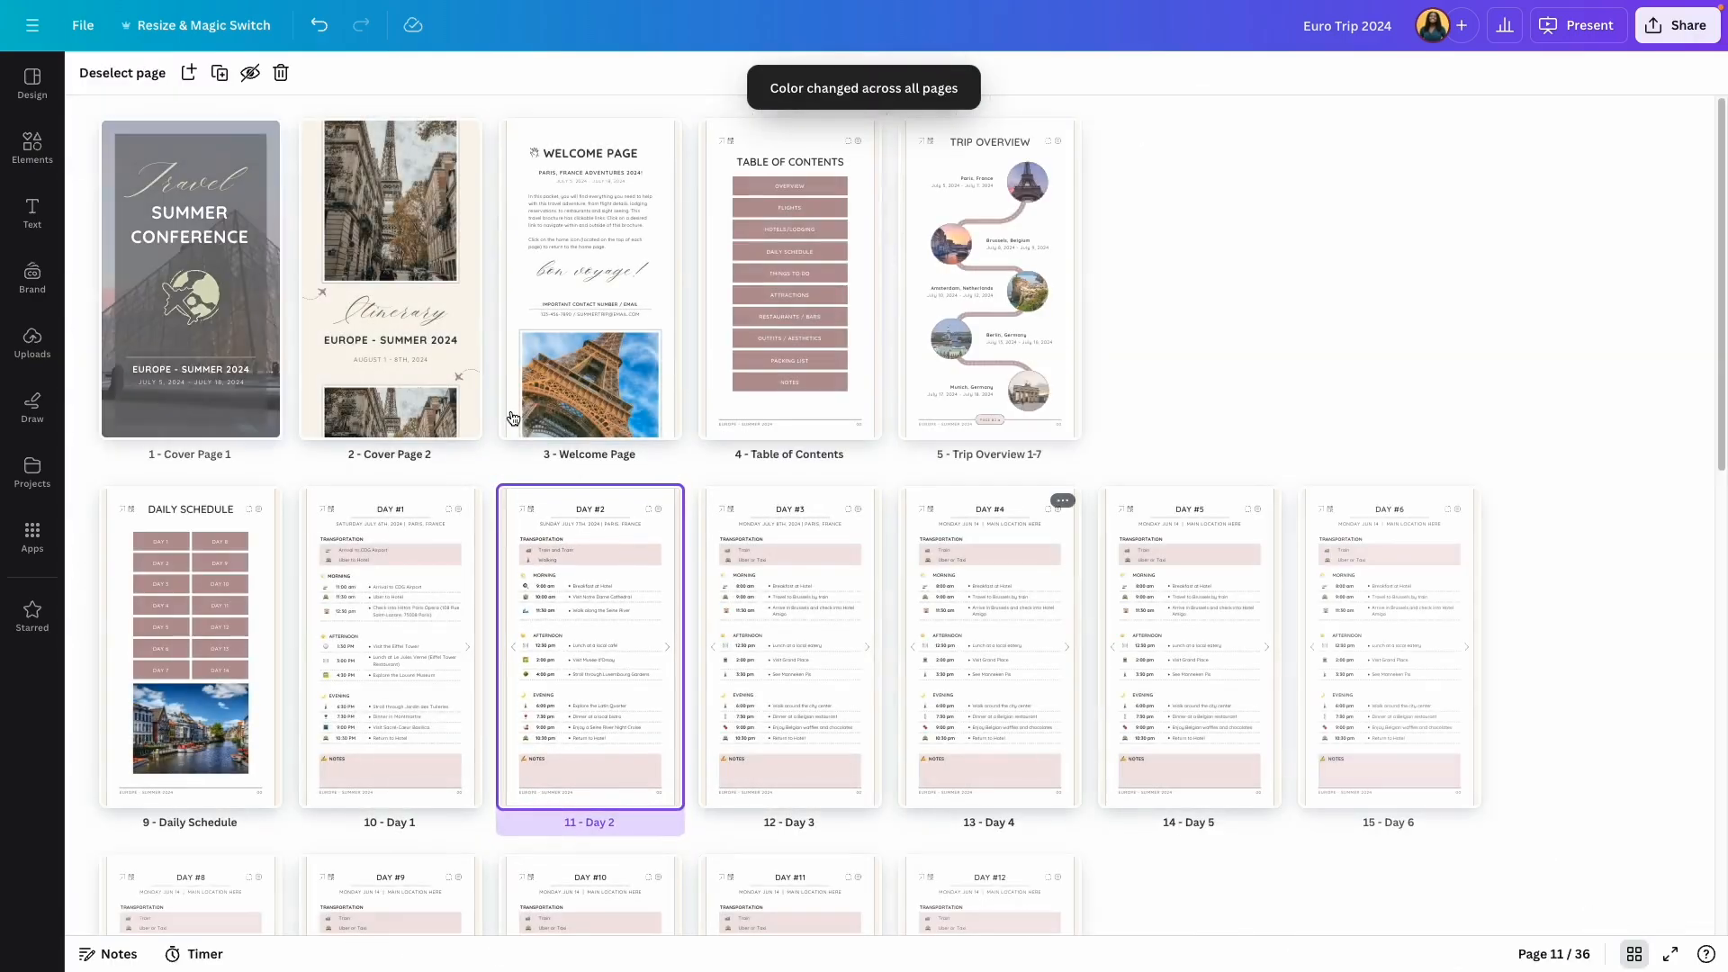
pyautogui.scroll(-8, 571, 432)
pyautogui.scroll(8, 570, 432)
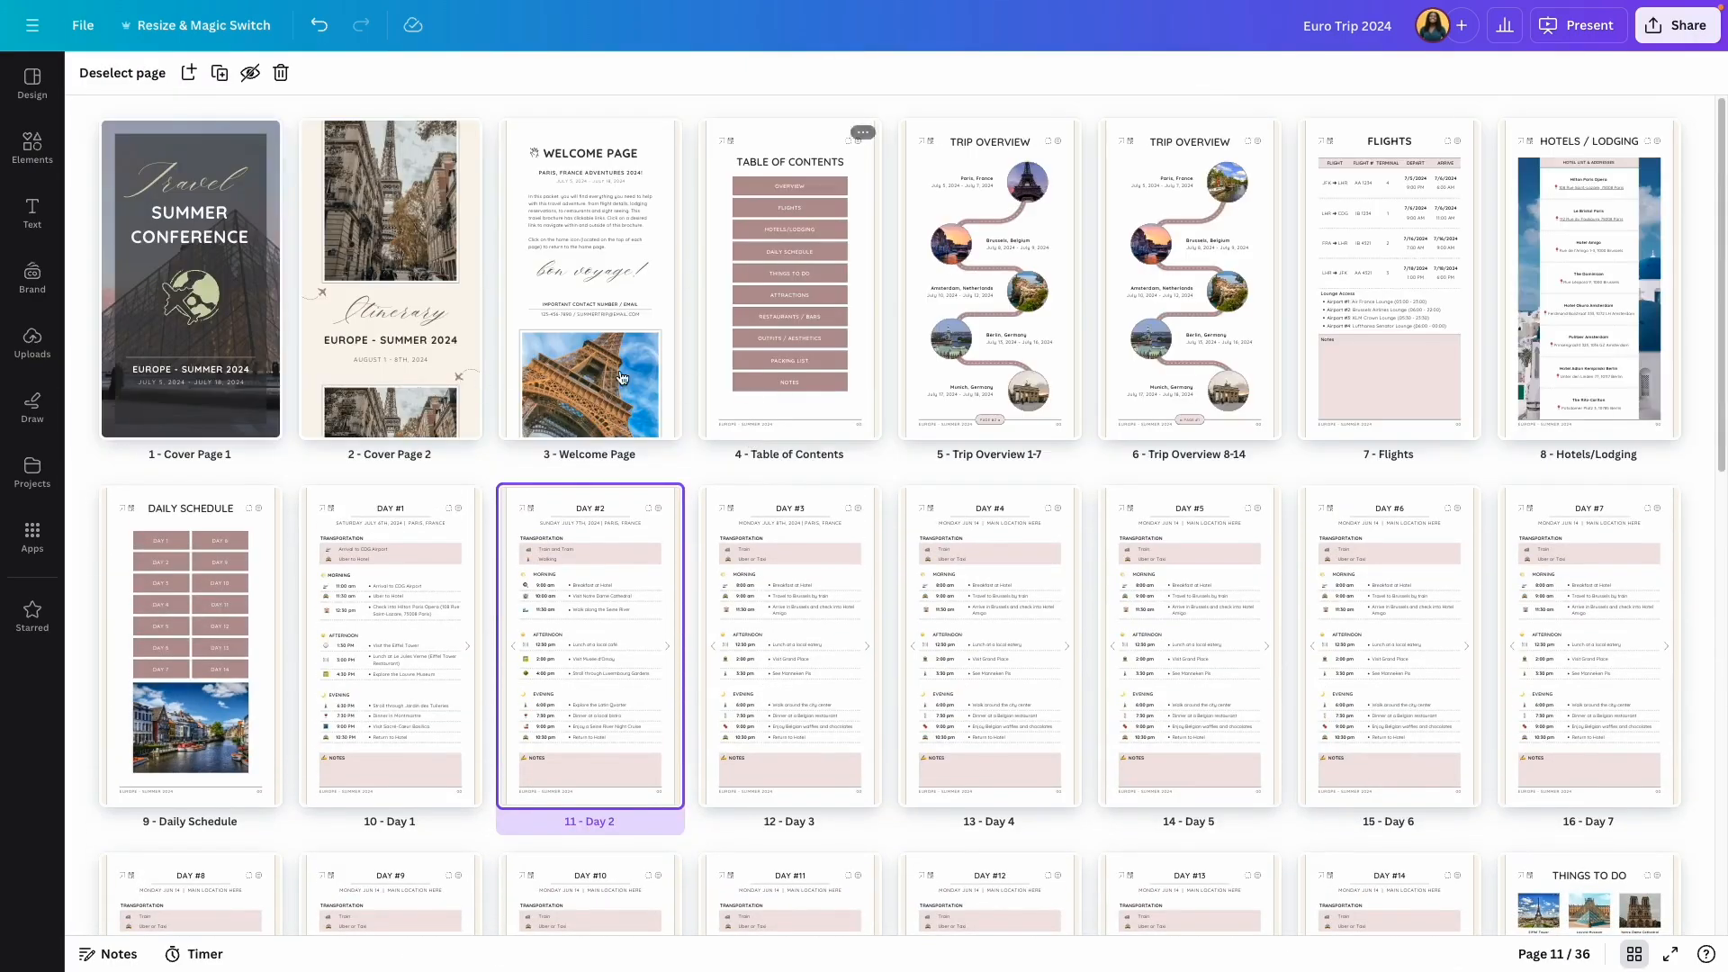
# Step: Change the cream page background on Day 3 to the palest pink of the mauve palette across all pages and review the page overview
pyautogui.doubleClick(738, 573)
pyautogui.click(498, 431)
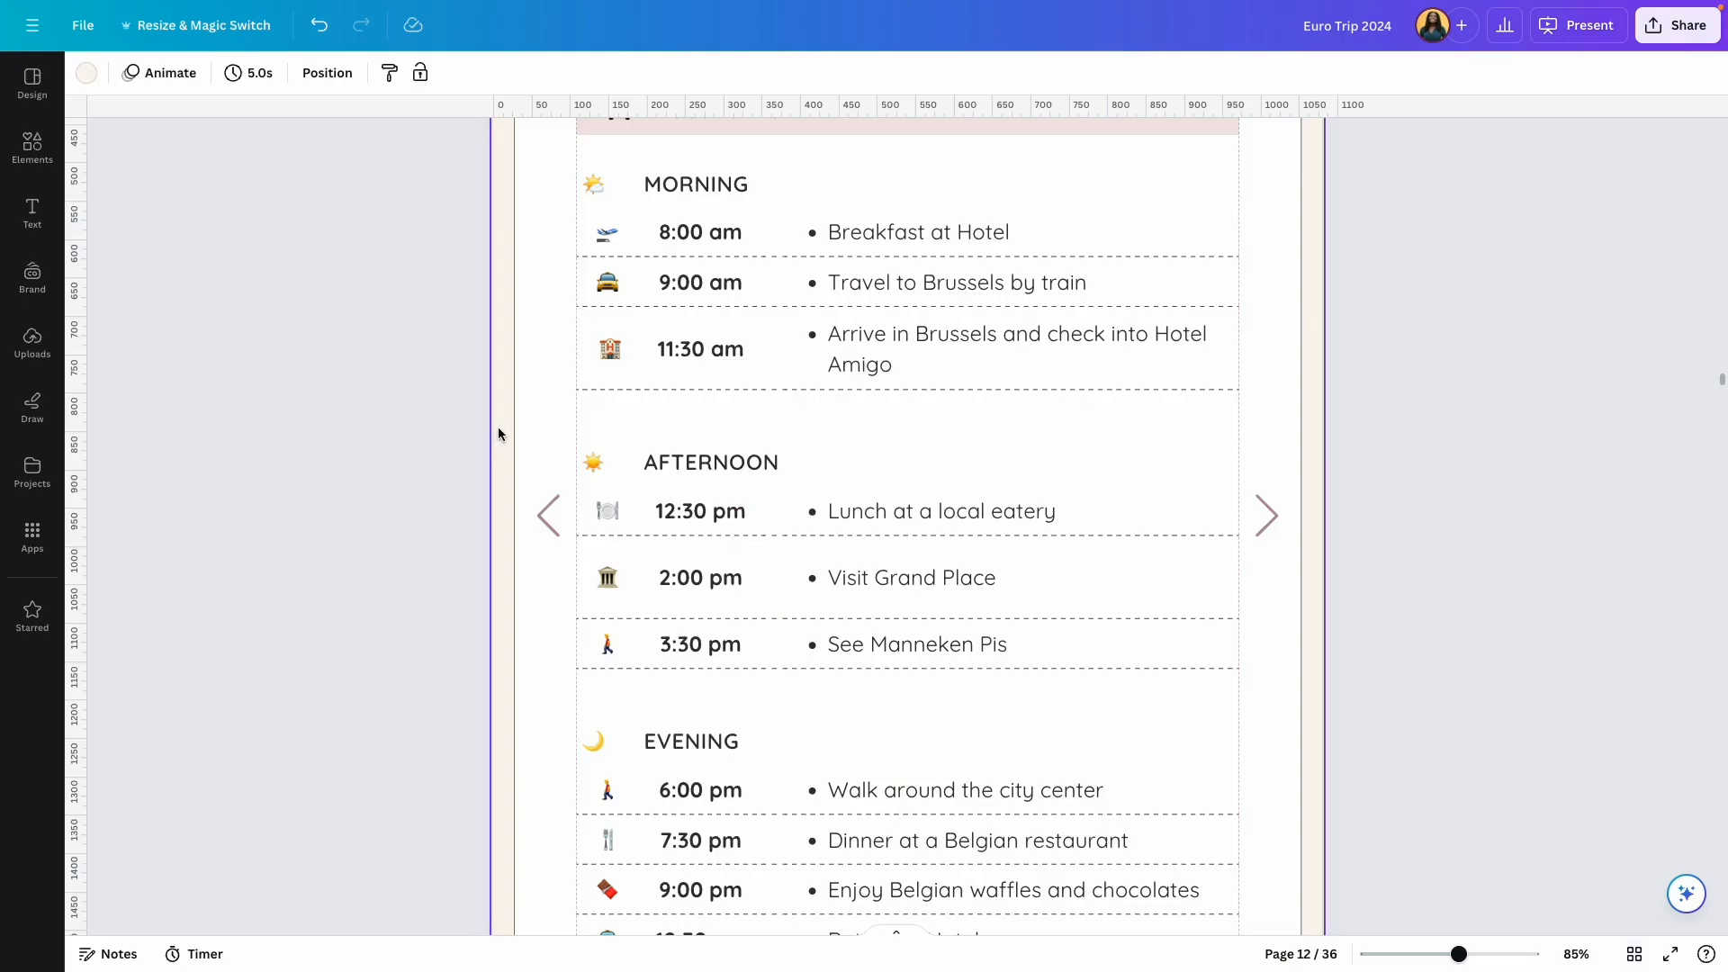
pyautogui.click(85, 73)
pyautogui.scroll(-2, 155, 576)
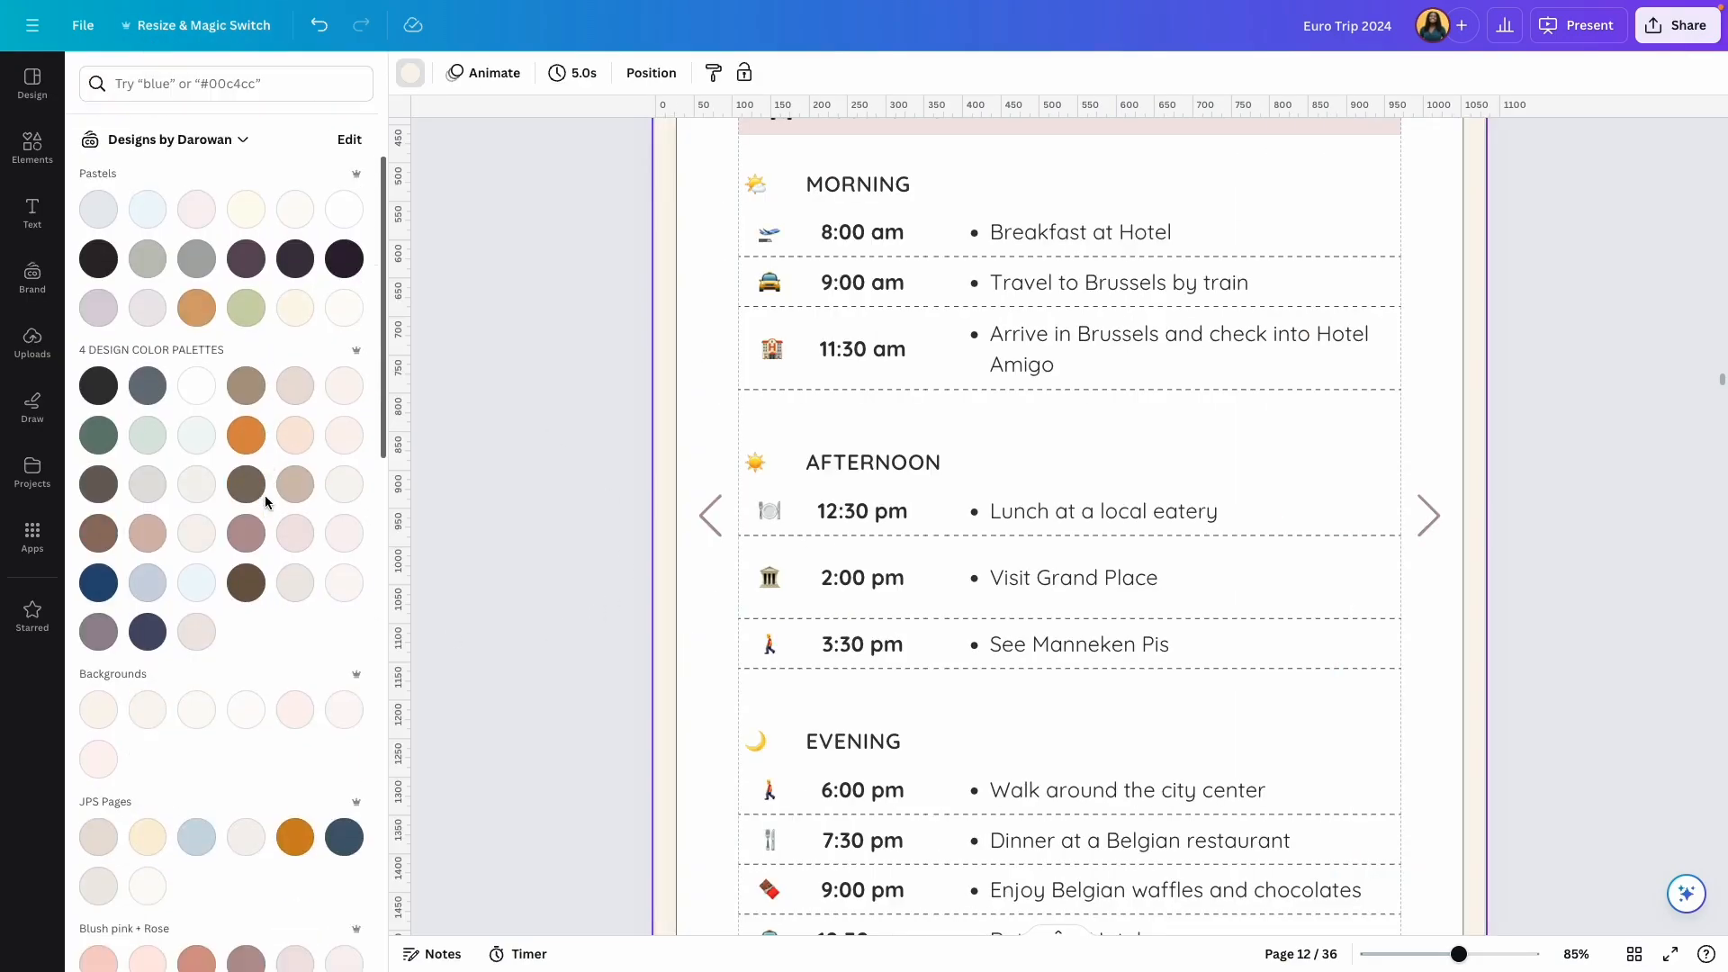
pyautogui.click(342, 526)
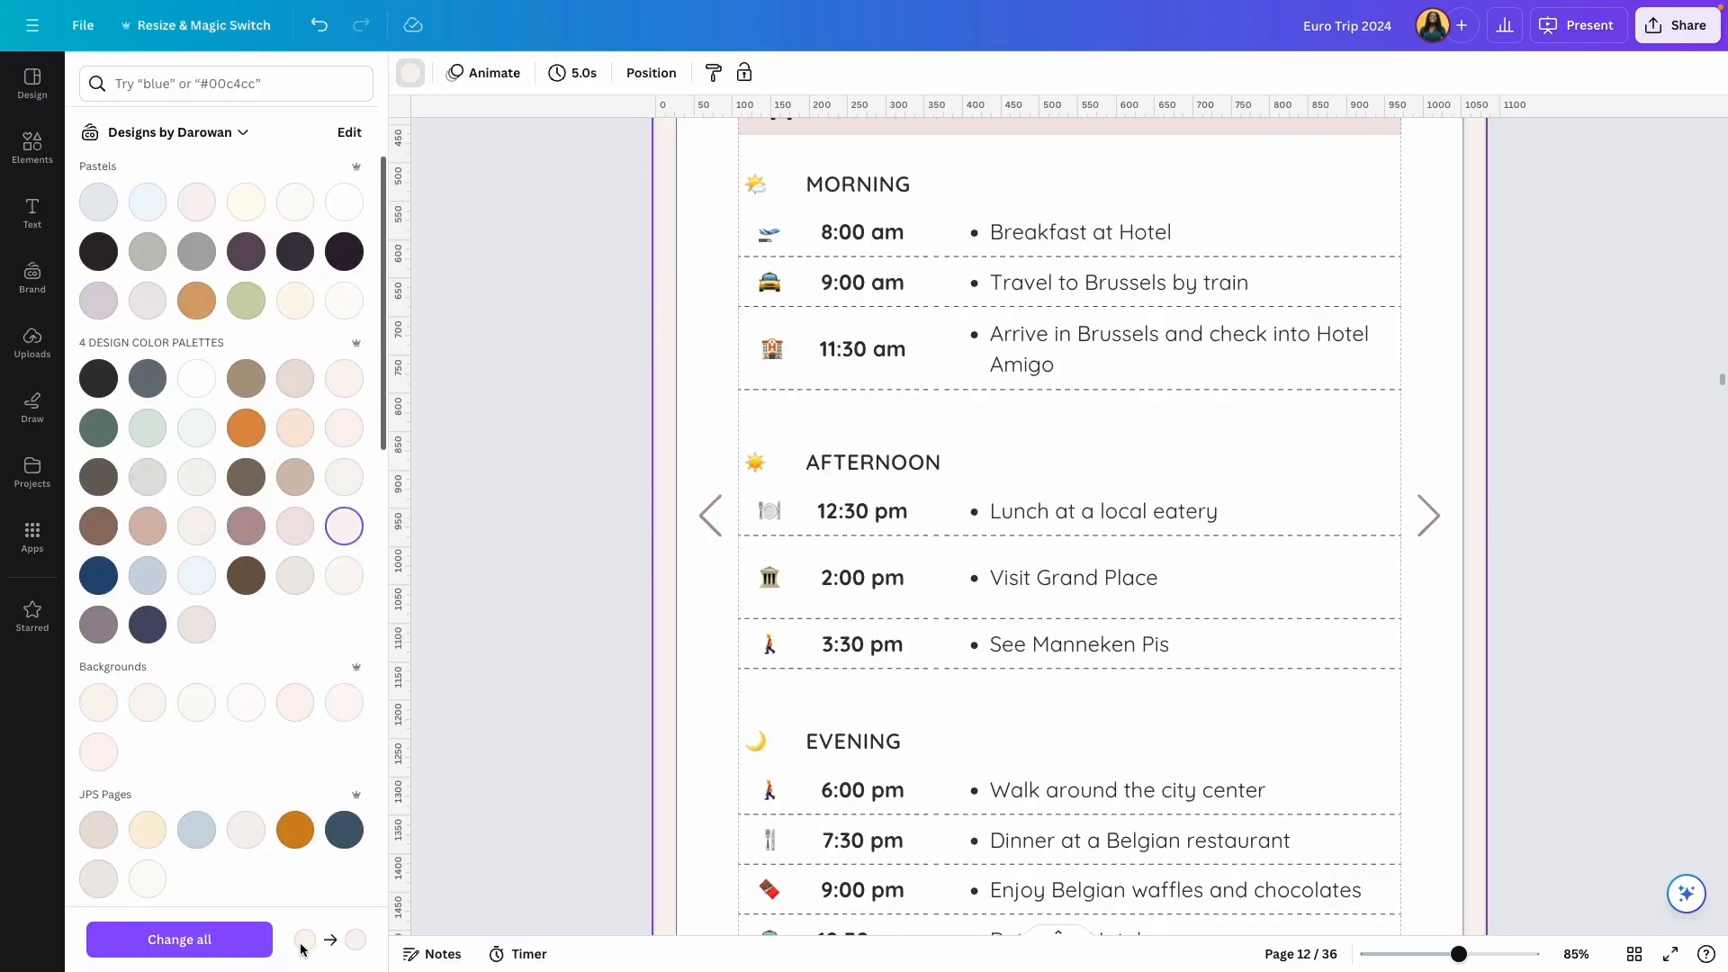
pyautogui.click(220, 939)
pyautogui.click(1635, 954)
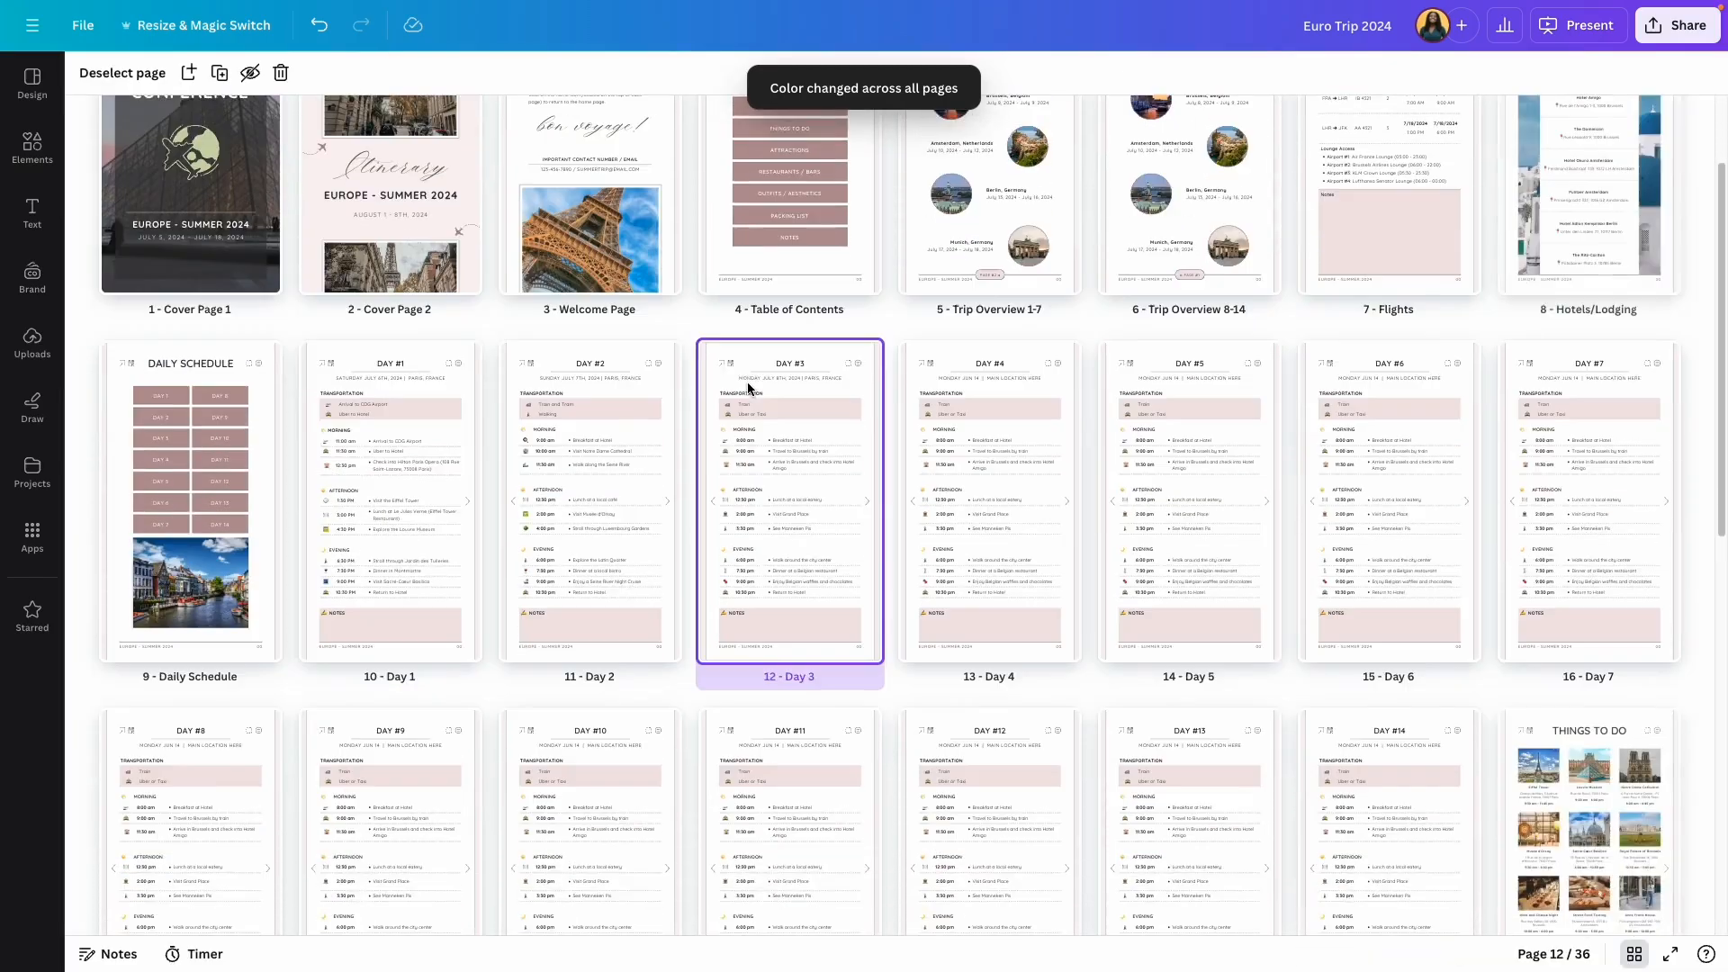
pyautogui.scroll(4, 750, 391)
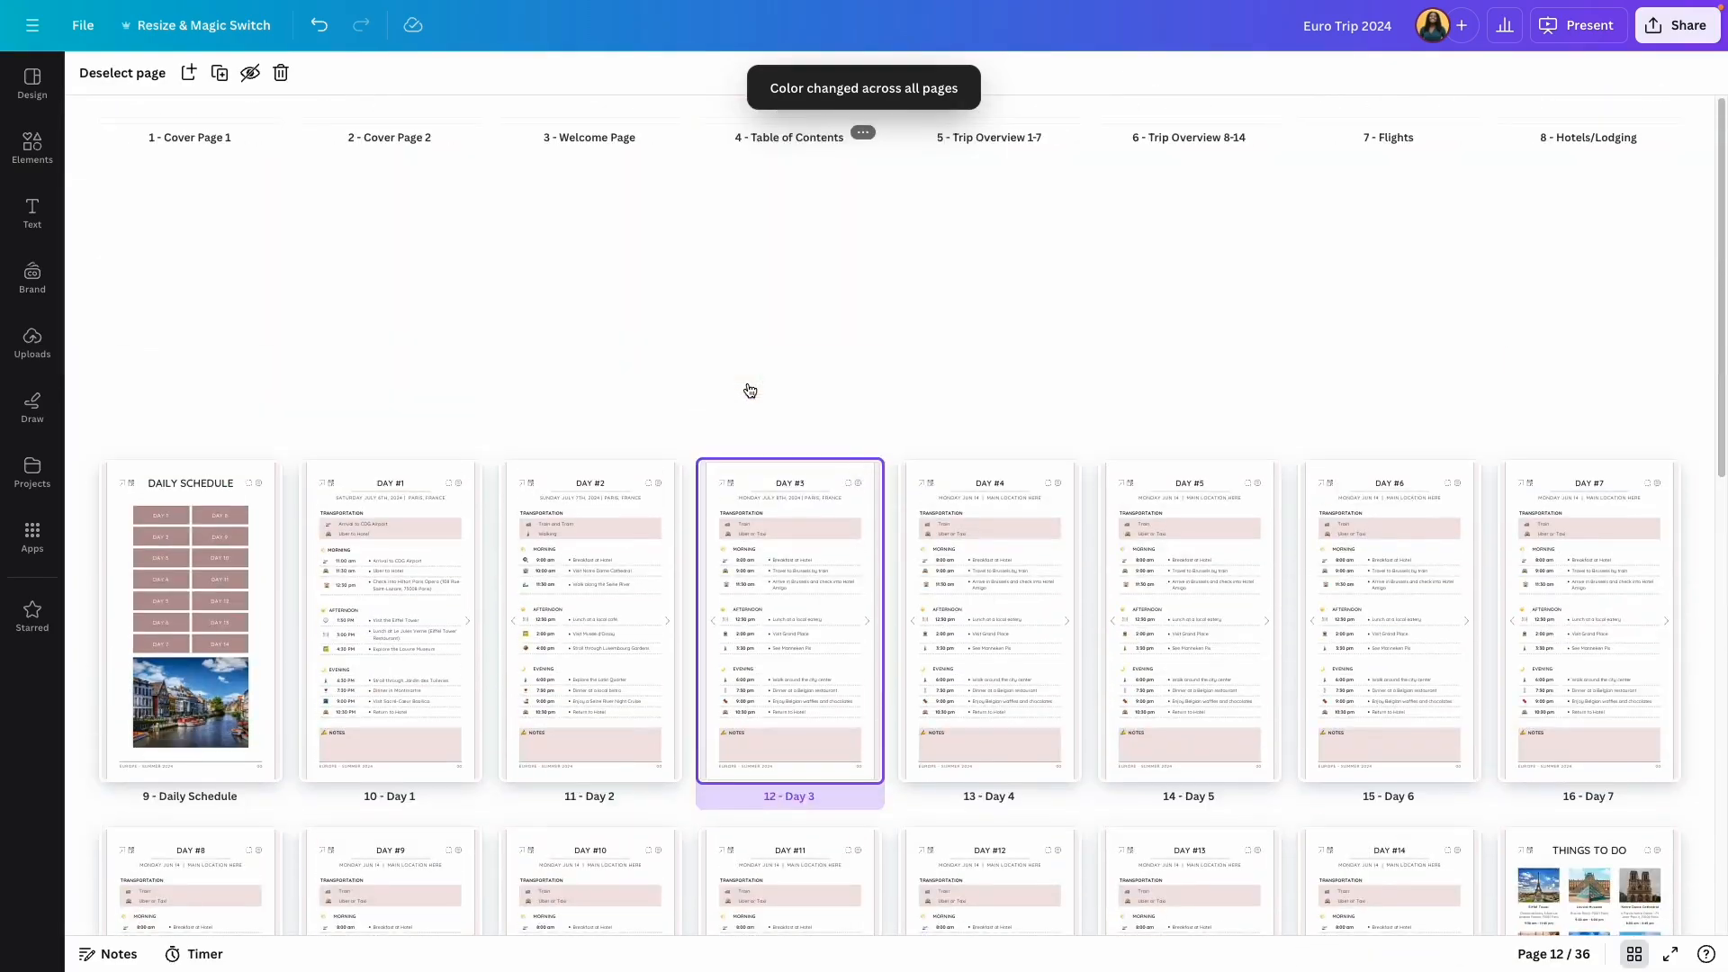
pyautogui.scroll(-4, 750, 391)
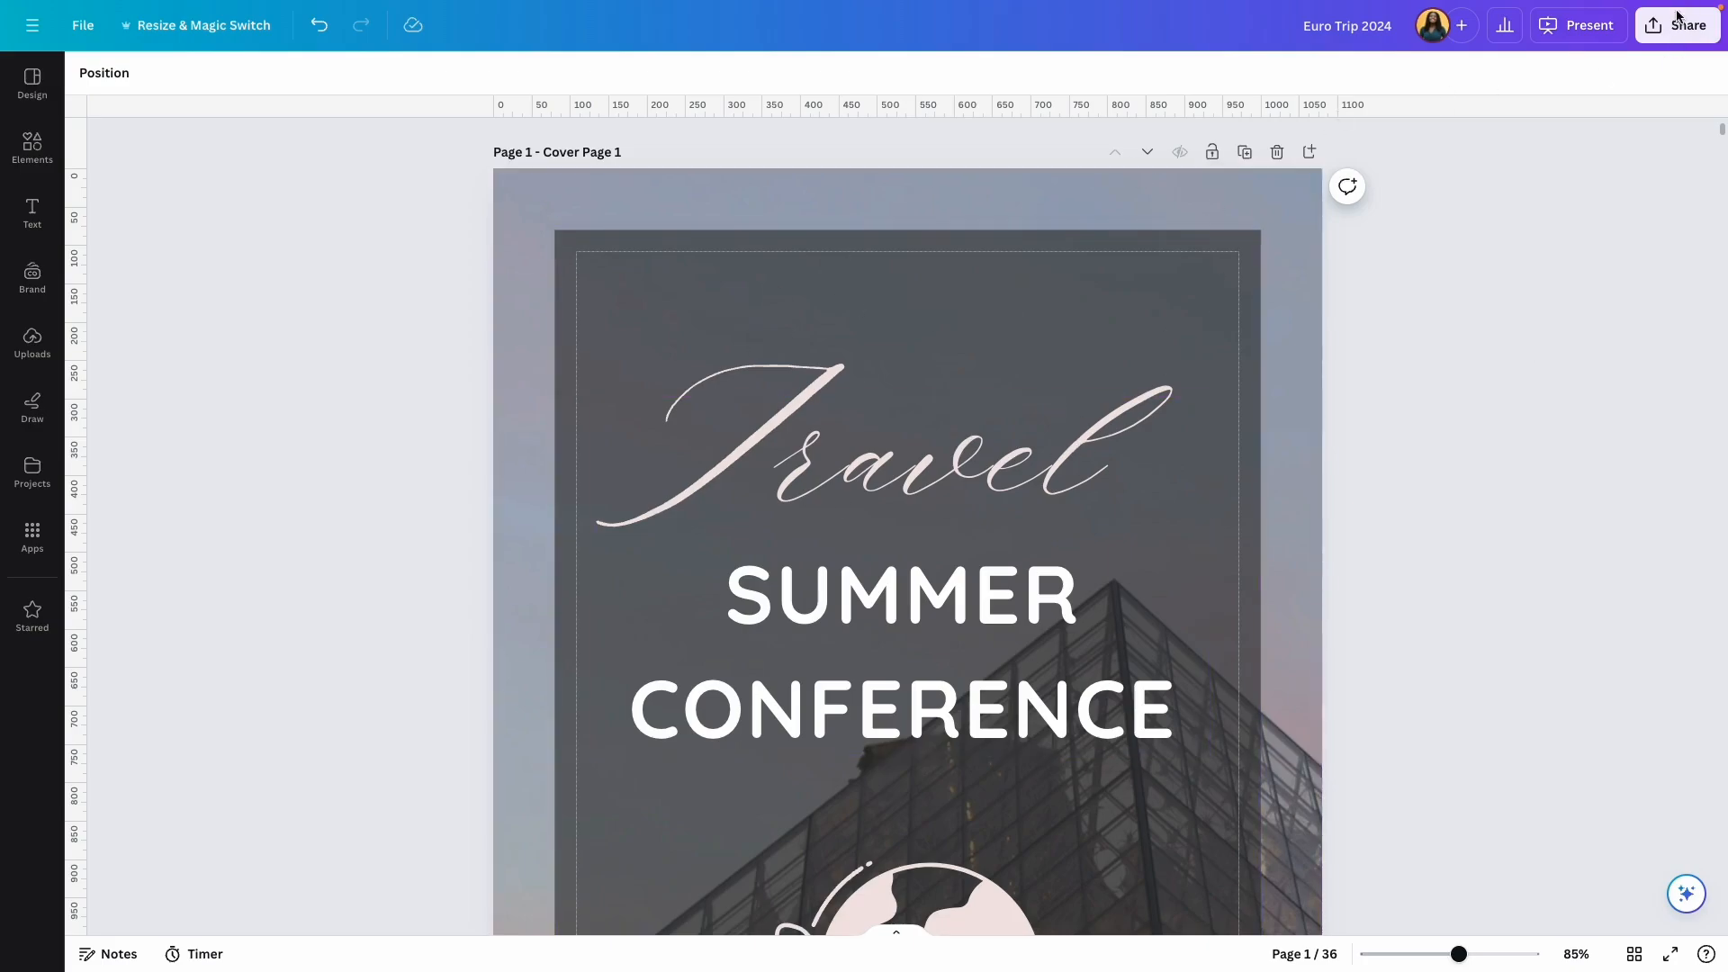
# Step: Download all 36 pages of the itinerary as PDF Standard
pyautogui.click(1656, 36)
pyautogui.click(1404, 468)
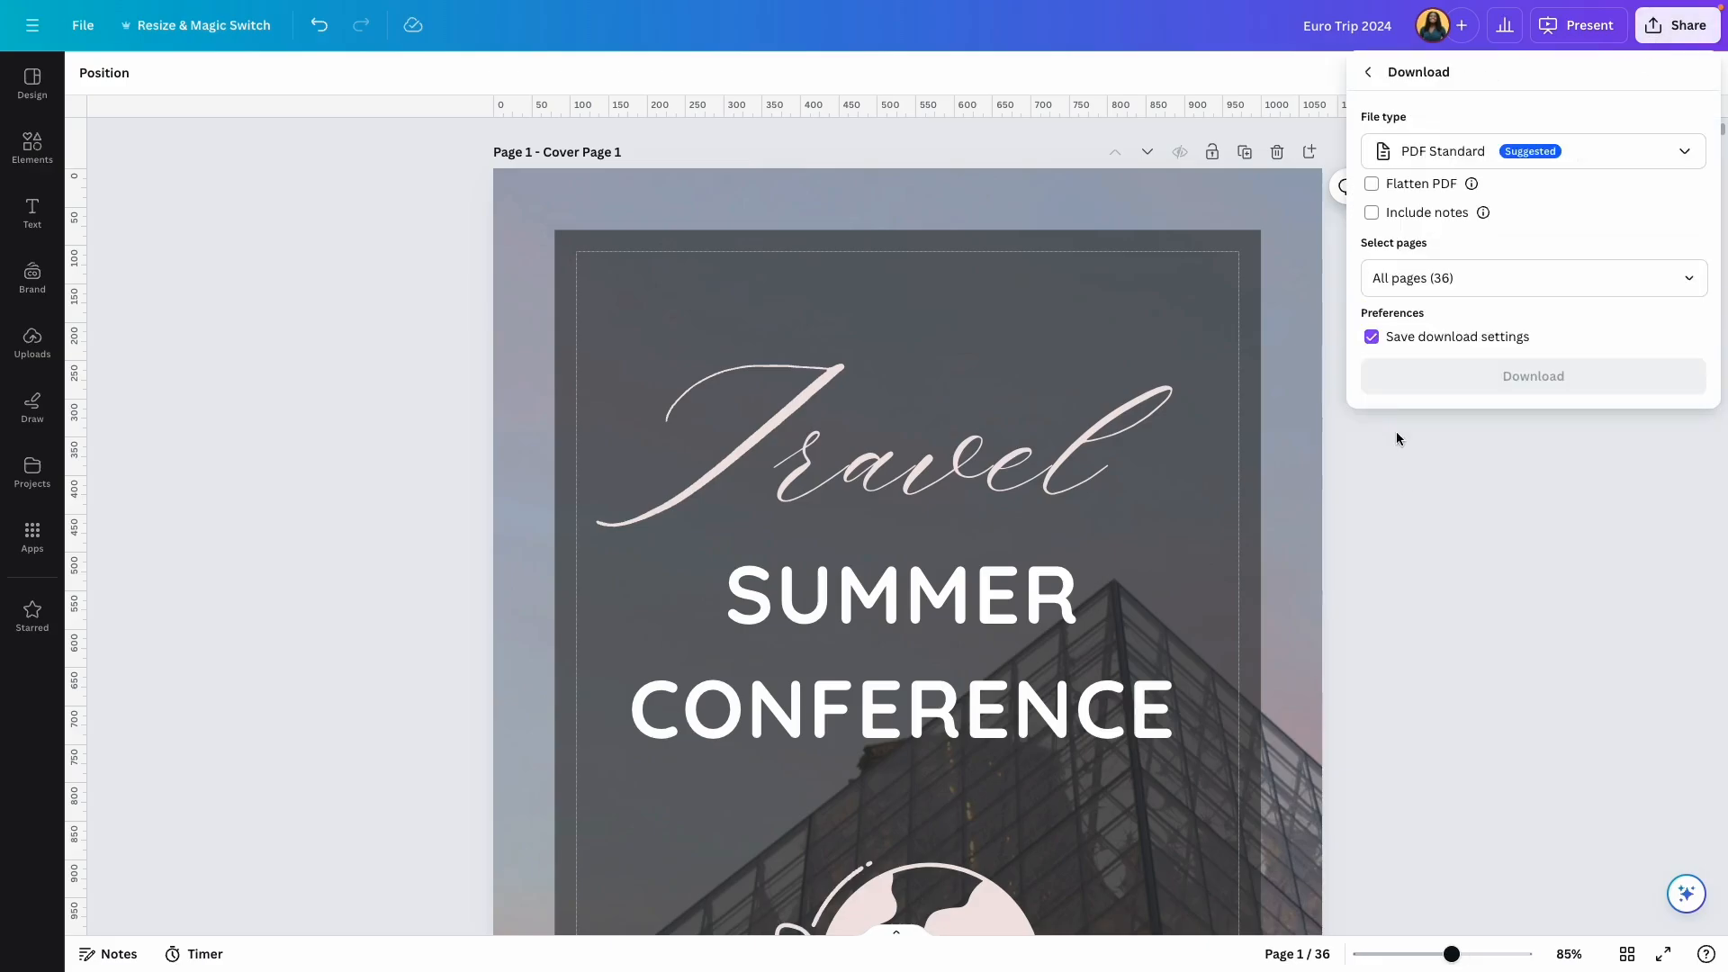
pyautogui.click(1440, 163)
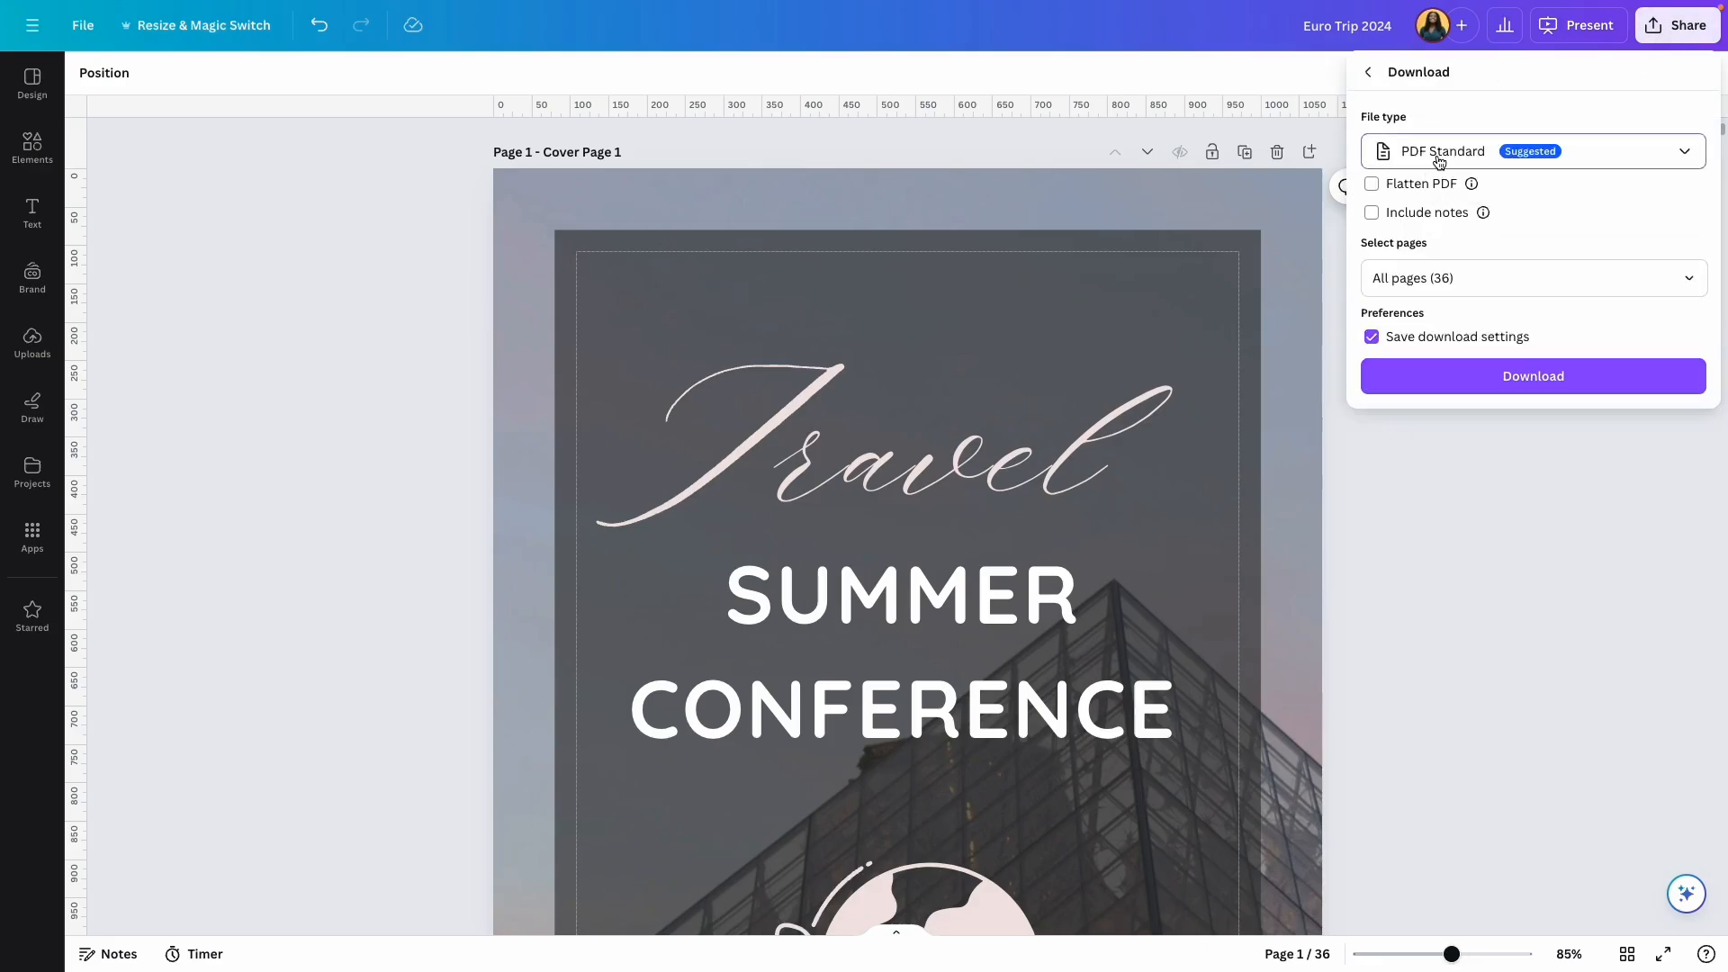
pyautogui.click(1423, 169)
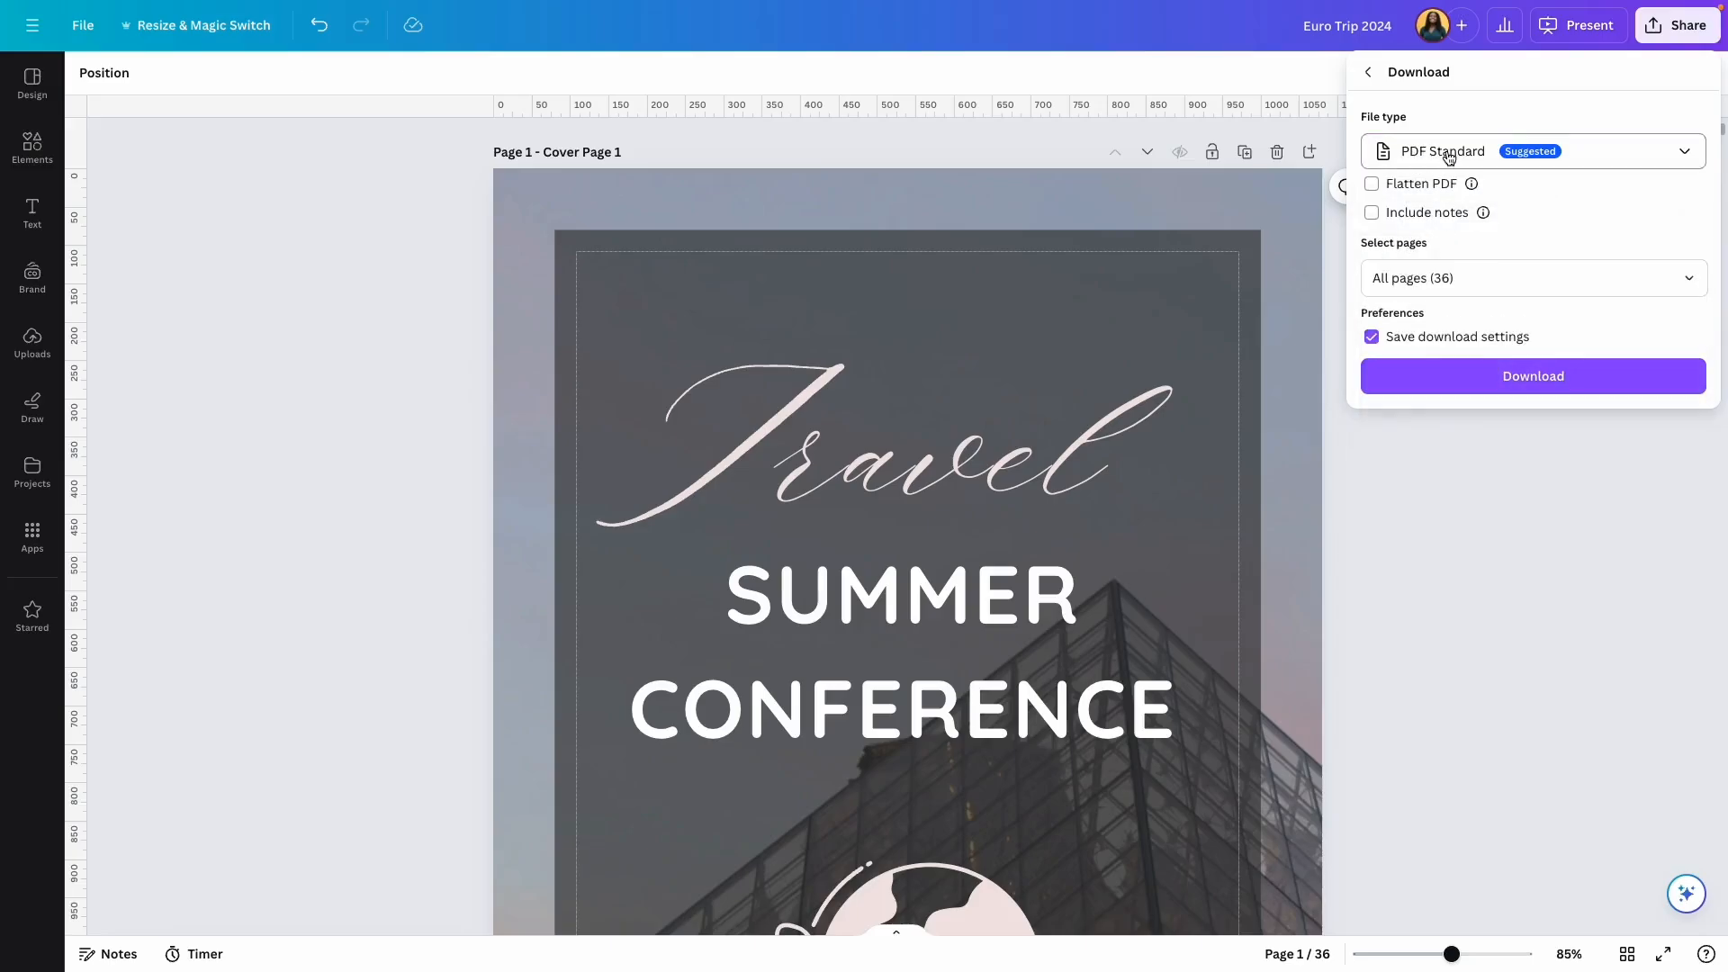
pyautogui.click(1445, 155)
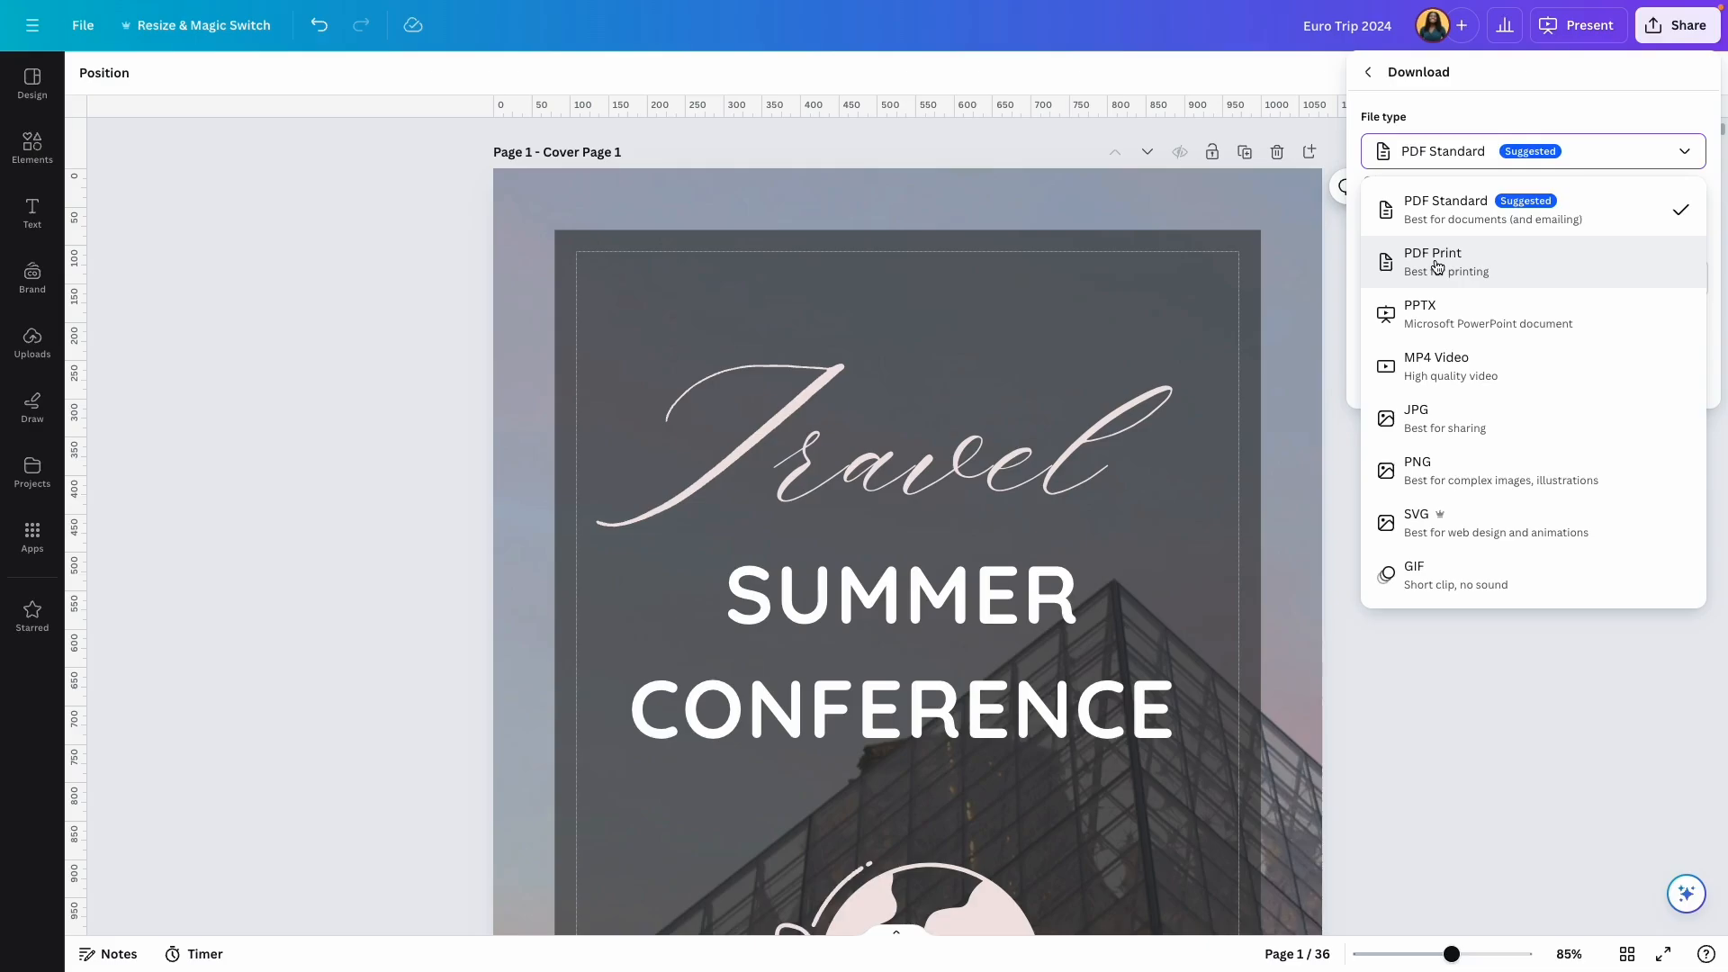
pyautogui.click(1442, 220)
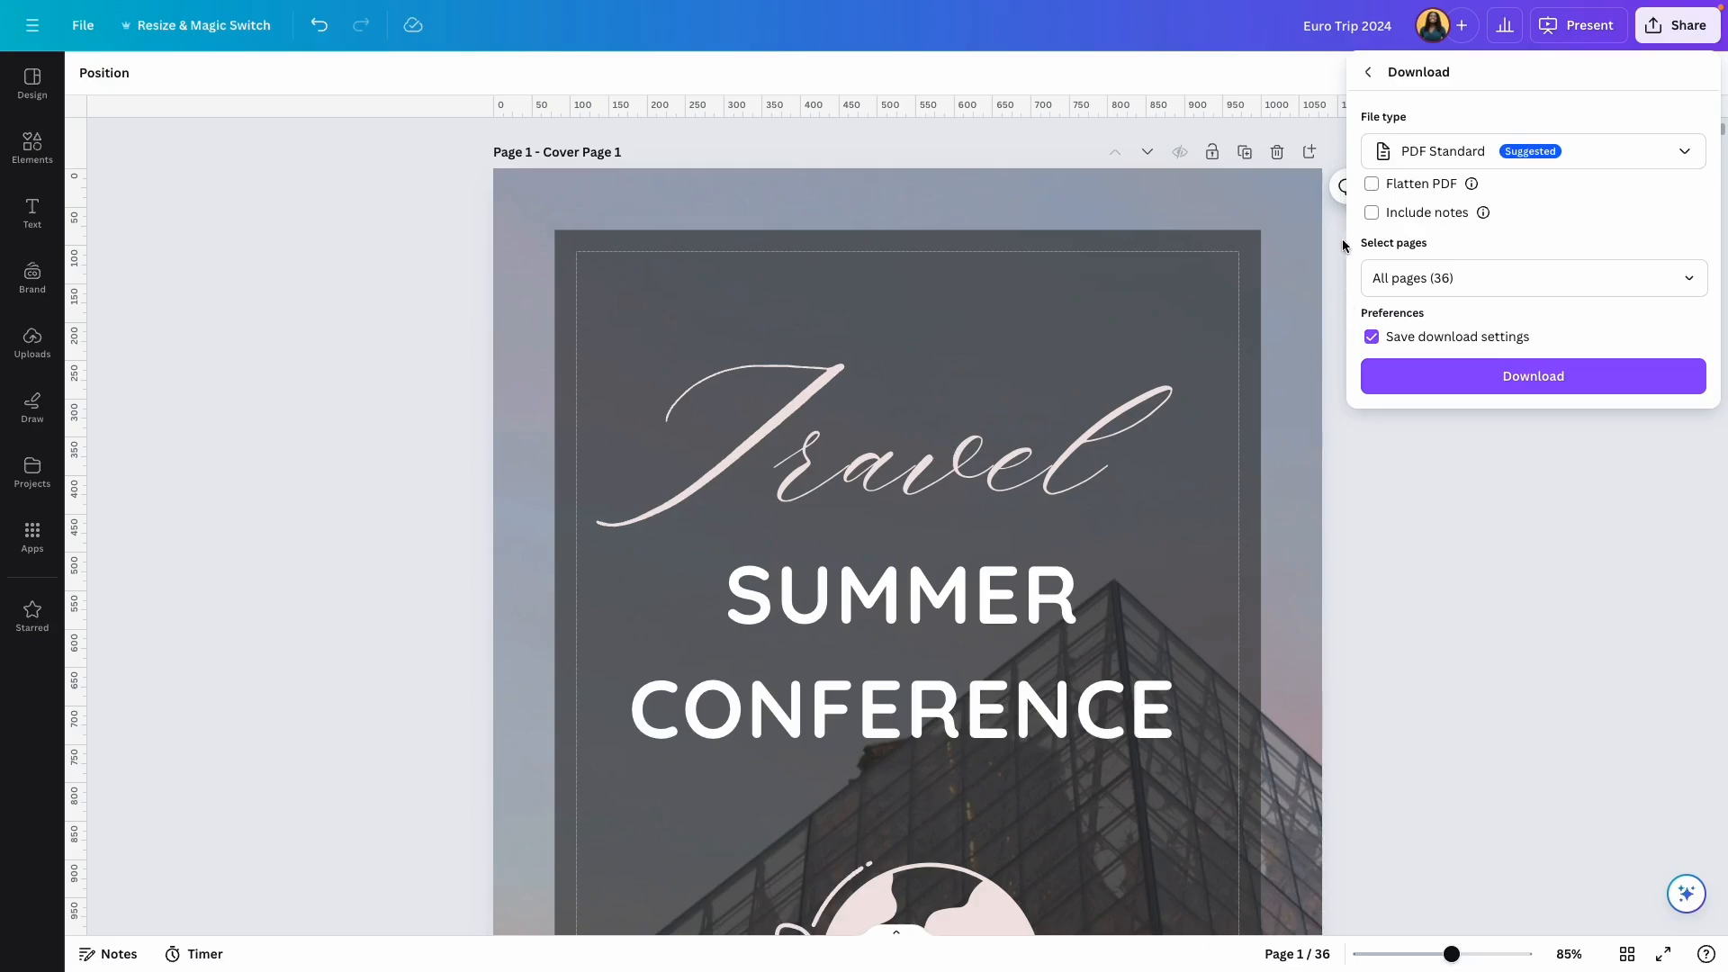
pyautogui.click(1499, 389)
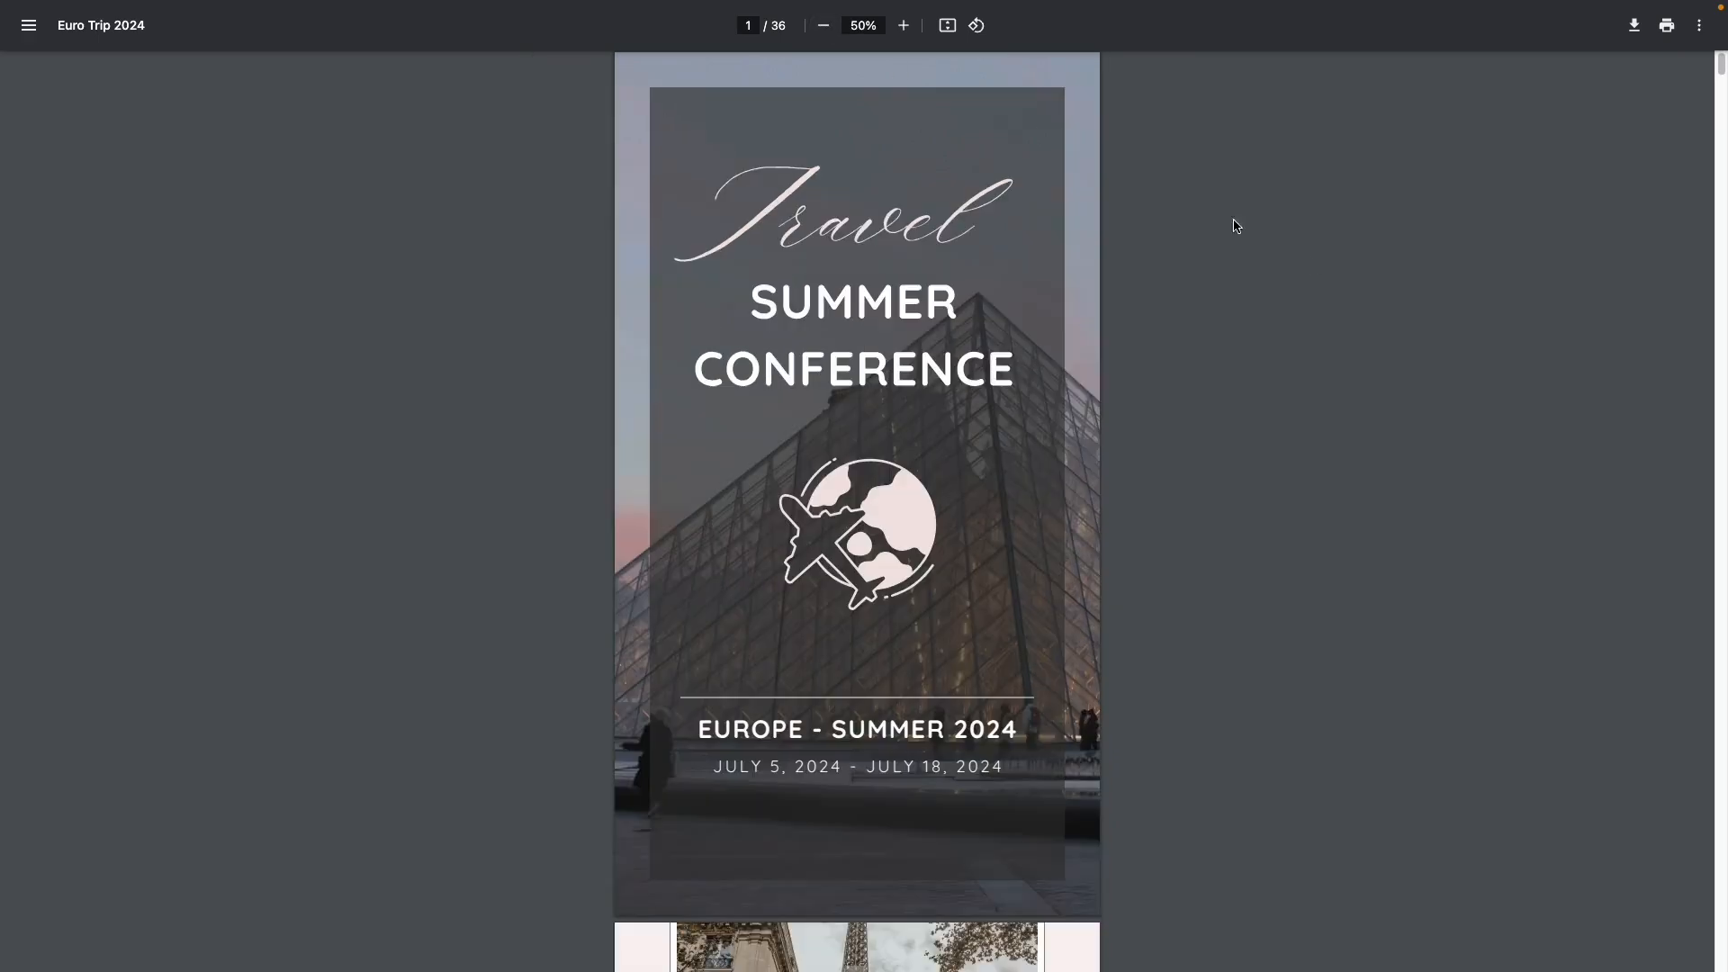
# Step: Review the opening pages of the exported Euro Trip 2024 PDF from the cover to the Table of Contents
pyautogui.scroll(-4, 1218, 289)
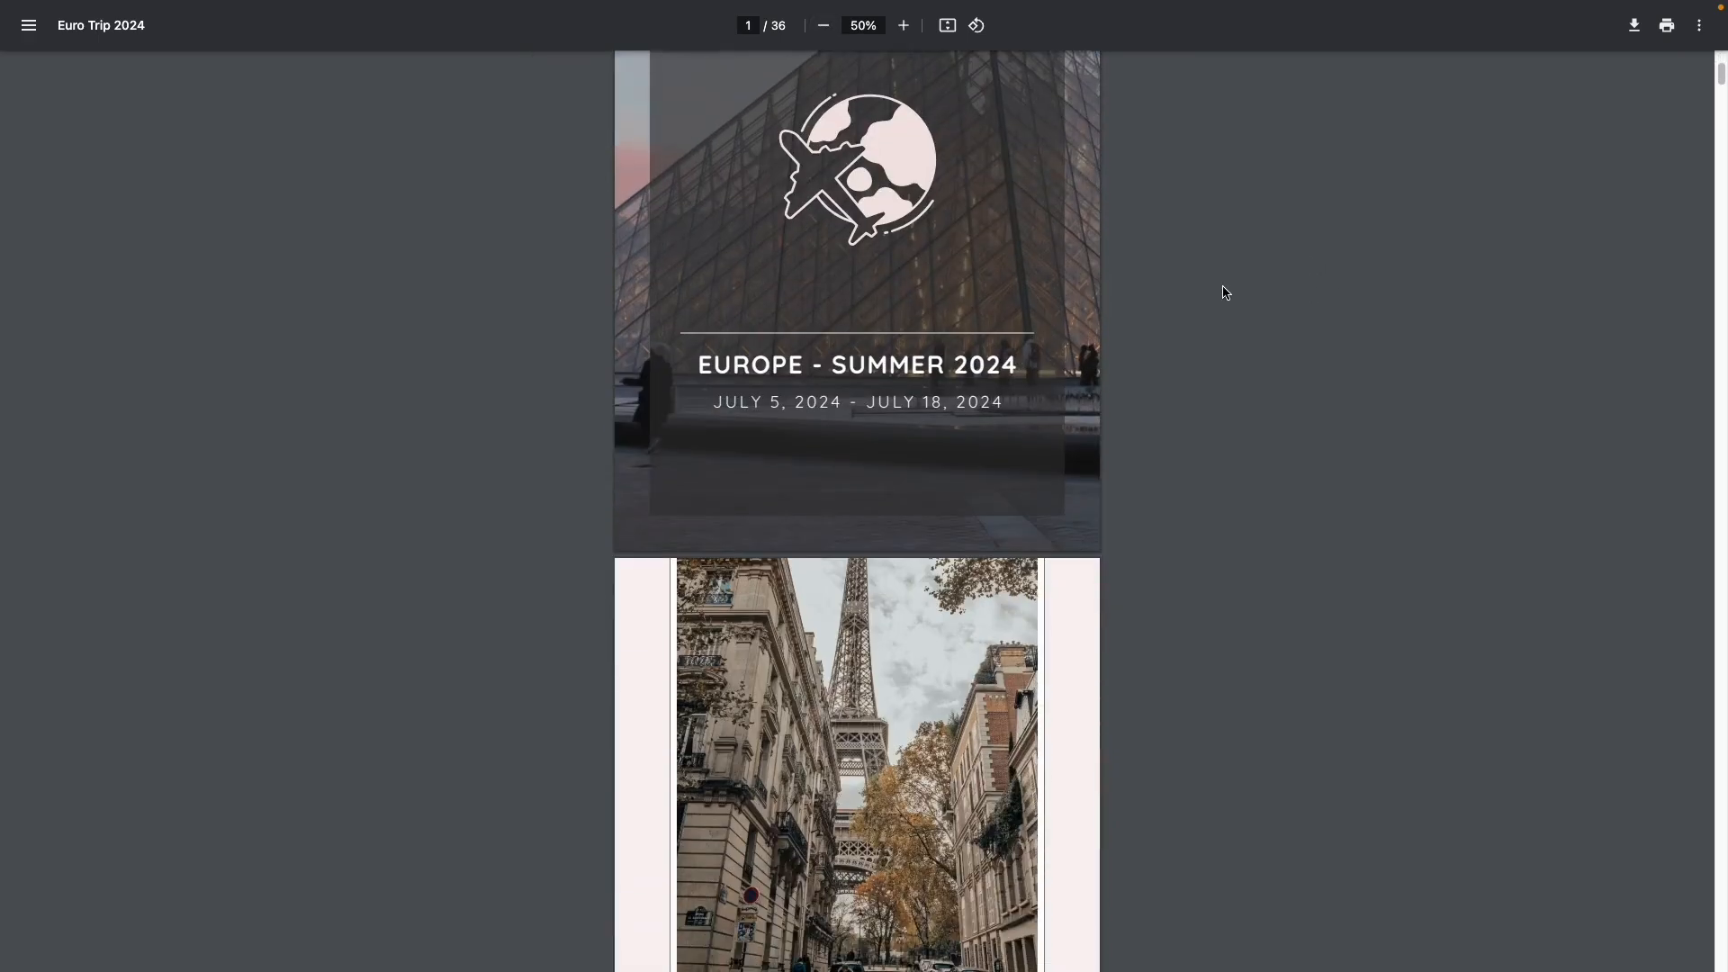
pyautogui.scroll(4, 893, 254)
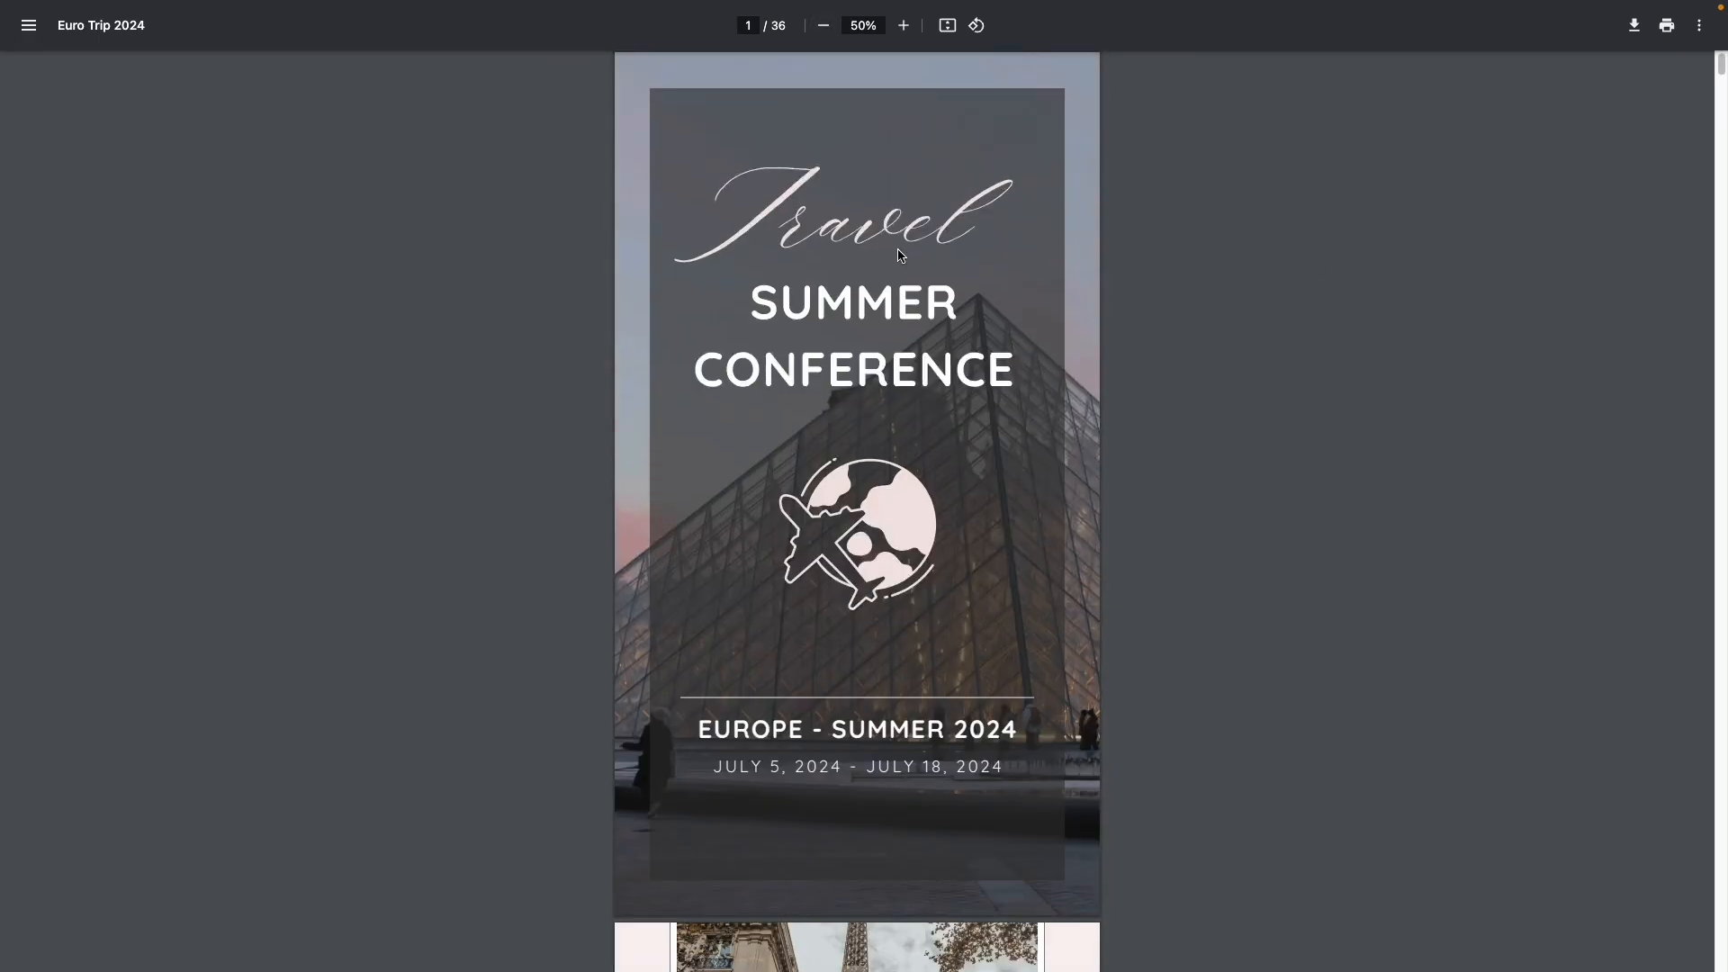
pyautogui.scroll(-14, 900, 254)
pyautogui.scroll(2, 1002, 596)
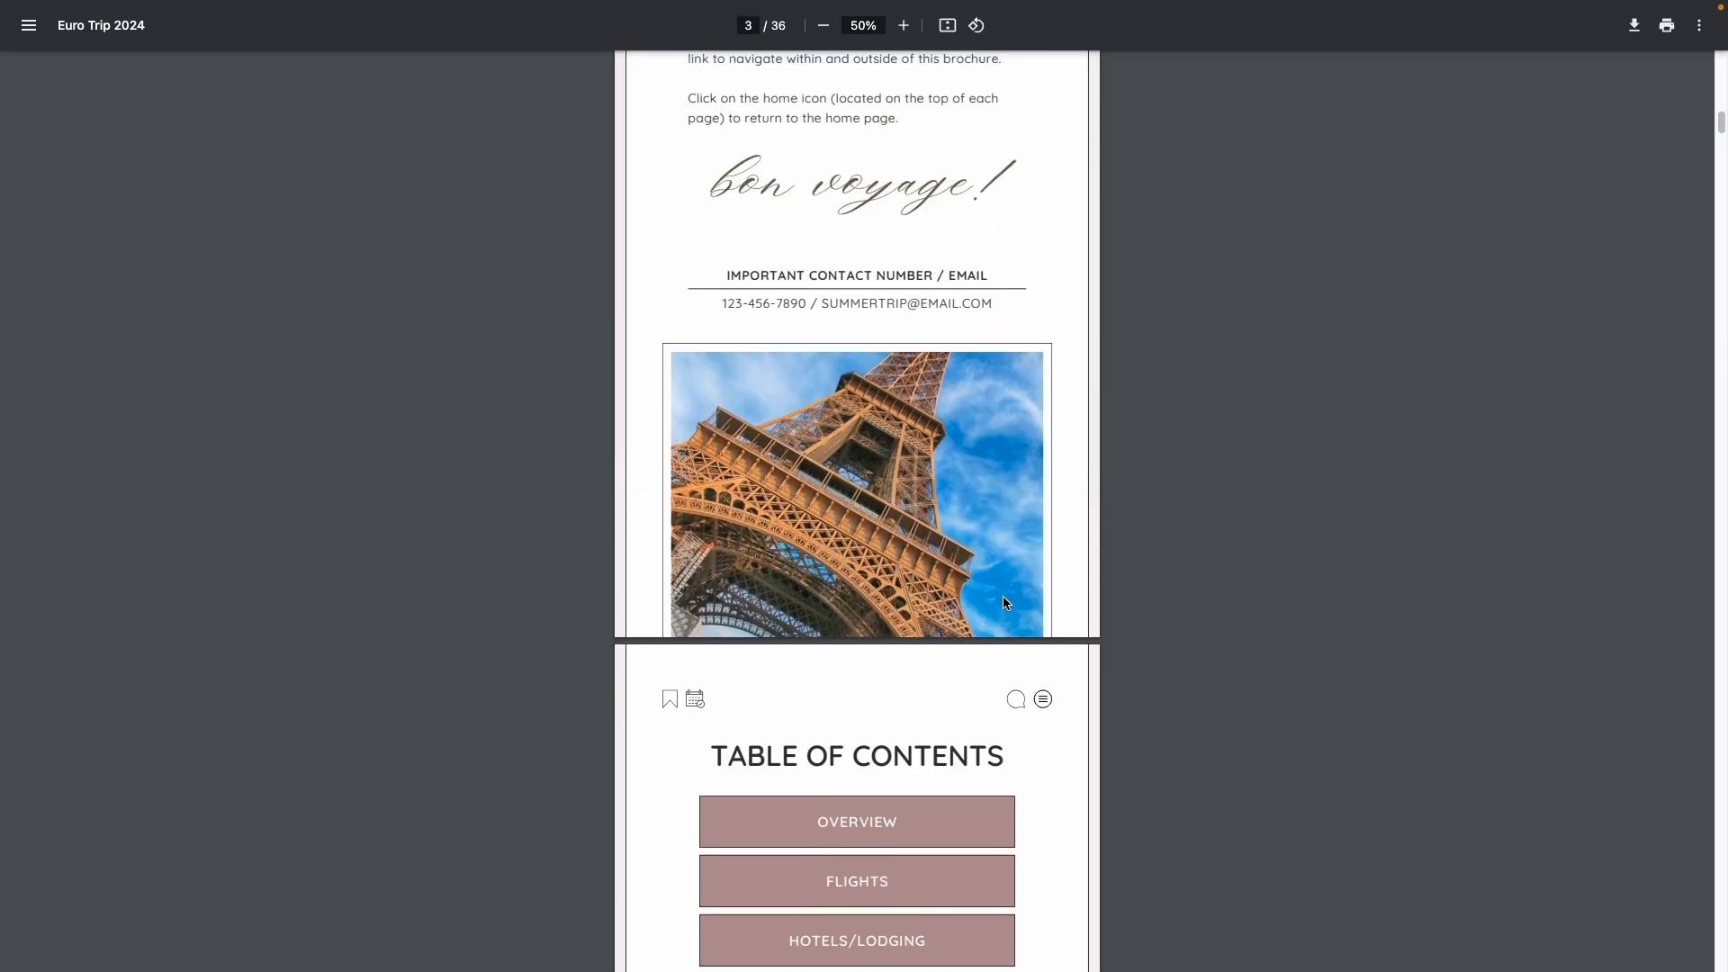
pyautogui.scroll(-3, 1005, 603)
pyautogui.keyDown('ctrl'); pyautogui.scroll(3, 848, 571); pyautogui.keyUp('ctrl')
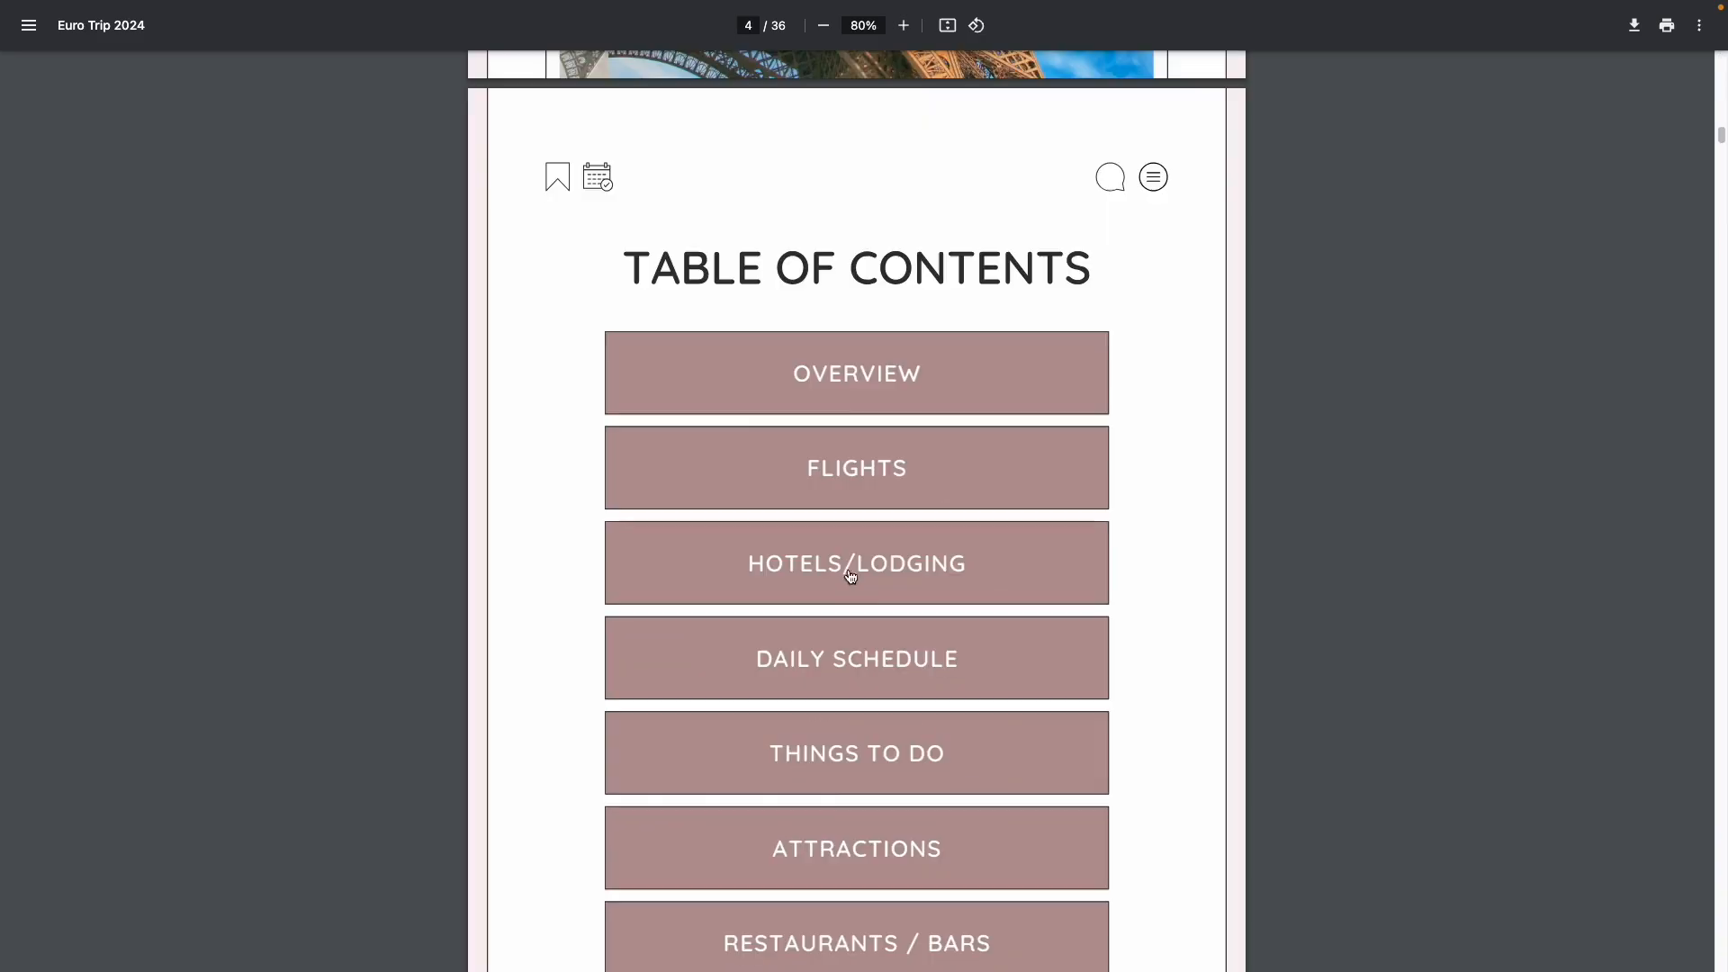
# Step: Test the PDF's Flights link, return to the Table of Contents and open the Daily Schedule
pyautogui.click(858, 477)
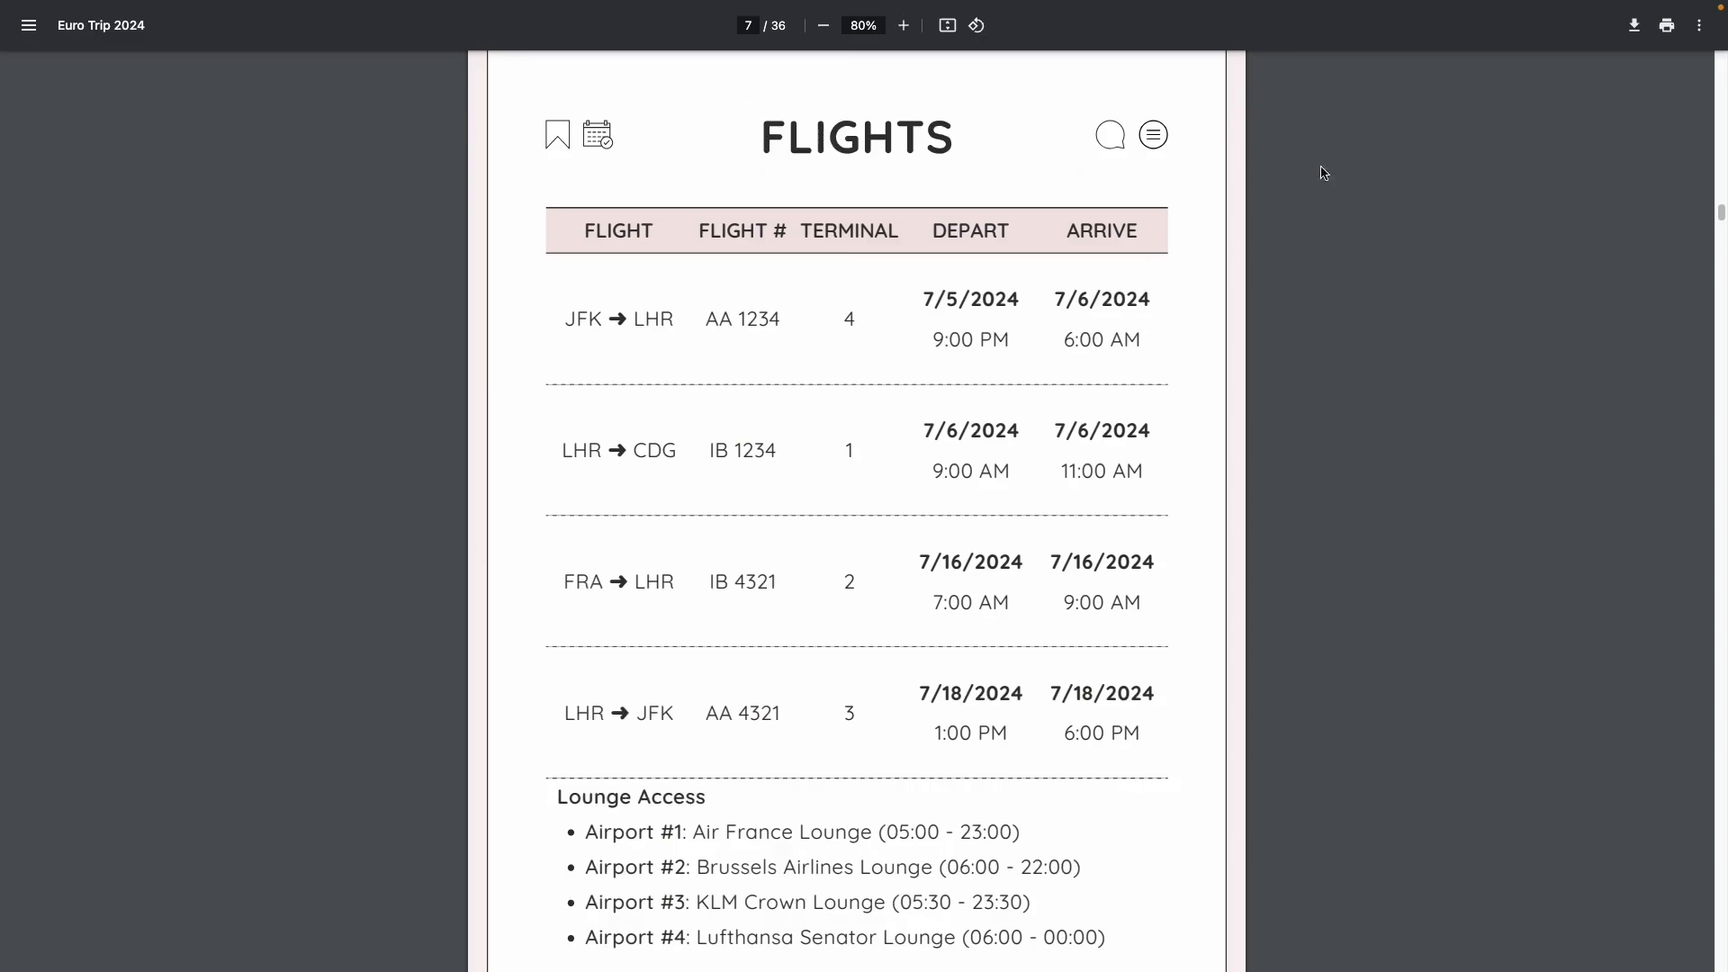
pyautogui.click(1155, 137)
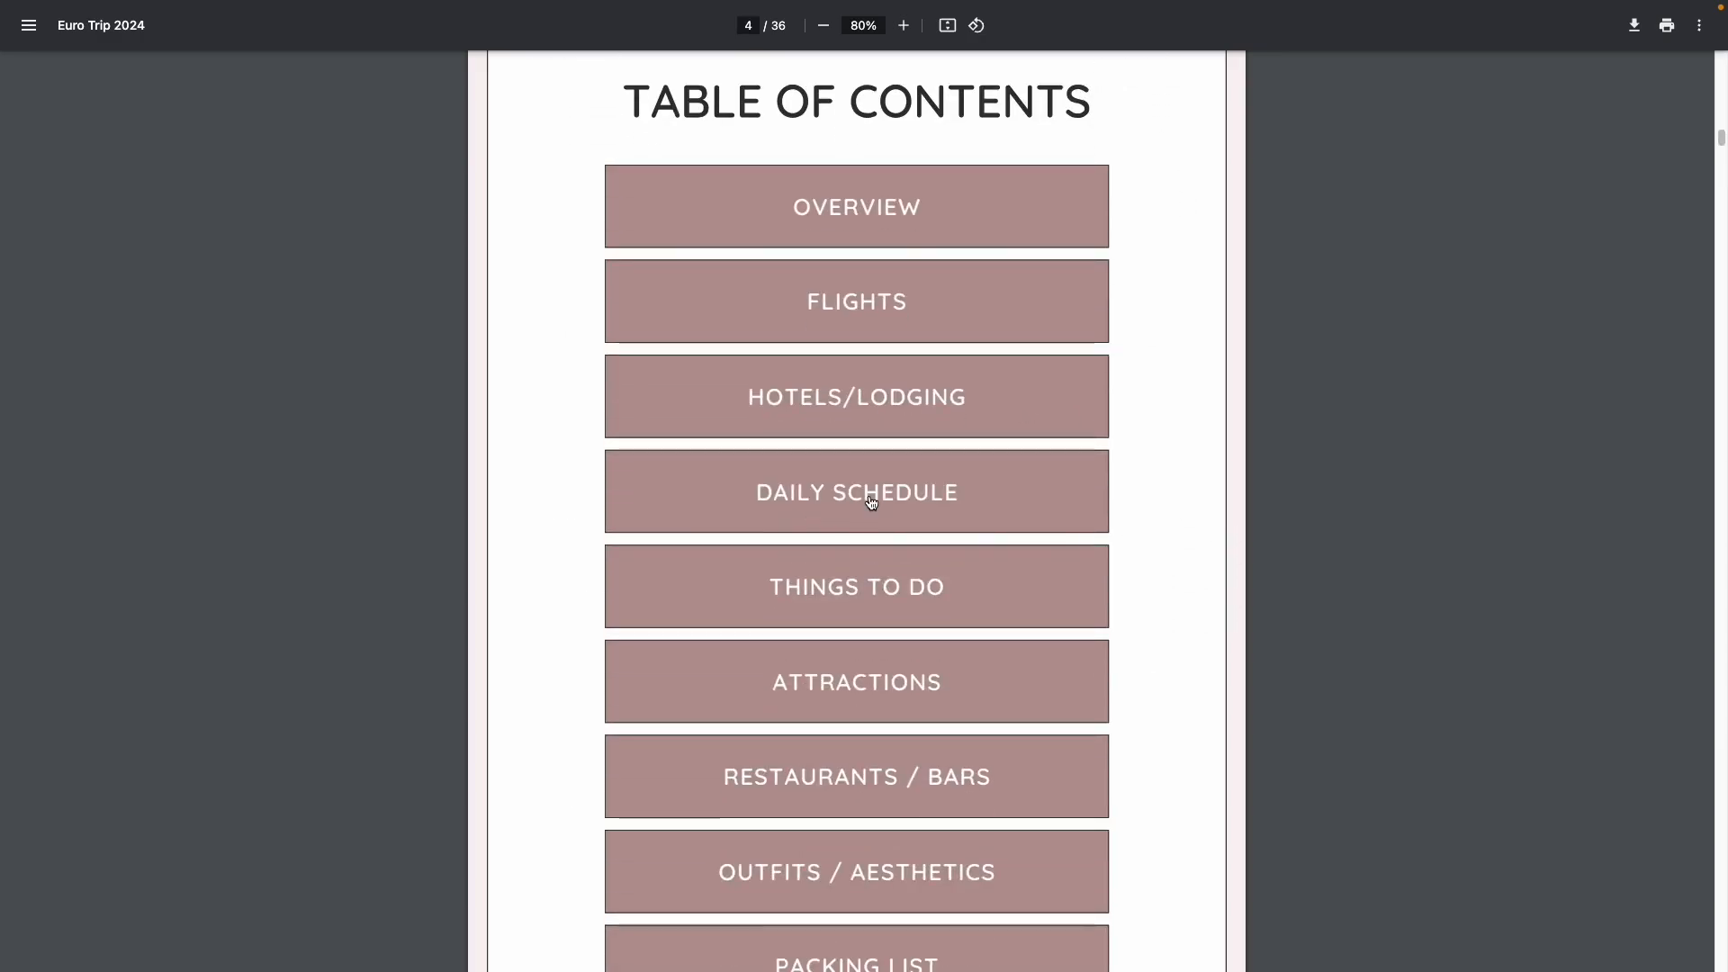
pyautogui.click(871, 501)
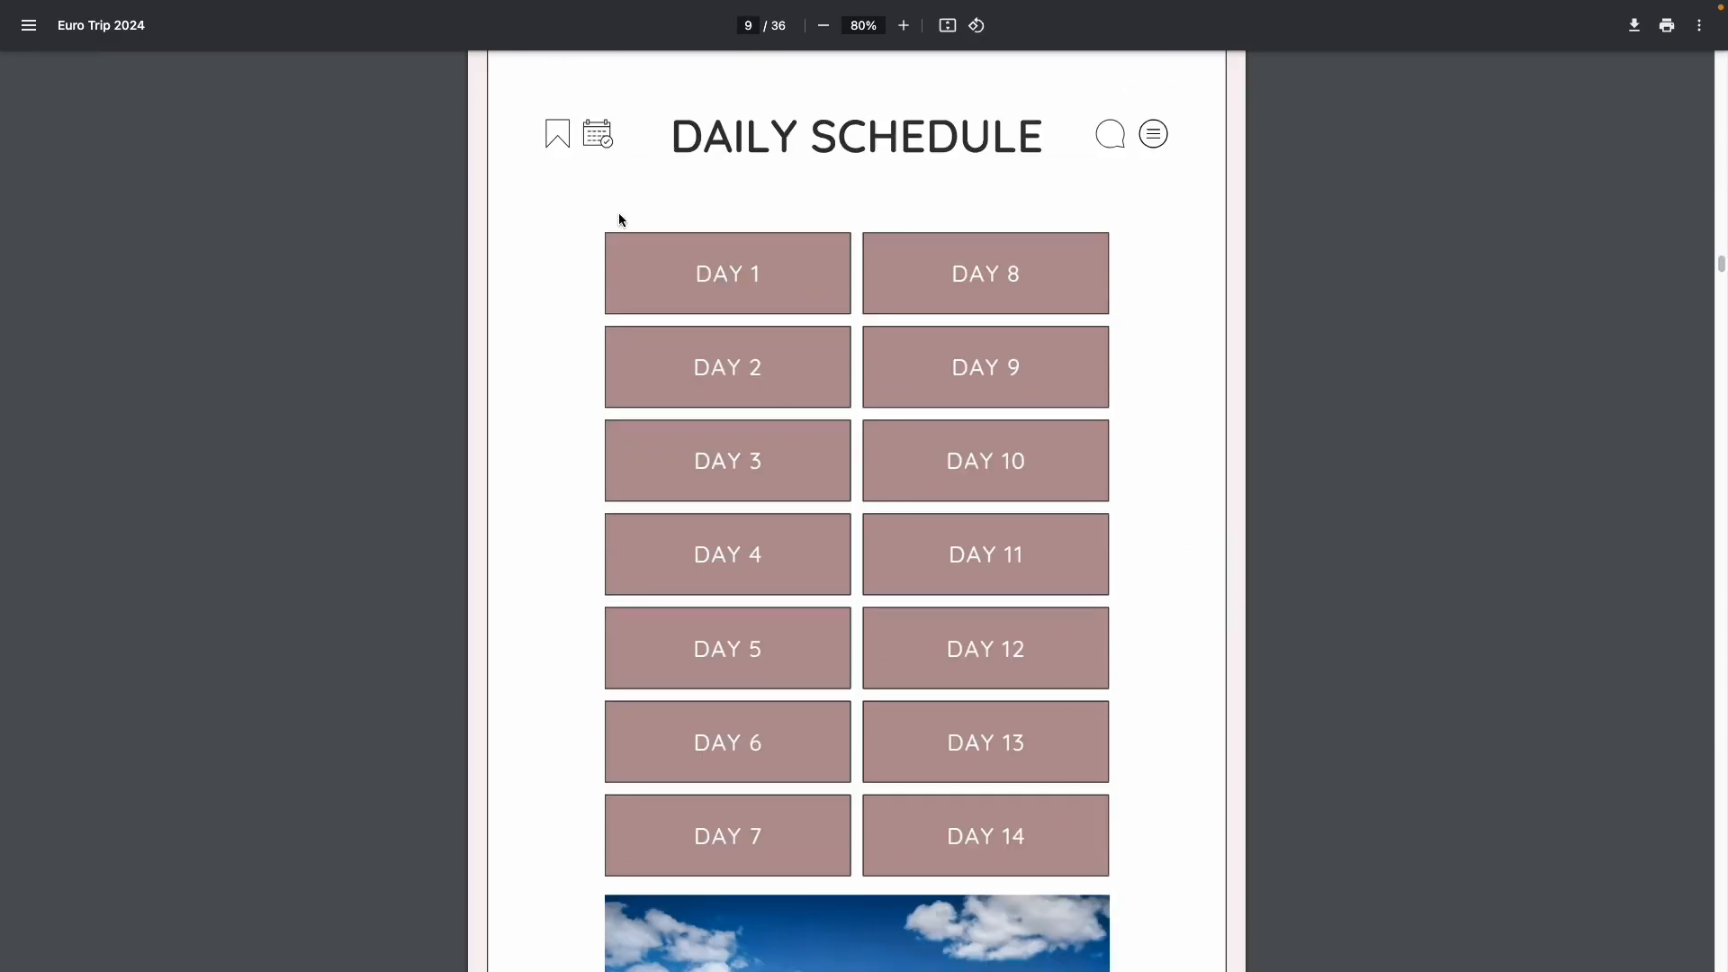
# Step: Open Day 3 from the Daily Schedule and follow the next-day links through to Day 6
pyautogui.click(733, 479)
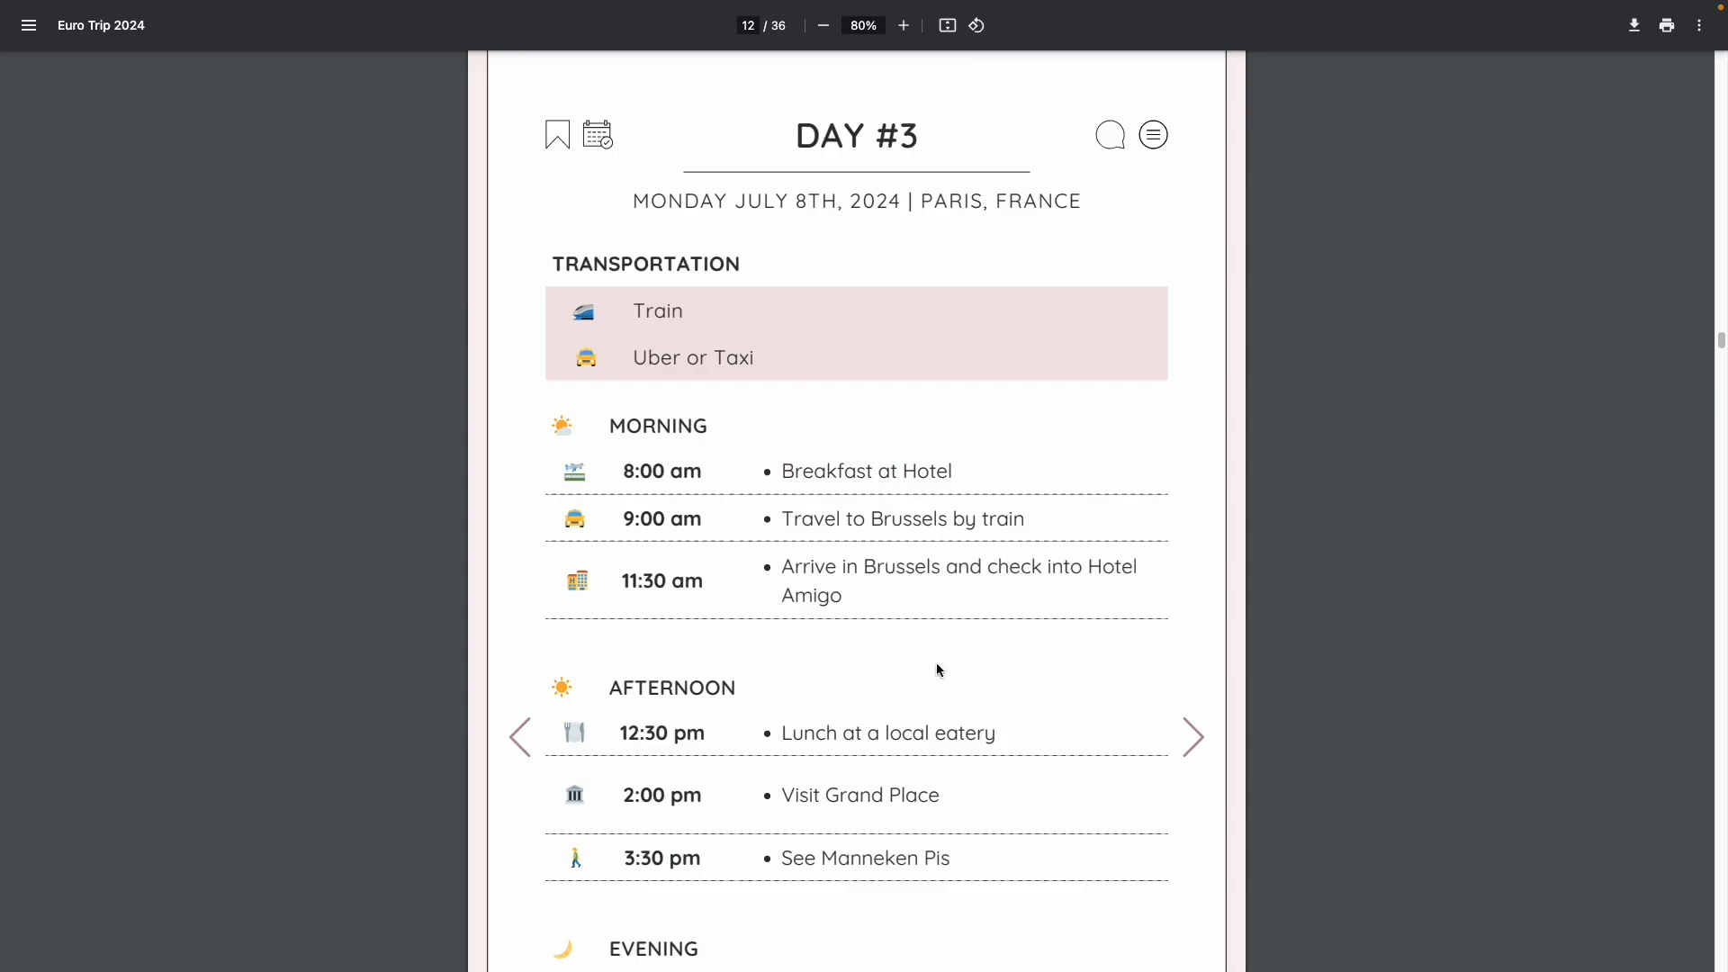
pyautogui.click(1195, 738)
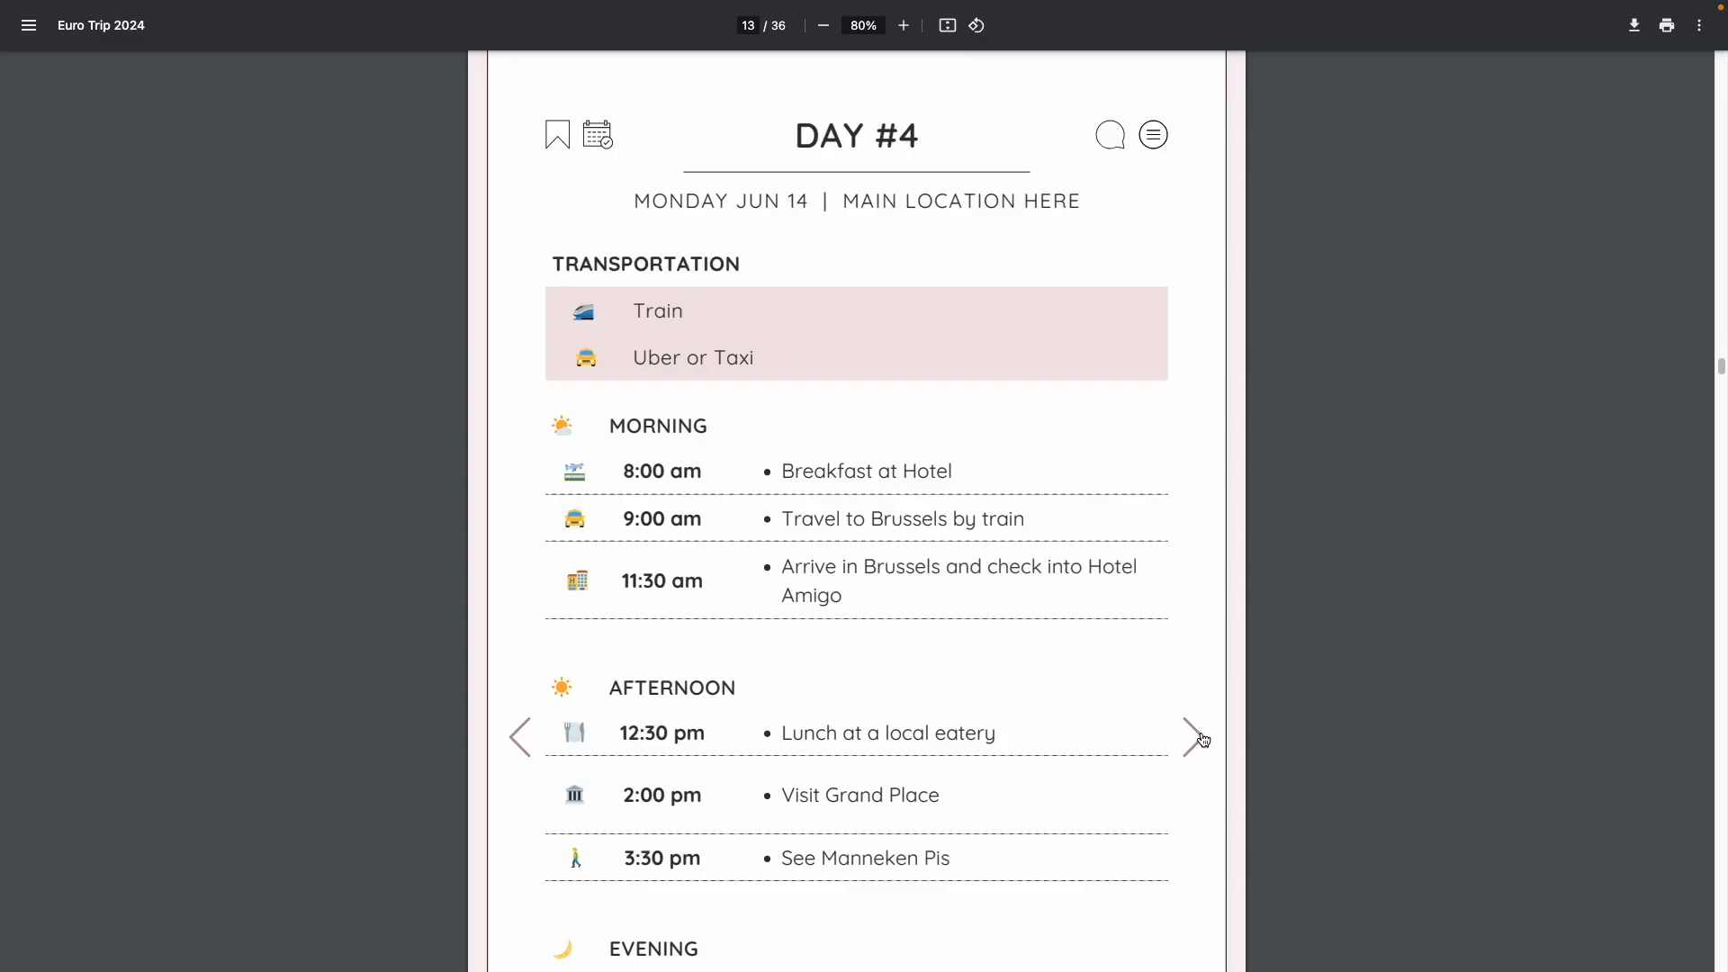
pyautogui.click(1202, 739)
pyautogui.click(1203, 739)
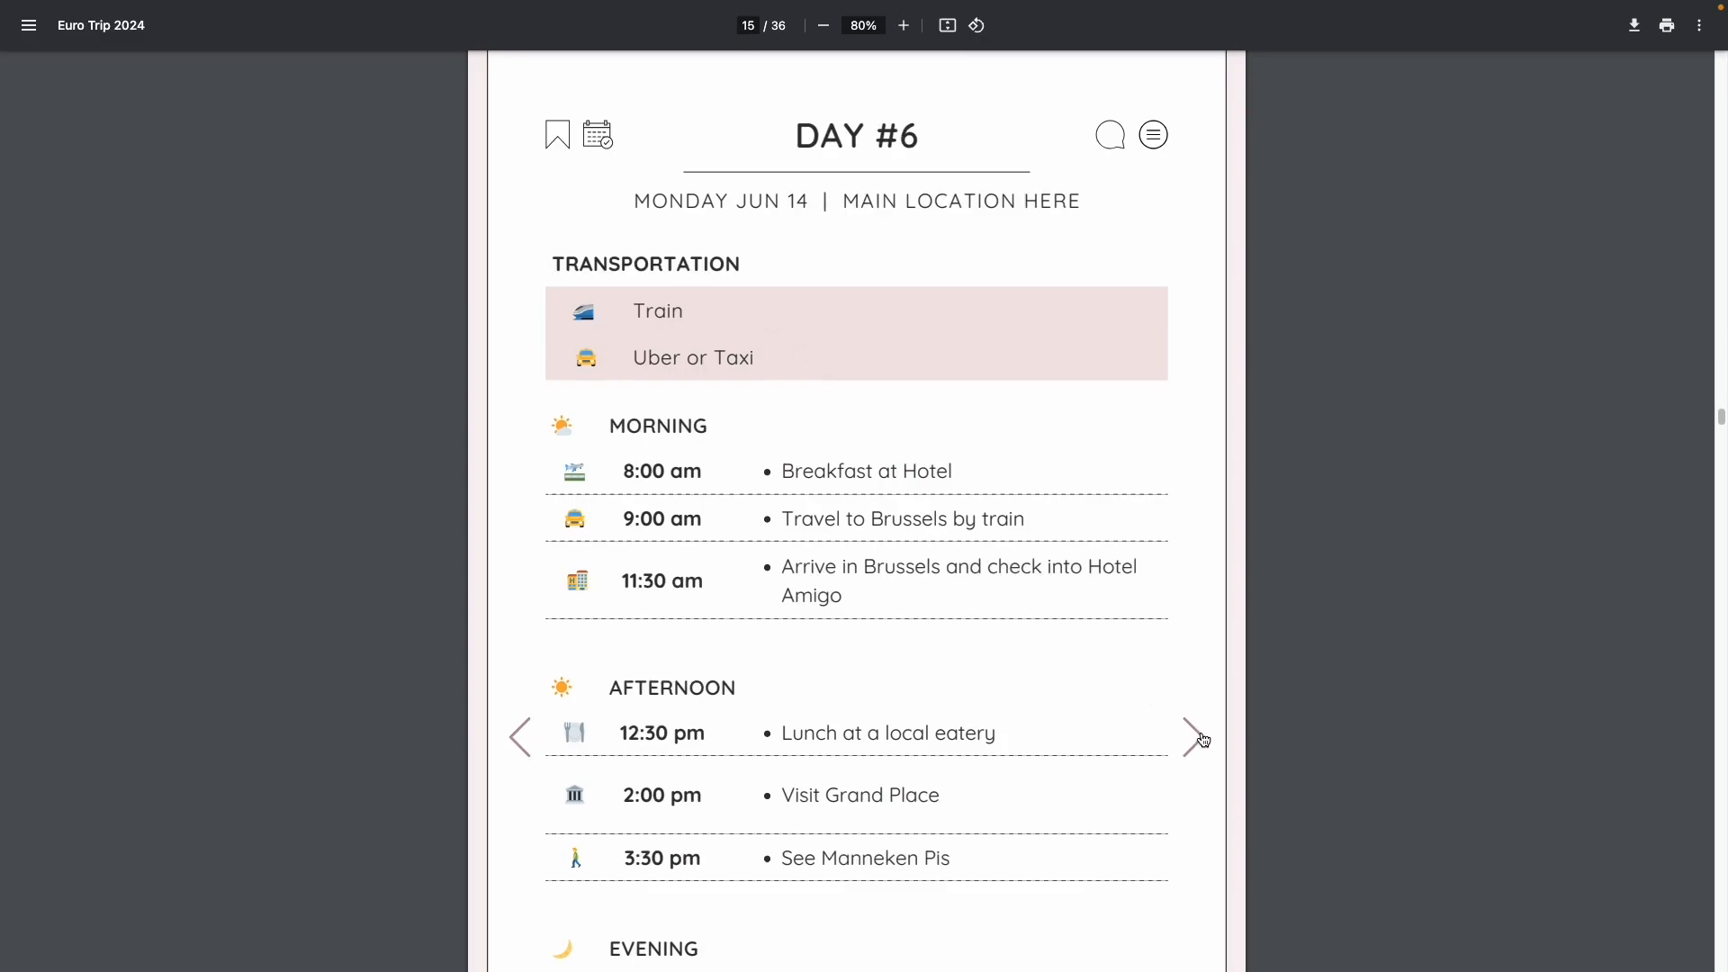
# Step: Test the link from Day 6 back to the Daily Schedule and that page's link to the Welcome Page
pyautogui.click(597, 137)
pyautogui.scroll(-2, 1099, 603)
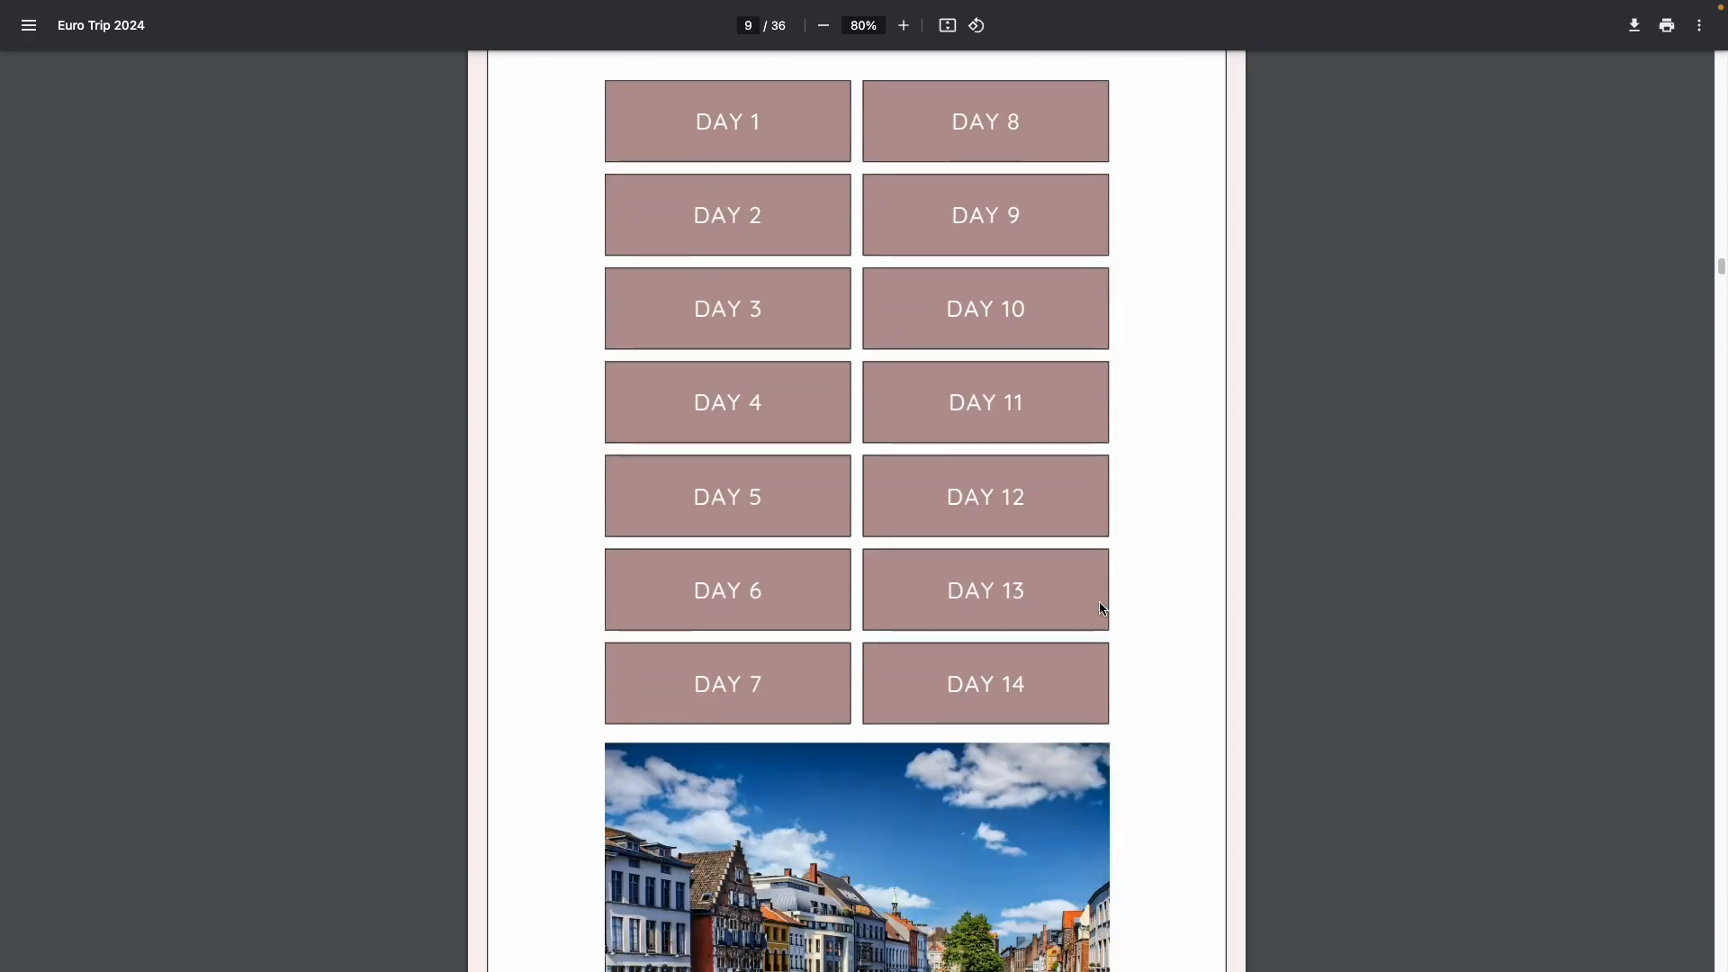
pyautogui.scroll(3, 1099, 603)
pyautogui.scroll(-2, 1099, 601)
pyautogui.scroll(4, 1099, 601)
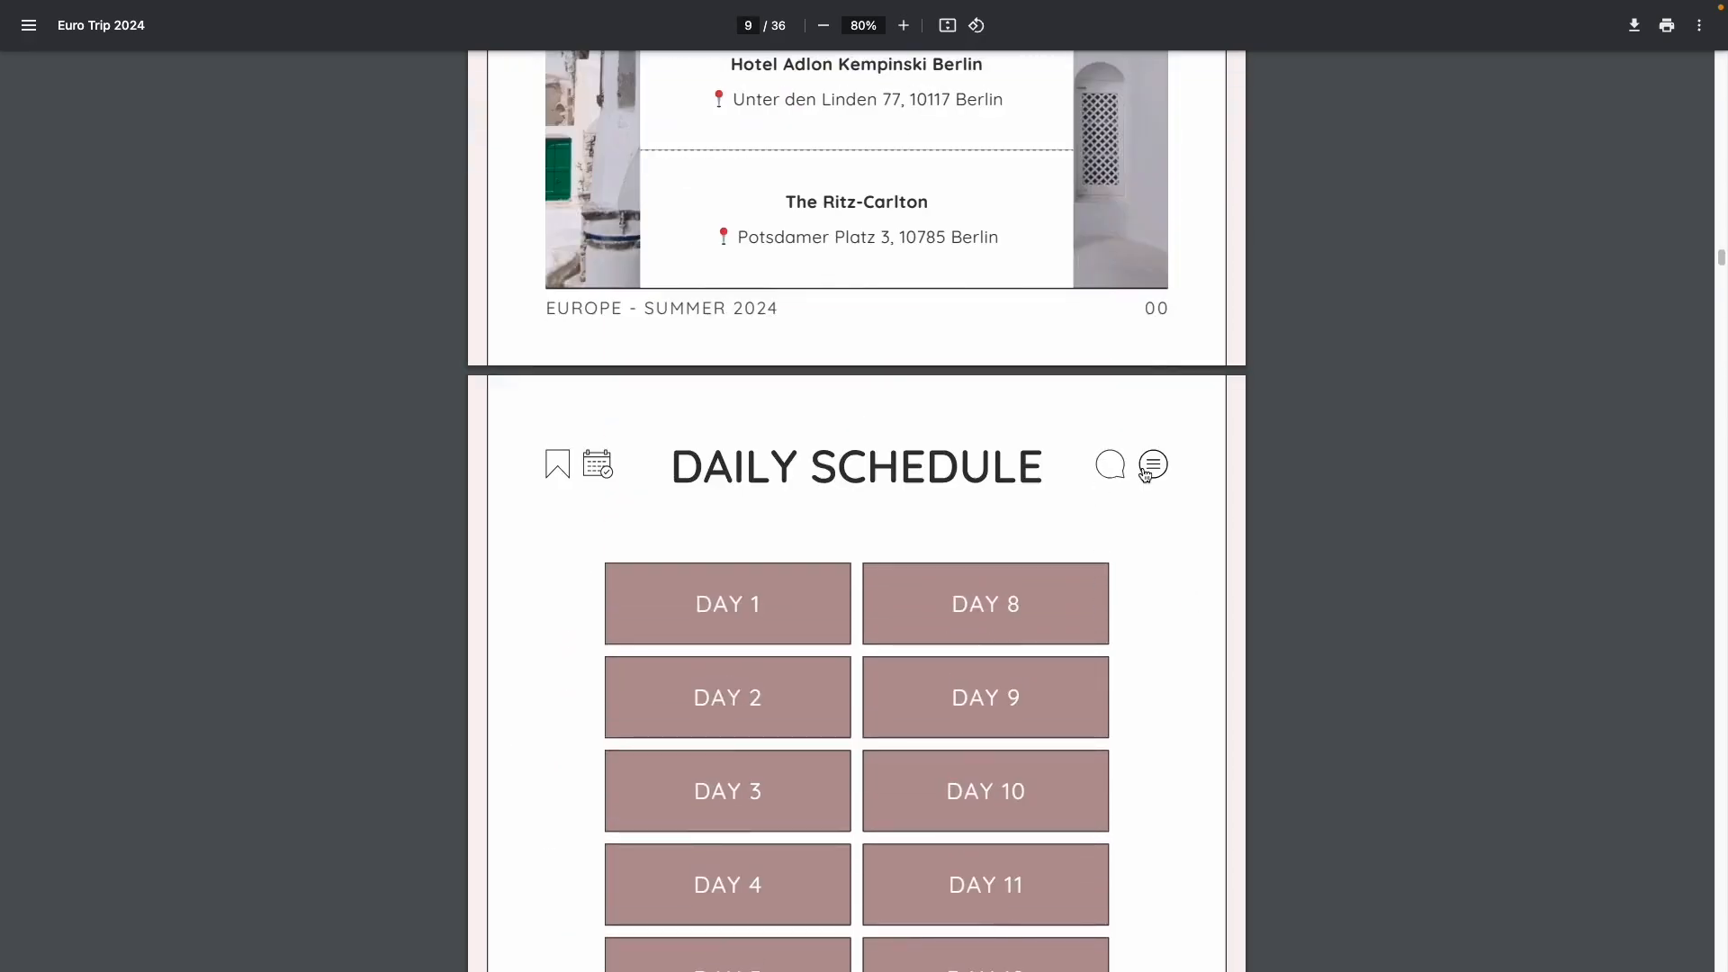
pyautogui.click(1106, 466)
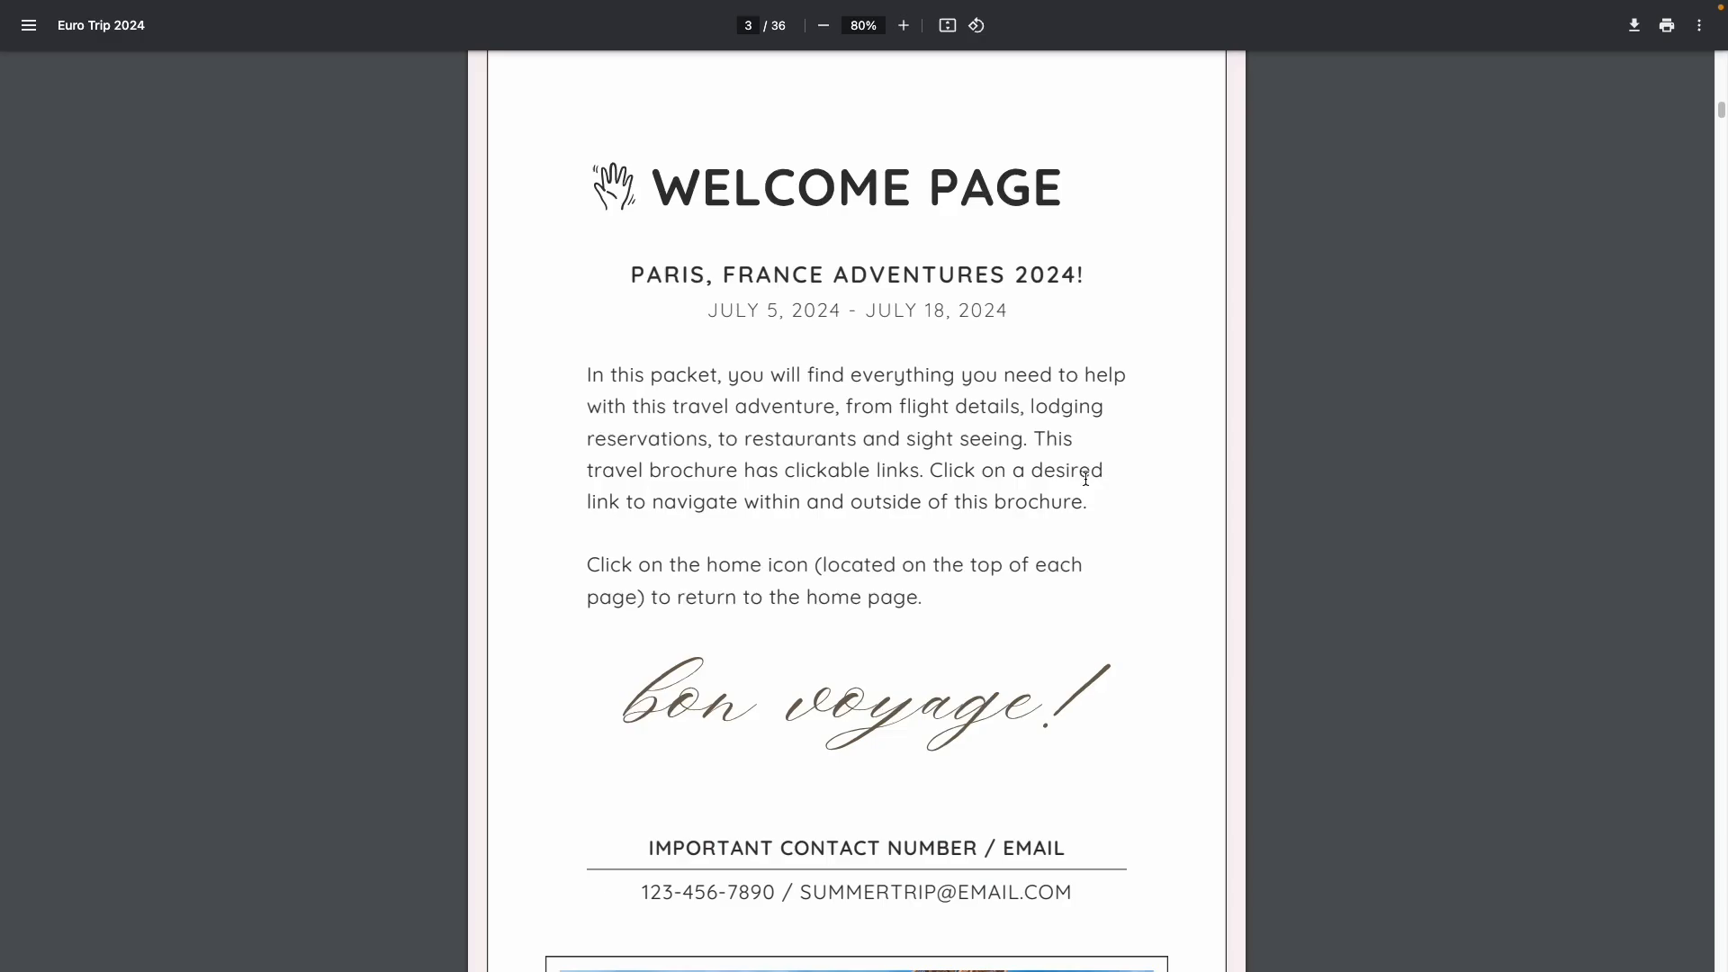
pyautogui.scroll(-10, 1023, 564)
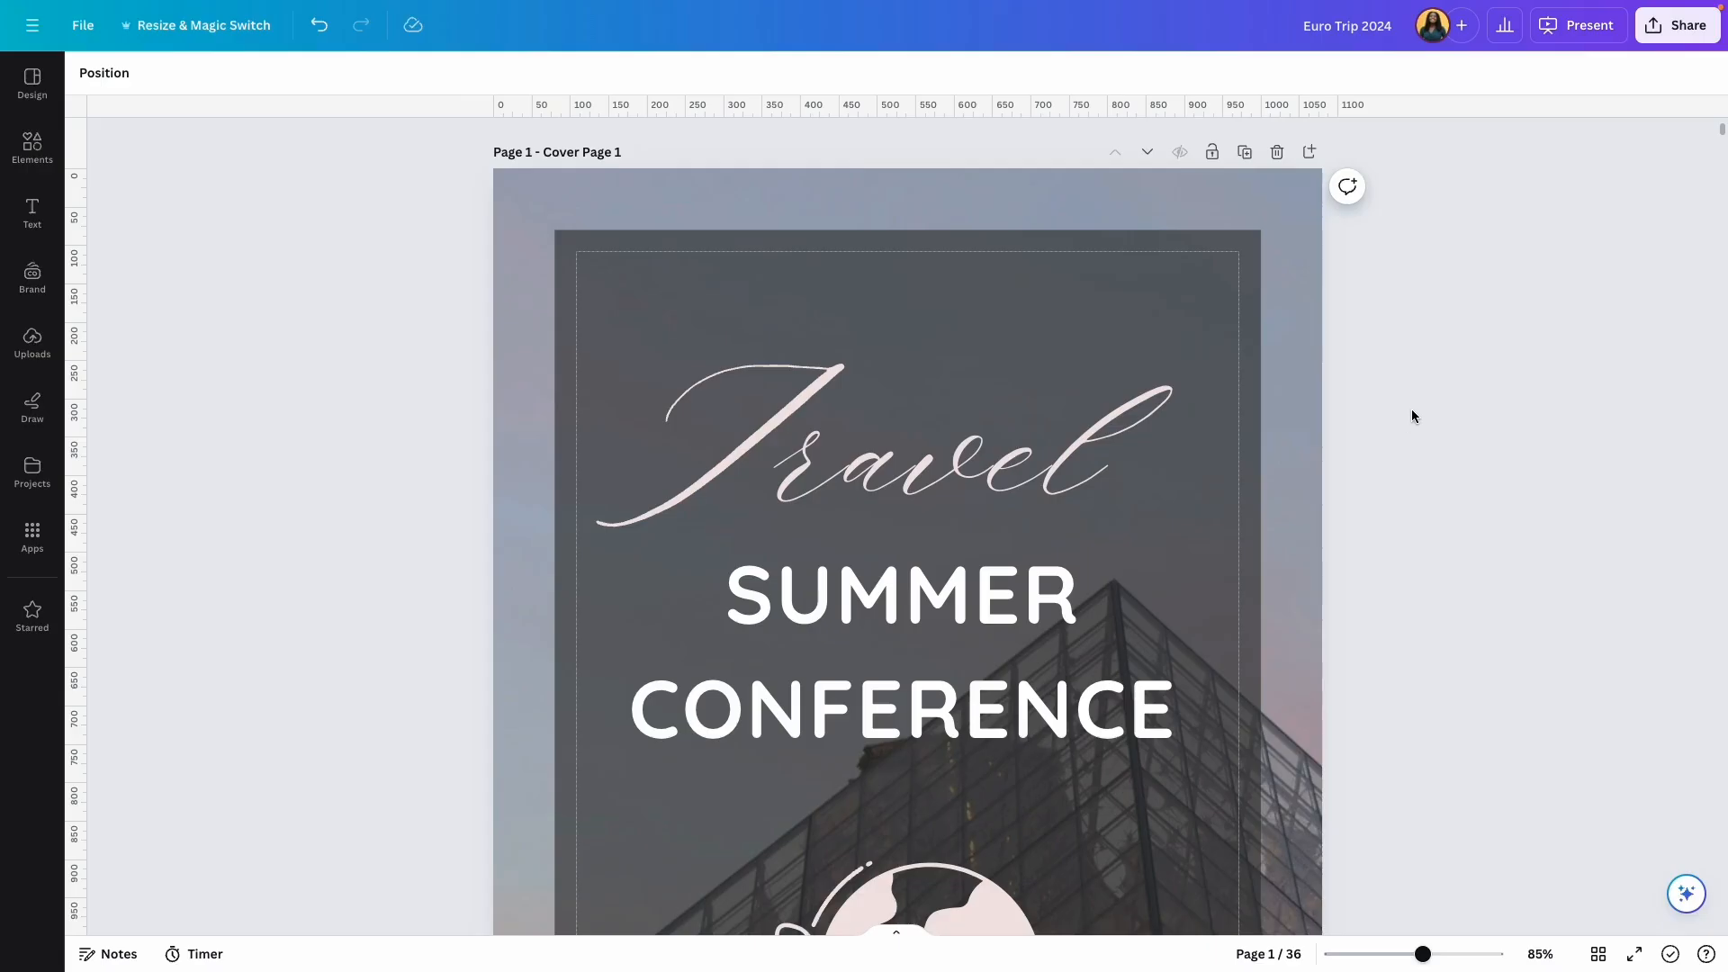
# Step: Prepare the itinerary for sharing as a website and change its URL subpath to euro2024
pyautogui.click(1667, 36)
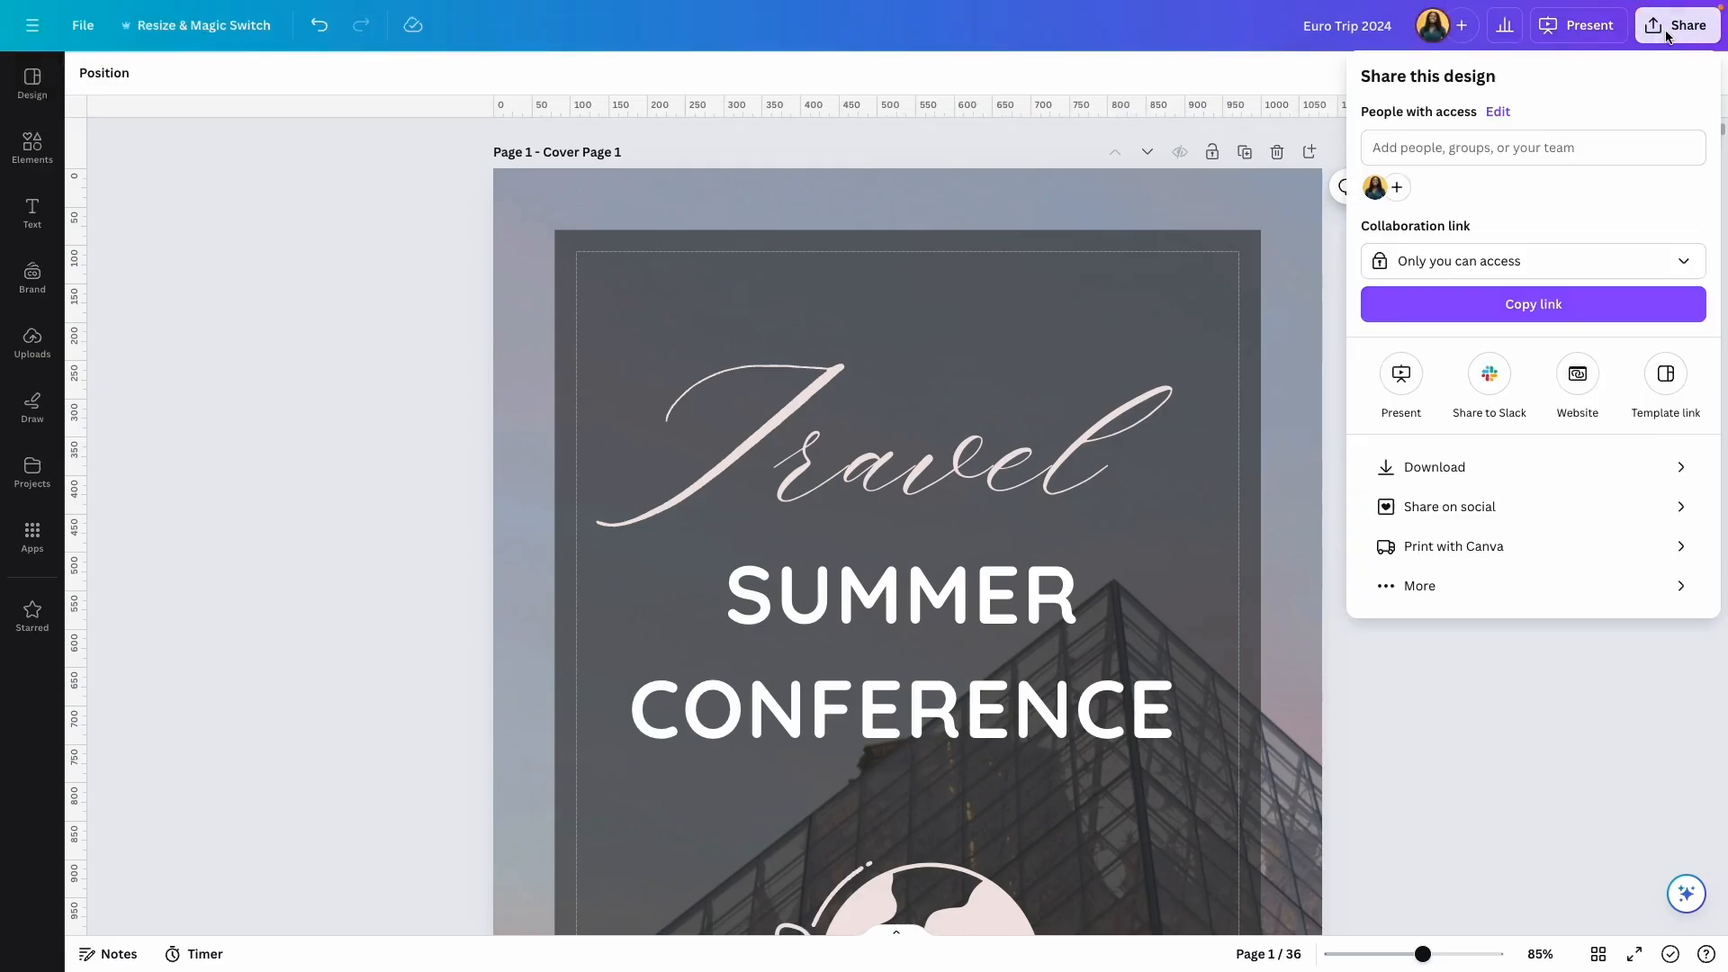
pyautogui.click(1577, 382)
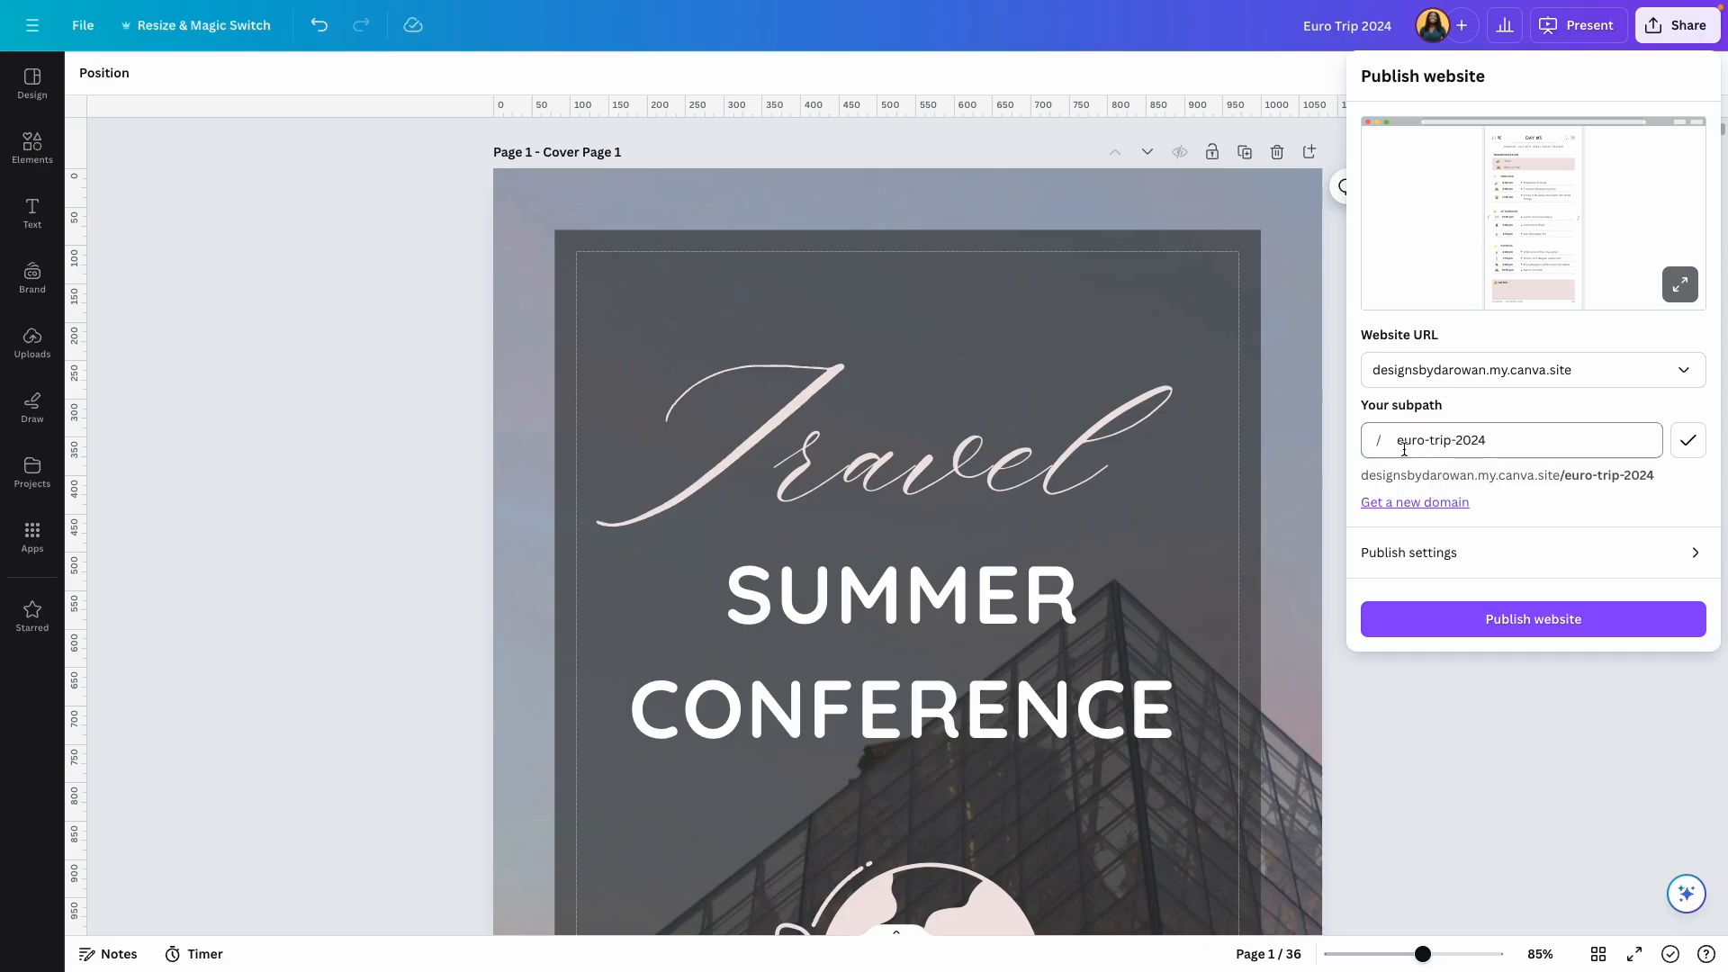
pyautogui.click(1460, 439)
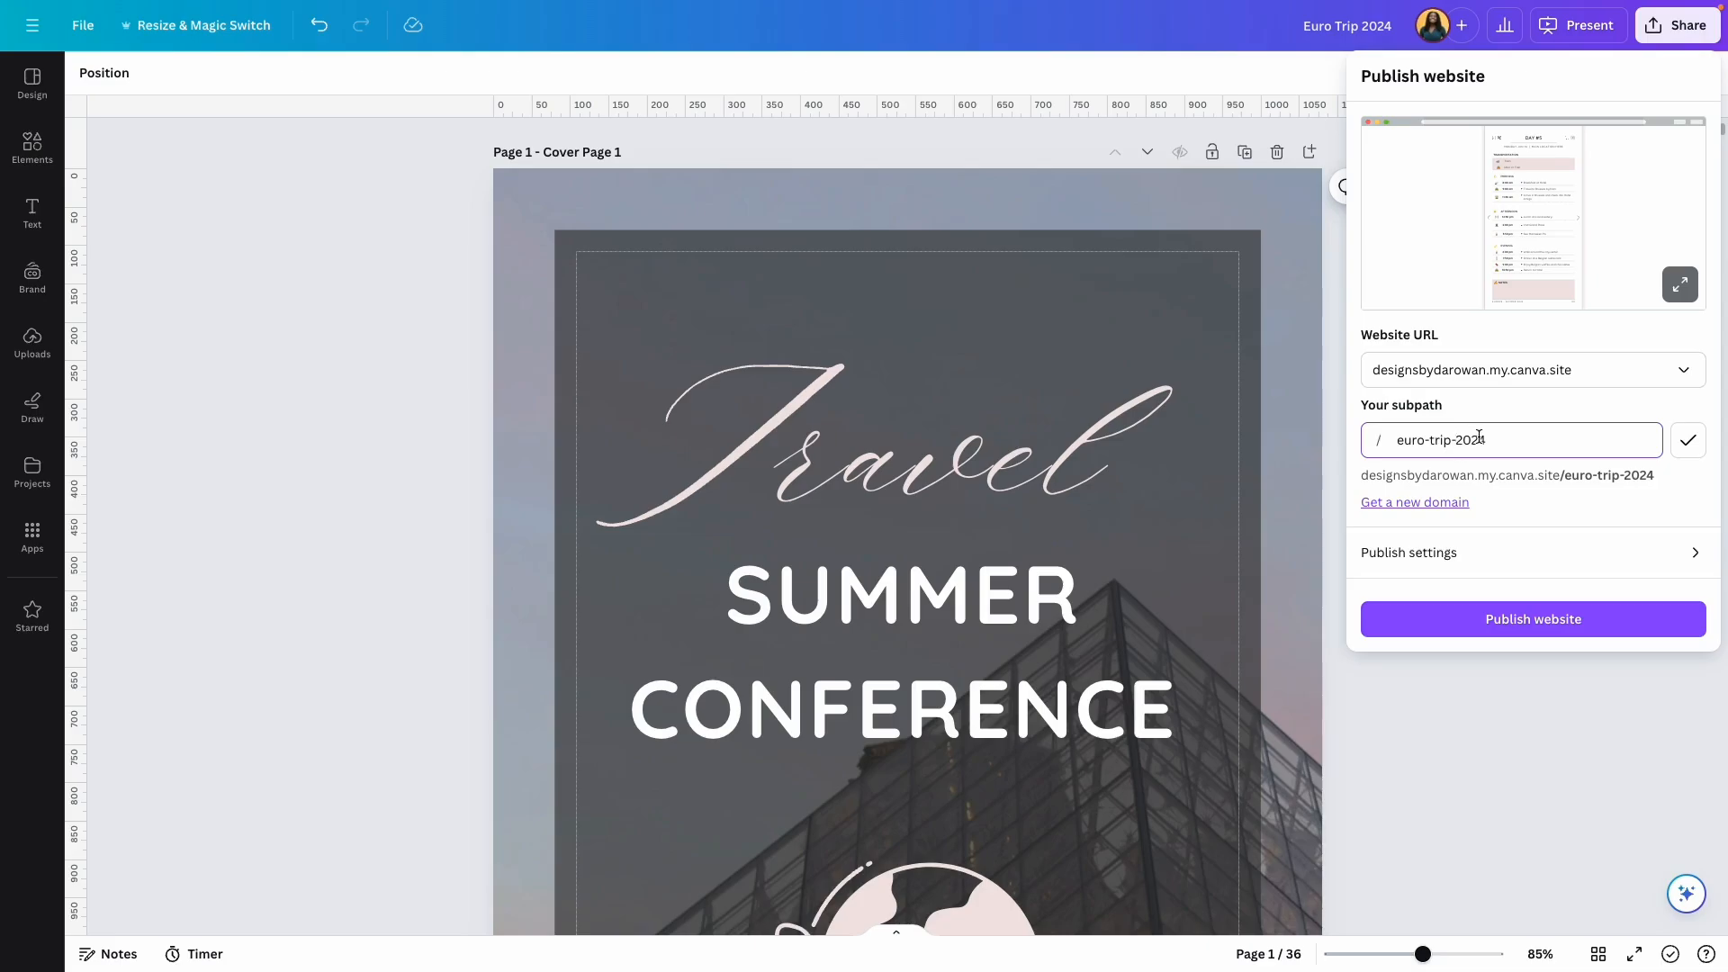
pyautogui.press('BackSpace')
pyautogui.press('BackSpace')
pyautogui.press('BackSpace')
pyautogui.press('BackSpace')
pyautogui.press('BackSpace')
pyautogui.press('BackSpace')
pyautogui.click(1689, 441)
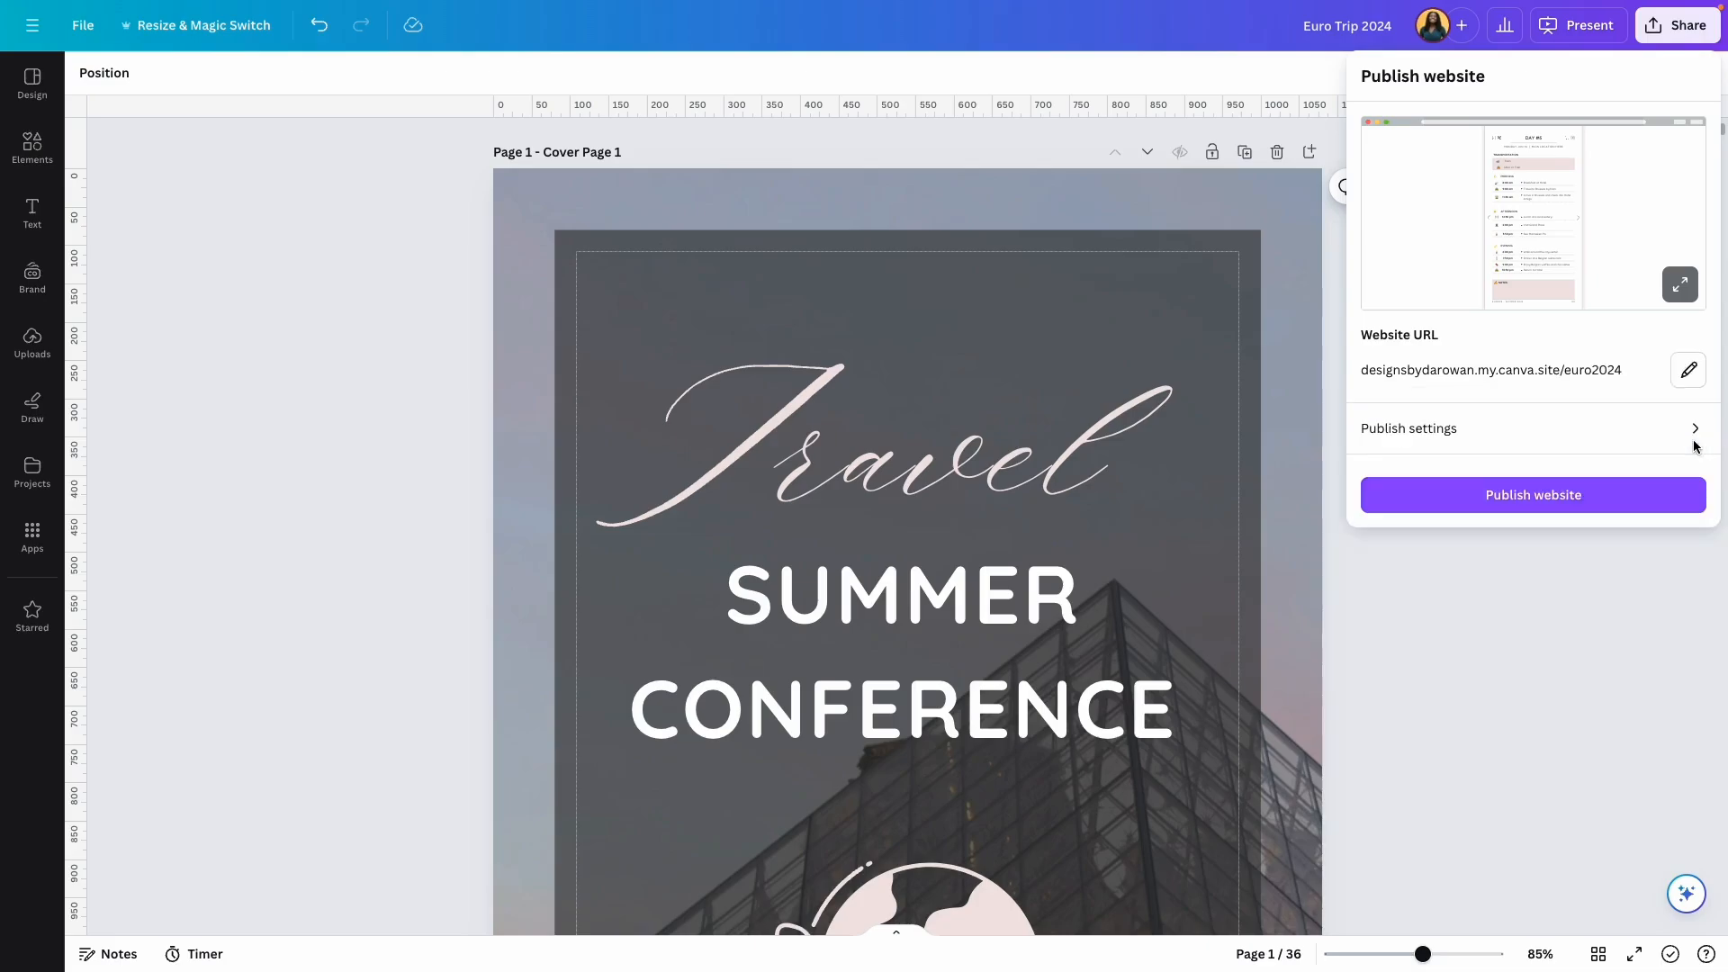
# Step: Check the password protection option in the website's advanced publish settings and publish the website
pyautogui.click(1689, 433)
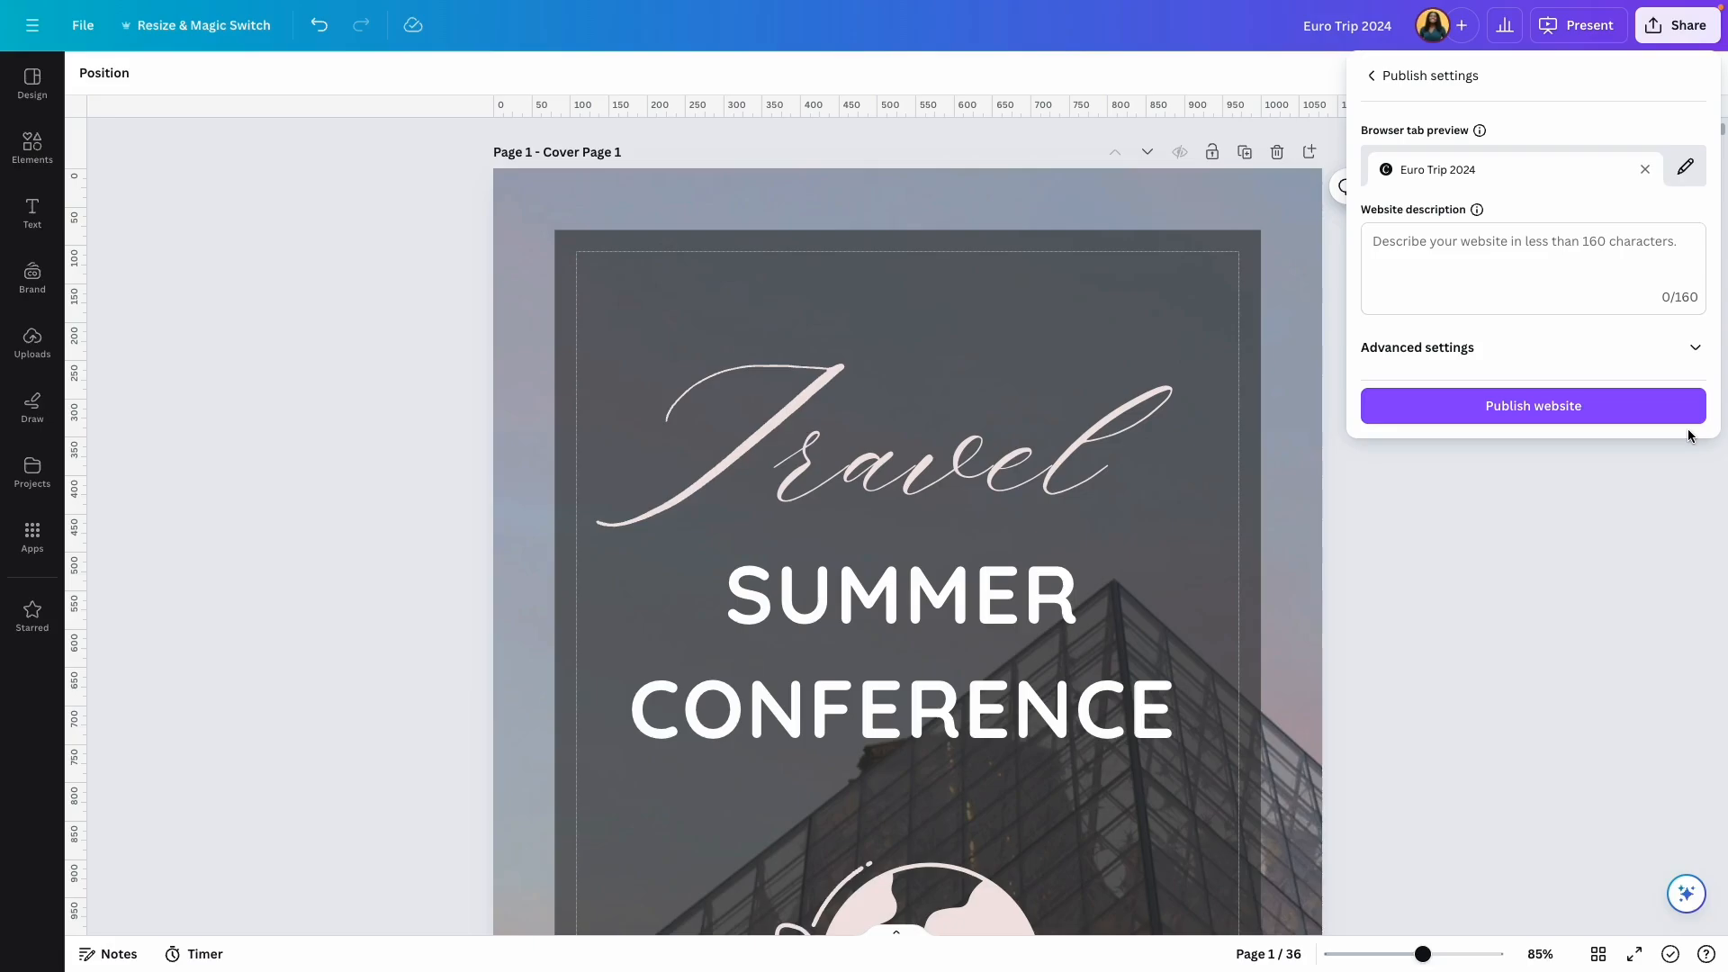
pyautogui.click(1691, 352)
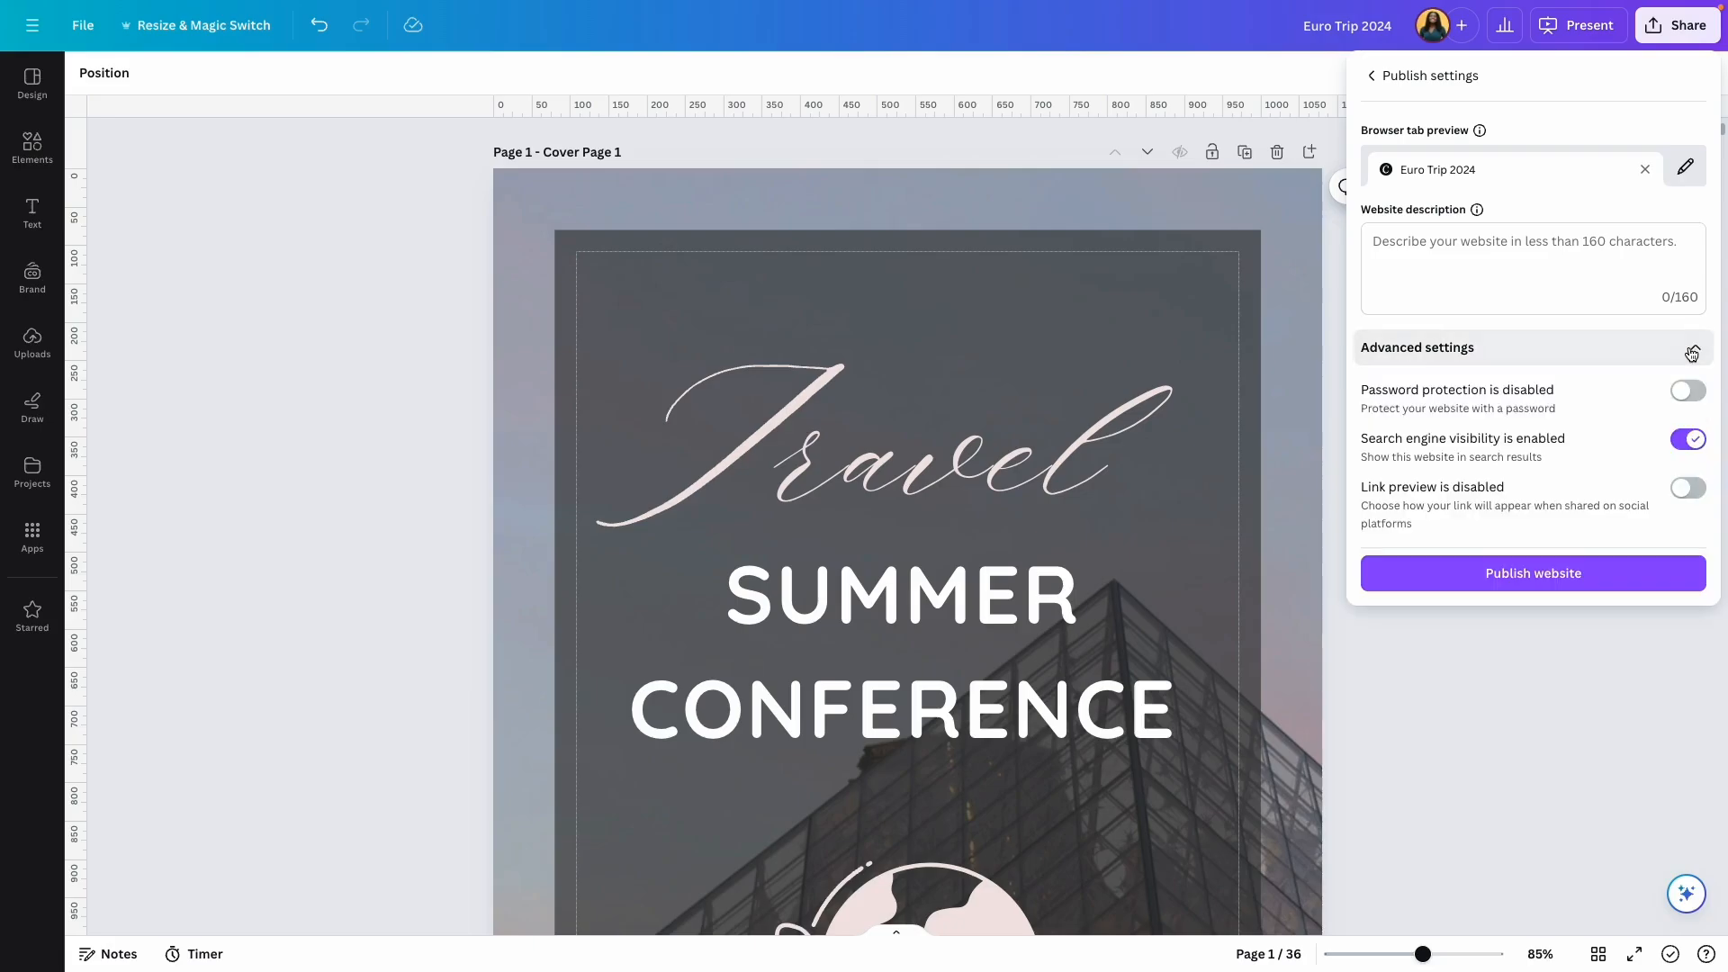
pyautogui.click(1691, 394)
pyautogui.tripleClick(1438, 447)
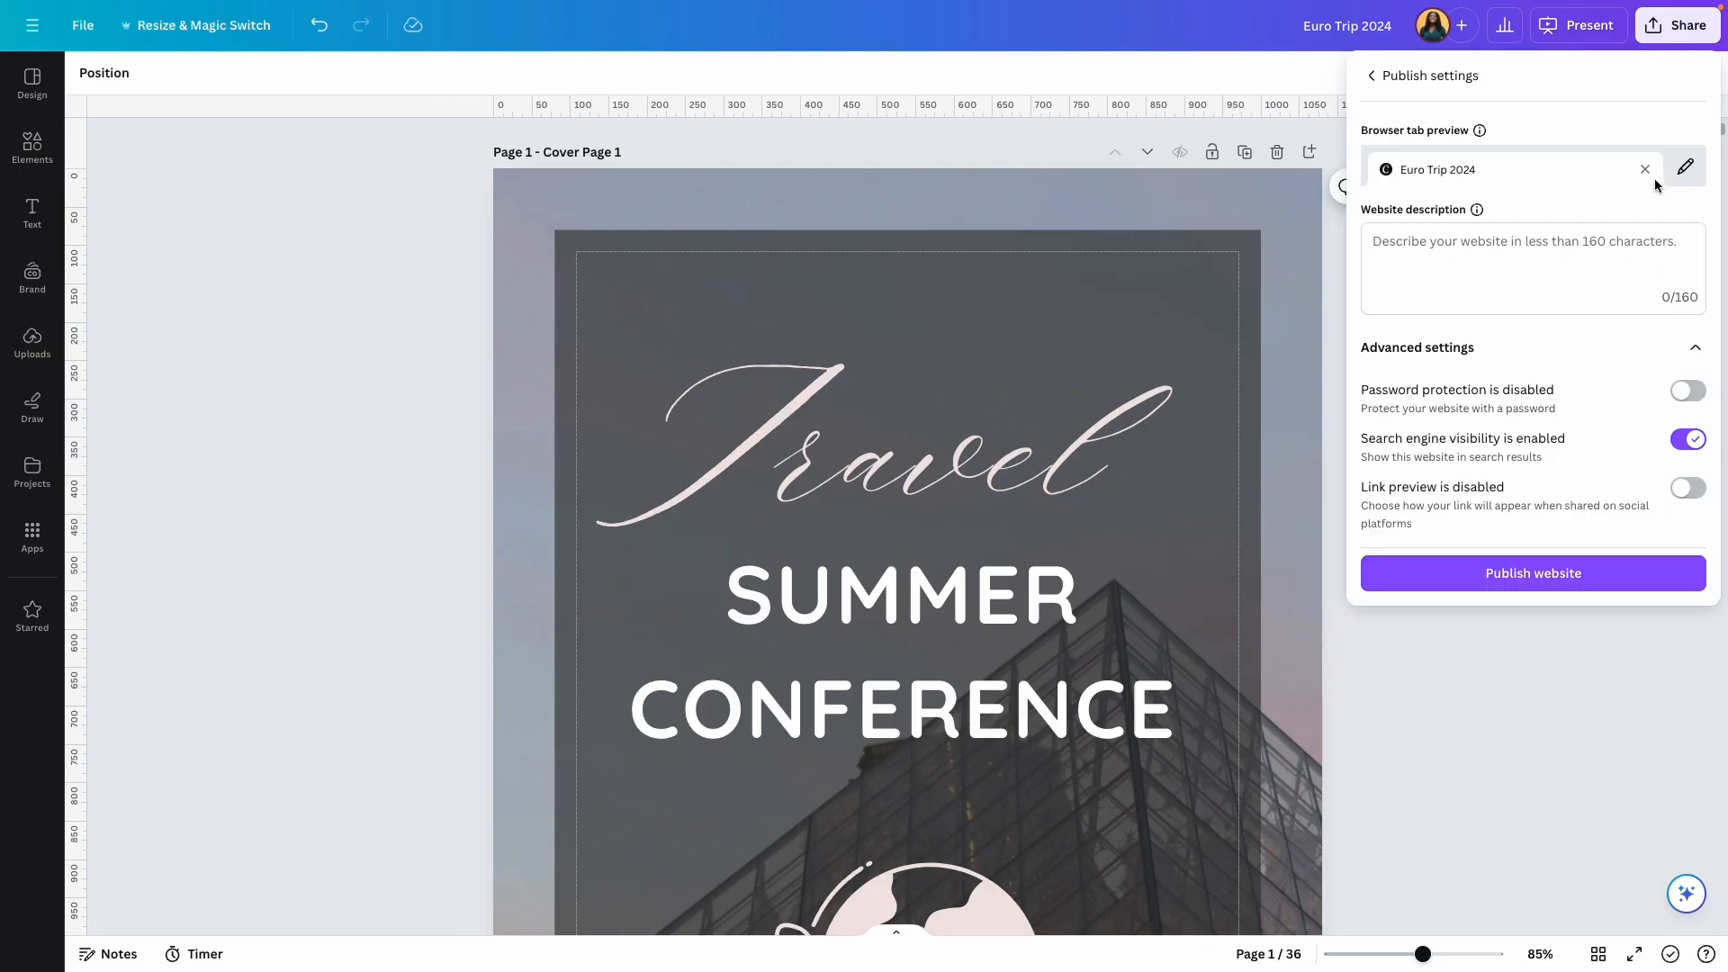
pyautogui.click(1555, 586)
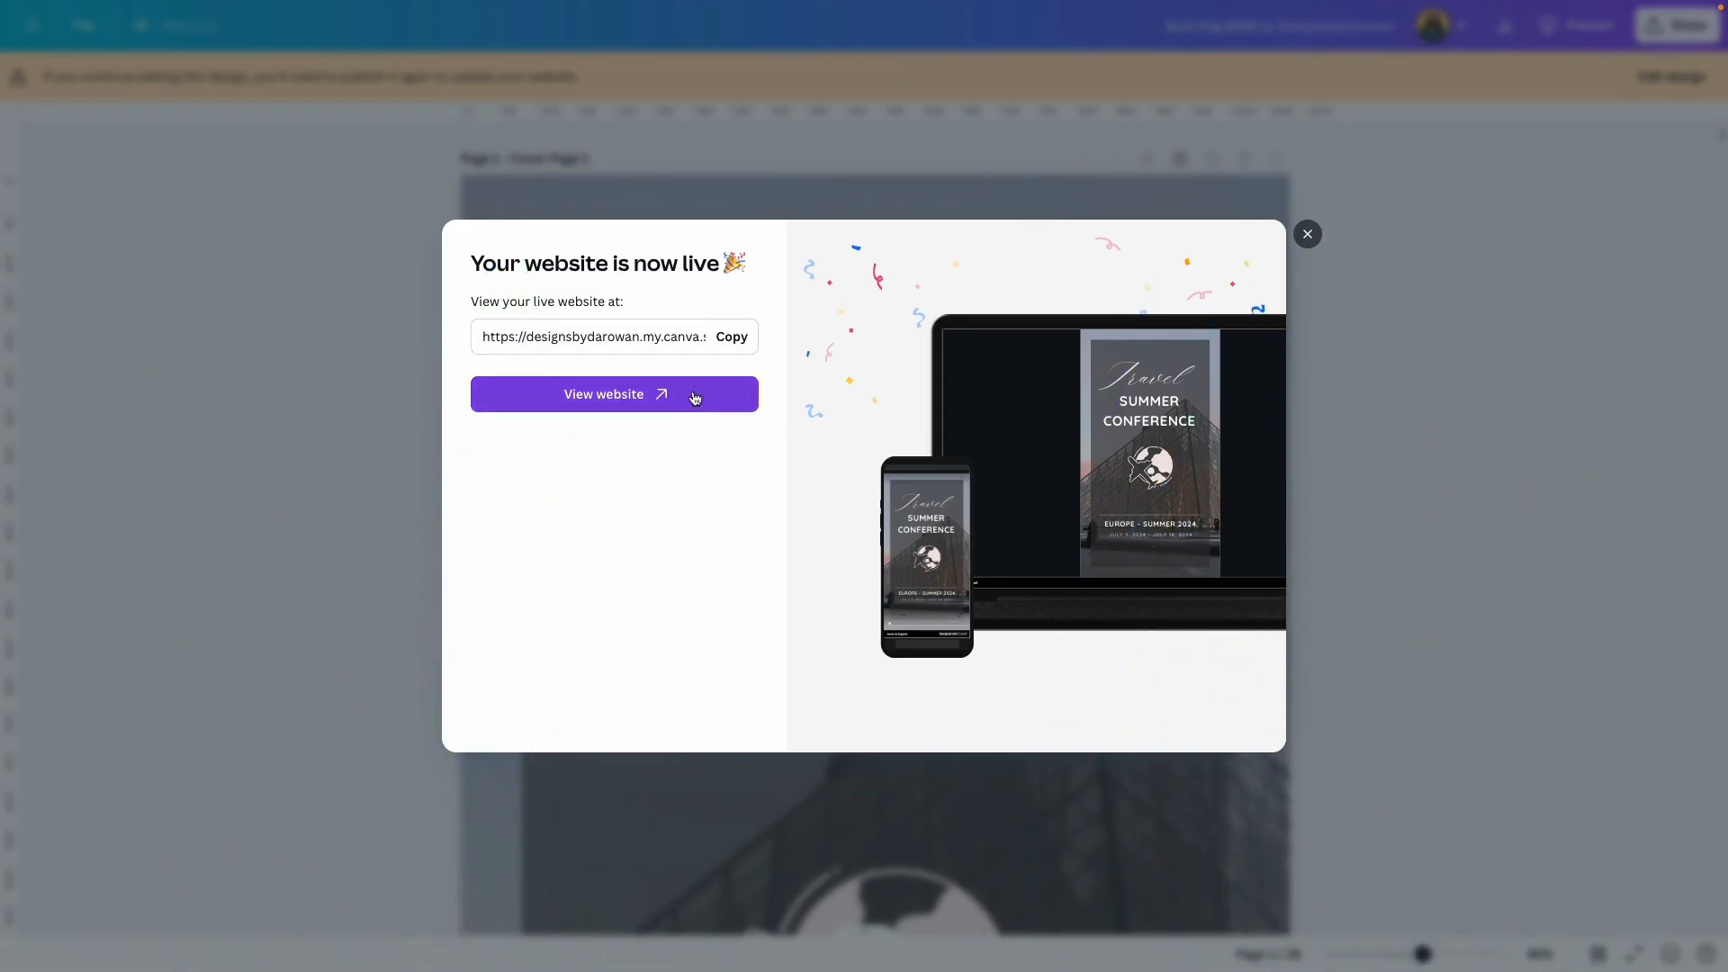
# Step: Copy the live website's link and open the published site, advancing from the cover to the Table of Contents
pyautogui.click(731, 339)
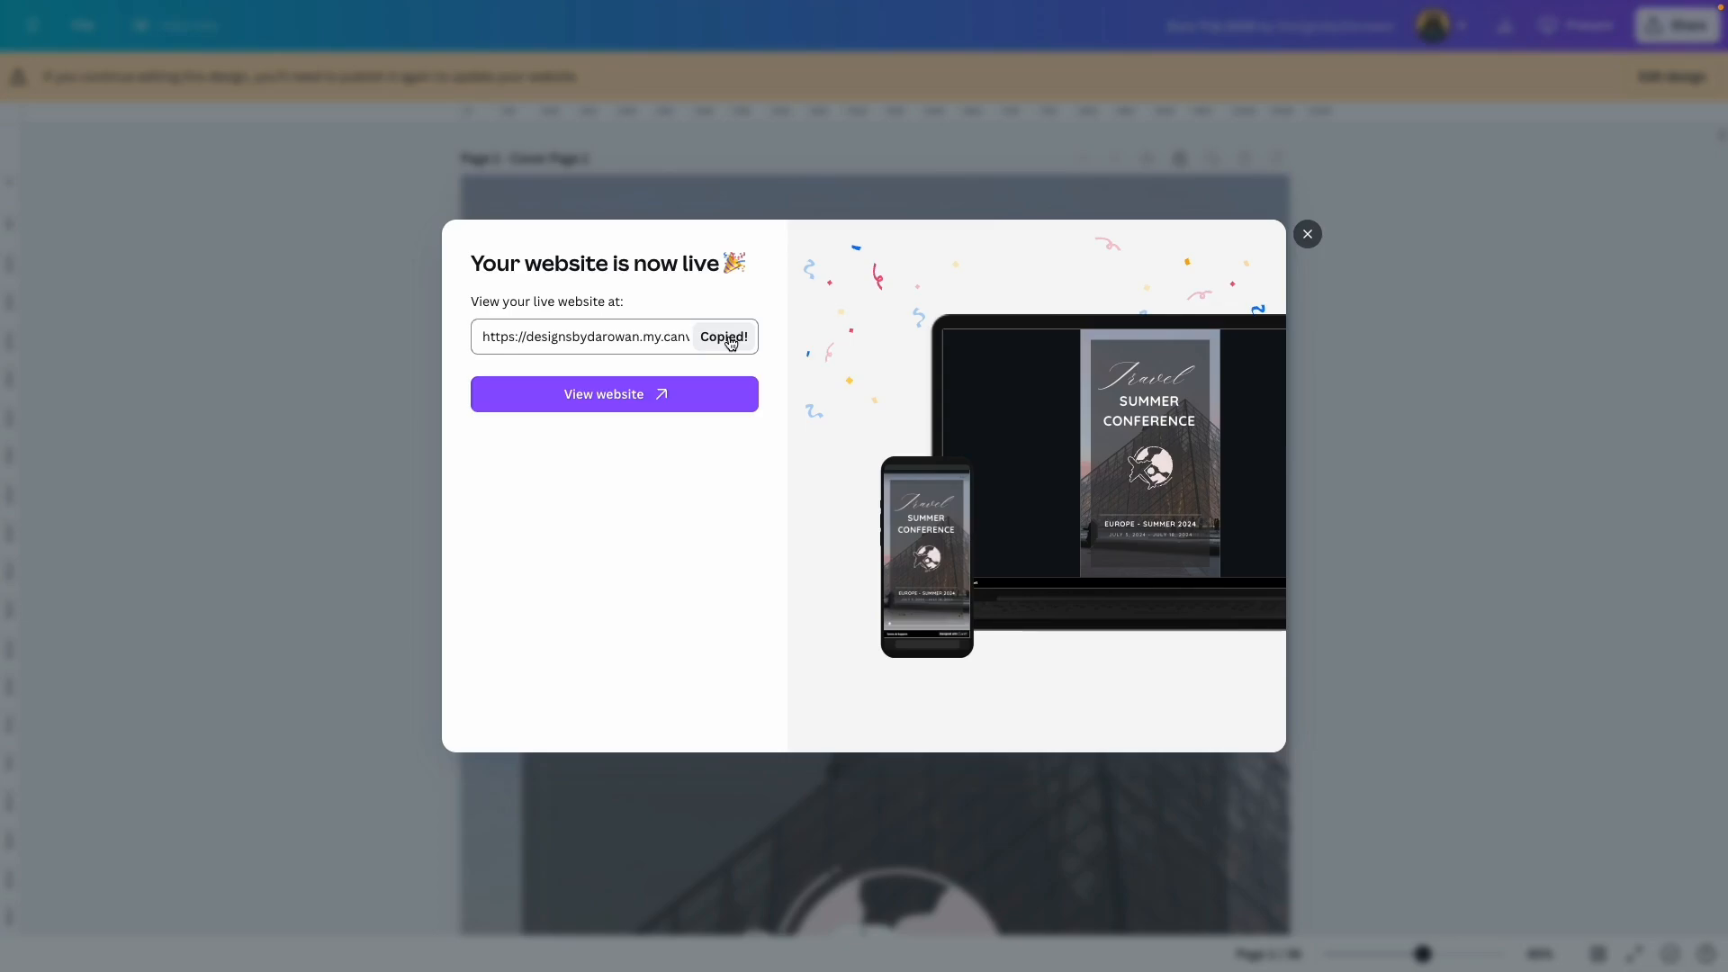
pyautogui.click(646, 402)
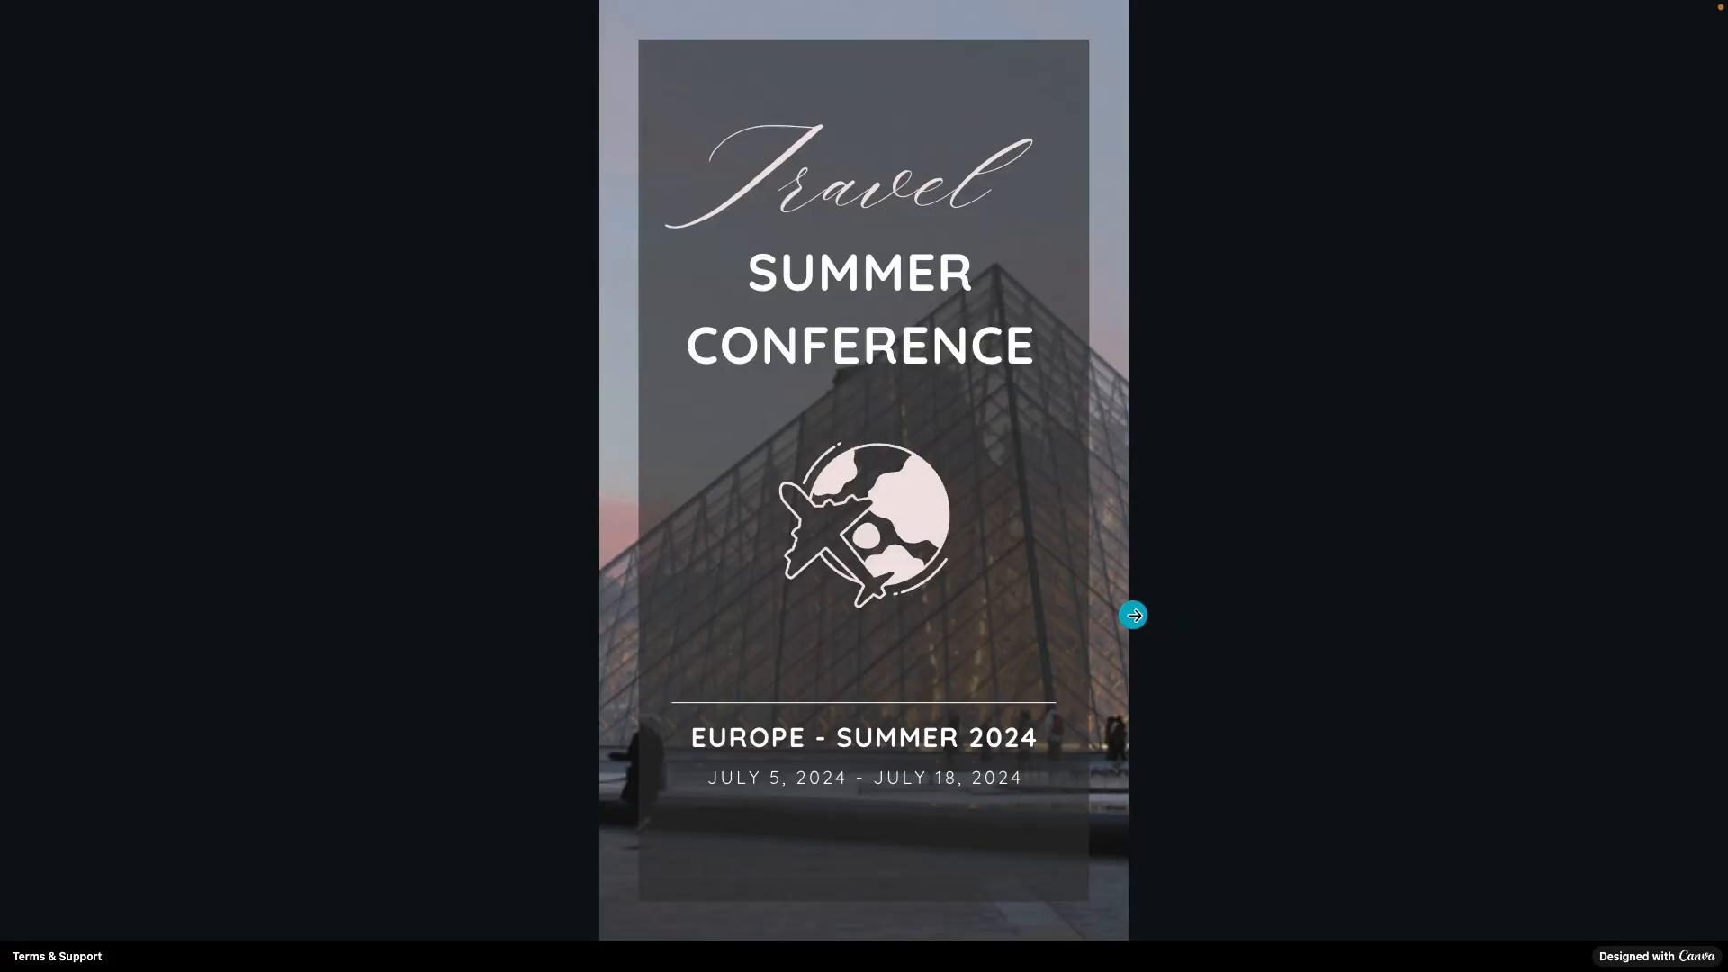
pyautogui.click(1133, 613)
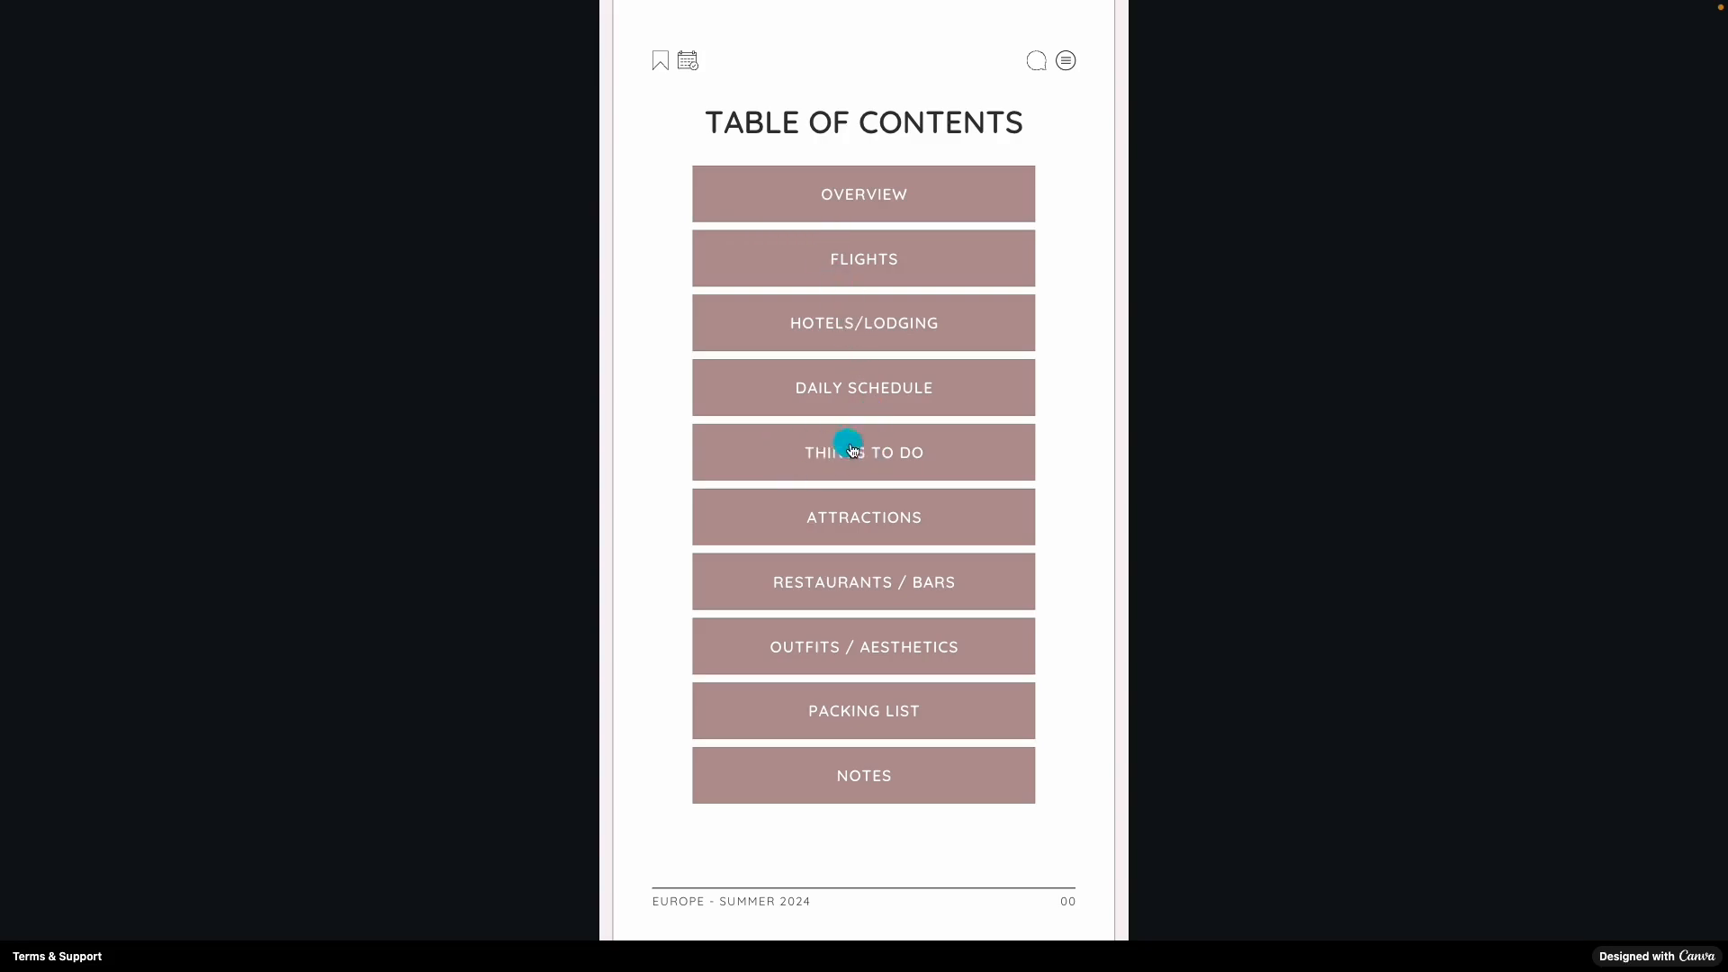
# Step: Test the website's Things To Do link, return to the Table of Contents and follow the Packing List link
pyautogui.click(892, 463)
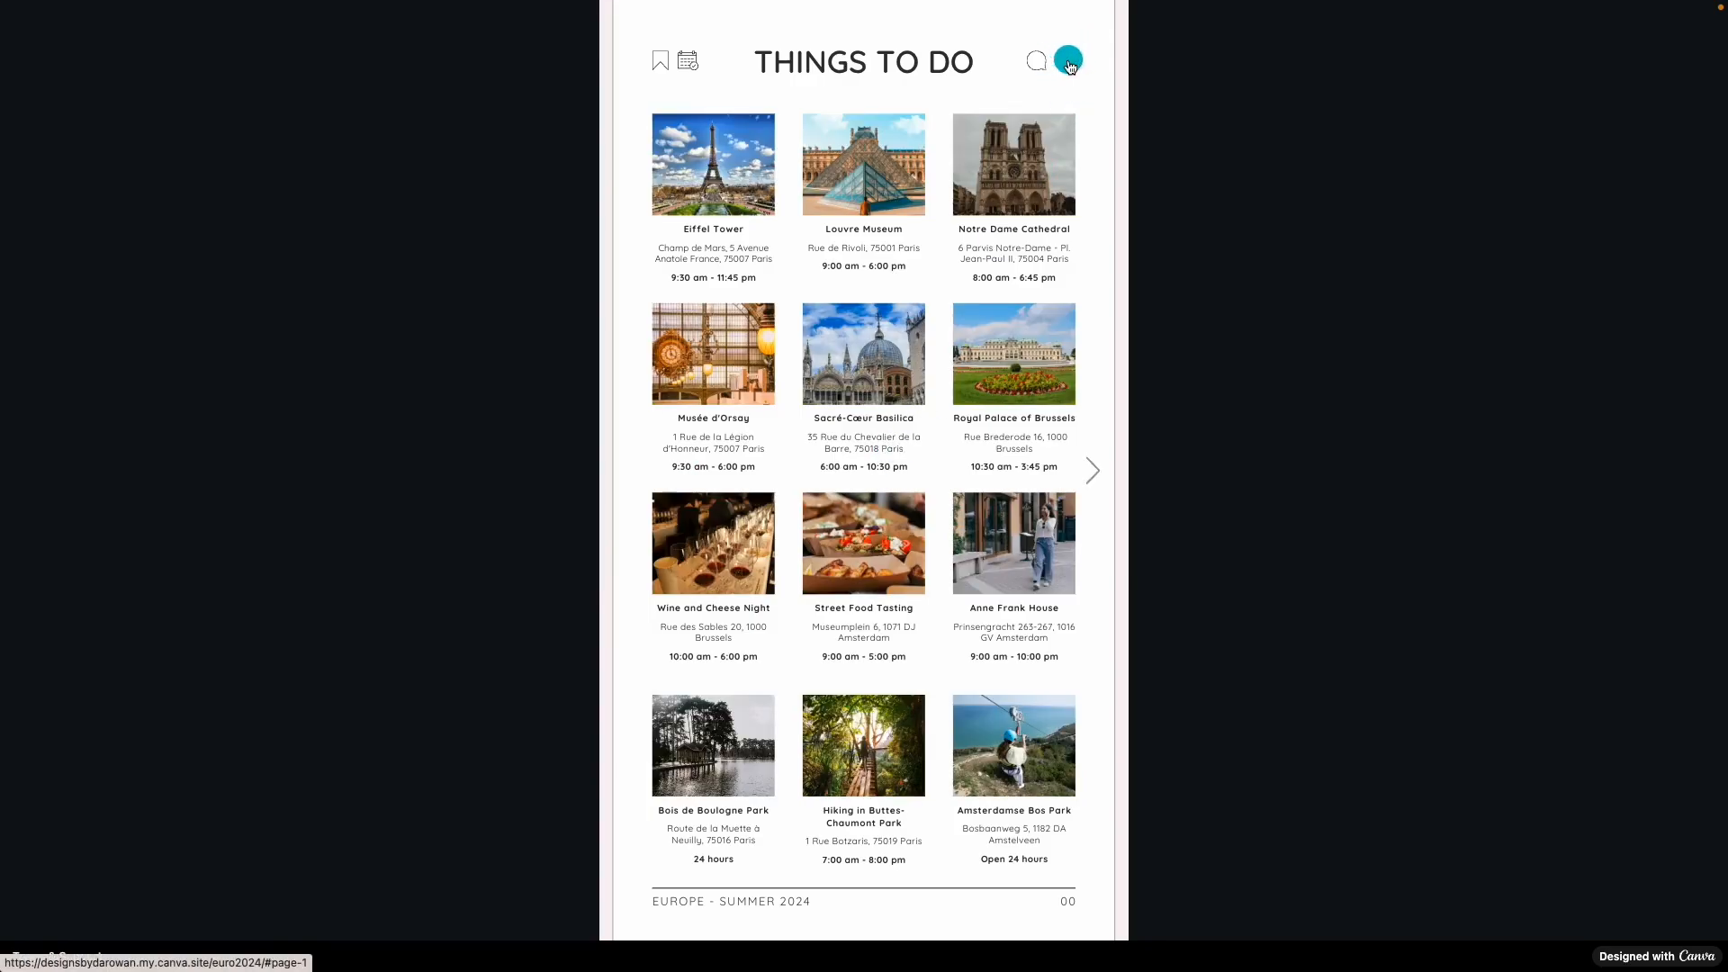
pyautogui.click(1062, 61)
pyautogui.click(856, 720)
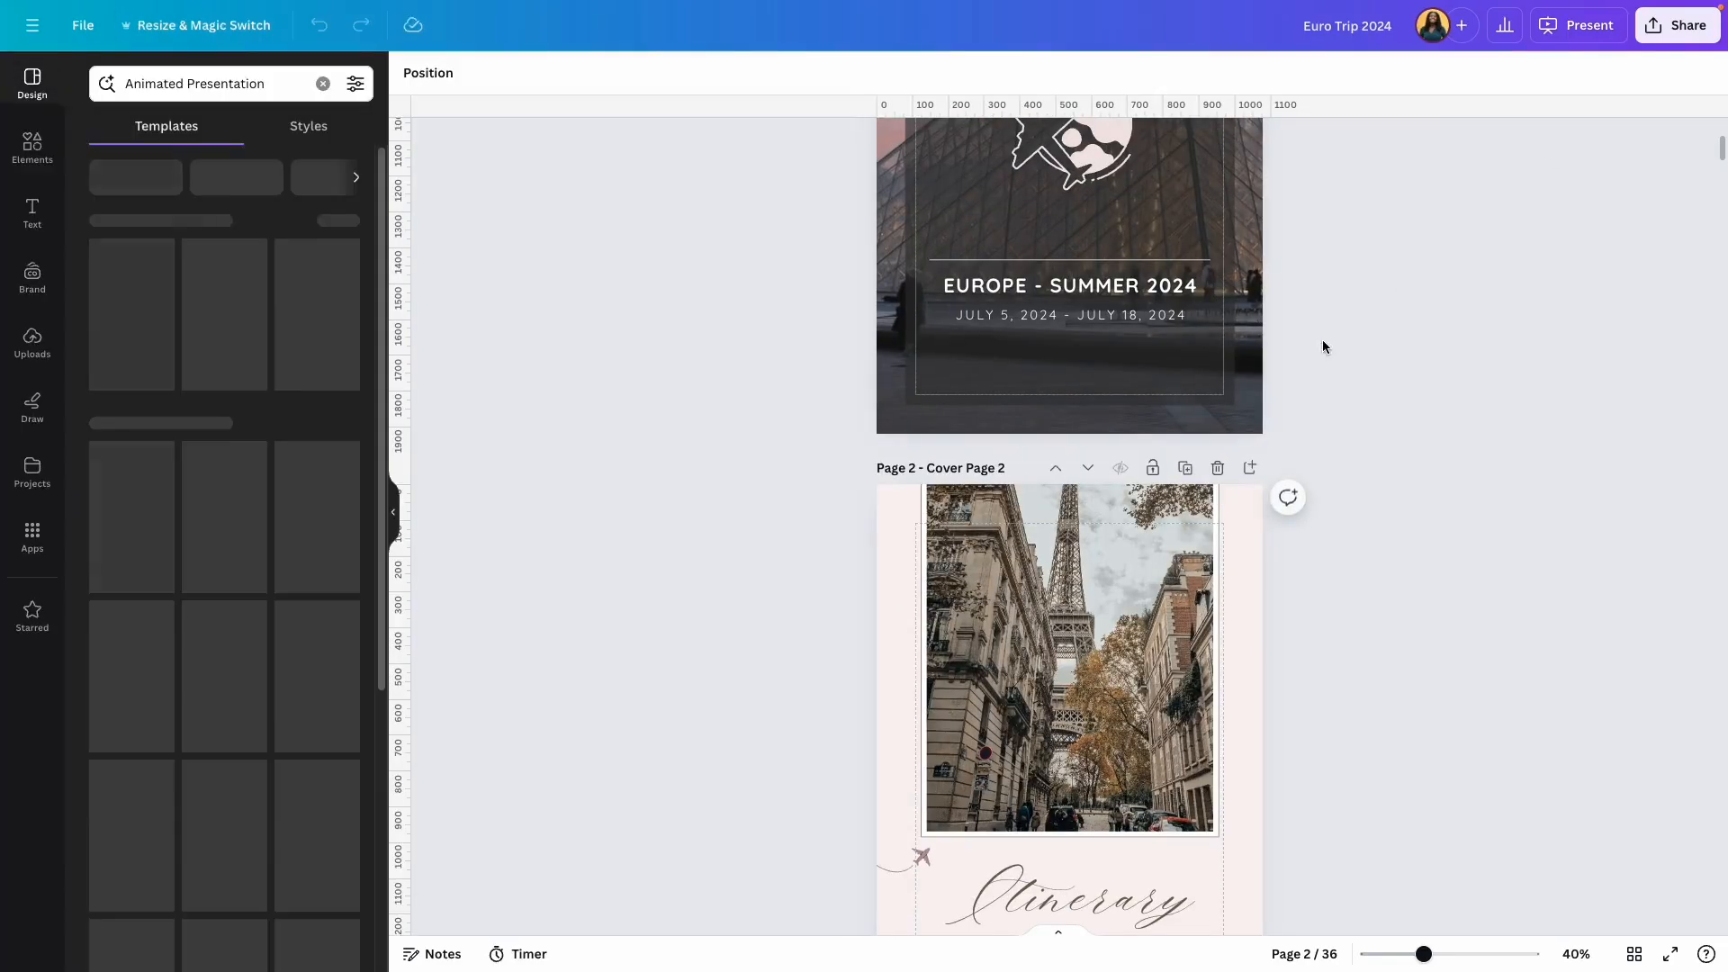
# Step: Hide the template suggestions in the design editor and view the Welcome Page at 90% zoom
pyautogui.click(395, 504)
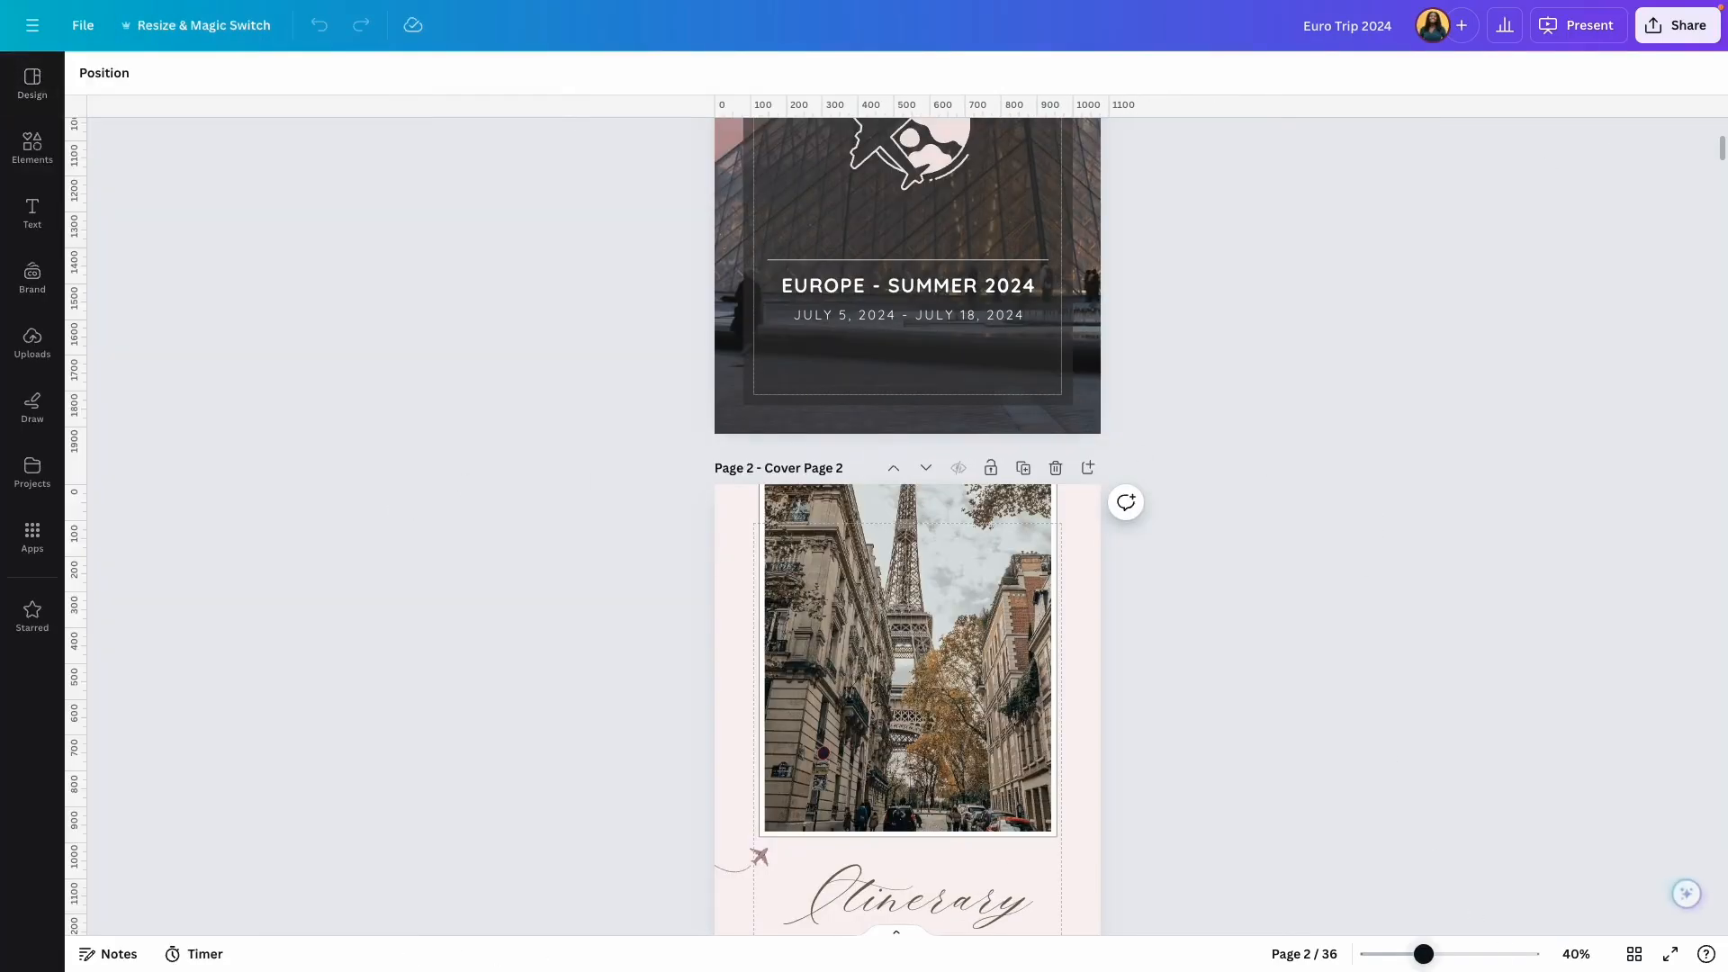
pyautogui.moveTo(1424, 954); pyautogui.dragTo(1461, 954)
pyautogui.scroll(-15, 1444, 621)
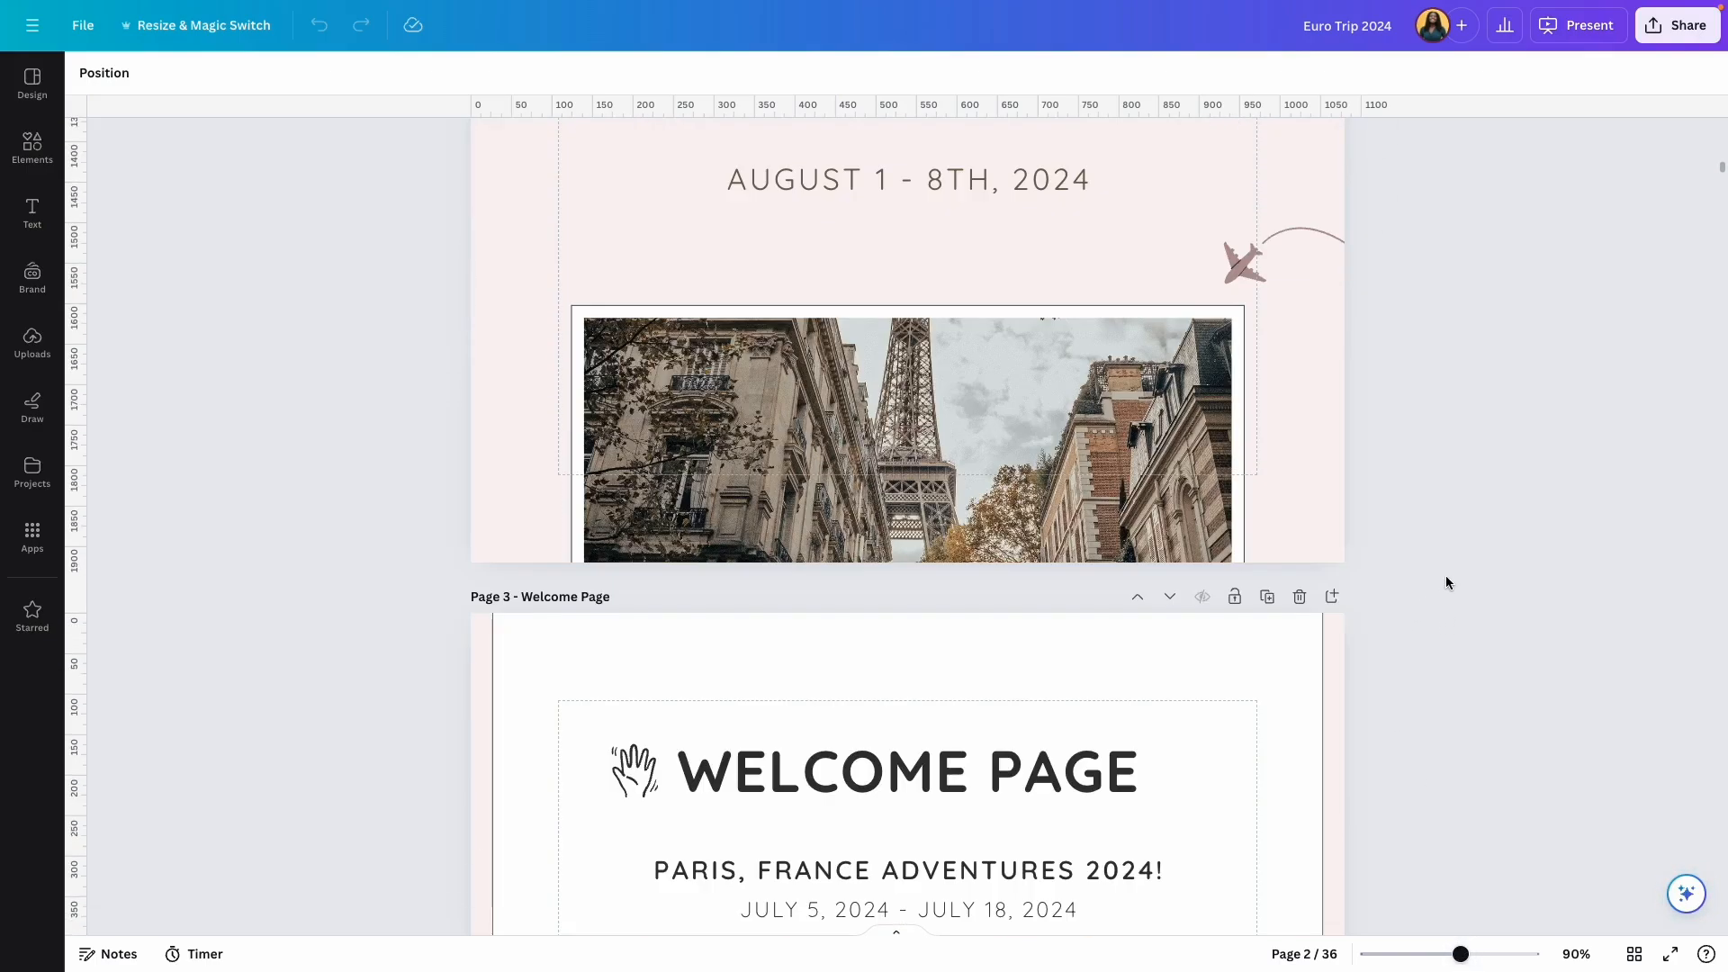